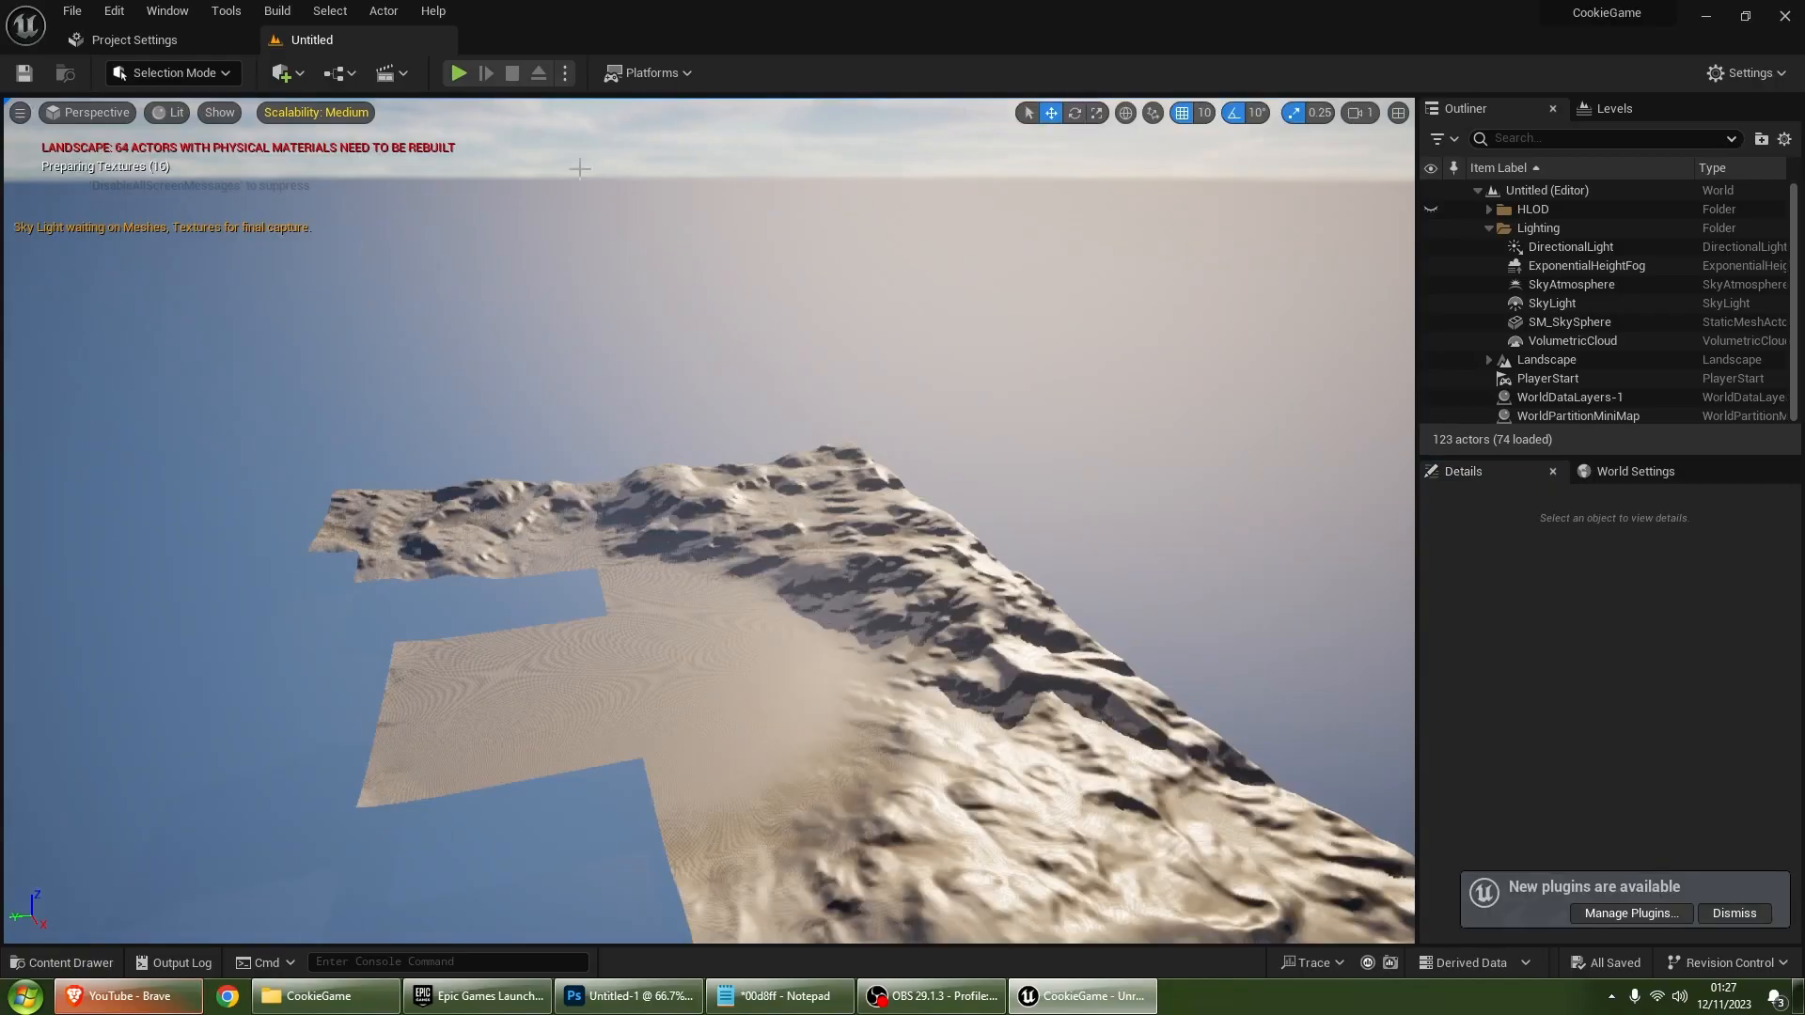
# Step: Dock the editor preferences beside the level and set the new viewport resolution for play mode to 720 x 1280
pyautogui.click(566, 72)
pyautogui.click(662, 479)
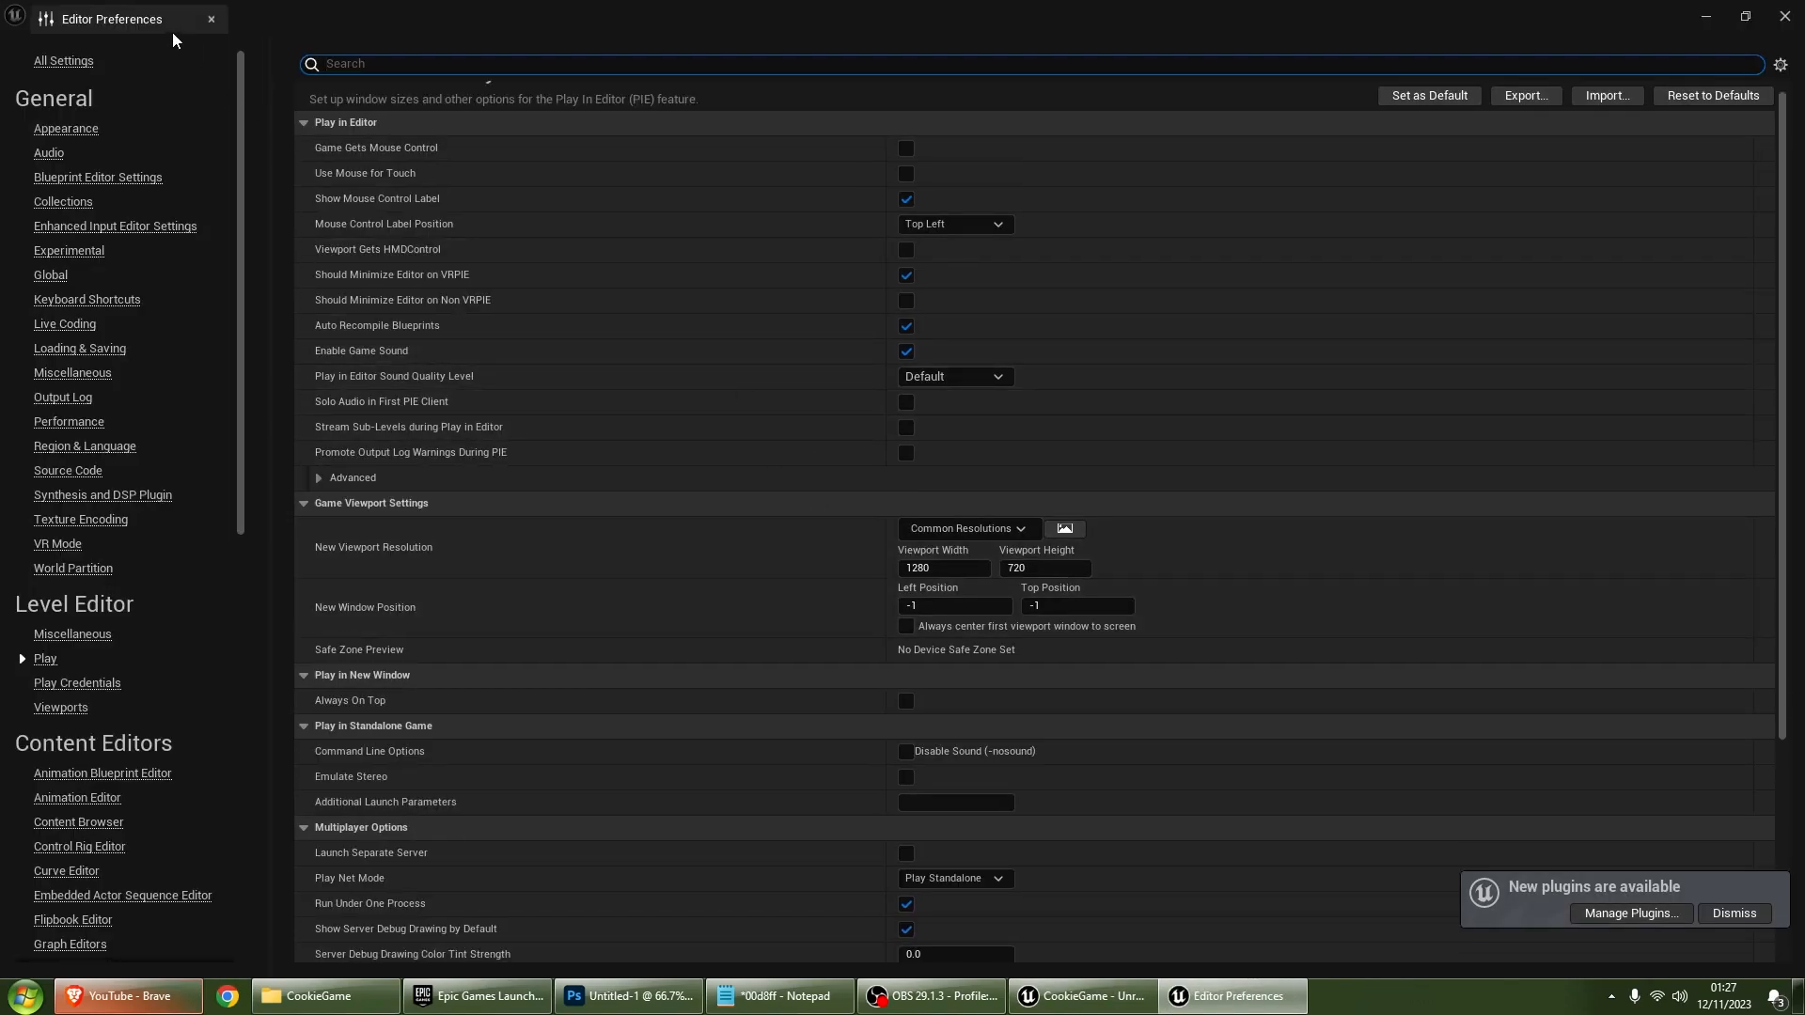
pyautogui.moveTo(172, 32); pyautogui.dragTo(494, 34)
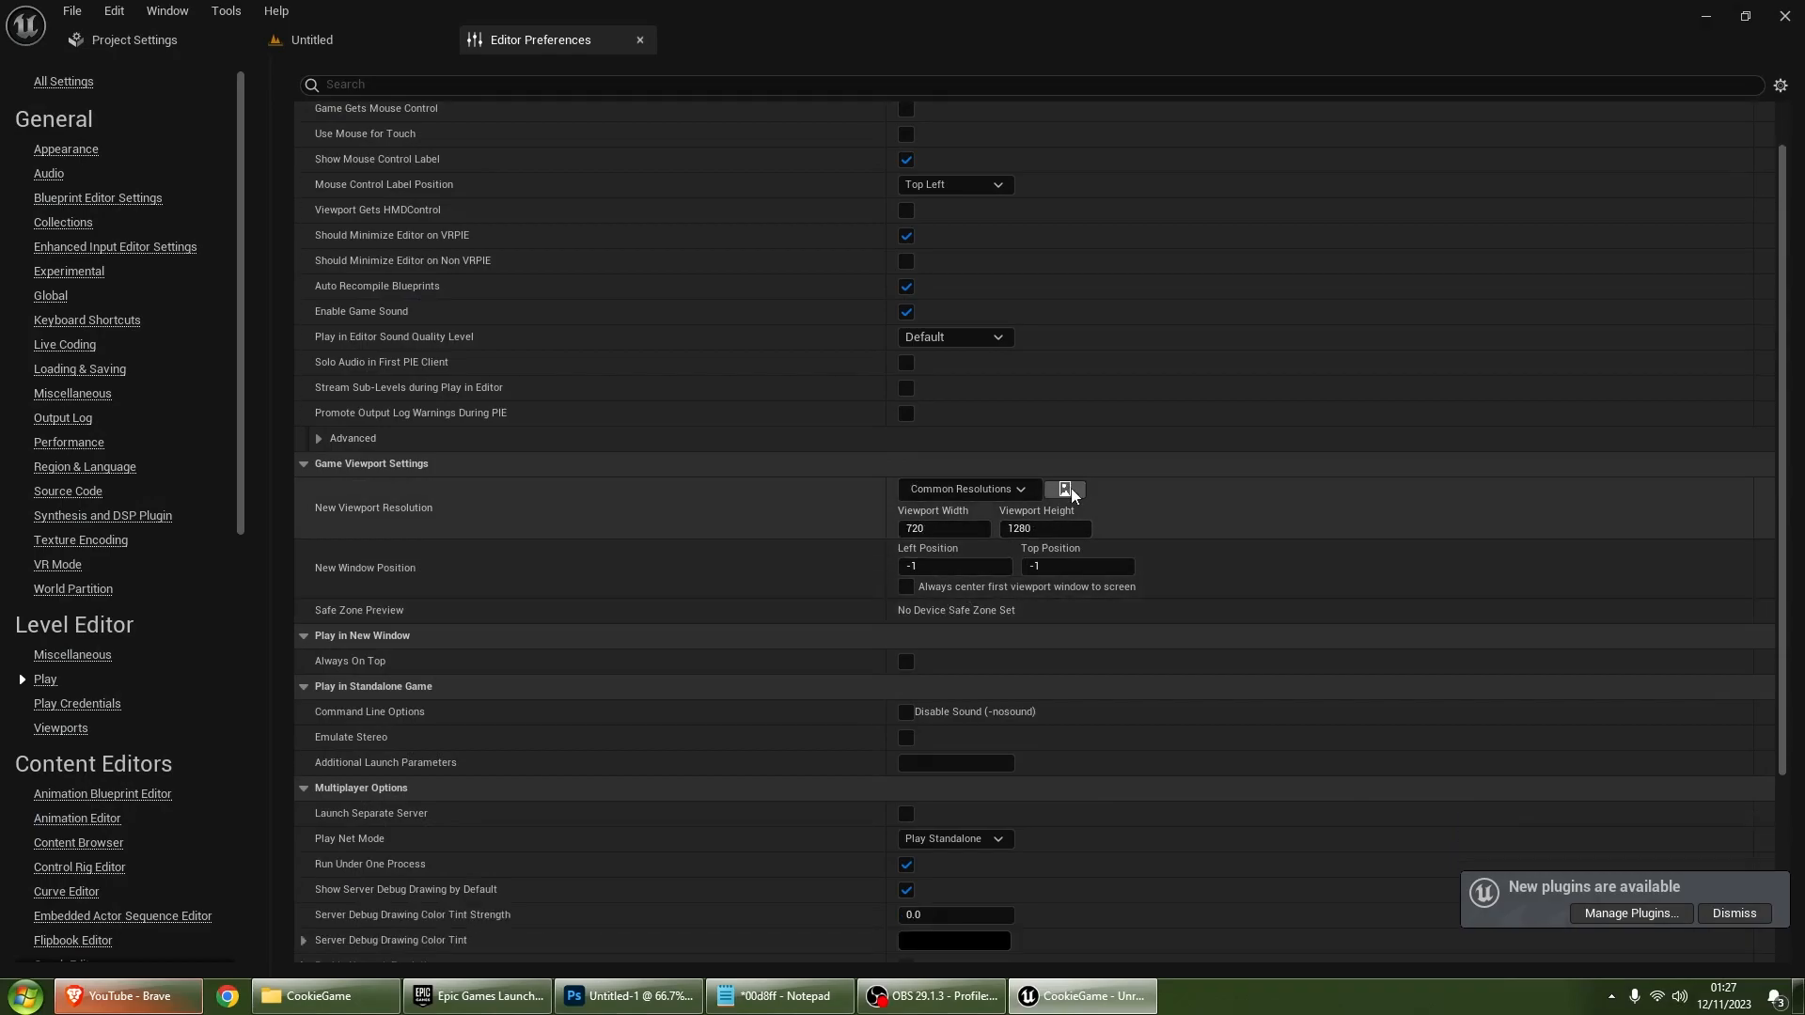
pyautogui.click(356, 41)
pyautogui.click(576, 74)
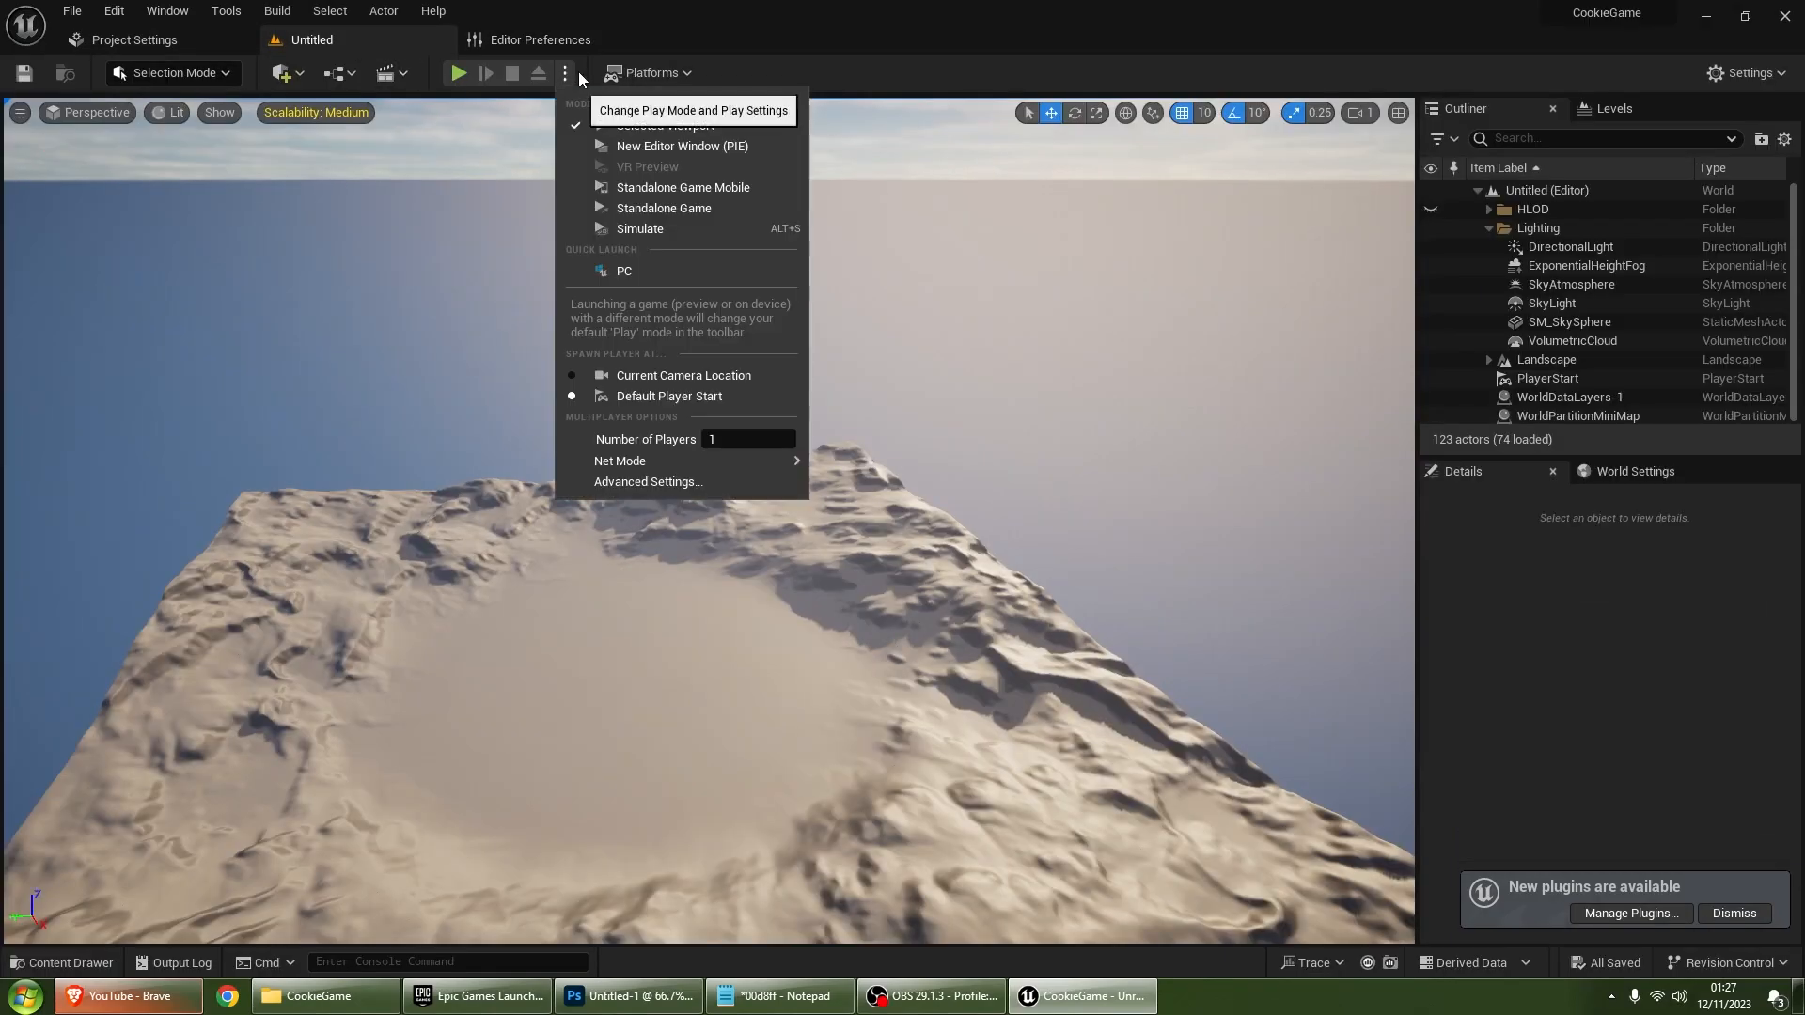
pyautogui.click(669, 211)
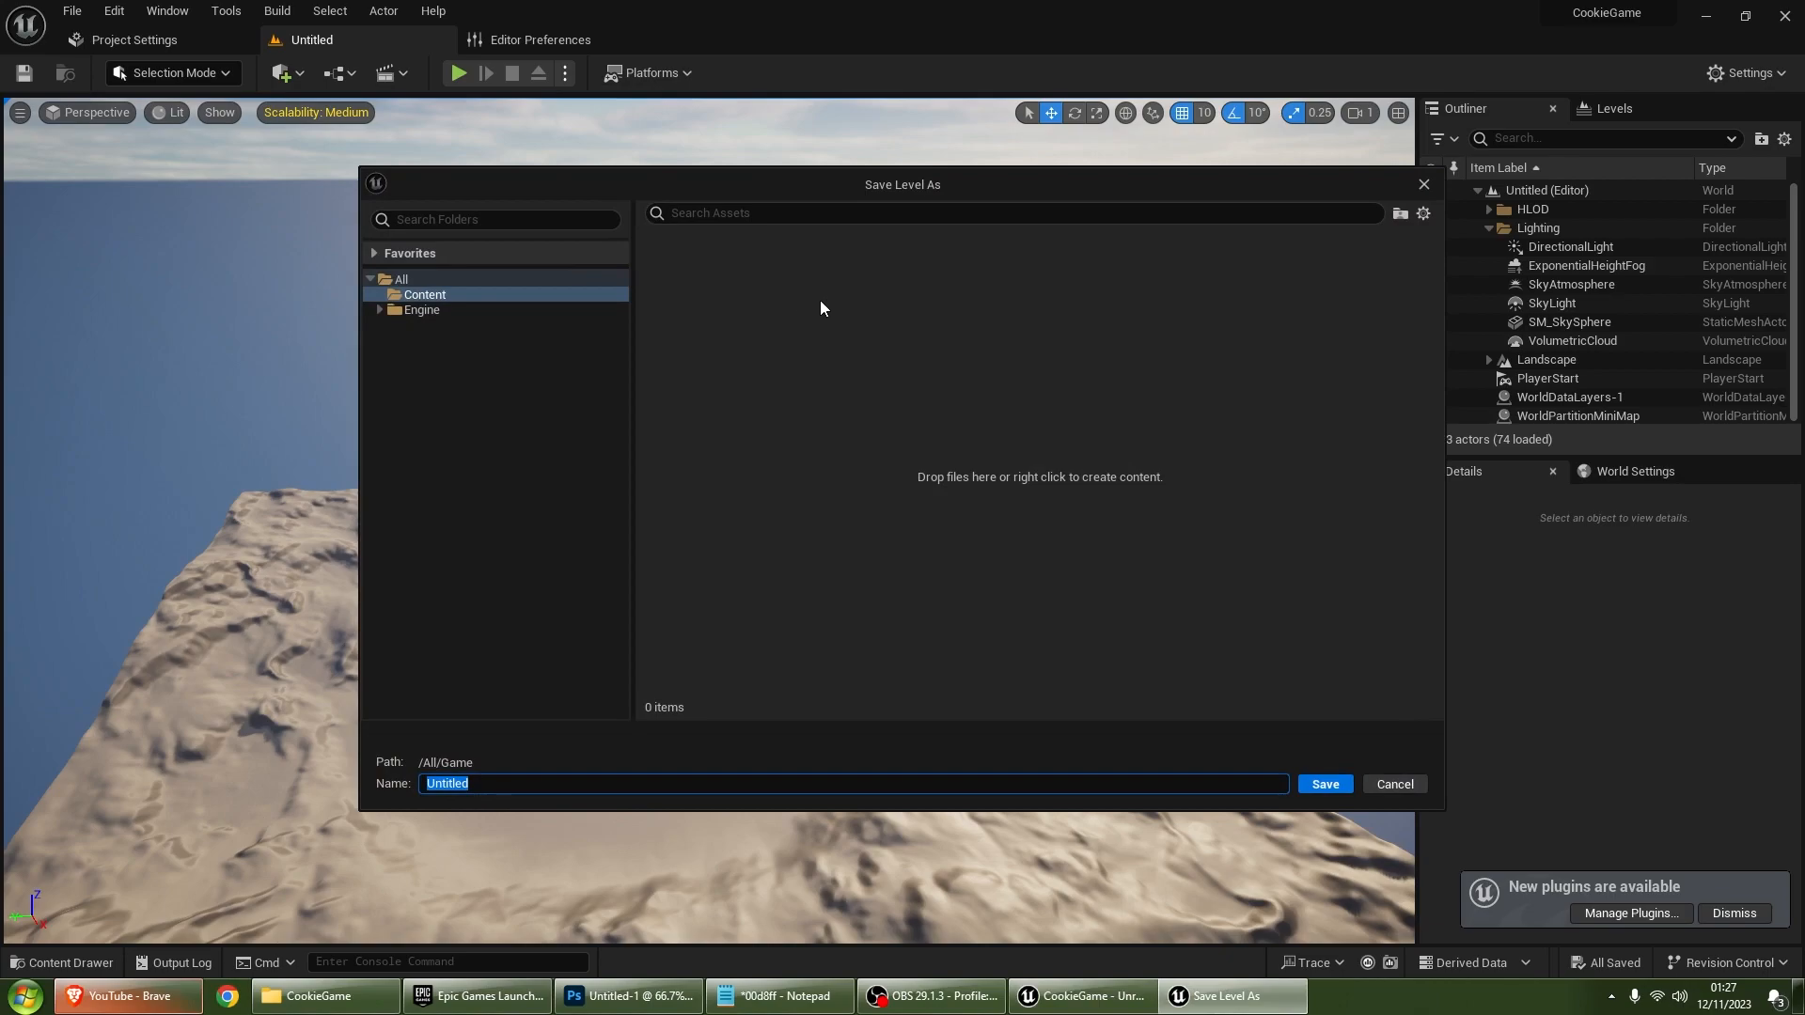
pyautogui.click(438, 297)
pyautogui.click(1410, 788)
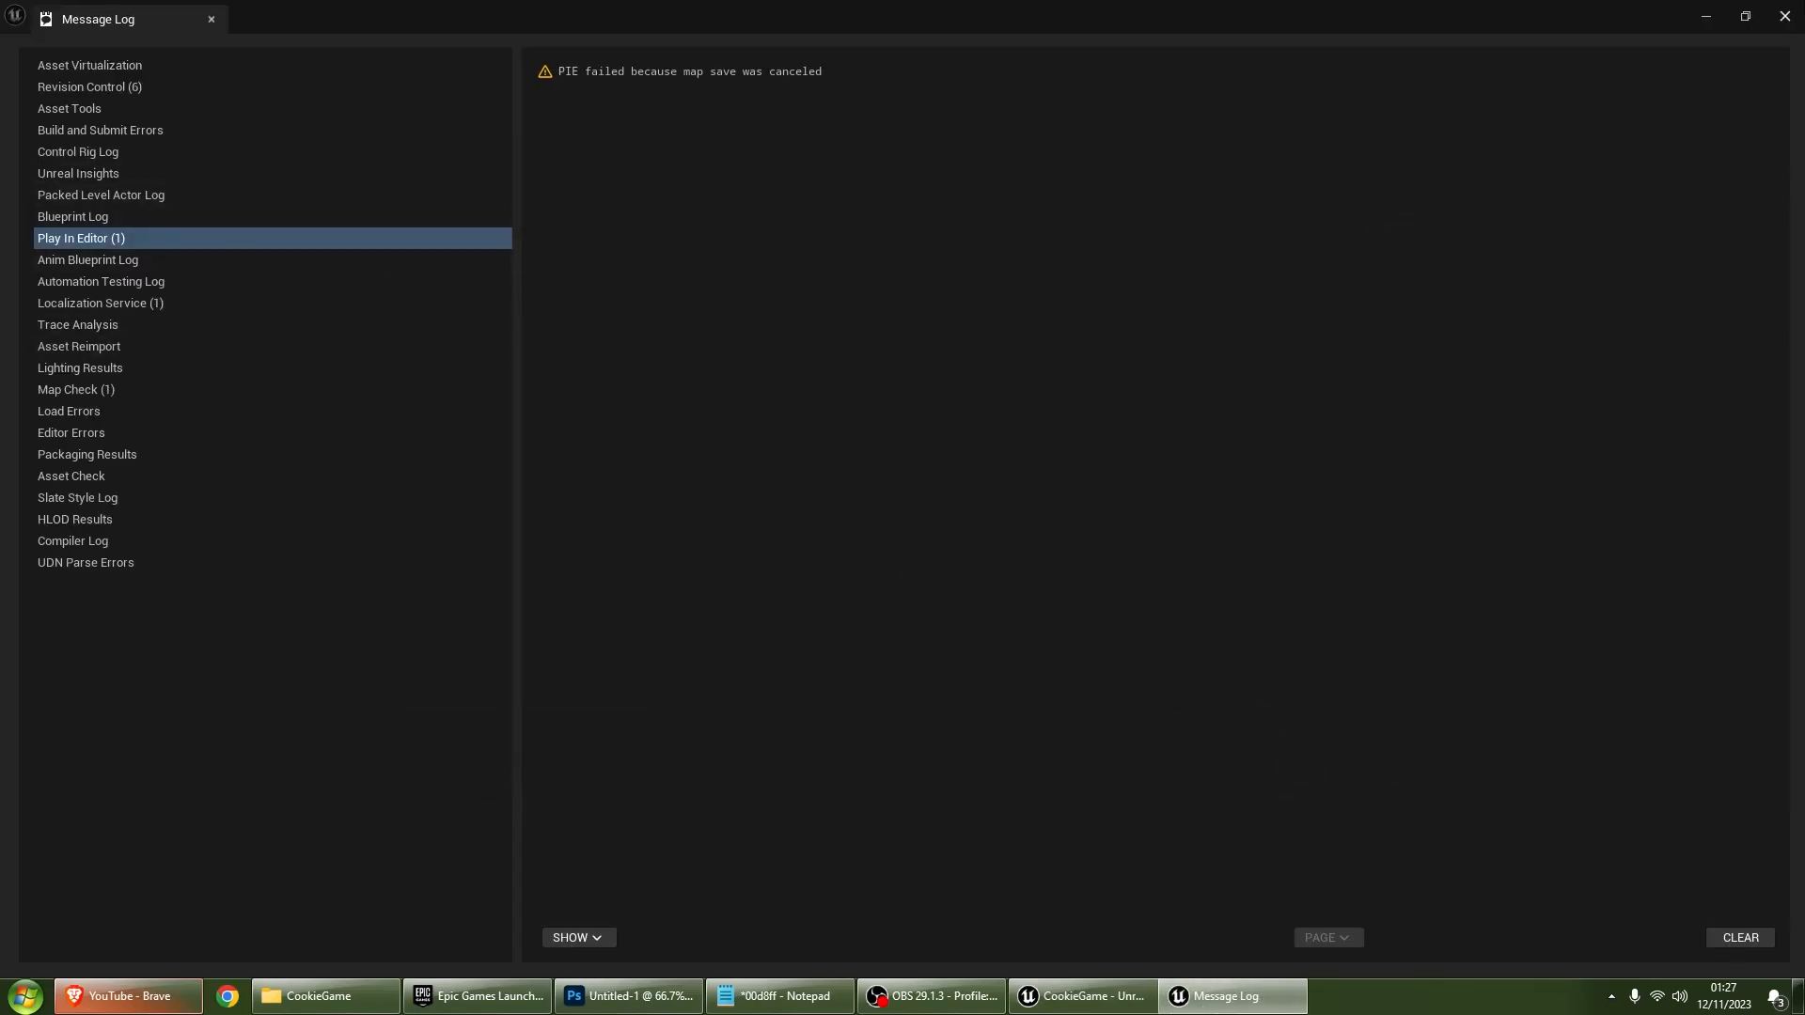
pyautogui.click(1784, 16)
# Step: Create a new level from the Empty Open World template
pyautogui.click(66, 12)
pyautogui.click(131, 60)
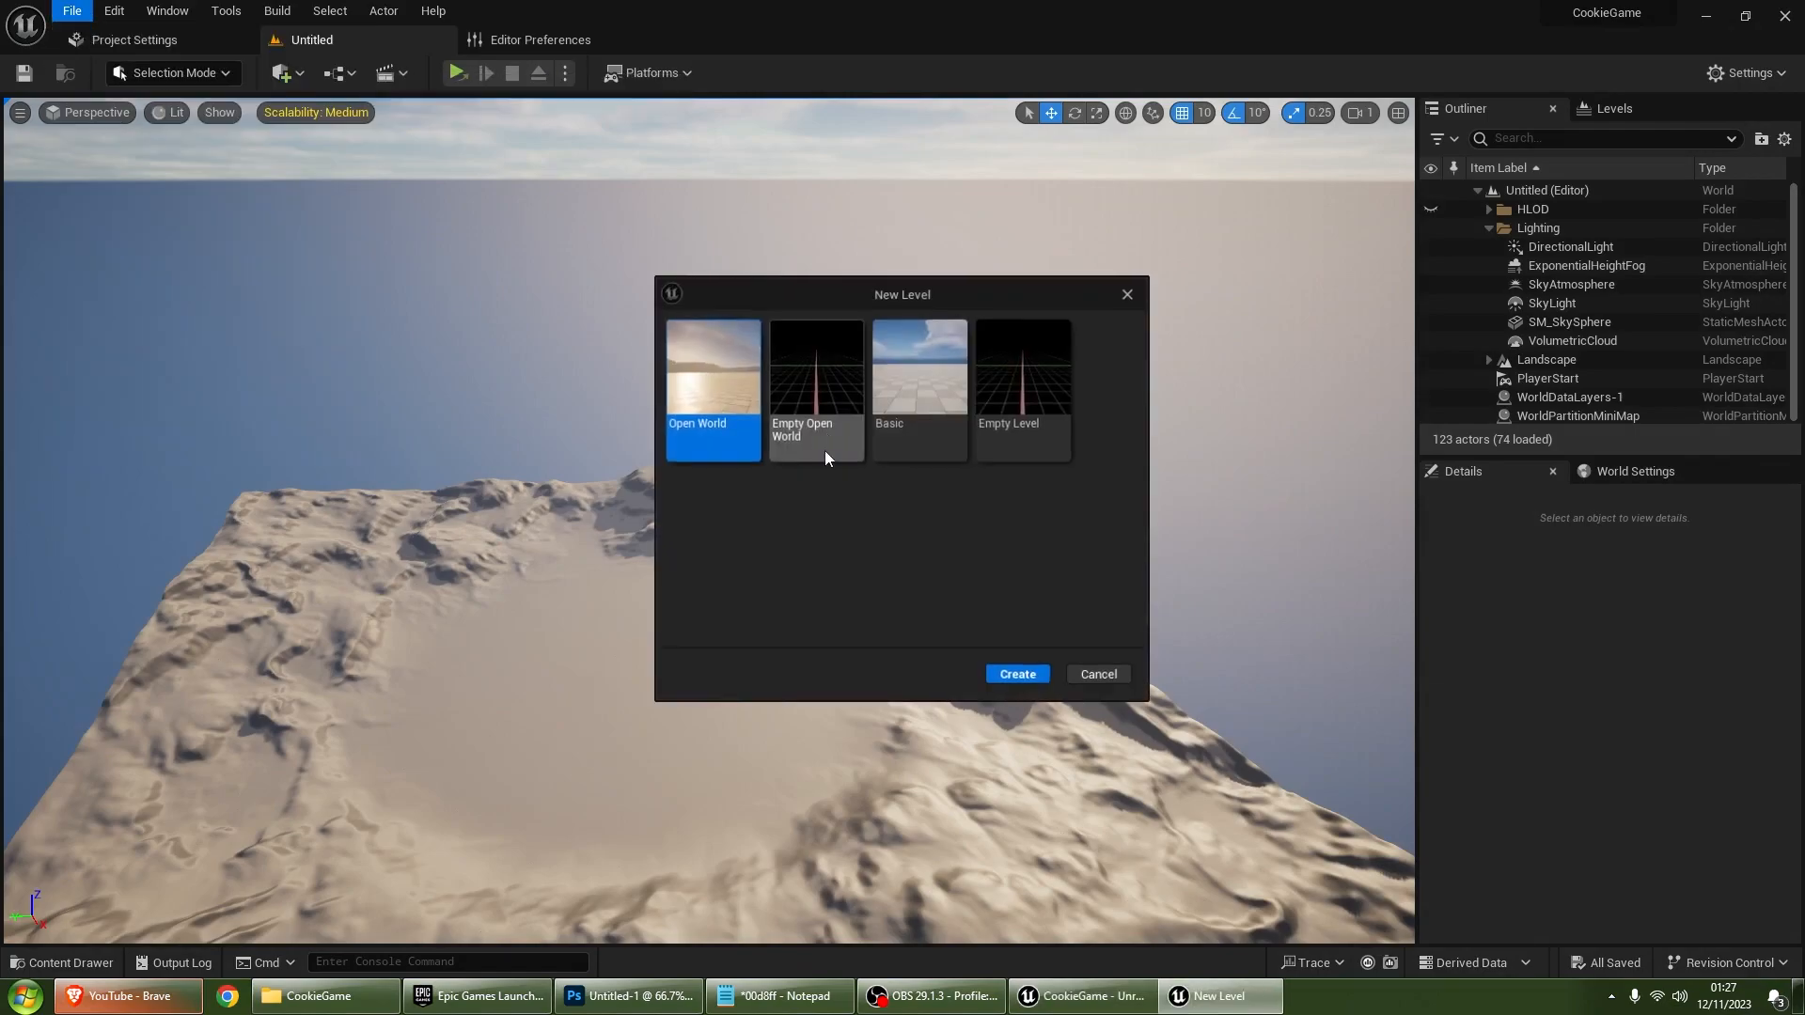
pyautogui.doubleClick(826, 411)
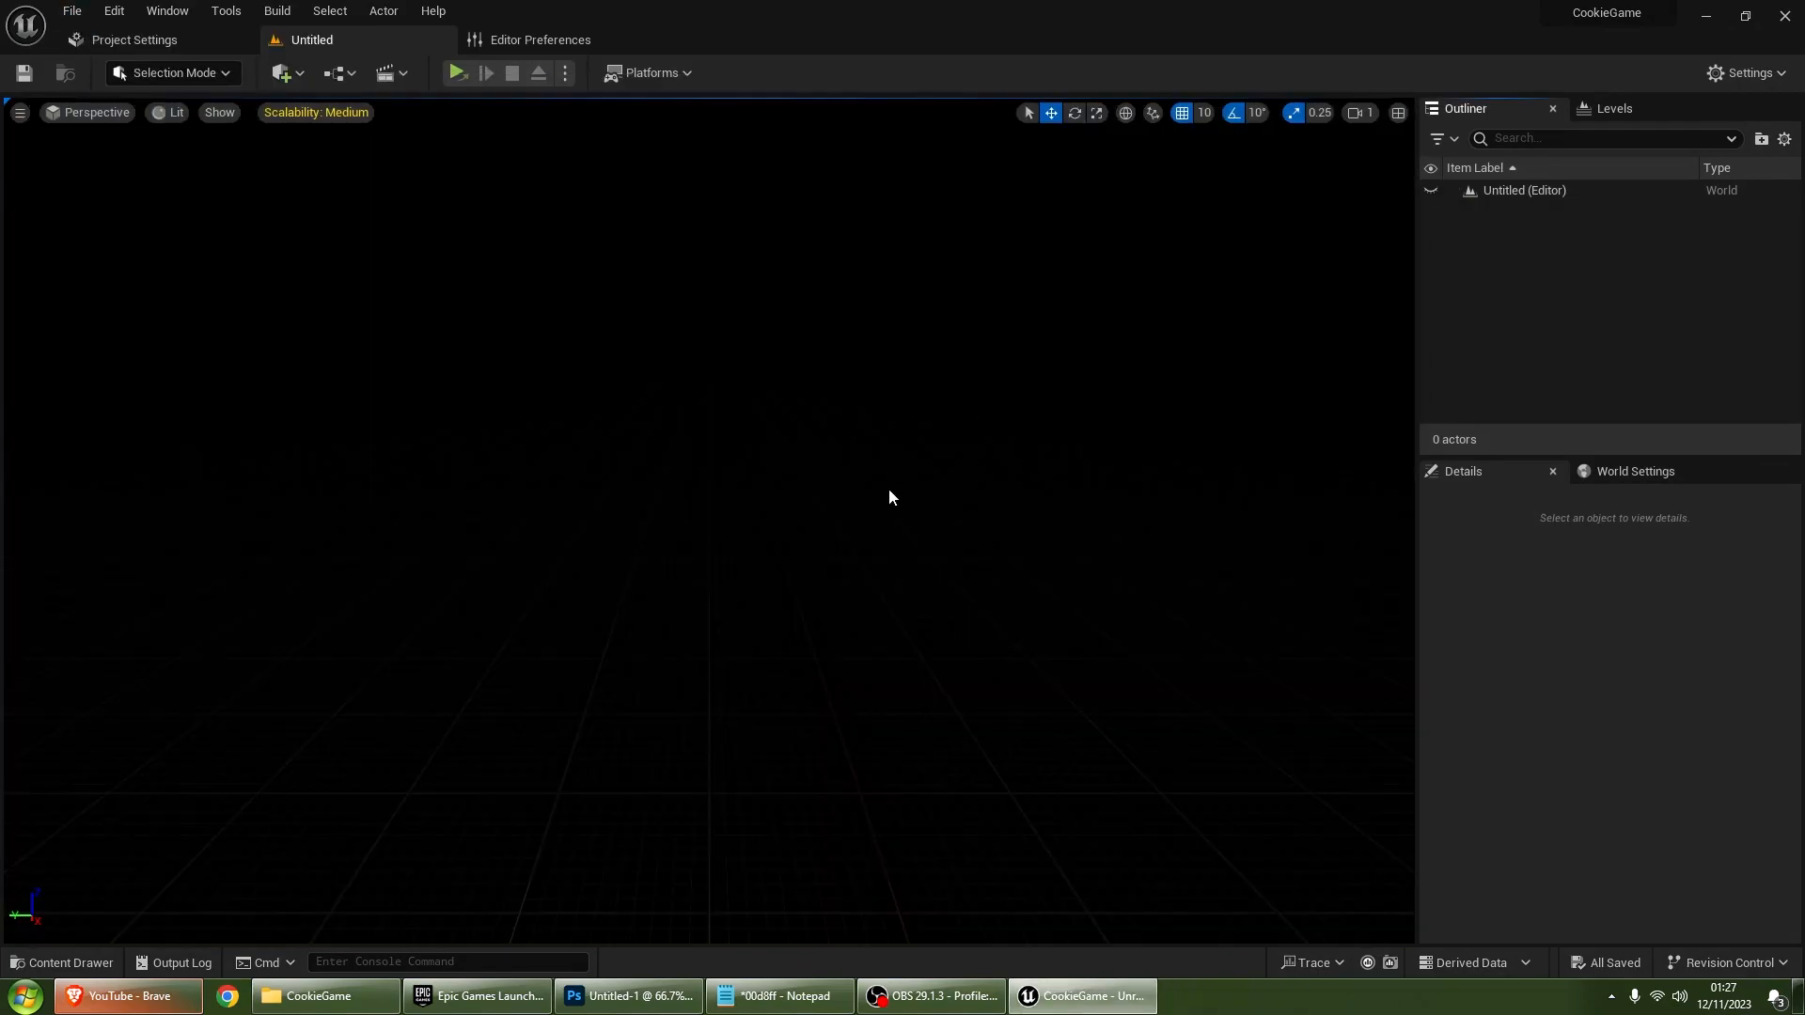
# Step: Launch the level as a standalone game and create and open a Map folder in Content for saving it
pyautogui.click(562, 73)
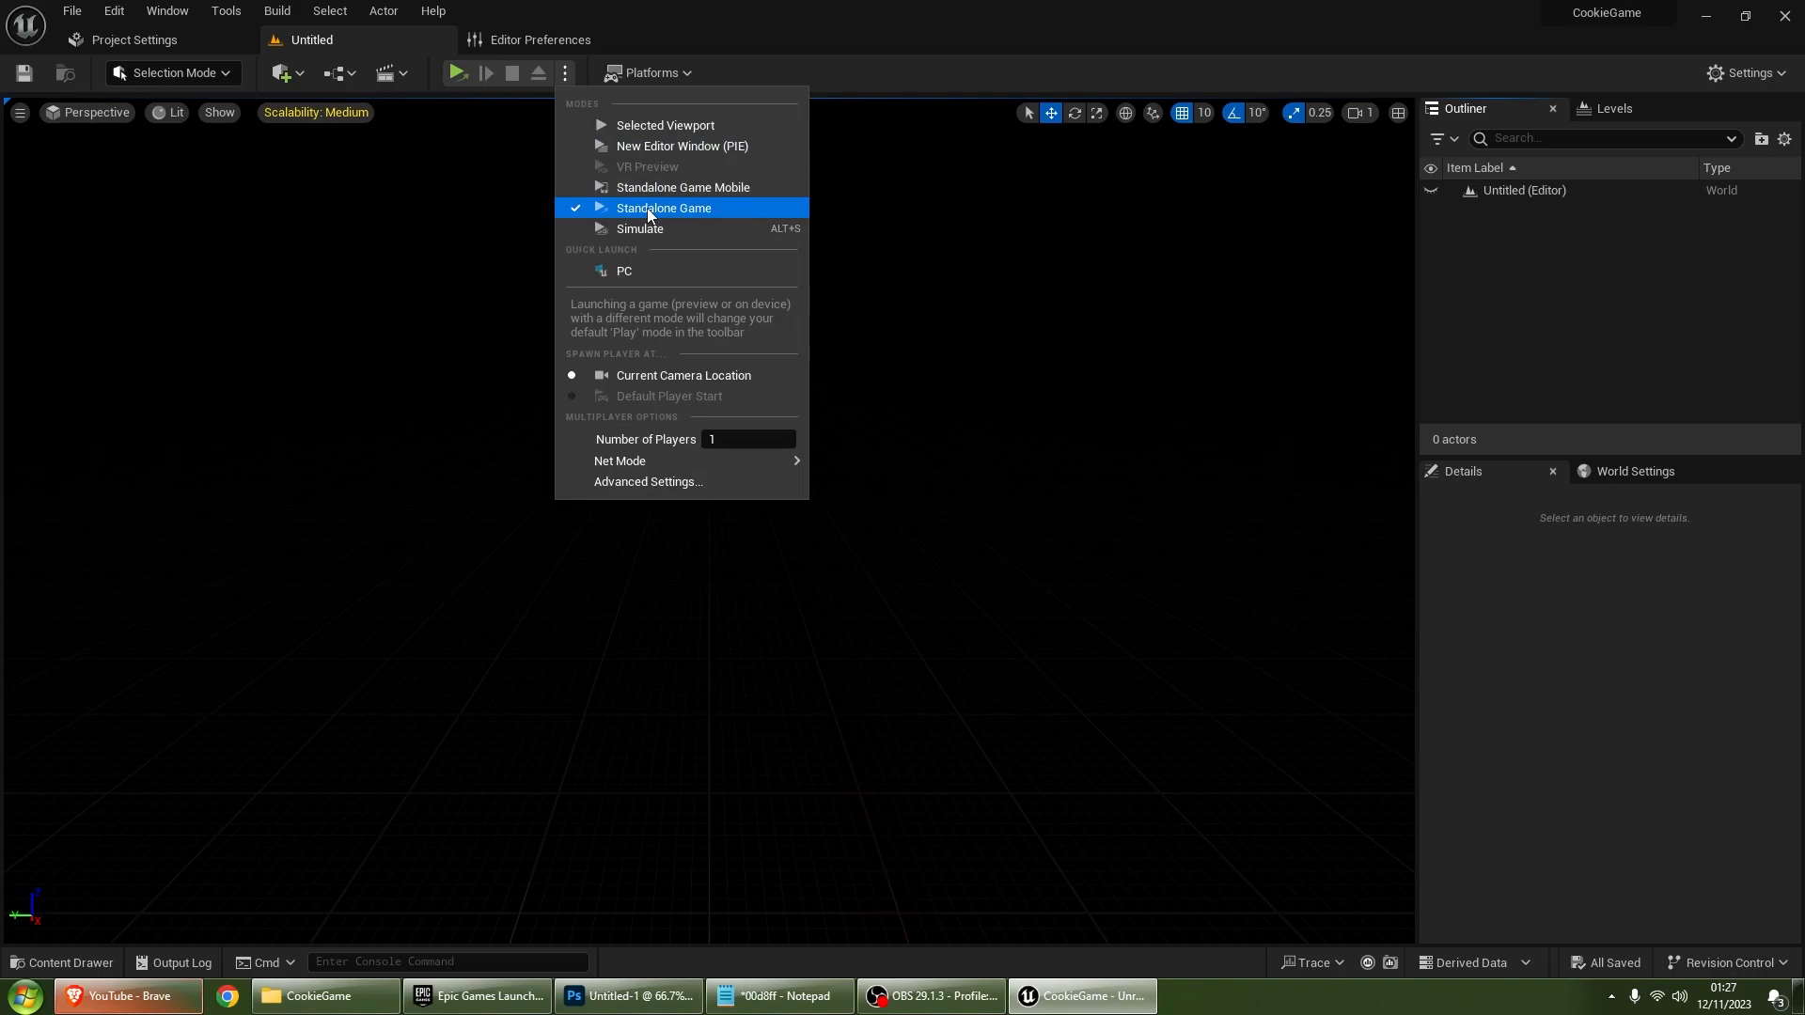
pyautogui.click(646, 206)
pyautogui.click(431, 295)
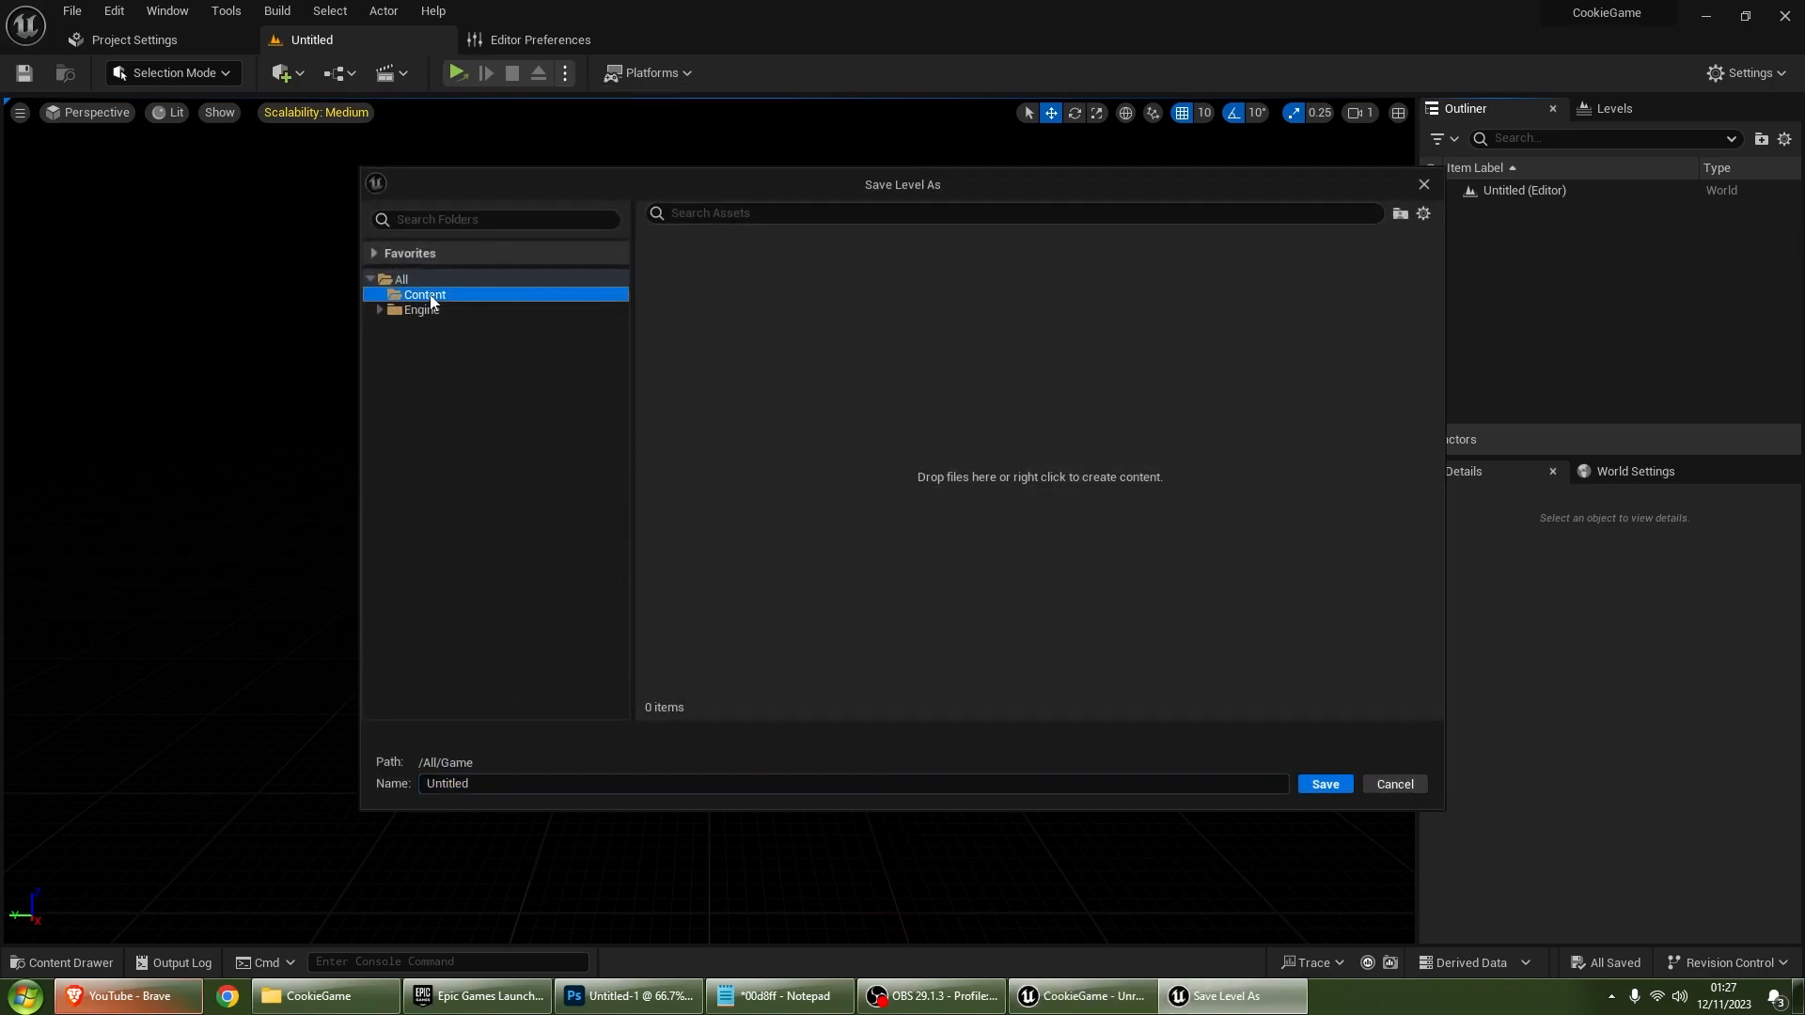
pyautogui.rightClick(968, 339)
pyautogui.click(1053, 371)
pyautogui.write('Map')
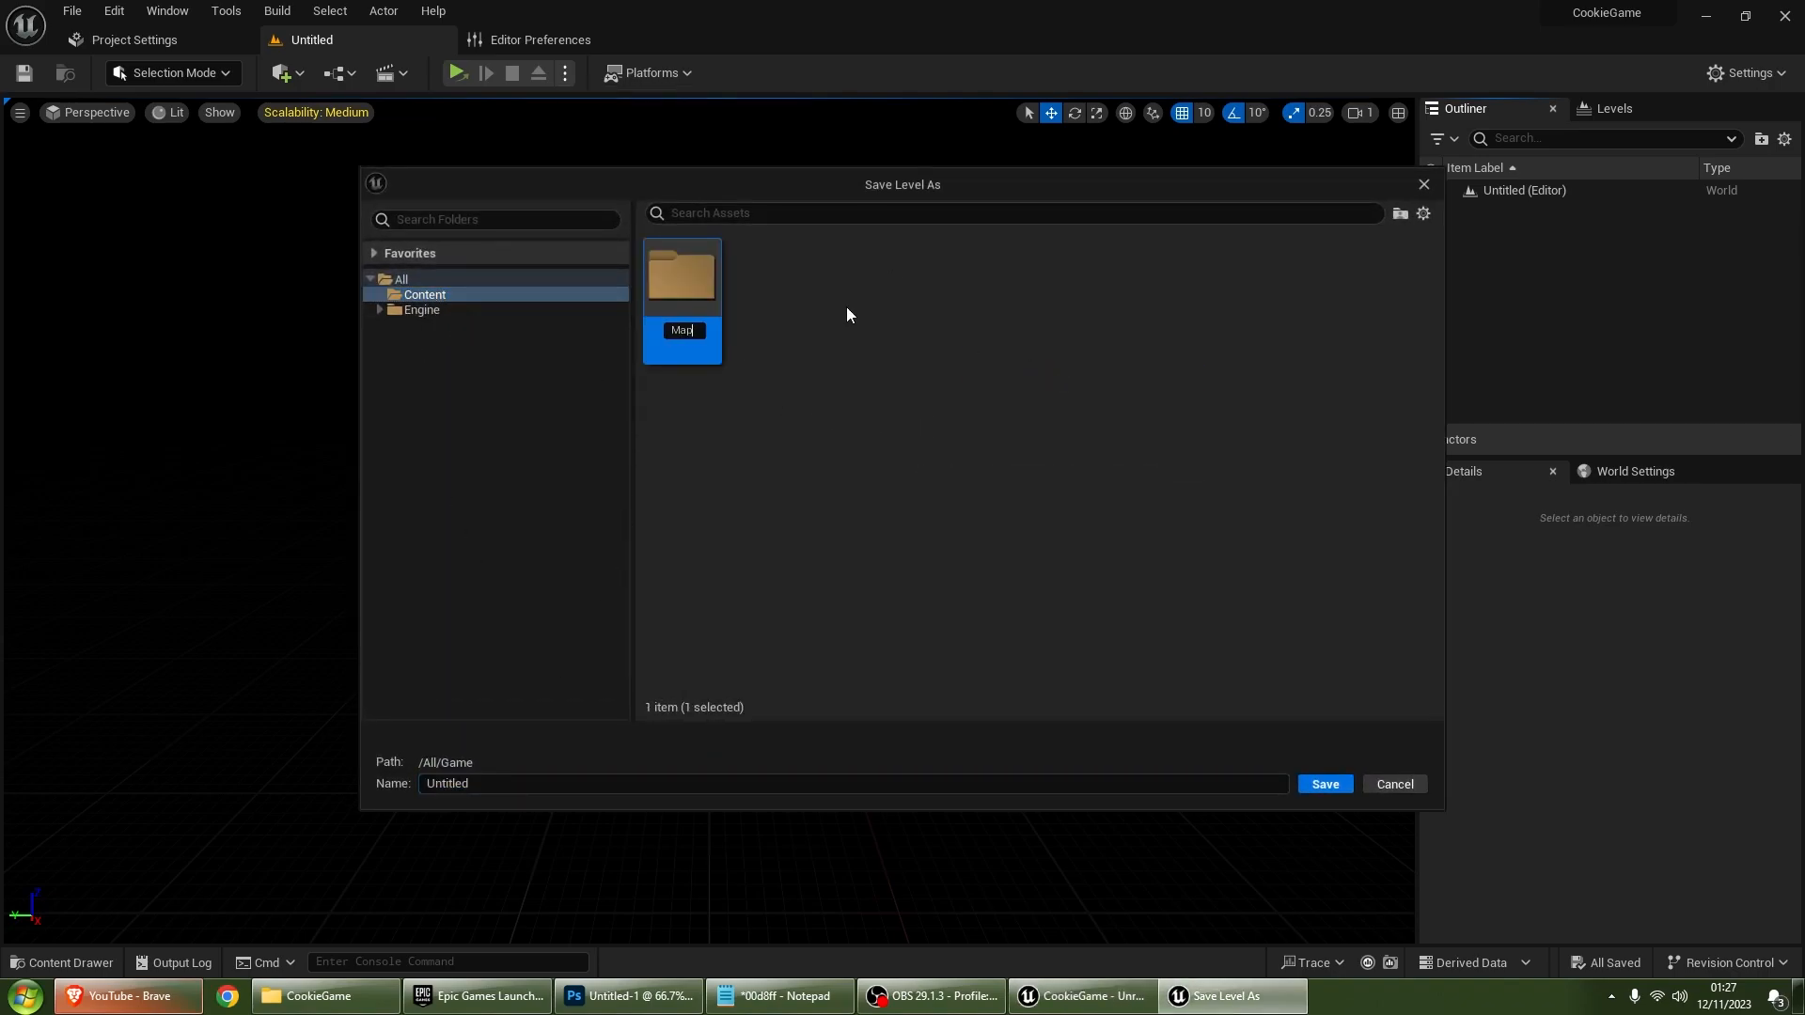
pyautogui.press('Return')
pyautogui.doubleClick(684, 282)
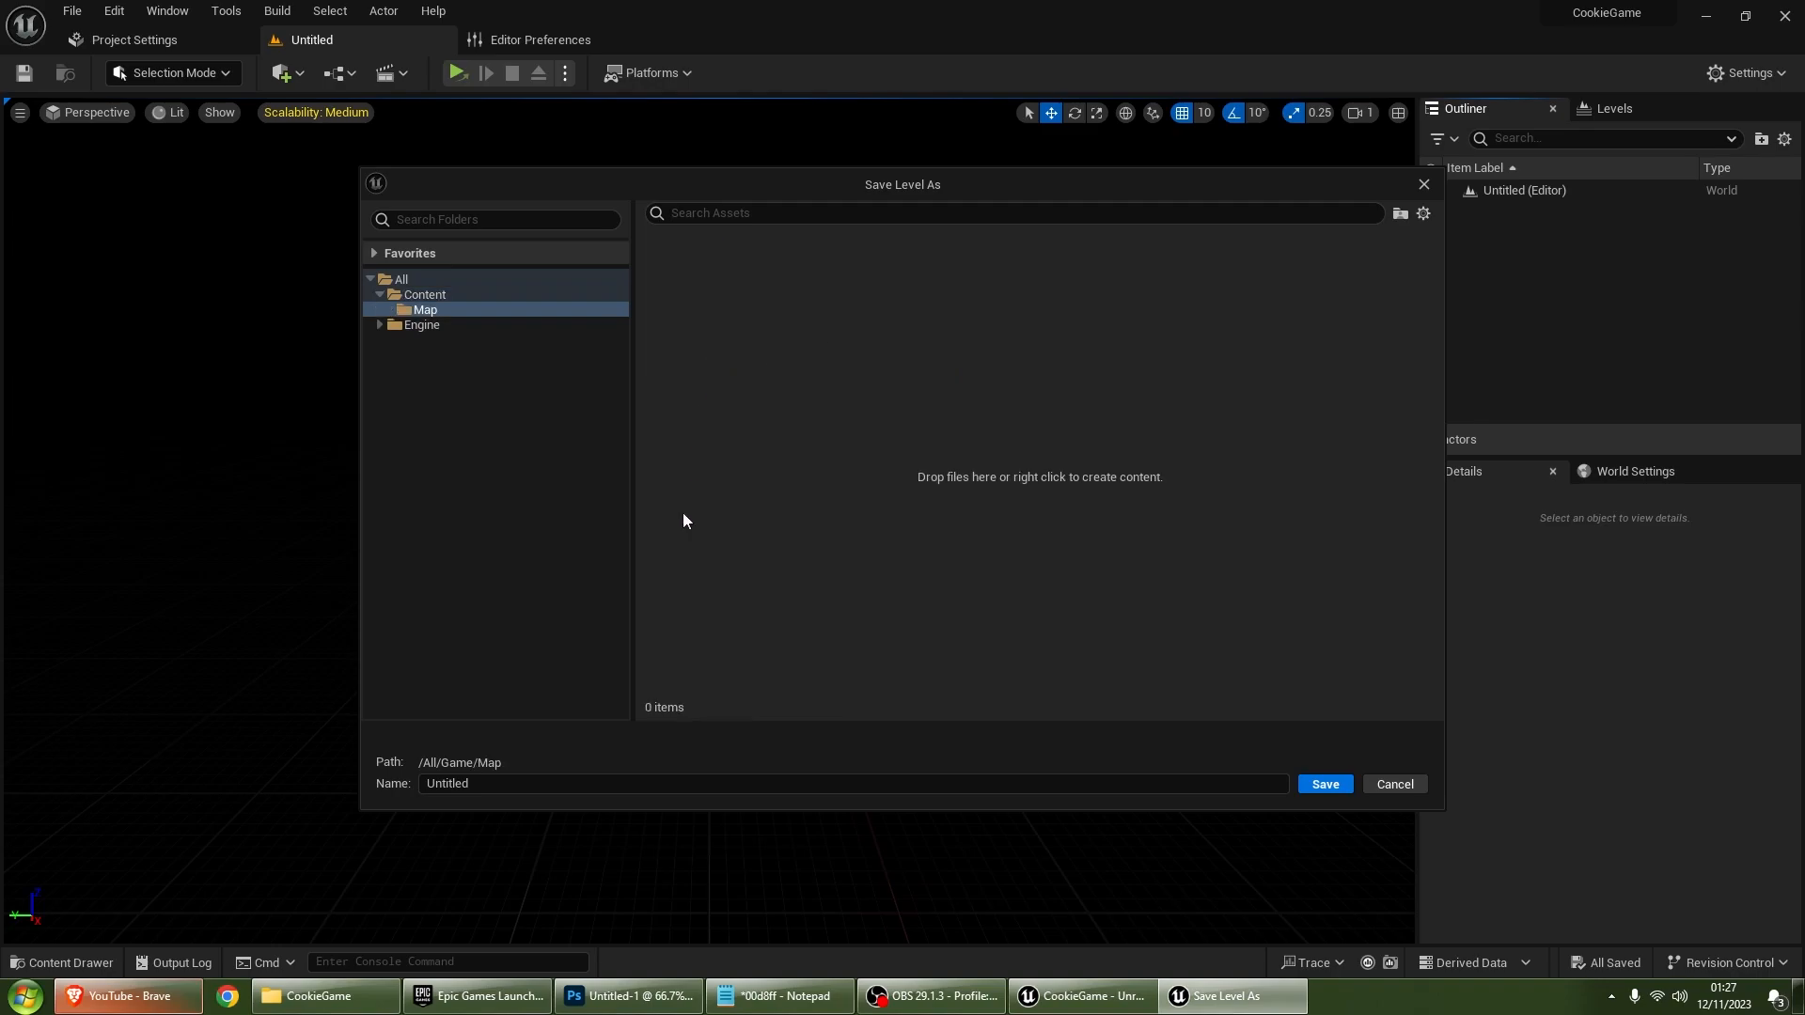
# Step: Save the level as MainMap in the Map folder and close the standalone preview
pyautogui.click(542, 784)
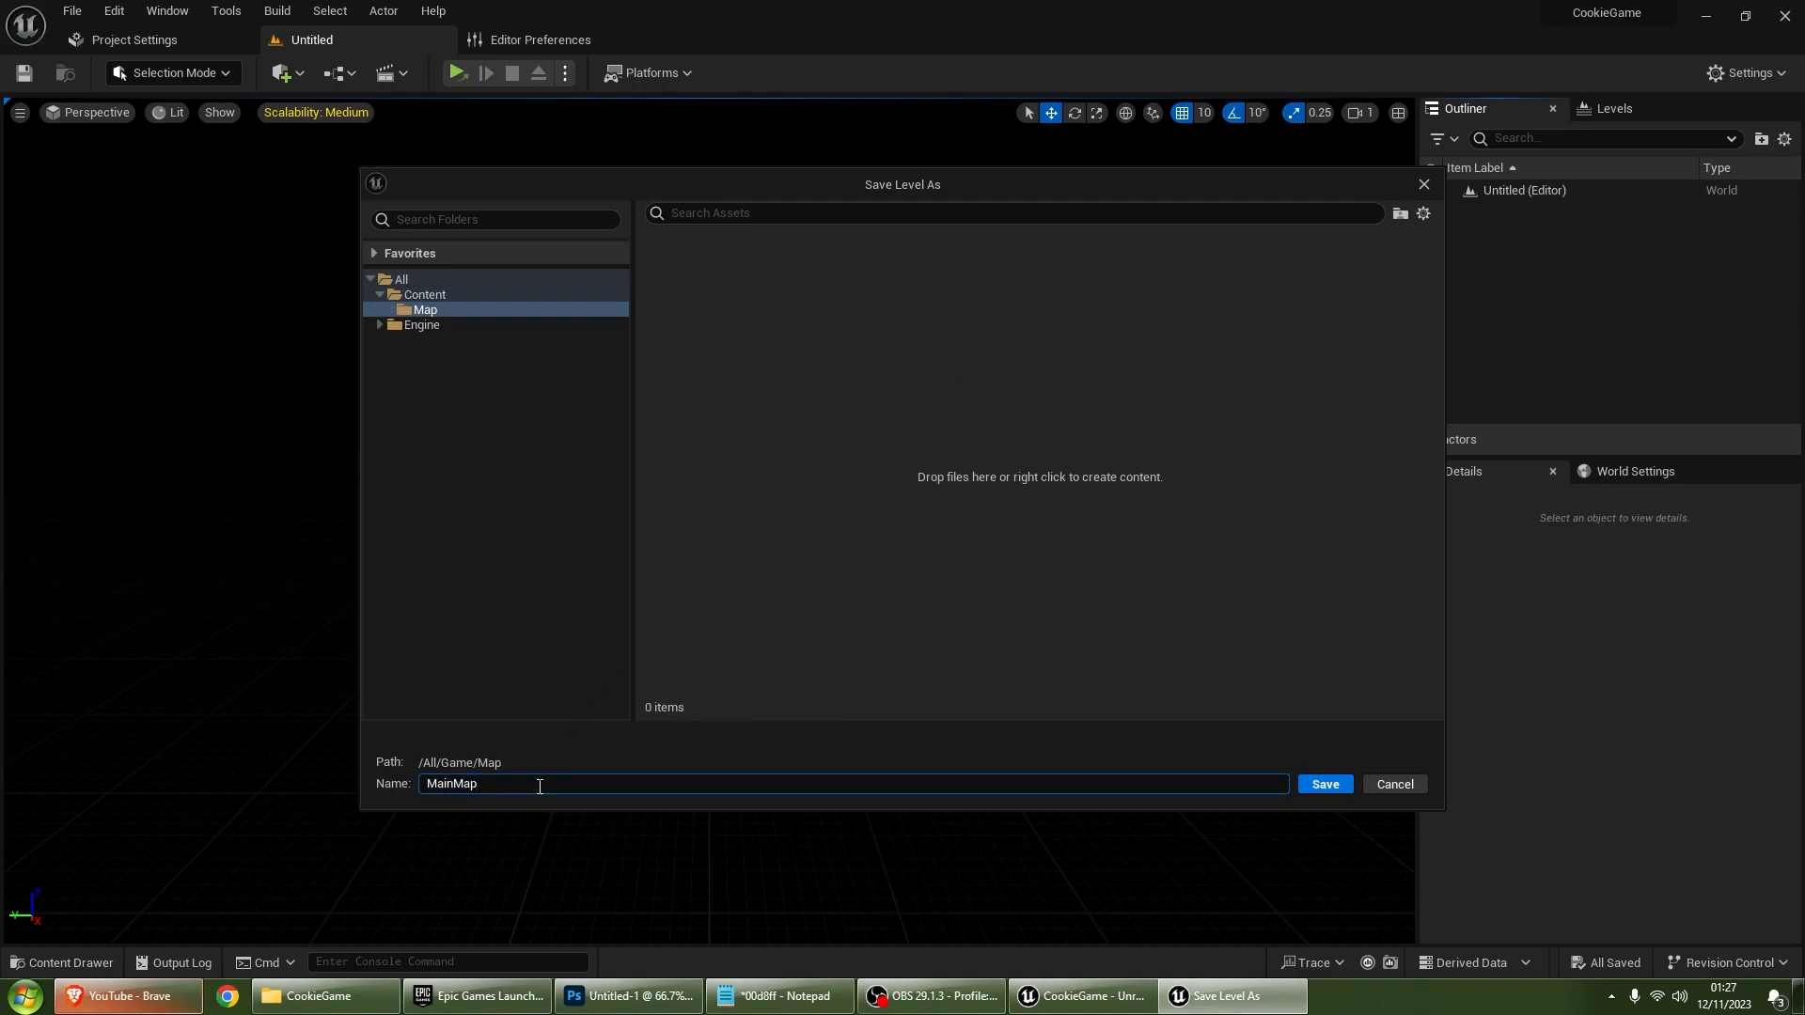
pyautogui.click(1325, 784)
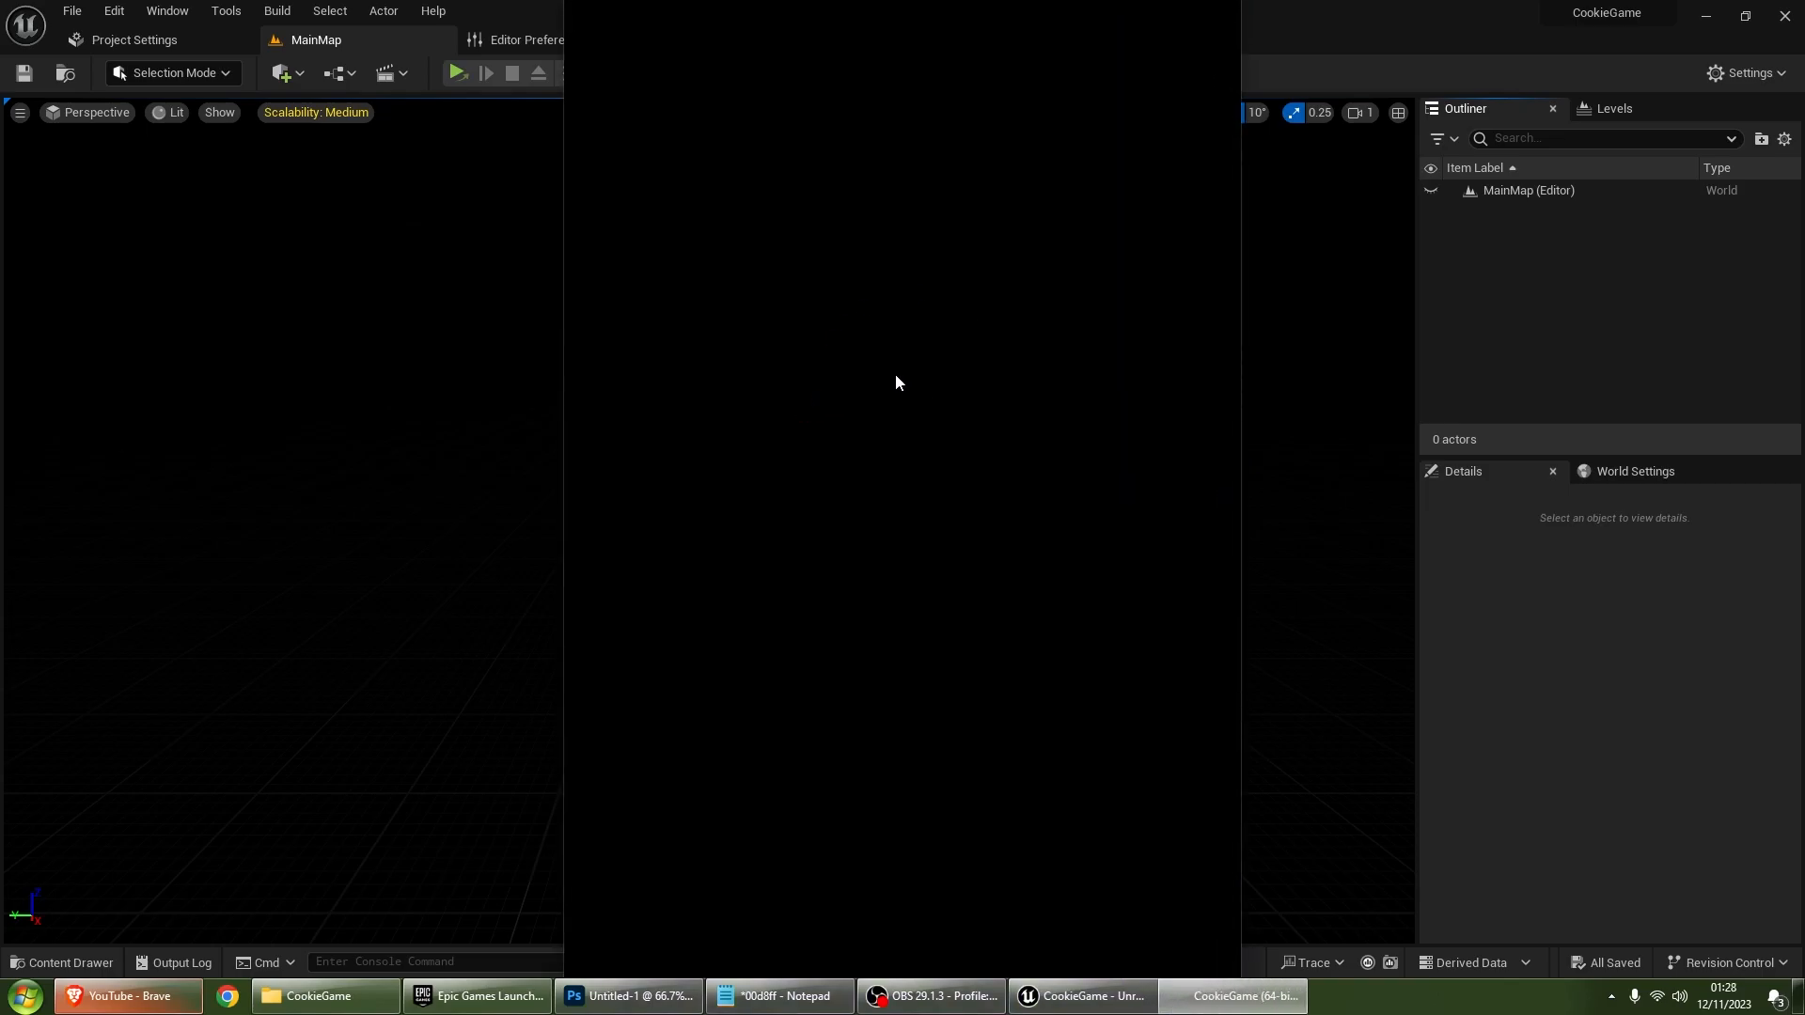
pyautogui.press('Escape')
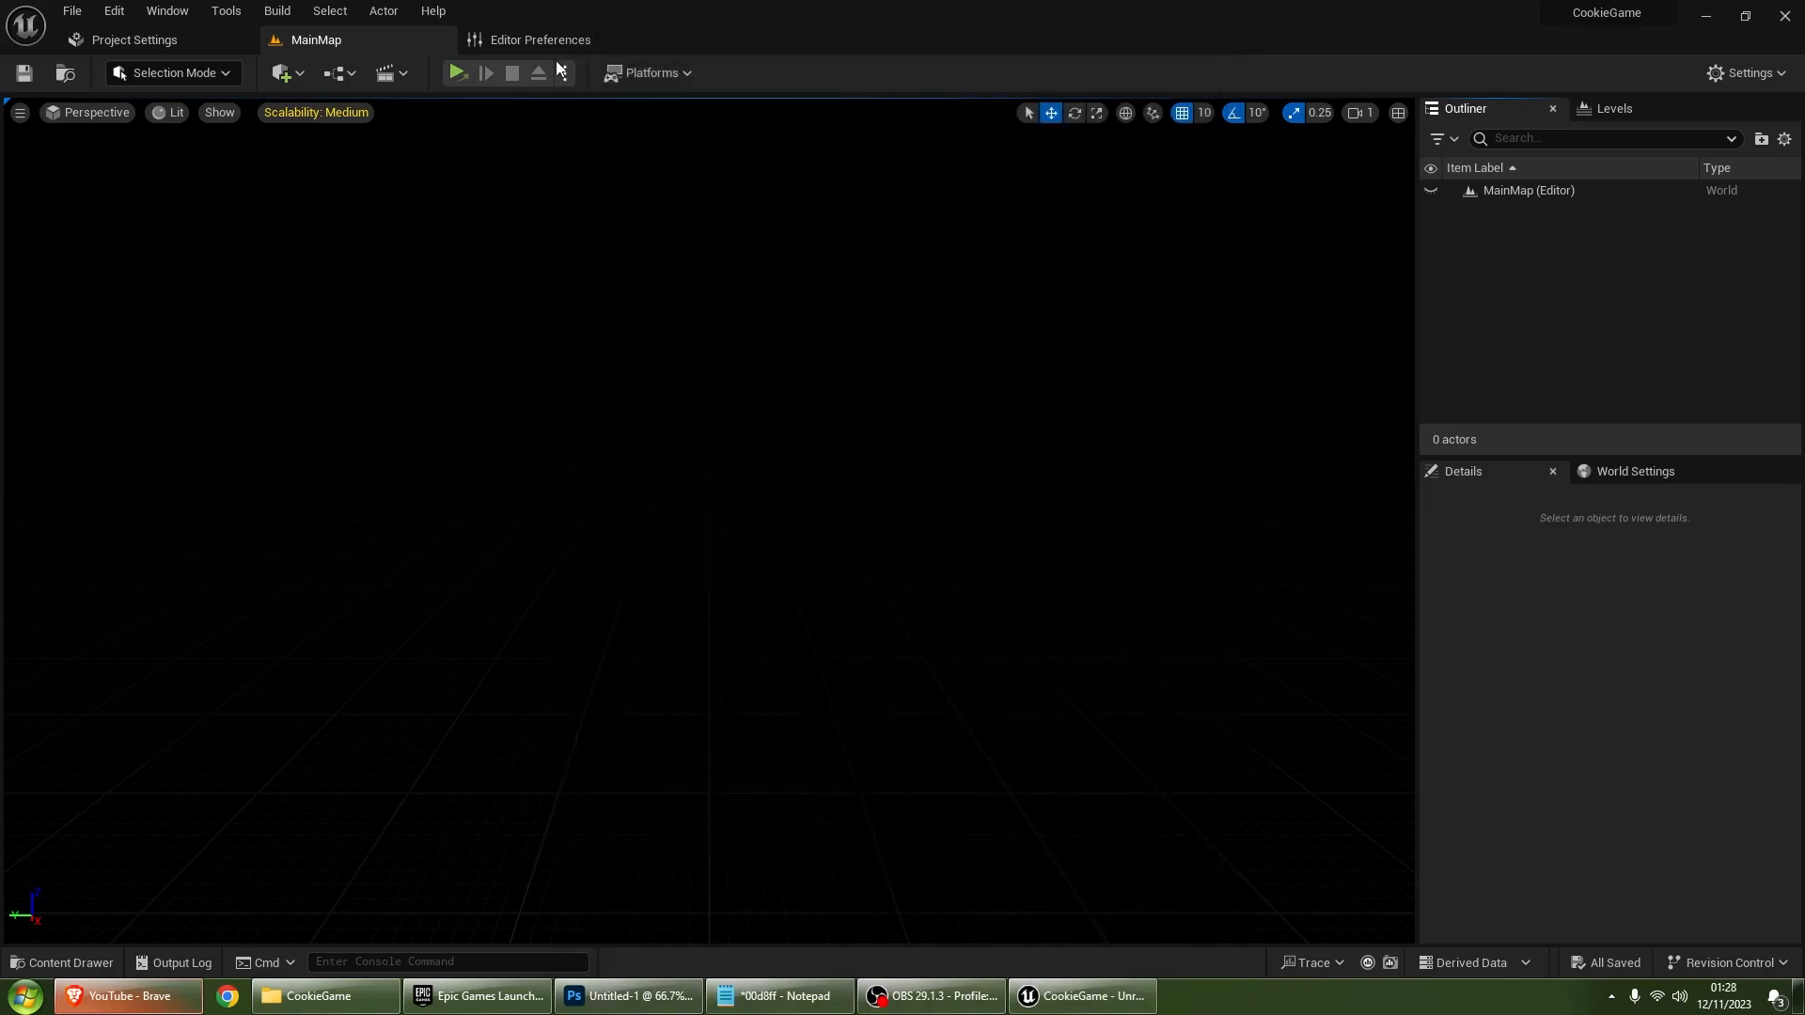
# Step: Create a User Widget blueprint named MainWidget in the Content folder
pyautogui.click(66, 963)
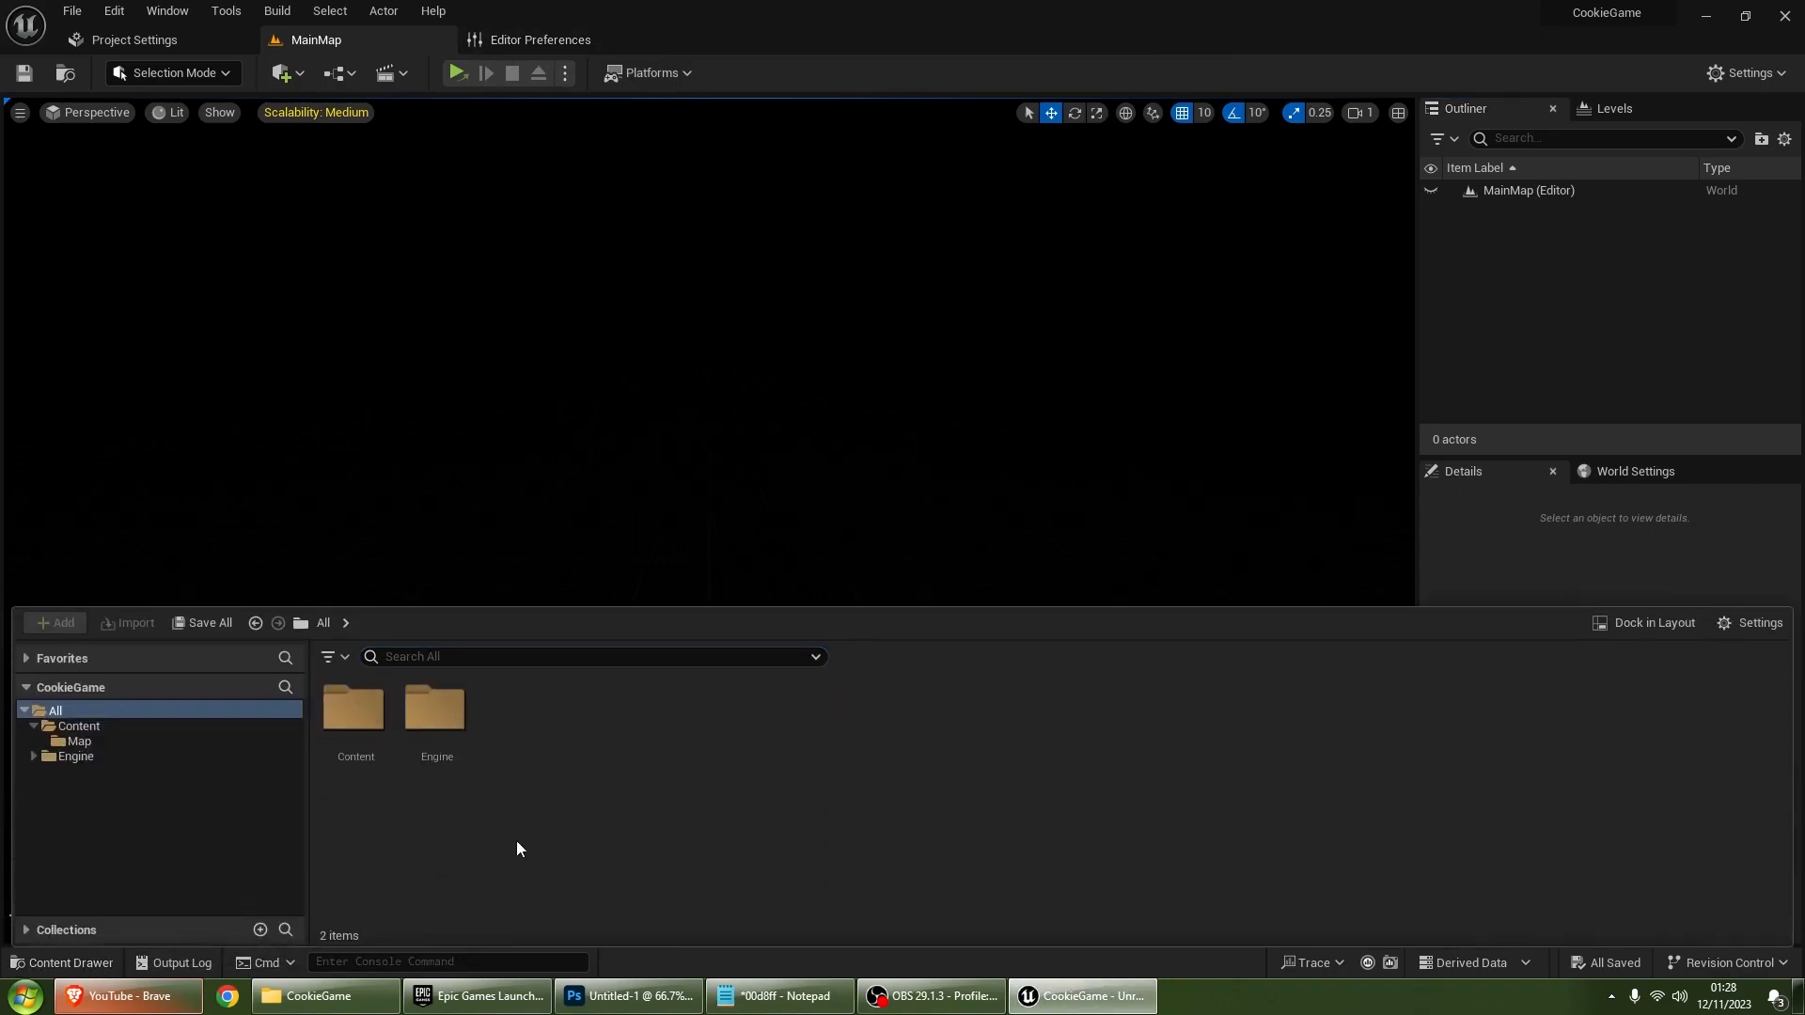
pyautogui.doubleClick(374, 791)
pyautogui.rightClick(464, 806)
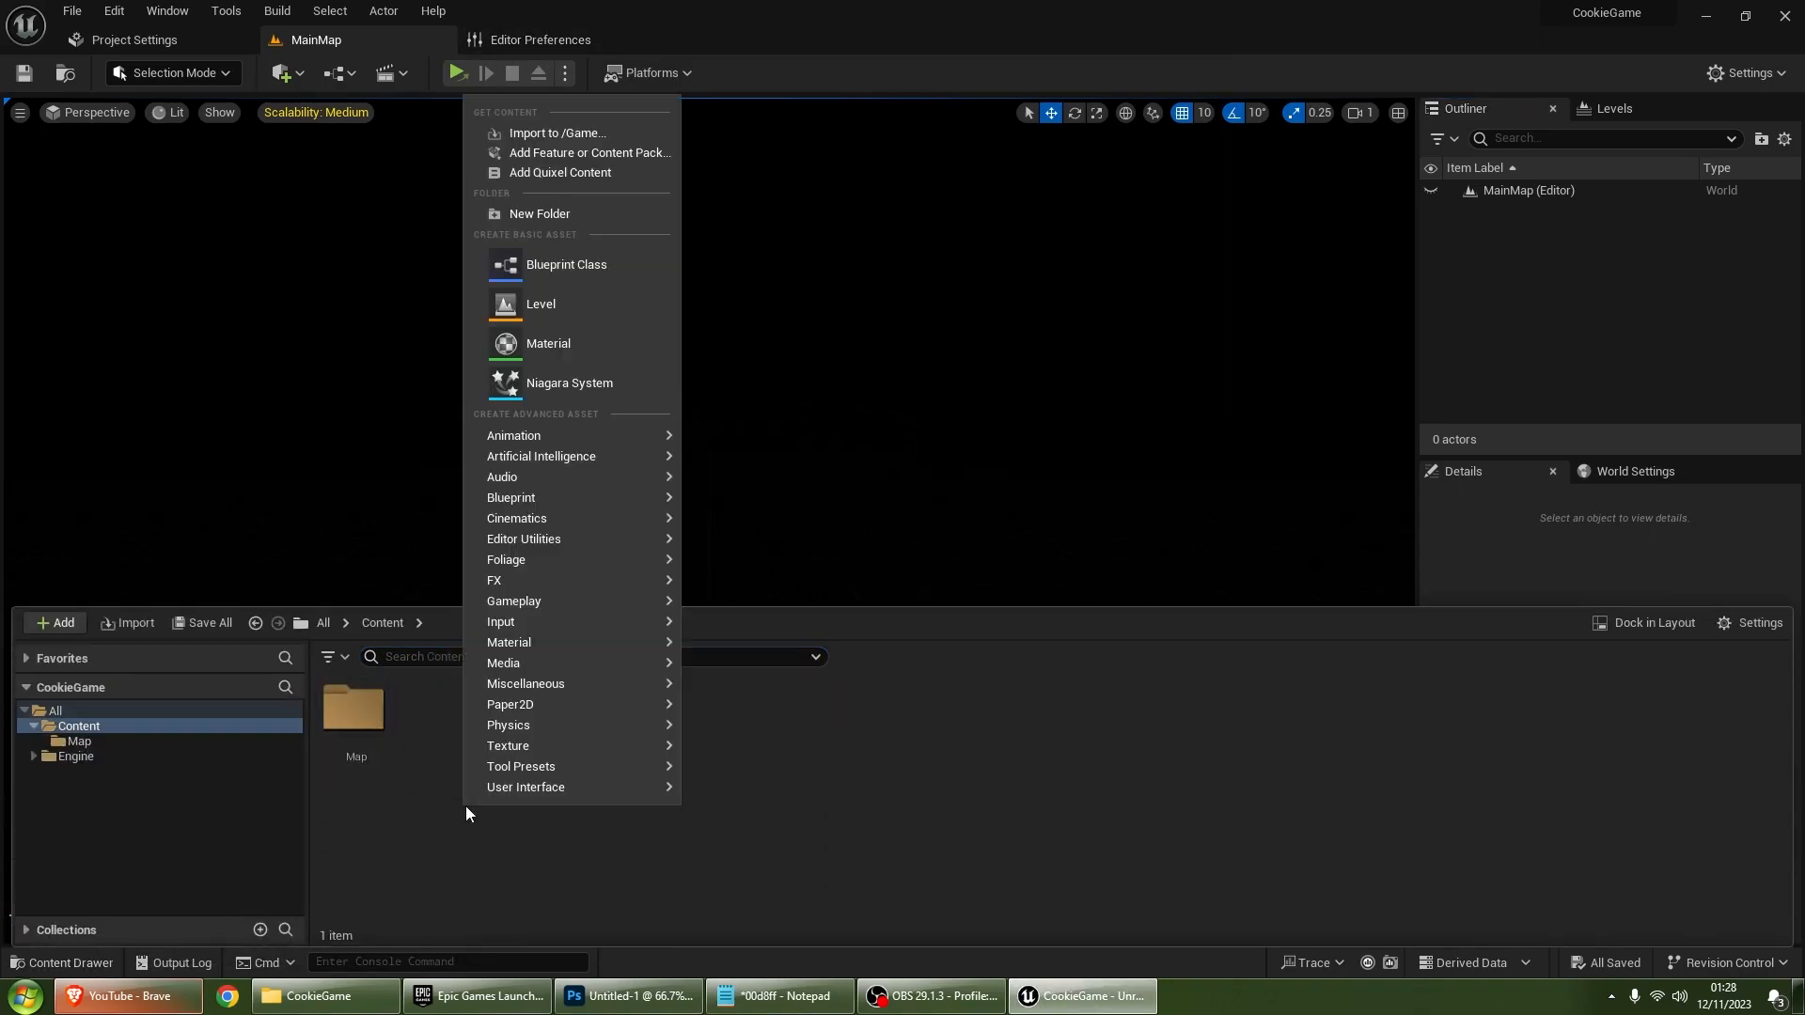
pyautogui.moveTo(547, 796)
pyautogui.click(758, 952)
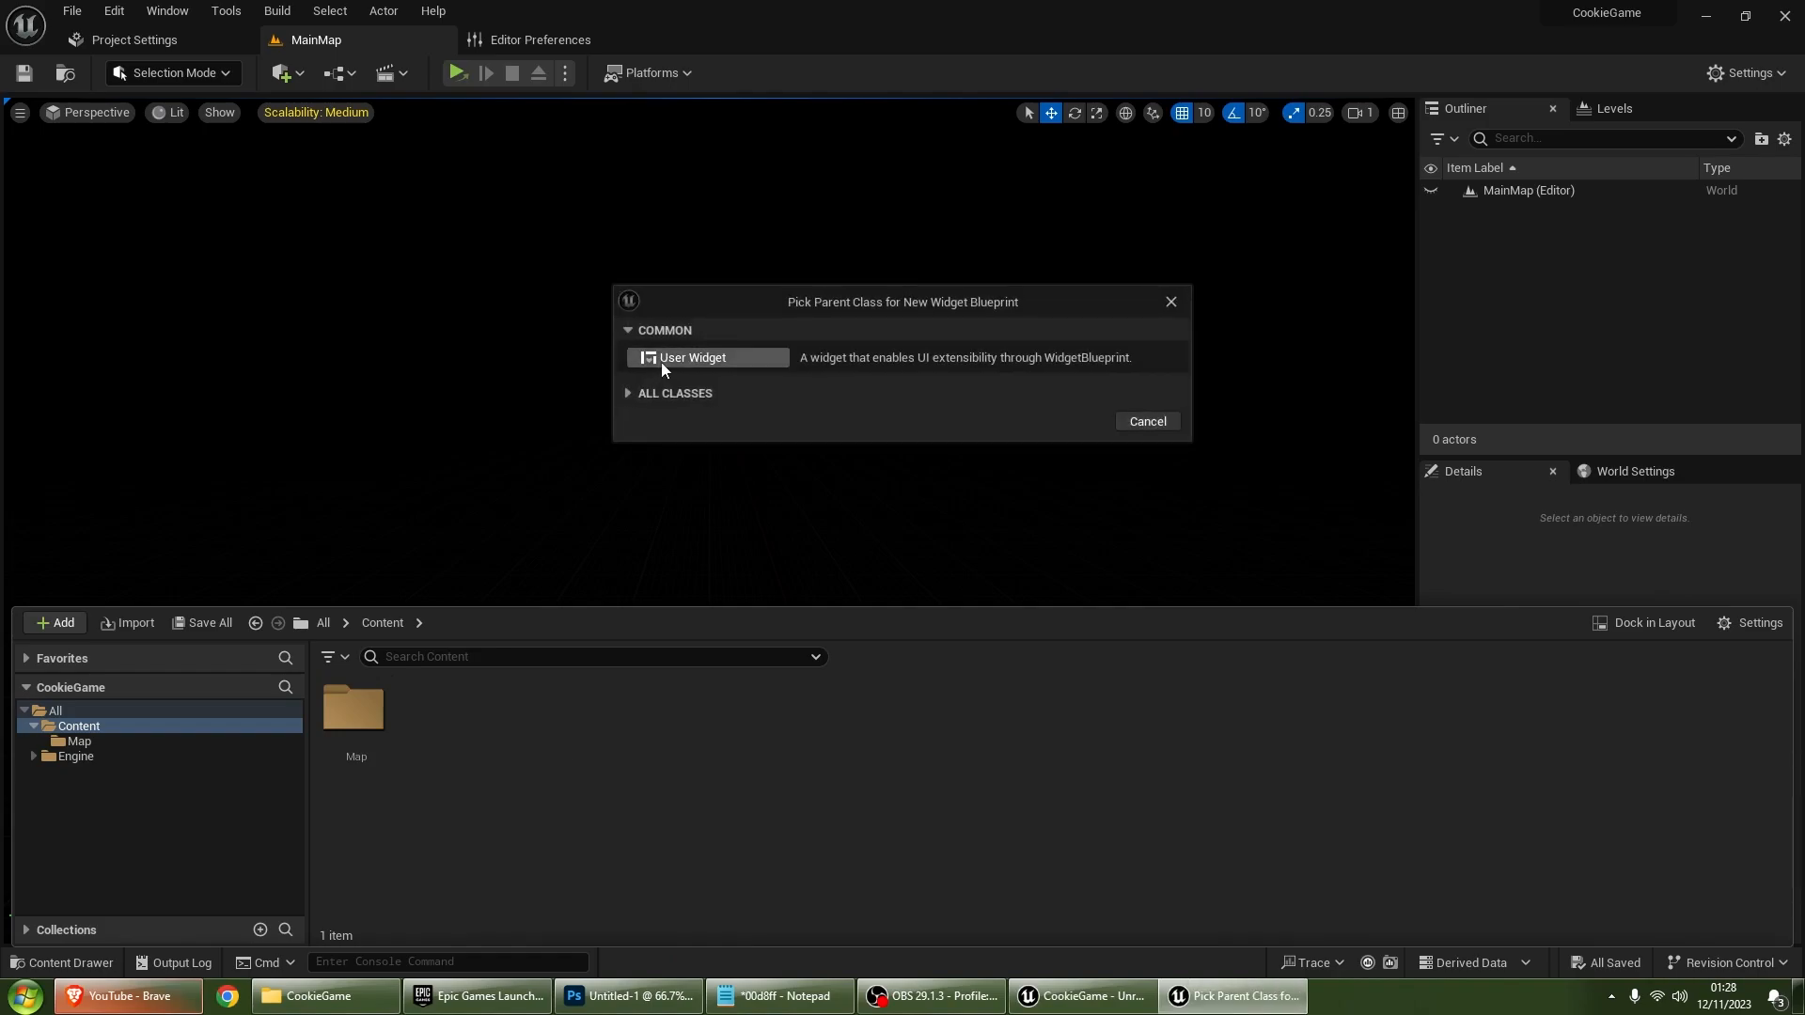
pyautogui.click(713, 359)
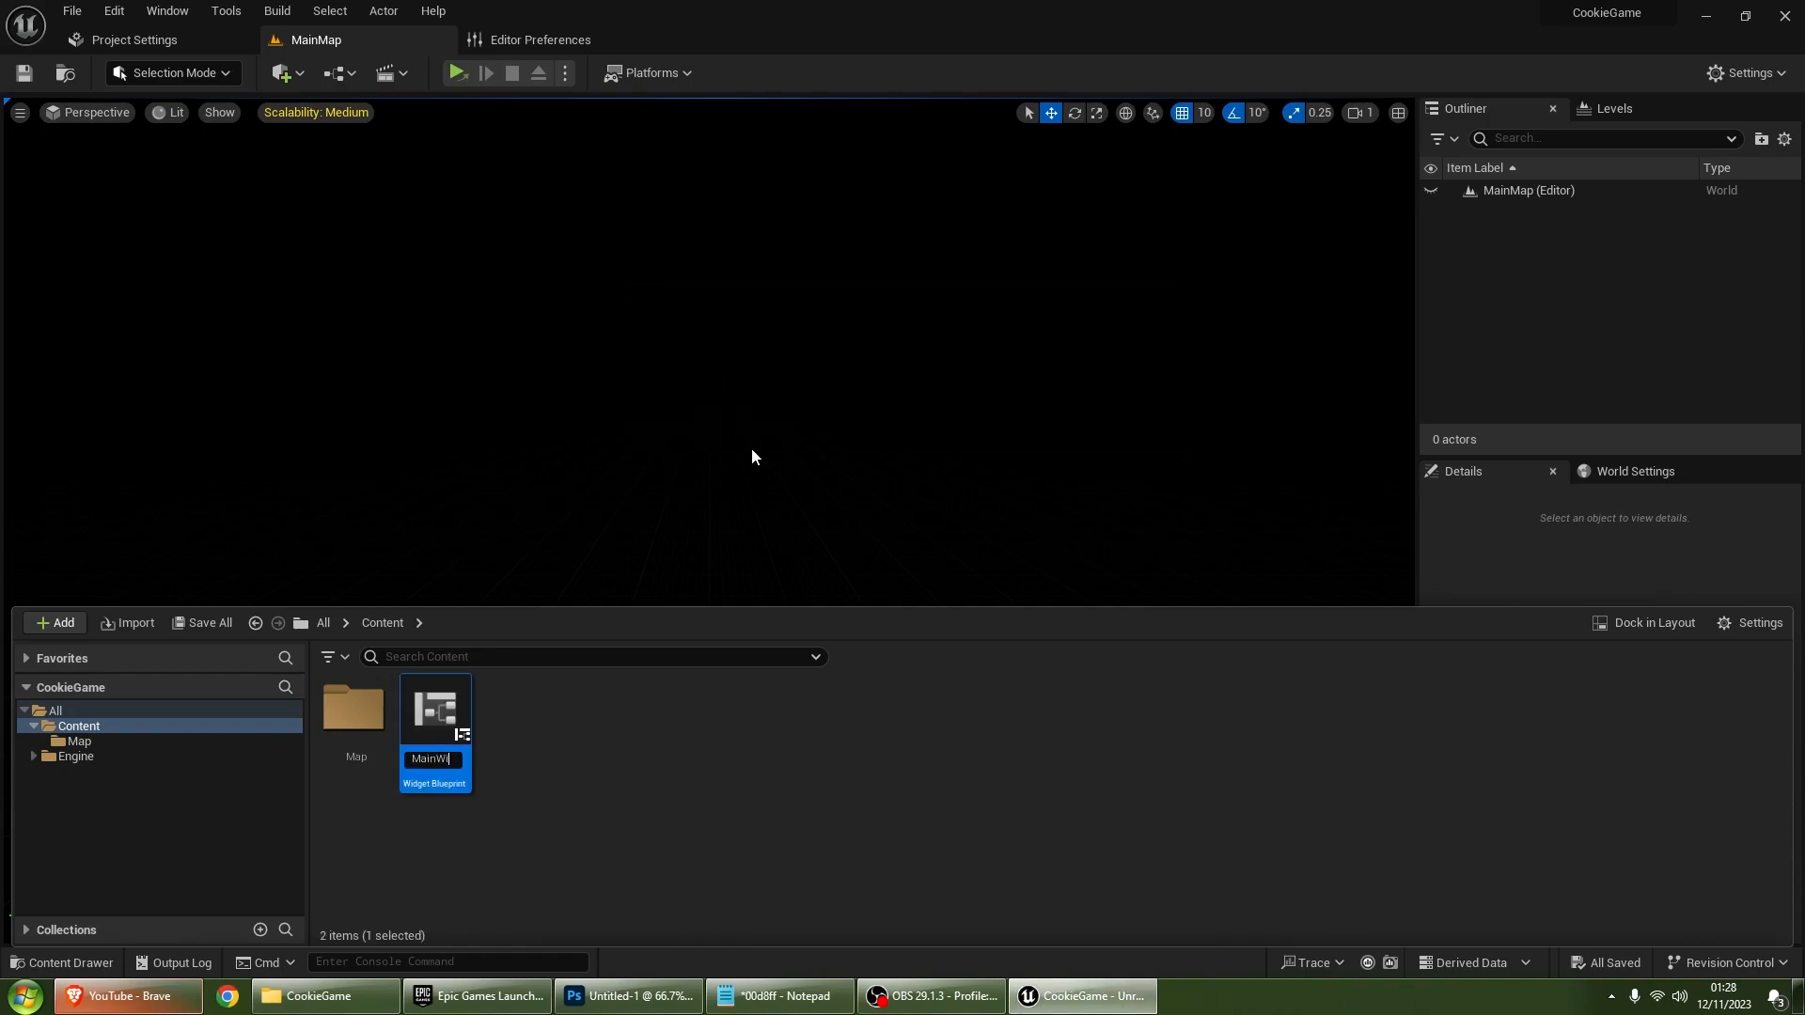
pyautogui.press('Return')
# Step: Create a folder named Images in Content and open it
pyautogui.rightClick(750, 691)
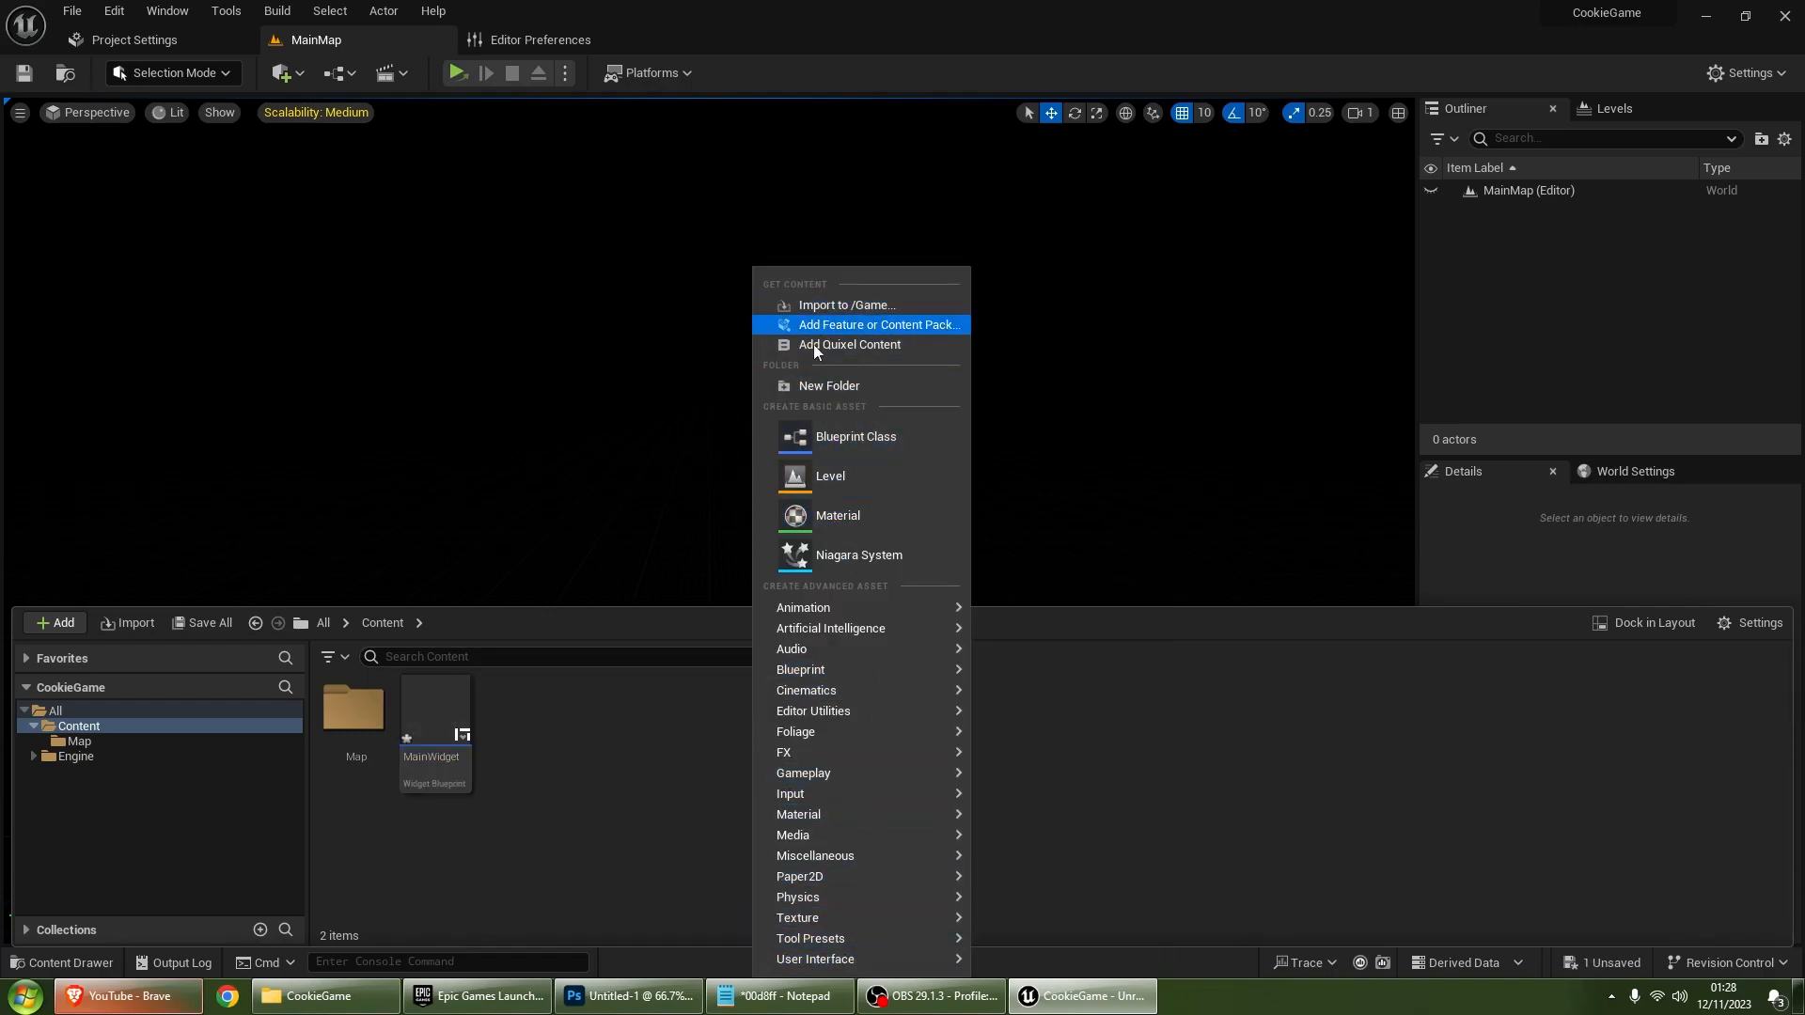
pyautogui.click(810, 385)
pyautogui.write('Images')
pyautogui.press('Return')
pyautogui.press('Return')
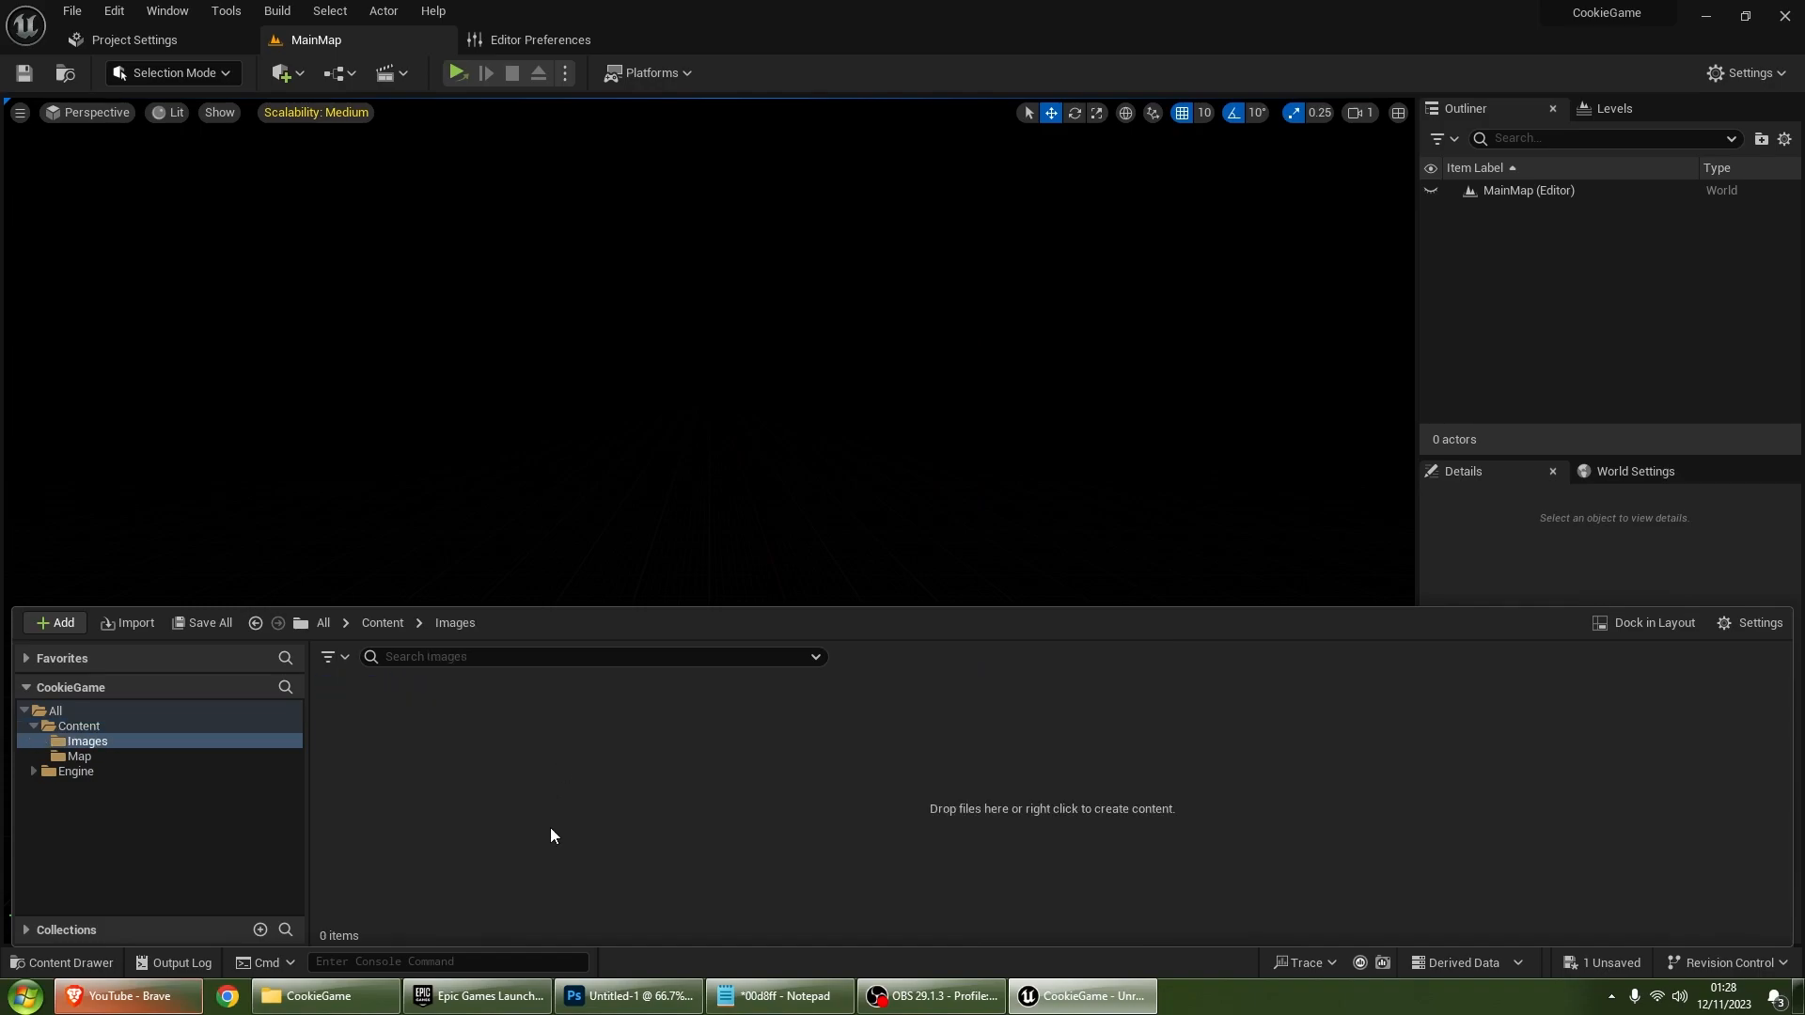
# Step: Import CookiePNG.png and Triangles.png from the CookieGame file folder into the Images folder
pyautogui.click(359, 987)
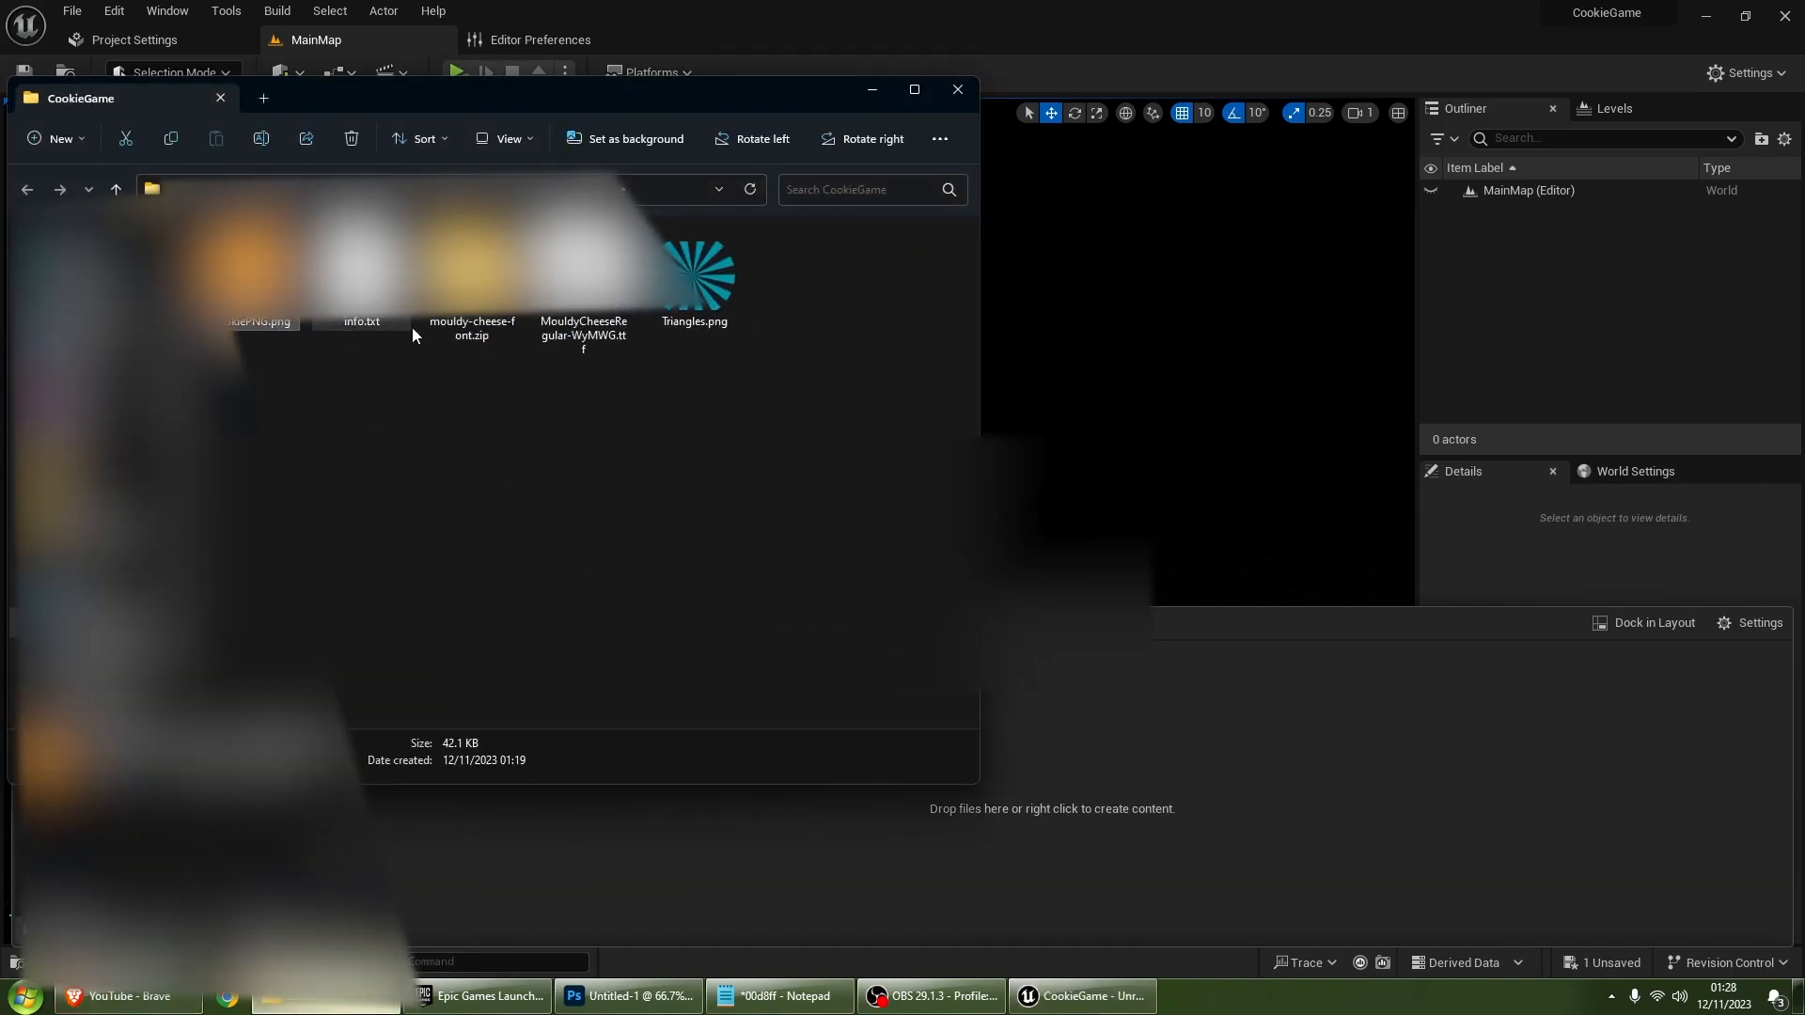
pyautogui.click(695, 278)
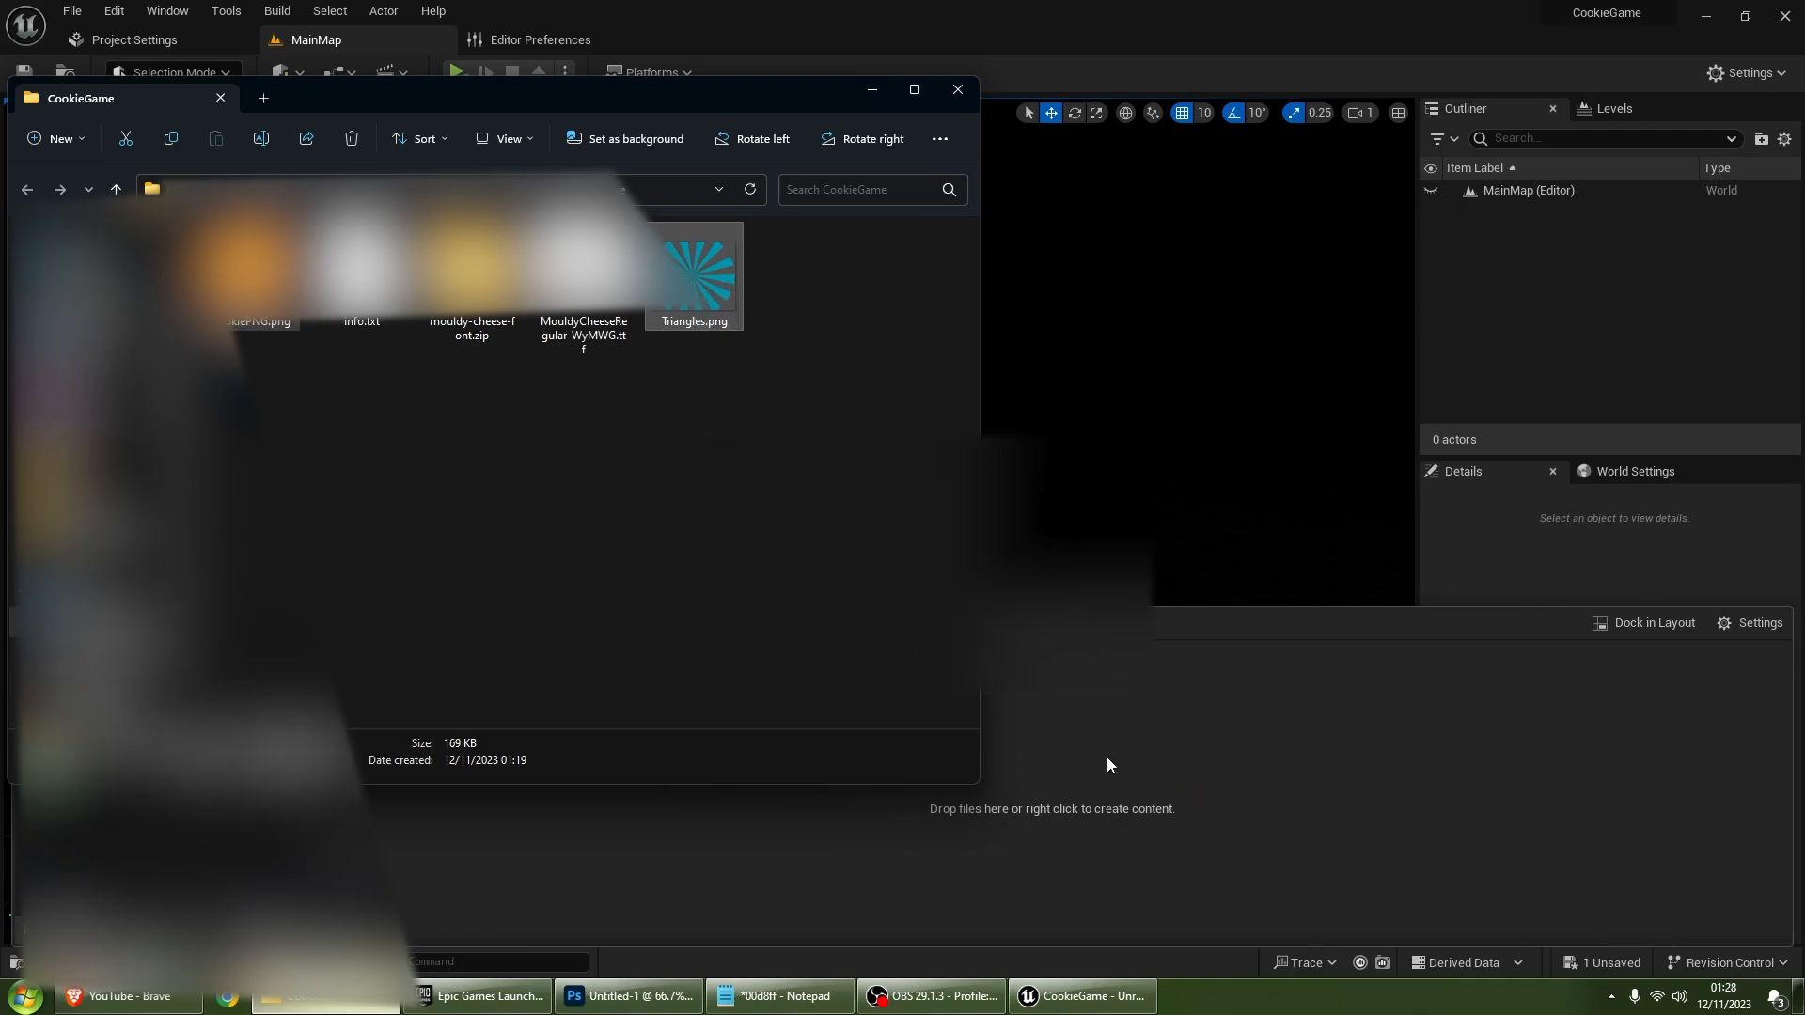
pyautogui.moveTo(696, 277); pyautogui.dragTo(528, 831)
pyautogui.click(183, 963)
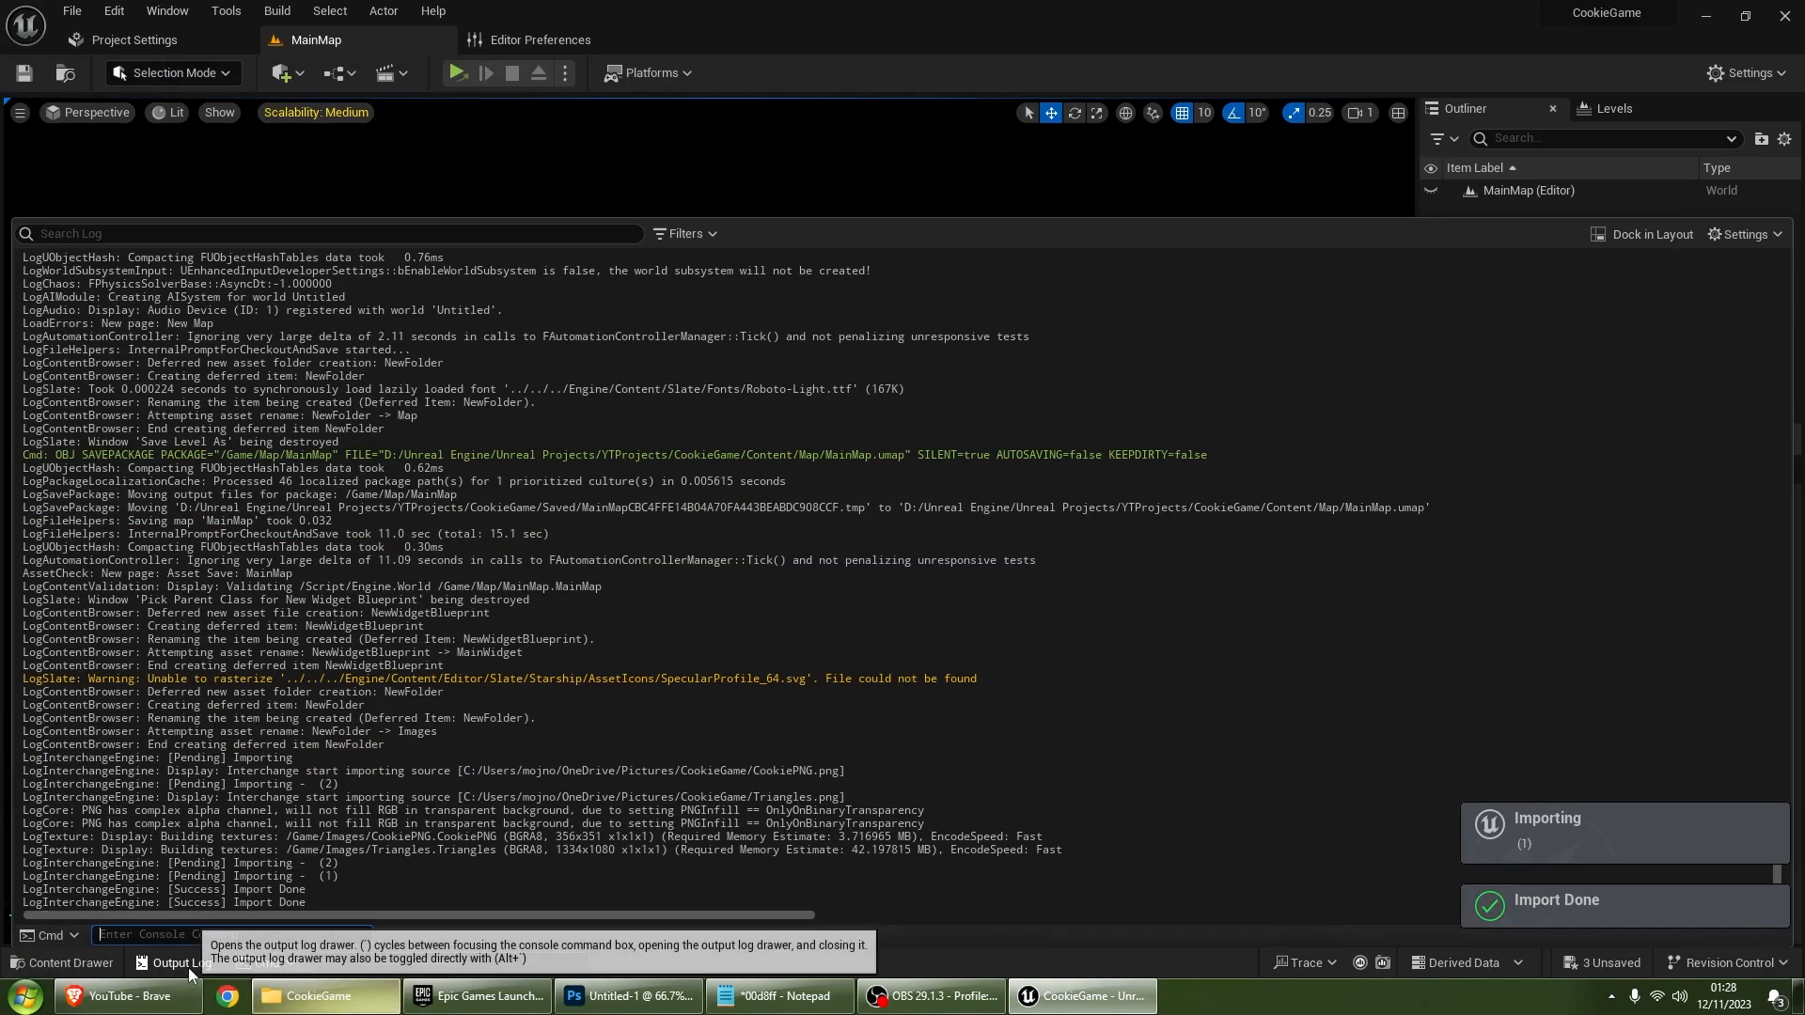
pyautogui.click(183, 963)
pyautogui.click(63, 963)
pyautogui.rightClick(490, 854)
pyautogui.click(448, 871)
# Step: Return to the Content folder, create a folder named Fonts there and open it
pyautogui.click(382, 625)
pyautogui.rightClick(626, 827)
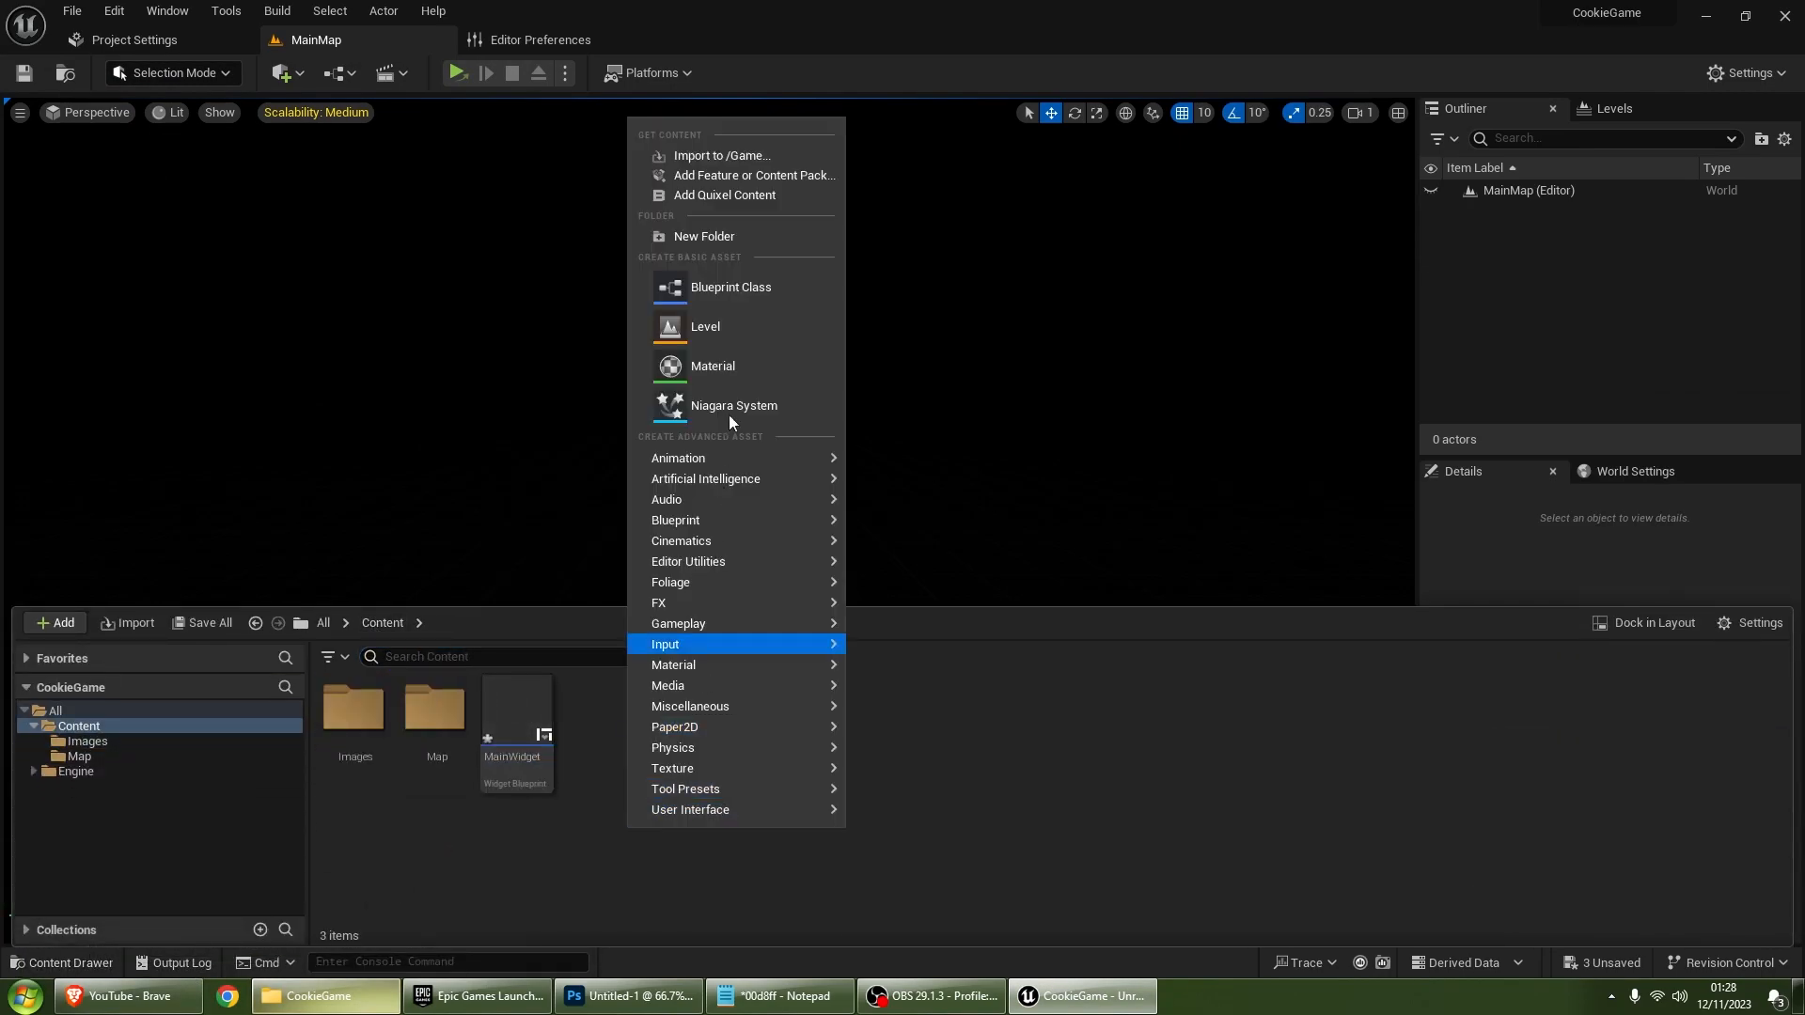
pyautogui.click(714, 160)
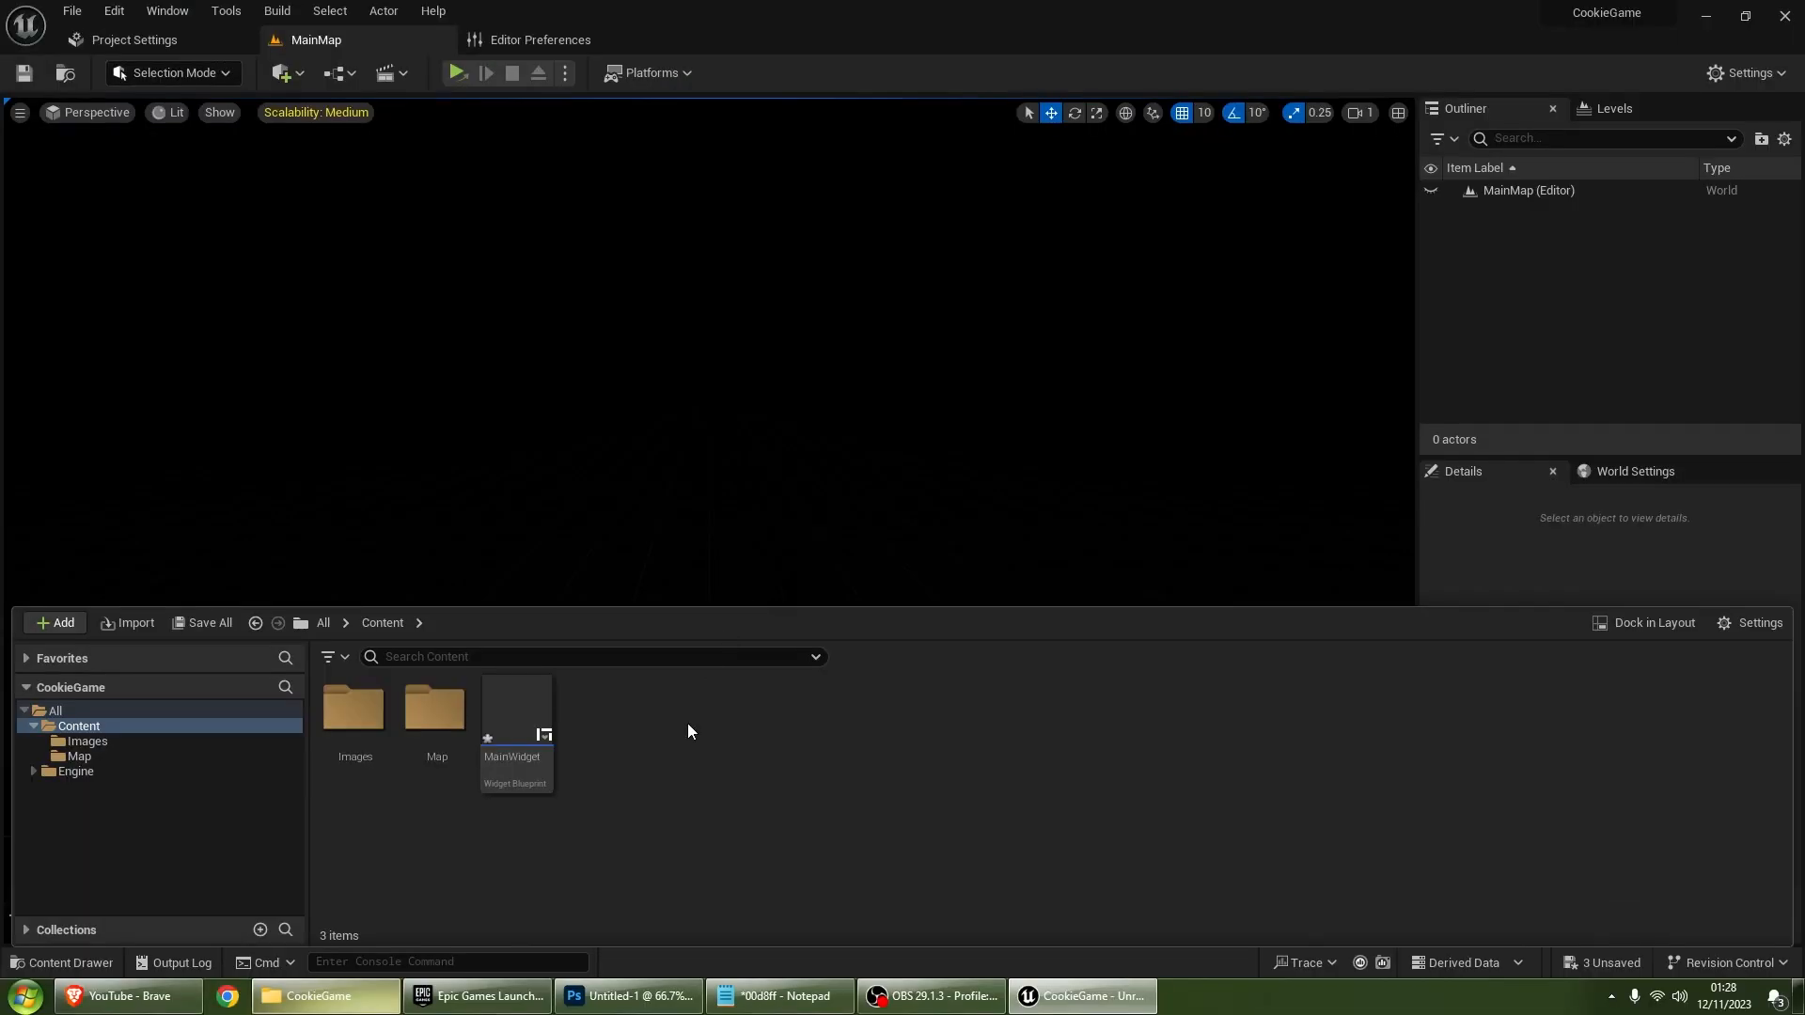
pyautogui.rightClick(686, 726)
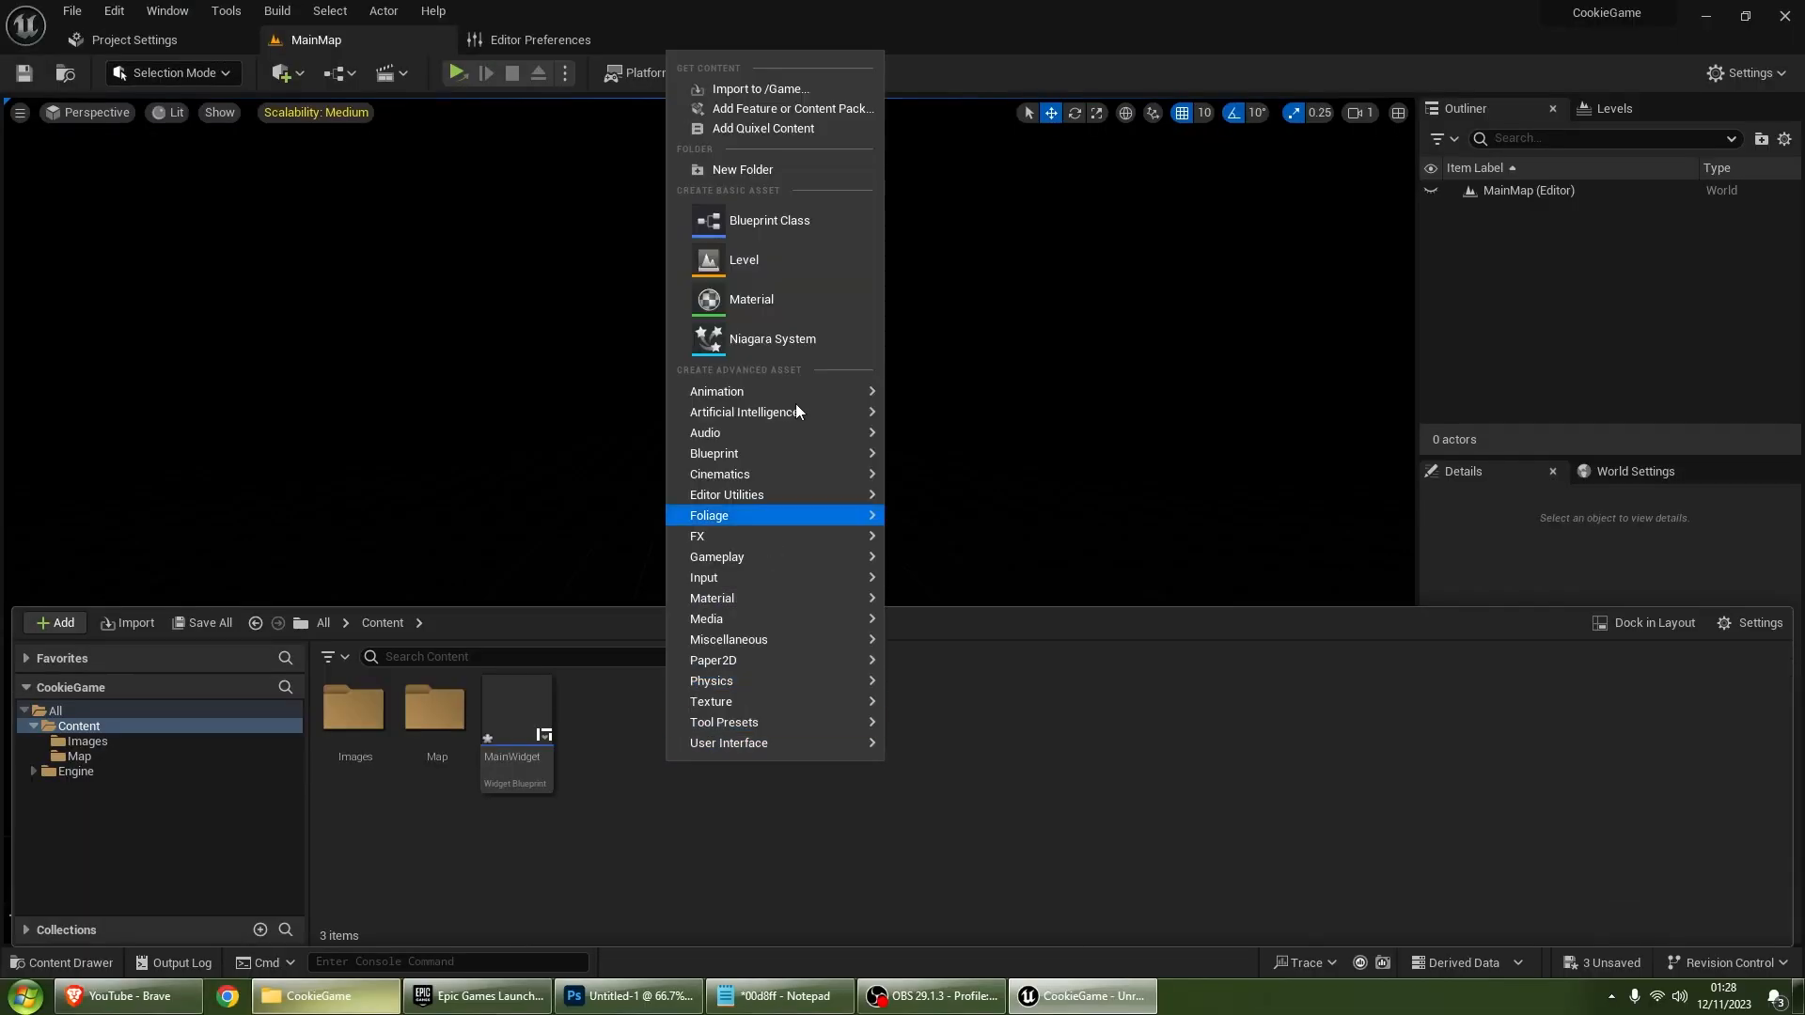
pyautogui.click(753, 171)
pyautogui.write('Fonts')
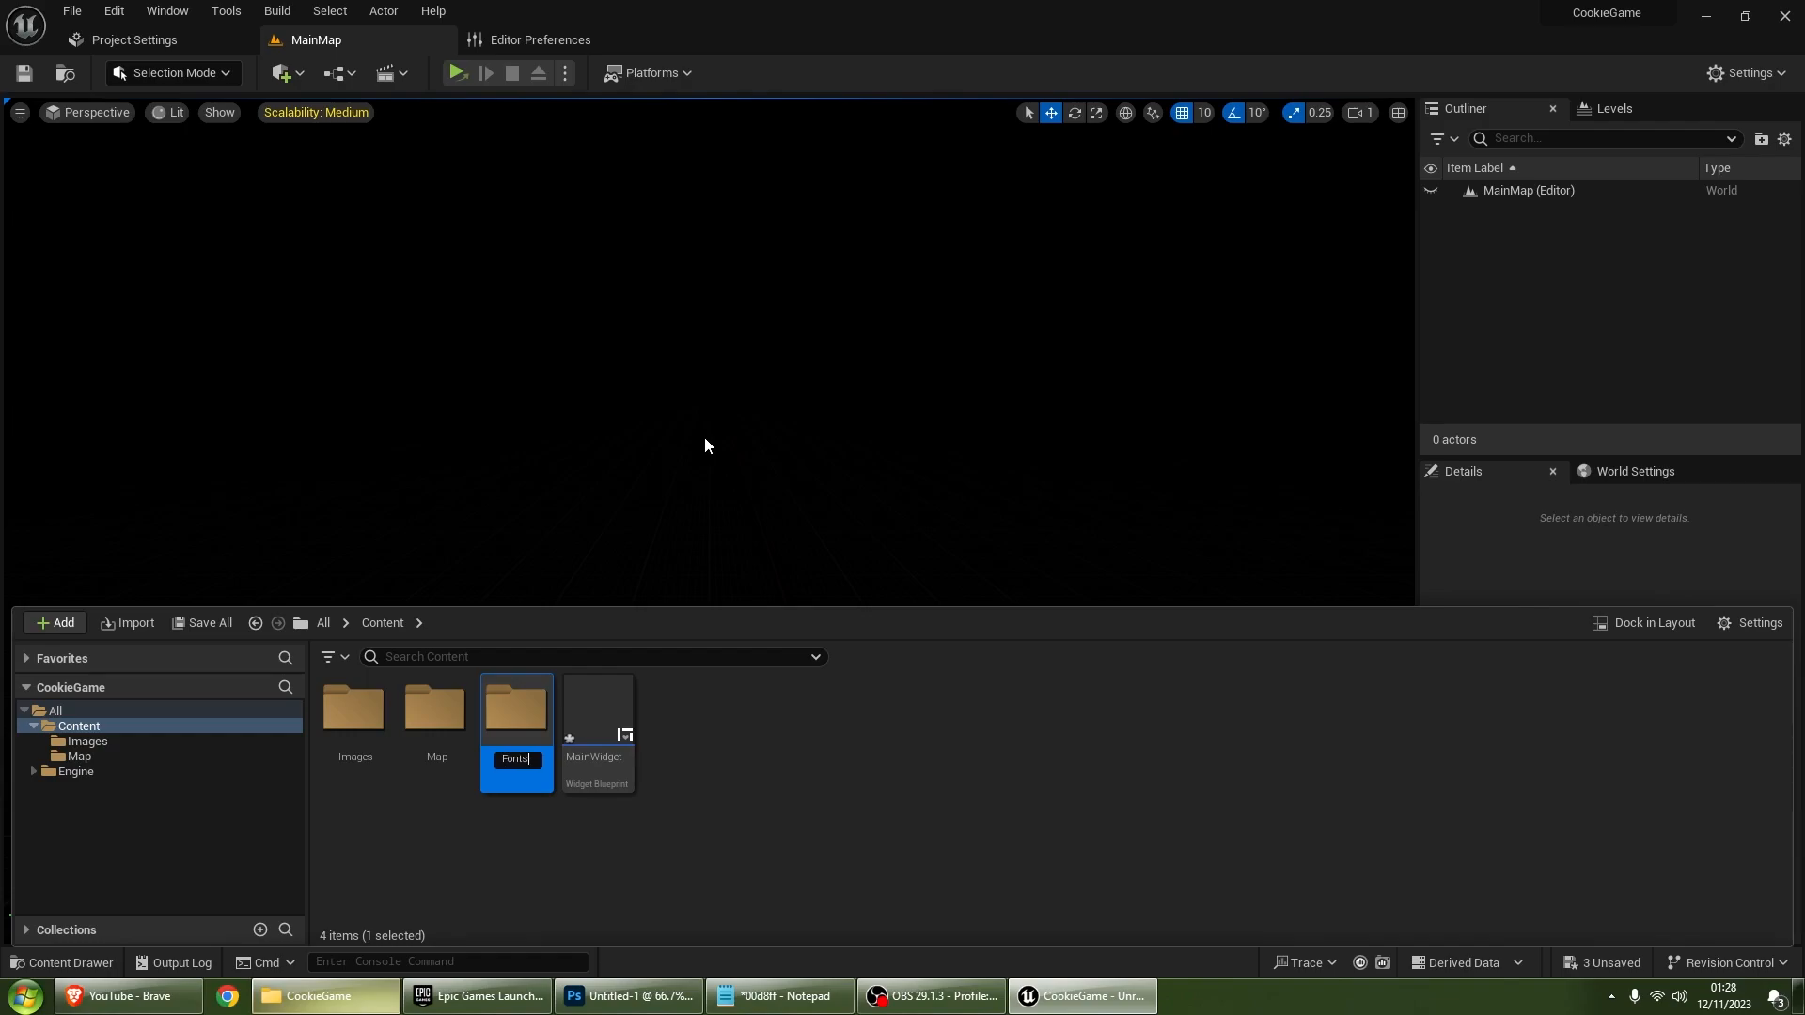
pyautogui.press('Return')
pyautogui.doubleClick(352, 708)
# Step: Import MouldyCheeseRegular-WyMWG.ttf into the Fonts folder, creating a new Font asset with it as the default font
pyautogui.rightClick(390, 703)
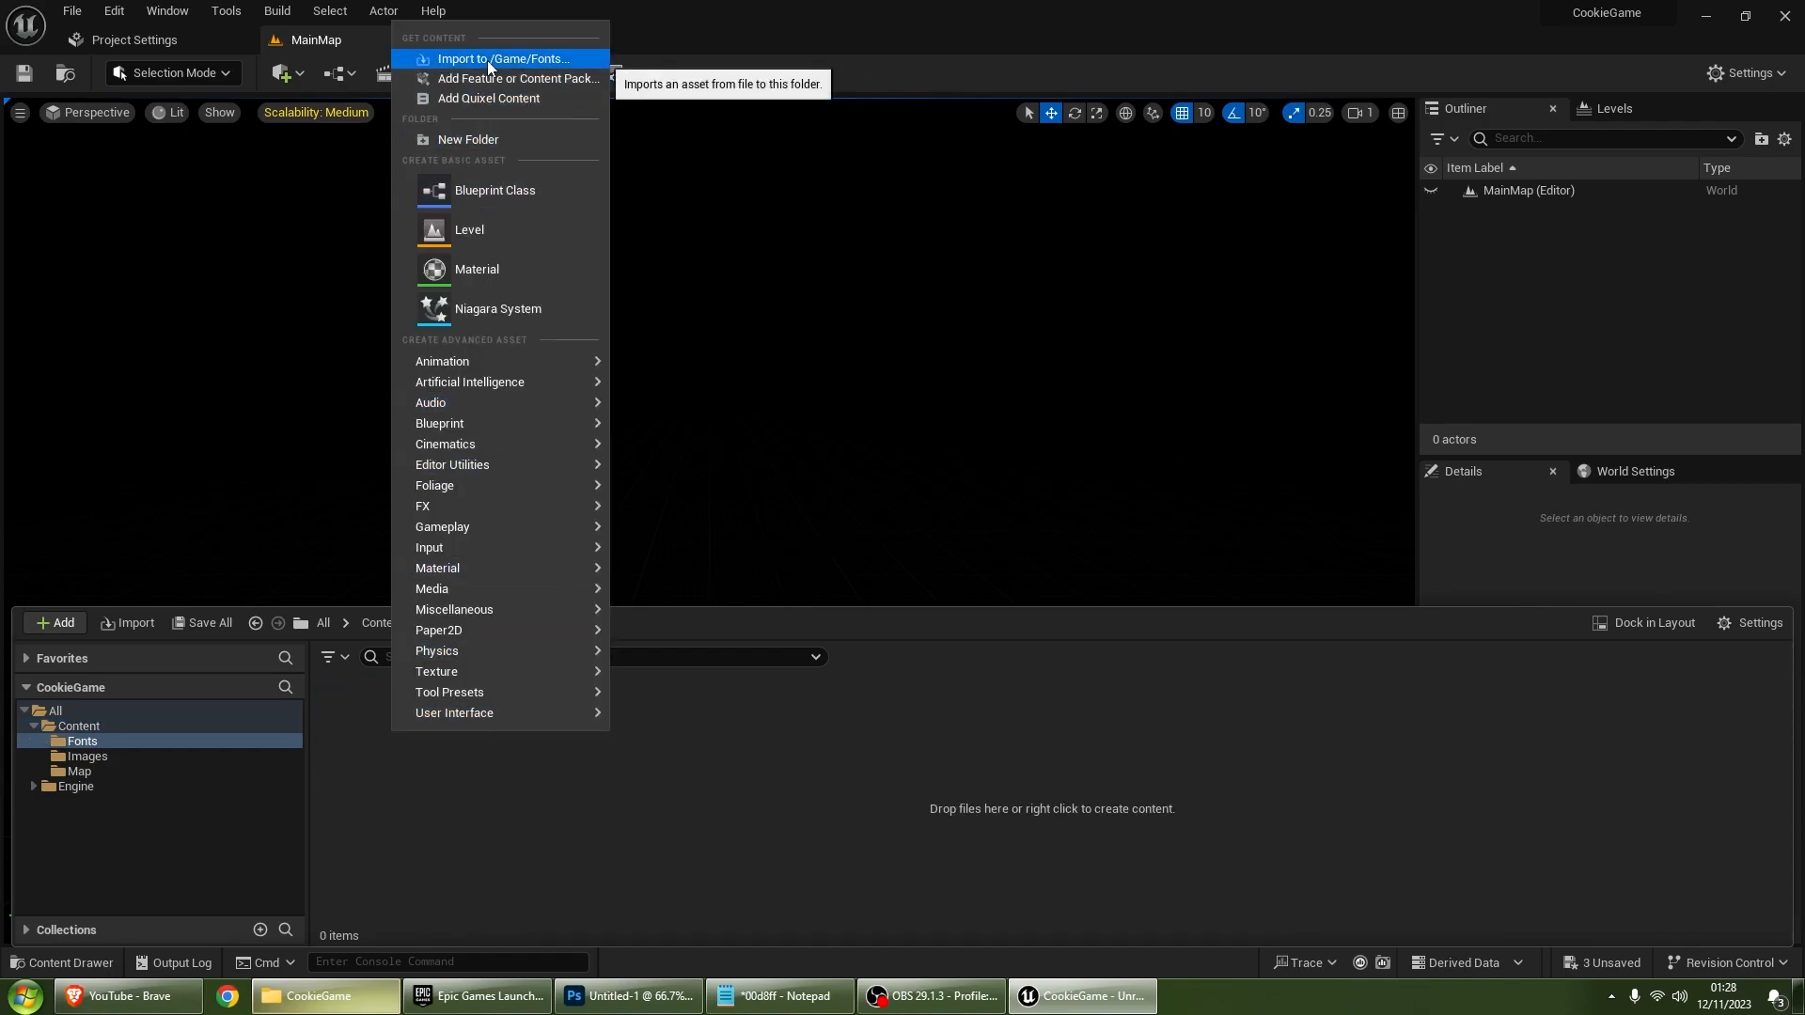
pyautogui.click(739, 871)
pyautogui.click(320, 995)
pyautogui.click(414, 594)
pyautogui.moveTo(583, 277); pyautogui.dragTo(707, 837)
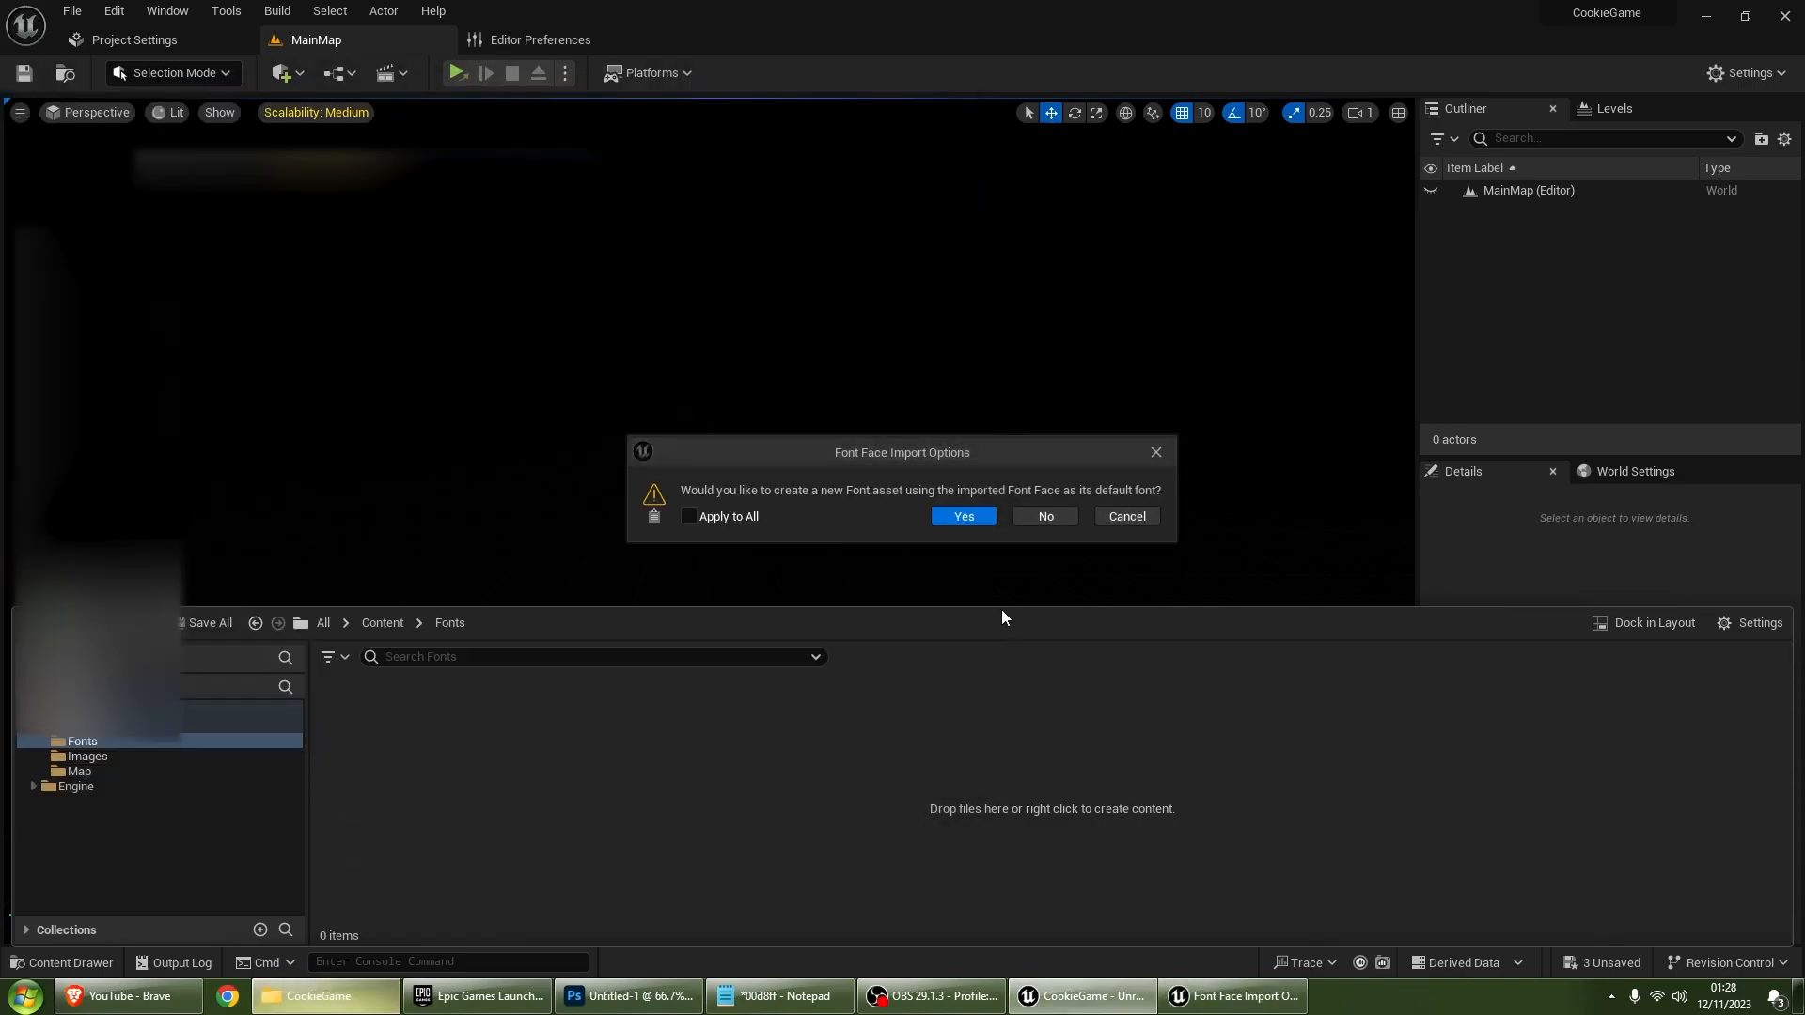
pyautogui.click(963, 517)
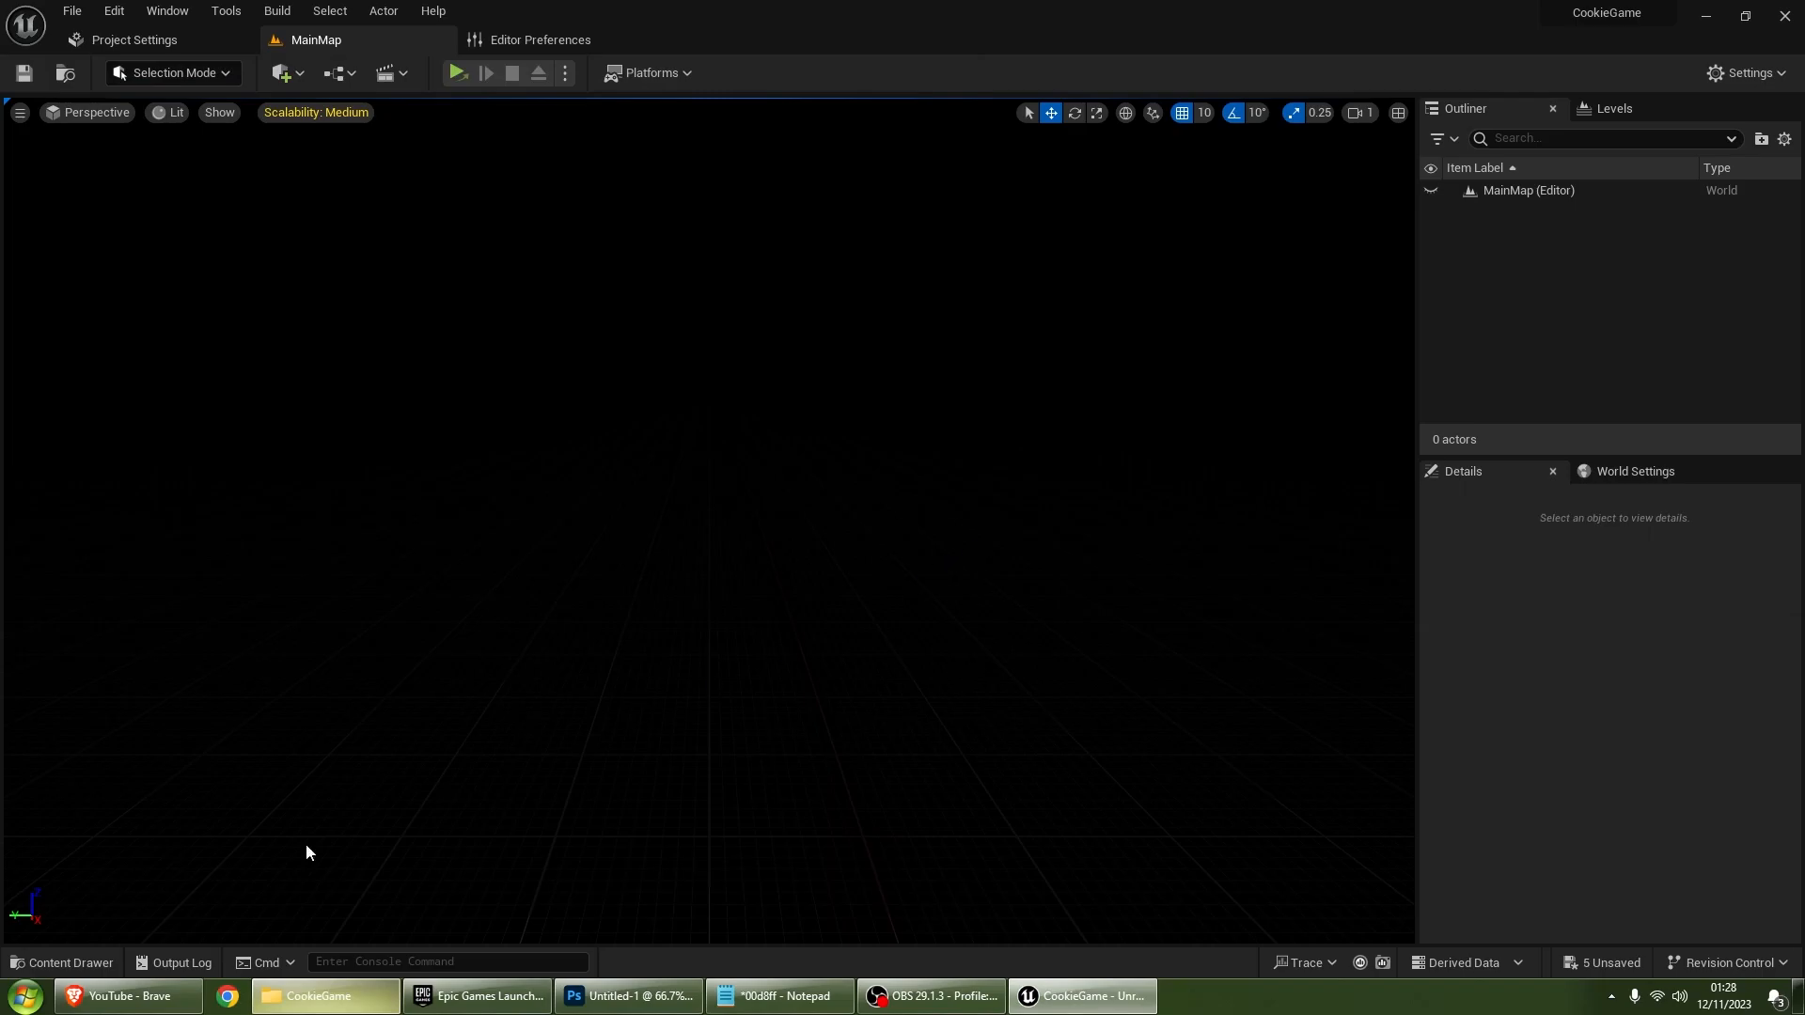
pyautogui.click(139, 962)
pyautogui.click(115, 957)
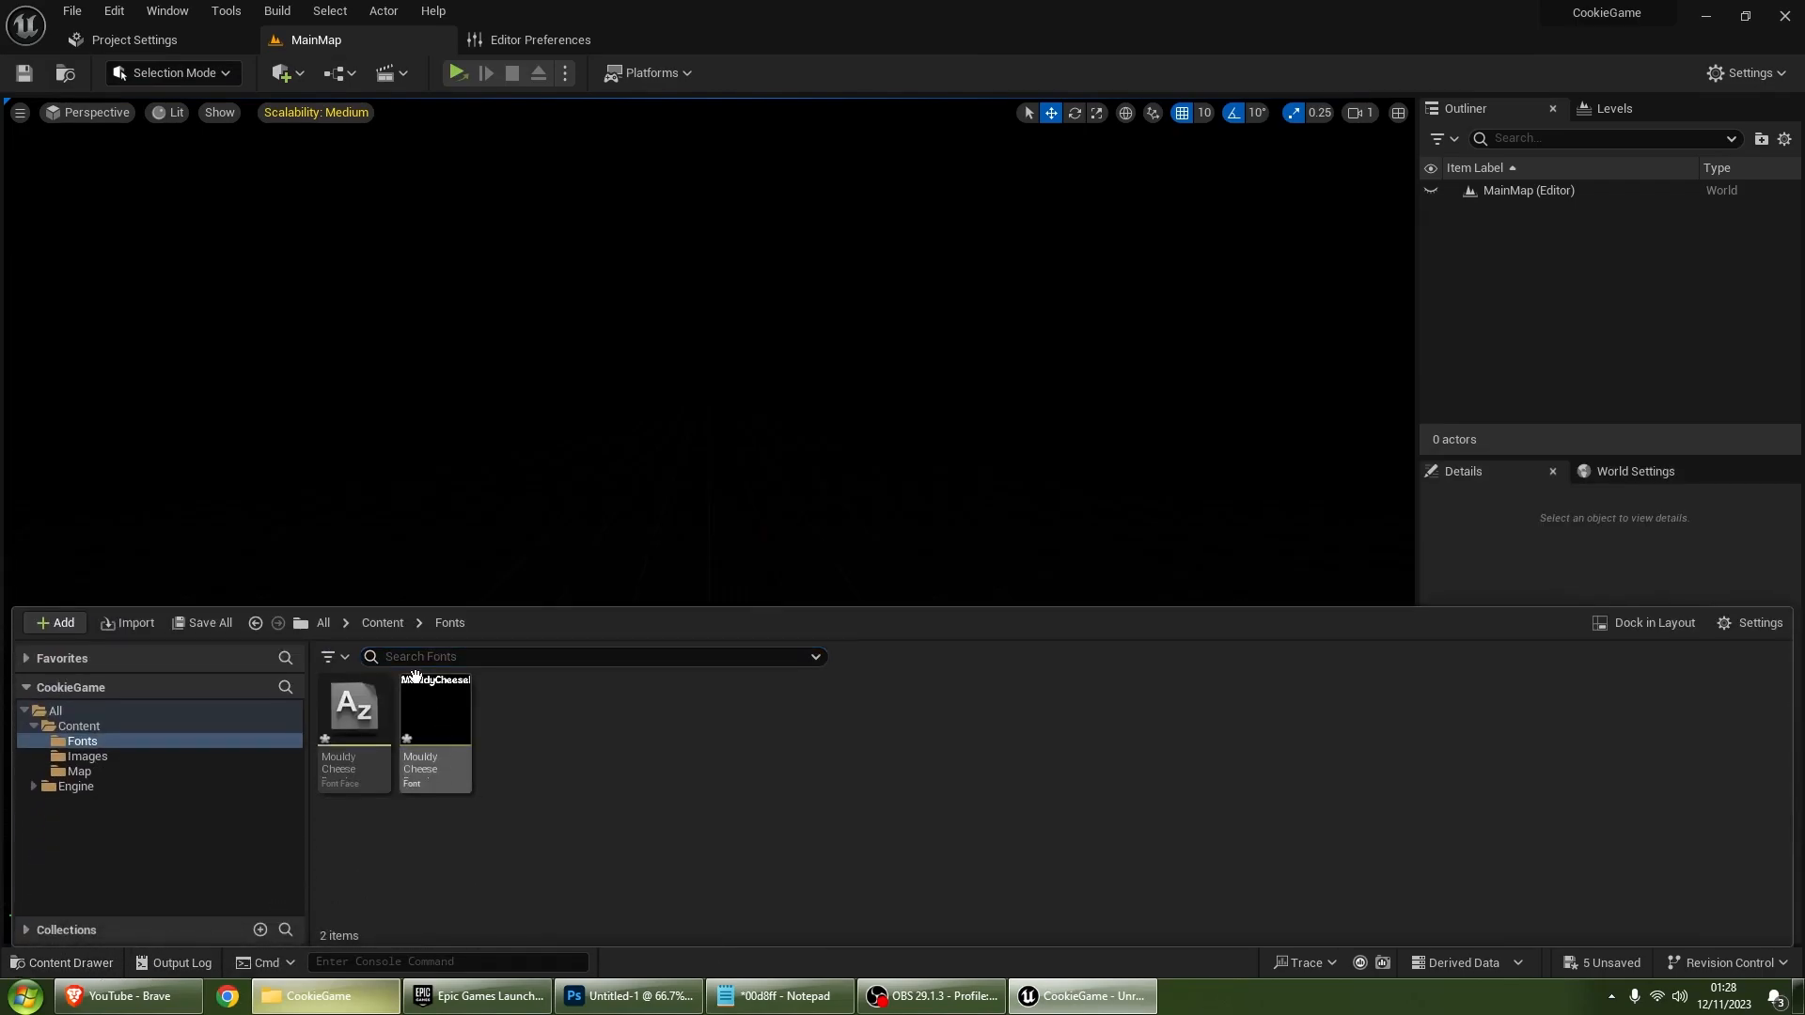
# Step: Open MainWidget from the Content folder and dock its editor in the main window
pyautogui.click(388, 623)
pyautogui.doubleClick(624, 764)
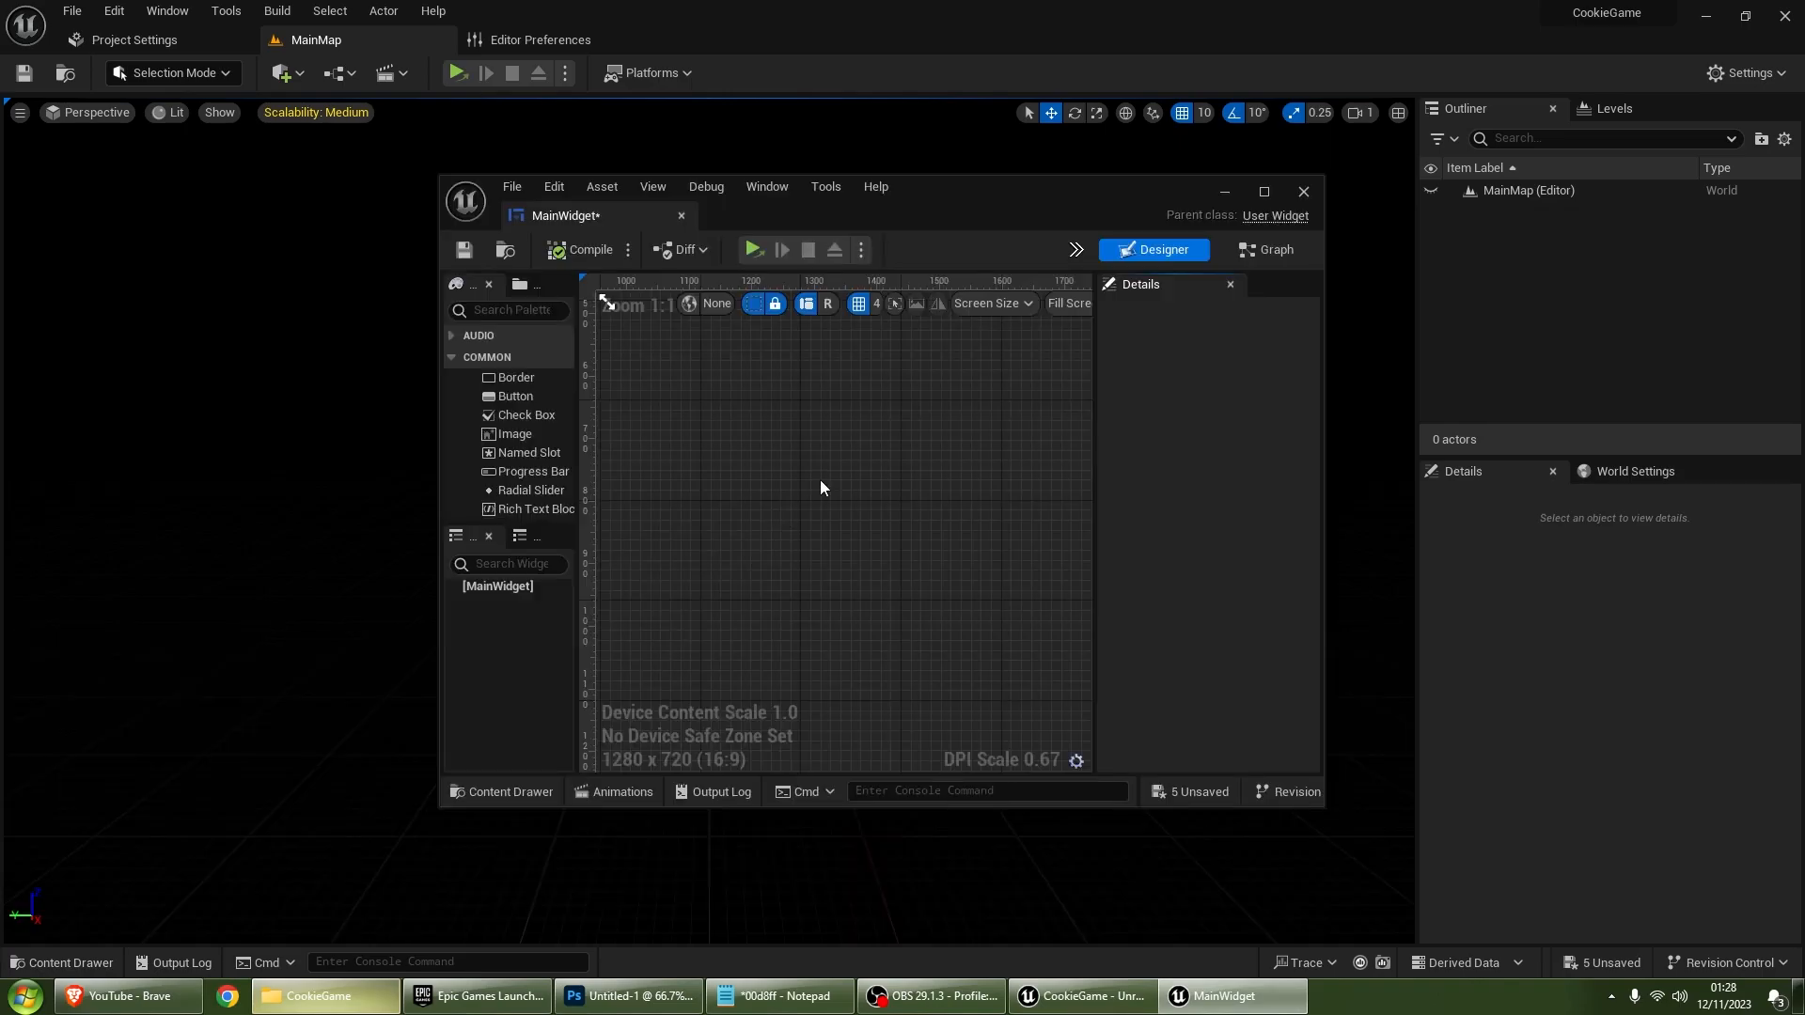
pyautogui.moveTo(638, 60); pyautogui.dragTo(746, 65)
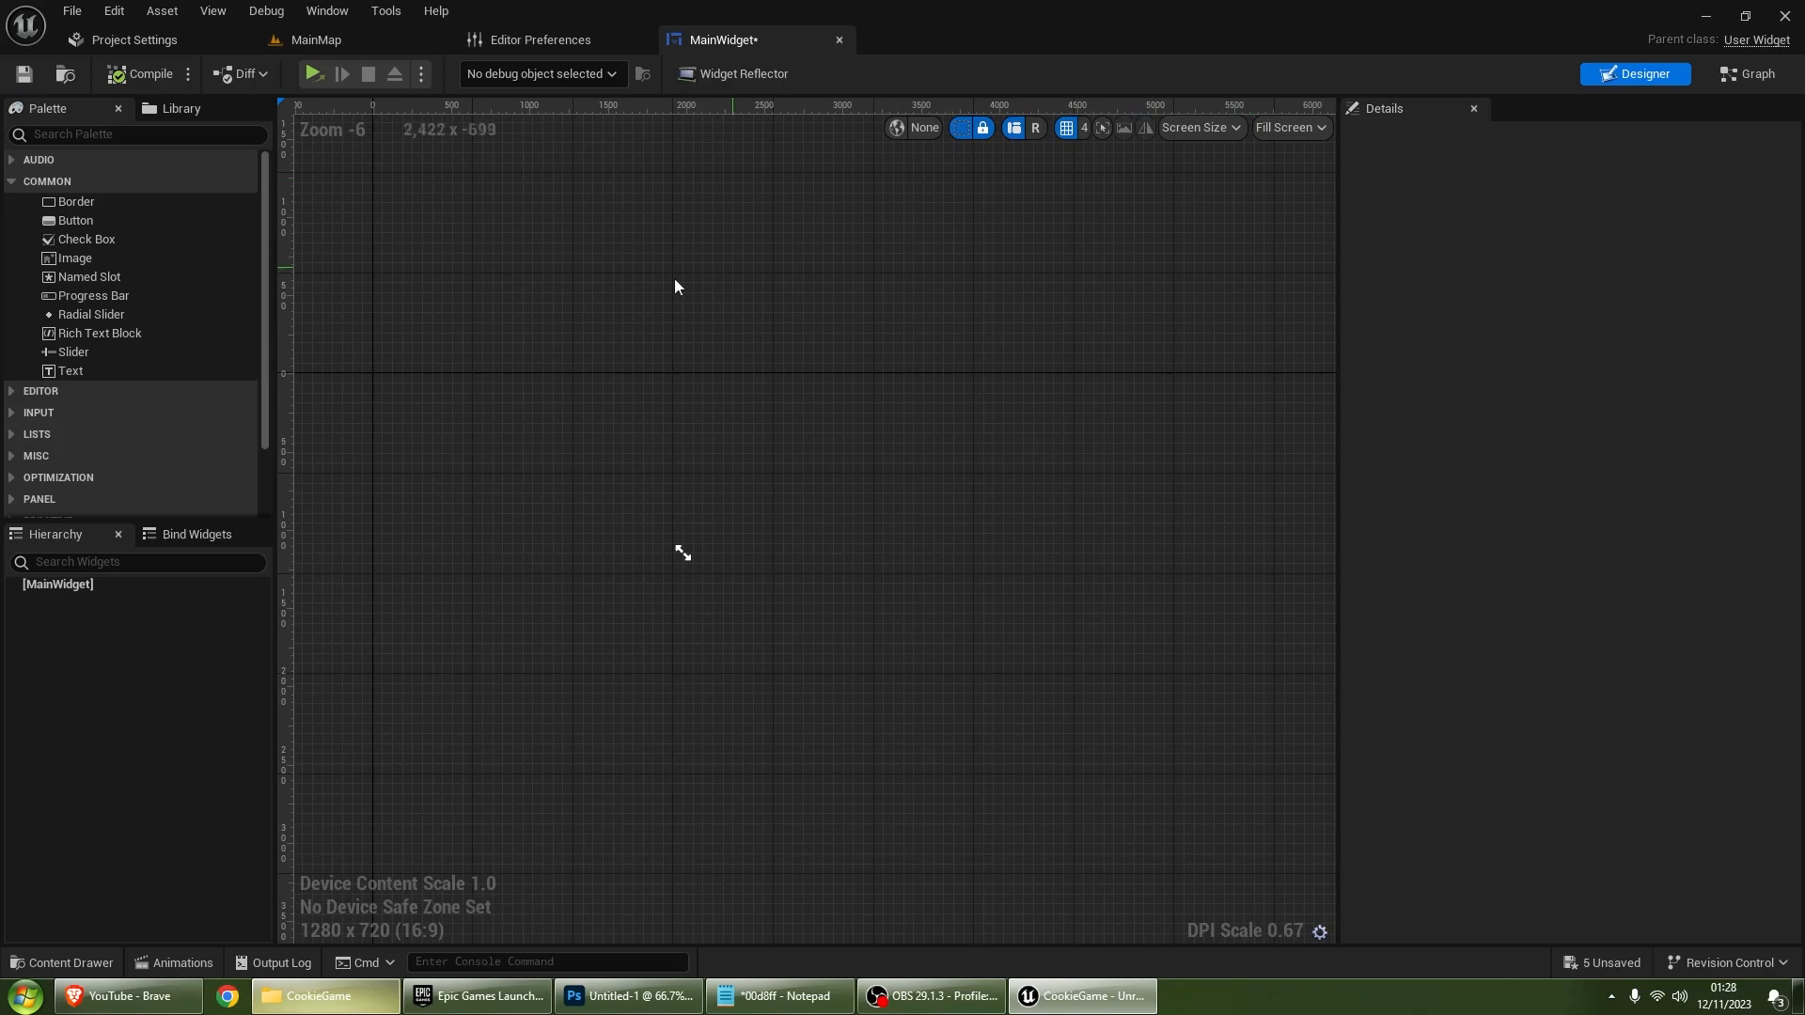
# Step: Add a Canvas Panel from the Panel widget category as the root of MainWidget
pyautogui.scroll(-3, 89, 408)
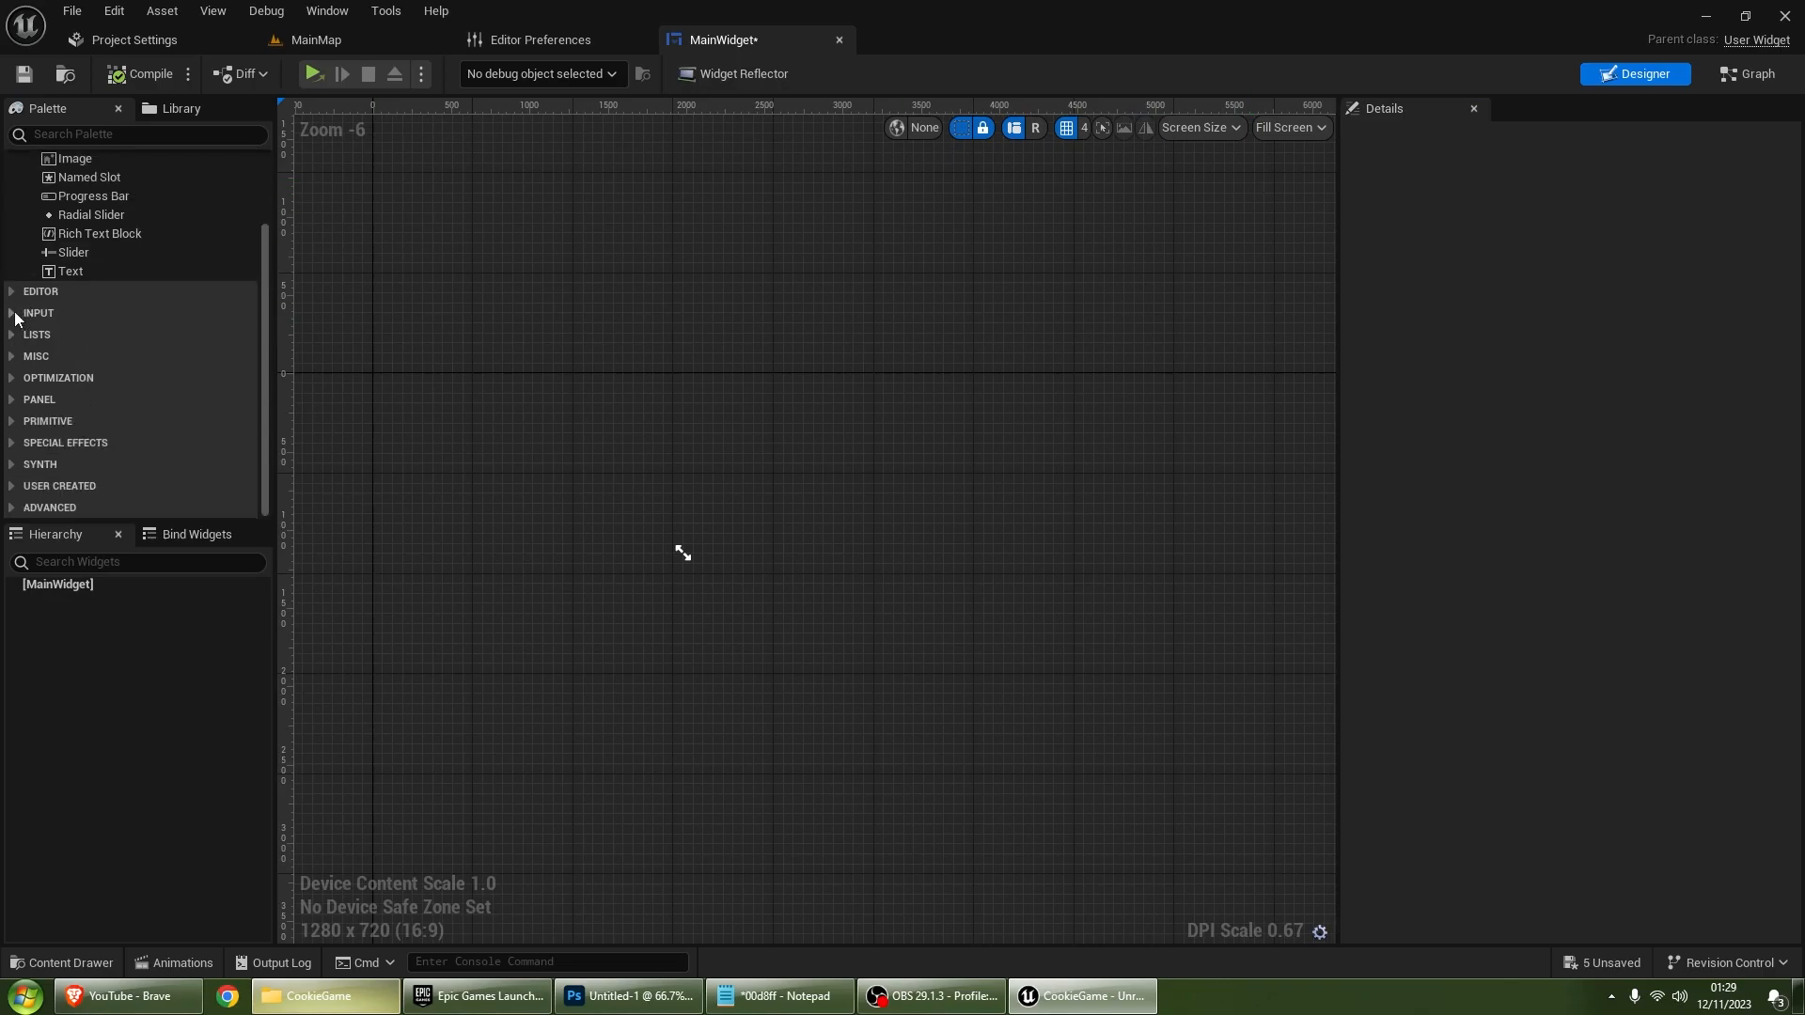
pyautogui.click(16, 317)
pyautogui.click(7, 295)
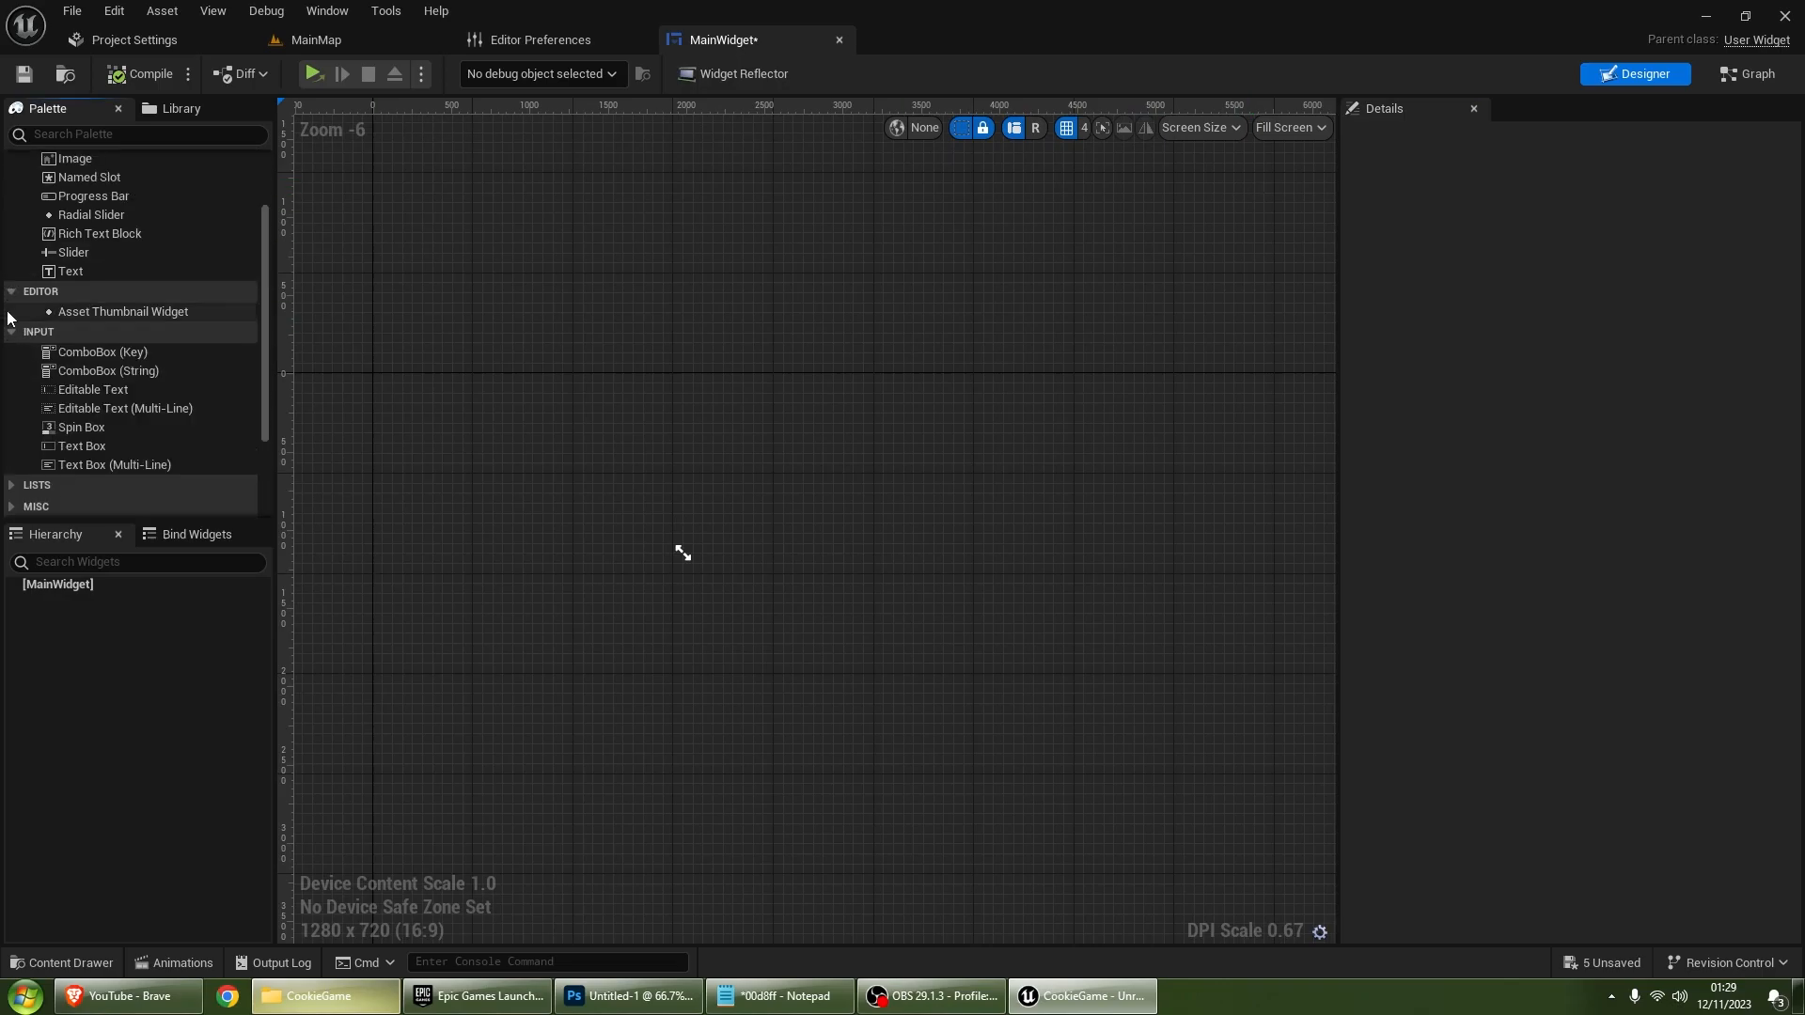
pyautogui.click(4, 295)
pyautogui.scroll(-2, 25, 346)
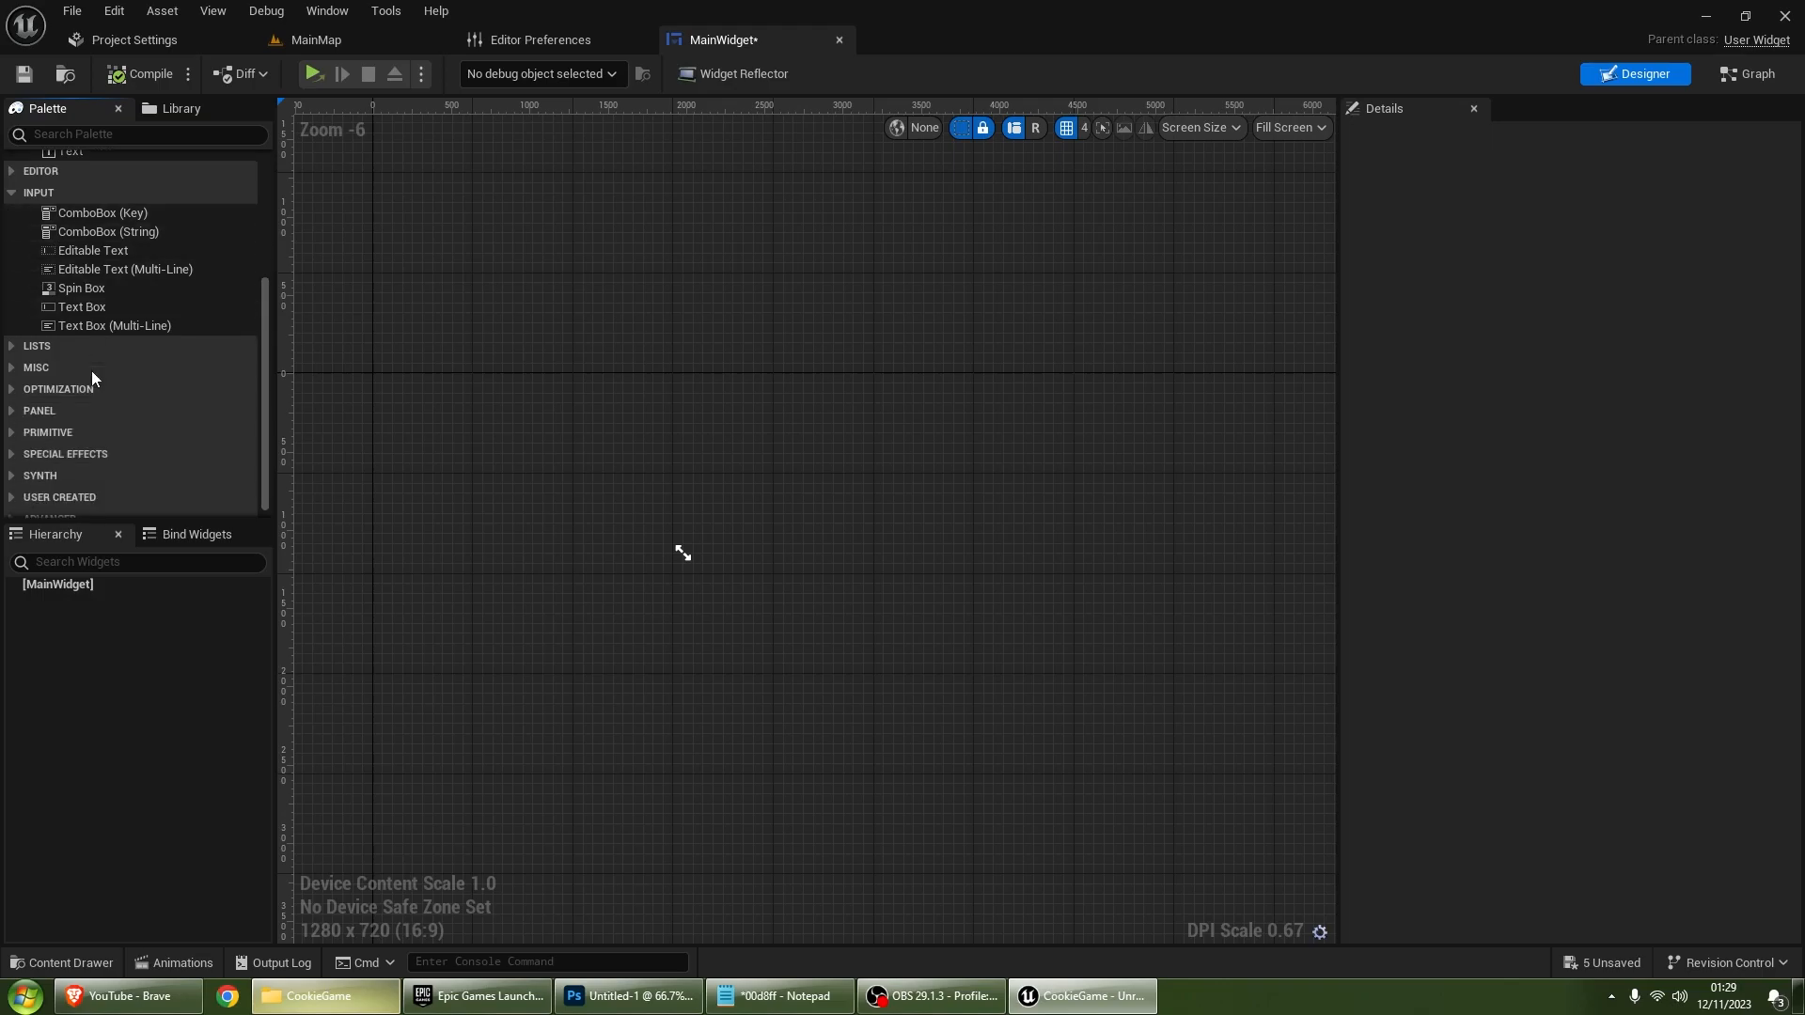
pyautogui.scroll(3, 24, 348)
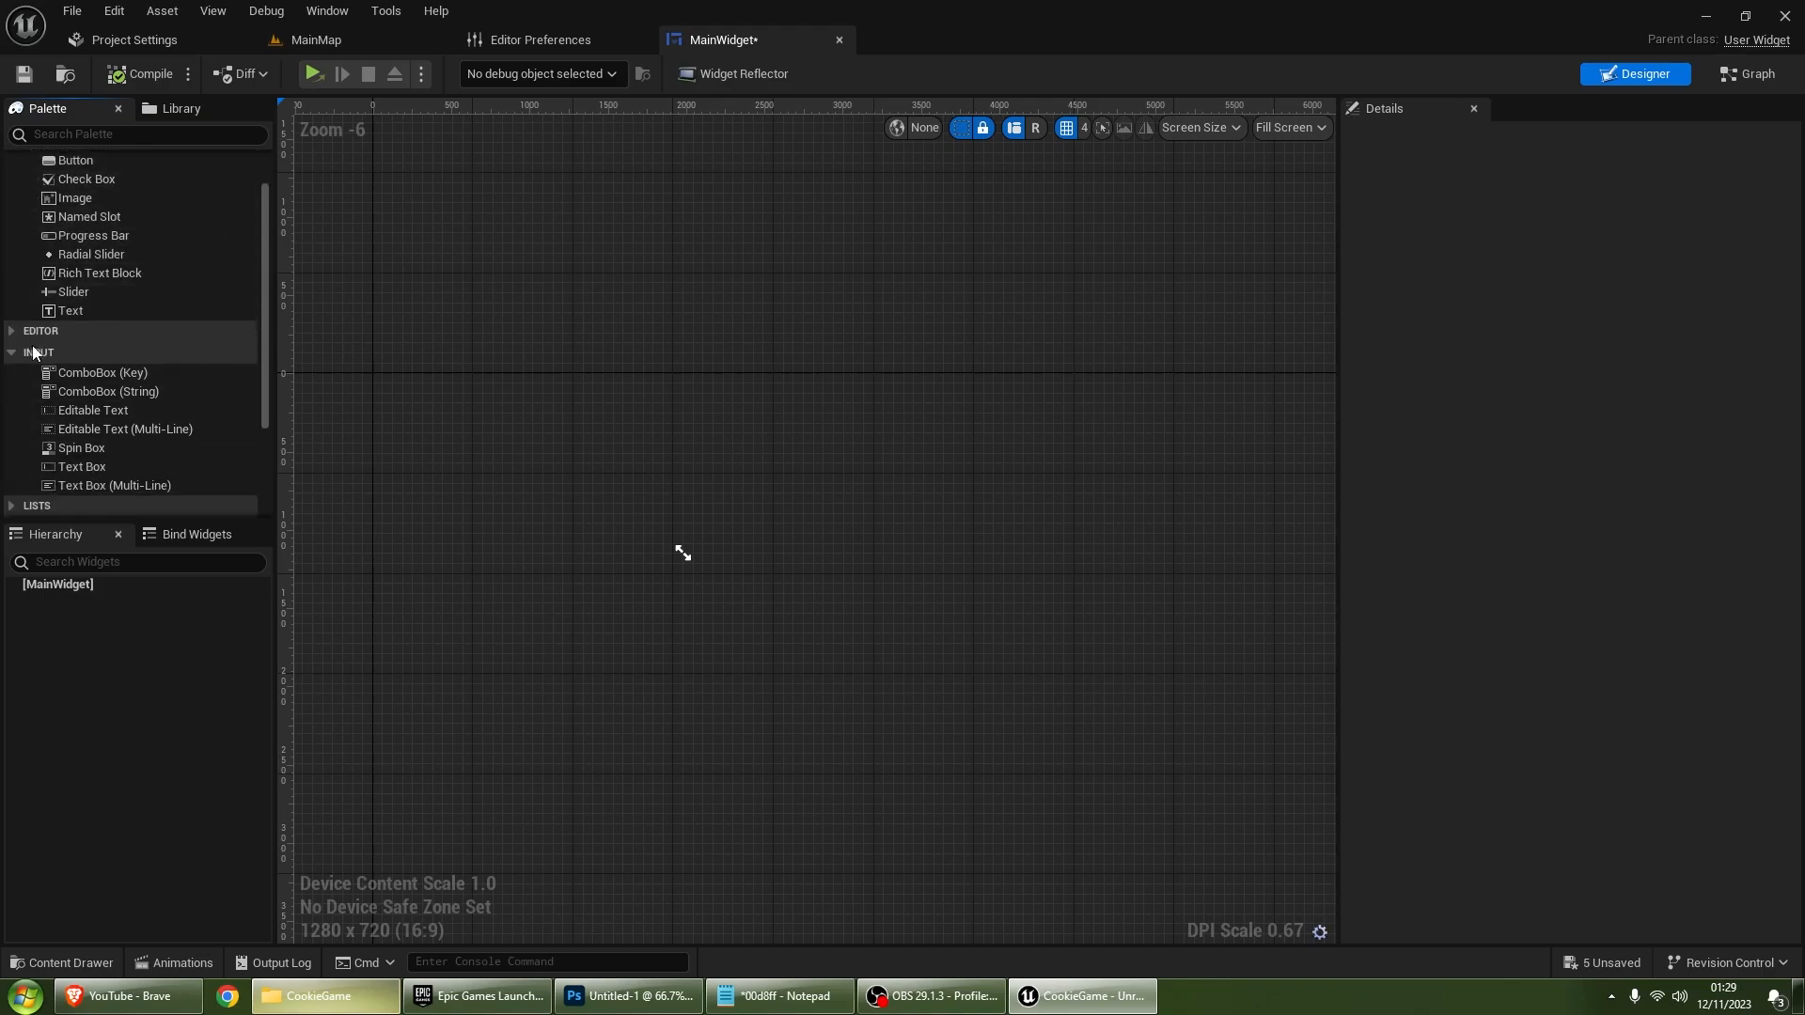
pyautogui.scroll(-2, 14, 355)
pyautogui.scroll(3, 21, 301)
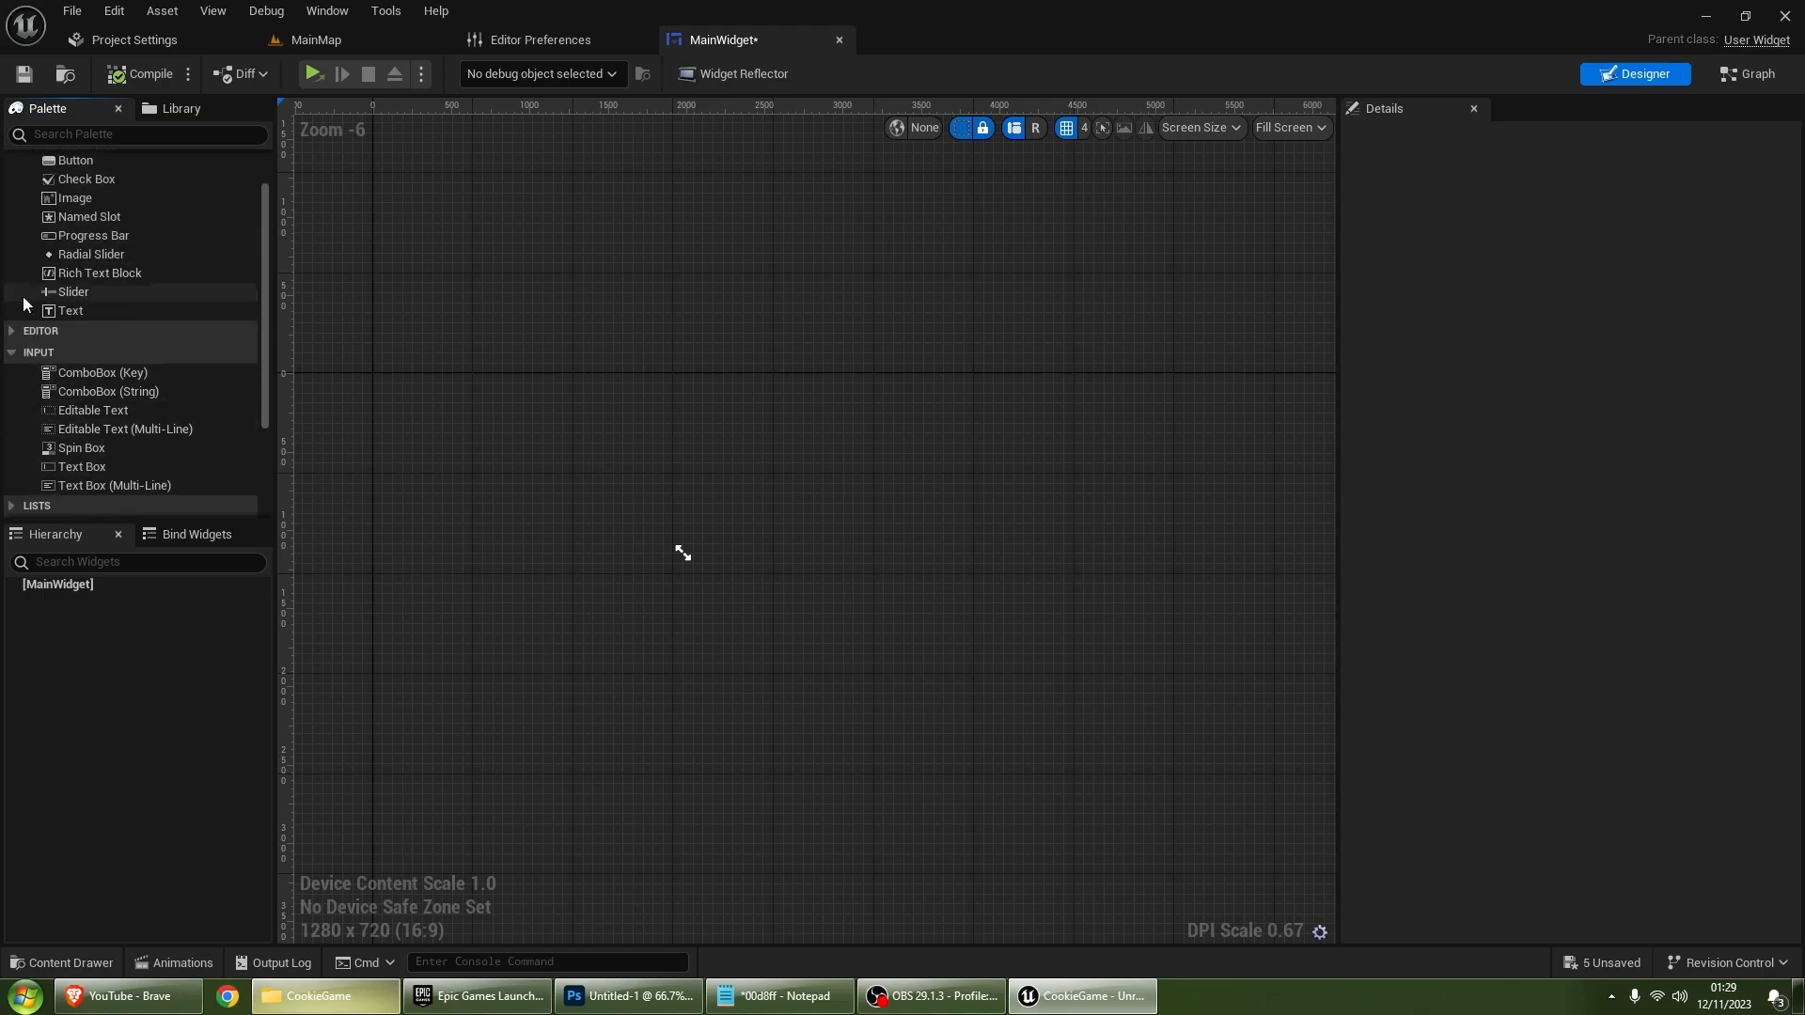
pyautogui.scroll(-5, 66, 357)
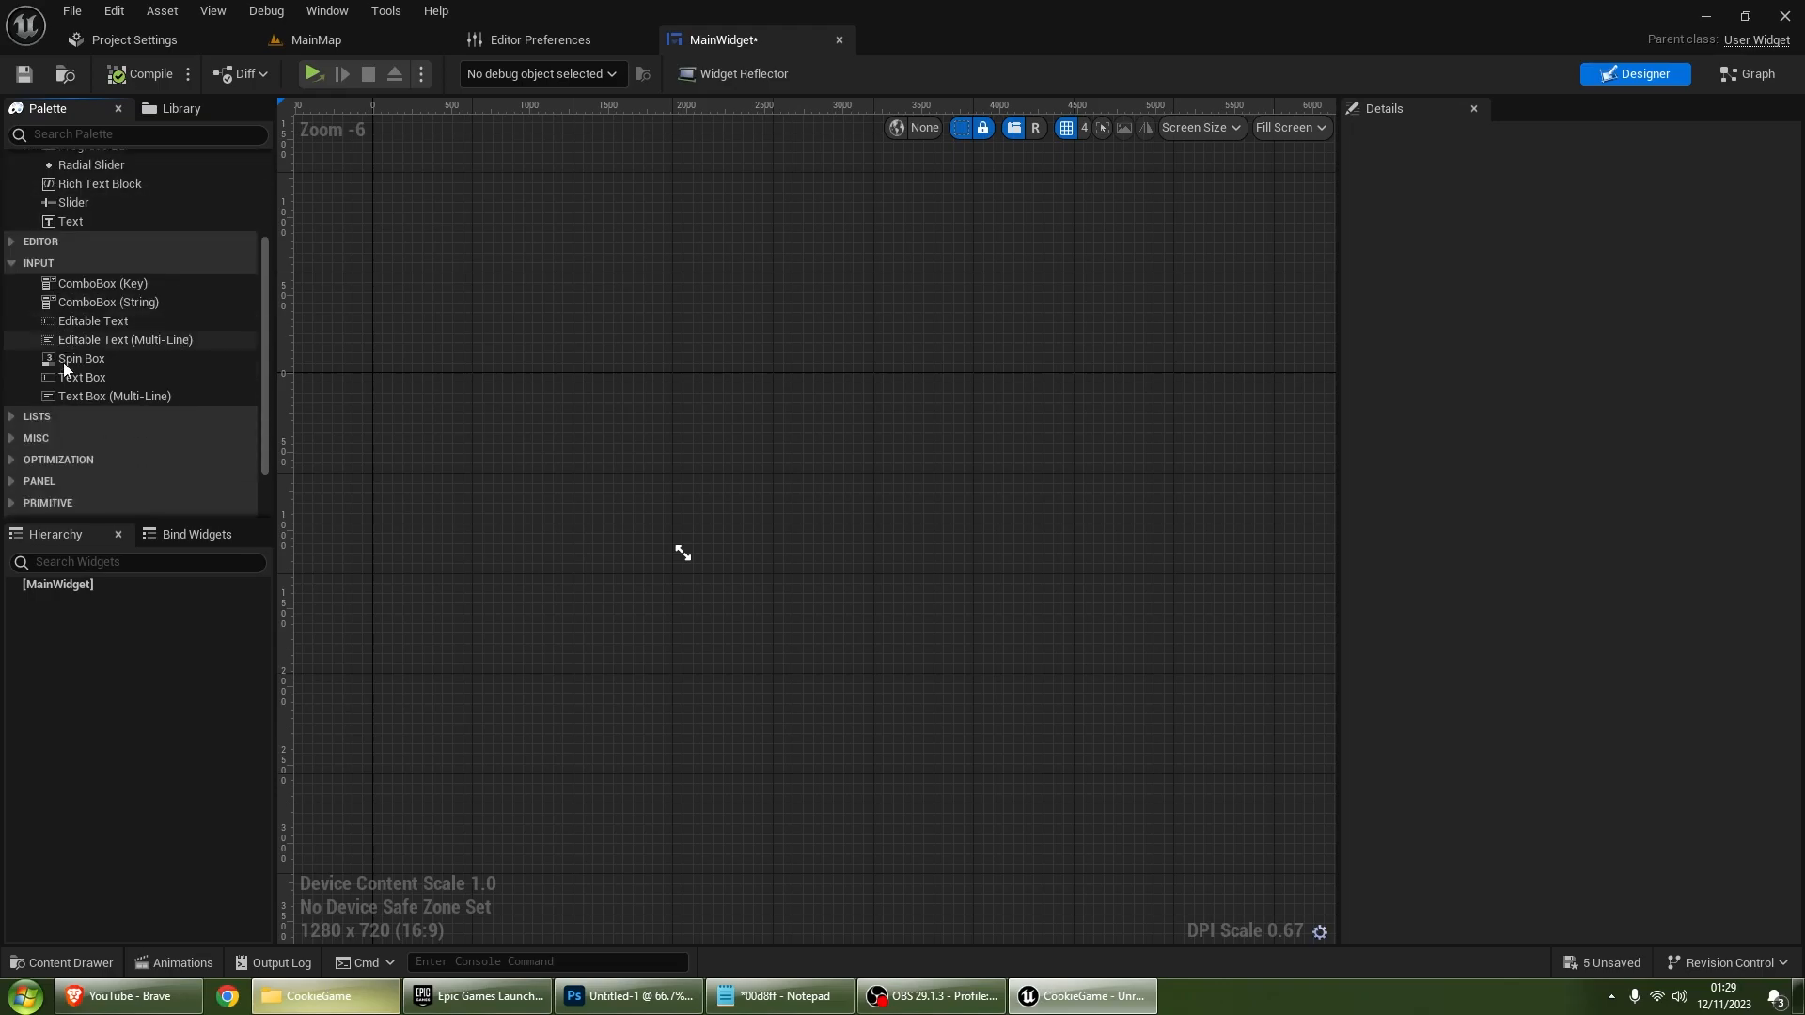
pyautogui.click(12, 399)
pyautogui.click(68, 423)
pyautogui.moveTo(68, 427); pyautogui.dragTo(110, 585)
# Step: Set the designer's preview screen size to the Samsung Galaxy S10e (Mali) phone
pyautogui.click(1245, 127)
pyautogui.moveTo(1242, 158)
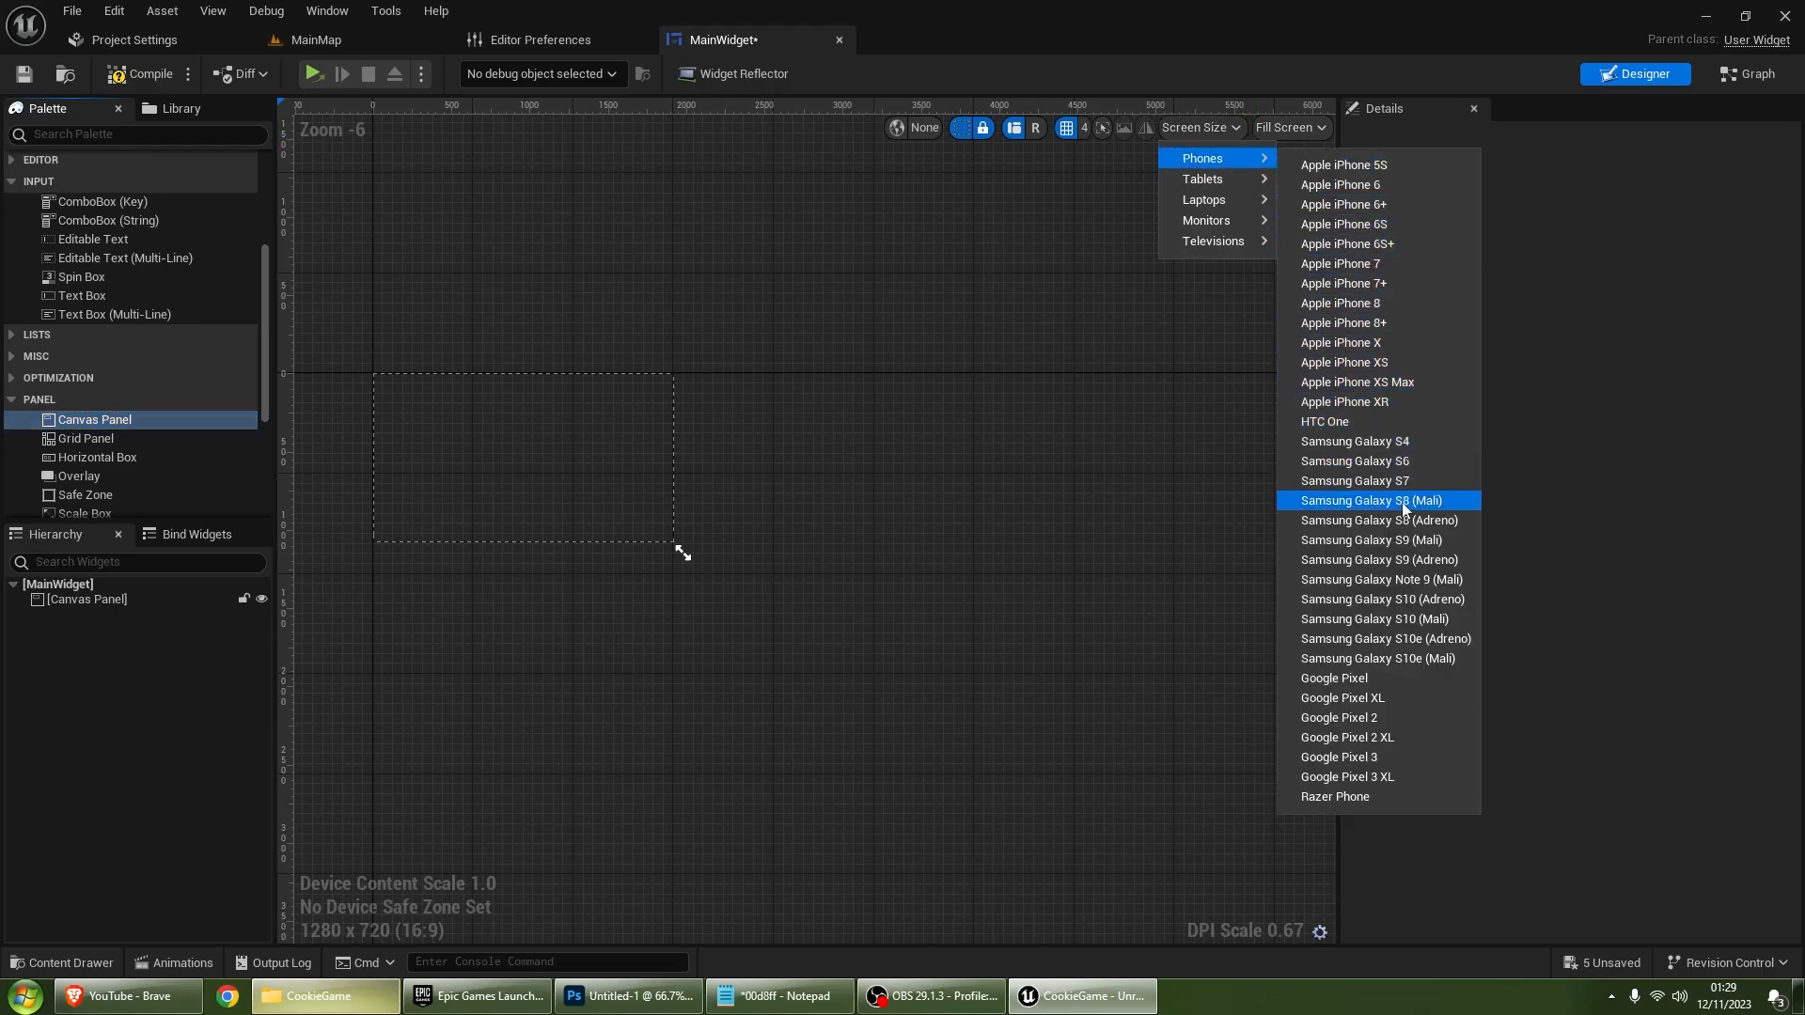
pyautogui.click(1423, 658)
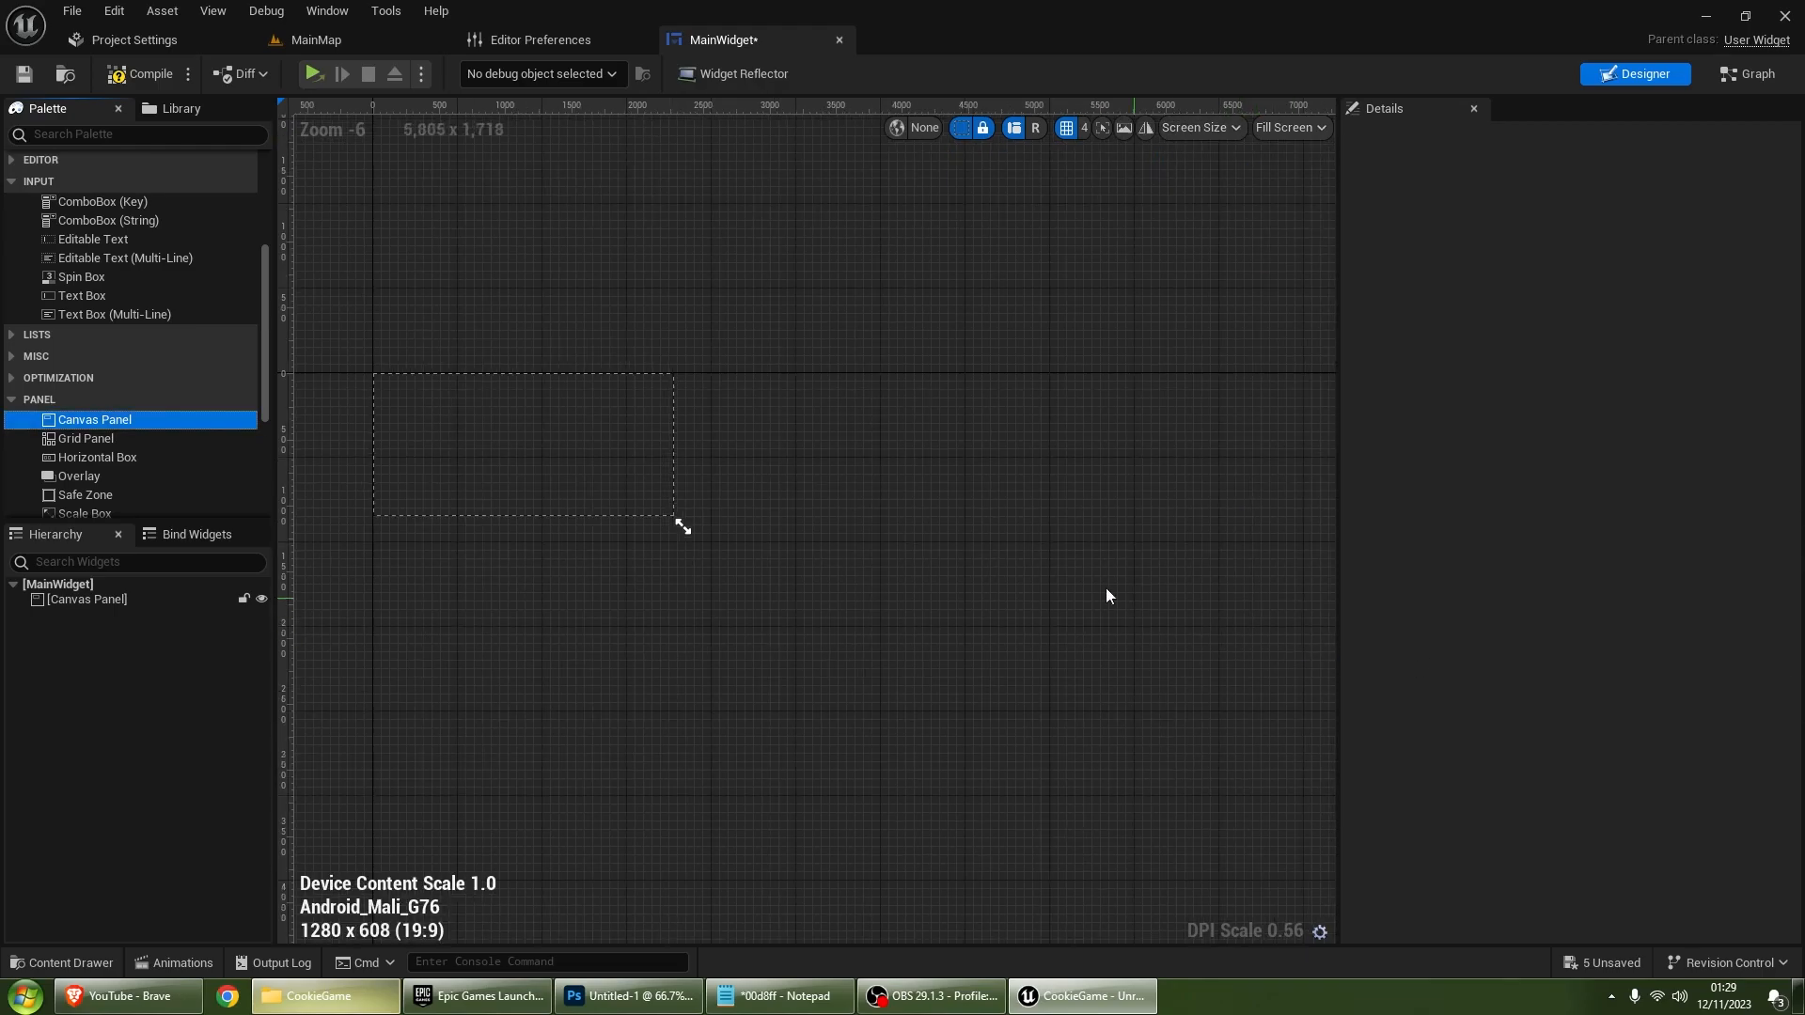
# Step: Change the preview sizing to Custom with a width of 720 and a height of 1280
pyautogui.click(1266, 127)
pyautogui.click(1308, 179)
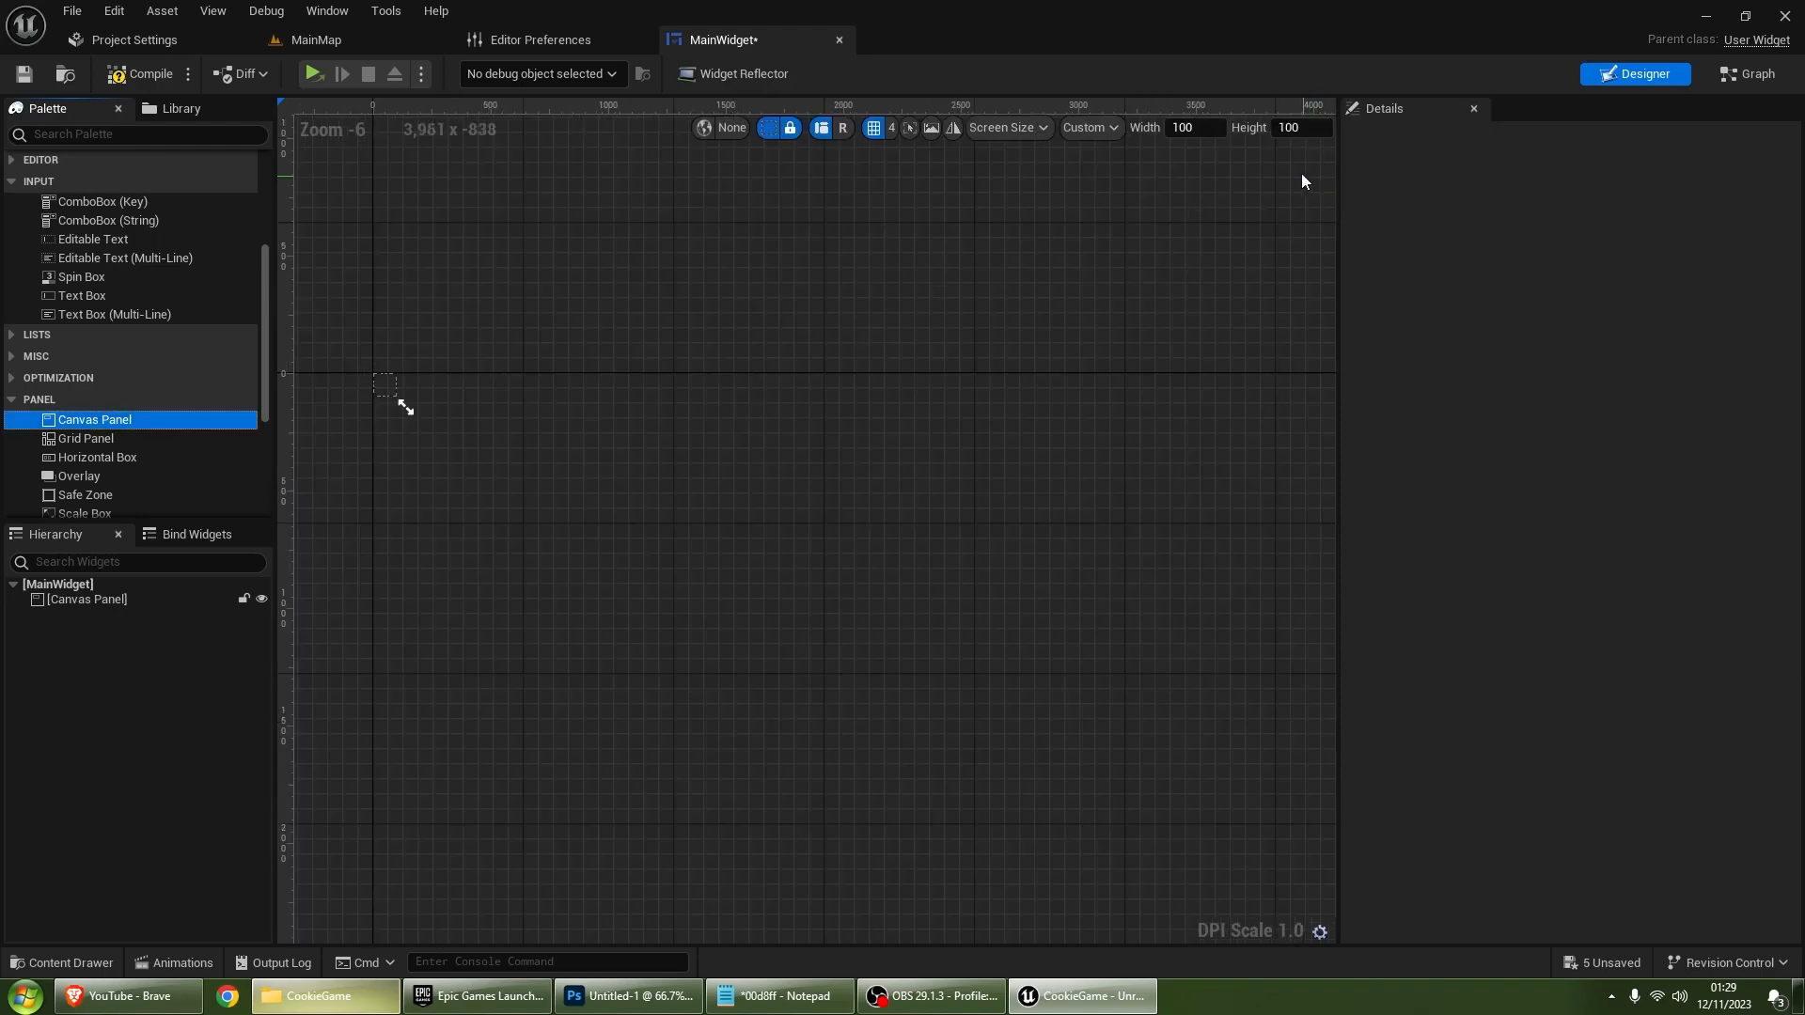
pyautogui.click(1200, 126)
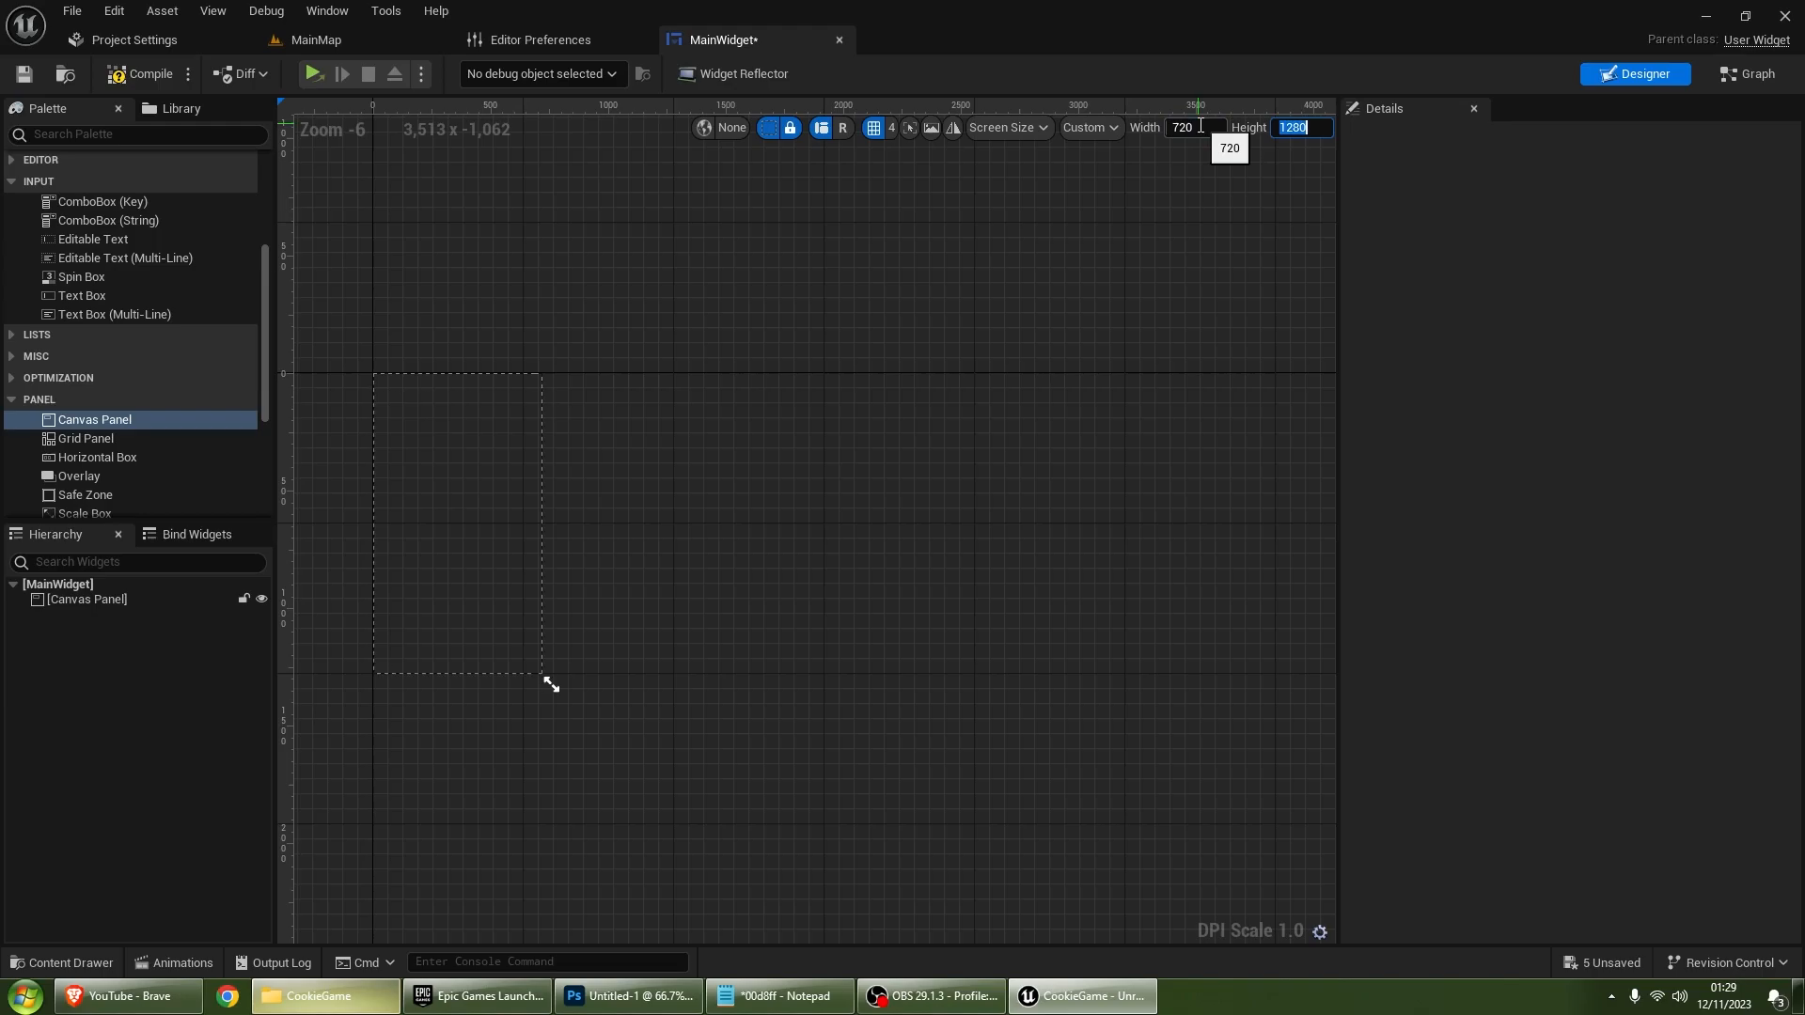
pyautogui.scroll(3, 592, 354)
pyautogui.scroll(-2, 601, 403)
pyautogui.scroll(1, 636, 414)
# Step: Add a Border widget as a child of the Canvas Panel
pyautogui.click(550, 423)
pyautogui.click(520, 404)
pyautogui.click(606, 408)
pyautogui.scroll(3, 115, 307)
pyautogui.click(76, 205)
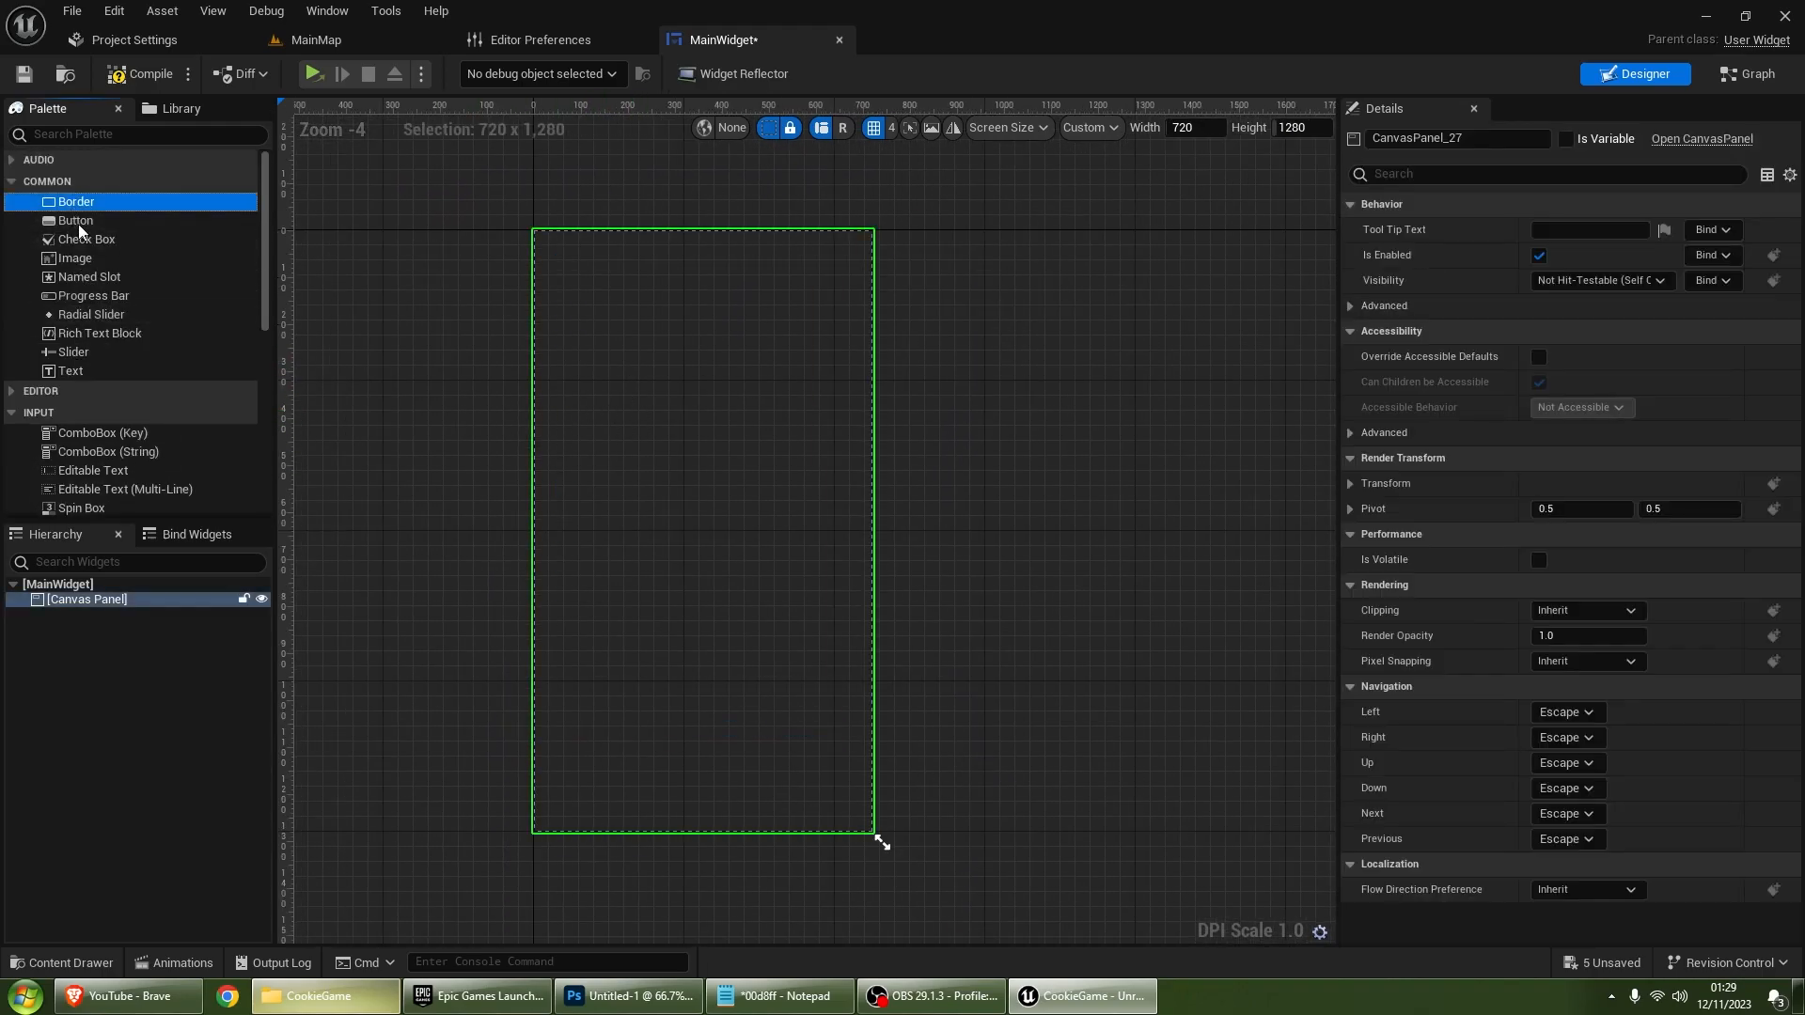
pyautogui.moveTo(92, 605); pyautogui.dragTo(88, 602)
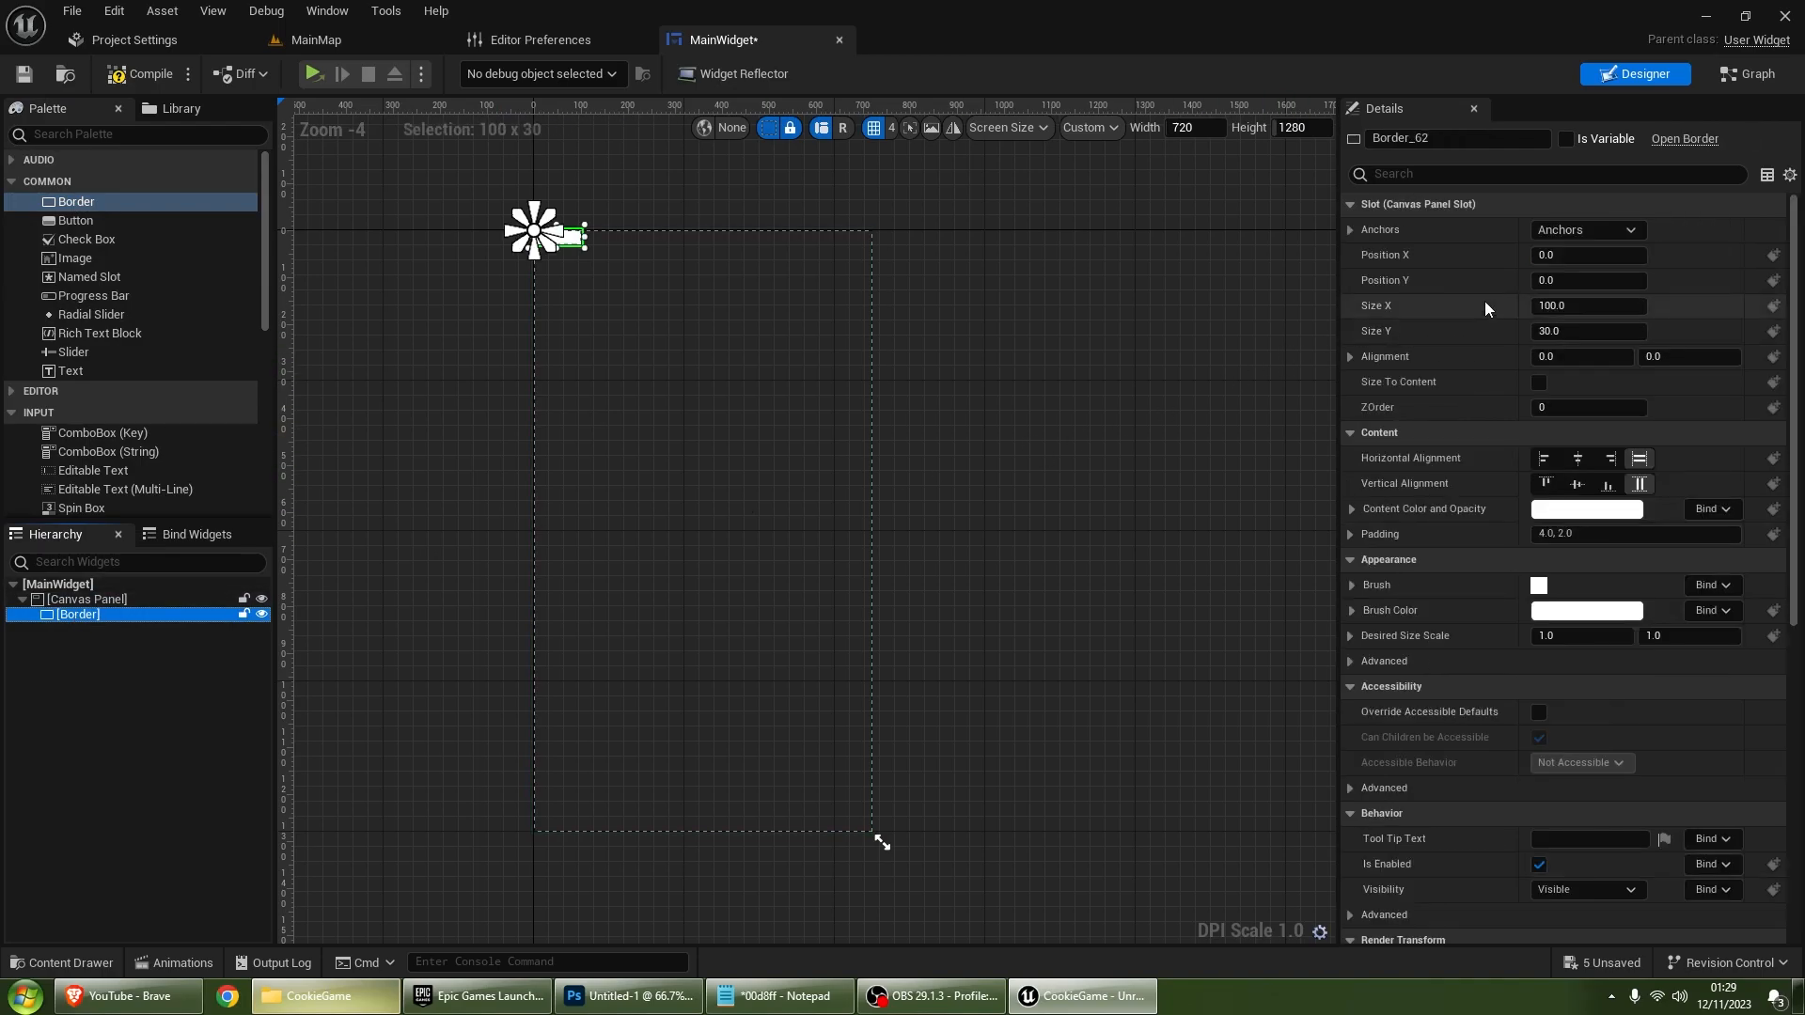
# Step: Anchor the Border to stretch across the whole canvas and set its right and bottom offsets to 0
pyautogui.click(1567, 235)
pyautogui.click(1758, 471)
pyautogui.click(1579, 330)
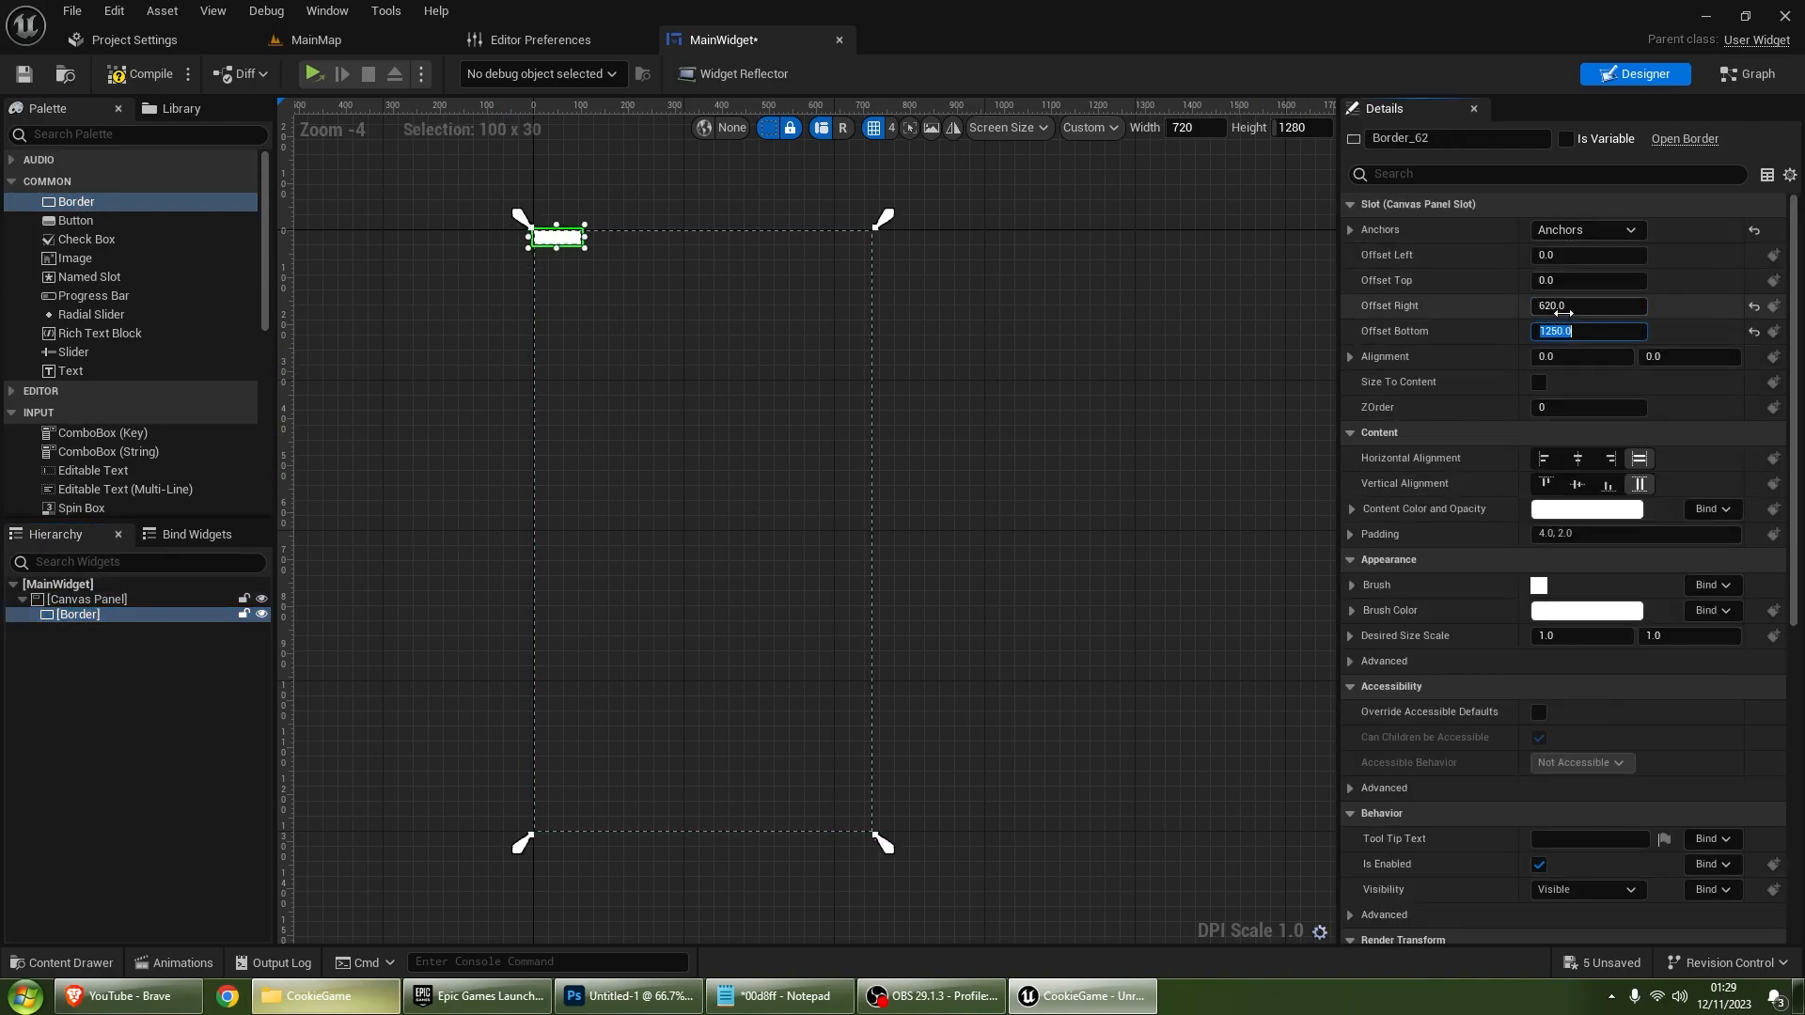
pyautogui.write('0')
pyautogui.press('Return')
pyautogui.click(1561, 308)
pyautogui.write('0')
pyautogui.press('Return')
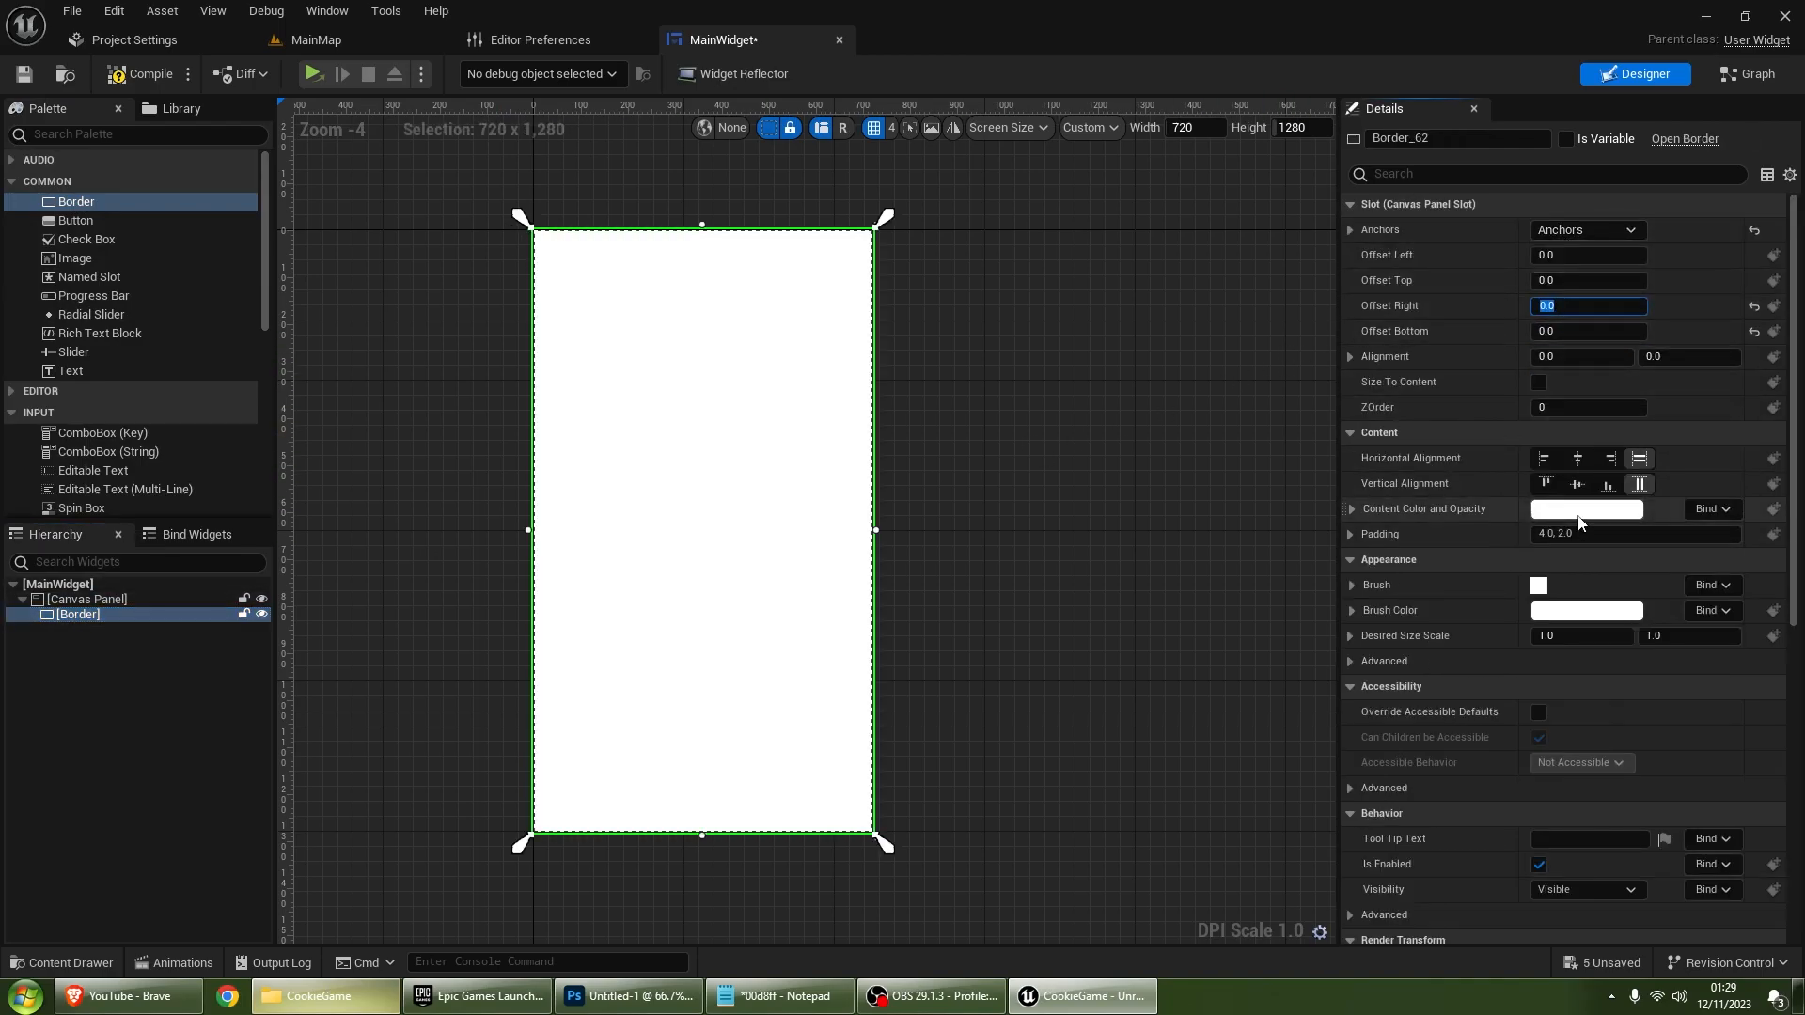
# Step: Set the Border's Content Color and Opacity to hex sRGB 00d8ff
pyautogui.click(1581, 610)
pyautogui.click(1504, 896)
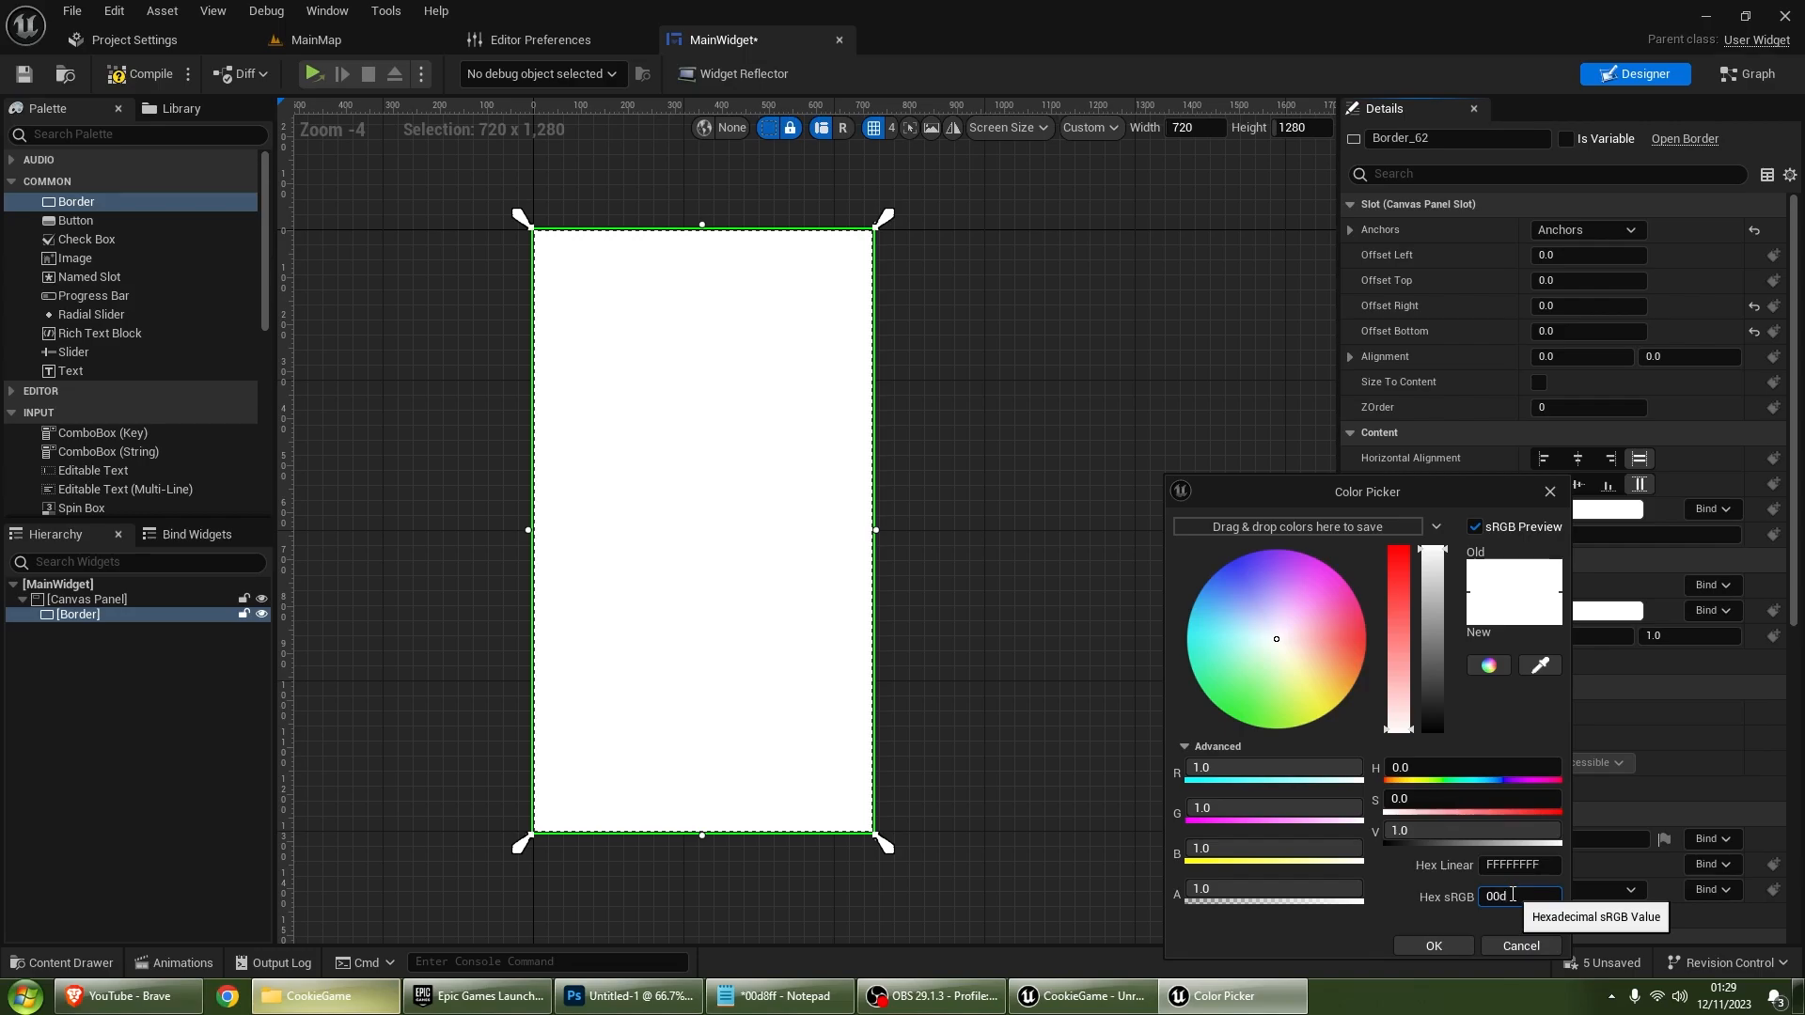
pyautogui.write('00d8ff')
pyautogui.click(1433, 945)
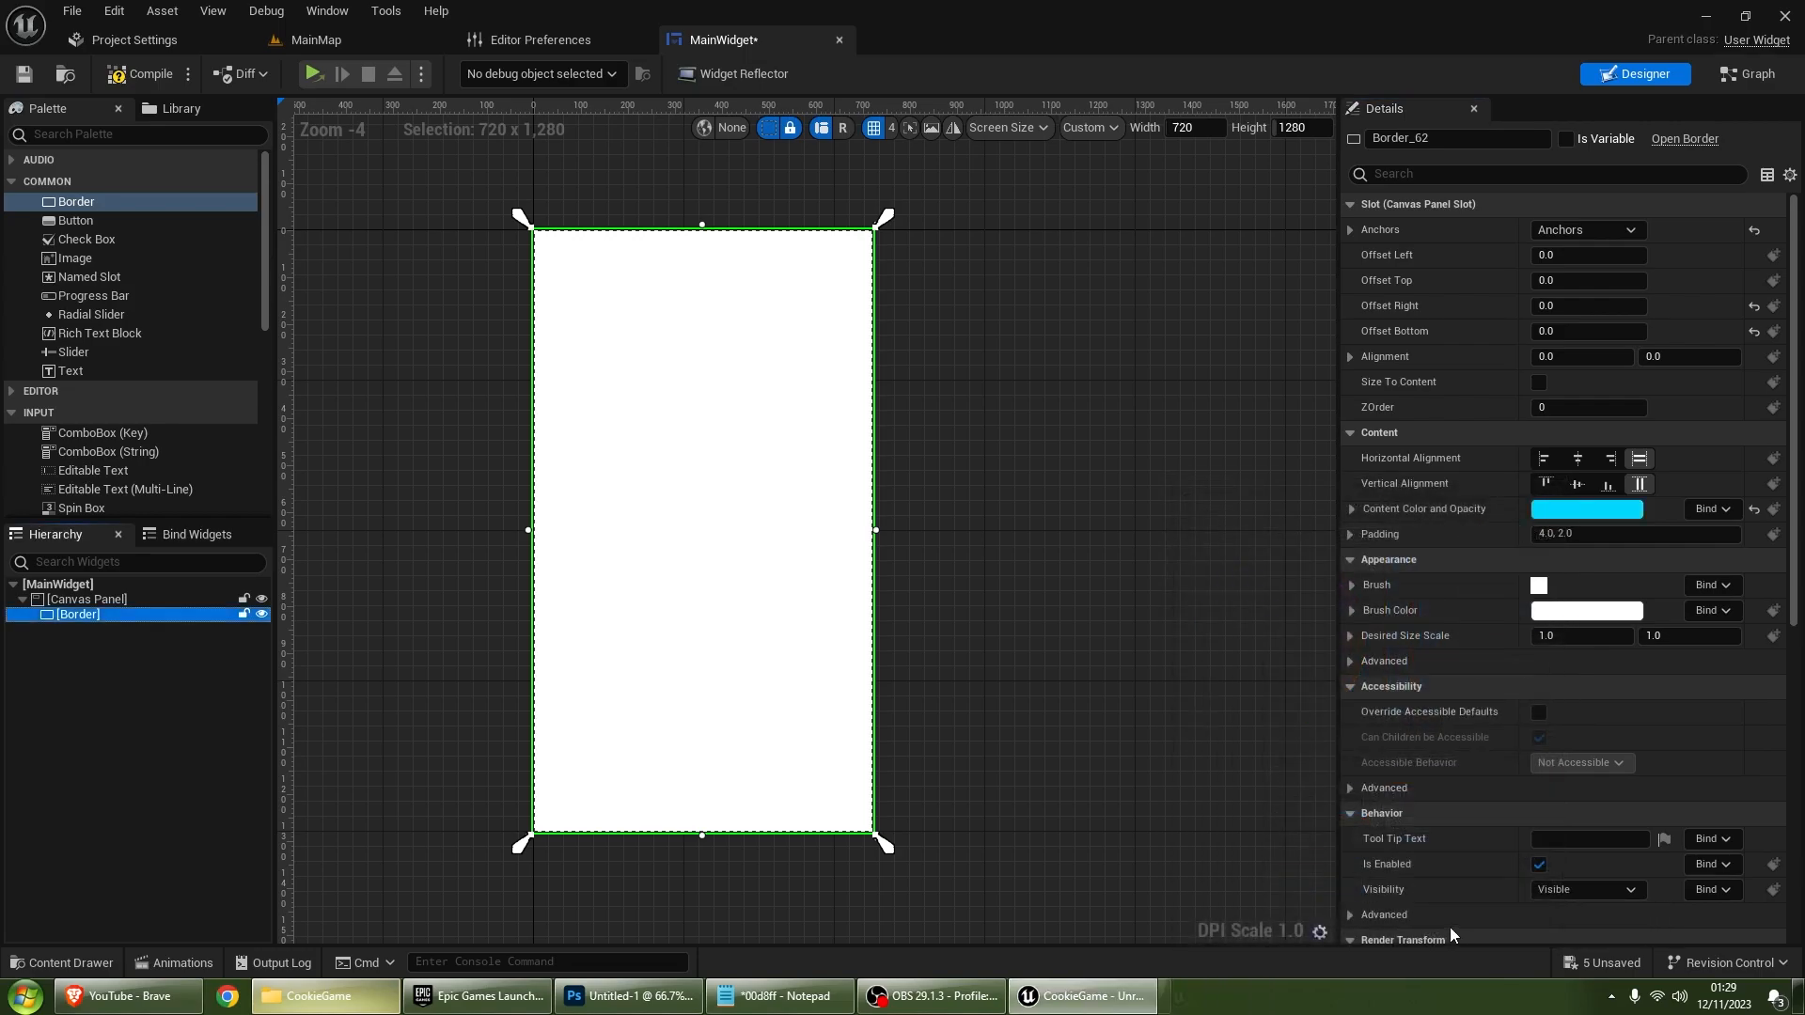
# Step: Copy the hex sRGB value of the Border's content color and apply it as the Brush Color, 00D8FFFF
pyautogui.click(1530, 508)
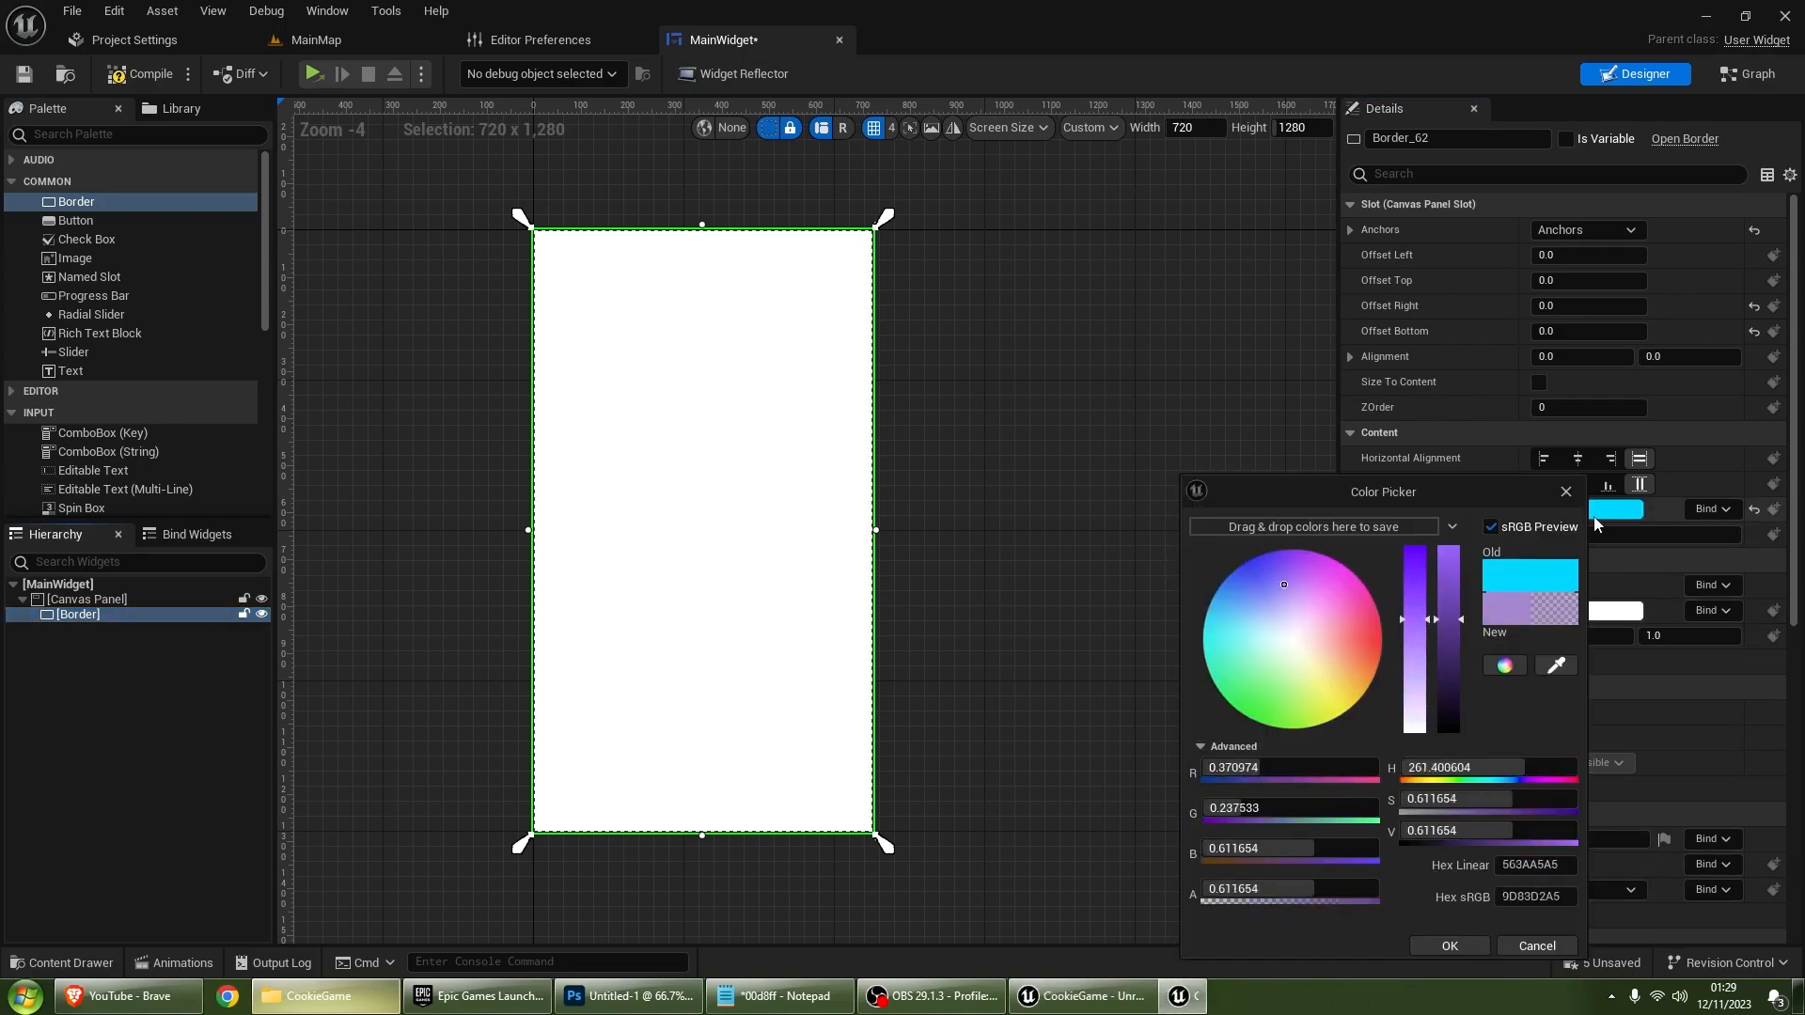
pyautogui.click(1523, 896)
pyautogui.hotkey('ctrl', 'c')
pyautogui.click(1448, 946)
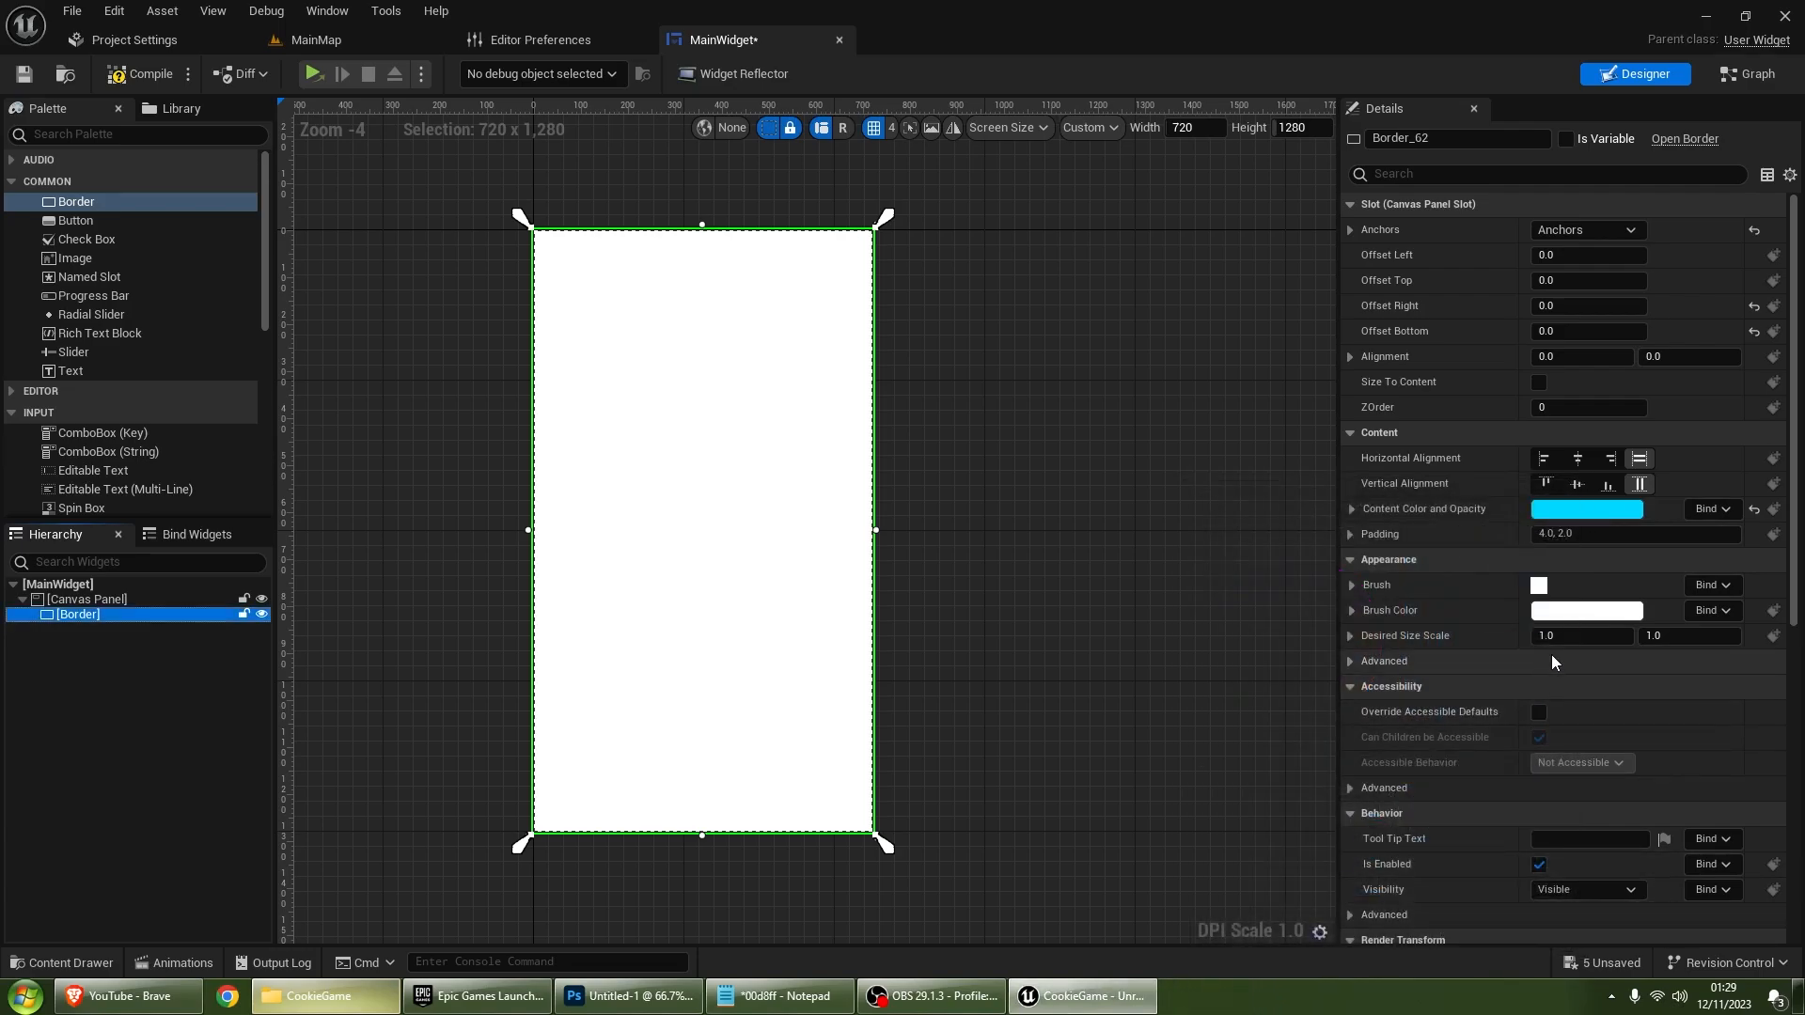
pyautogui.click(1556, 611)
pyautogui.click(1490, 896)
pyautogui.hotkey('ctrl', 'v')
pyautogui.click(1425, 944)
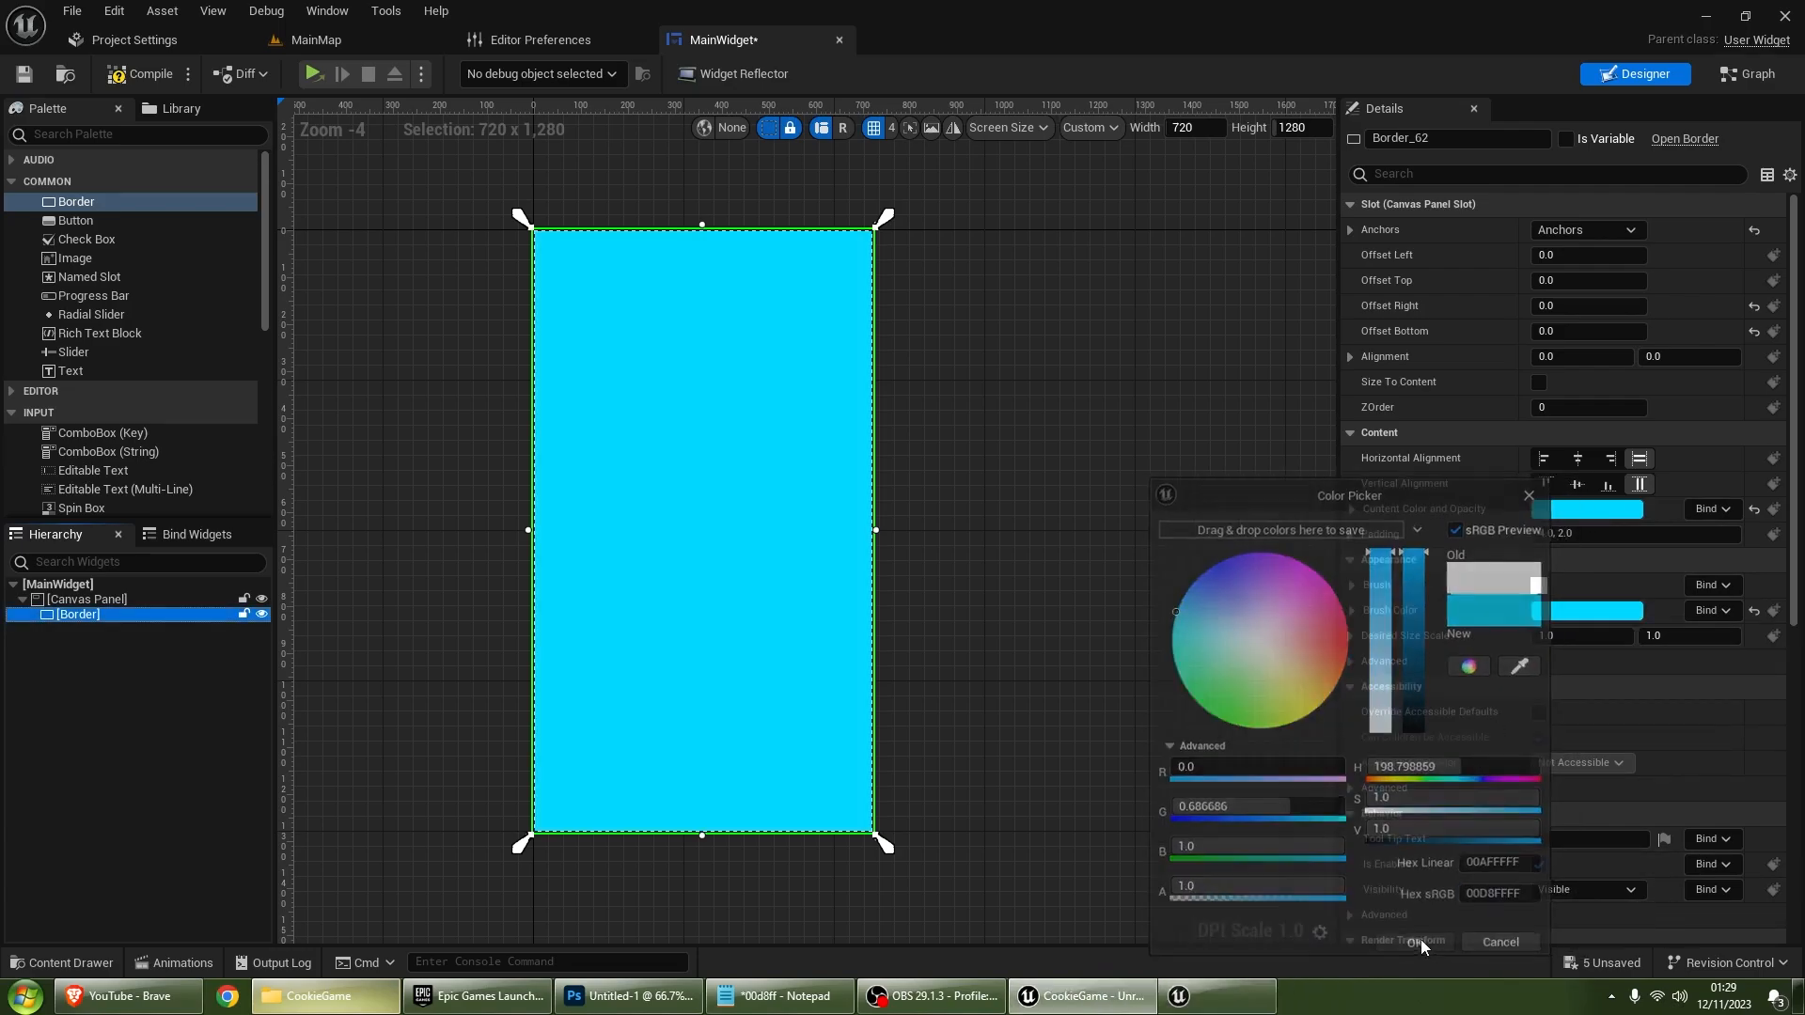
pyautogui.click(1001, 604)
# Step: Place the Triangles image from the Images folder in the design and reparent it from the Border to the Canvas Panel
pyautogui.moveTo(863, 473); pyautogui.dragTo(888, 523, button='right')
pyautogui.moveTo(694, 520); pyautogui.dragTo(676, 510, button='right')
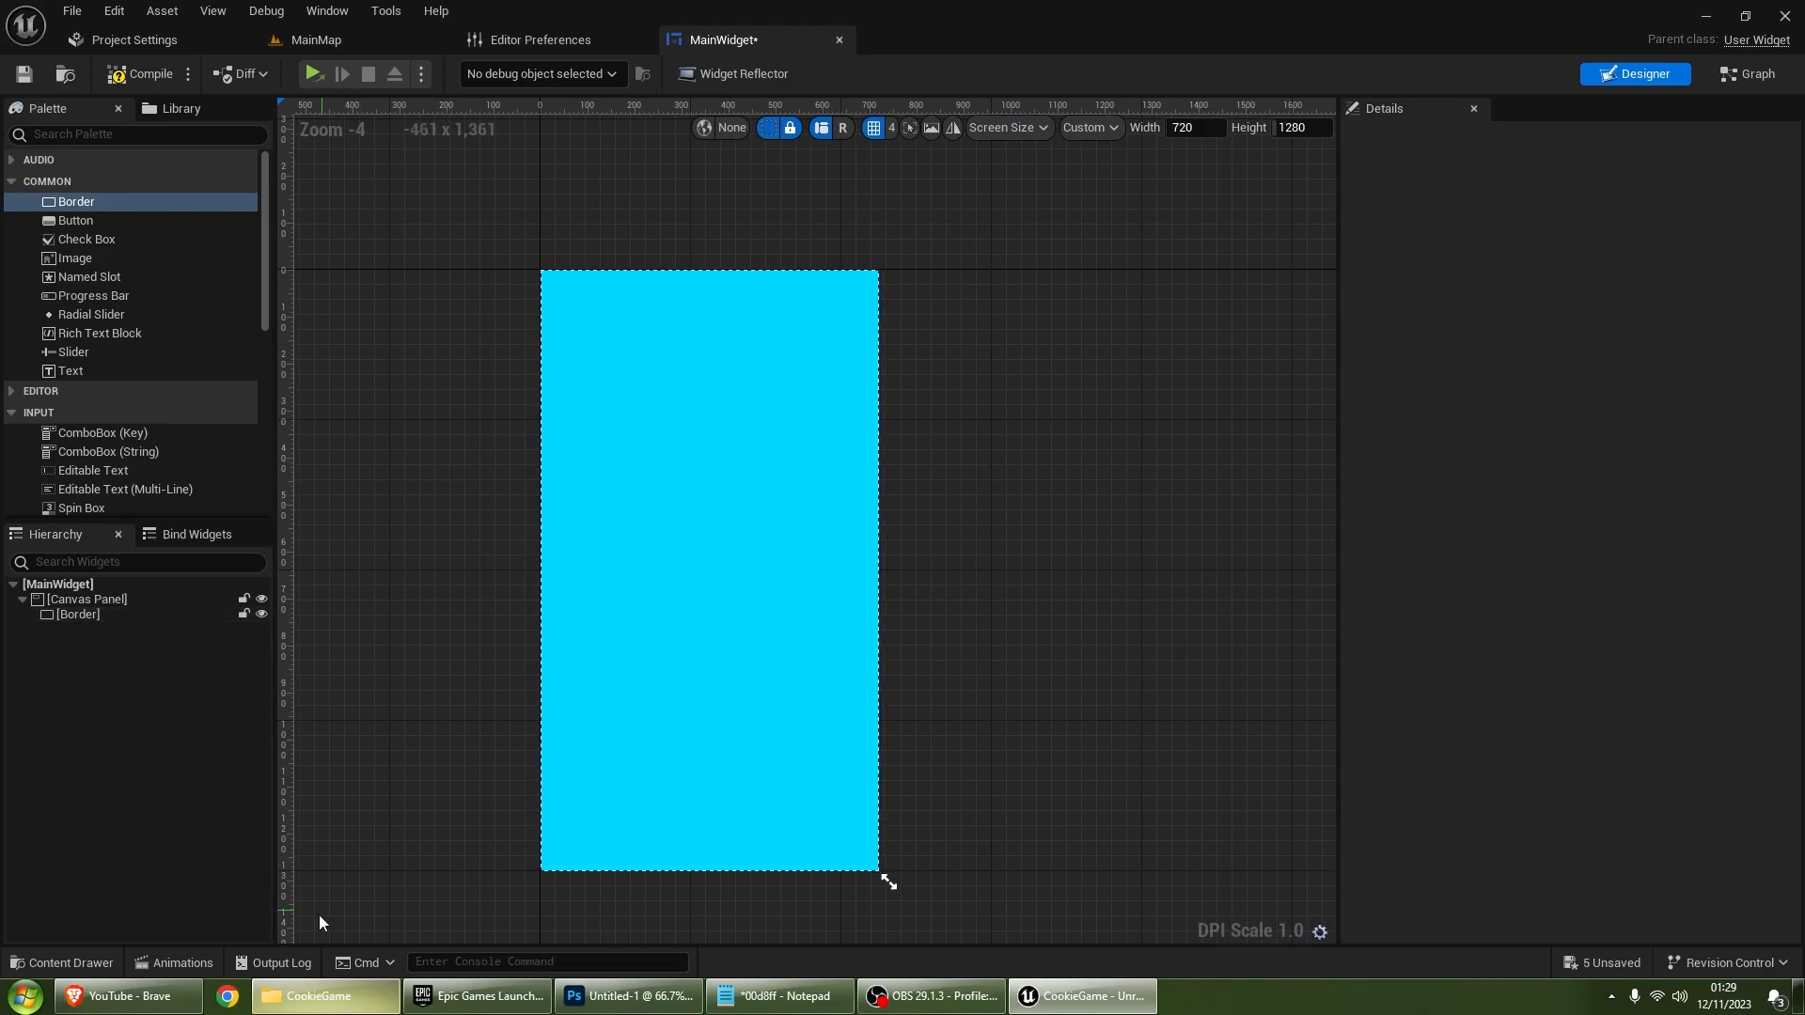
pyautogui.click(180, 963)
pyautogui.click(70, 963)
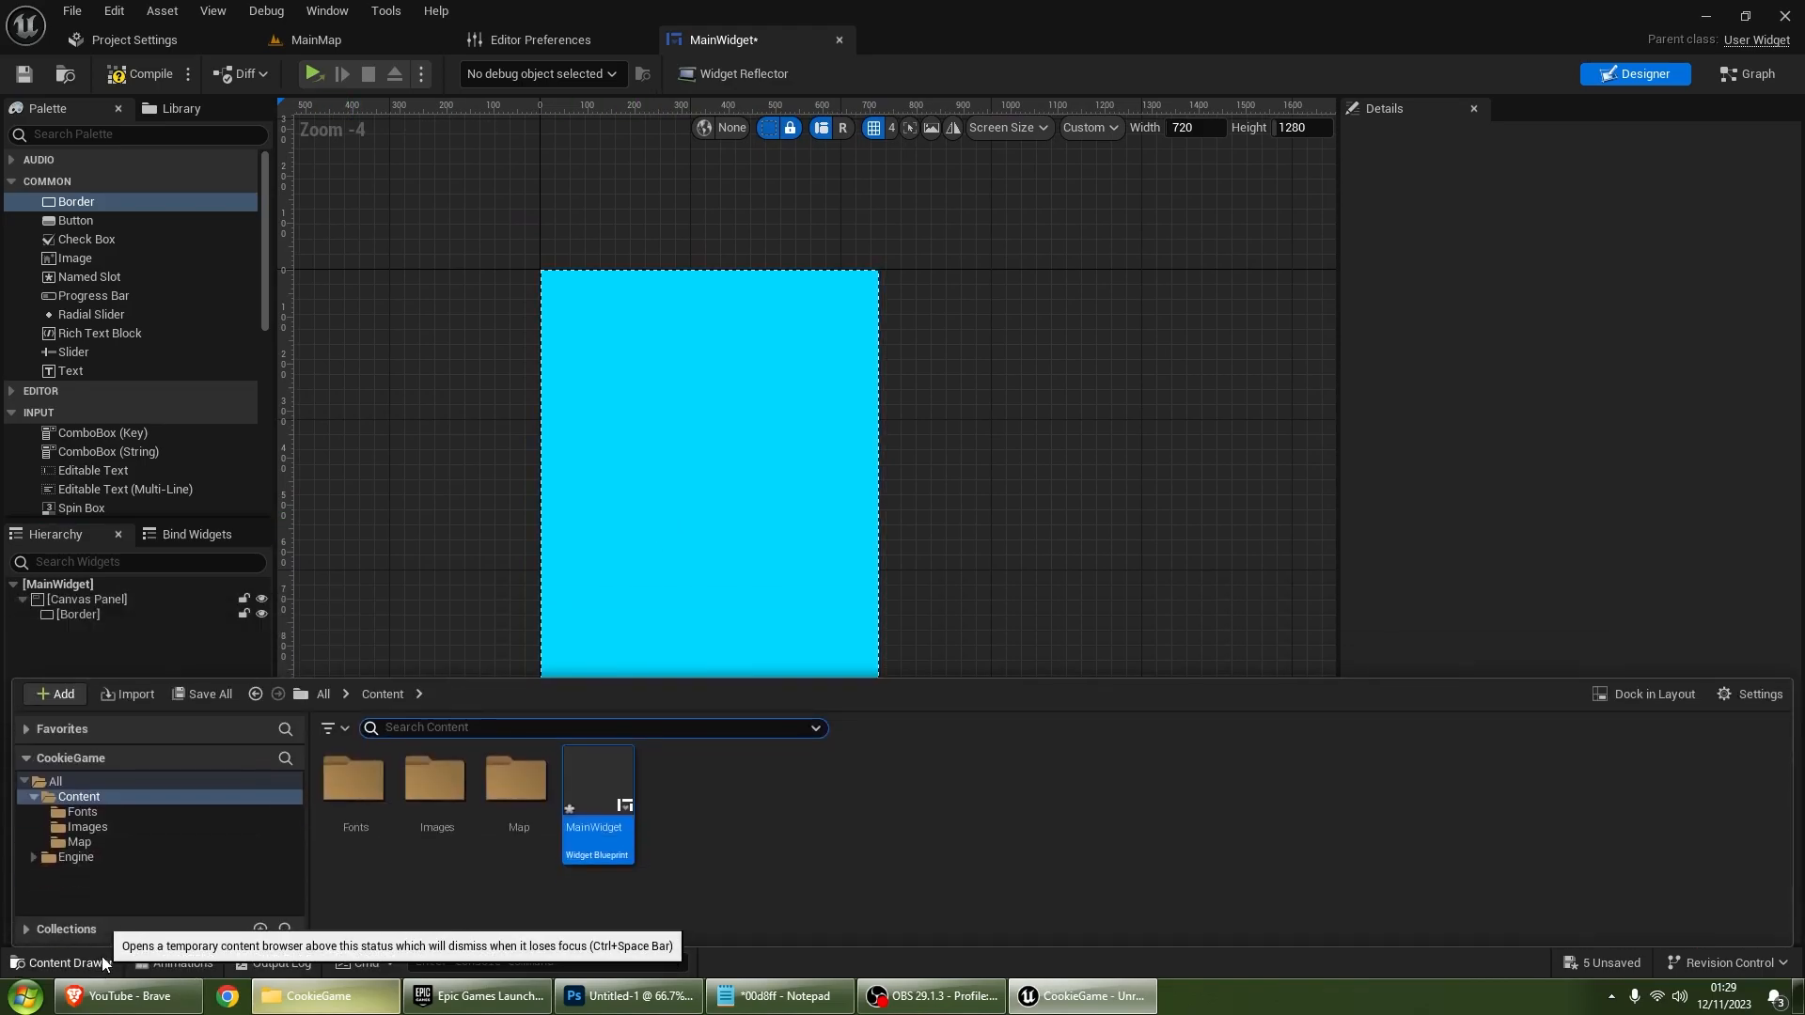
pyautogui.doubleClick(447, 827)
pyautogui.moveTo(436, 794); pyautogui.dragTo(680, 534)
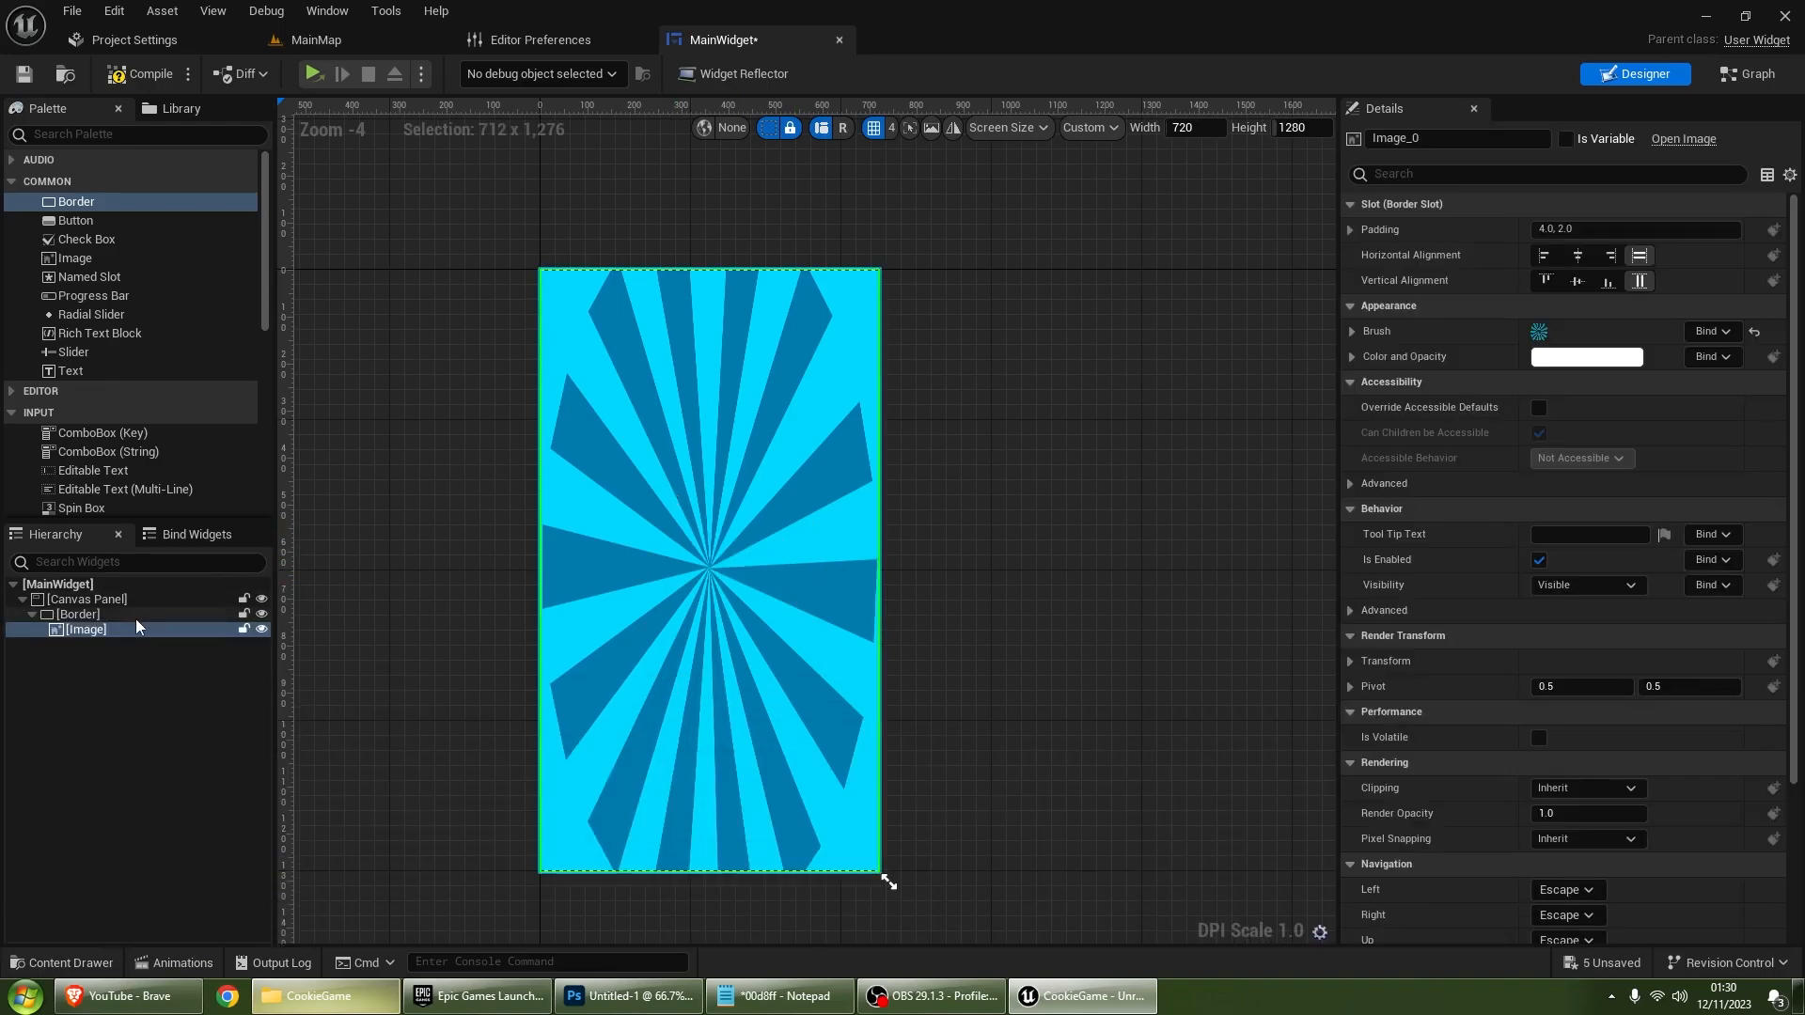
pyautogui.moveTo(83, 628); pyautogui.dragTo(89, 599)
pyautogui.click(97, 628)
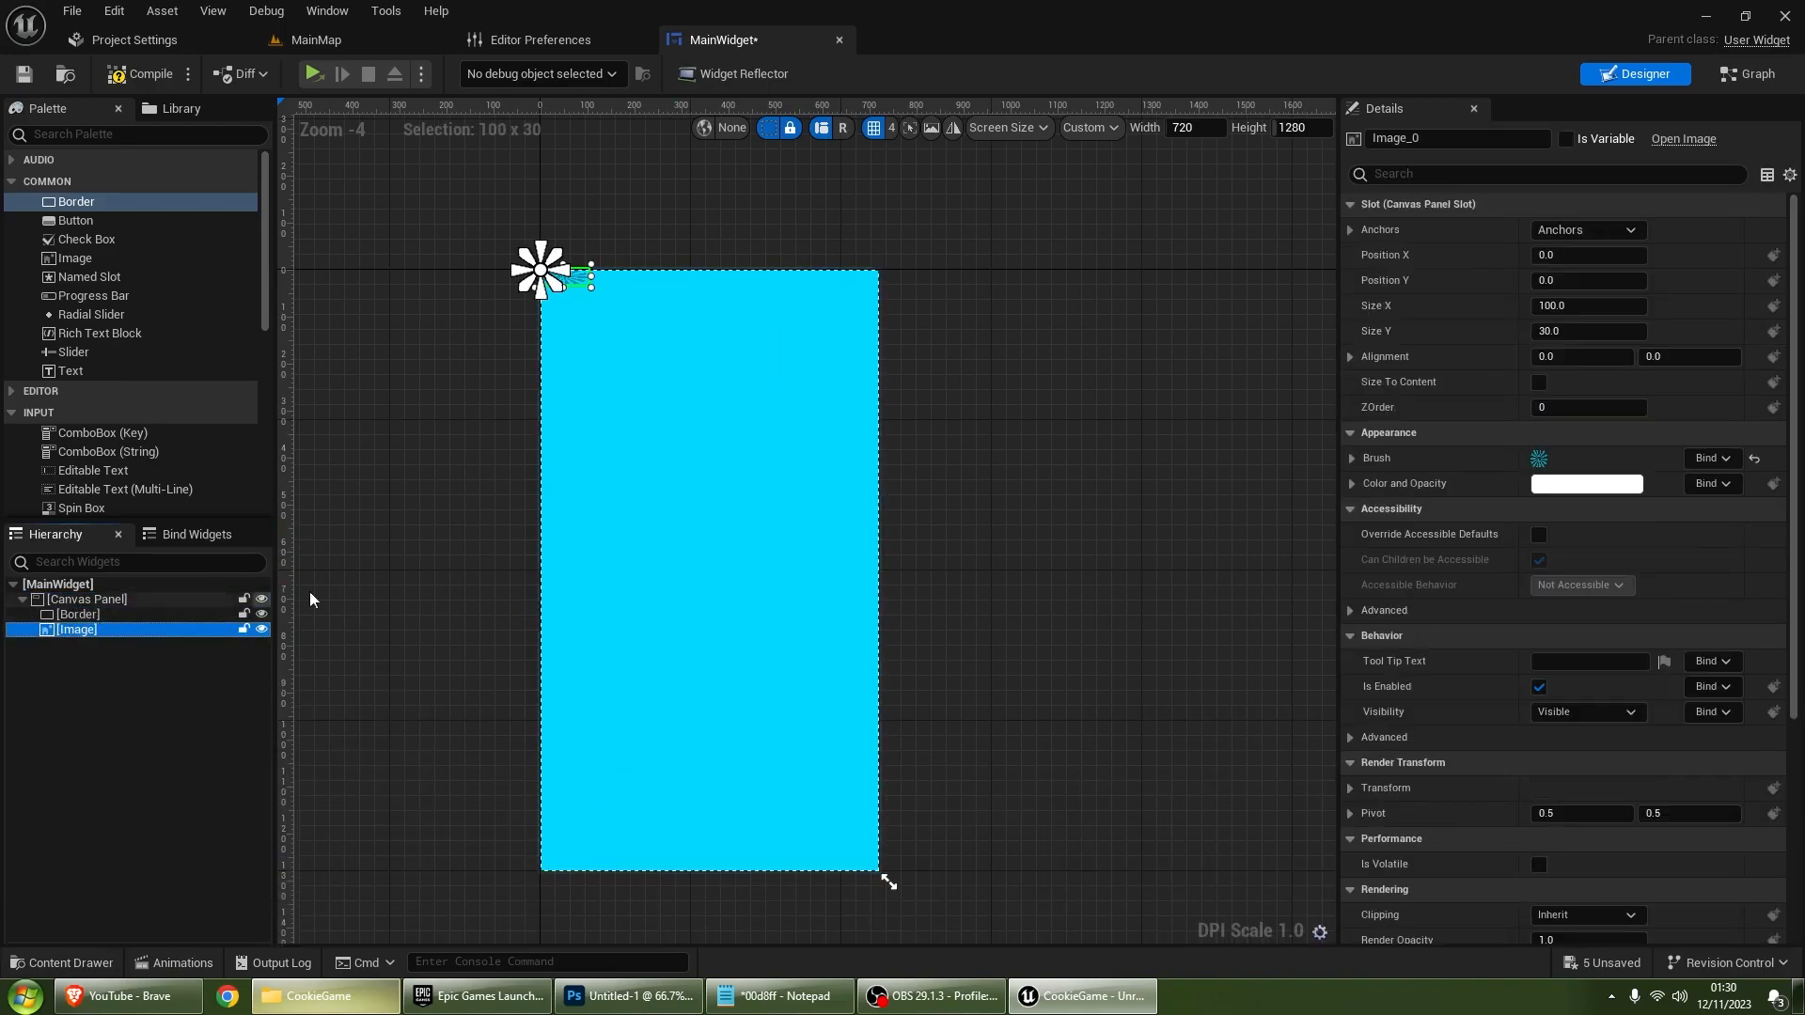
# Step: Enlarge the Triangles image to 1080 by 1080 and move it over the middle of the canvas
pyautogui.moveTo(594, 288); pyautogui.dragTo(1053, 737)
pyautogui.click(1588, 331)
pyautogui.write('1080')
pyautogui.press('Return')
pyautogui.moveTo(1048, 487); pyautogui.dragTo(991, 519)
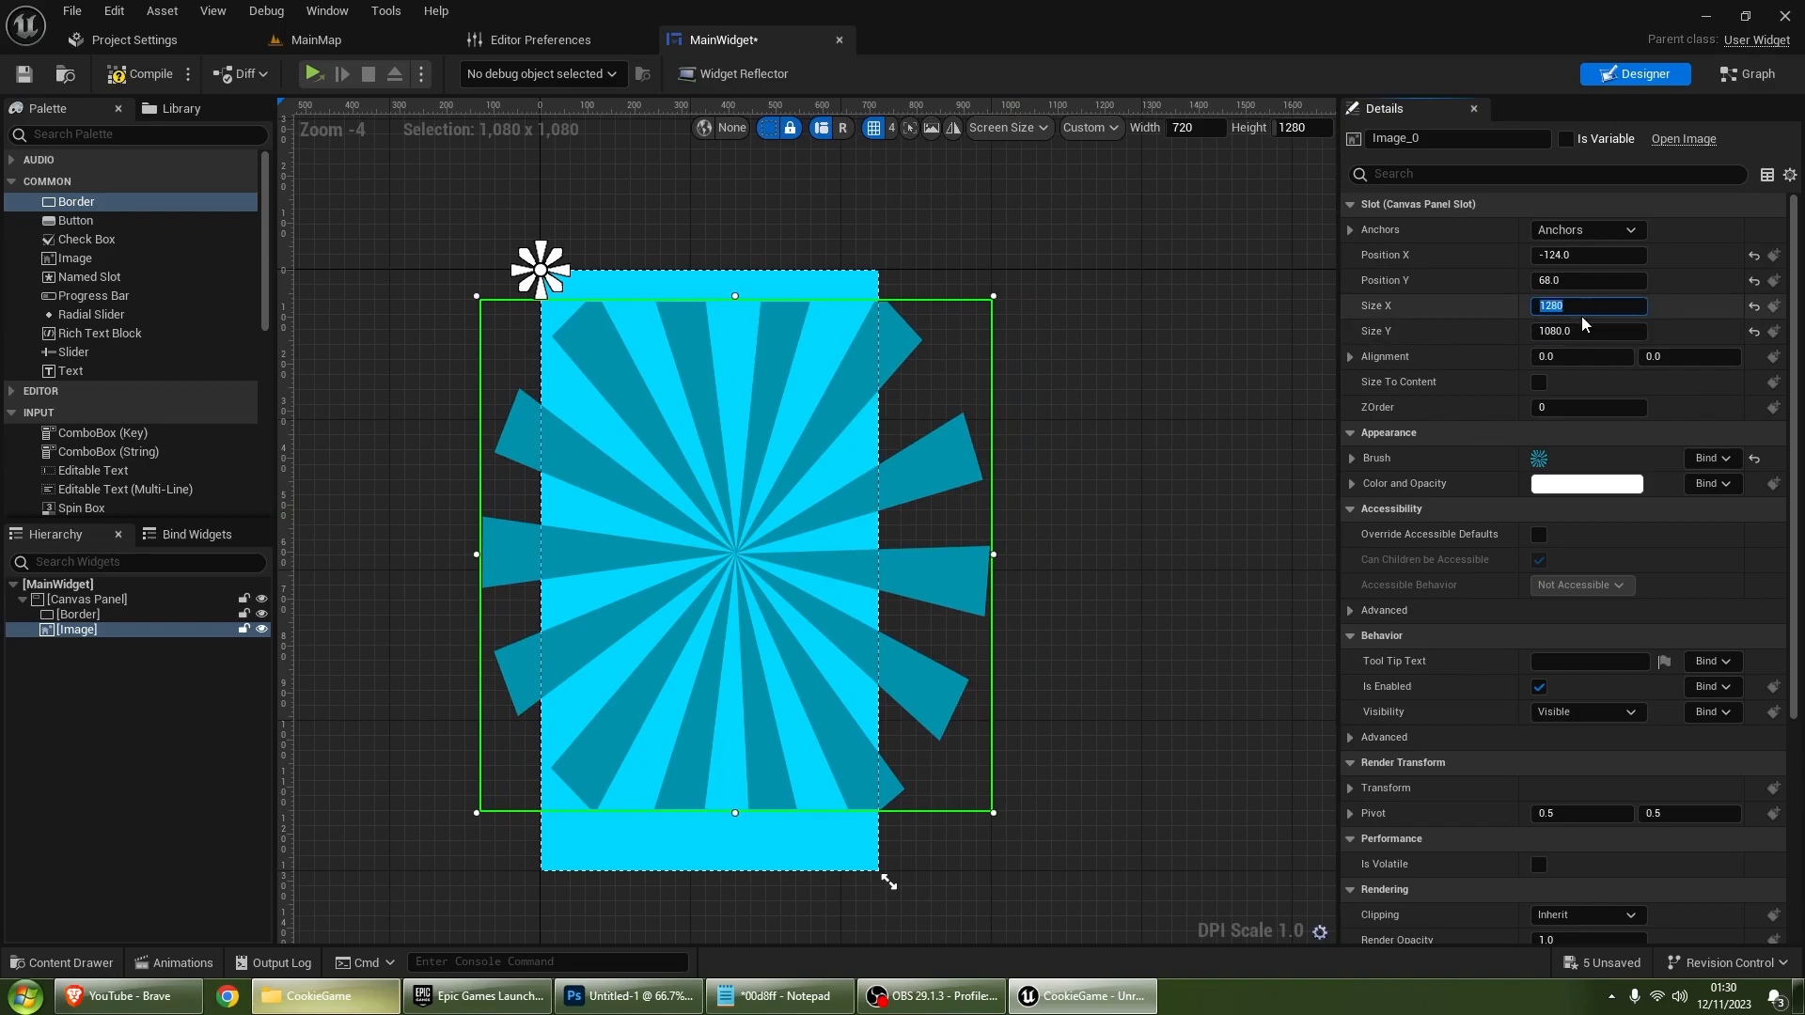
# Step: Set the Triangles image's size to 1280 by 1280 and shift it back over the canvas centre
pyautogui.click(1593, 330)
pyautogui.write('1280')
pyautogui.press('Return')
pyautogui.moveTo(994, 494); pyautogui.dragTo(948, 467)
# Step: Set the Triangles image's size to 1400 by 1400 and move it so the rays extend past every canvas edge
pyautogui.click(1570, 305)
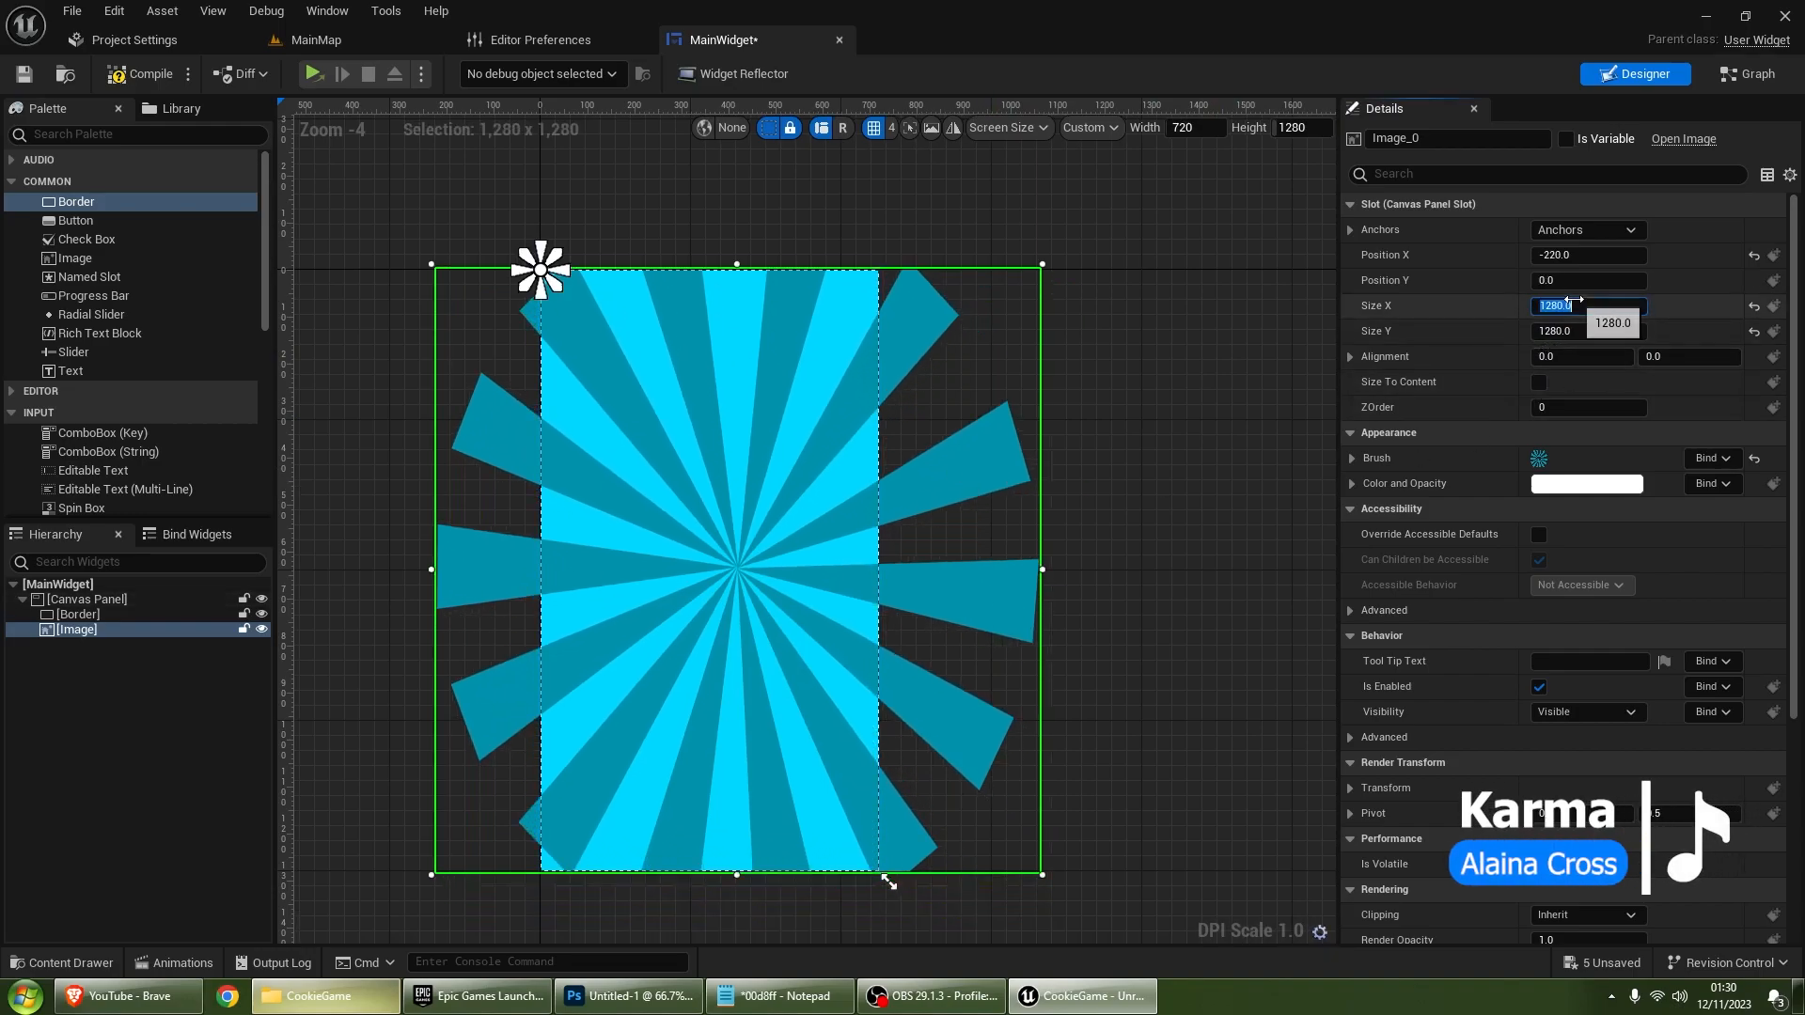
pyautogui.write('1400')
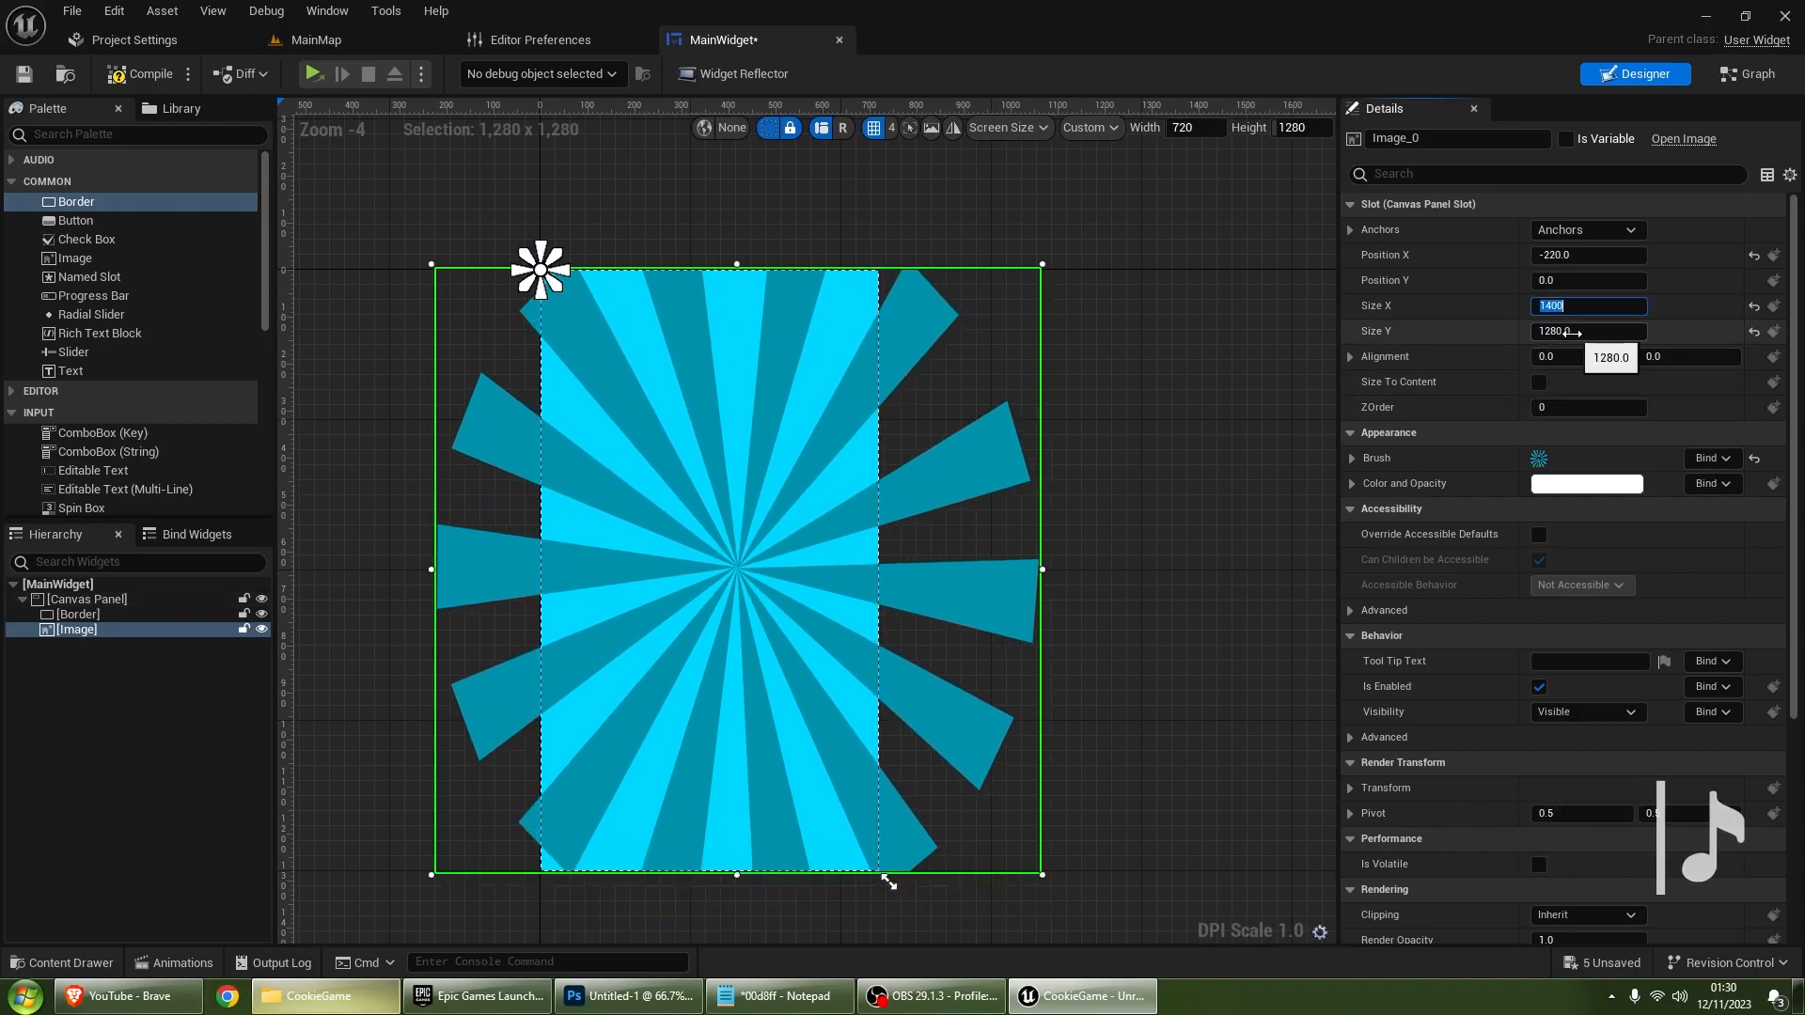
pyautogui.click(1583, 332)
pyautogui.write('1400')
pyautogui.press('Return')
pyautogui.moveTo(993, 507); pyautogui.dragTo(958, 478)
# Step: Anchor the Triangles image to the canvas centre and set its Position X and Position Y to -700
pyautogui.click(1540, 234)
pyautogui.click(1611, 324)
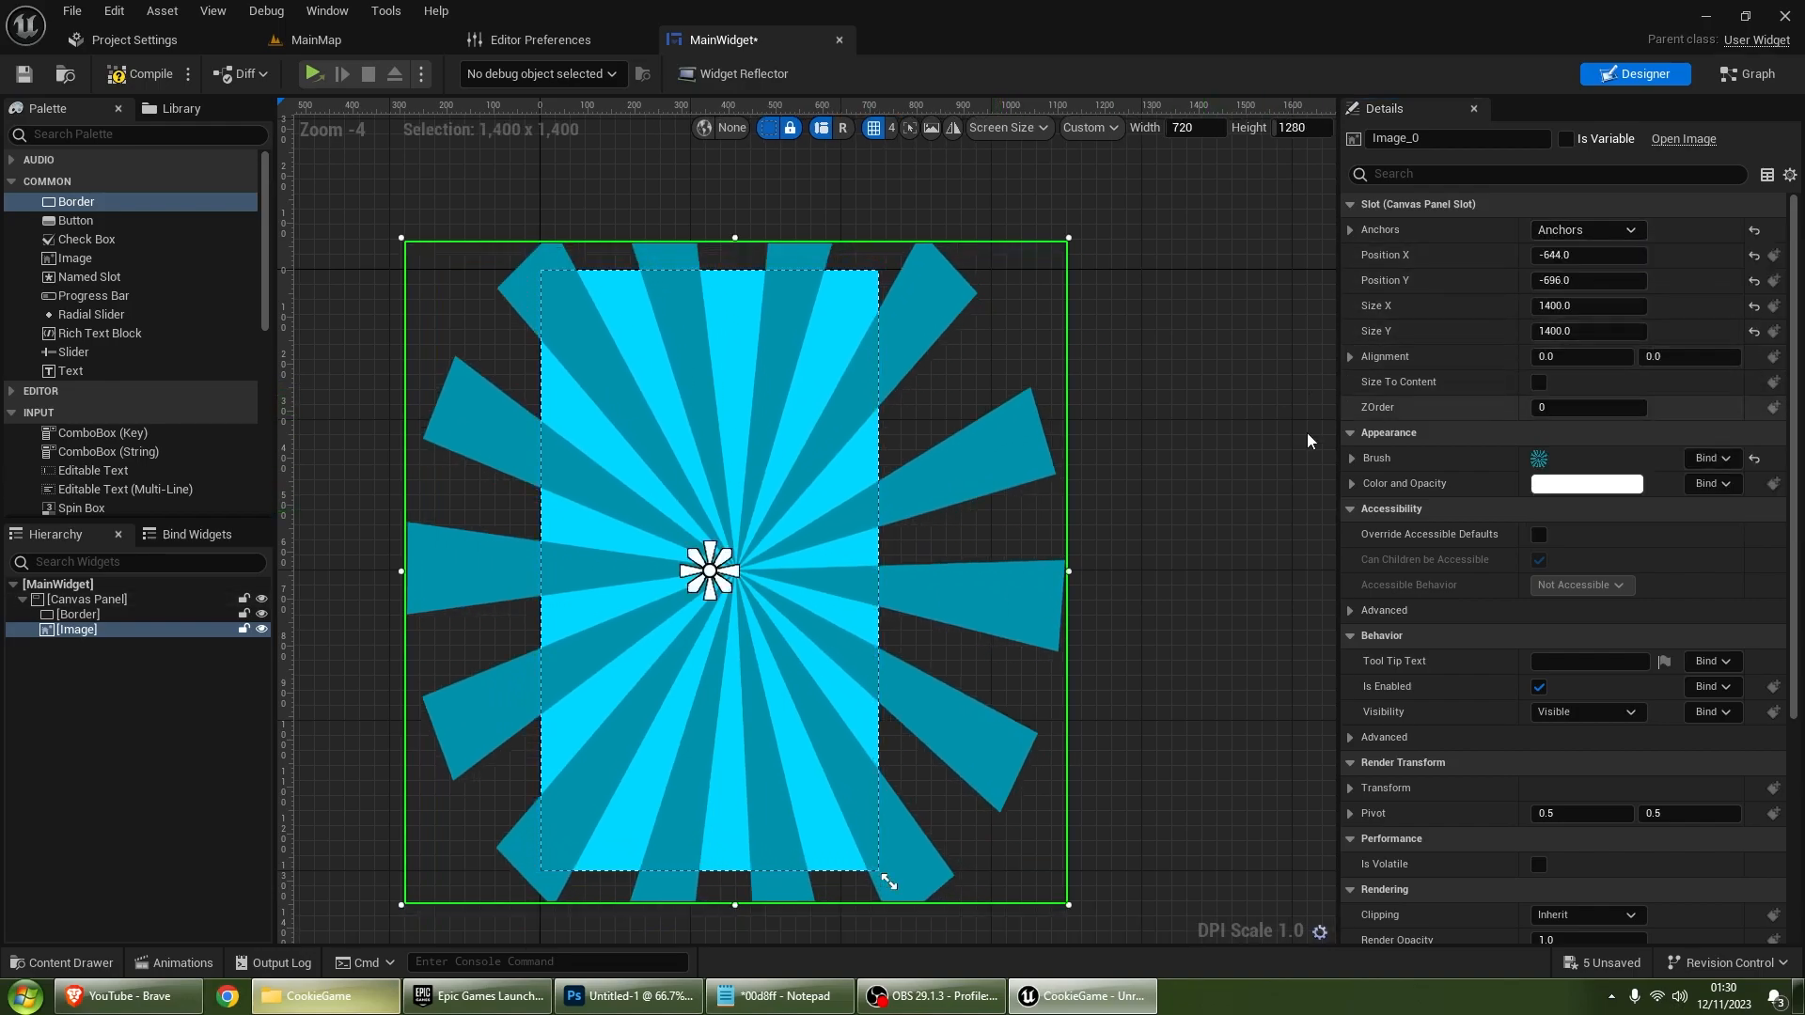
pyautogui.click(1589, 254)
pyautogui.write('-700')
pyautogui.press('Return')
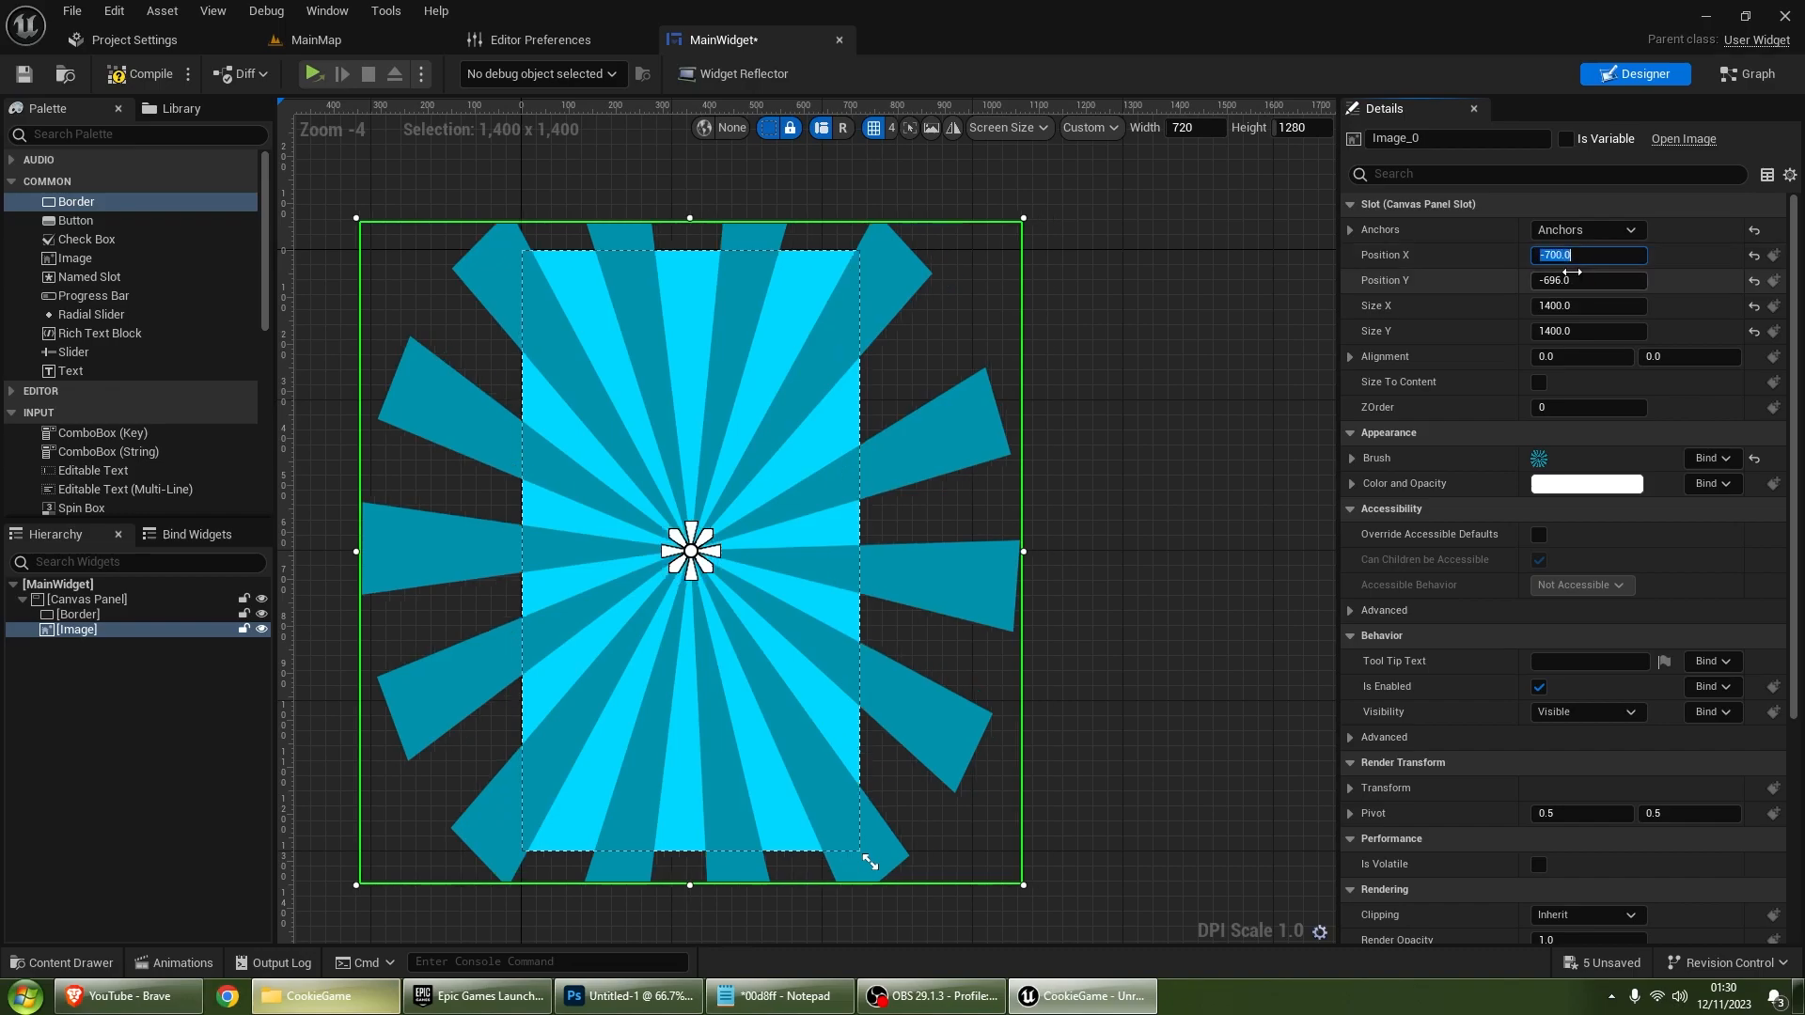
pyautogui.click(1572, 273)
pyautogui.write('-700')
pyautogui.press('Return')
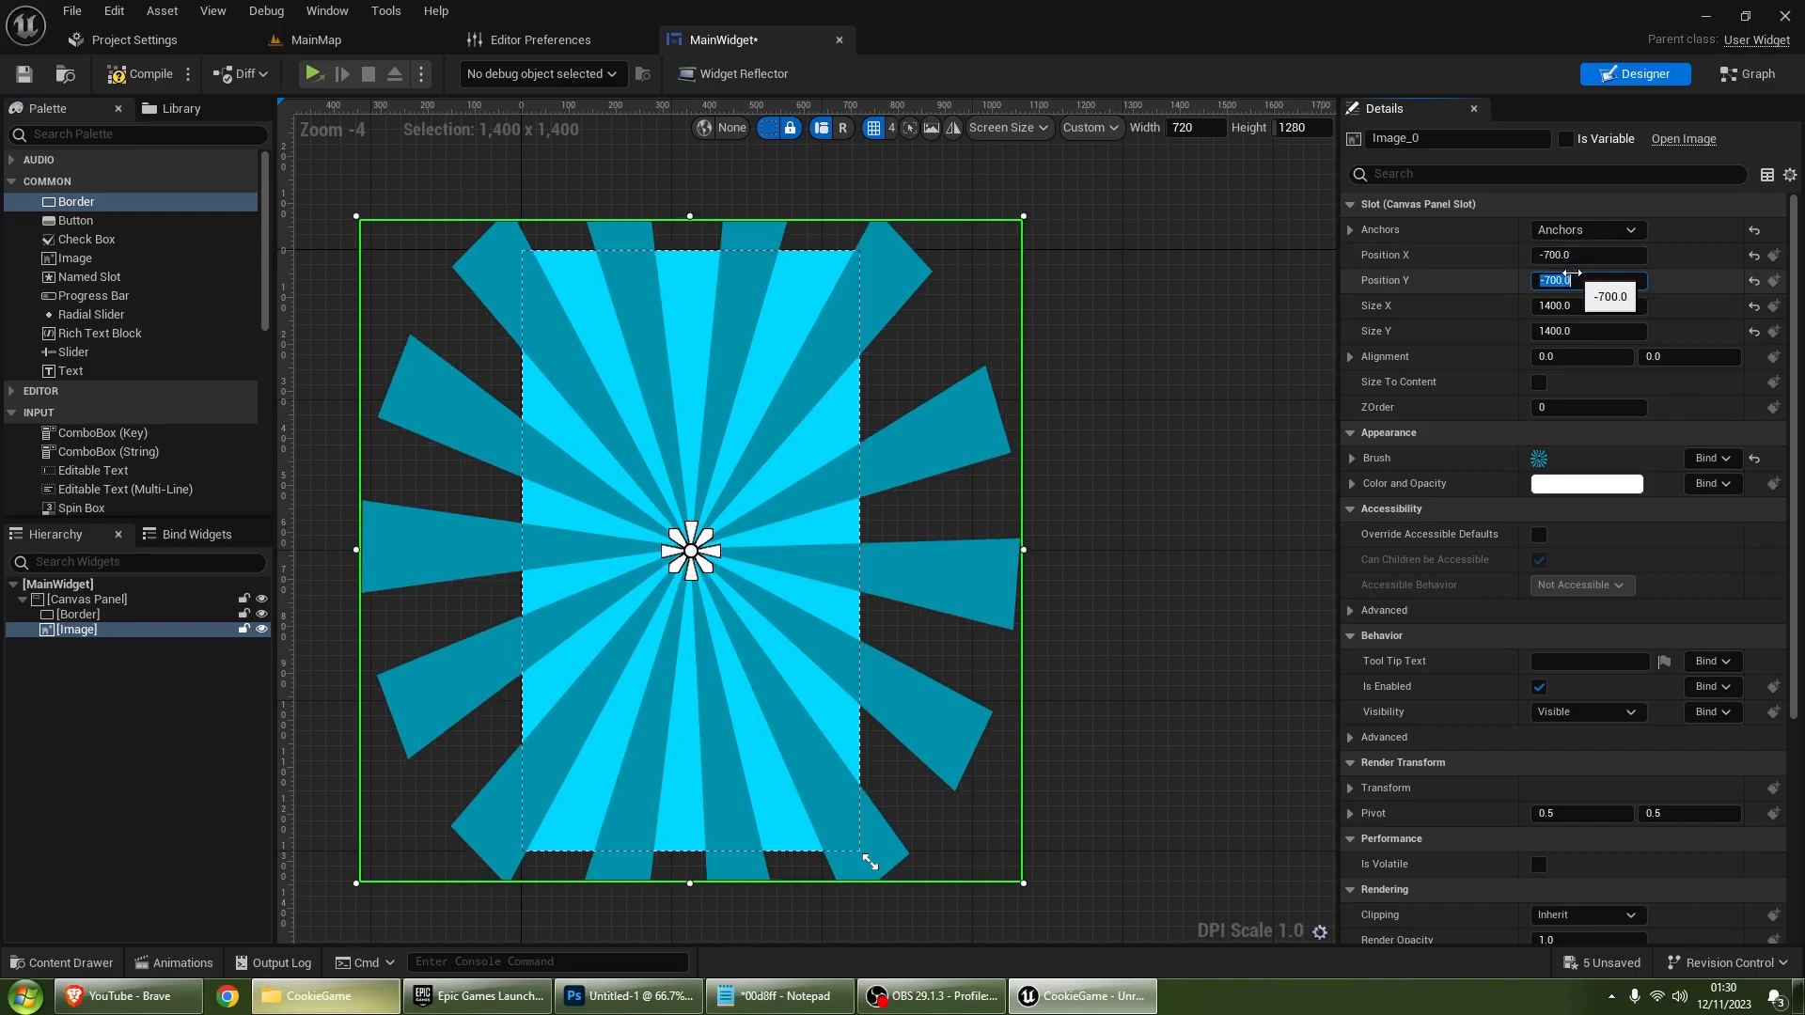
pyautogui.click(1130, 498)
# Step: Add the cookie image from the Images folder at about 304 by 273 and move it to the middle of the rays
pyautogui.scroll(3, 1130, 498)
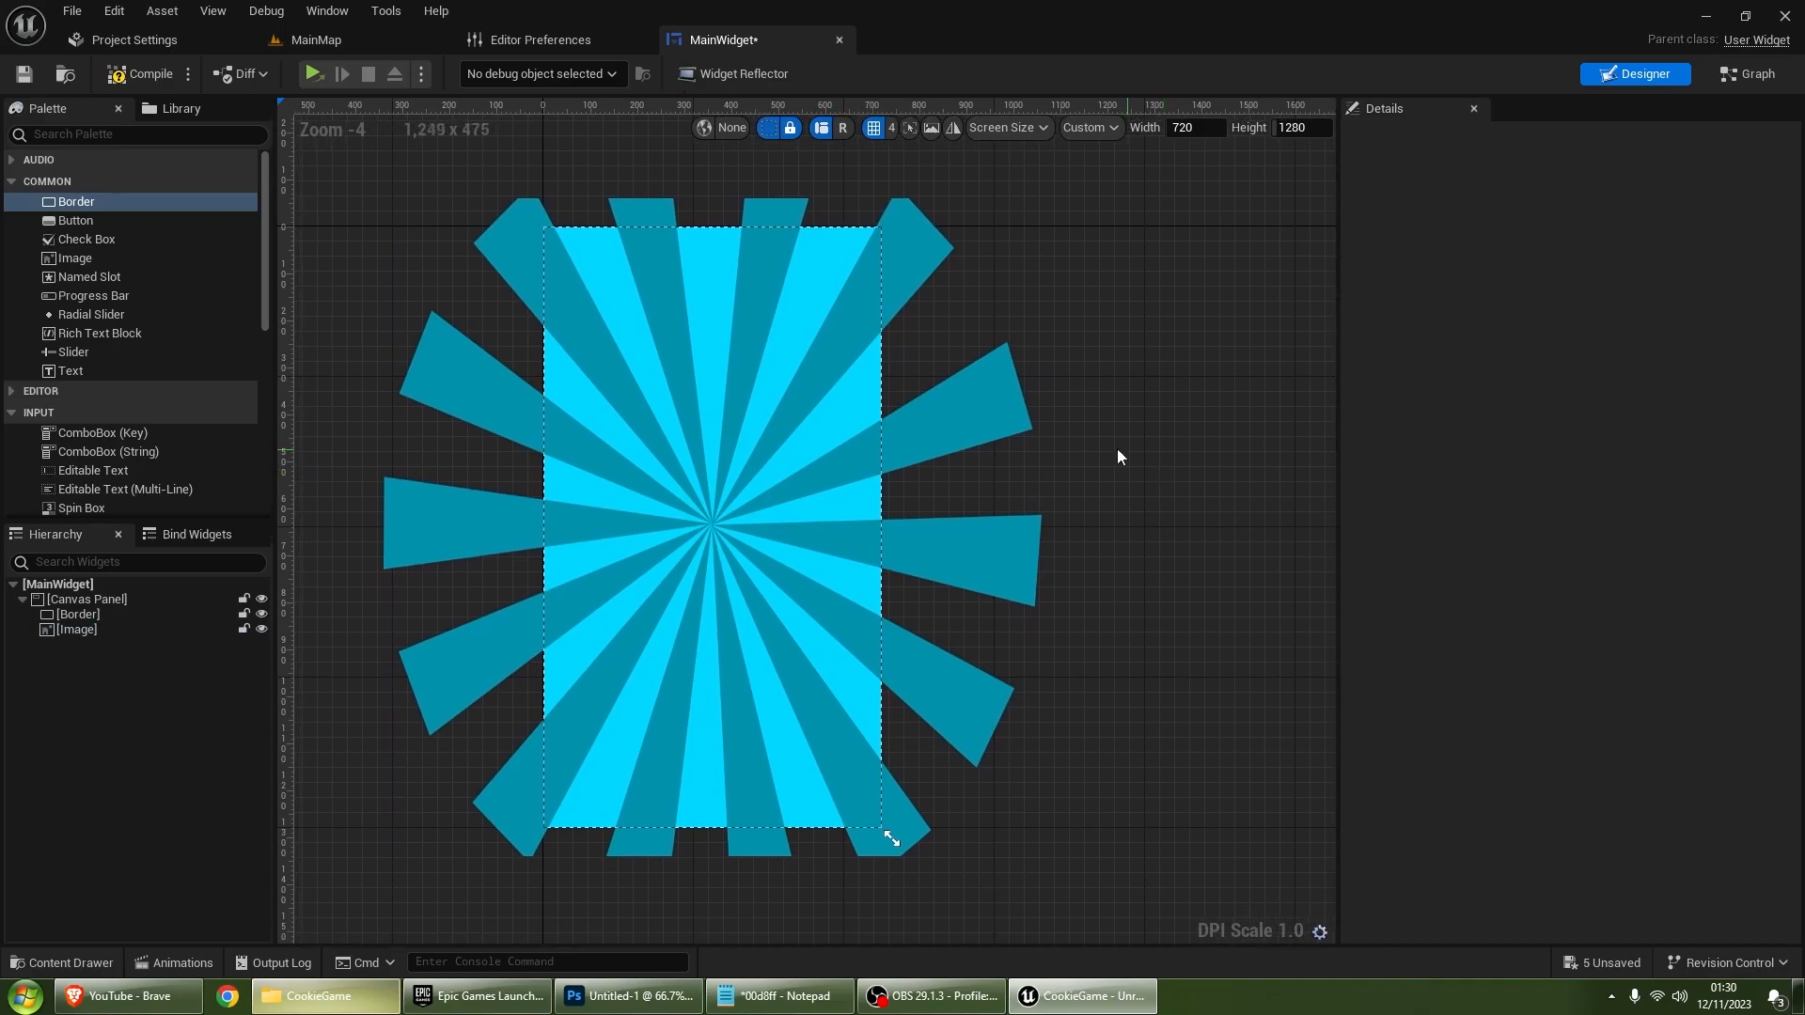
pyautogui.scroll(-2, 962, 479)
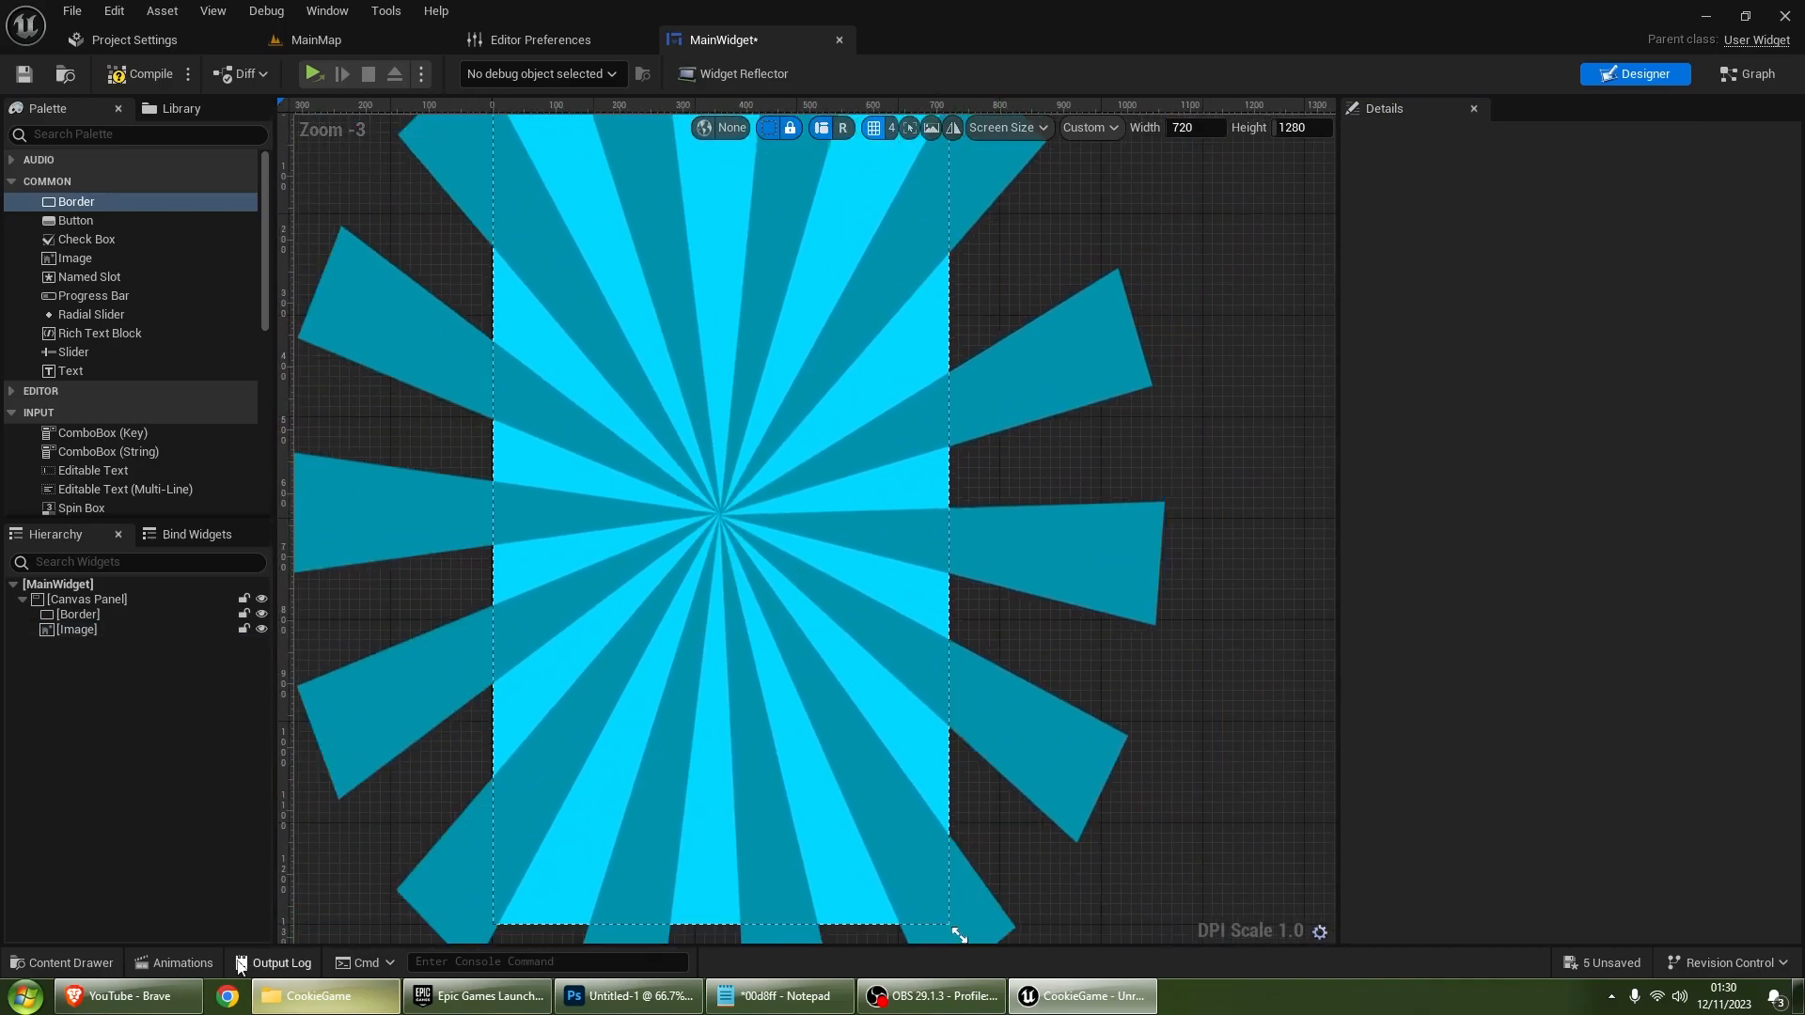
pyautogui.click(174, 963)
pyautogui.click(62, 962)
pyautogui.moveTo(354, 849); pyautogui.dragTo(678, 627)
pyautogui.moveTo(707, 534); pyautogui.dragTo(848, 536)
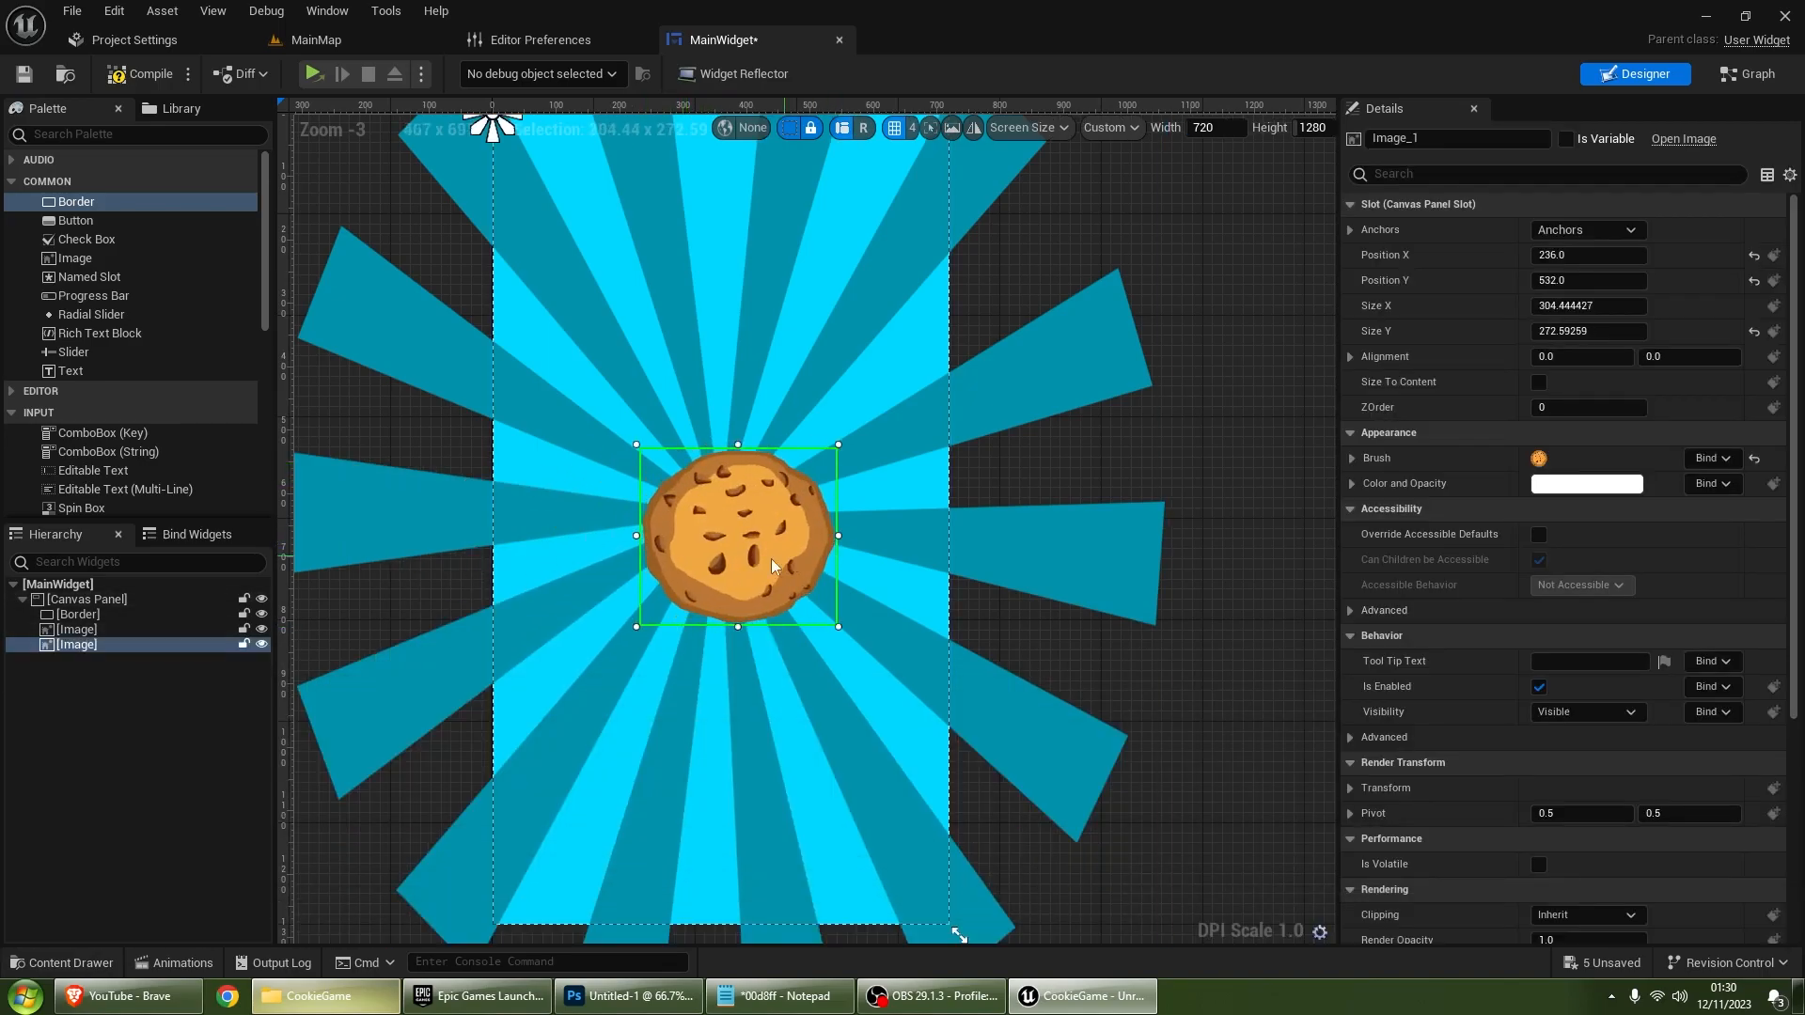
pyautogui.moveTo(741, 559); pyautogui.dragTo(734, 534)
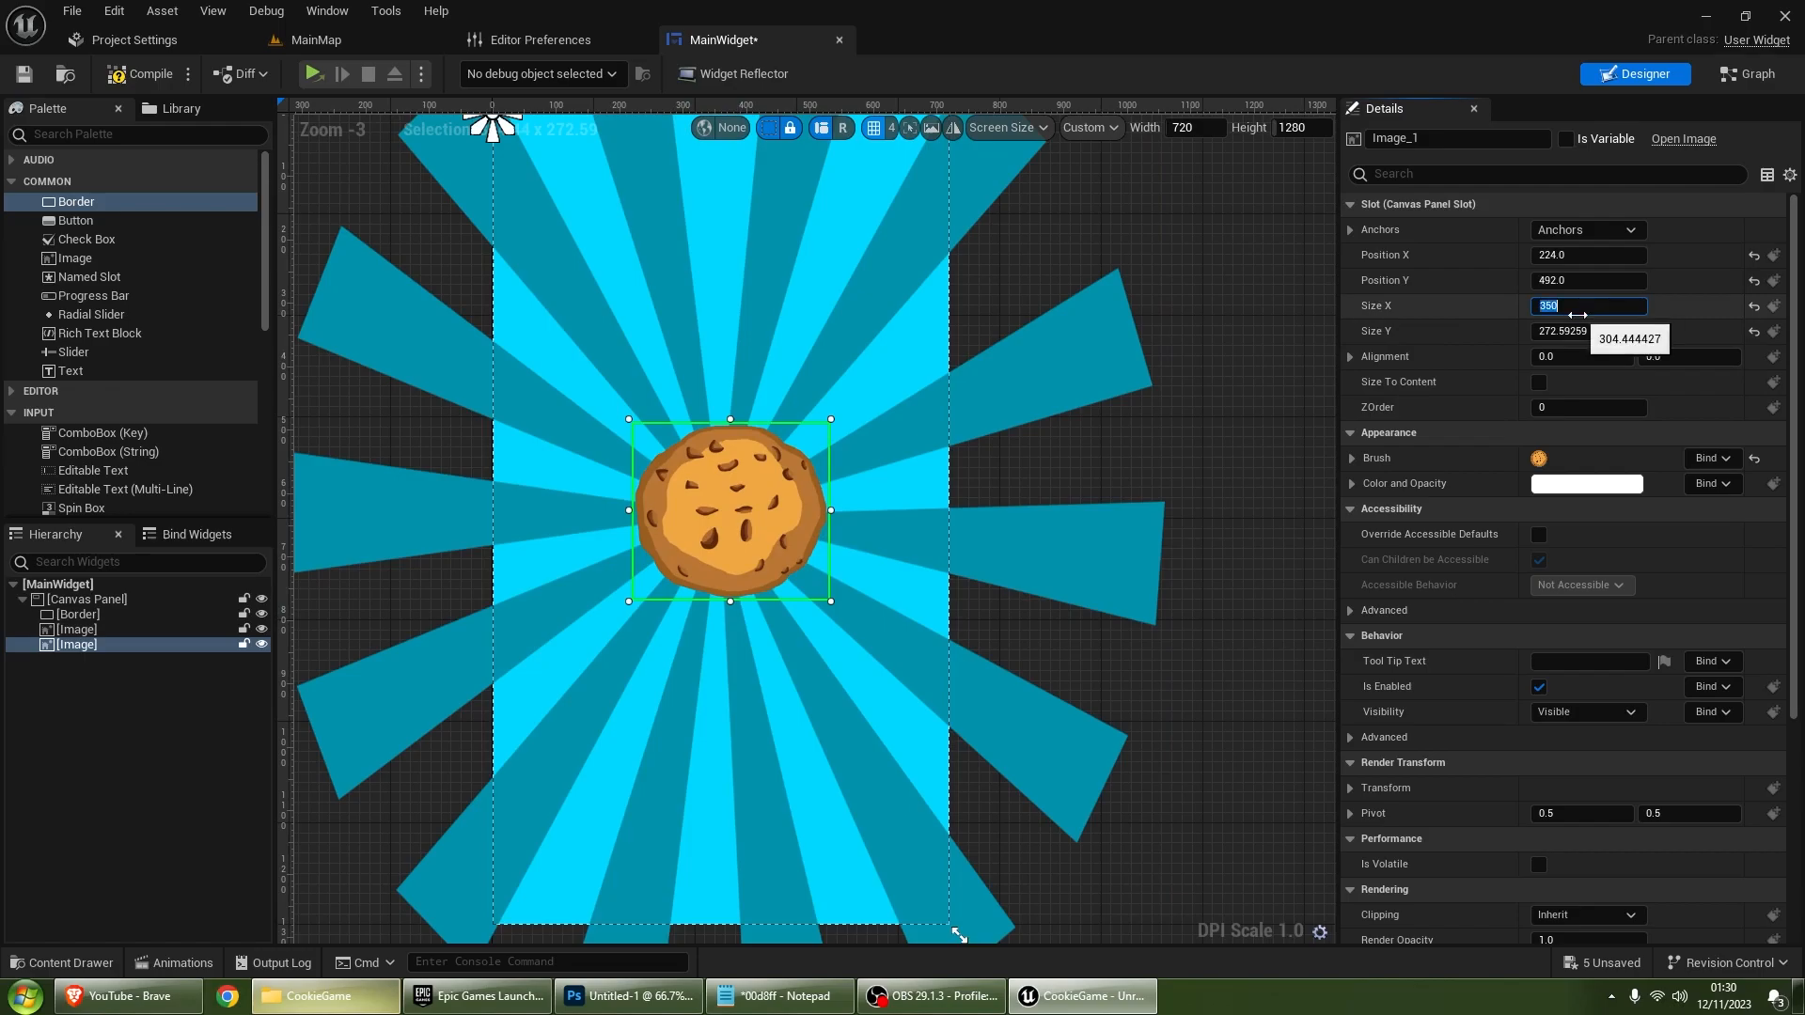
# Step: Set the cookie image's size to 350 by 350
pyautogui.press('Tab')
pyautogui.write('350')
pyautogui.press('Return')
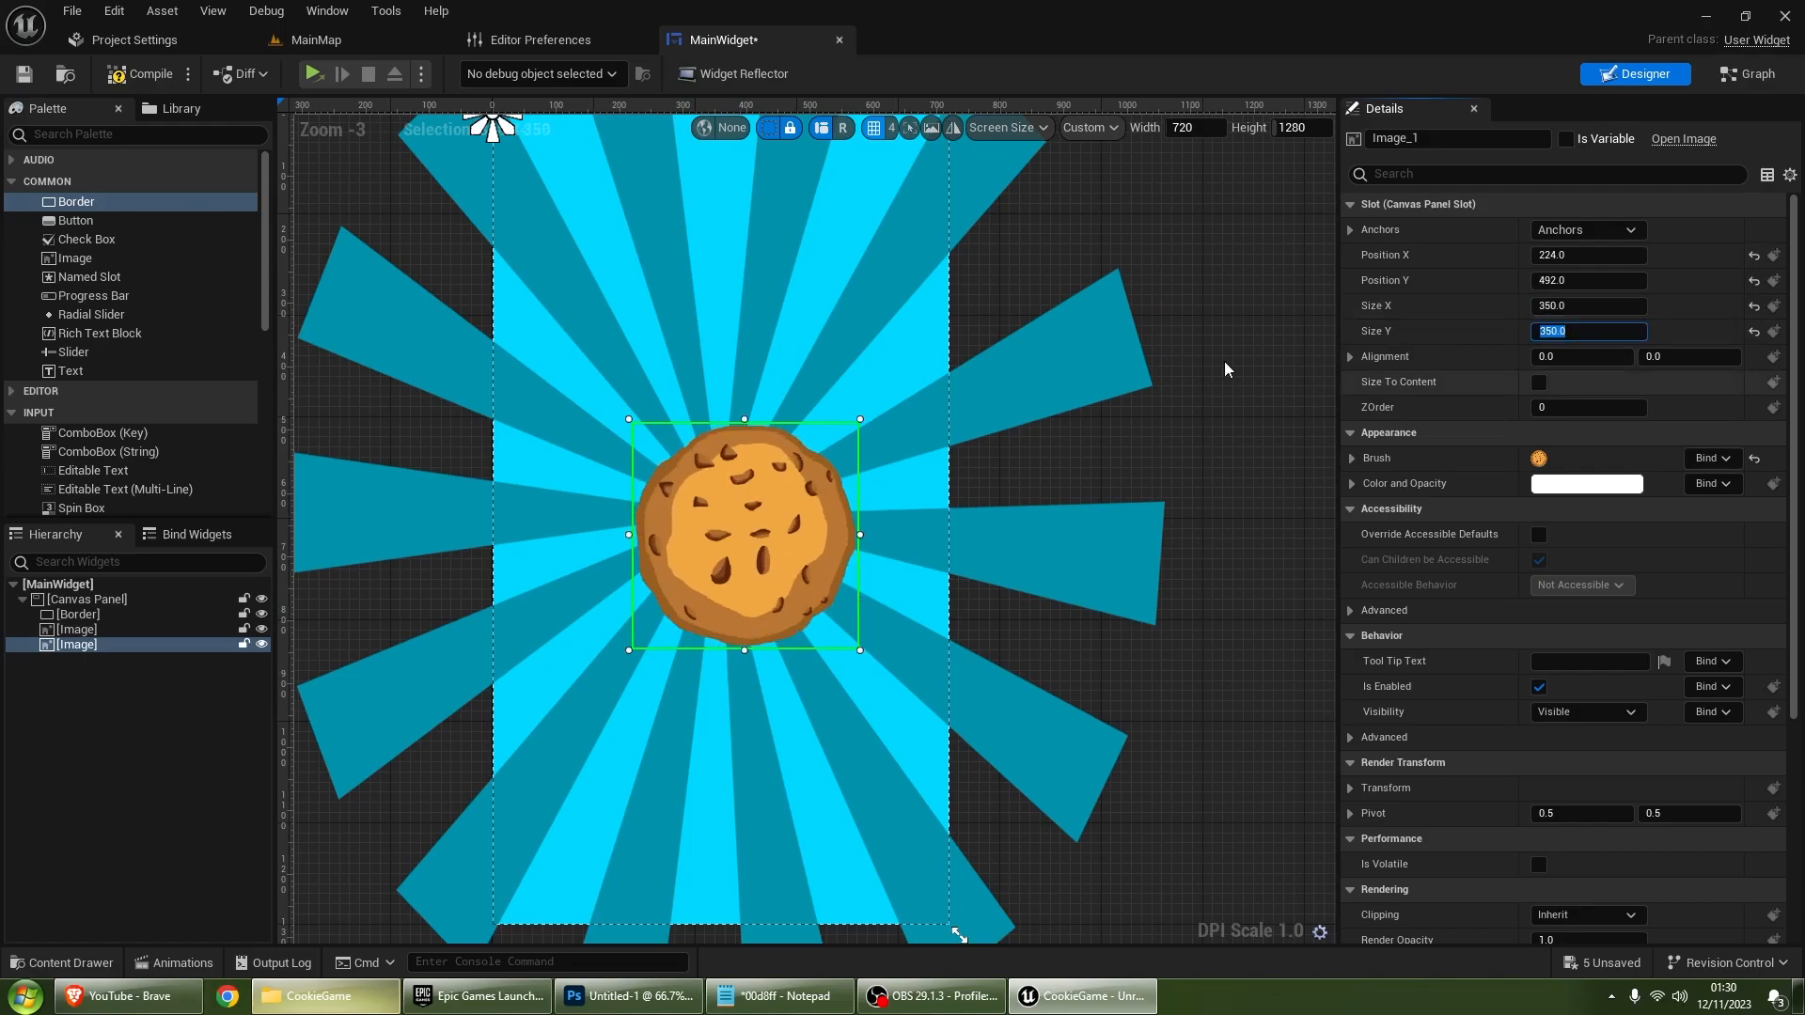
# Step: Anchor the cookie image to the canvas centre and set its Position X and Position Y to -175
pyautogui.click(1586, 230)
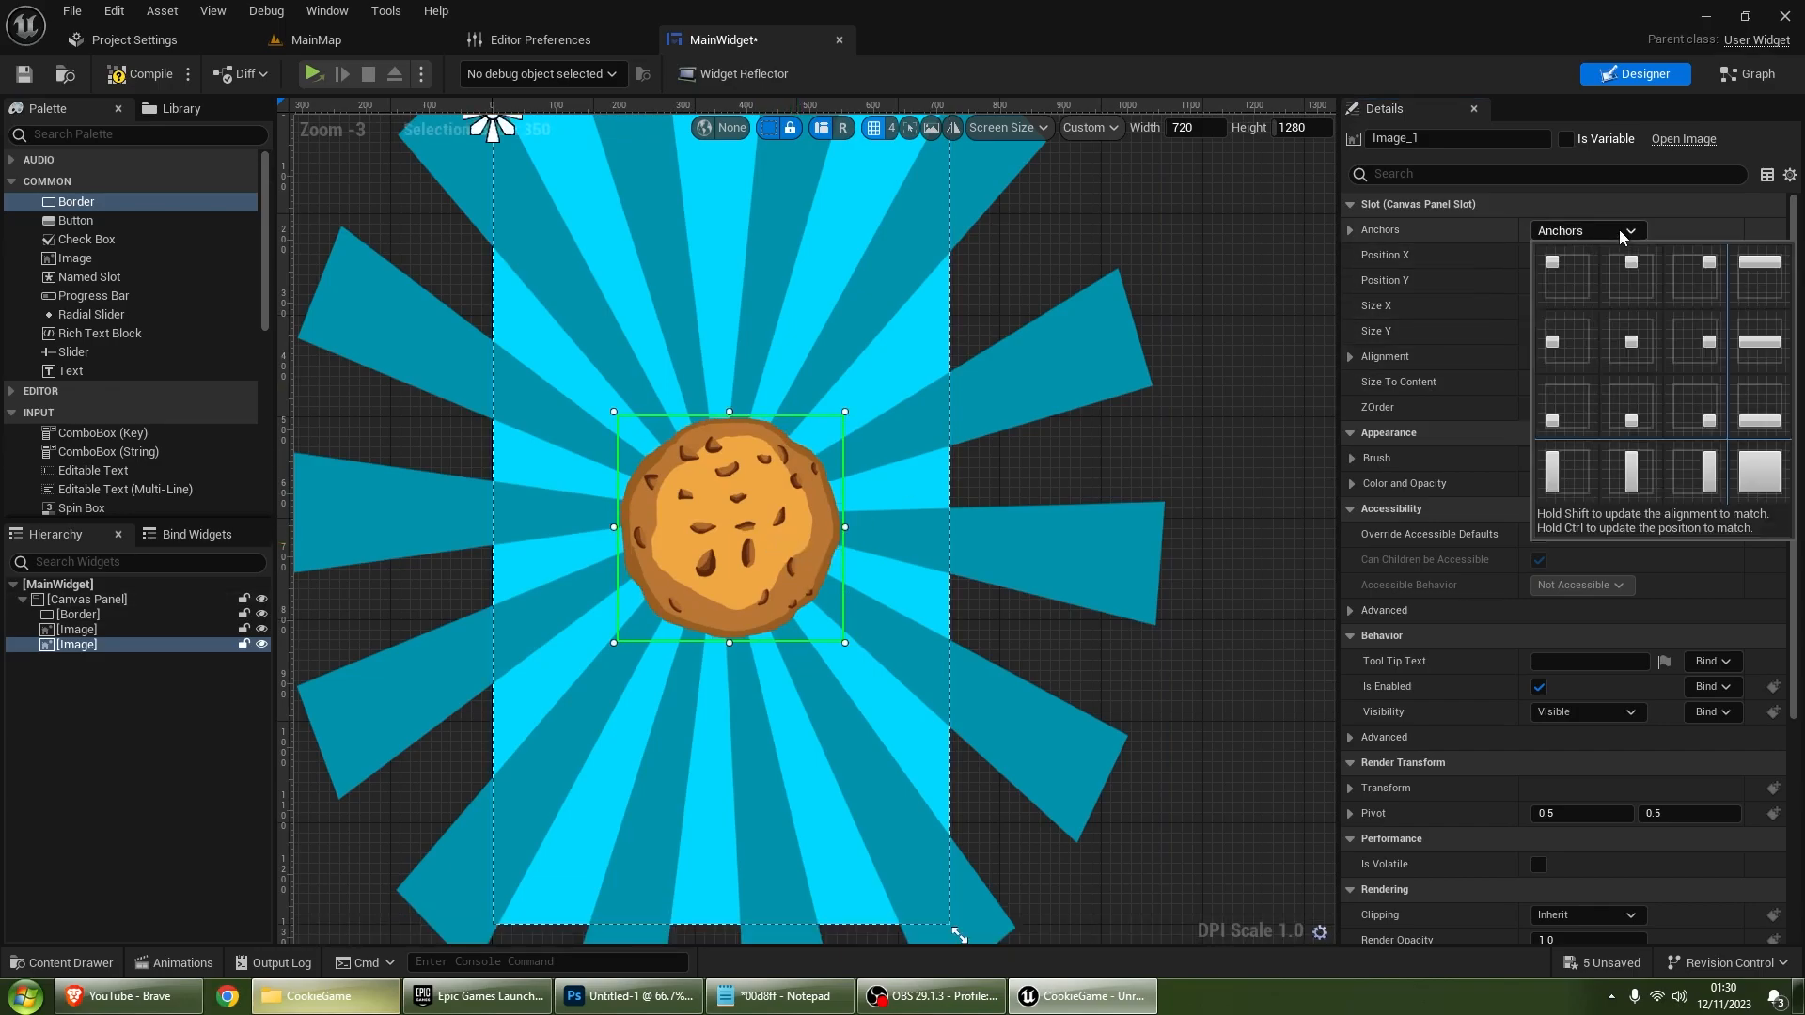
pyautogui.click(1630, 341)
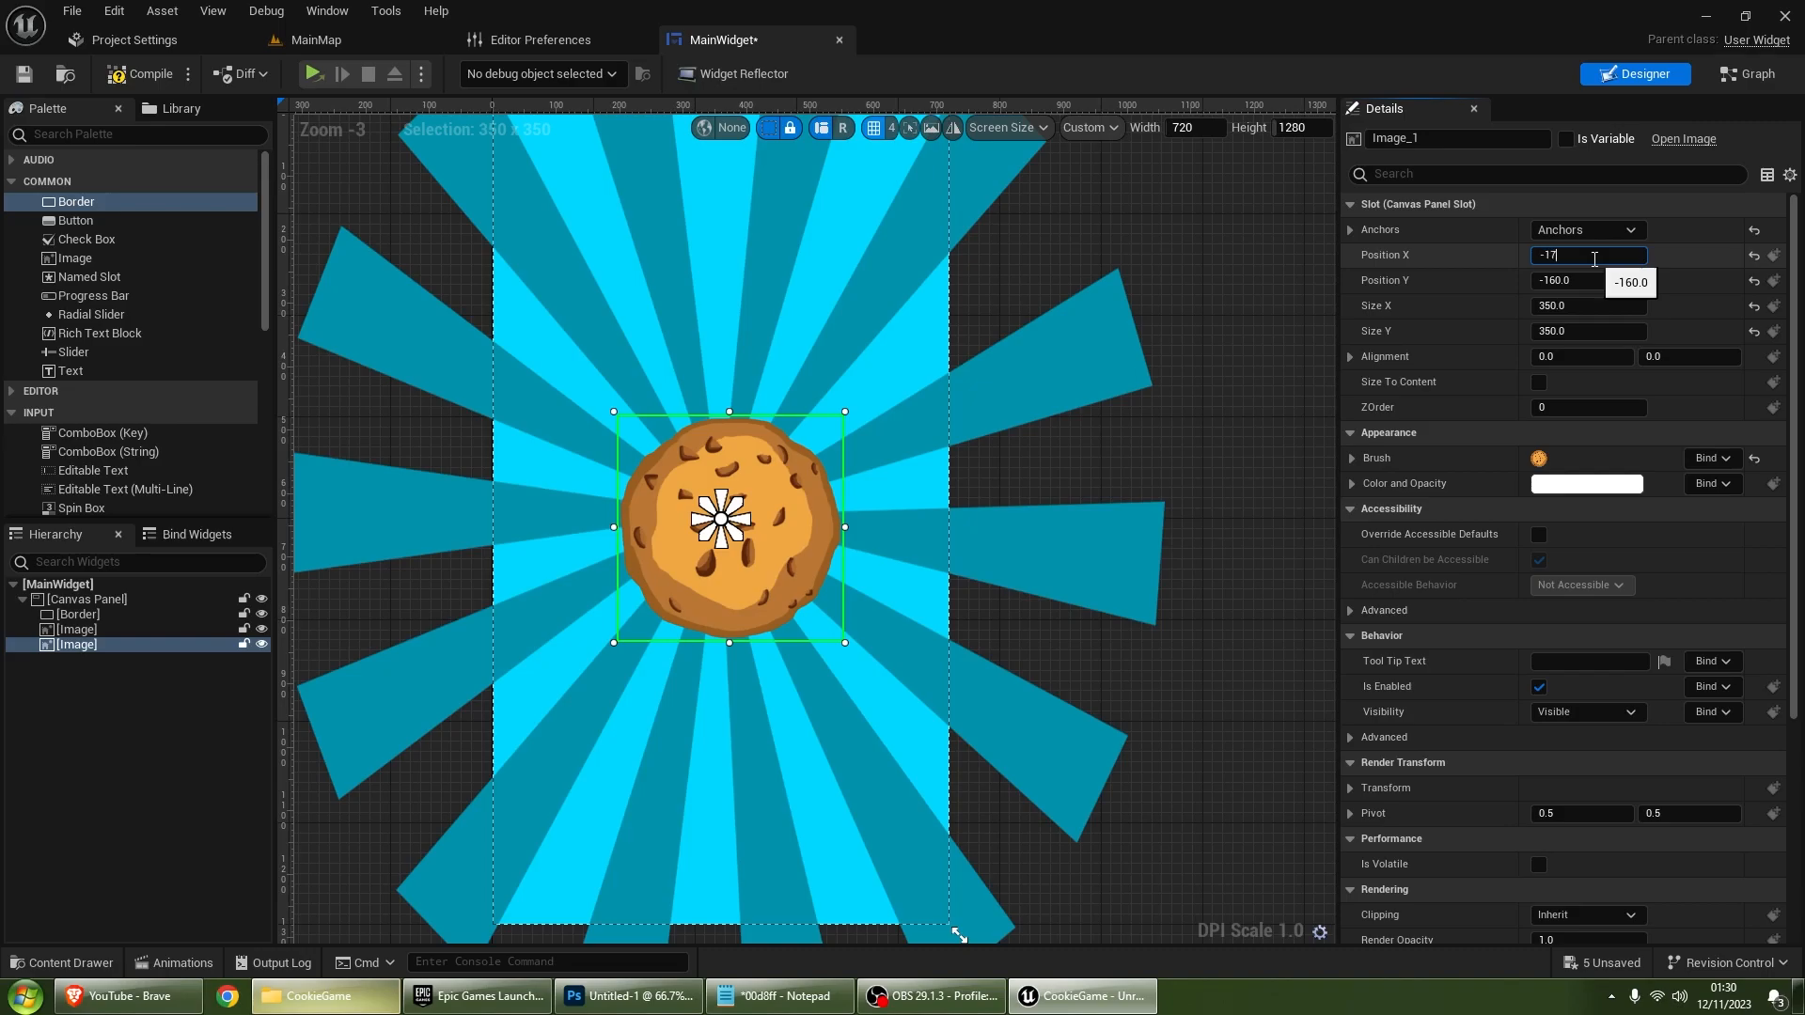
pyautogui.click(1596, 280)
pyautogui.write('-175')
pyautogui.press('Return')
pyautogui.click(1250, 352)
pyautogui.scroll(-2, 1107, 423)
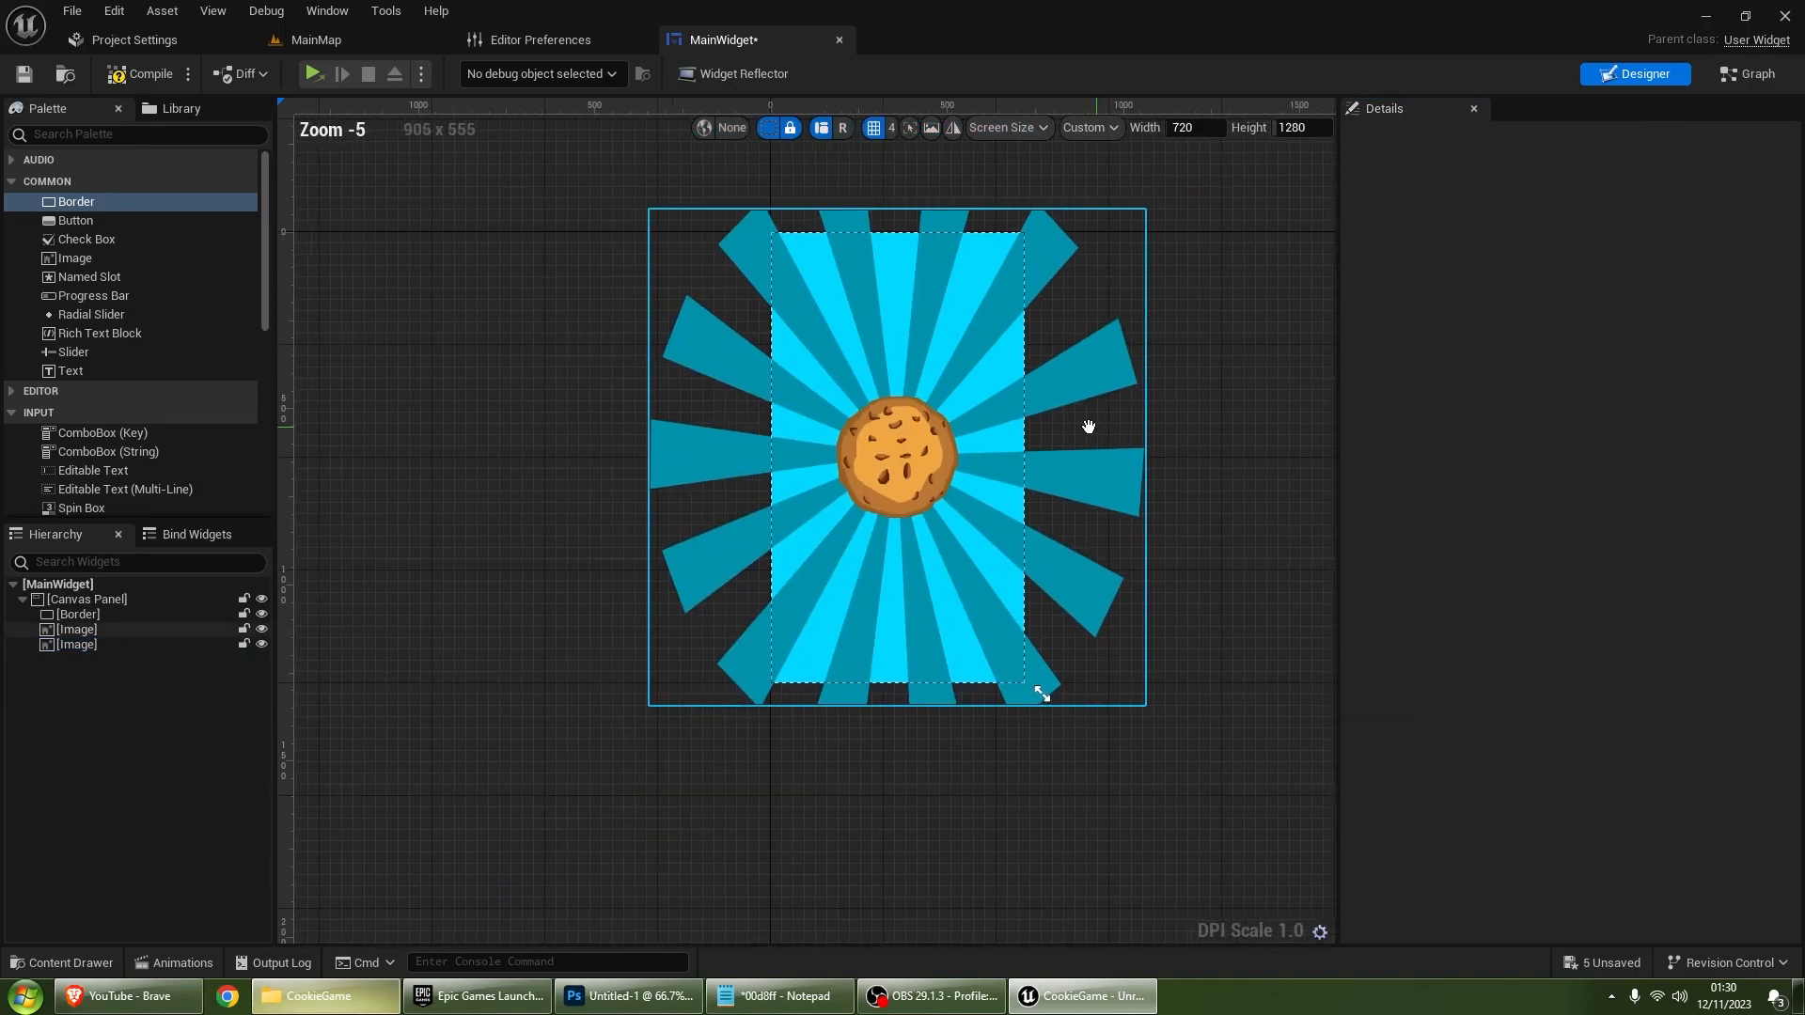
pyautogui.scroll(2, 1007, 423)
pyautogui.click(1216, 440)
pyautogui.scroll(1, 1081, 453)
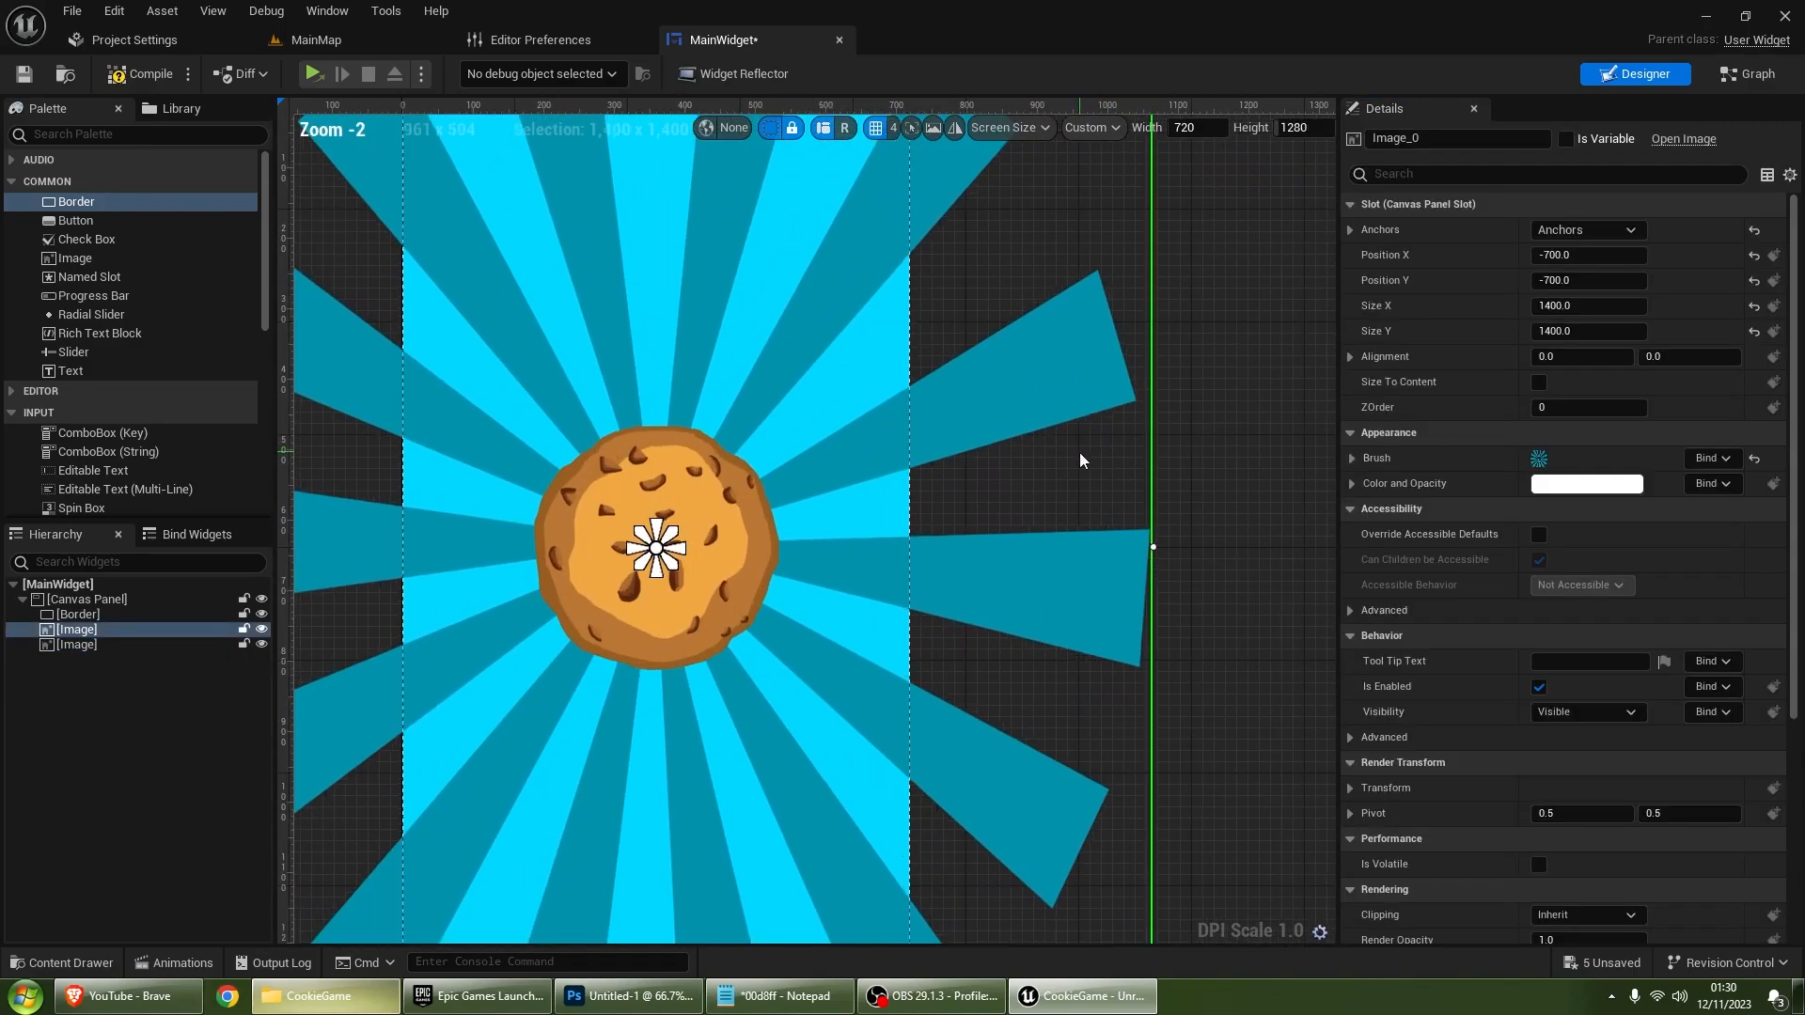
pyautogui.scroll(-2, 987, 442)
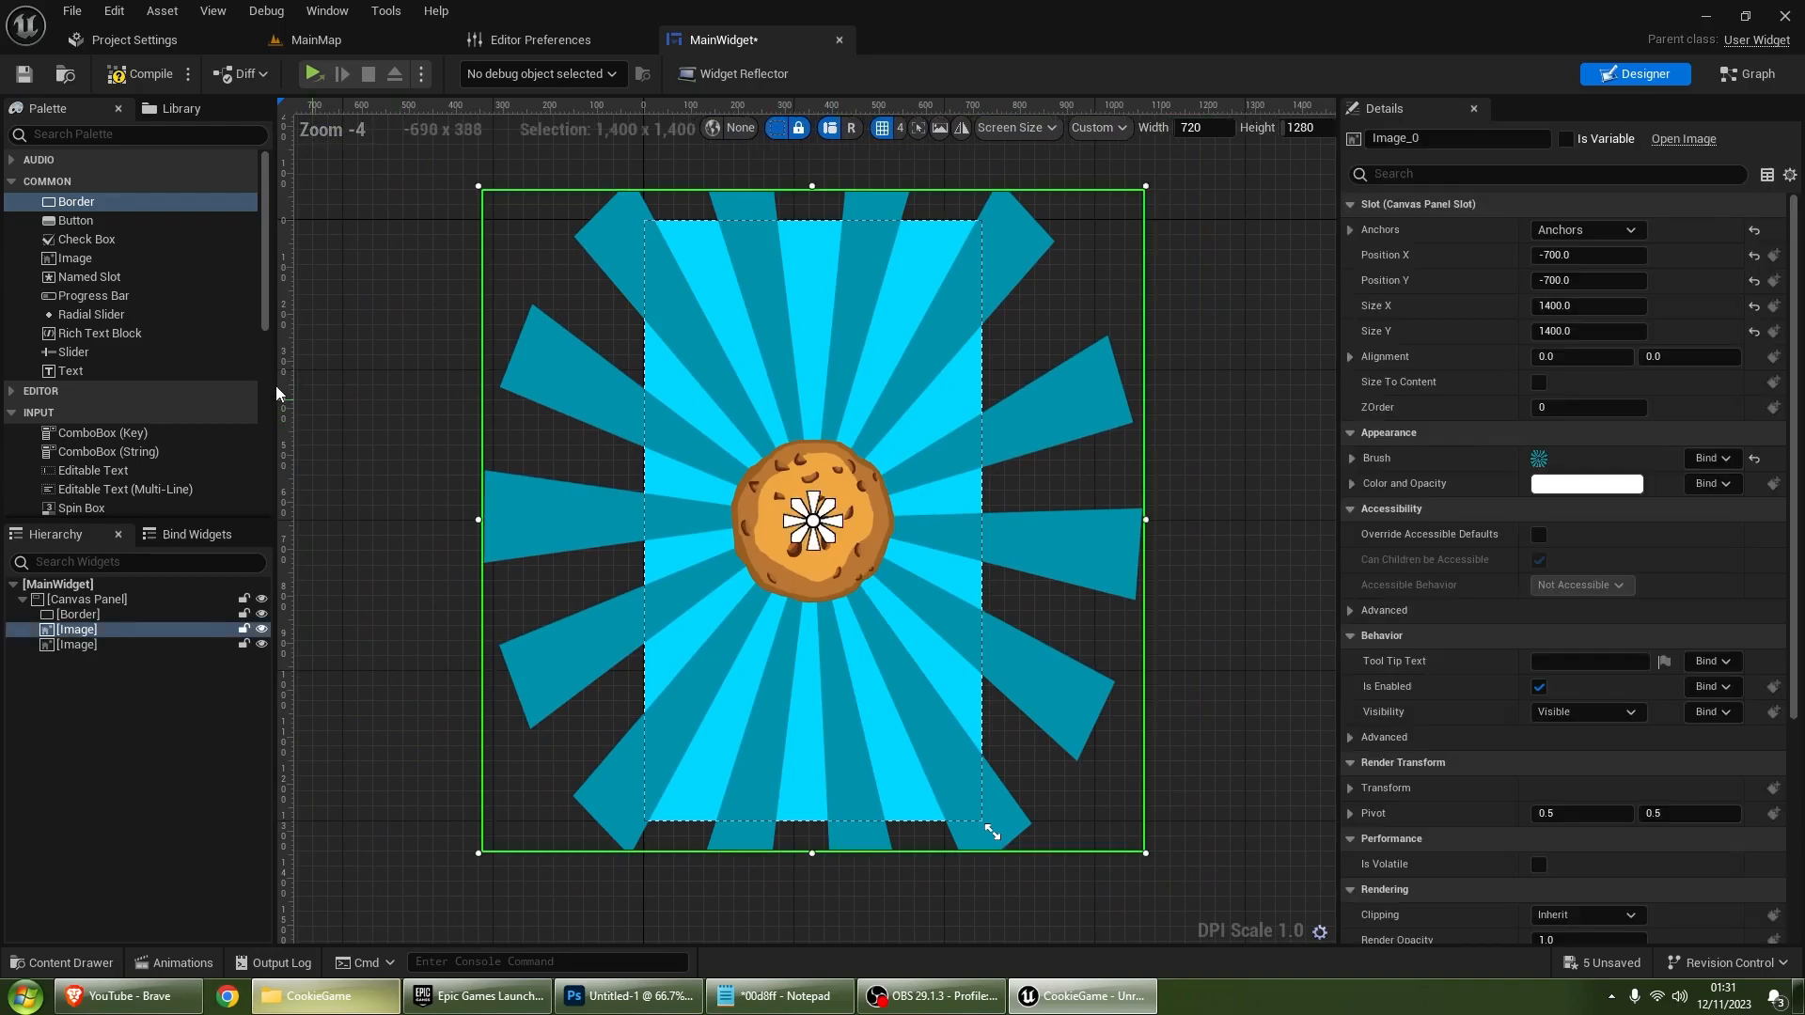
# Step: Add a text block to the canvas above the cookie, about 298 by 72 at position 256, 216
pyautogui.moveTo(77, 374); pyautogui.dragTo(105, 599)
pyautogui.click(99, 660)
pyautogui.moveTo(692, 329); pyautogui.dragTo(684, 380, button='right')
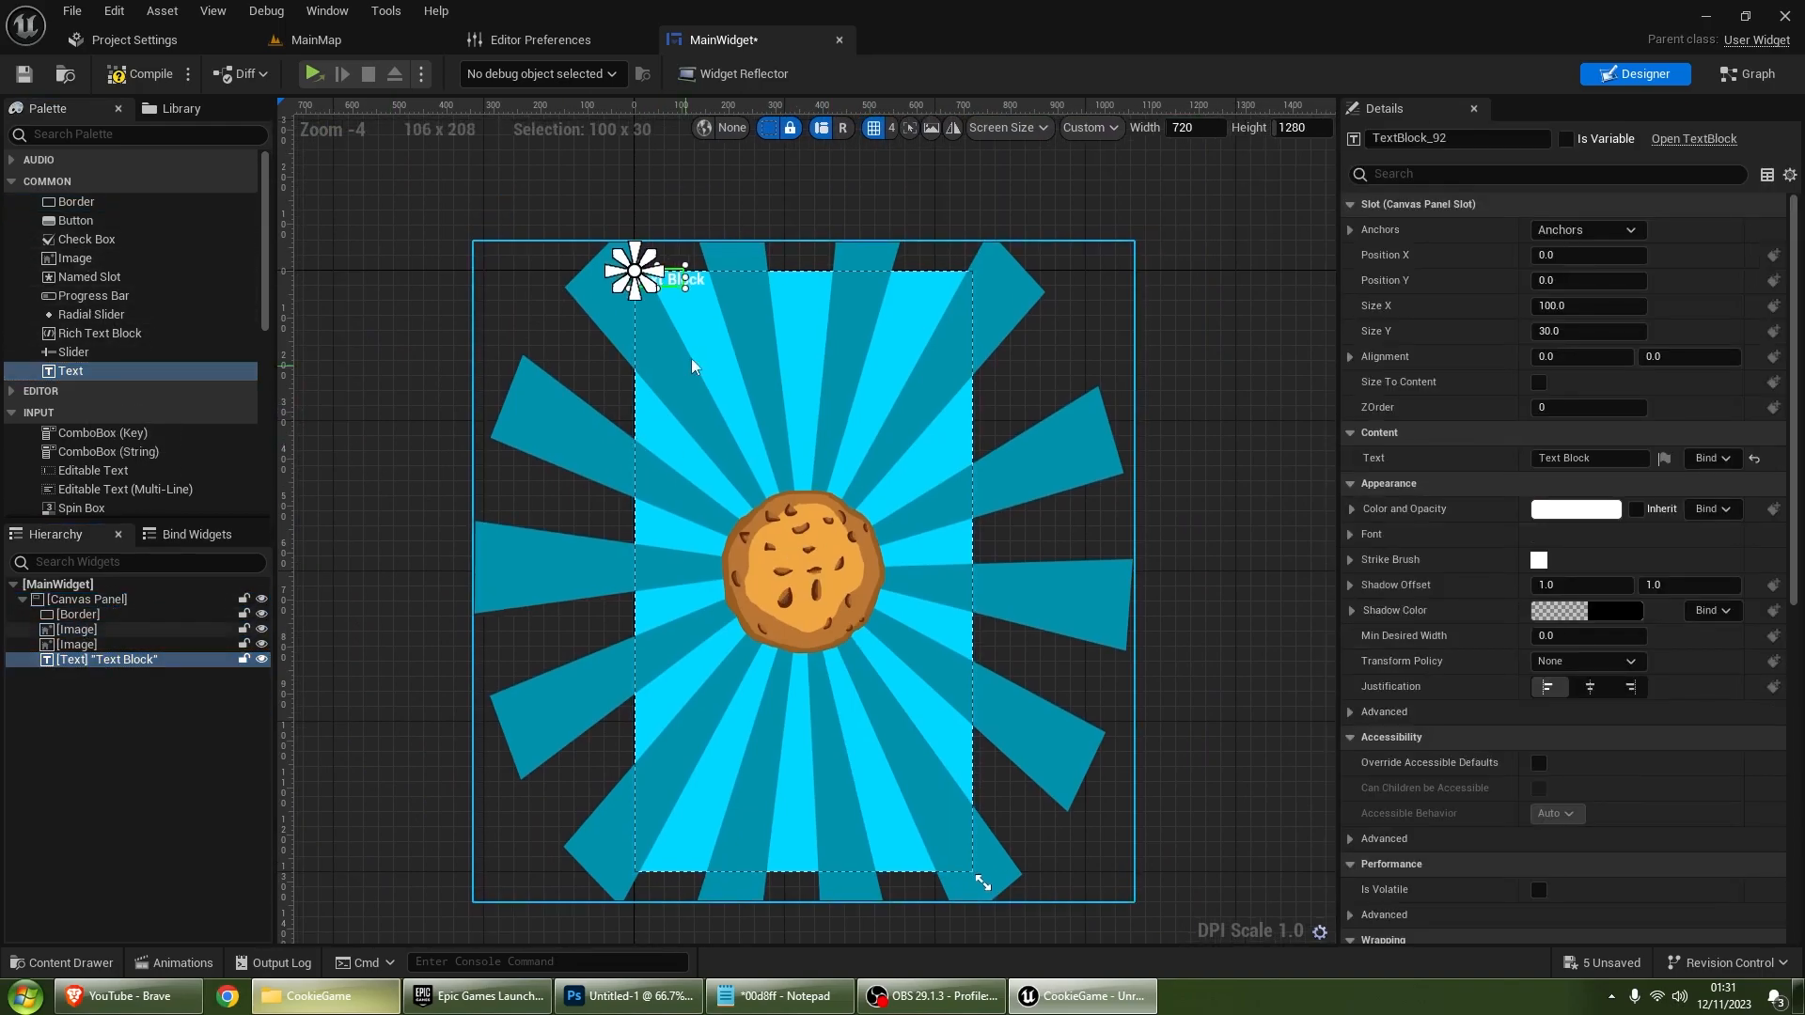
pyautogui.moveTo(658, 274); pyautogui.dragTo(832, 400)
pyautogui.scroll(2, 1082, 449)
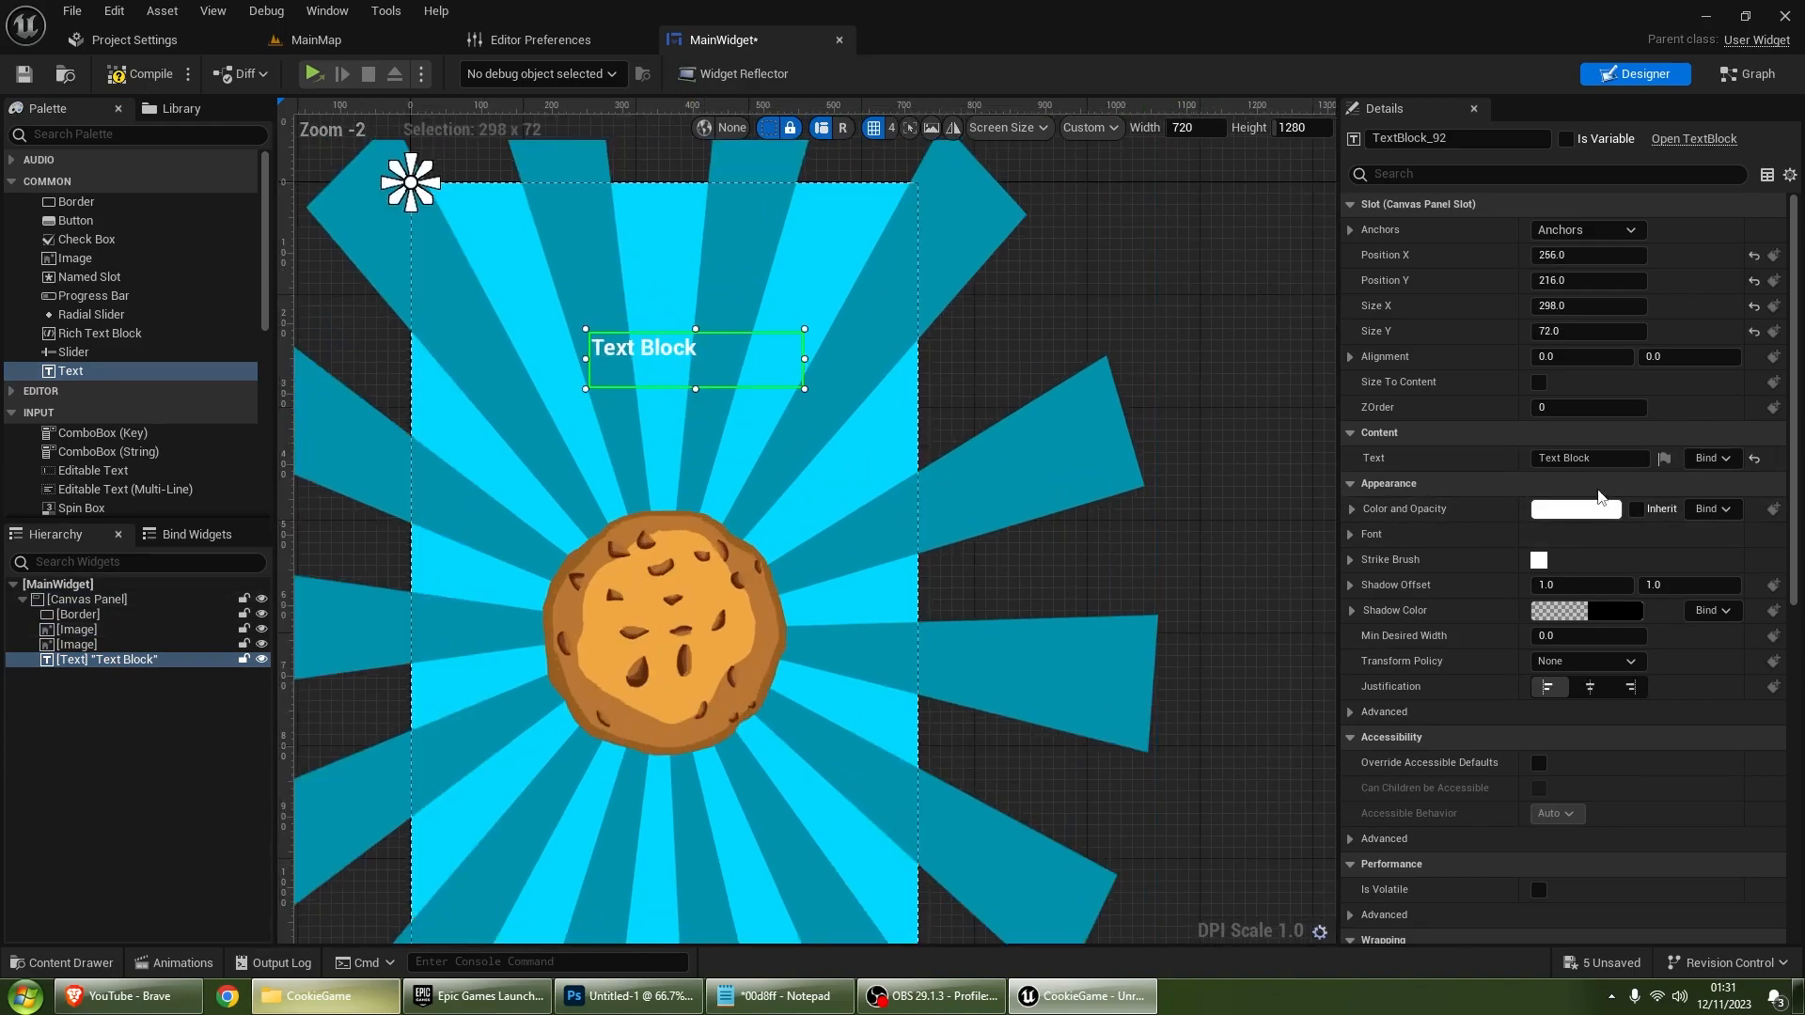
# Step: Centre-justify the text block and set its font size to 80
pyautogui.click(1589, 686)
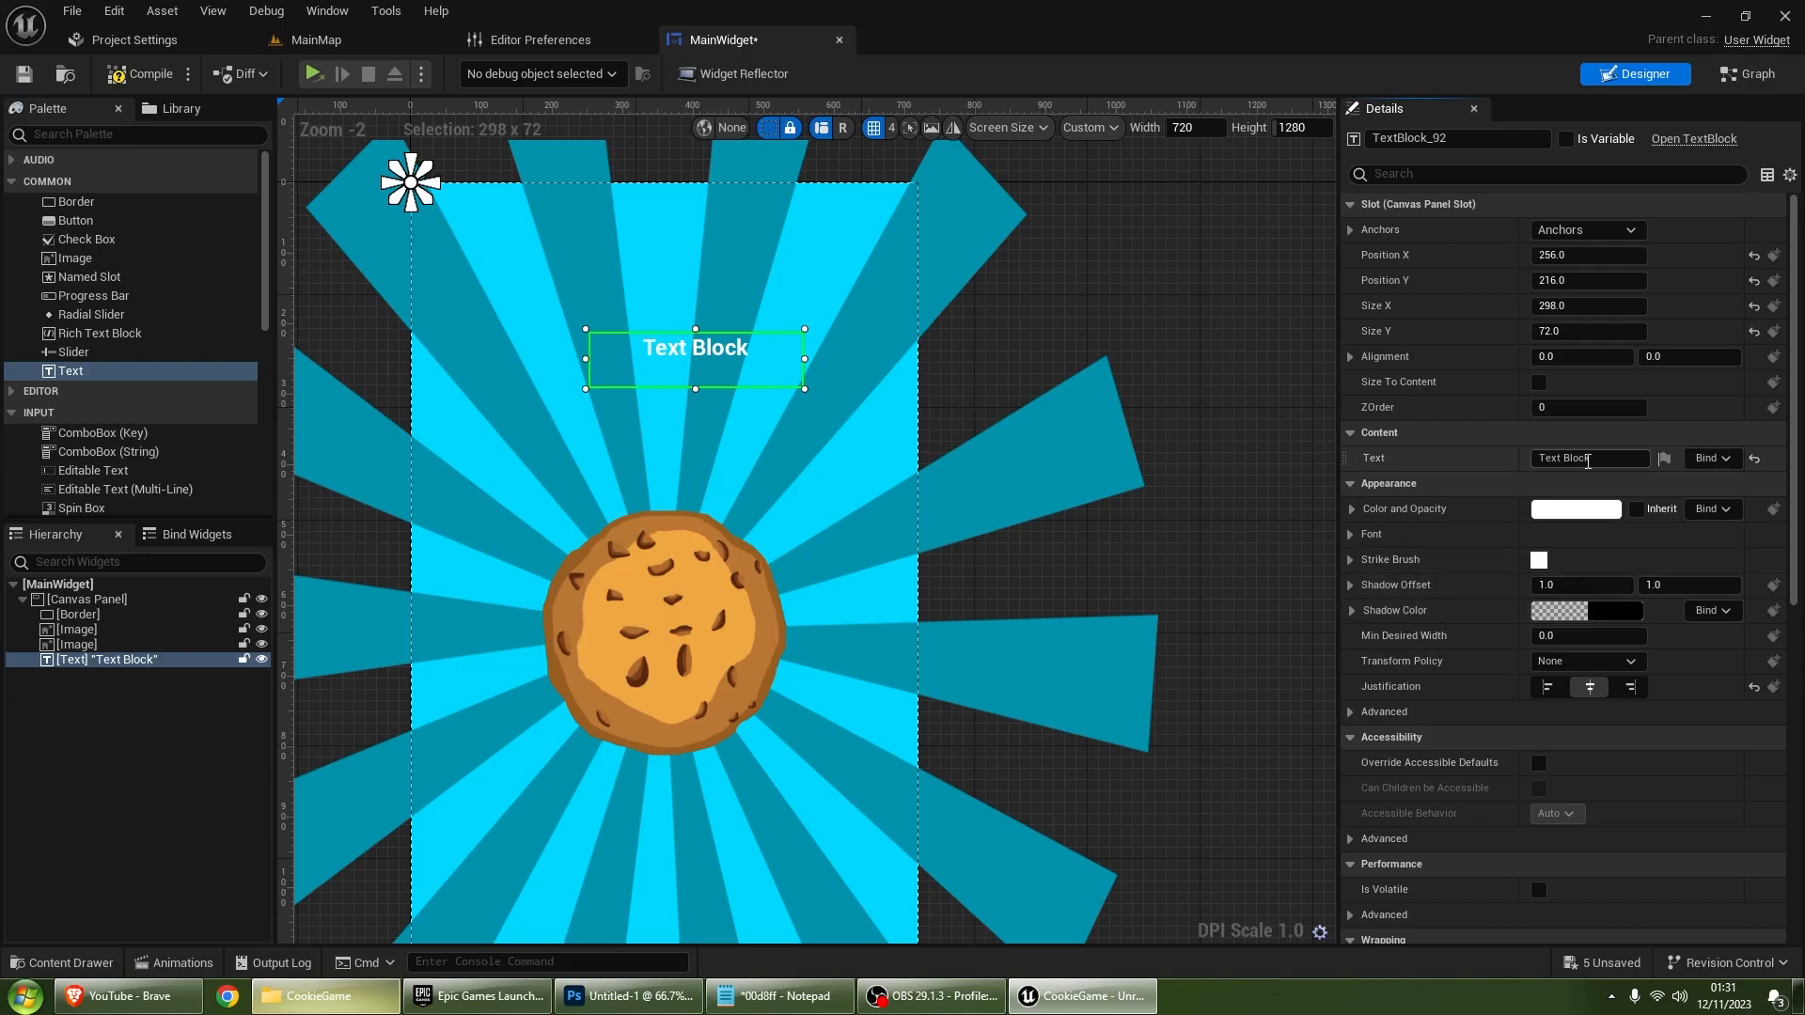
pyautogui.click(1361, 535)
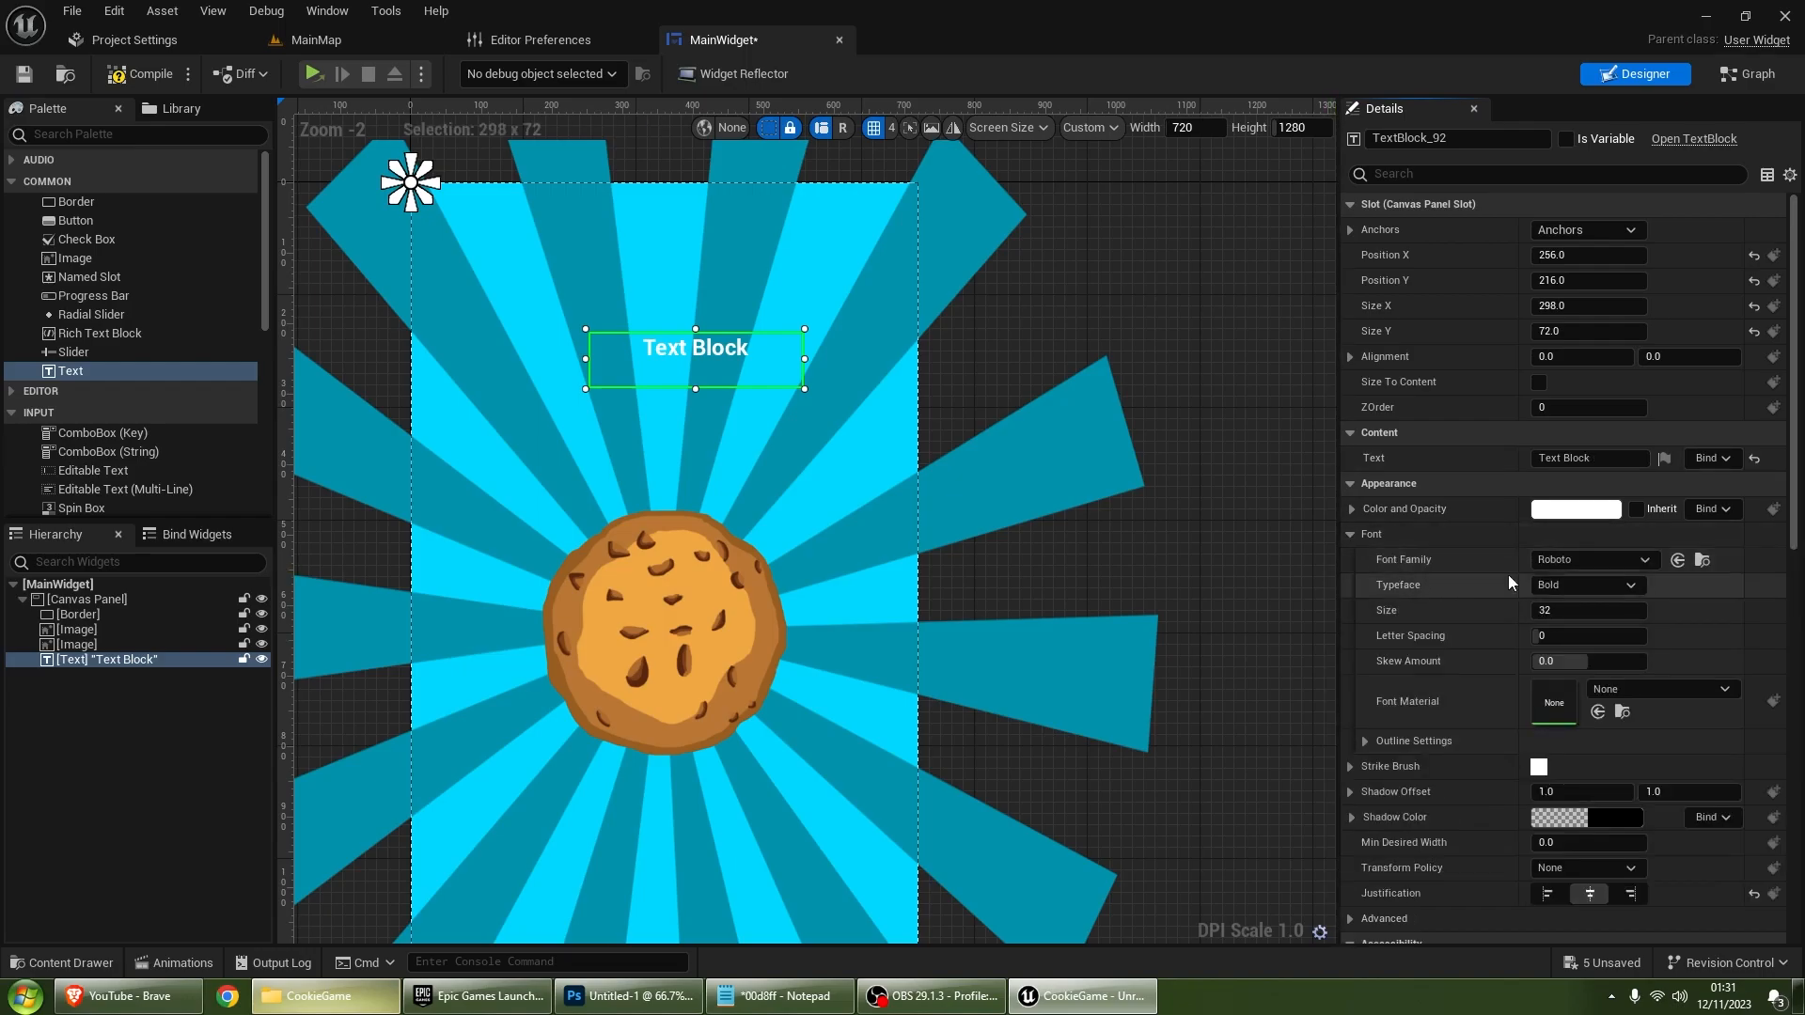
pyautogui.click(1582, 618)
pyautogui.write('6')
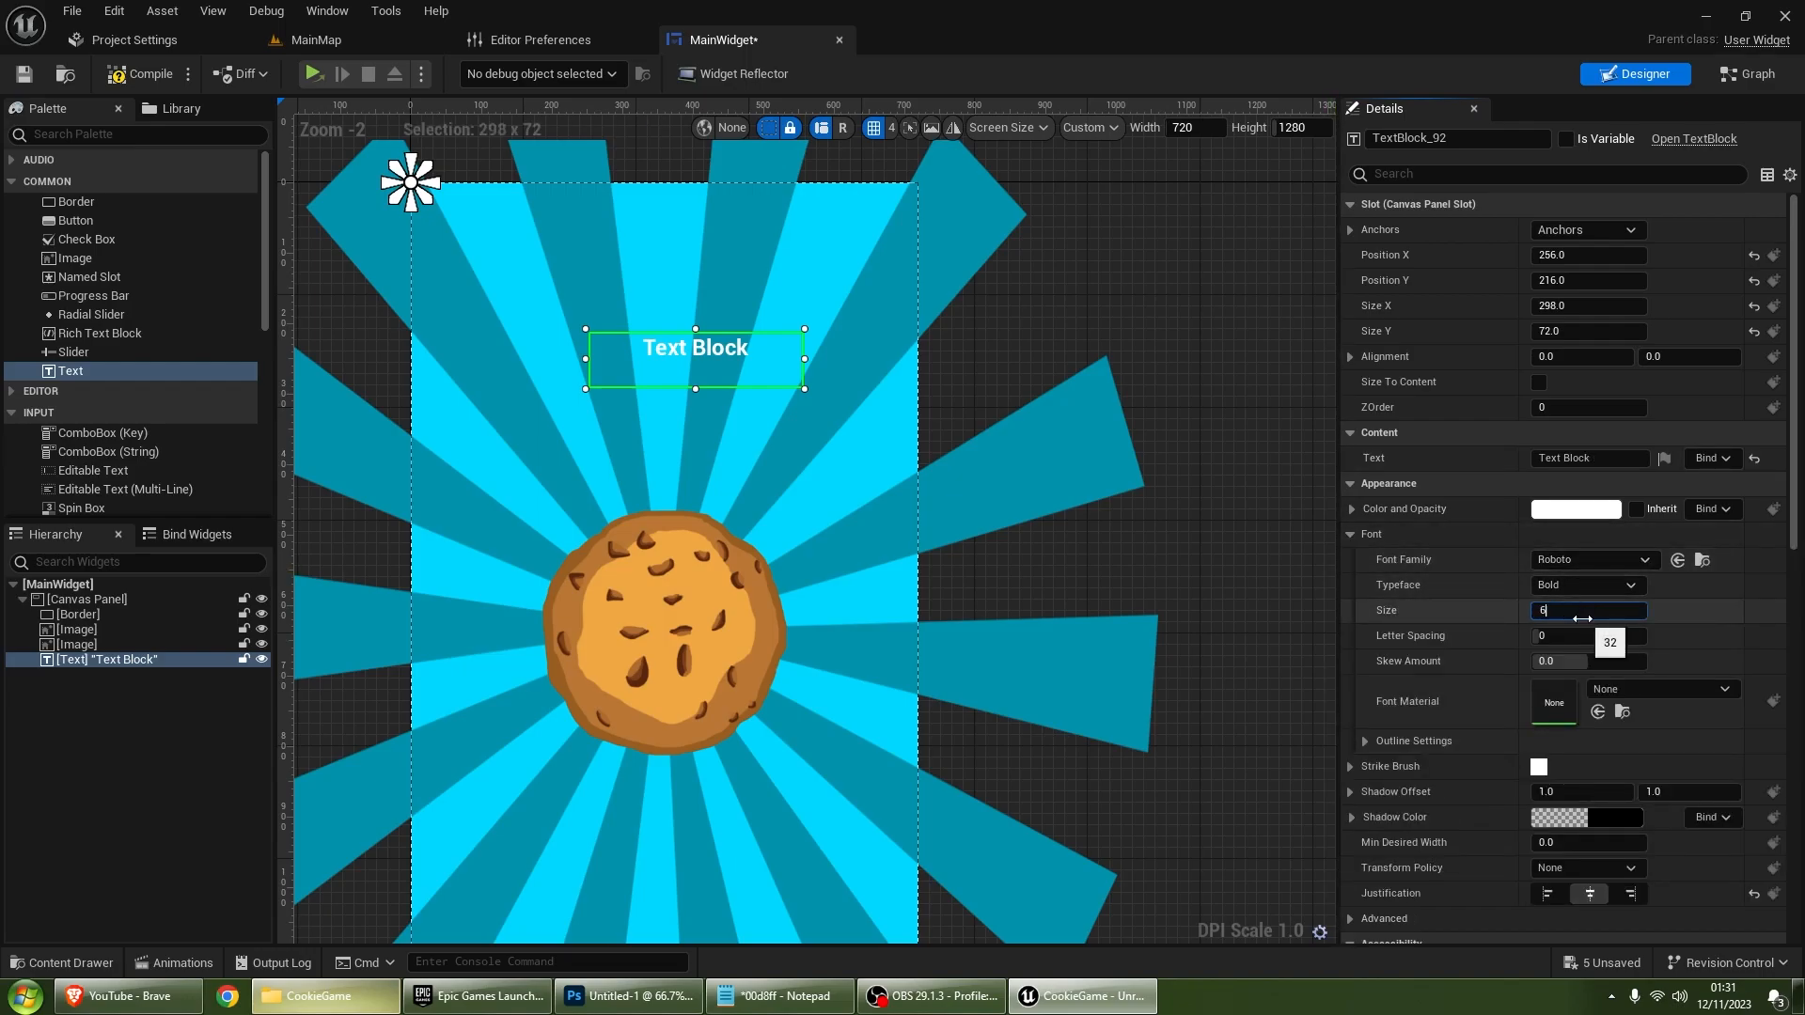
pyautogui.write('0')
pyautogui.press('Return')
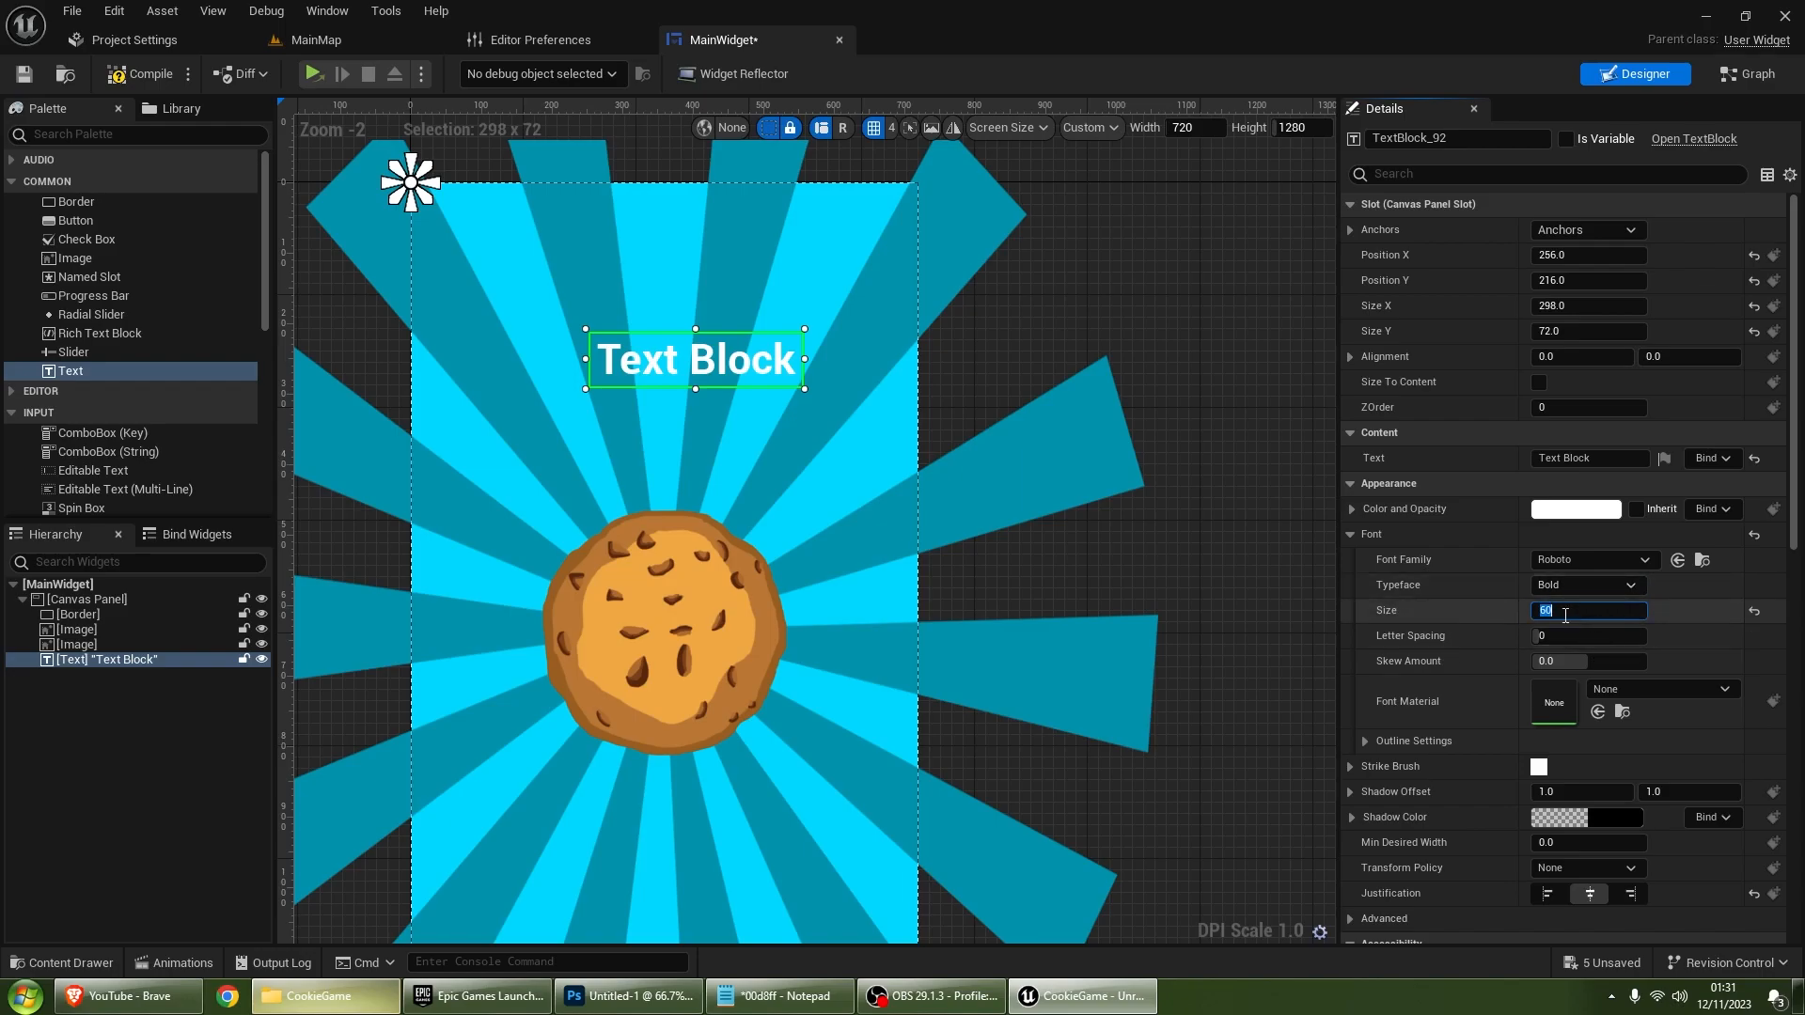
pyautogui.write('80')
pyautogui.press('Return')
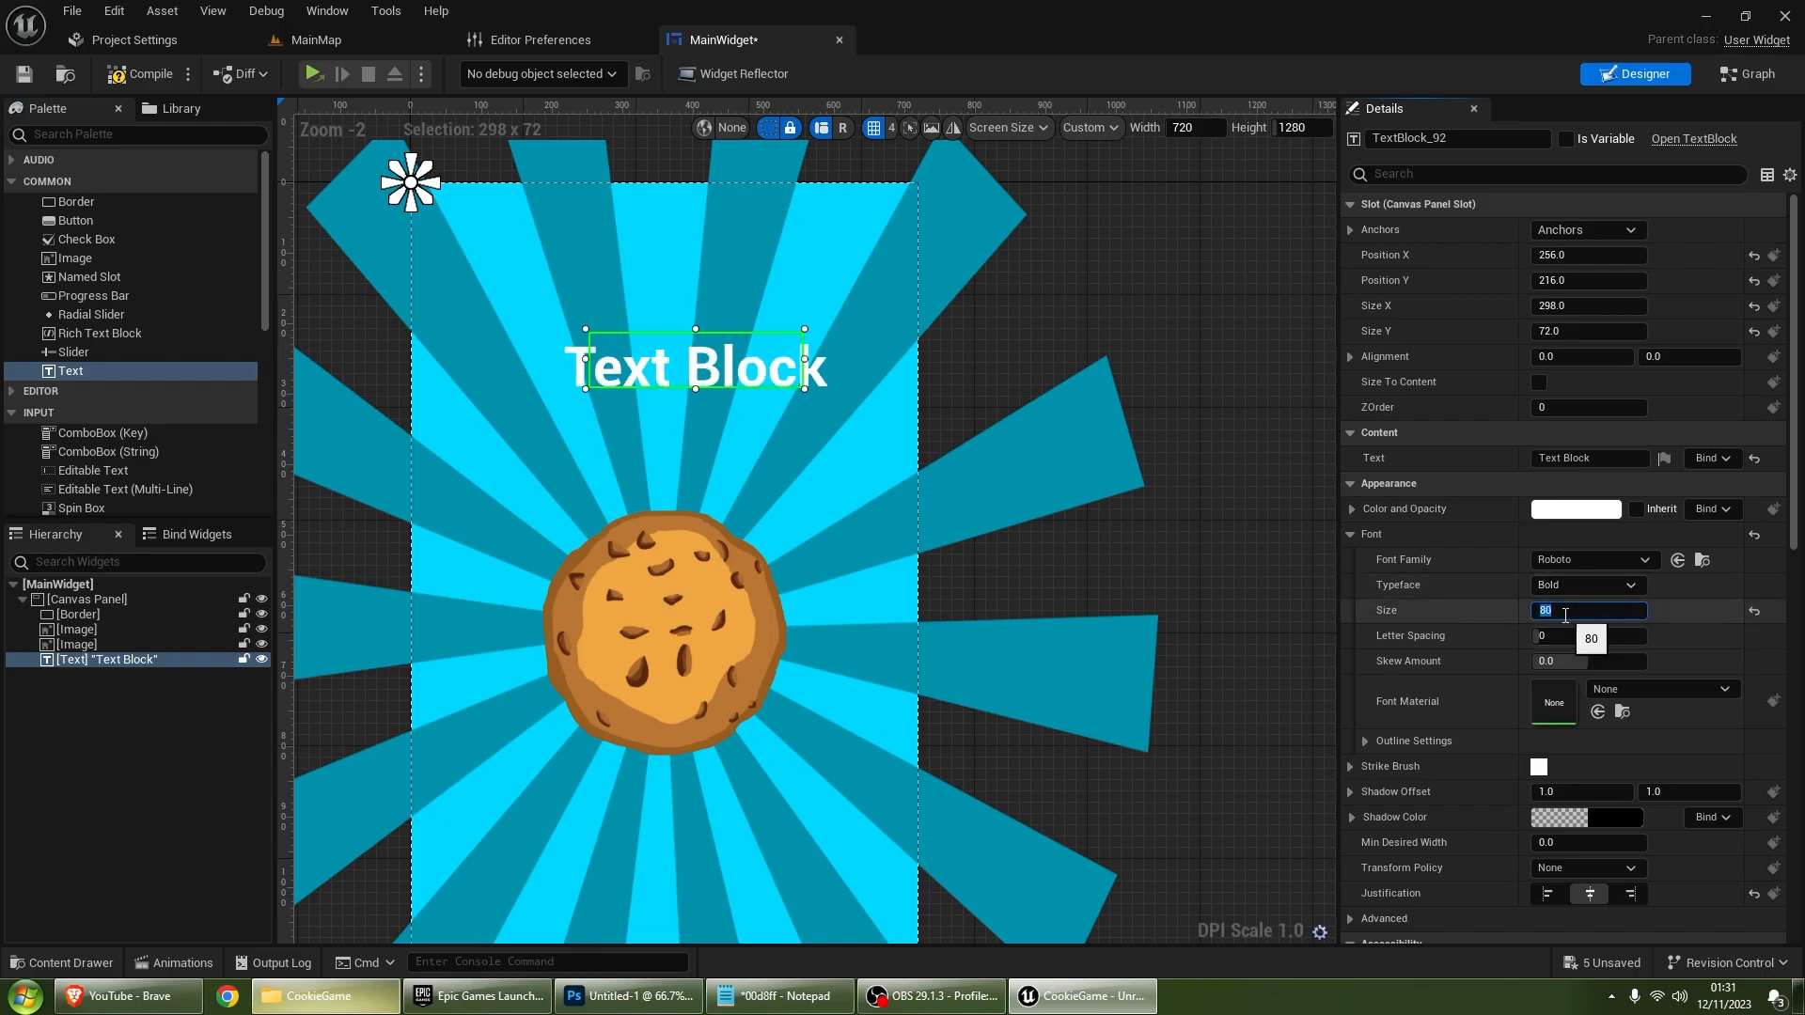
# Step: Change the text block's font family to MouldyCheeseRegular-WyMWG_Font and shift the text closer to the canvas's vertical centre line
pyautogui.click(1587, 515)
pyautogui.click(1561, 493)
pyautogui.scroll(-1, 1578, 618)
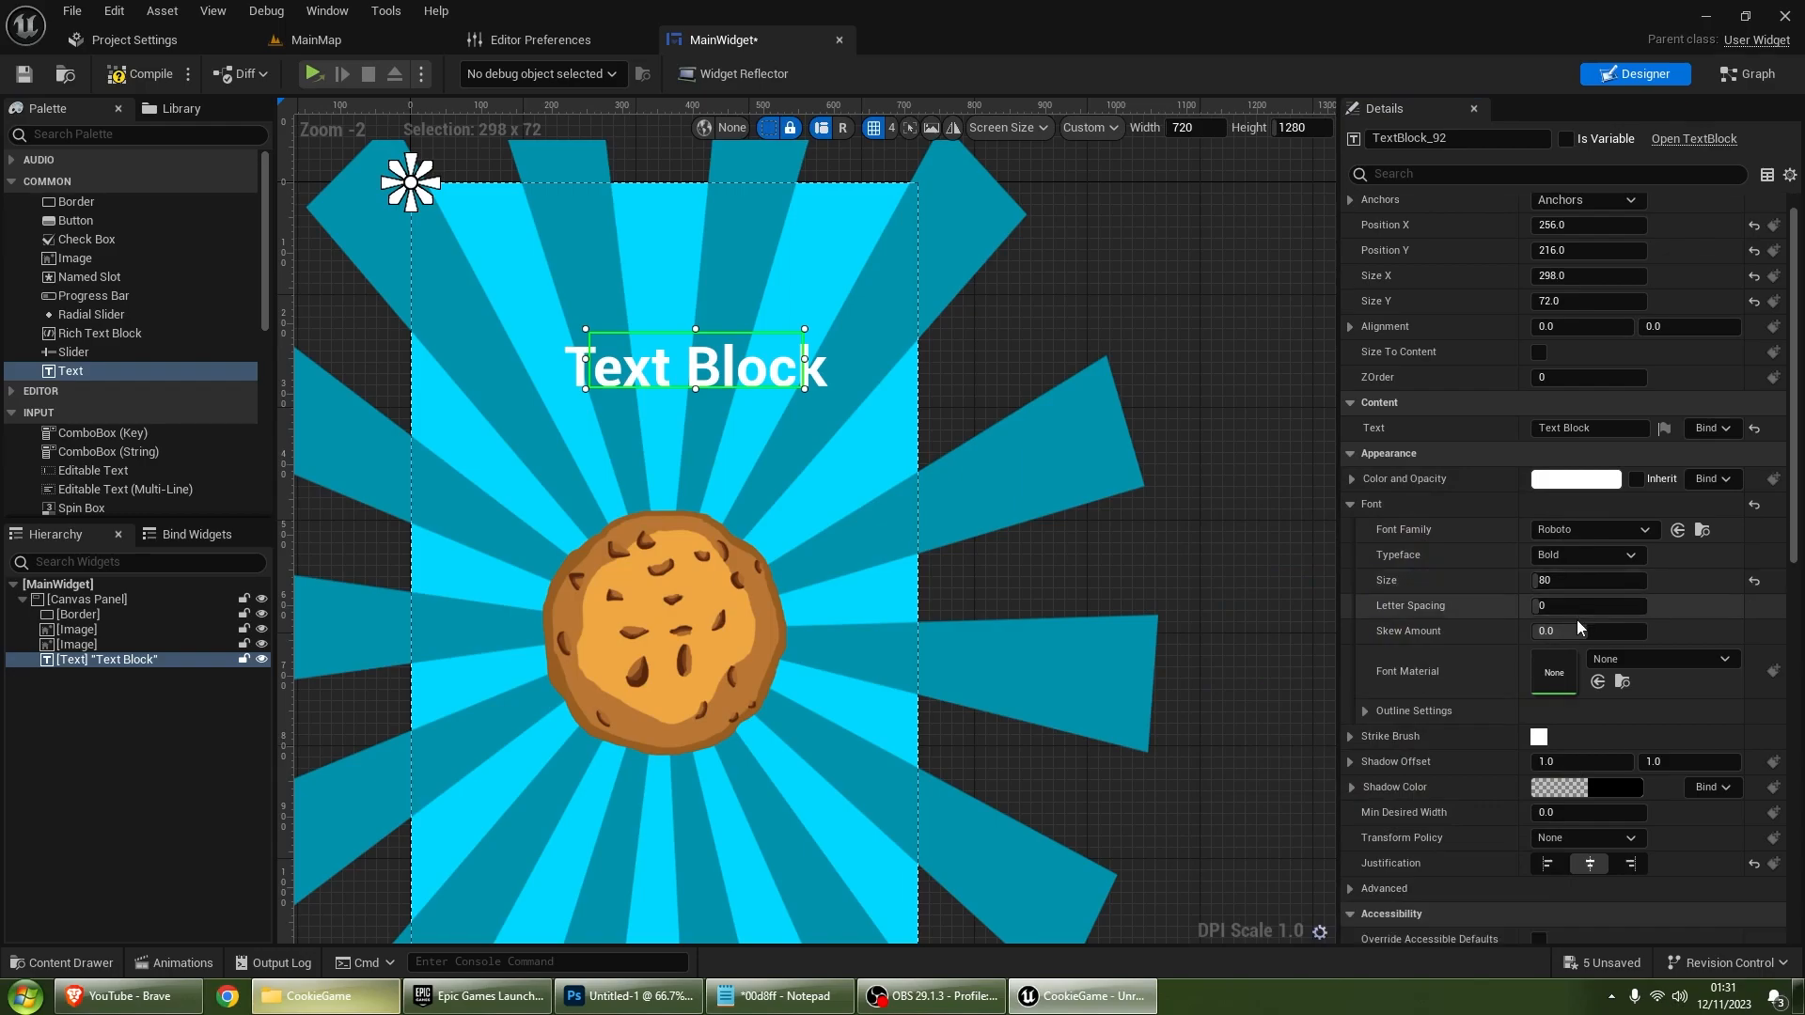
pyautogui.click(1621, 658)
pyautogui.click(1622, 658)
pyautogui.click(1572, 558)
pyautogui.click(1575, 529)
pyautogui.click(1575, 529)
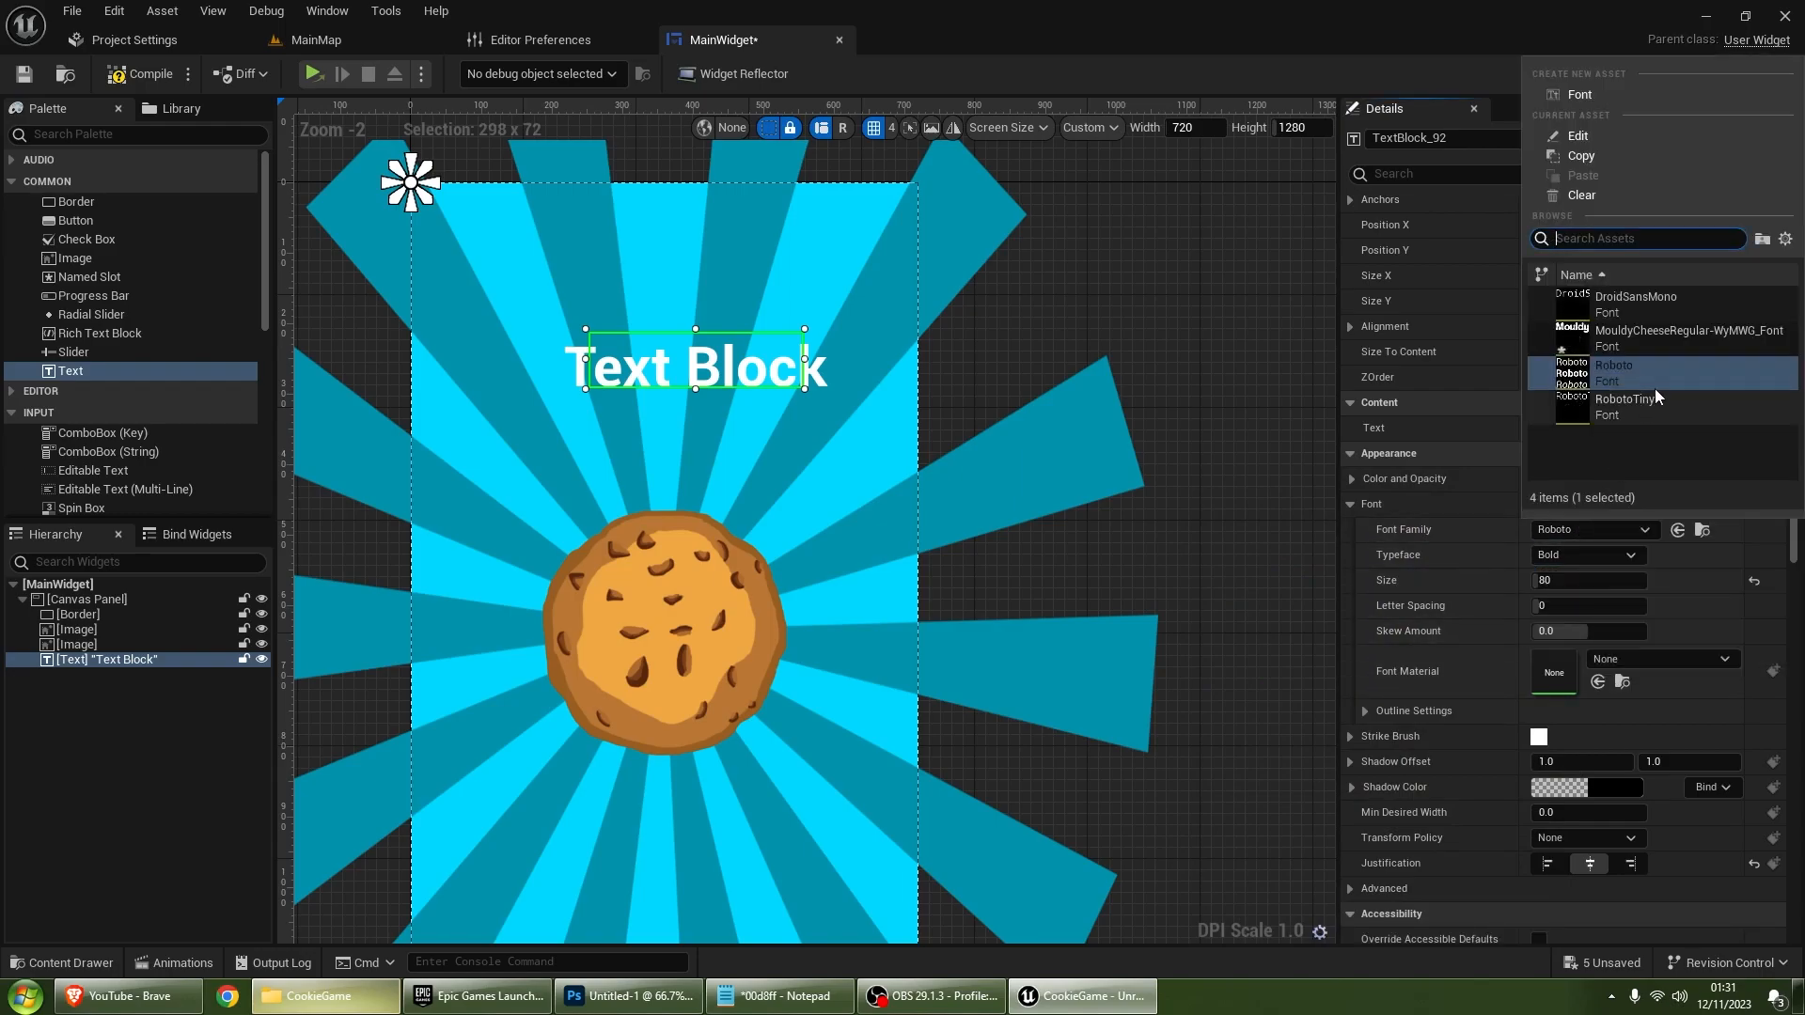
pyautogui.click(1628, 331)
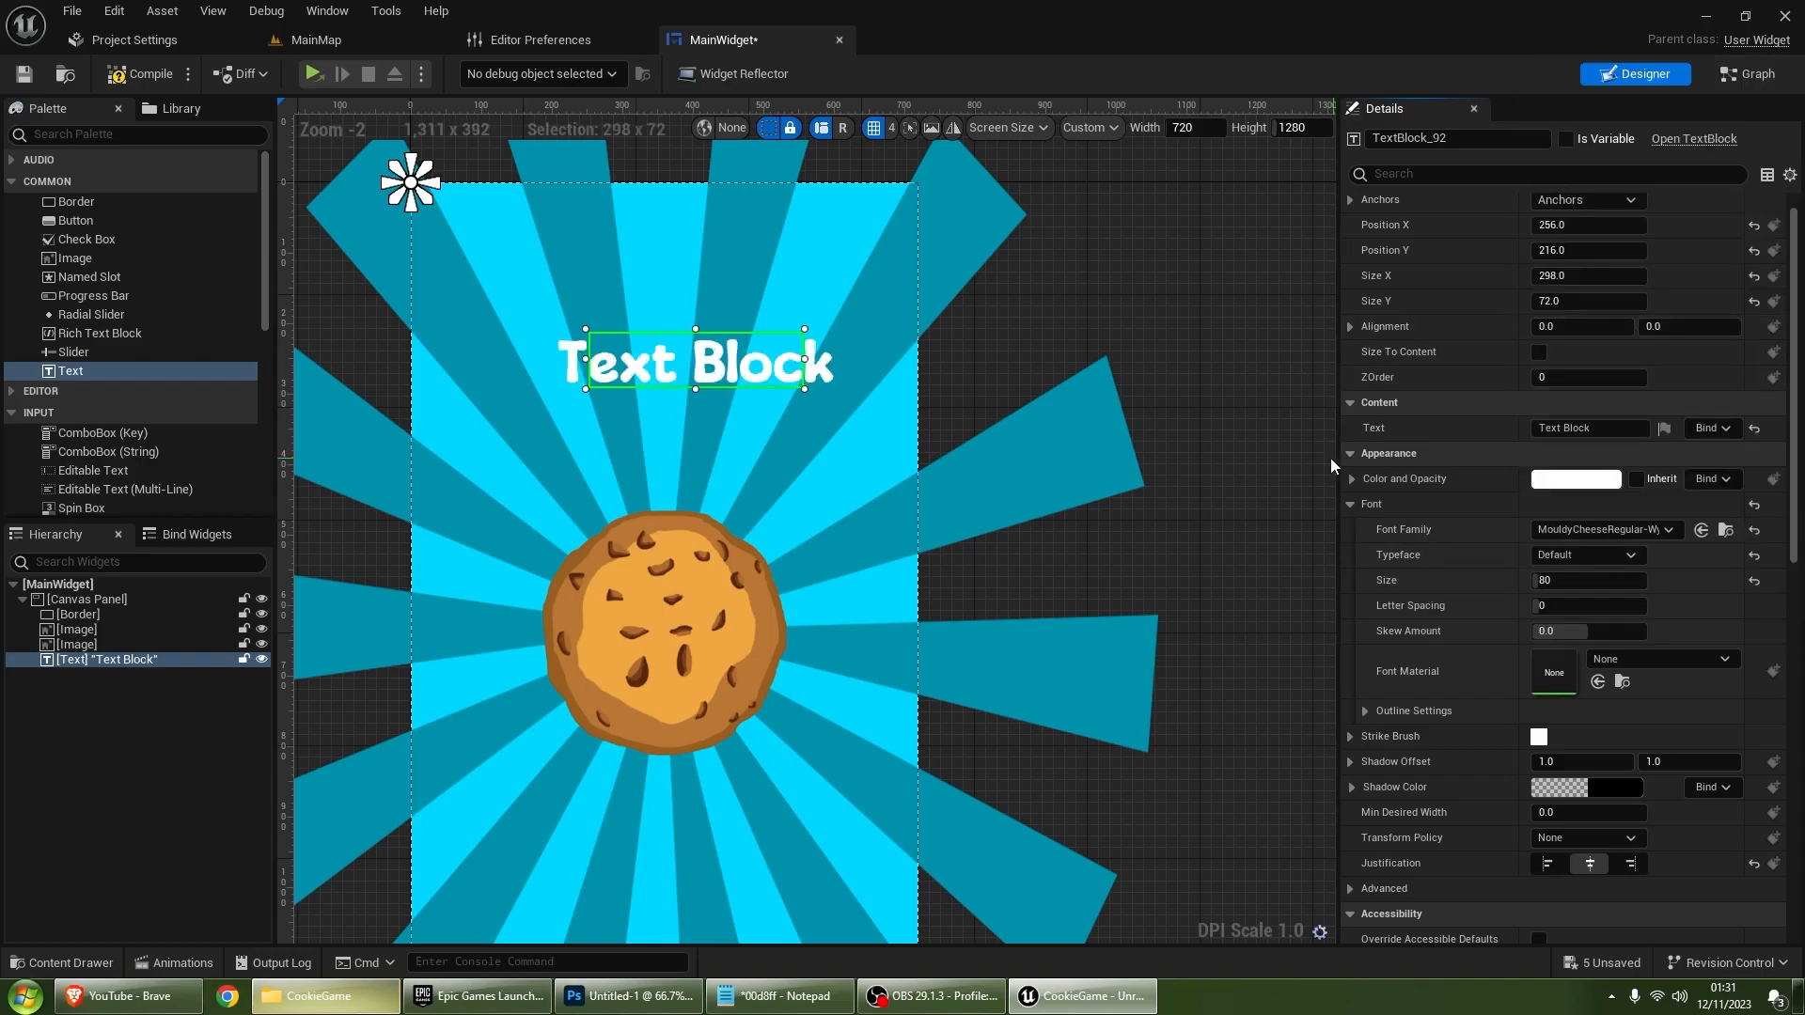
pyautogui.moveTo(714, 376); pyautogui.dragTo(670, 340)
# Step: Make the text block's shadow colour opaque black with an alpha of 1
pyautogui.scroll(-3, 1378, 658)
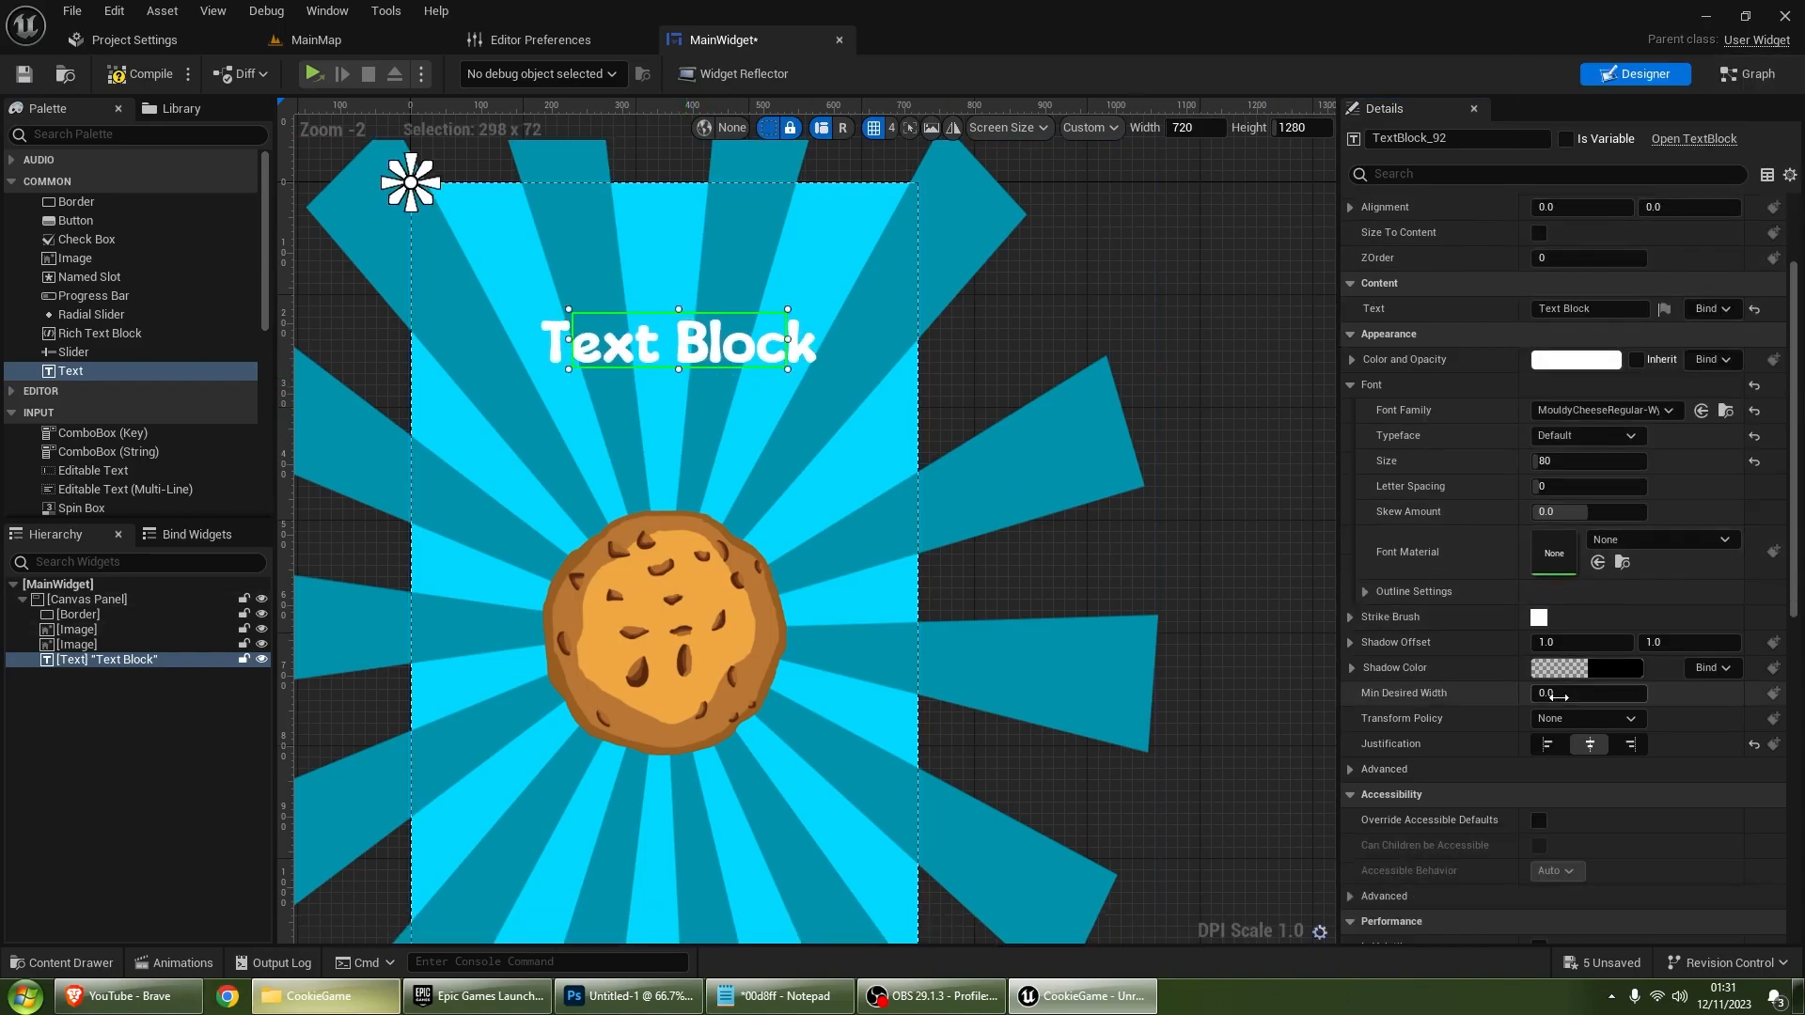
pyautogui.click(1352, 670)
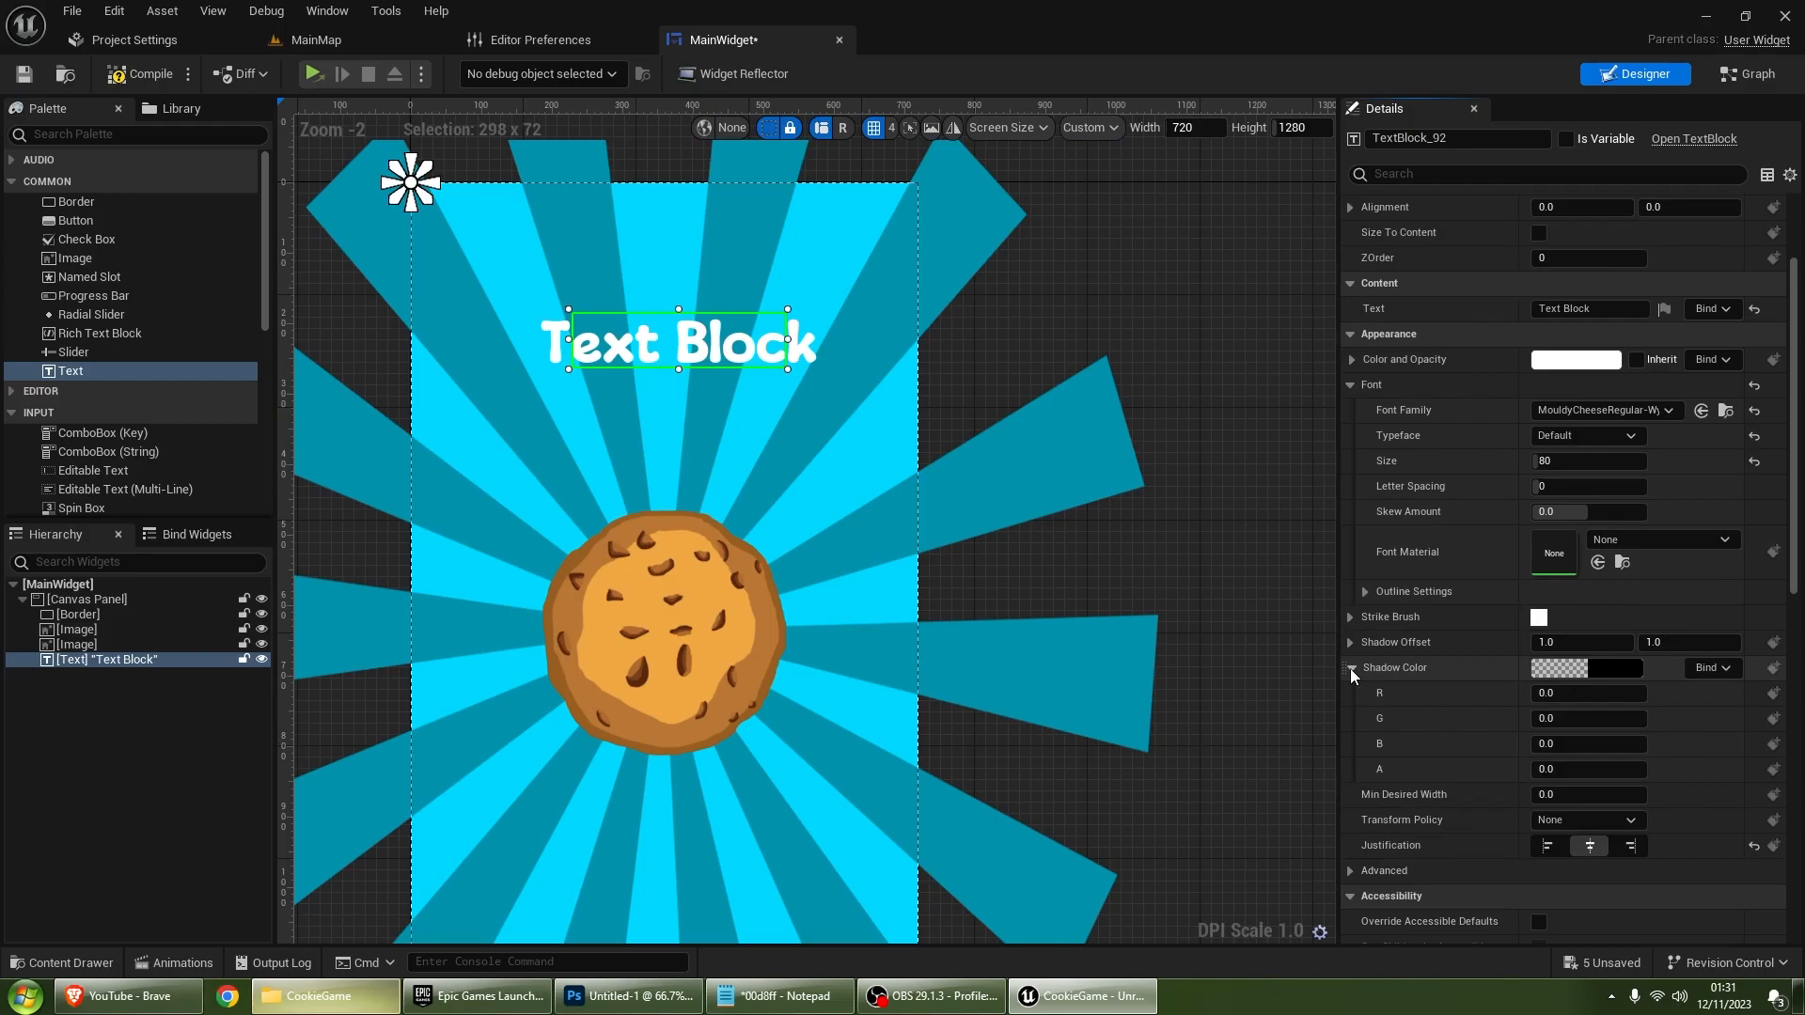
pyautogui.click(1615, 668)
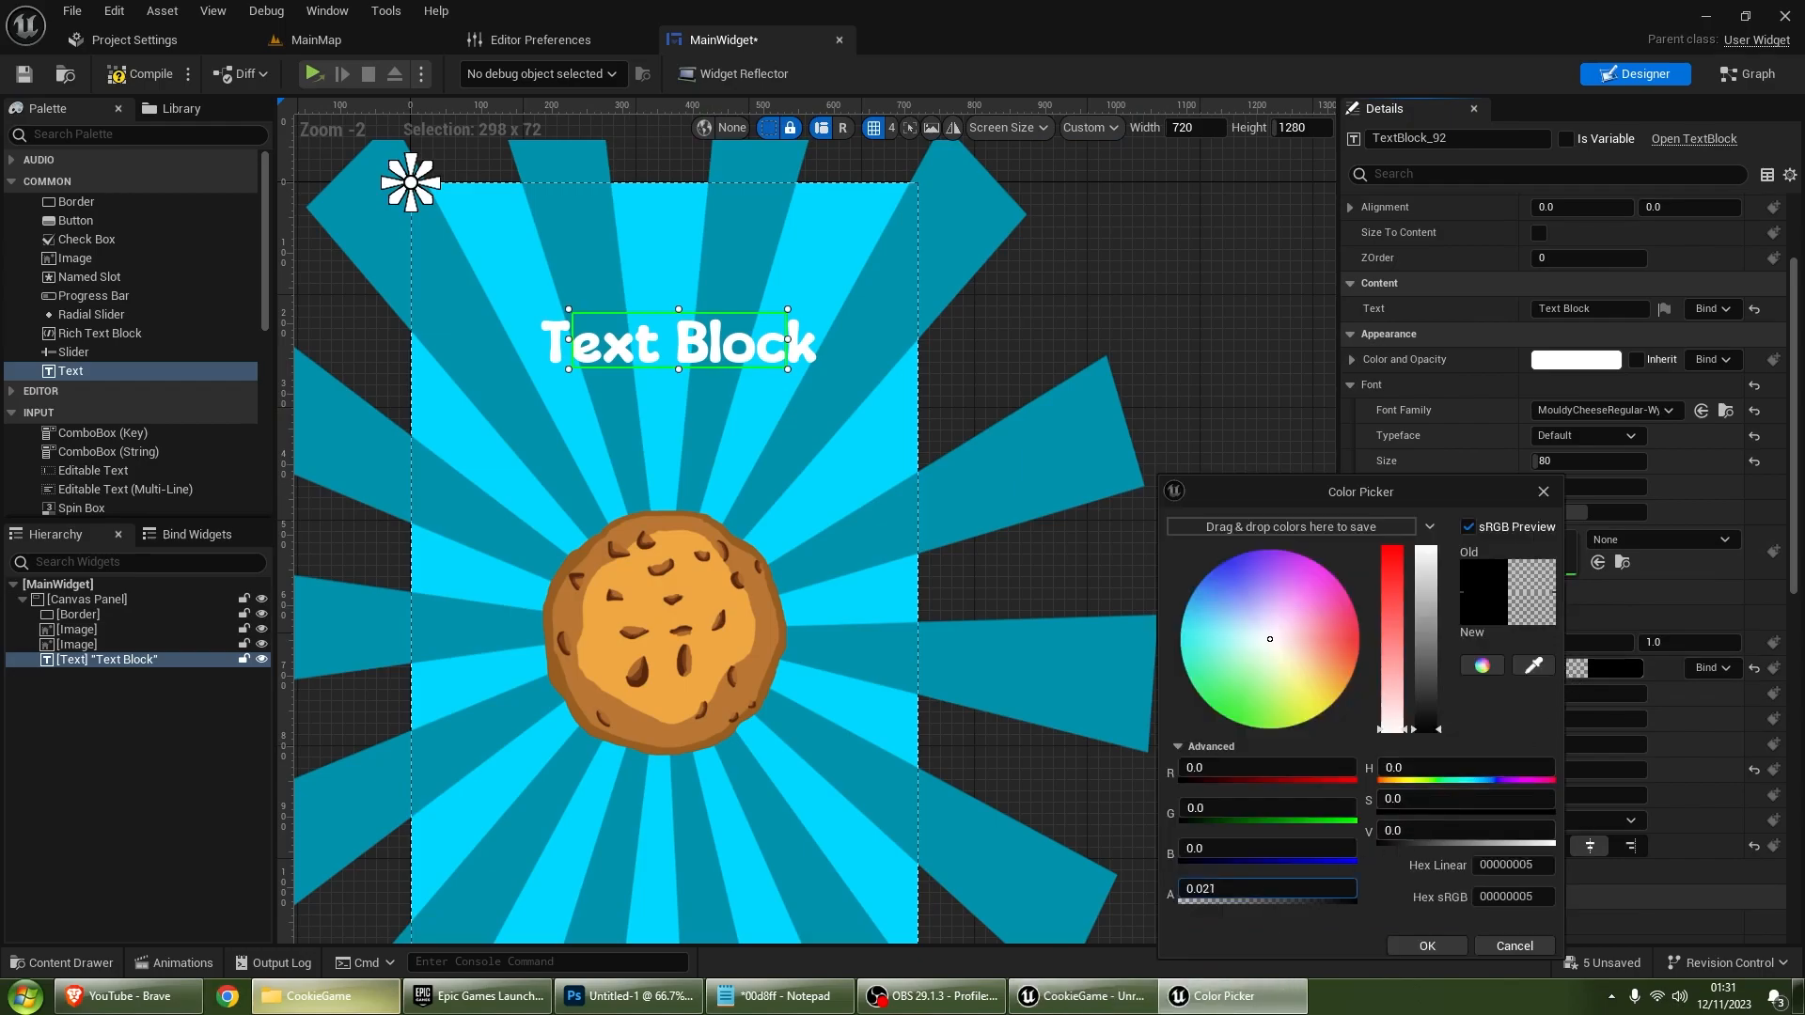
pyautogui.hotkey('ctrl', 'a')
pyautogui.write('1')
pyautogui.press('Return')
pyautogui.click(1395, 946)
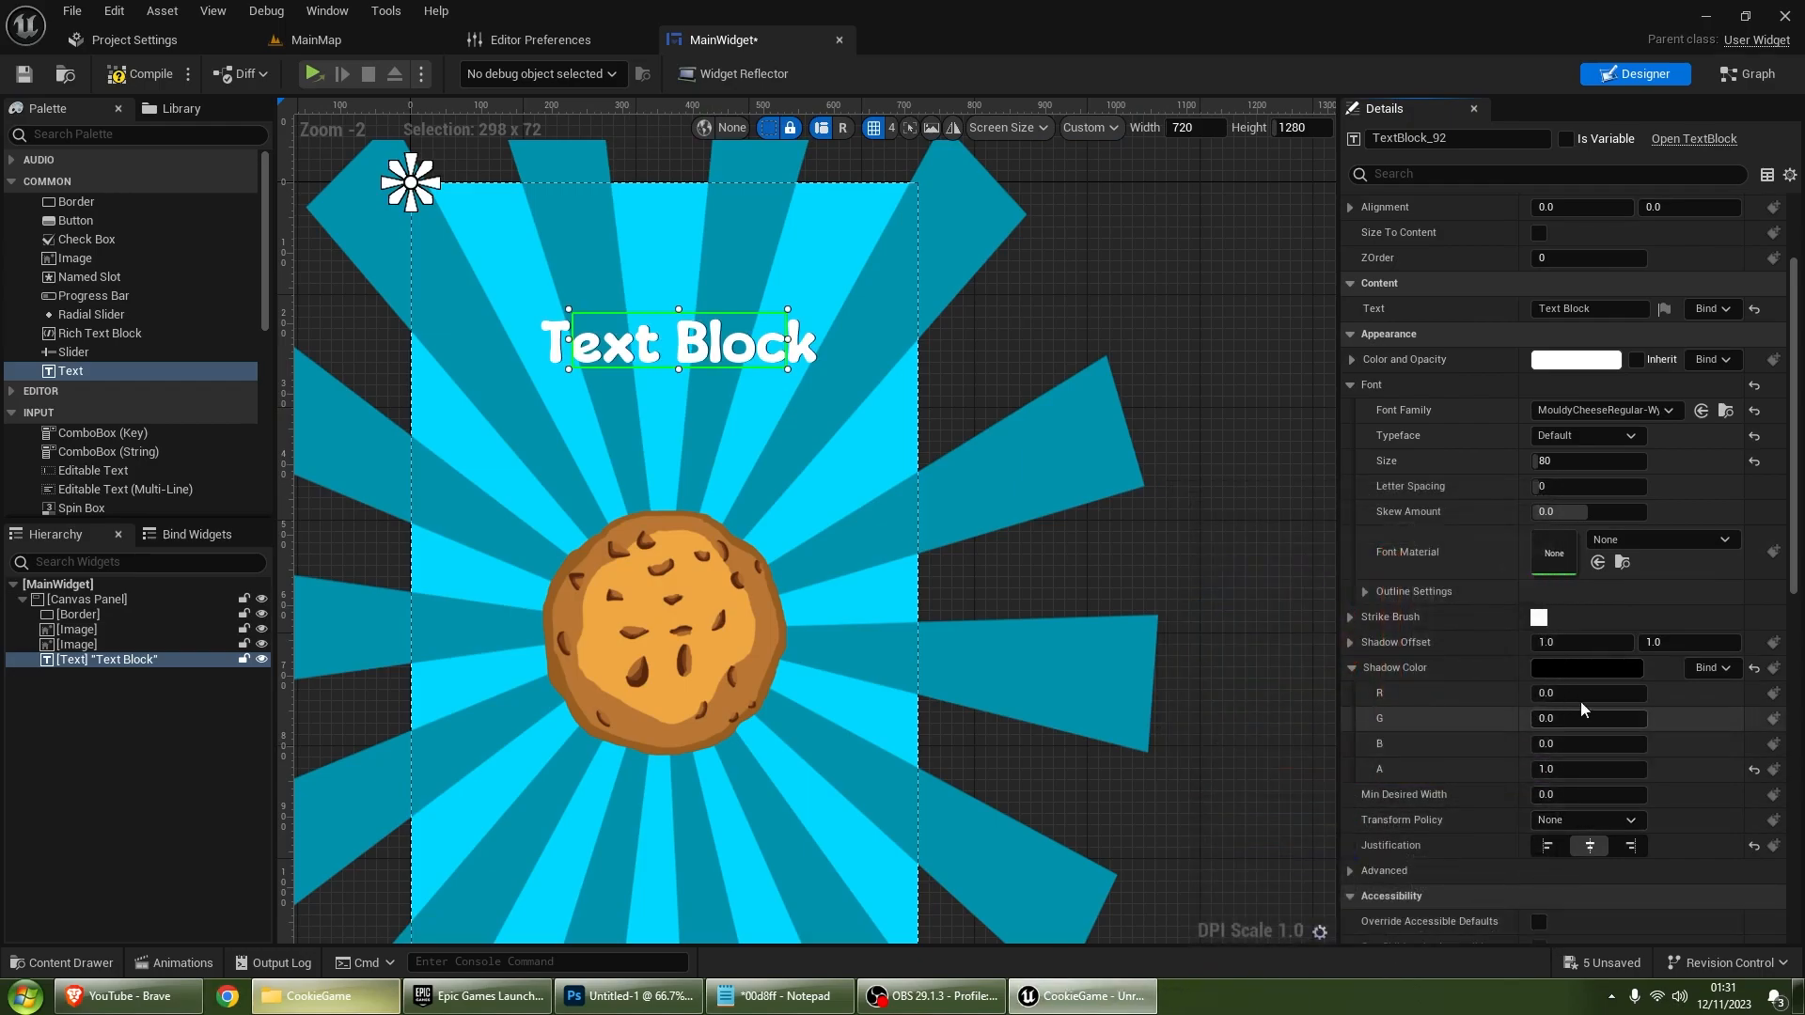
# Step: Set the text shadow's alpha to 2 and its shadow offset to 2 by 2
pyautogui.scroll(-1, 1570, 715)
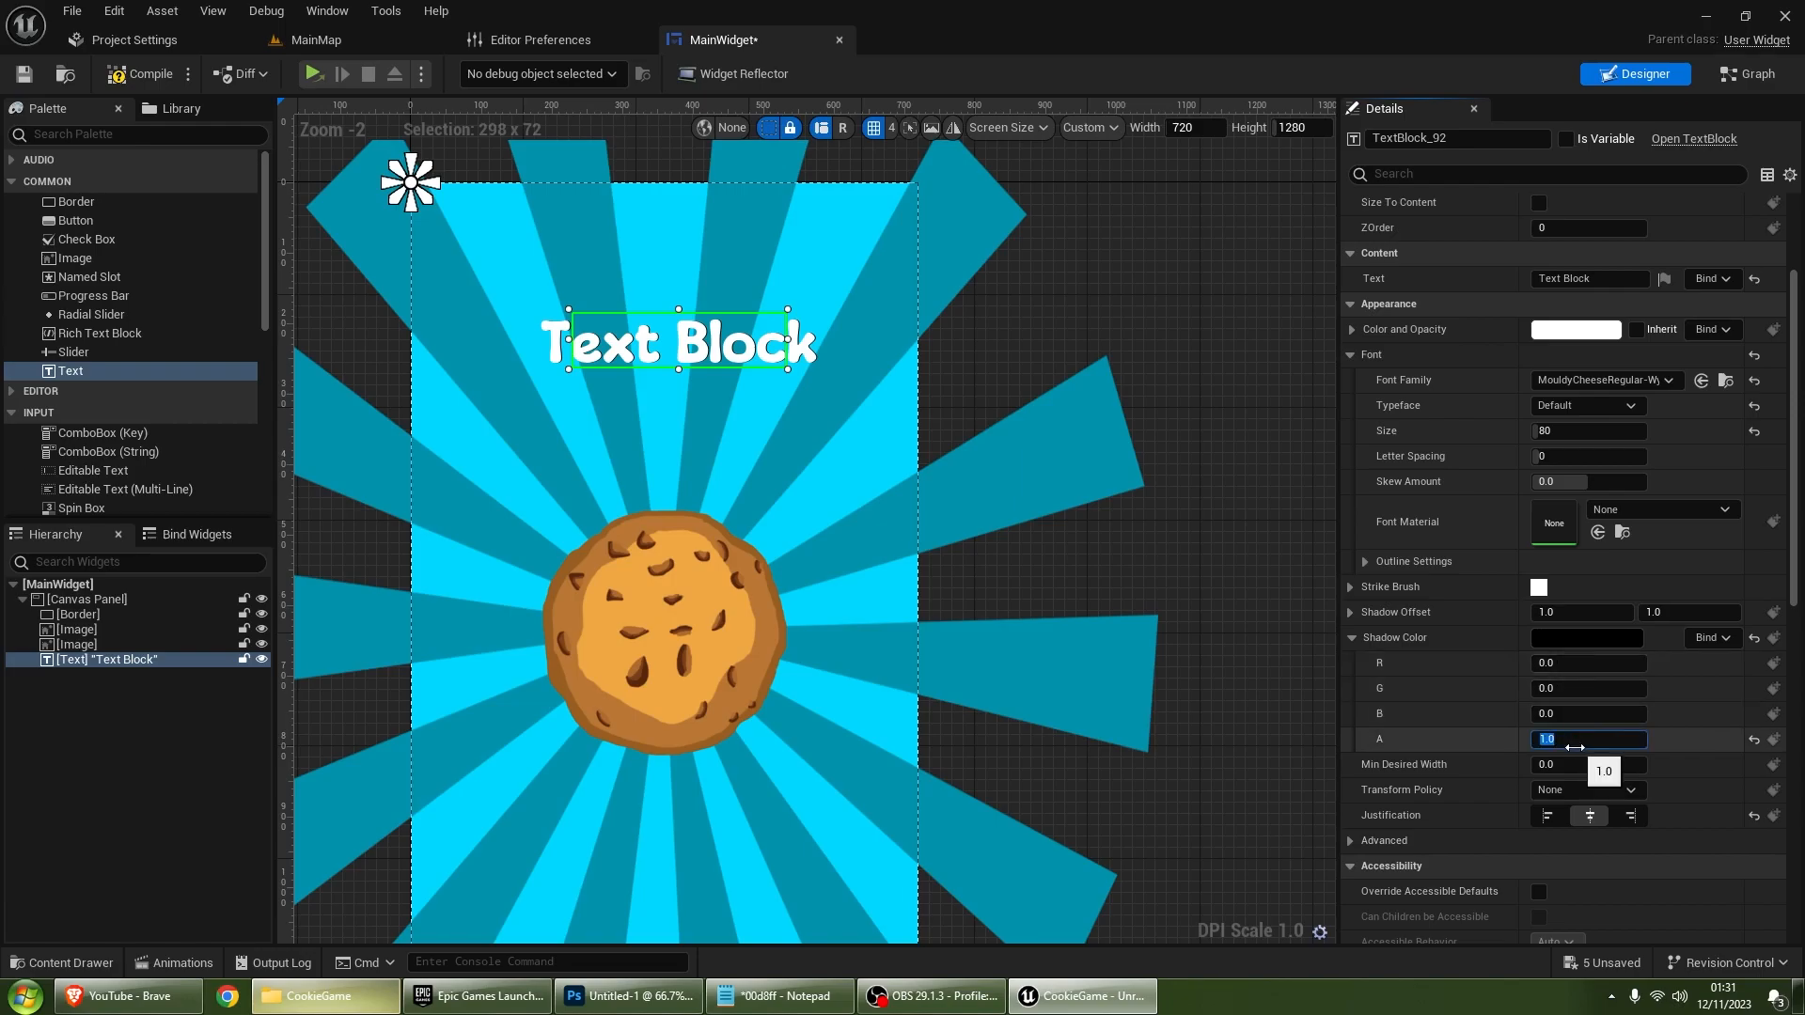
pyautogui.click(1598, 663)
pyautogui.click(1563, 613)
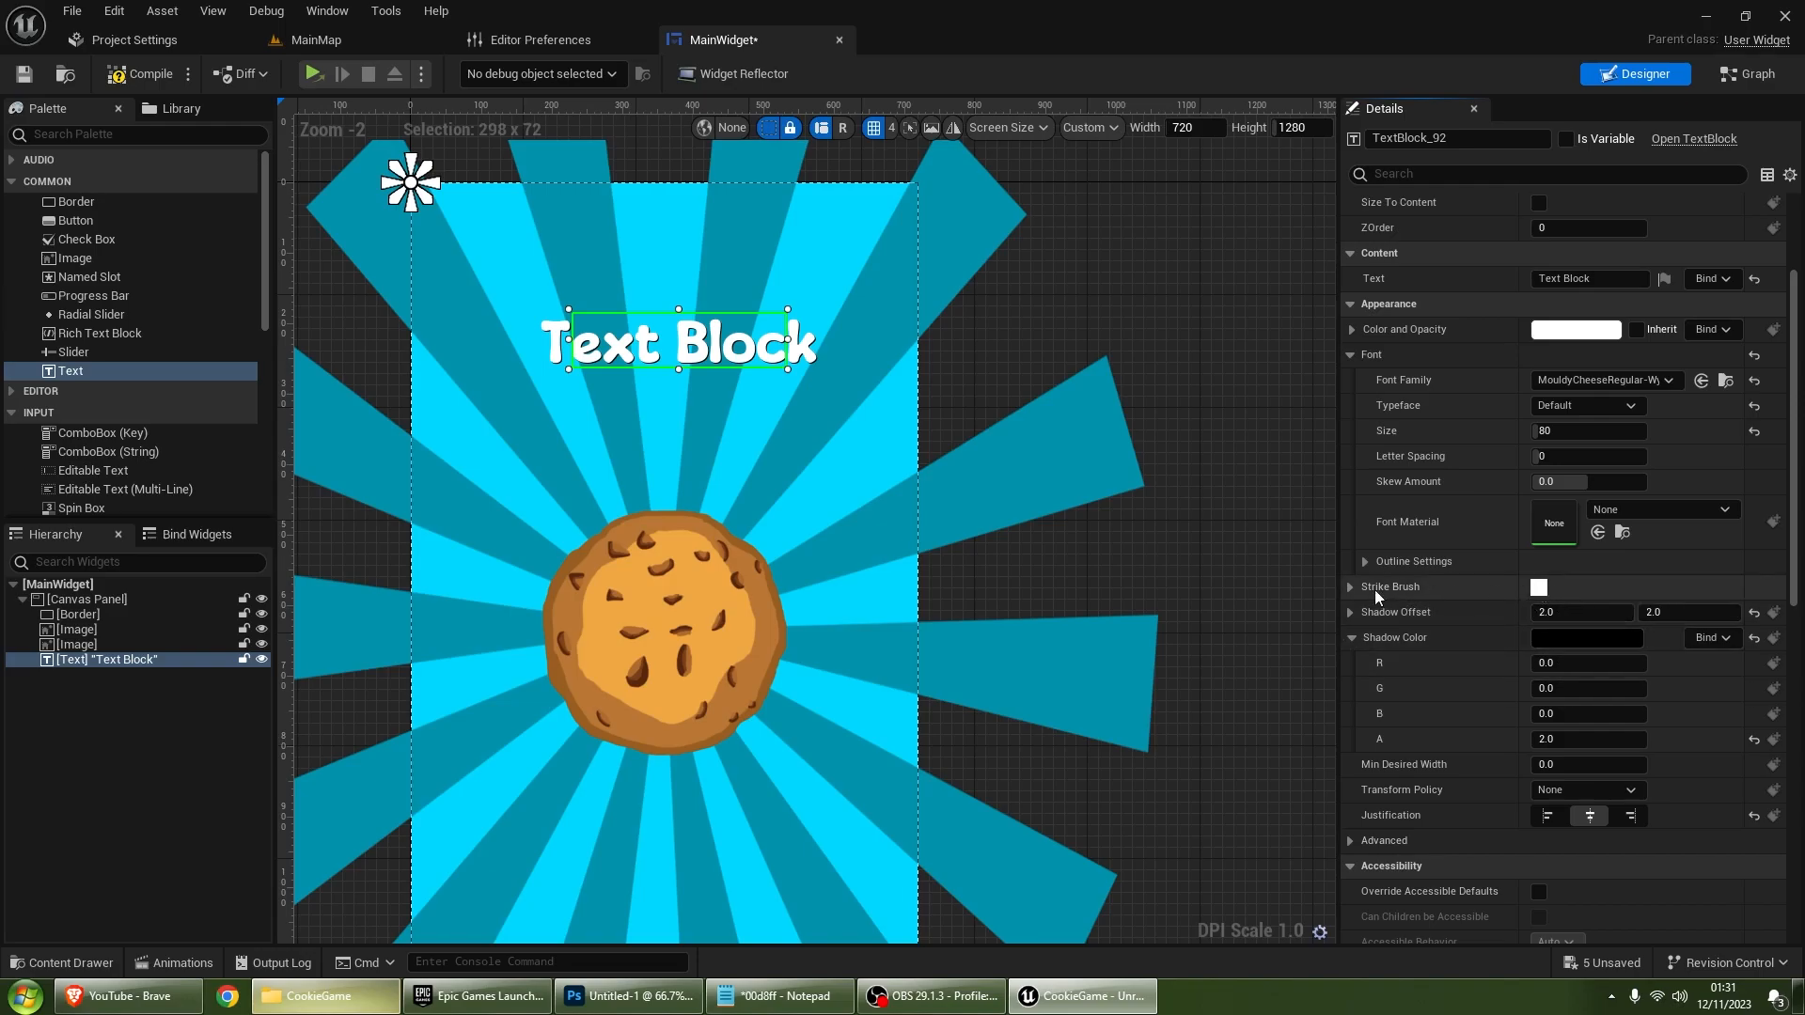
# Step: Set the tint of the text block's strike brush to black
pyautogui.click(1351, 587)
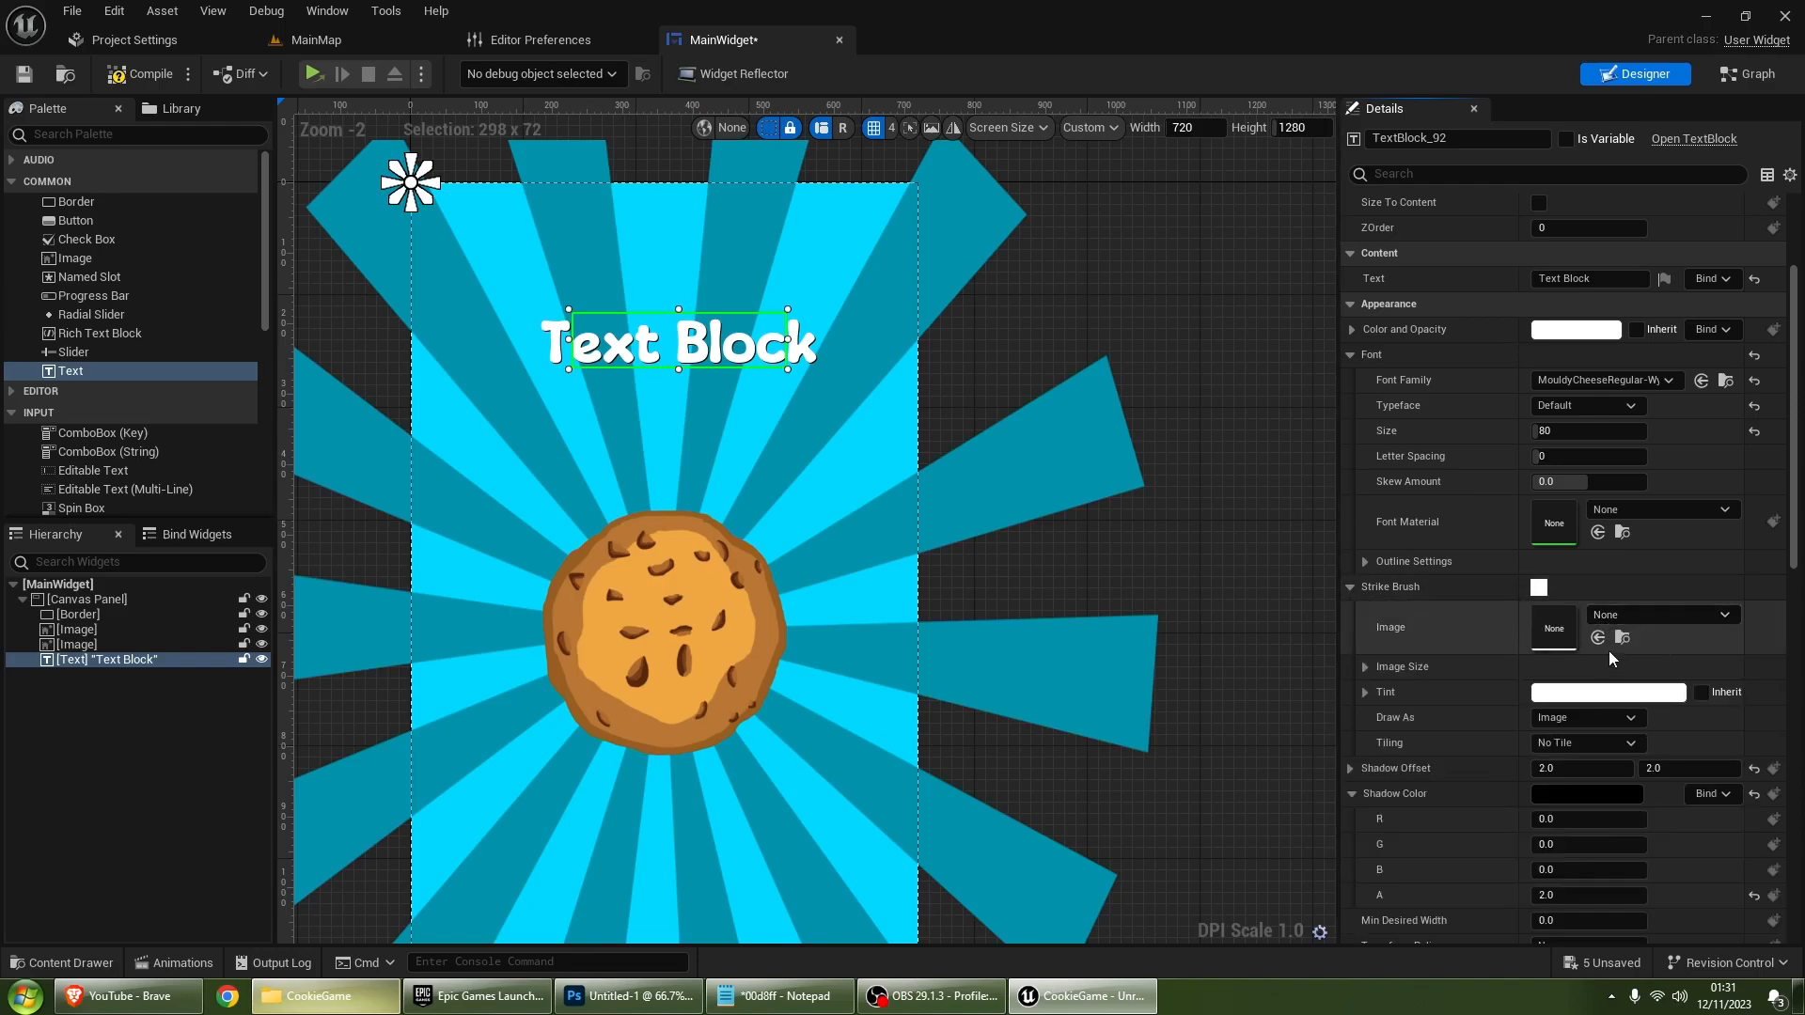
pyautogui.click(1563, 704)
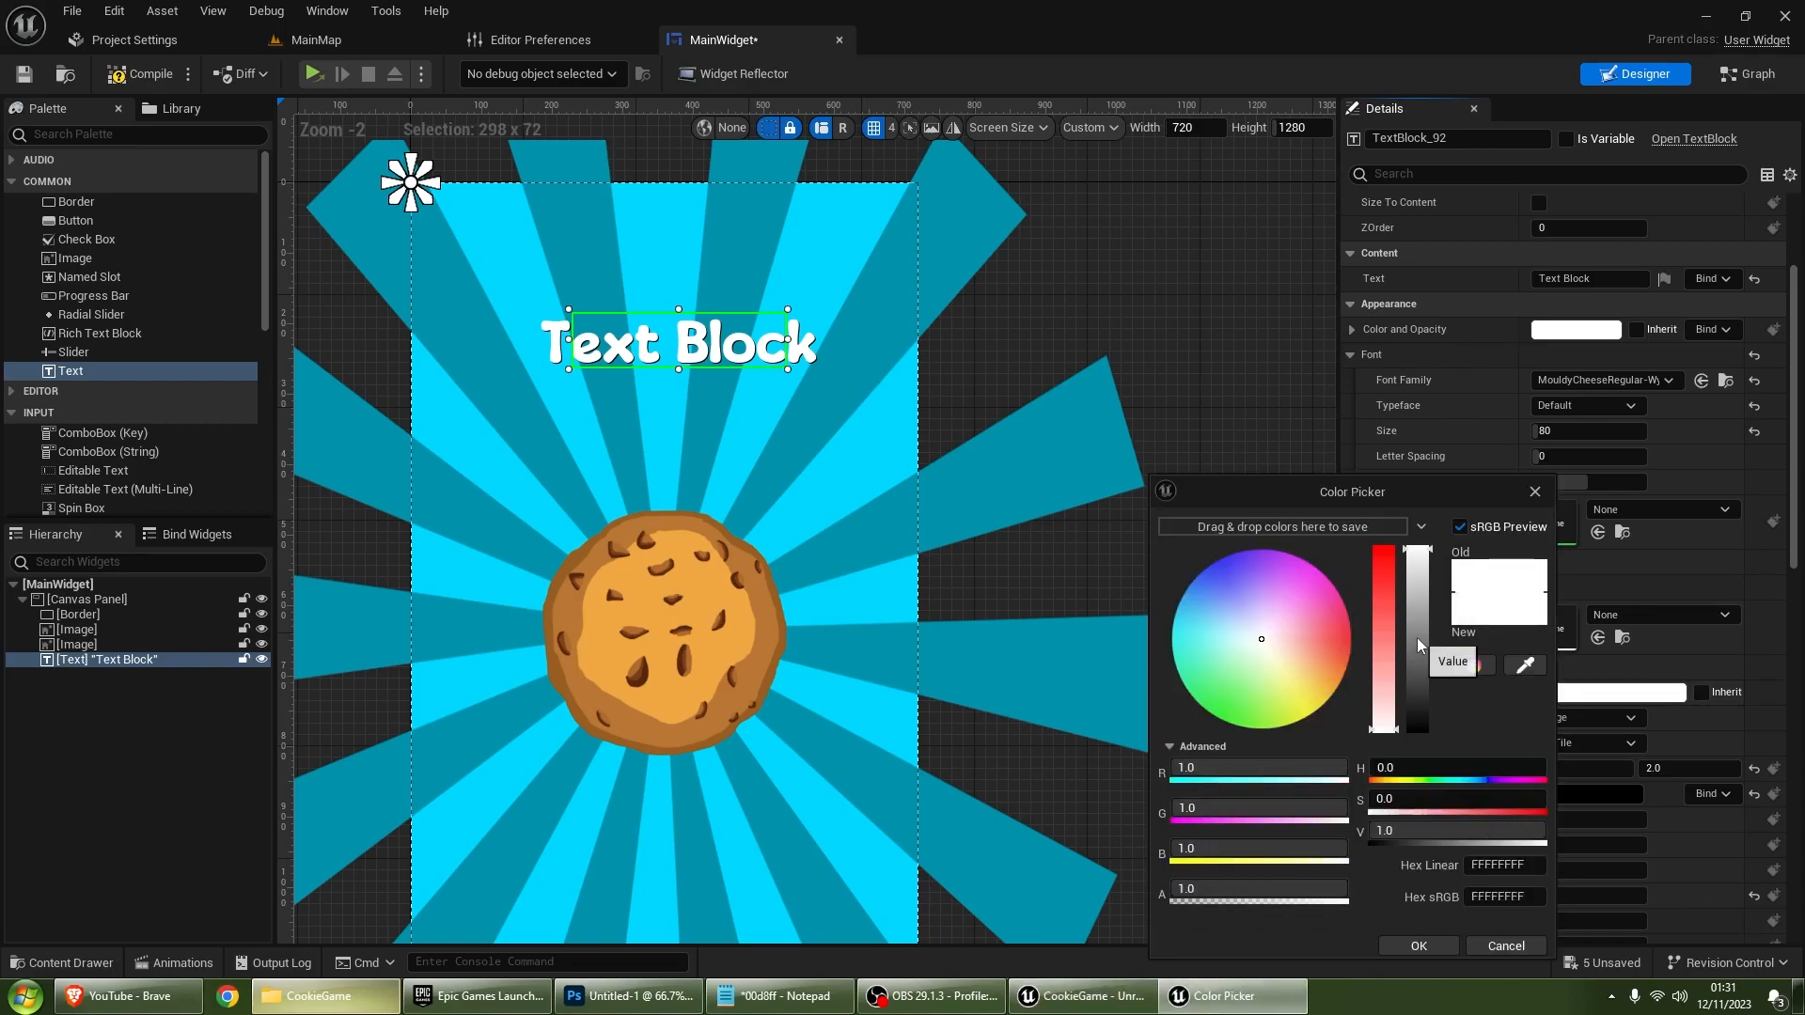
pyautogui.moveTo(1419, 644); pyautogui.dragTo(1428, 795)
pyautogui.click(1448, 947)
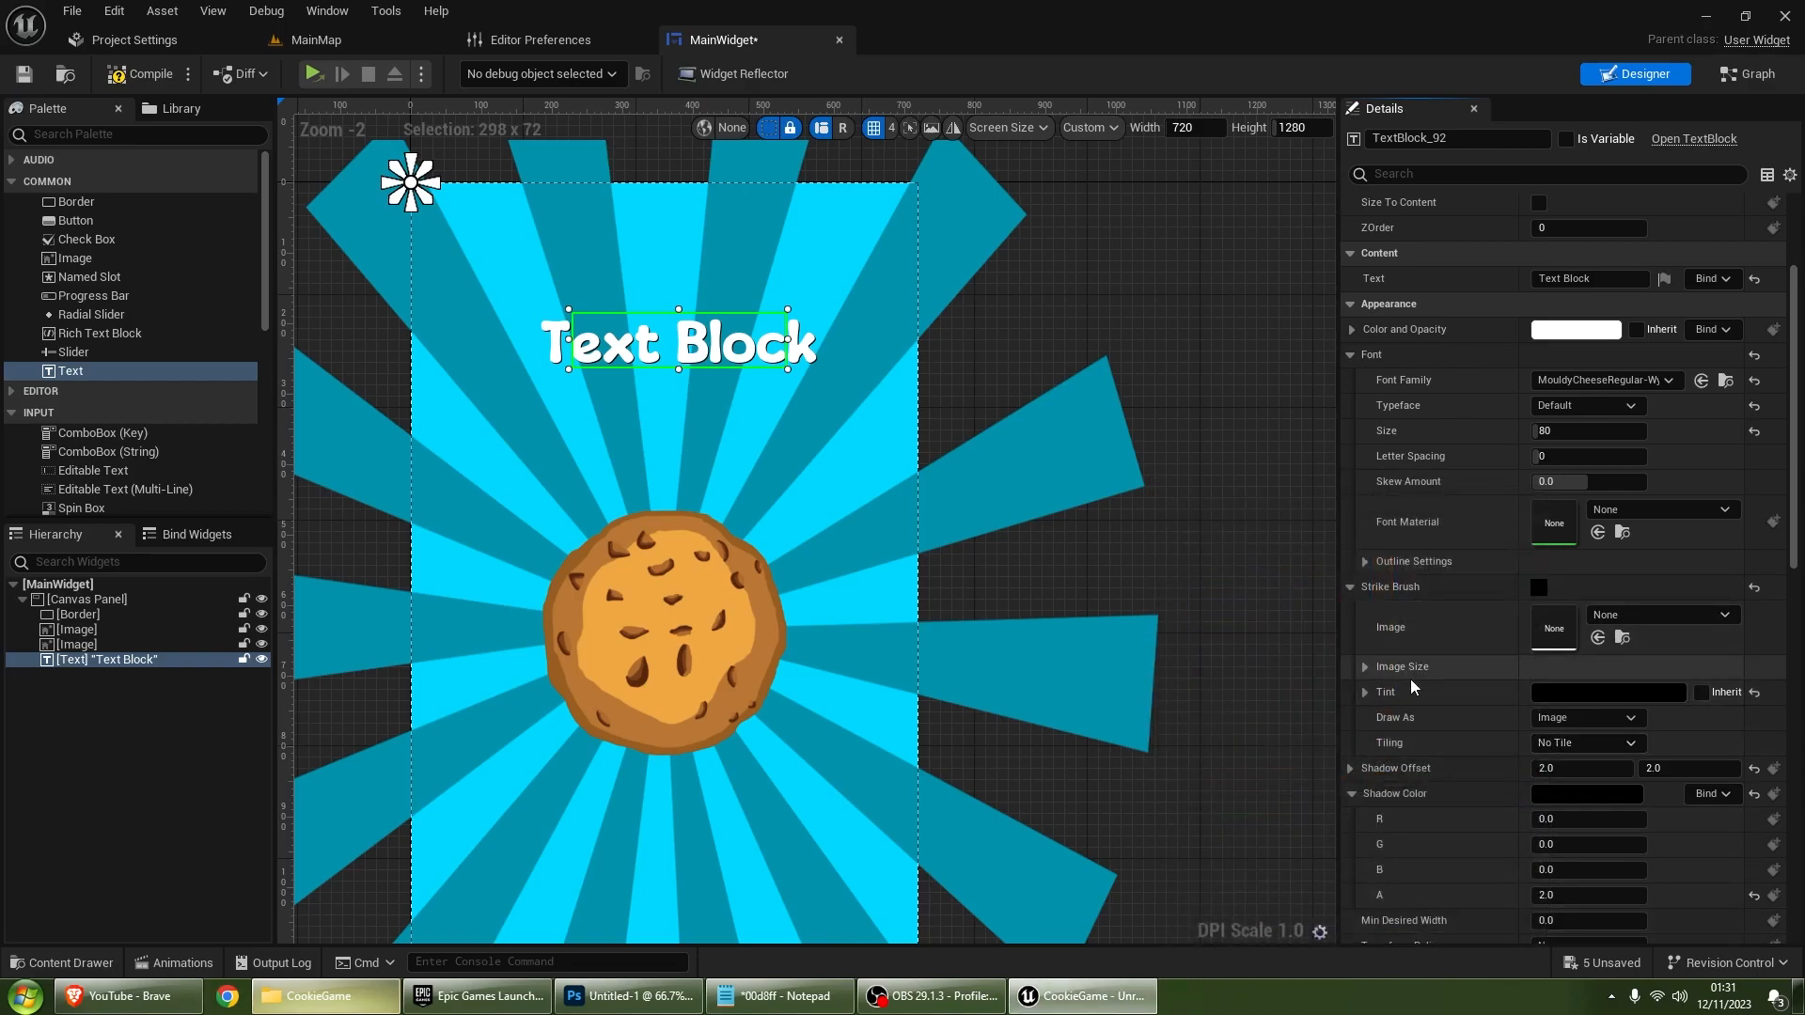
# Step: Try adjusting the text block's Min Desired Width and reset it to 0
pyautogui.click(1373, 665)
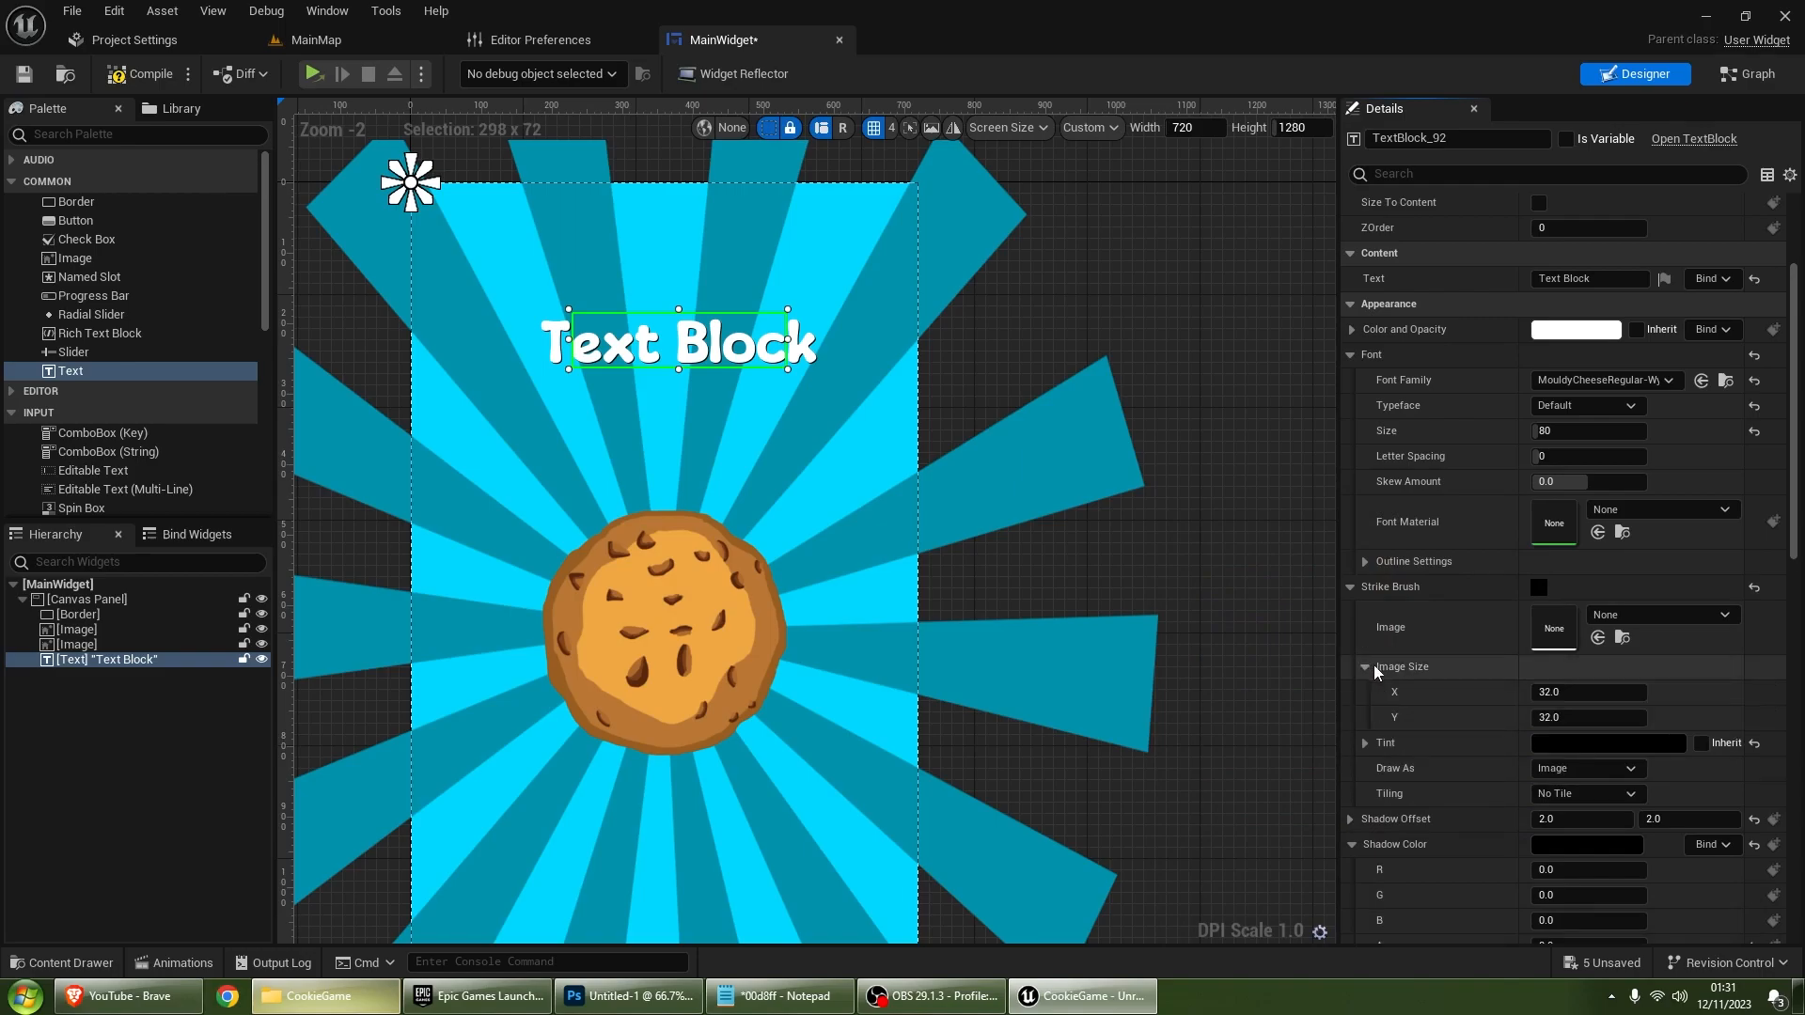
pyautogui.scroll(-3, 1563, 658)
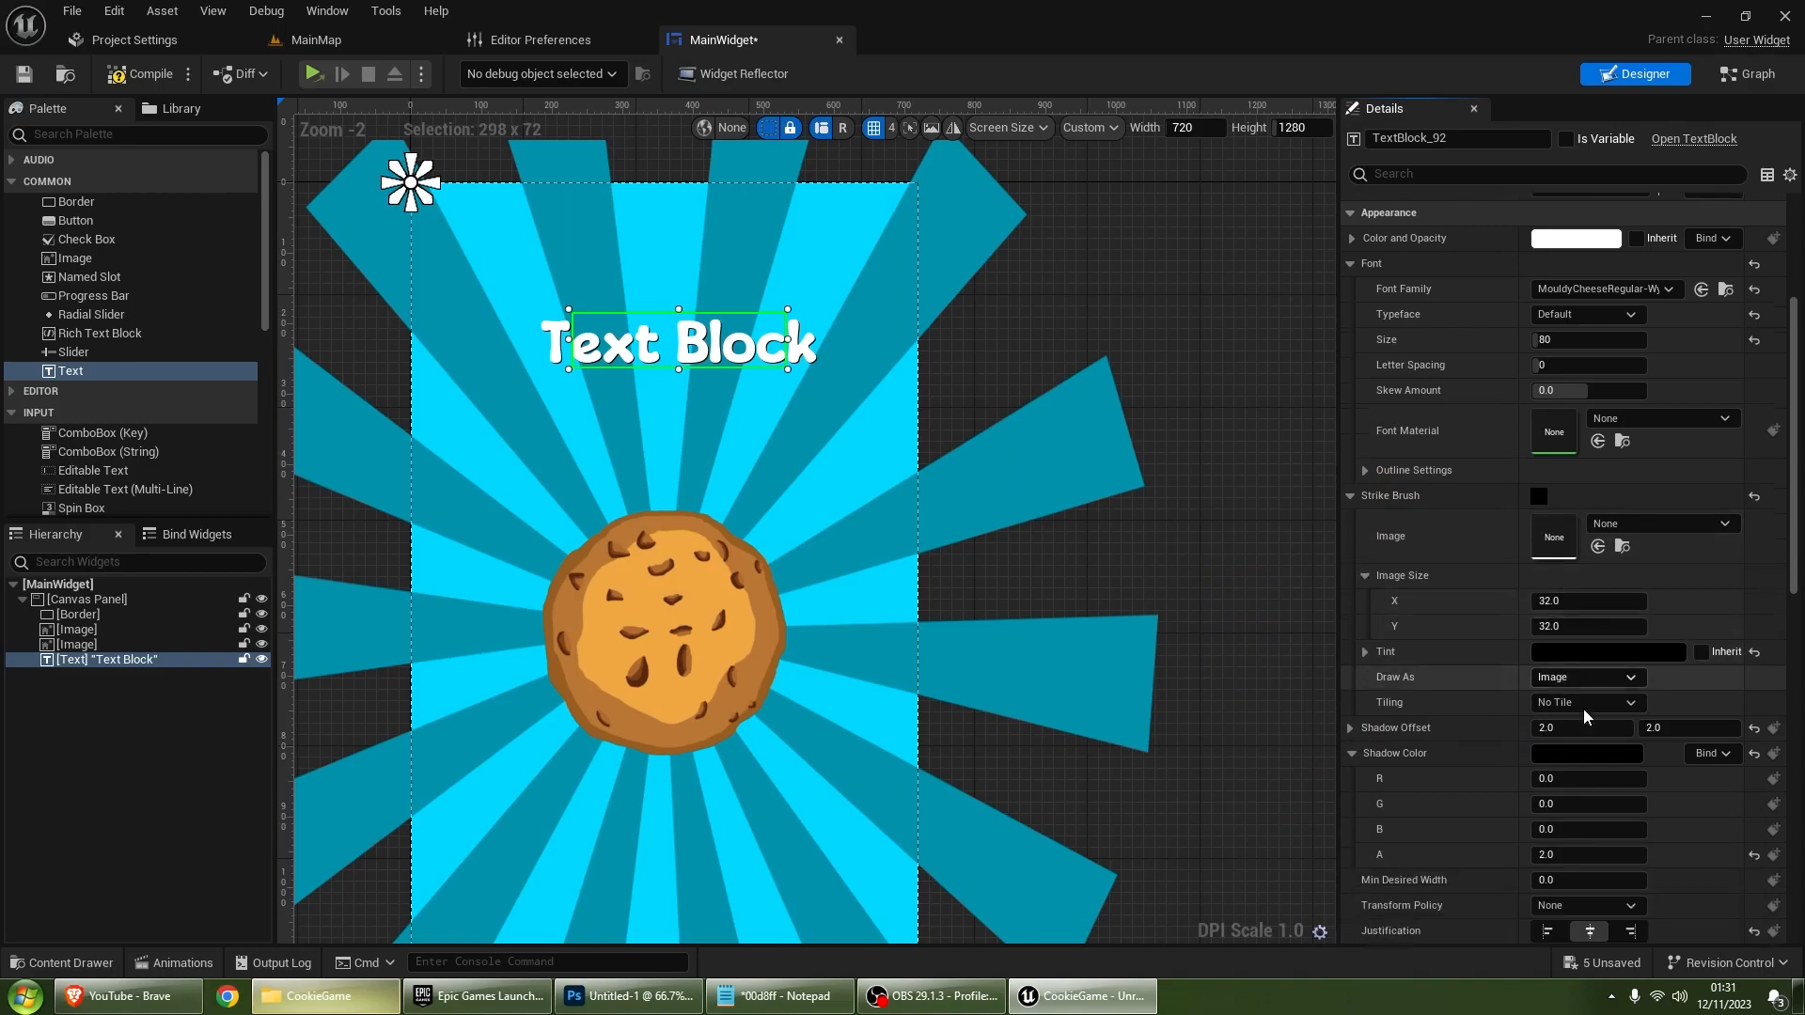
pyautogui.scroll(-1, 1556, 706)
pyautogui.click(1557, 706)
pyautogui.scroll(-2, 1559, 729)
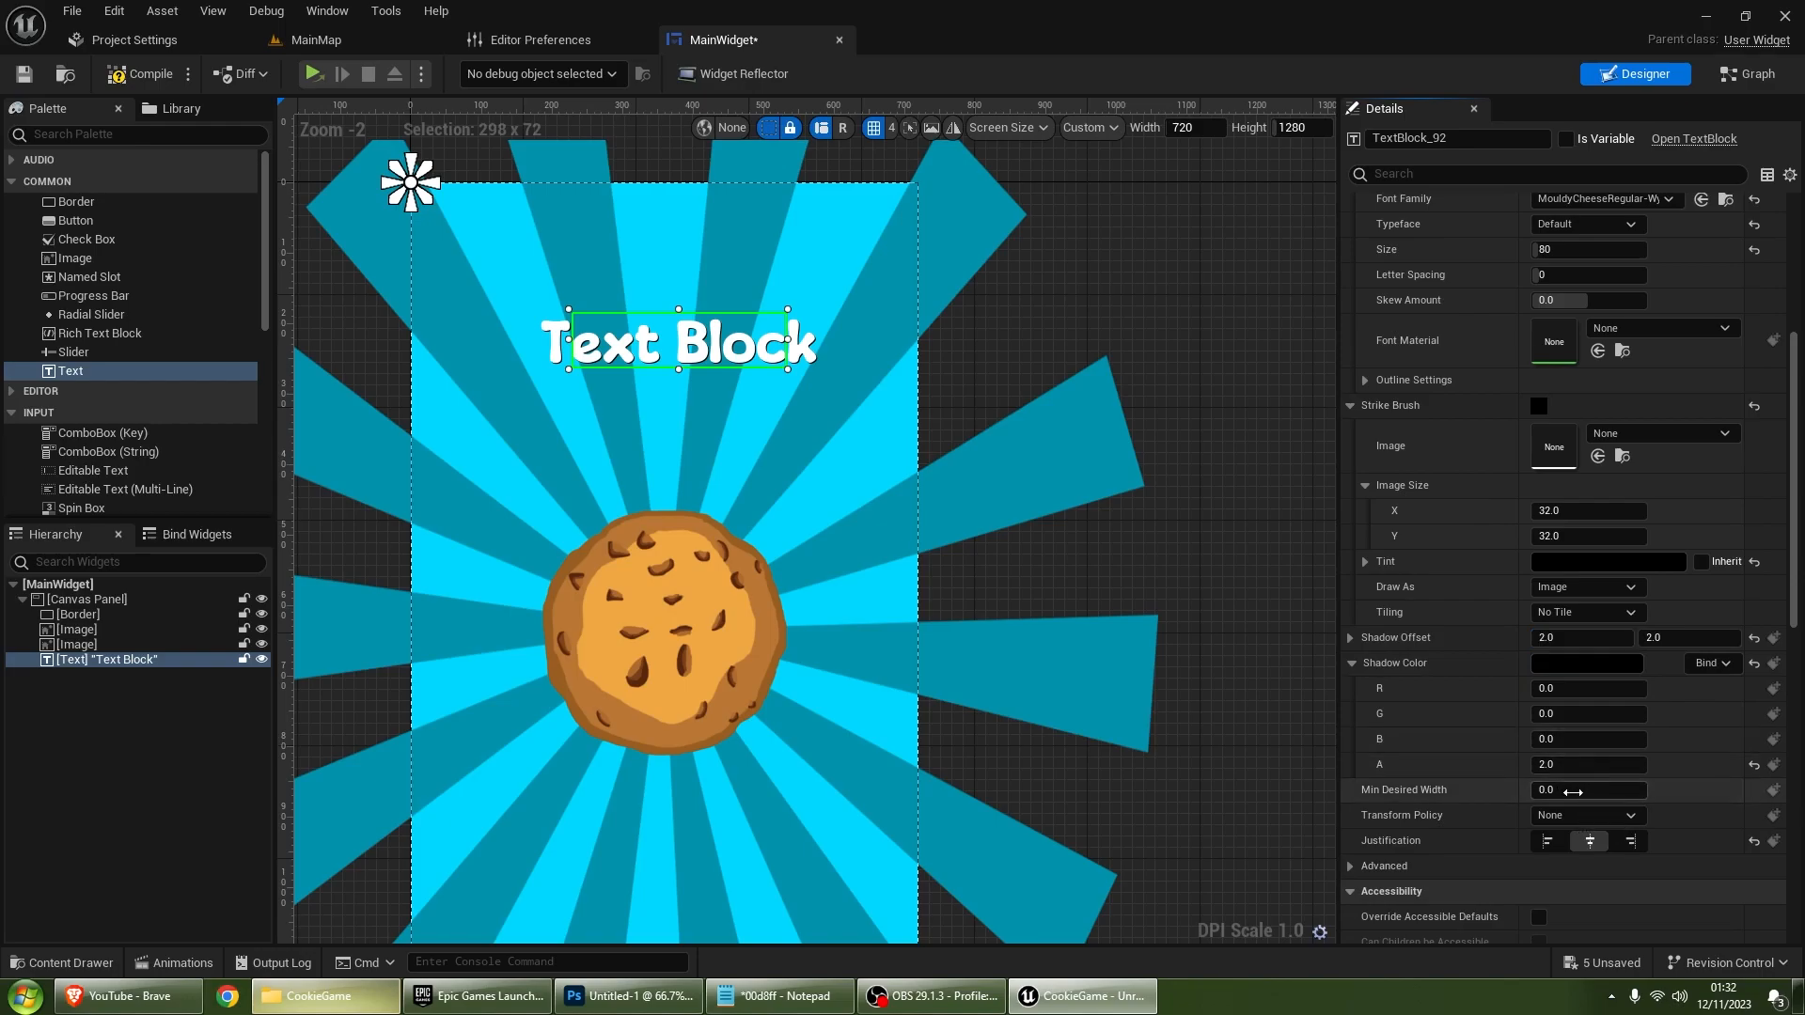
pyautogui.moveTo(1568, 789); pyautogui.dragTo(1560, 789)
pyautogui.click(1564, 791)
pyautogui.write('0')
pyautogui.press('Return')
pyautogui.scroll(9, 1641, 715)
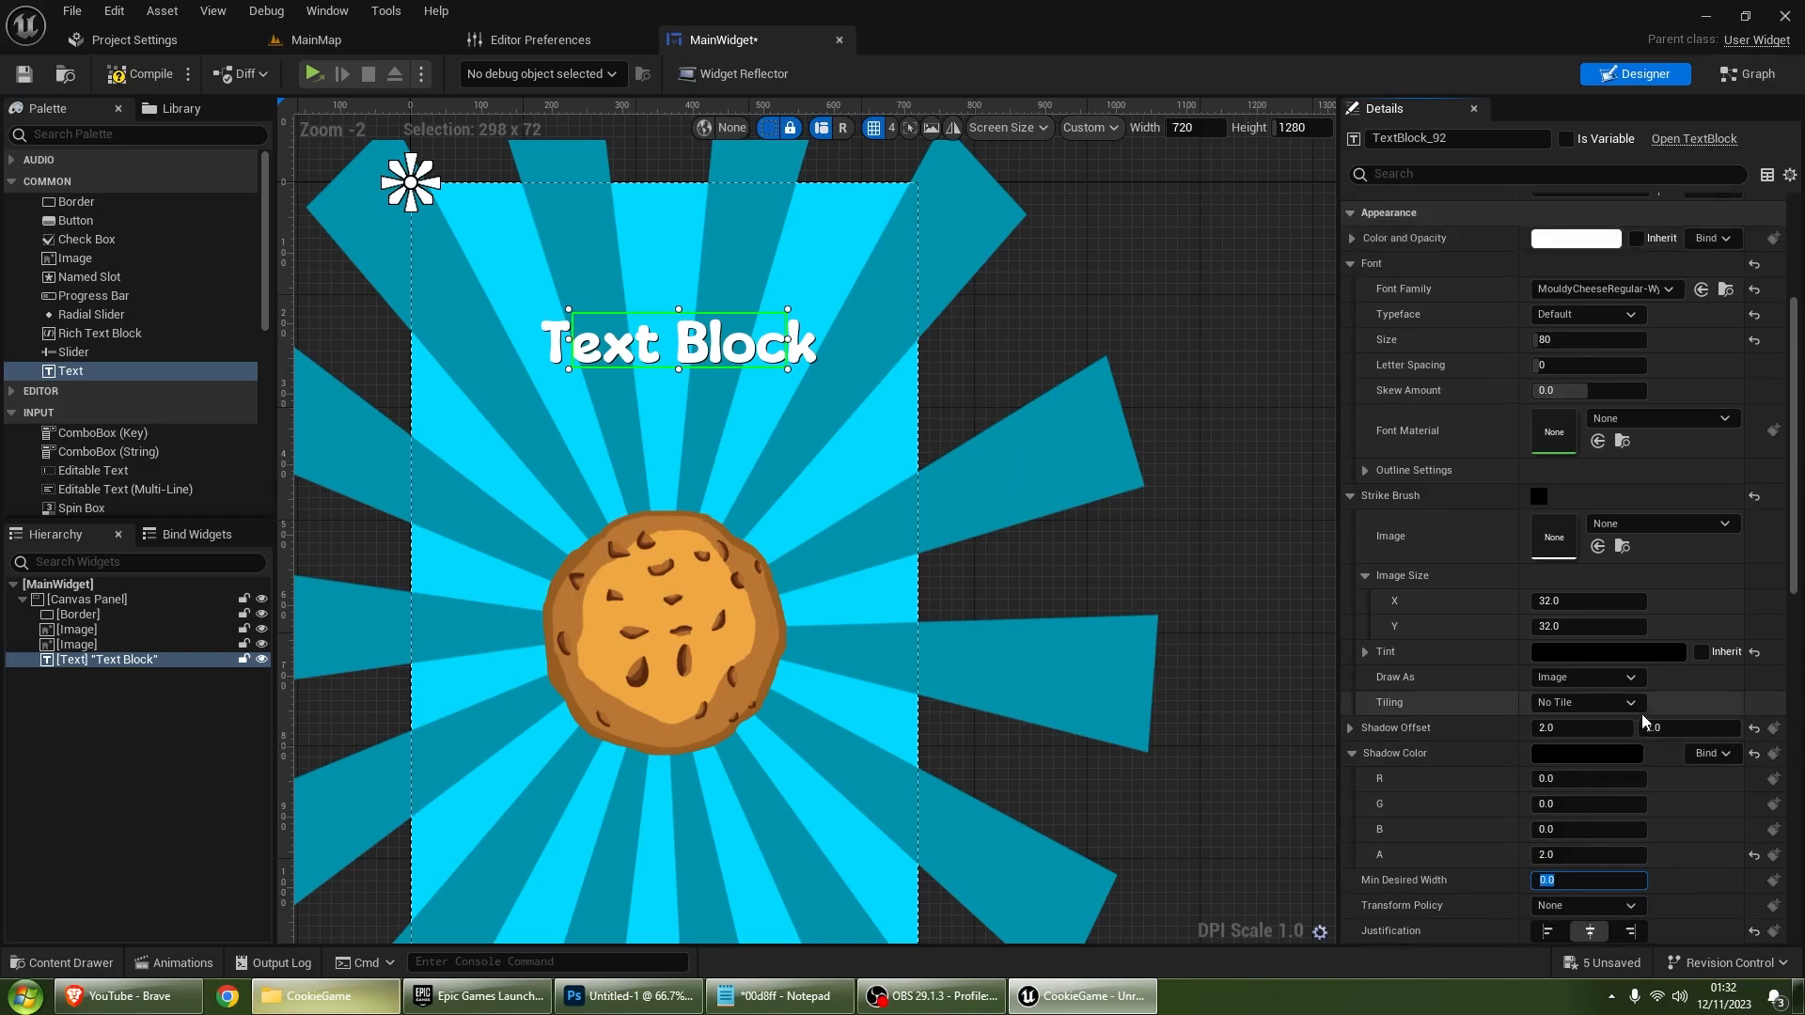
pyautogui.click(1220, 530)
pyautogui.scroll(-2, 1221, 530)
pyautogui.moveTo(1139, 535); pyautogui.dragTo(1096, 504, button='right')
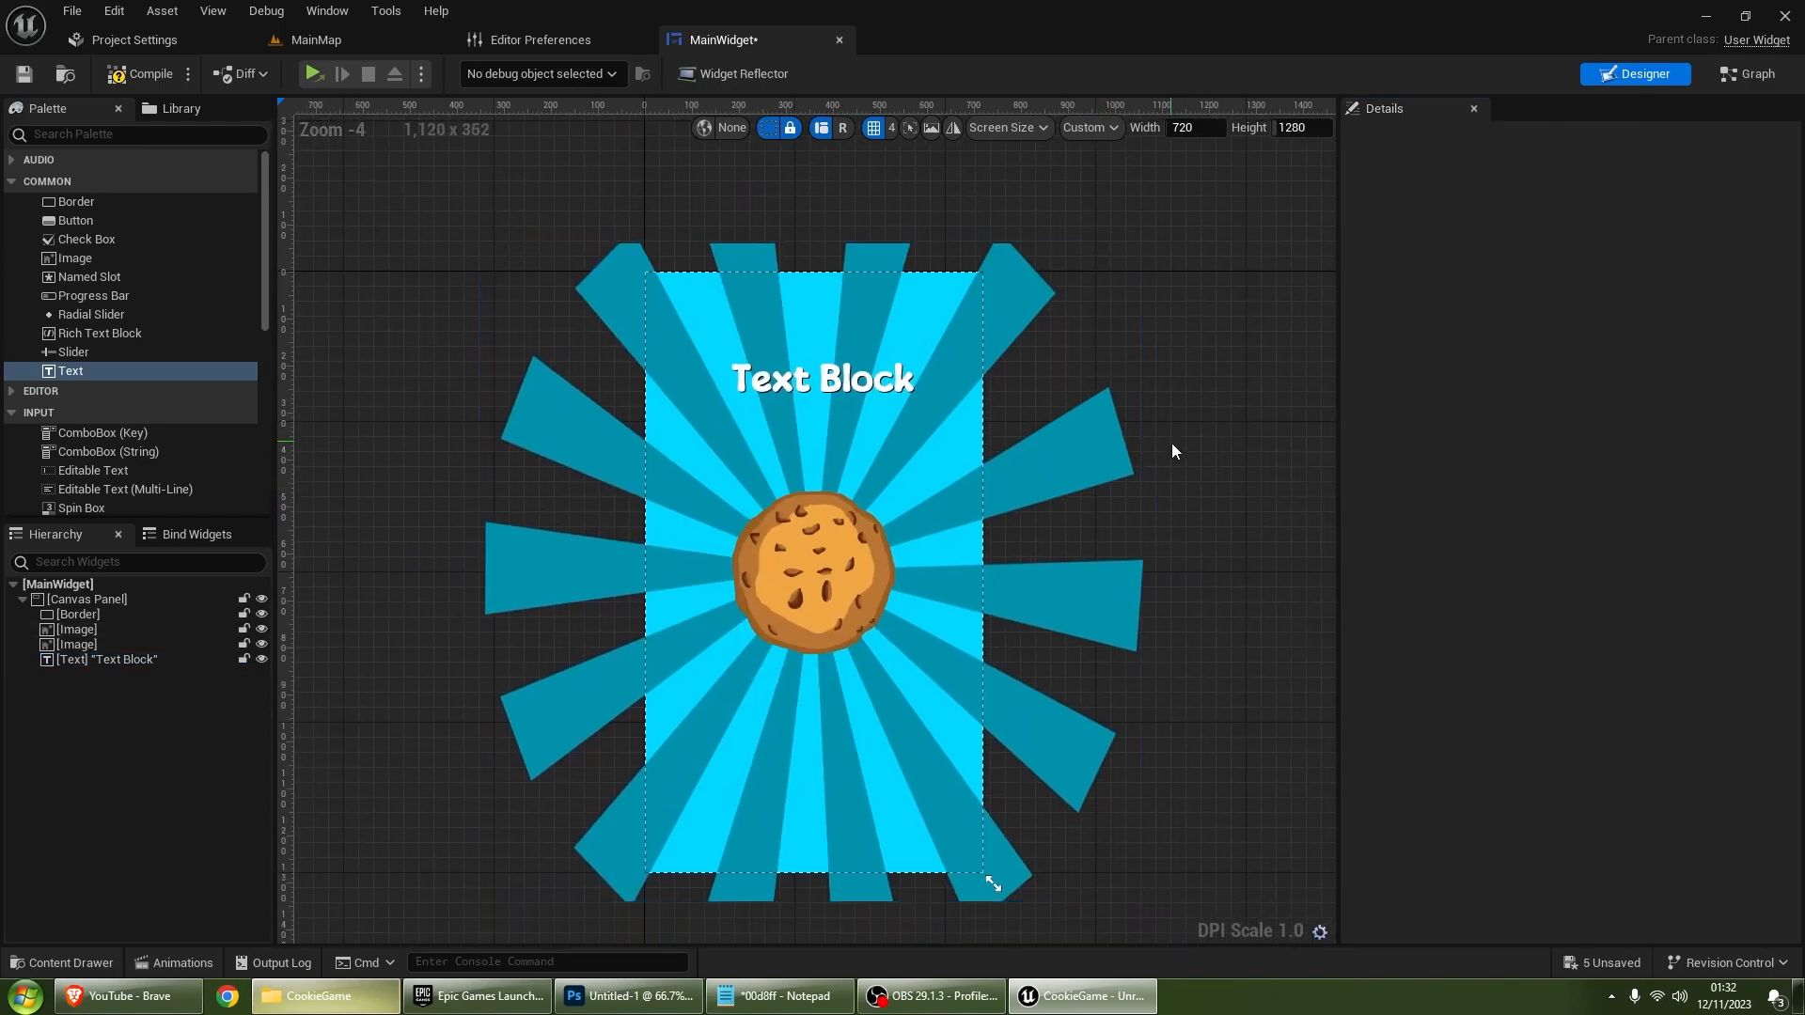
pyautogui.scroll(1, 1171, 444)
pyautogui.click(893, 449)
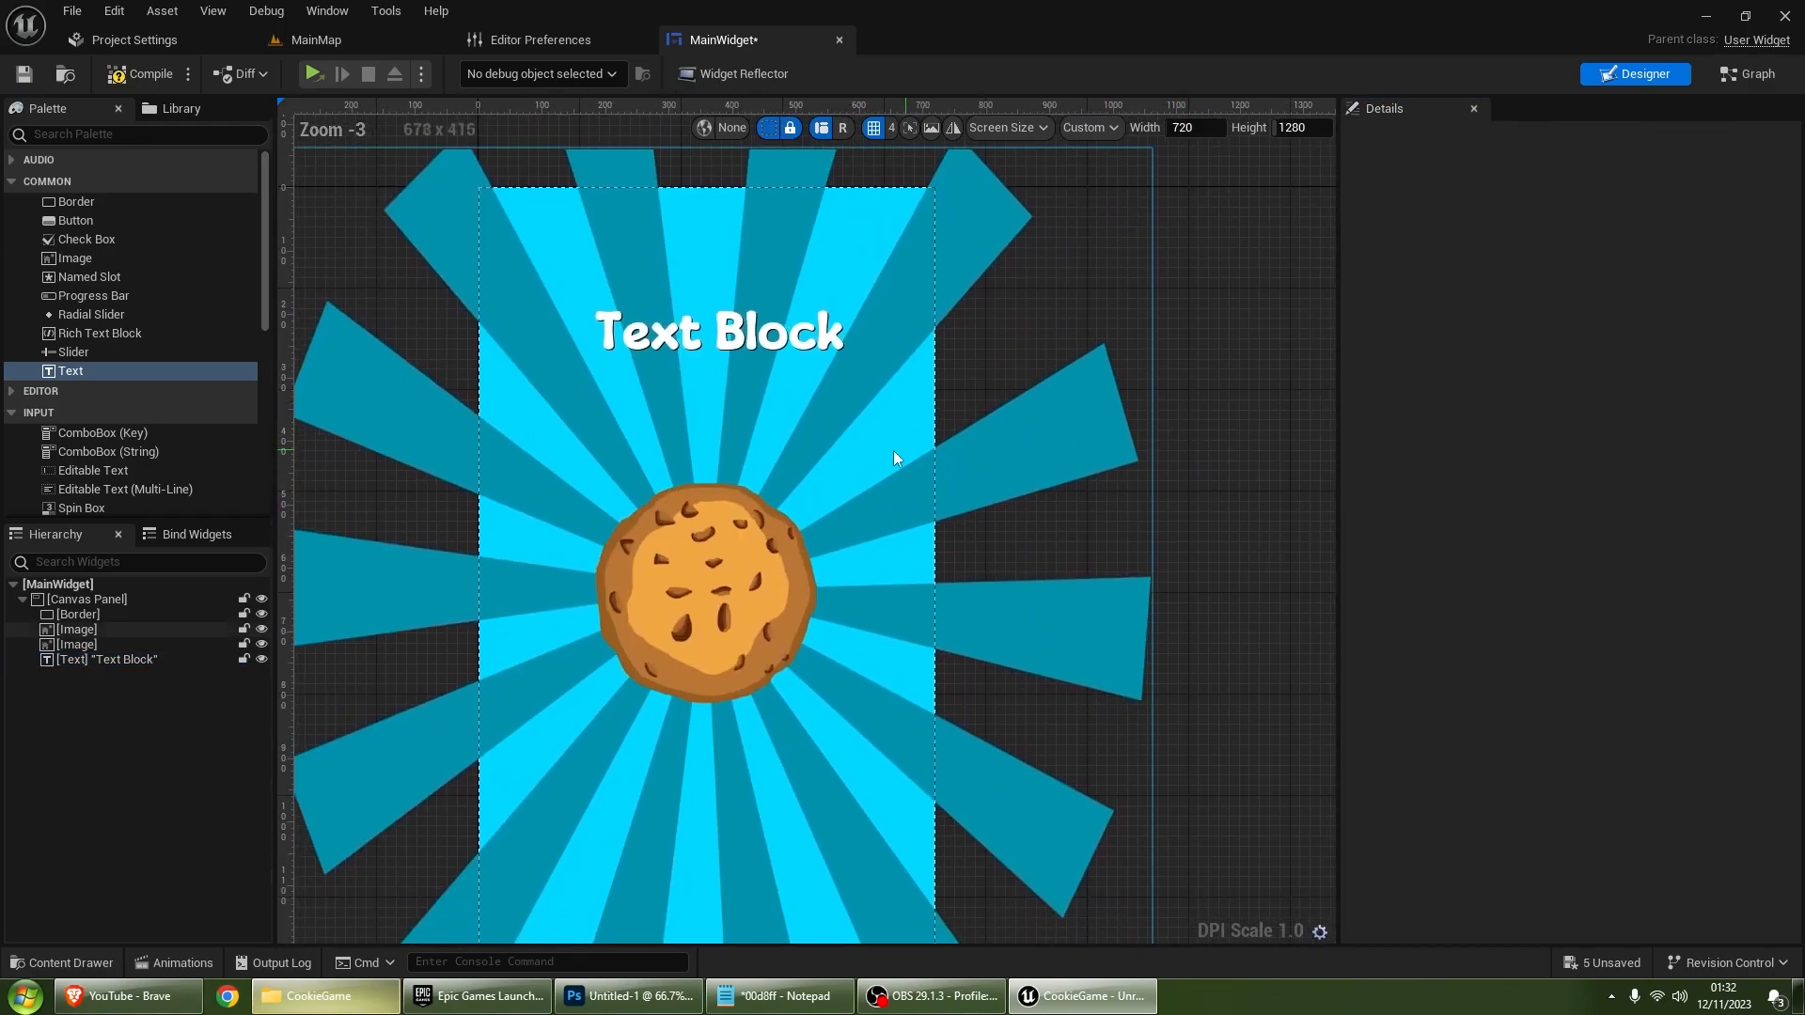
pyautogui.click(771, 555)
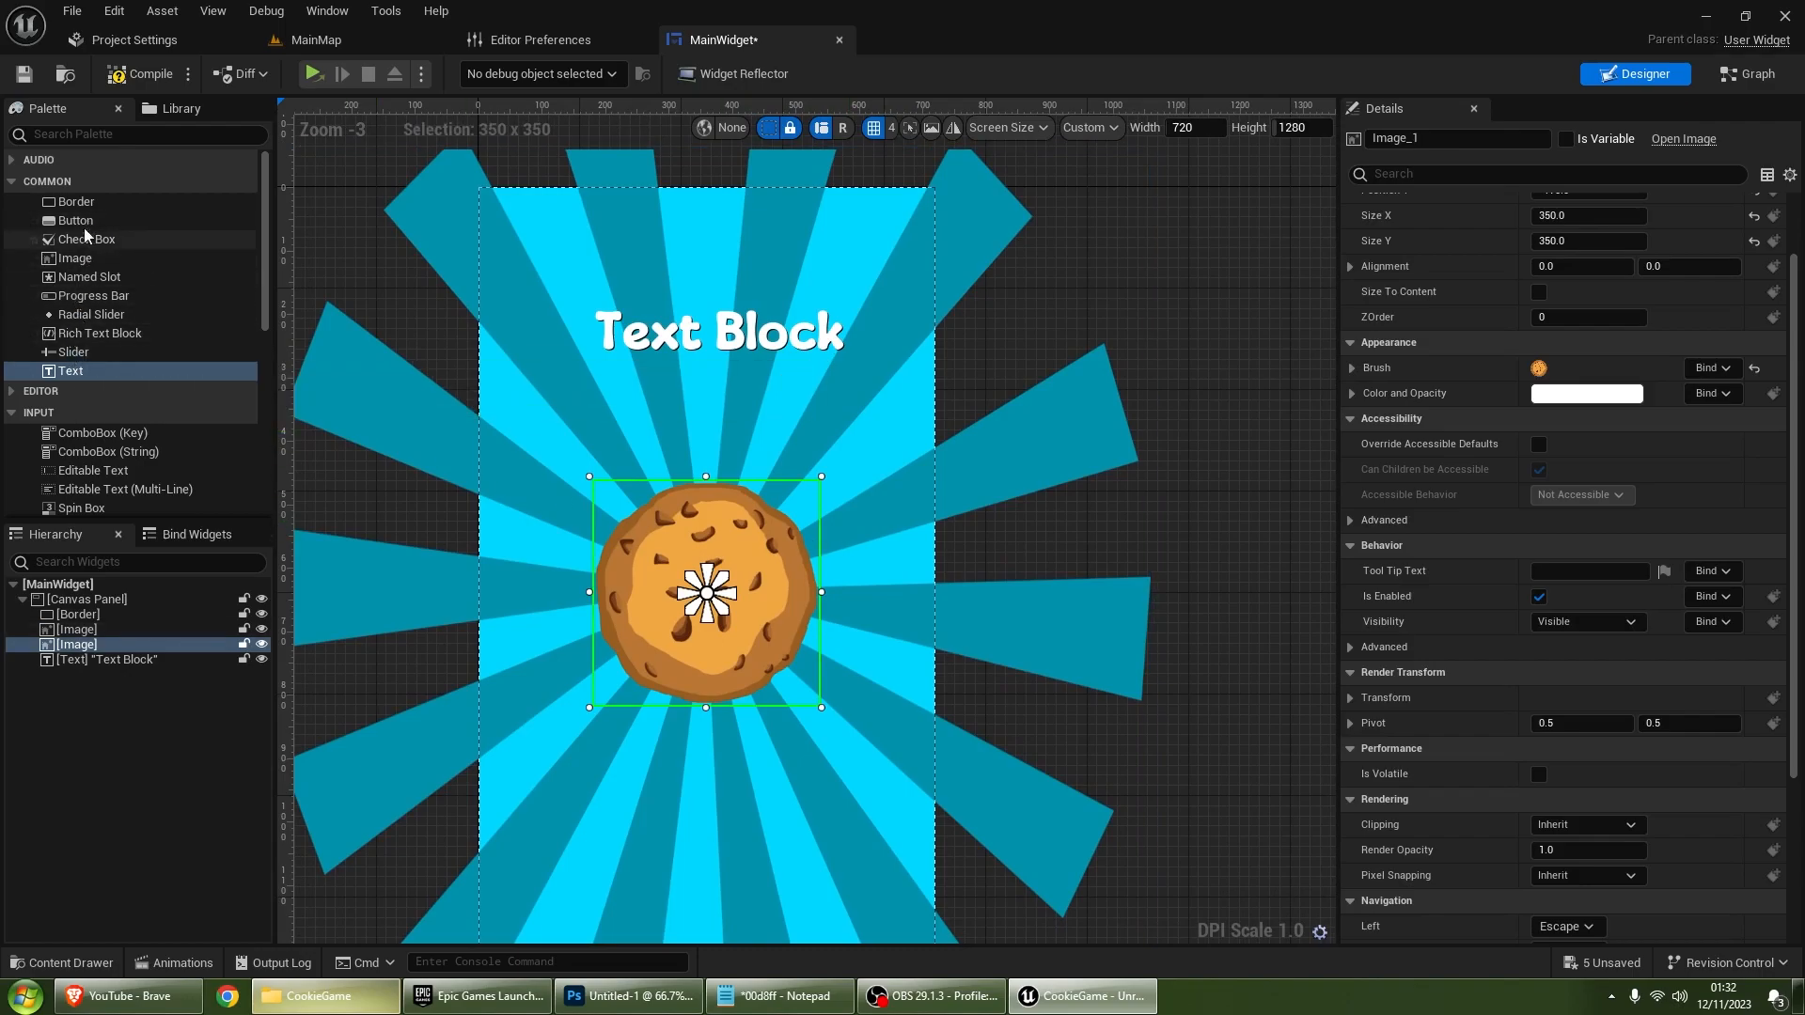
# Step: Add a button to the canvas panel and move it onto the cookie at position 224, 524
pyautogui.scroll(-1, 88, 346)
pyautogui.click(76, 194)
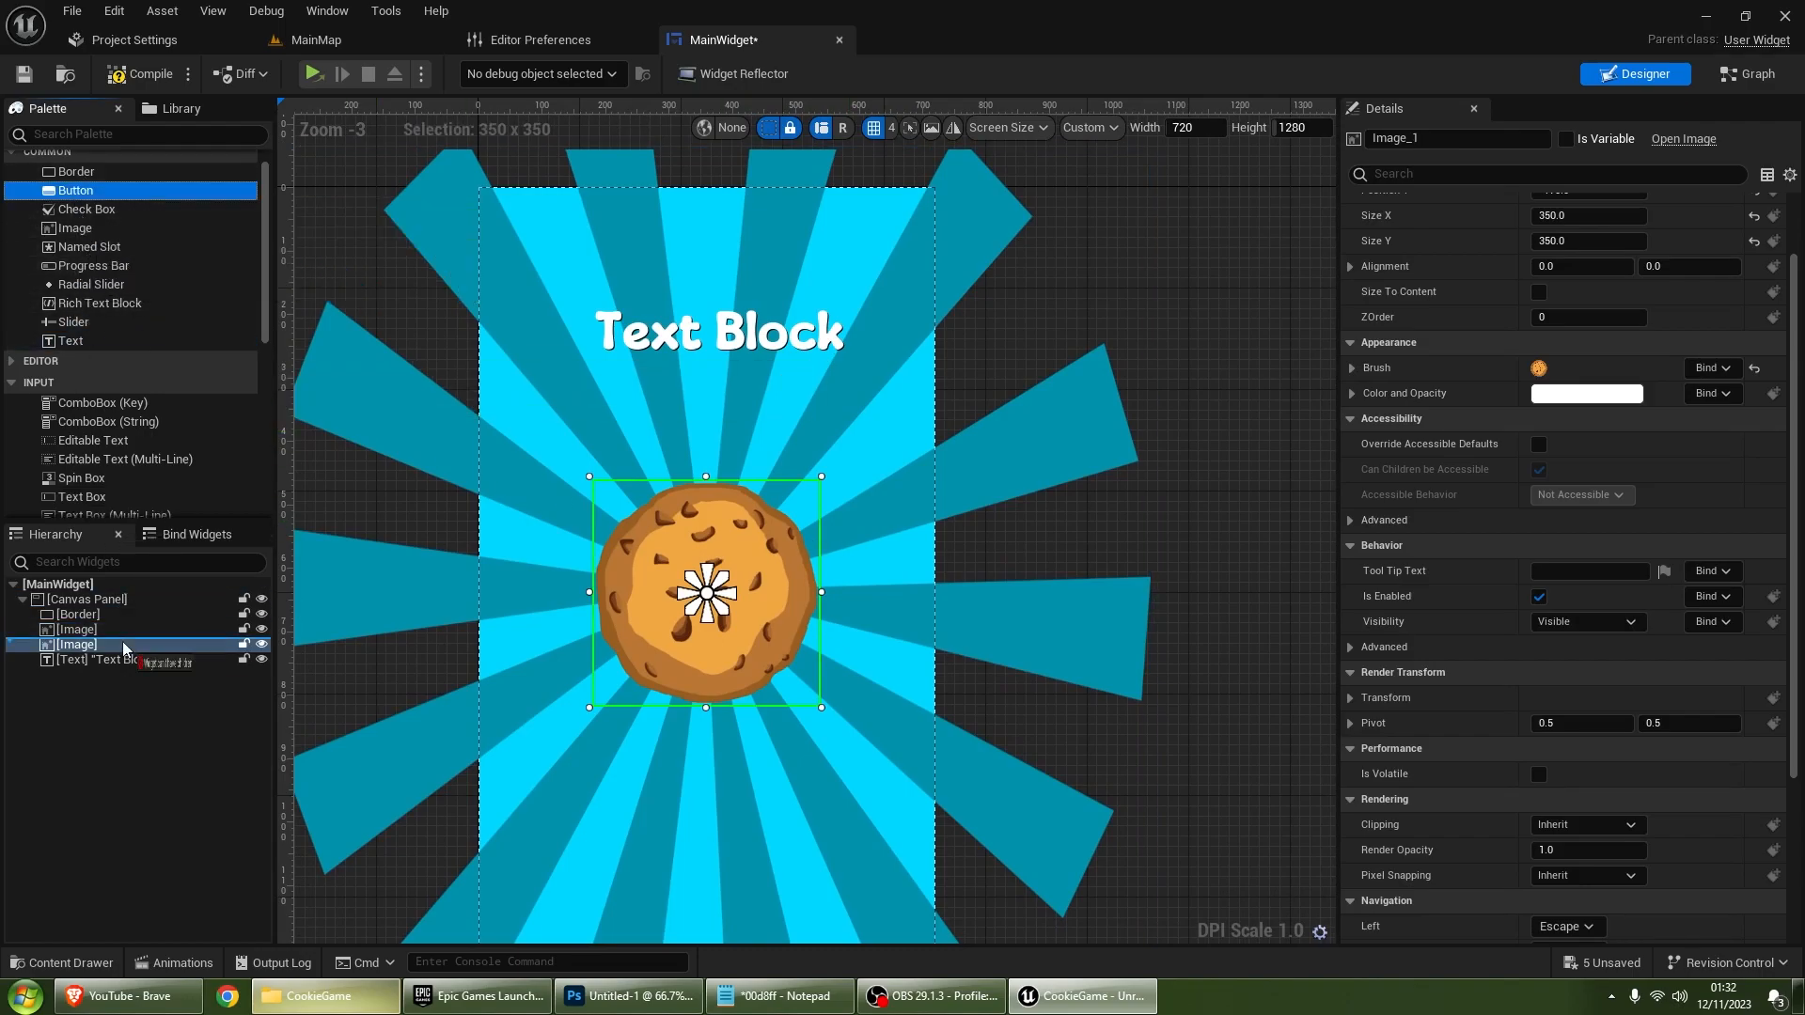
pyautogui.moveTo(105, 611); pyautogui.dragTo(103, 663)
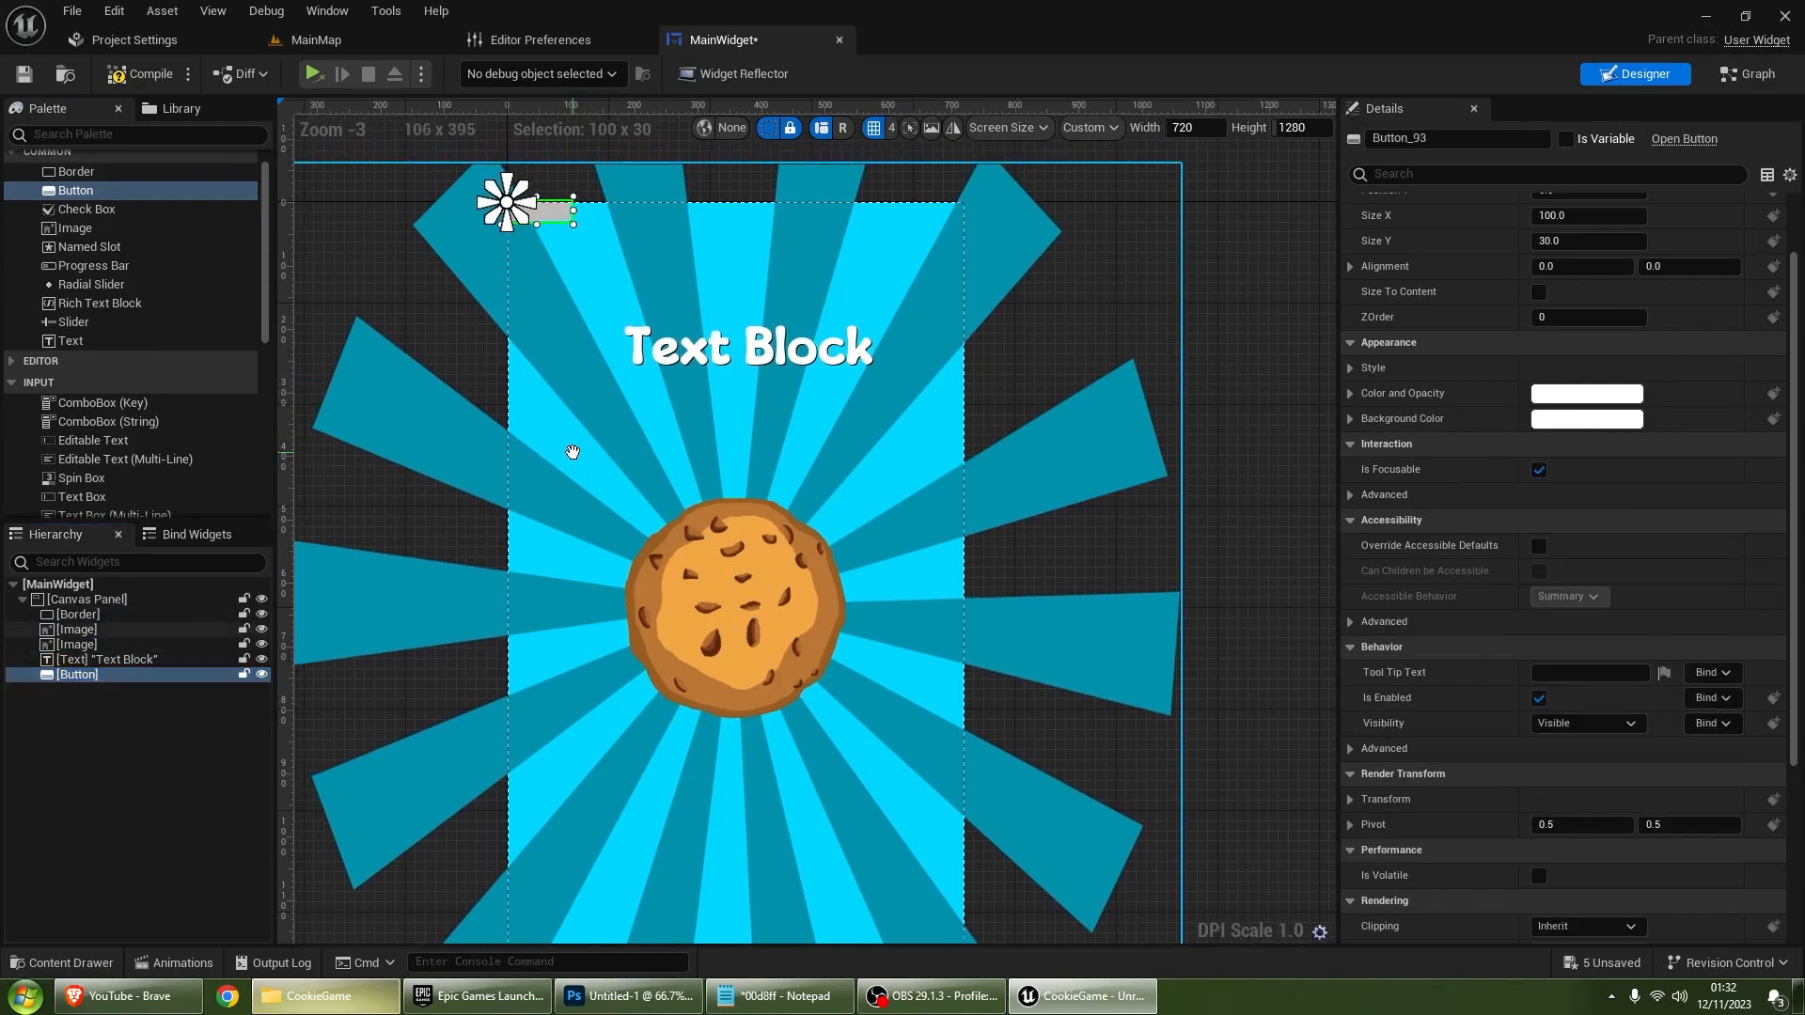
pyautogui.moveTo(559, 228); pyautogui.dragTo(702, 561)
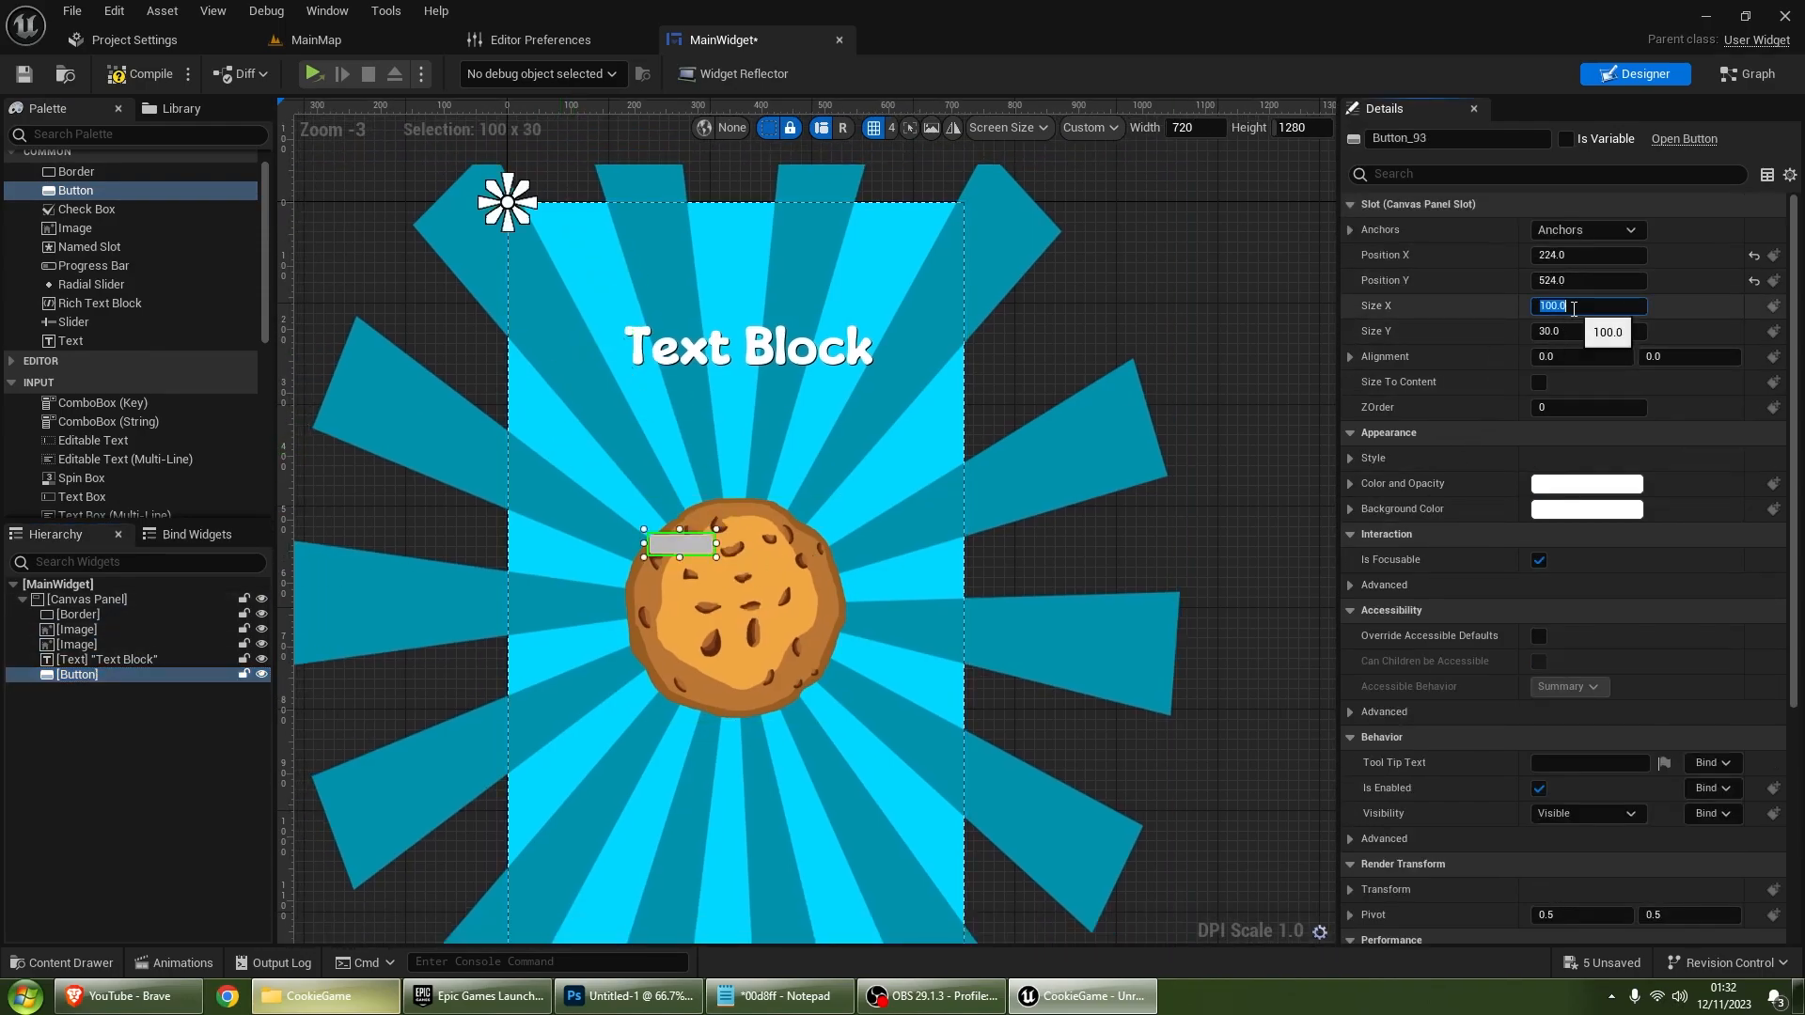
# Step: Anchor the button to the centre of the canvas and set its size to 350 by 350
pyautogui.click(1560, 229)
pyautogui.click(1628, 341)
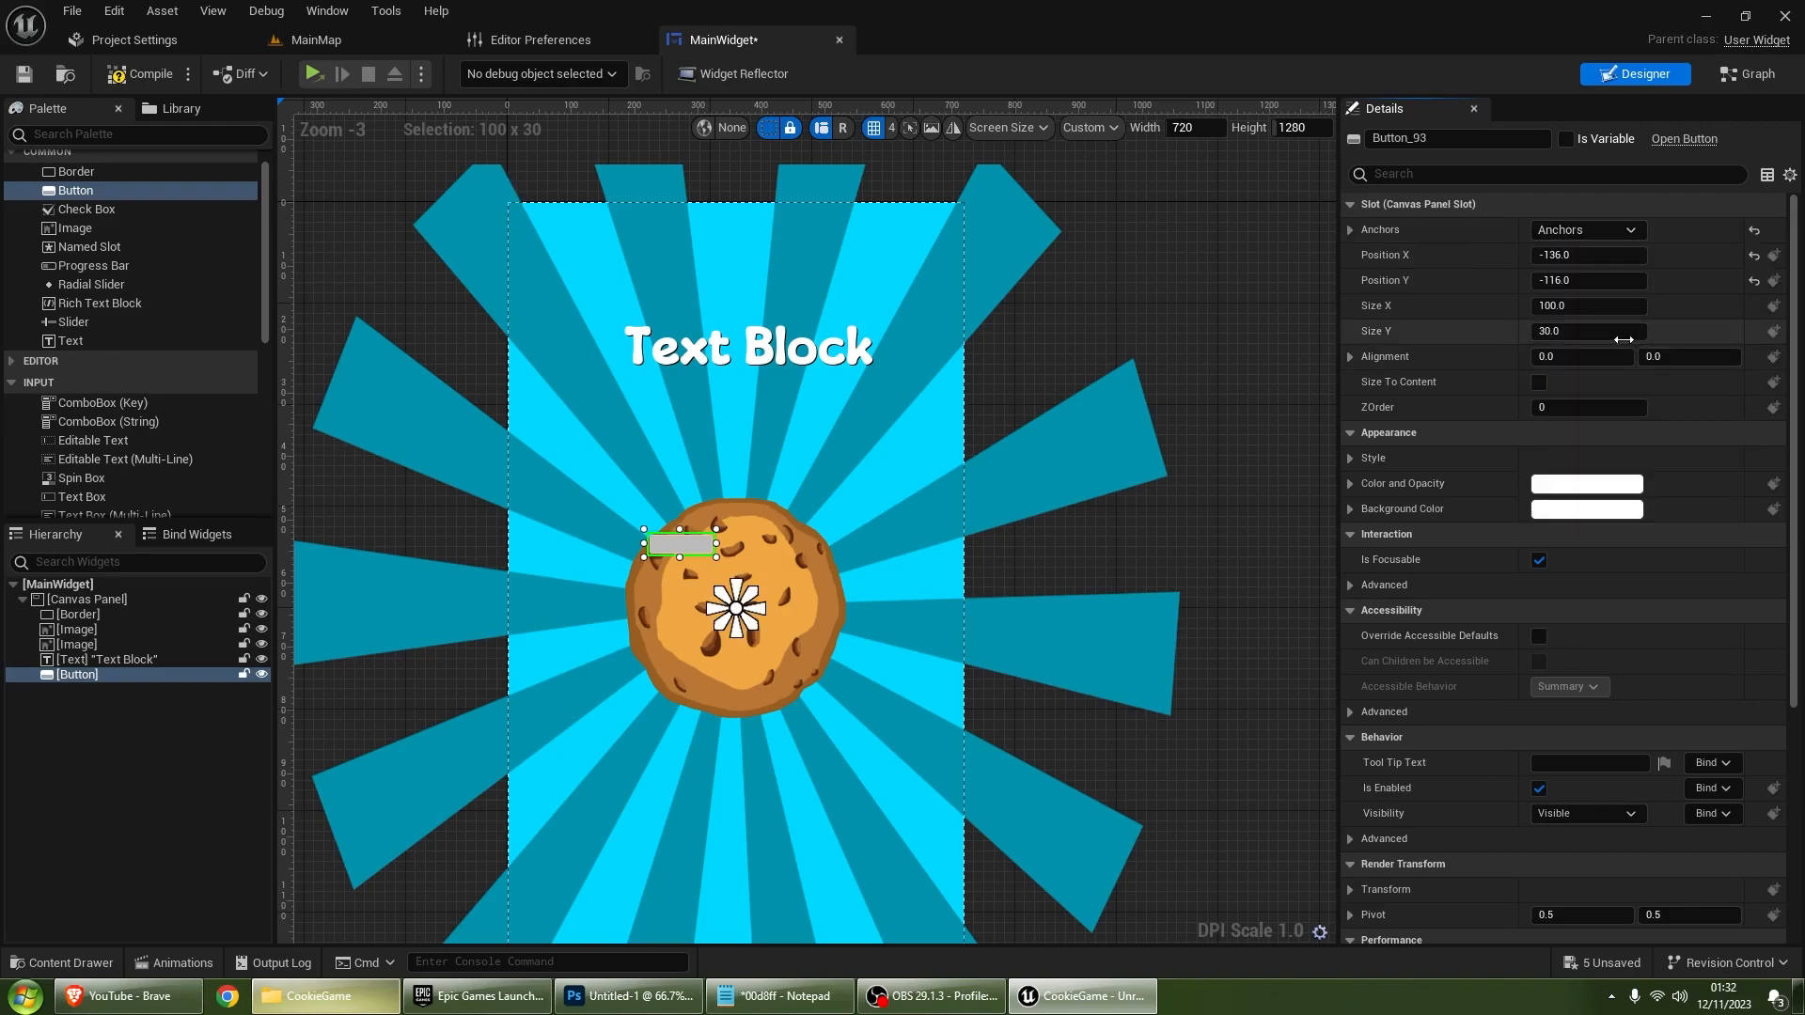
pyautogui.click(1585, 307)
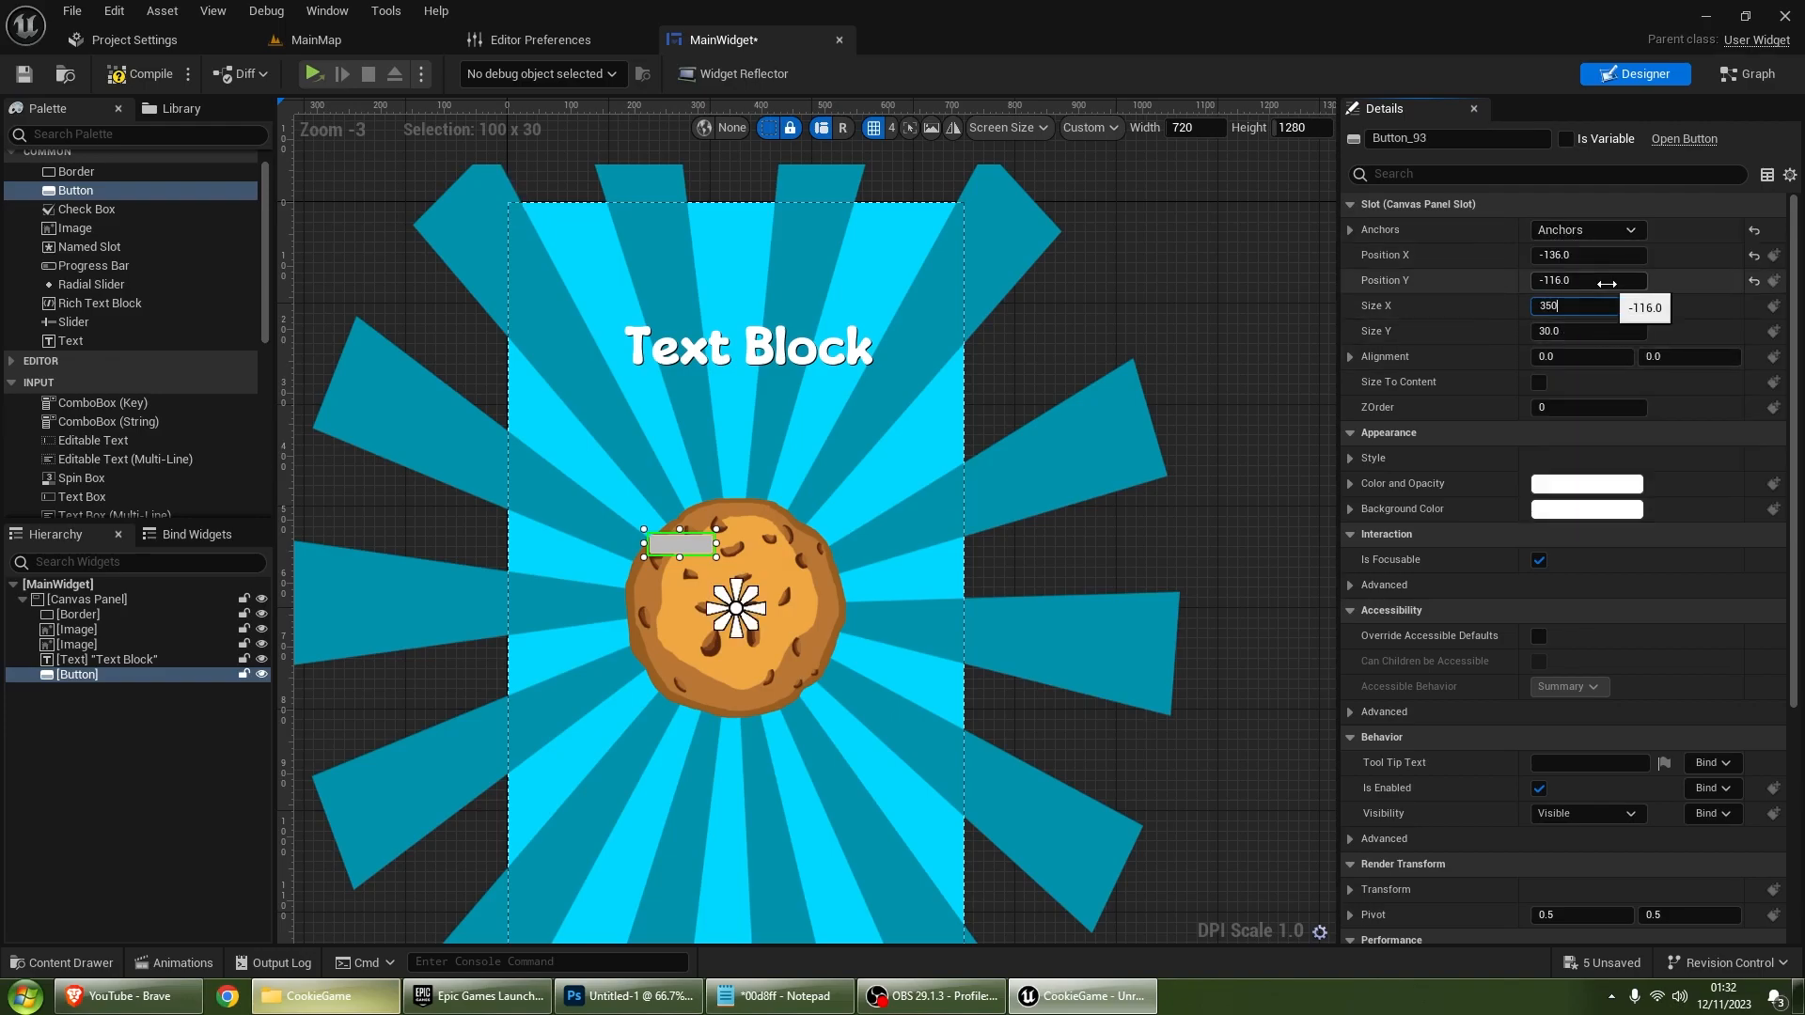
pyautogui.press('Tab')
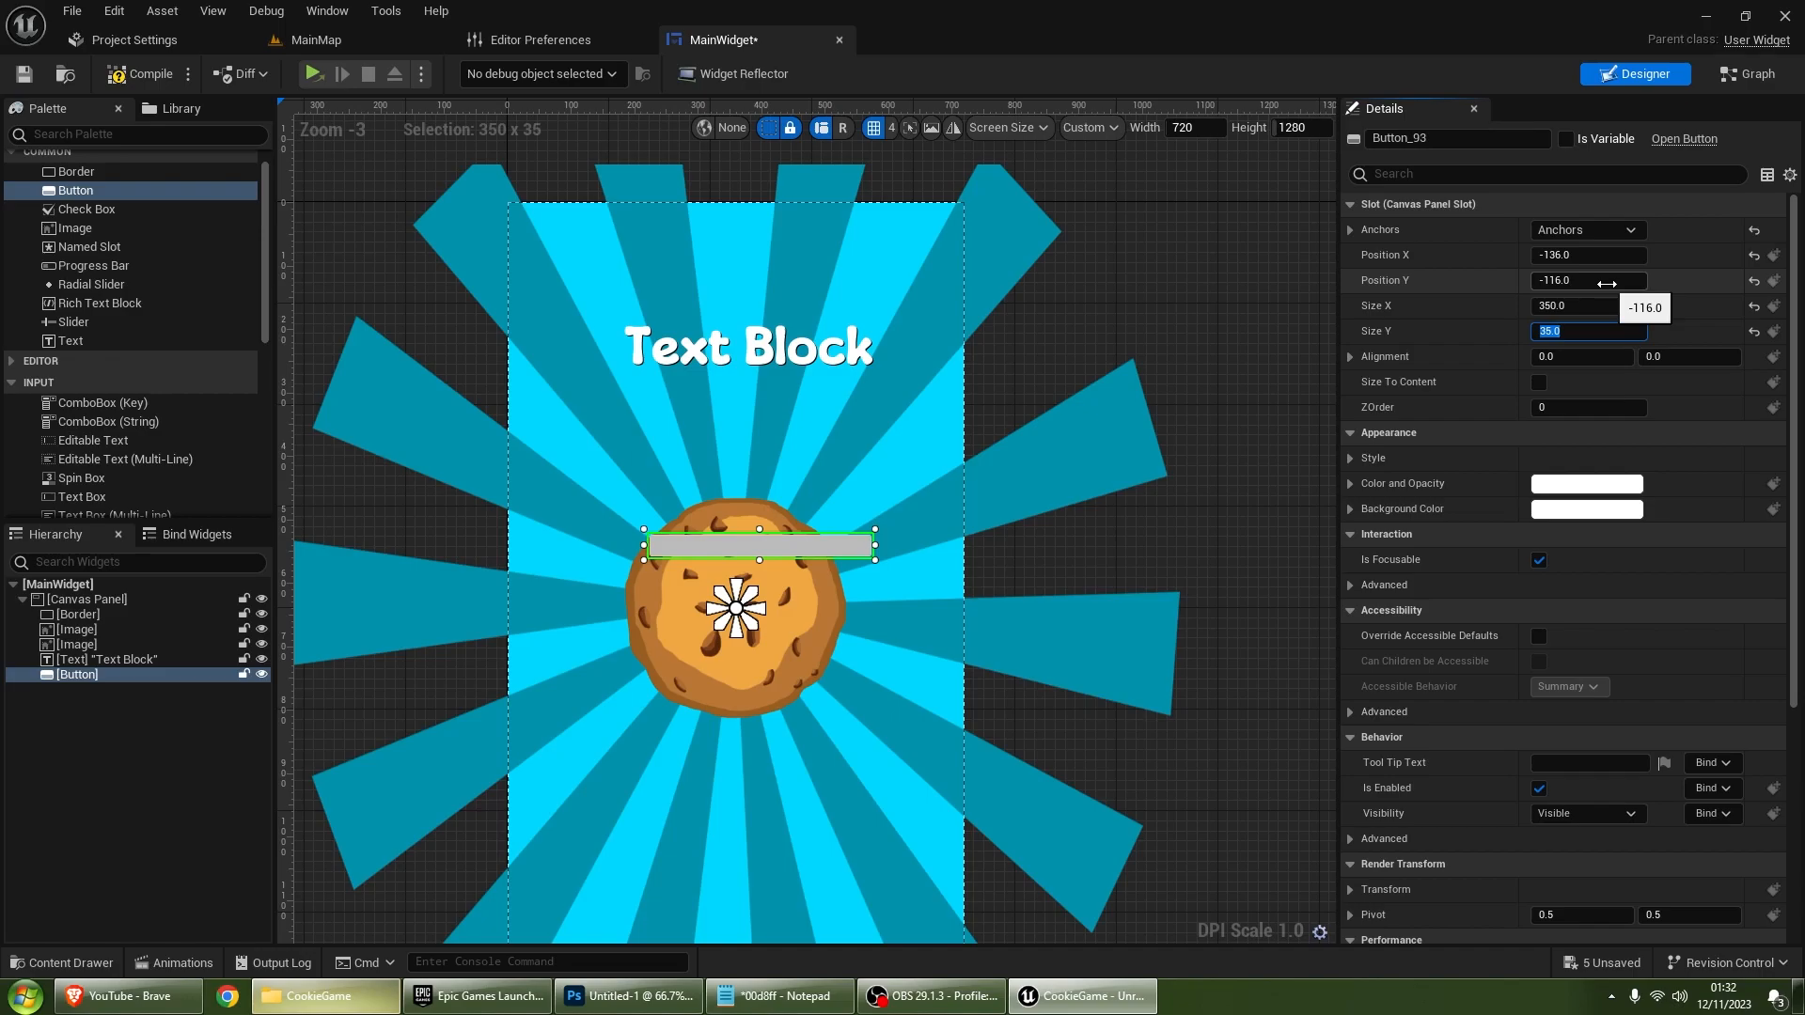
pyautogui.write('350')
pyautogui.press('Return')
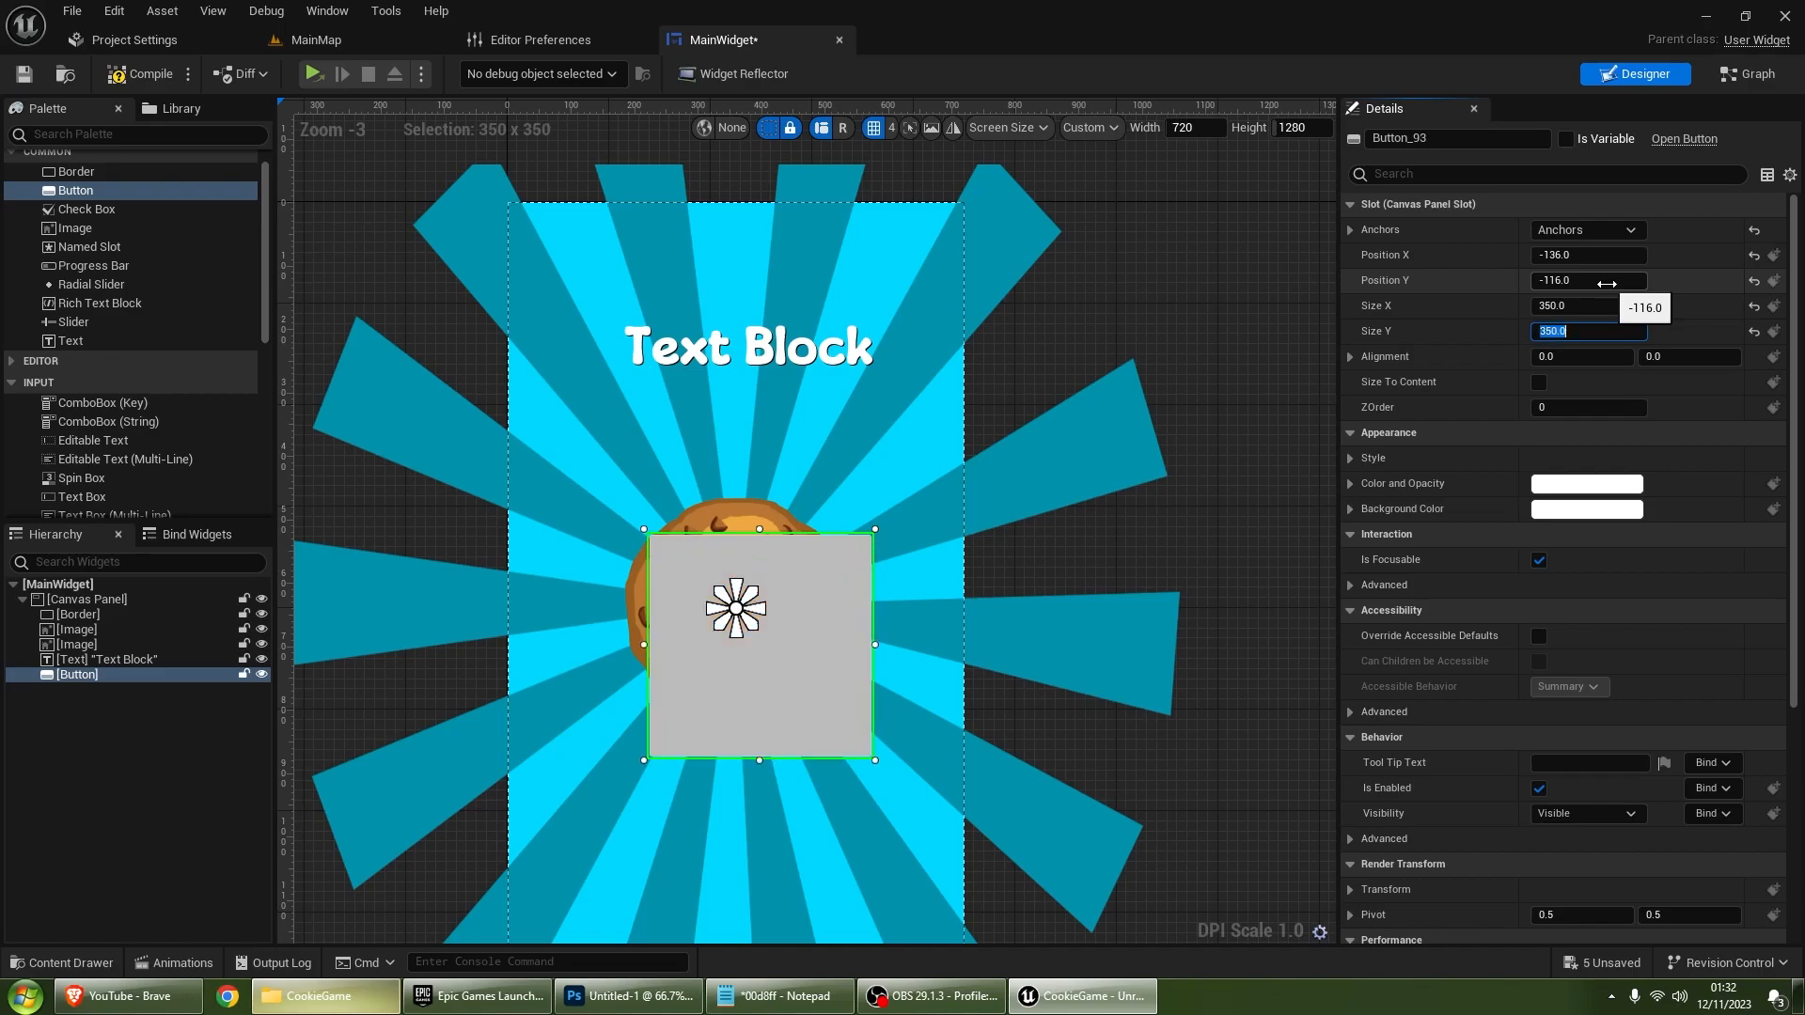
# Step: Centre the button on the cookie by setting both its X and Y positions to -175
pyautogui.click(1575, 281)
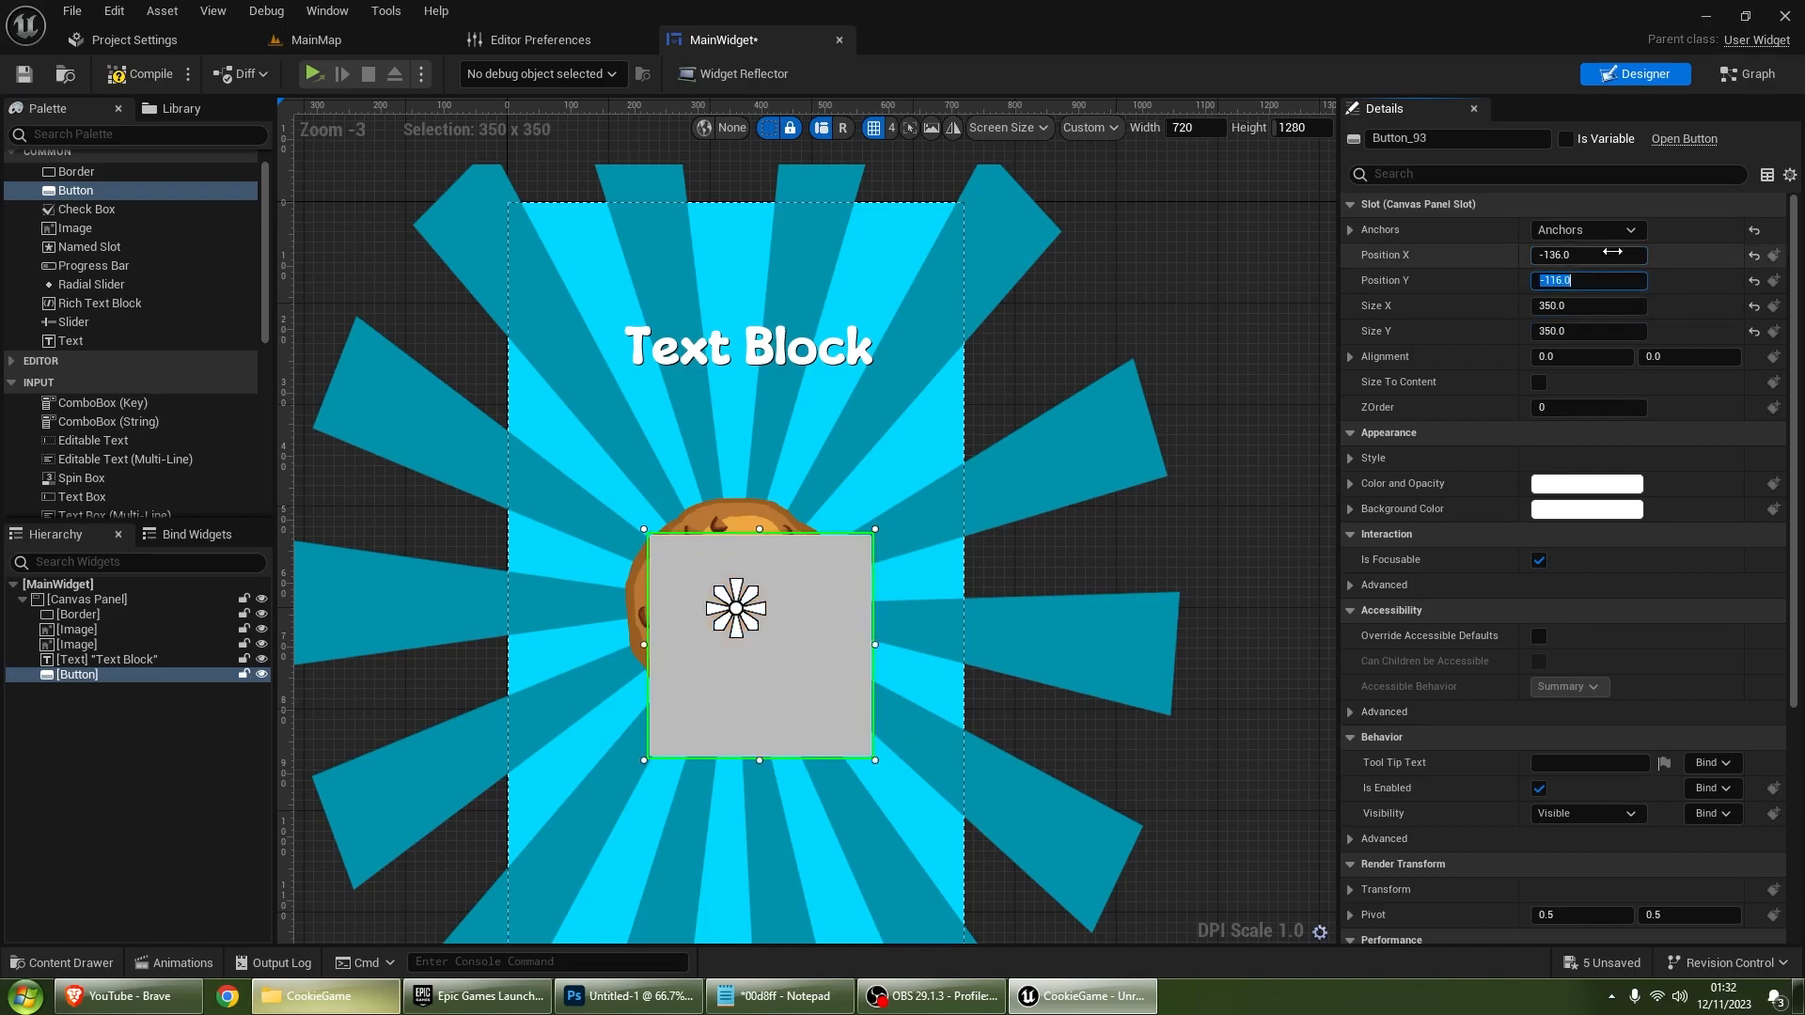
pyautogui.click(1612, 252)
pyautogui.write('-175')
pyautogui.press('Return')
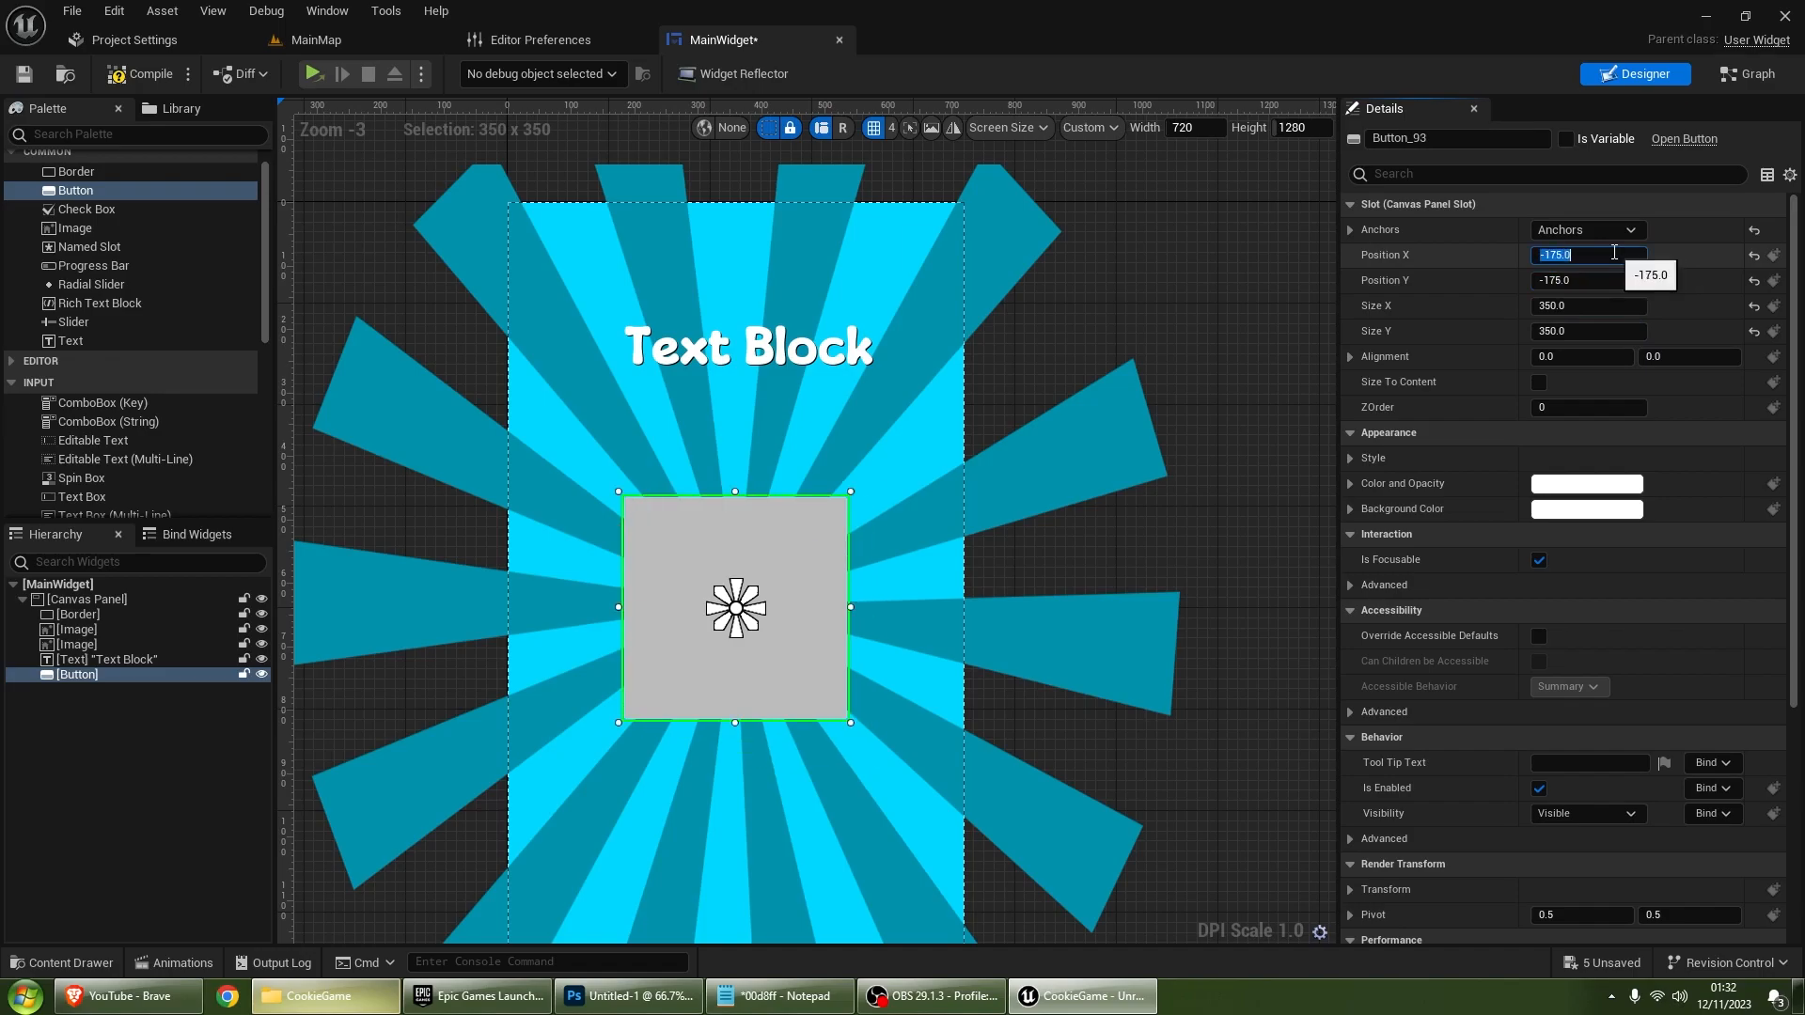
# Step: Make the tint of the button's Normal style fully transparent
pyautogui.click(1355, 461)
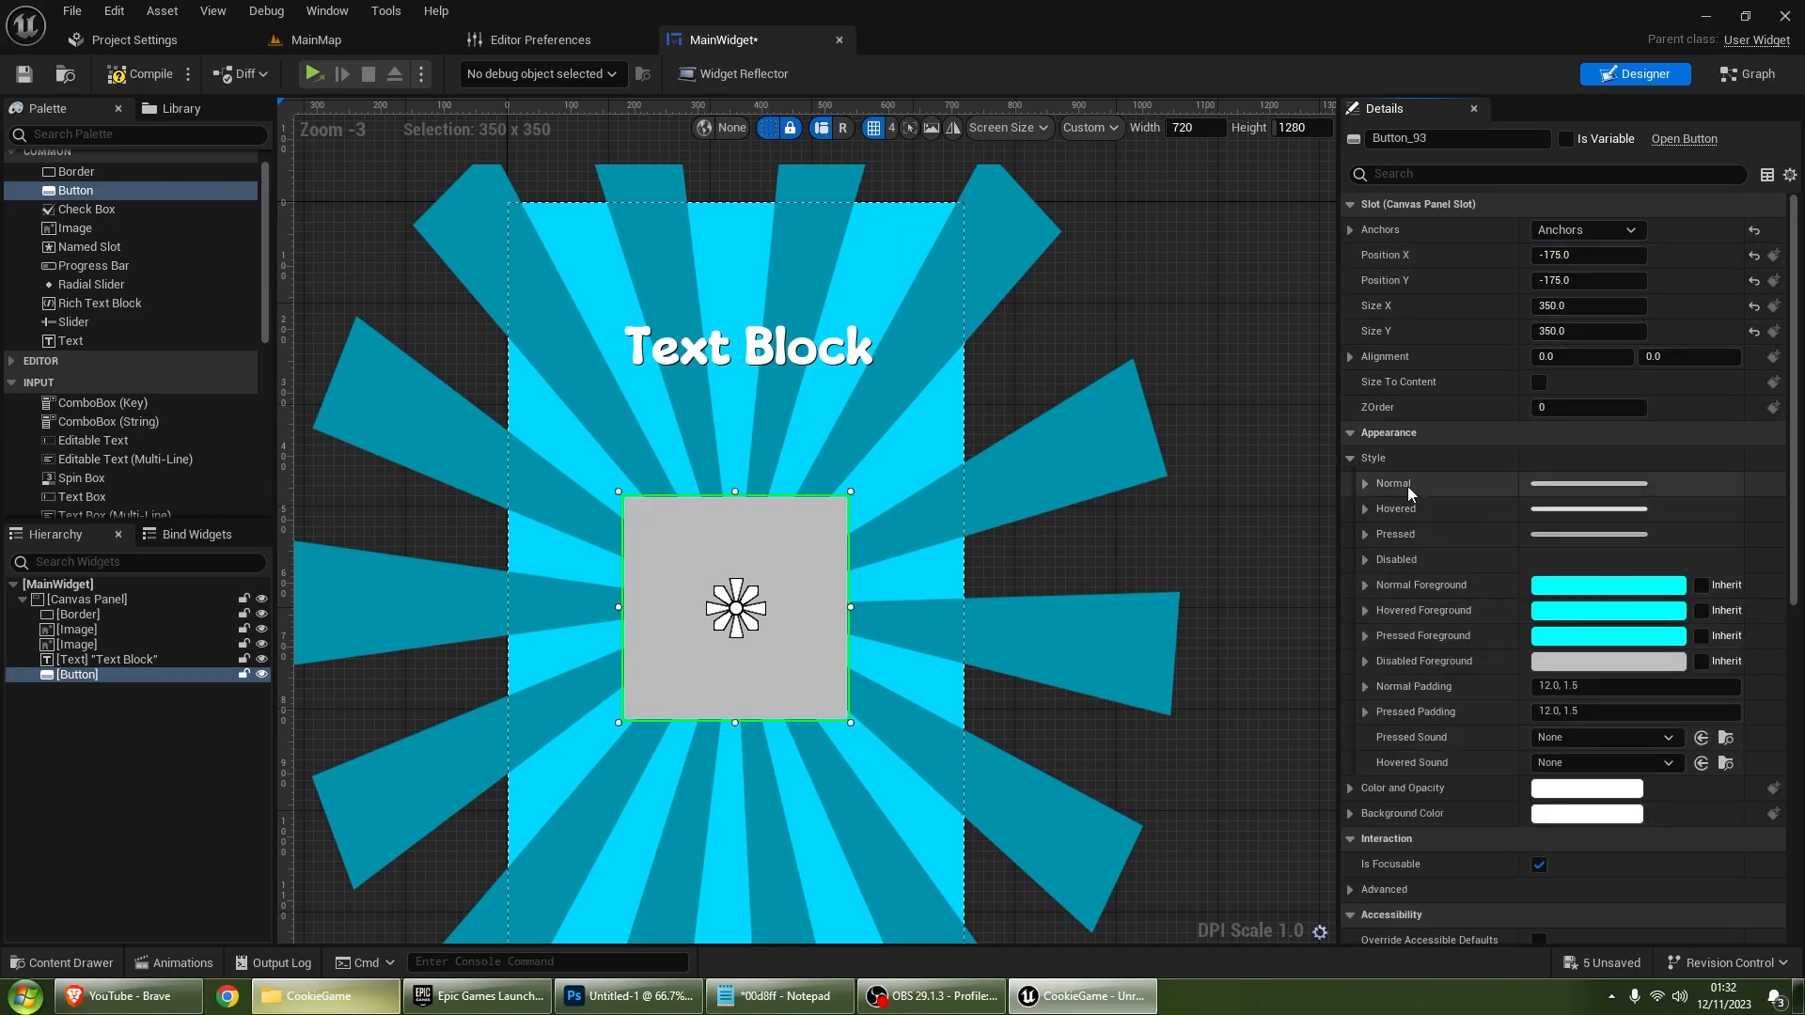
pyautogui.click(1365, 484)
pyautogui.click(1565, 589)
pyautogui.moveTo(1421, 729); pyautogui.dragTo(1438, 691)
pyautogui.moveTo(1306, 889); pyautogui.dragTo(1175, 889)
pyautogui.click(1443, 943)
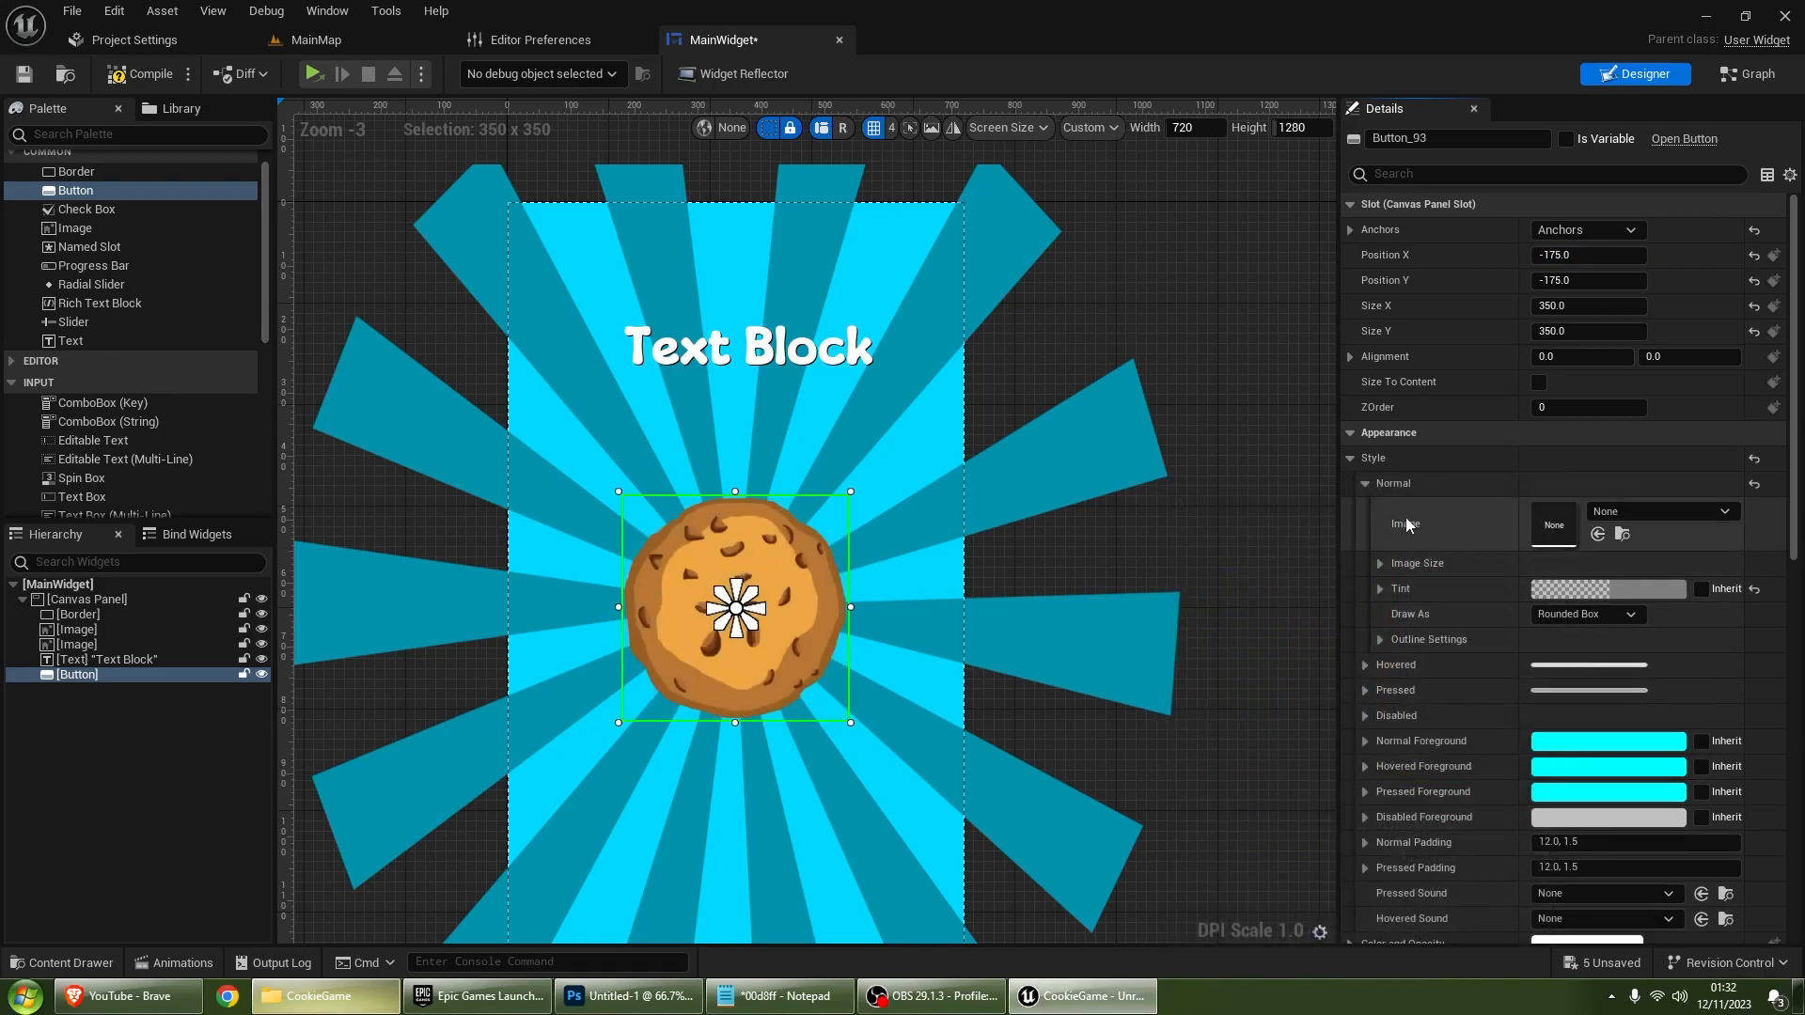
# Step: Copy the button's Normal style and paste it onto its Hovered and Pressed styles
pyautogui.click(1488, 486)
pyautogui.rightClick(1493, 488)
pyautogui.click(1556, 580)
pyautogui.rightClick(1493, 511)
pyautogui.click(1557, 624)
pyautogui.rightClick(1498, 538)
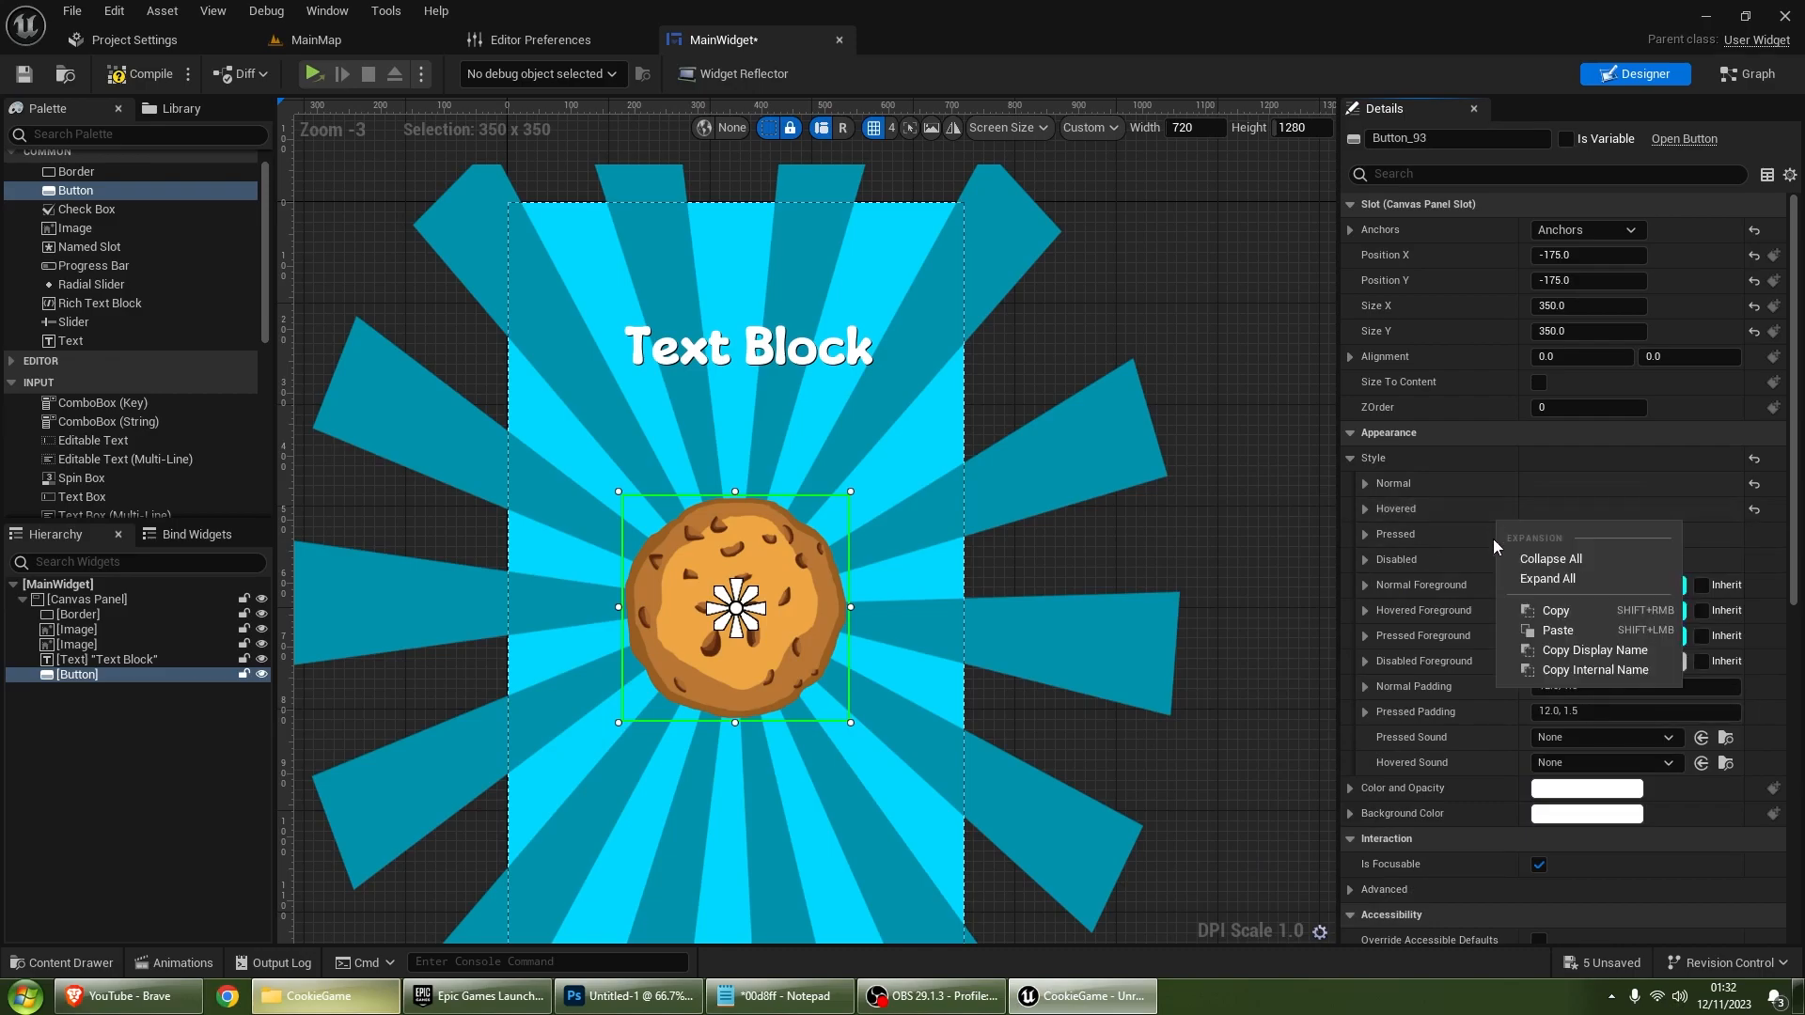
pyautogui.click(1560, 649)
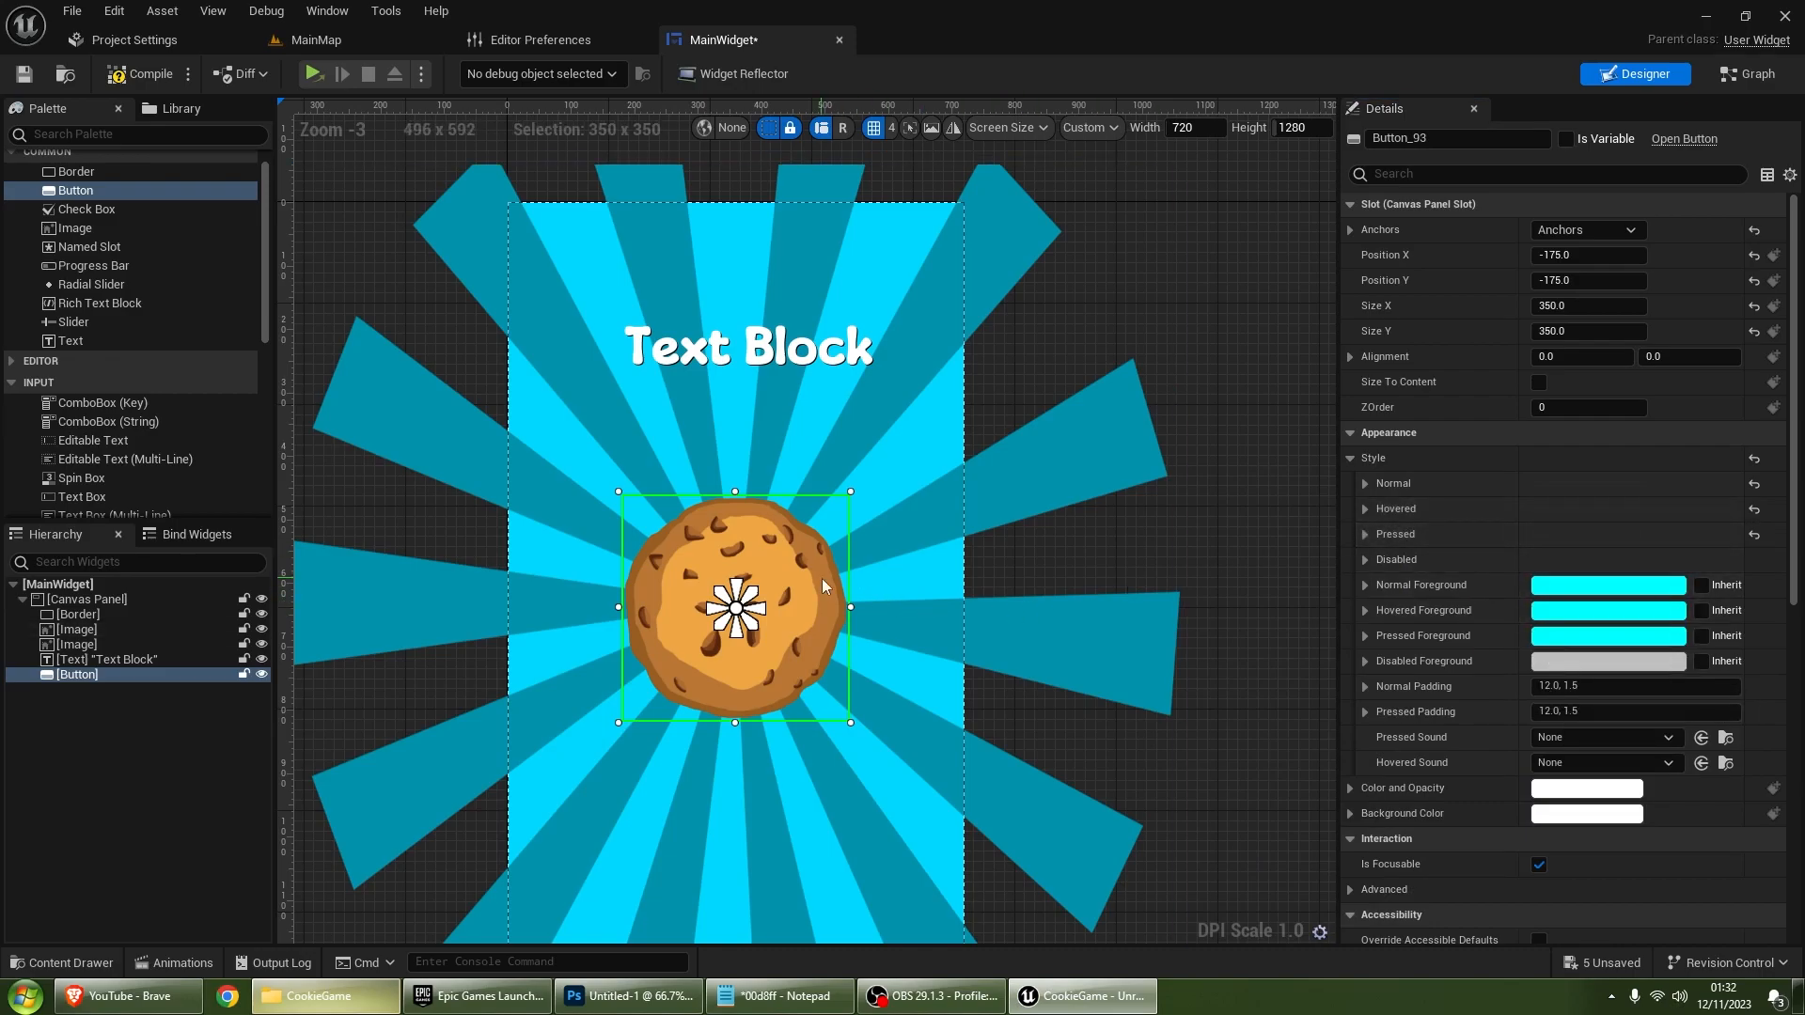
# Step: Look through the cookie button's properties for its click events
pyautogui.scroll(-3, 1784, 470)
pyautogui.scroll(-15, 1785, 470)
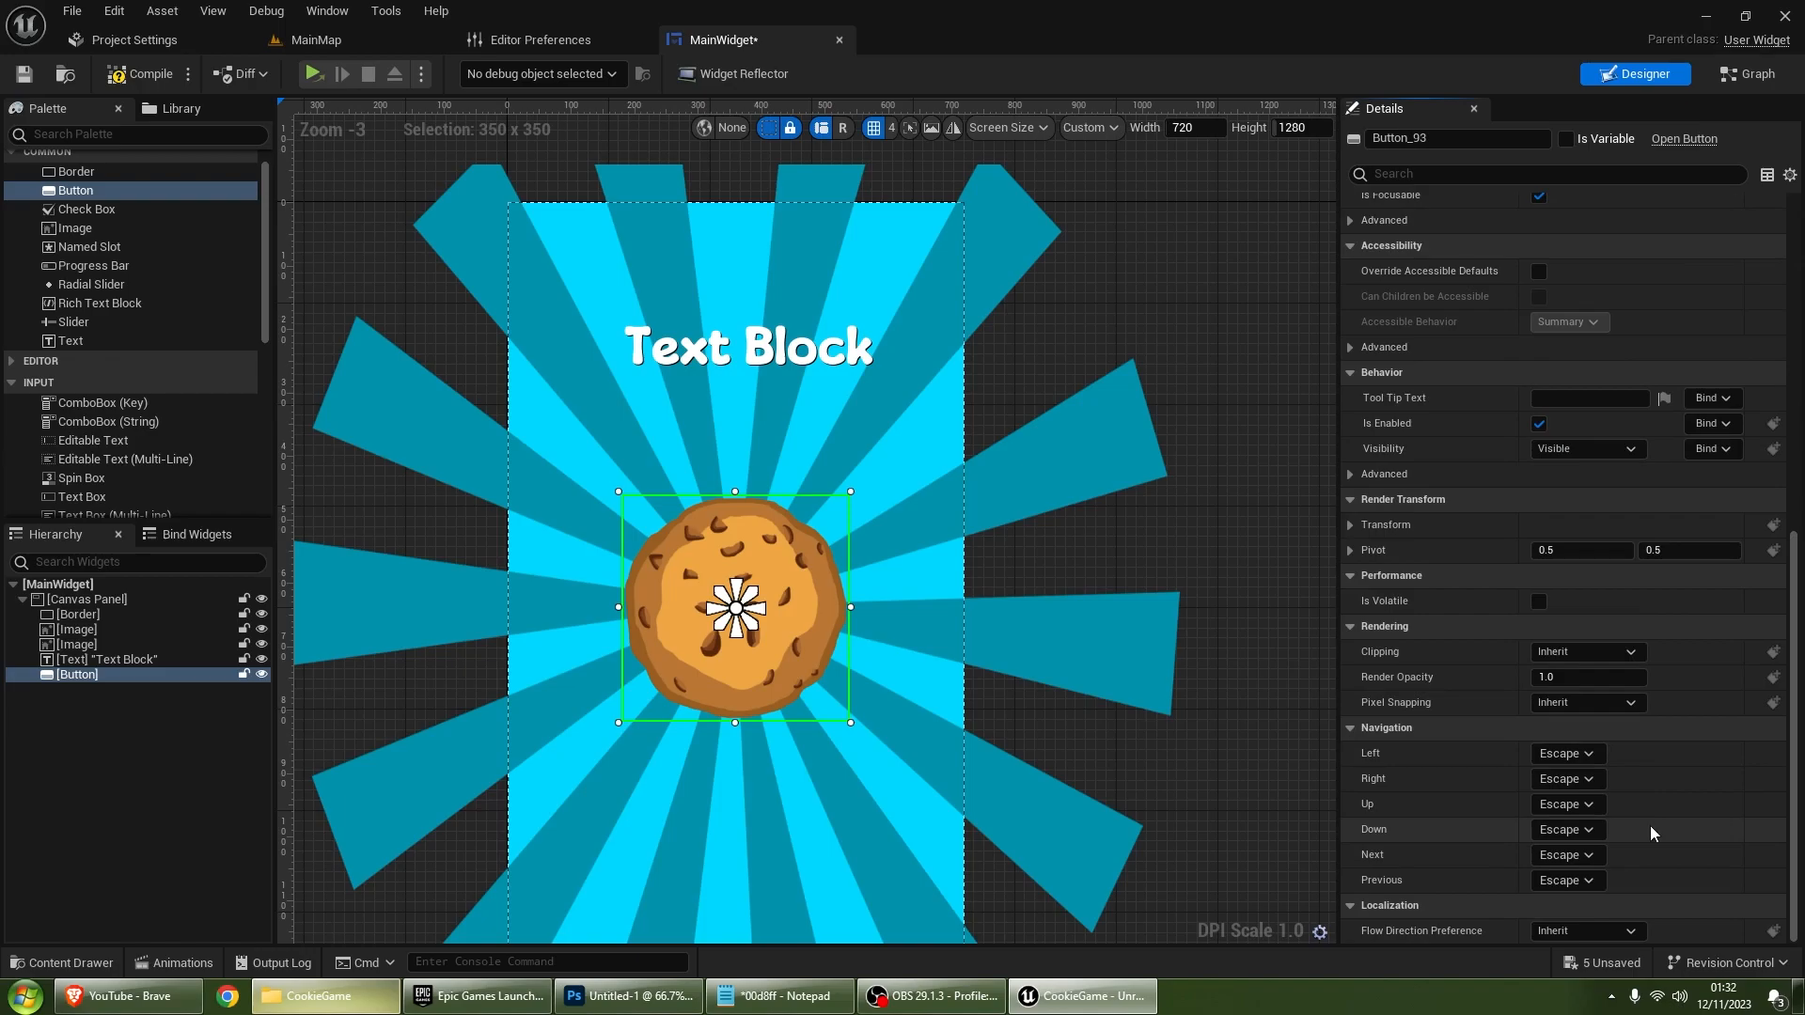
pyautogui.click(134, 677)
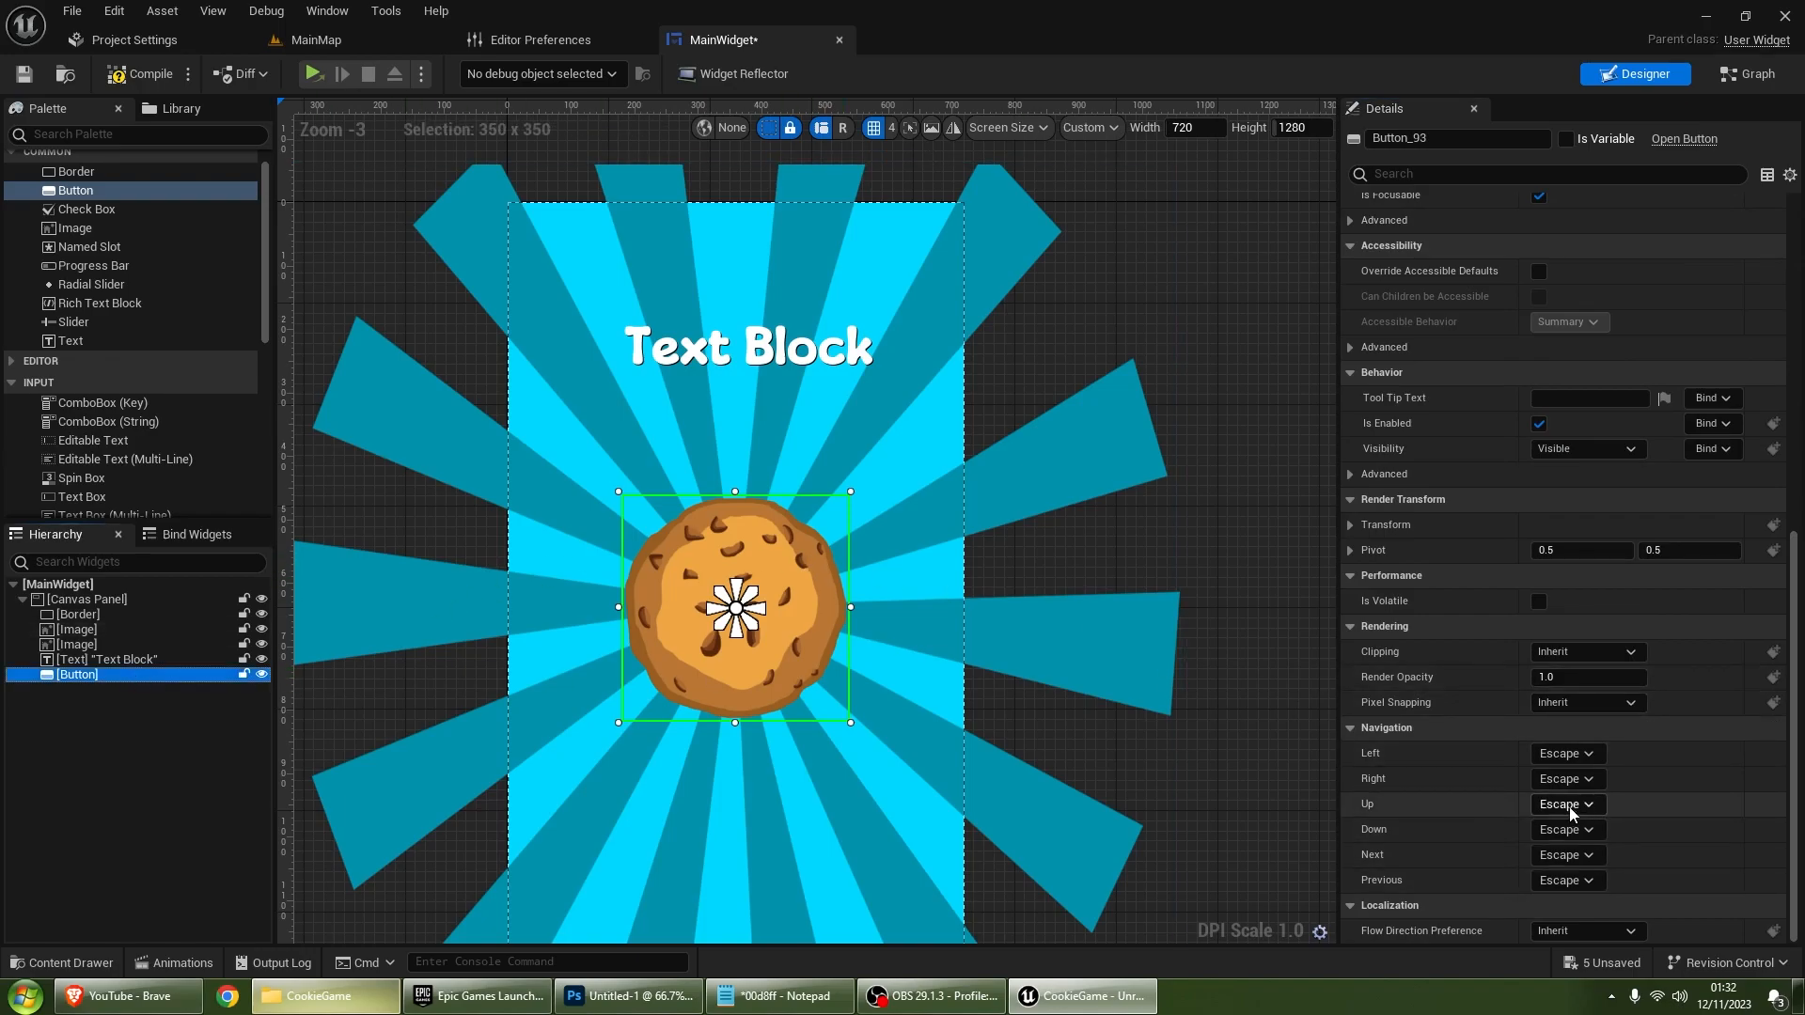
pyautogui.scroll(18, 1570, 810)
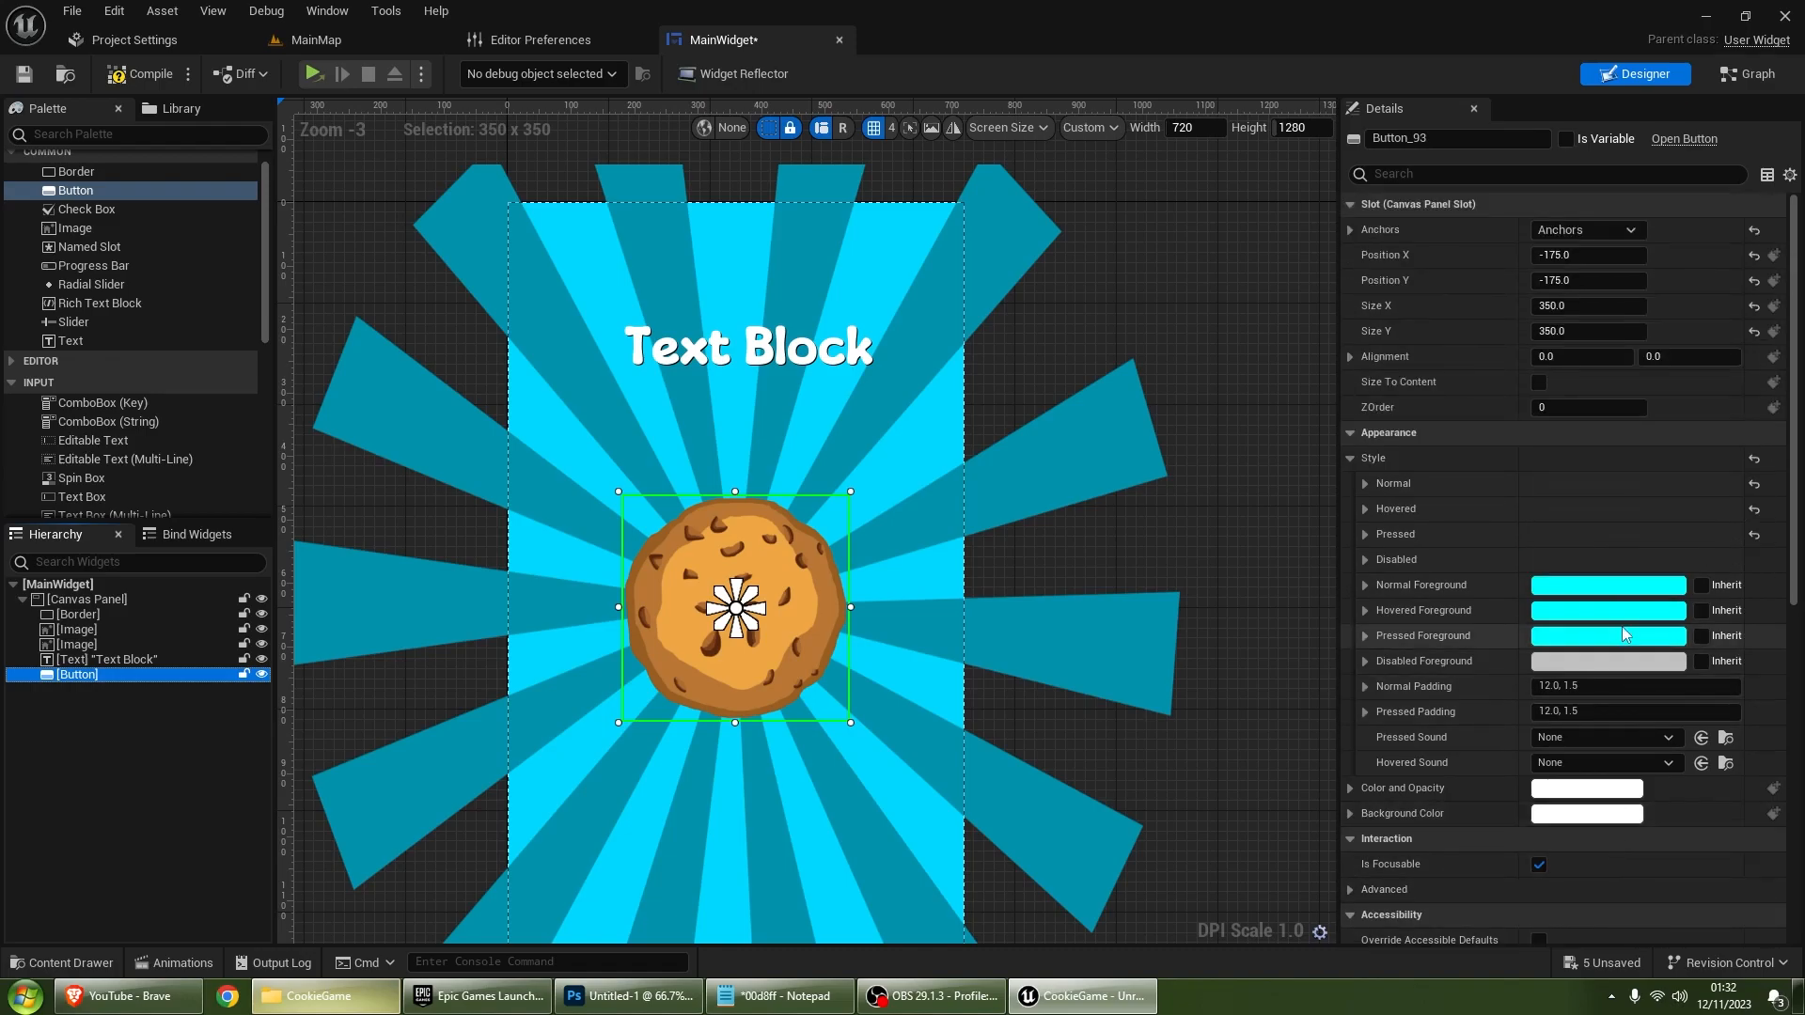
pyautogui.scroll(-18, 1598, 498)
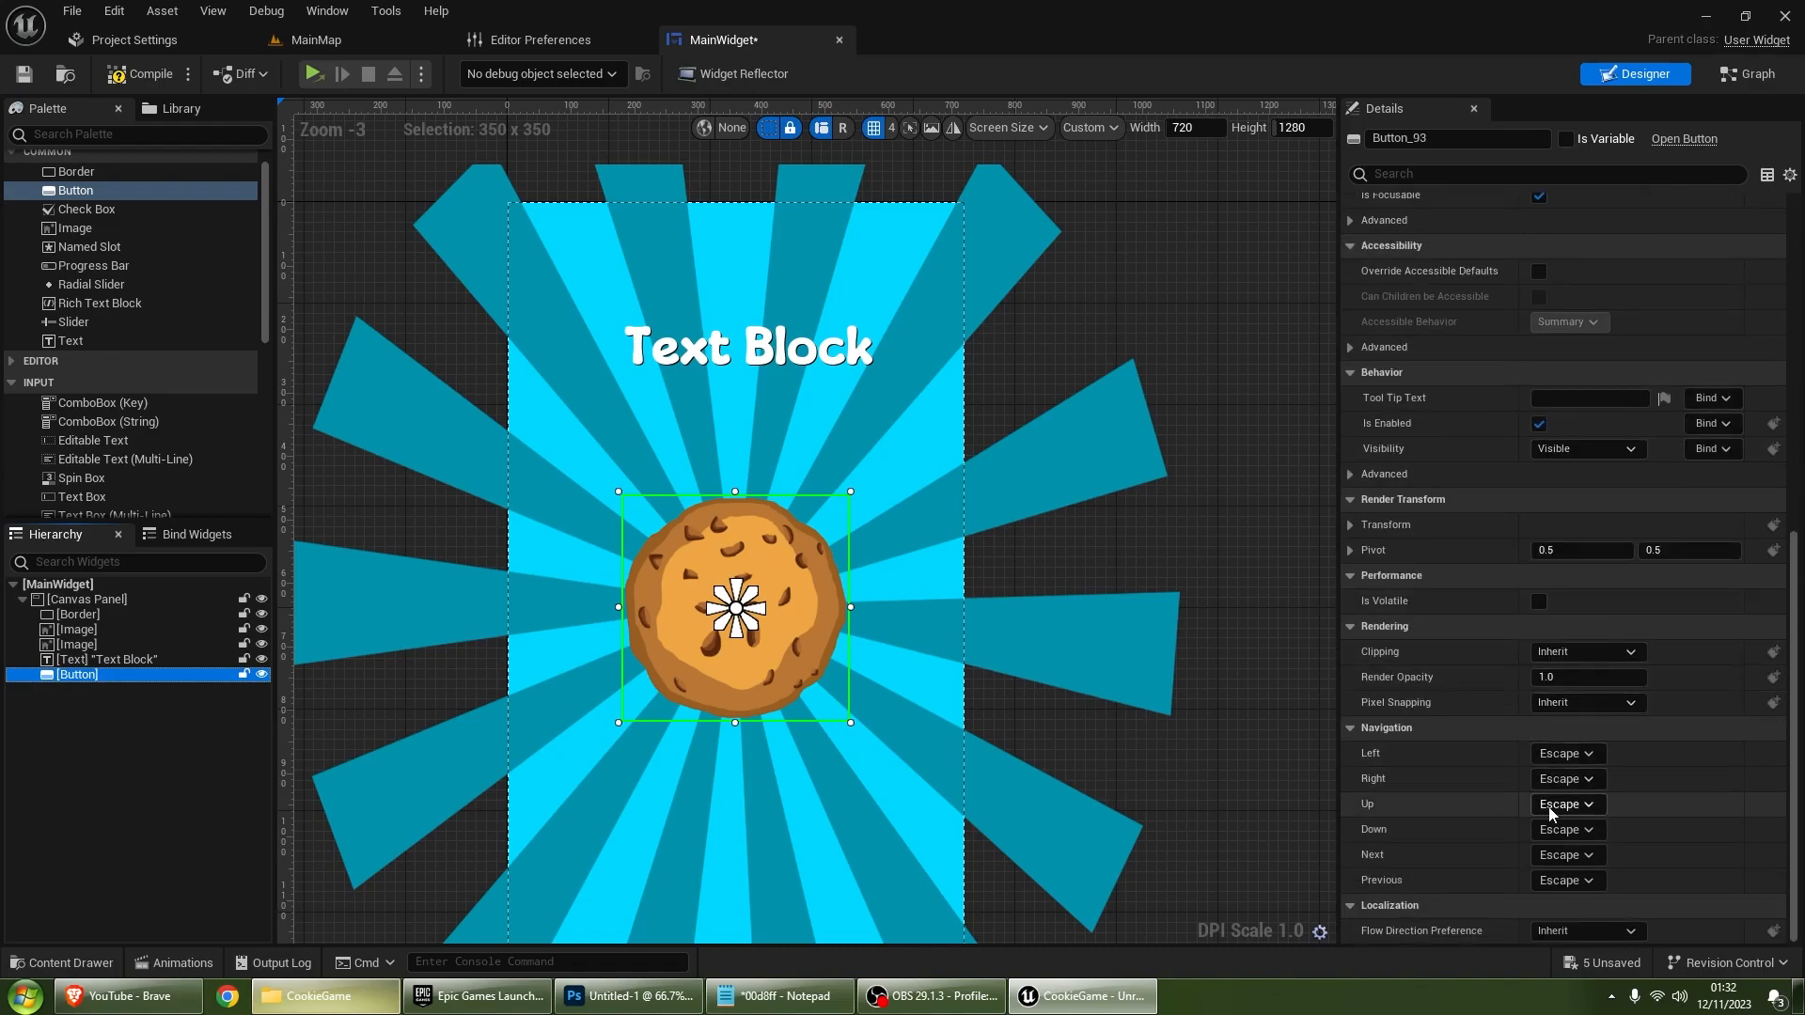
pyautogui.scroll(3, 1588, 555)
pyautogui.scroll(3, 1588, 558)
pyautogui.scroll(-6, 1551, 611)
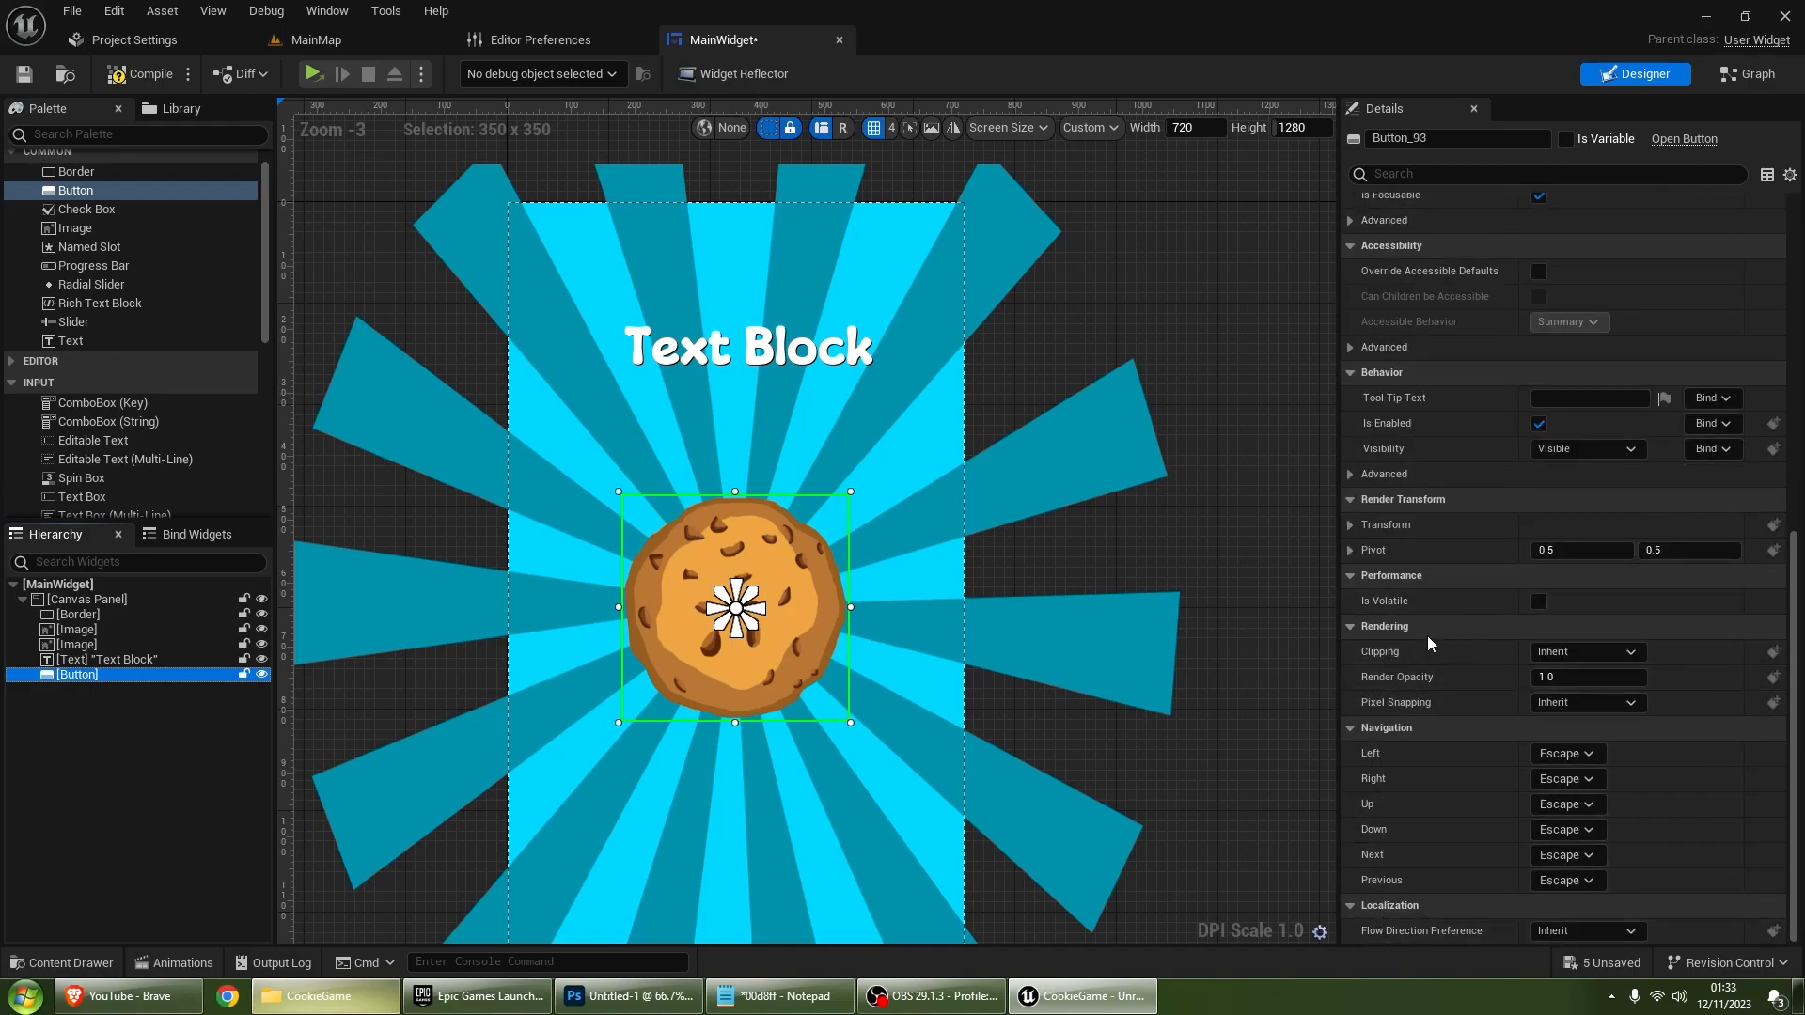
pyautogui.click(1349, 525)
pyautogui.click(1350, 524)
pyautogui.scroll(2, 1374, 477)
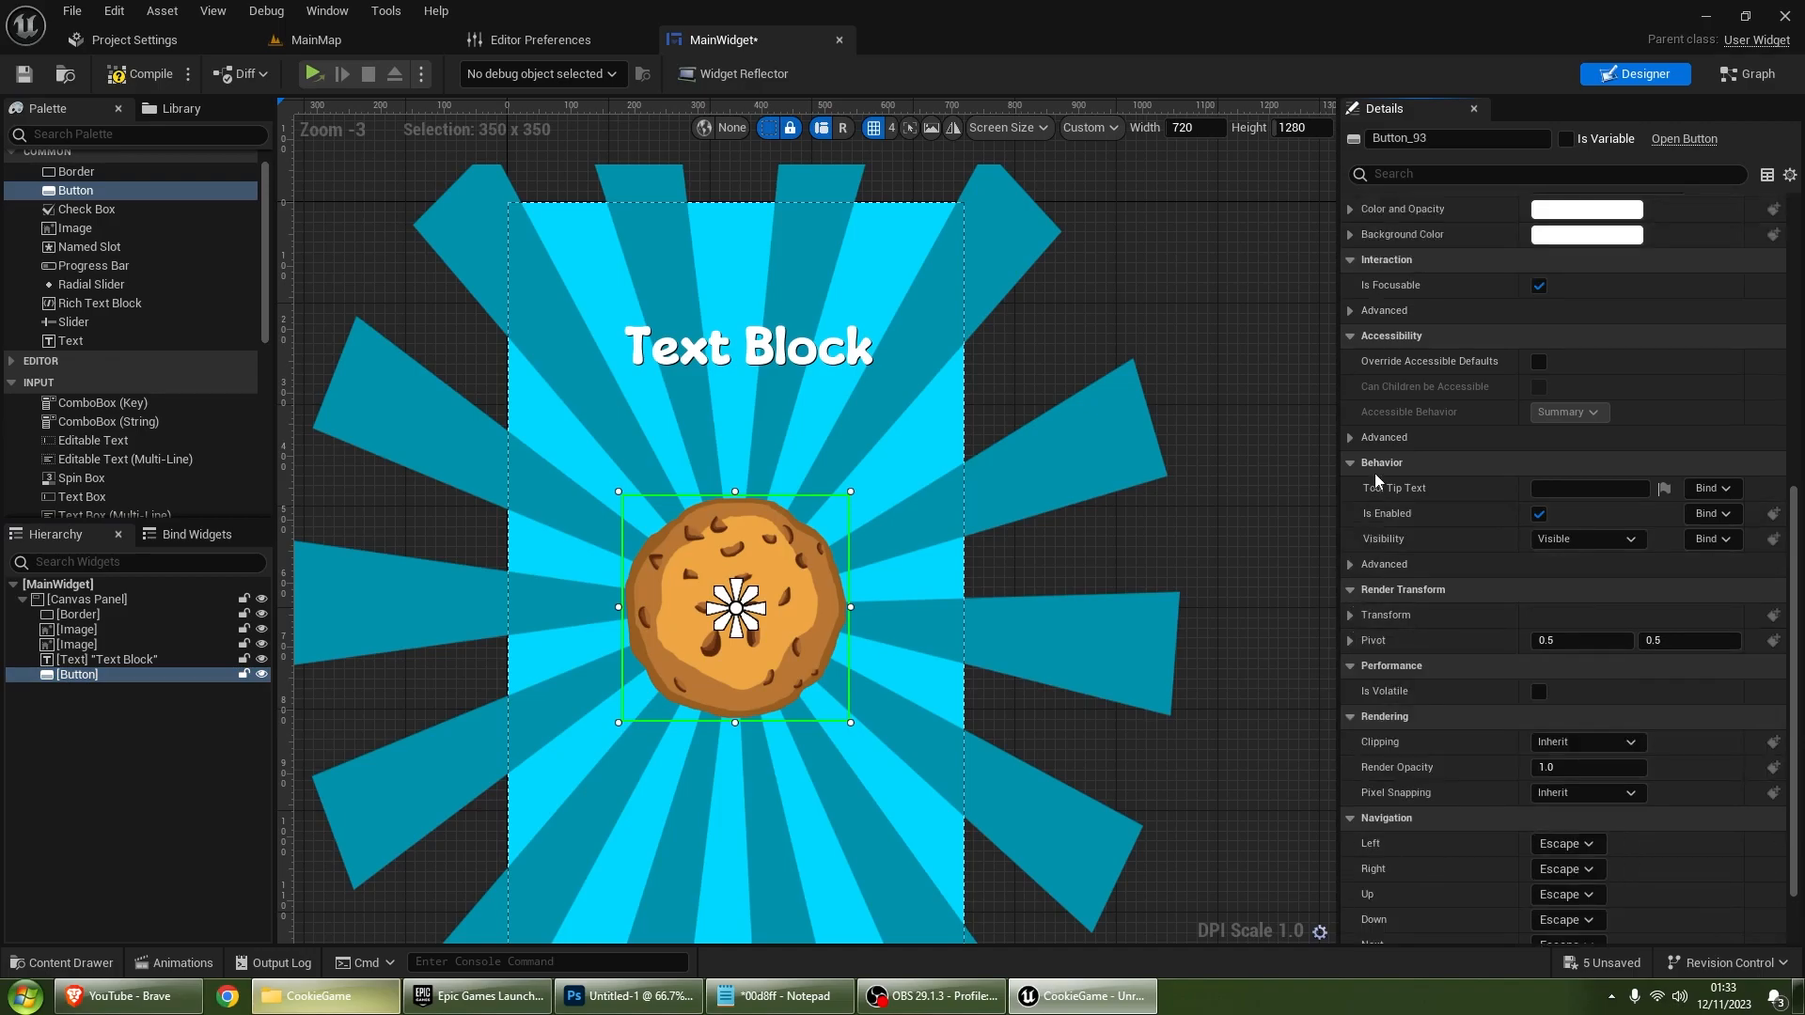
pyautogui.click(1175, 500)
pyautogui.click(778, 563)
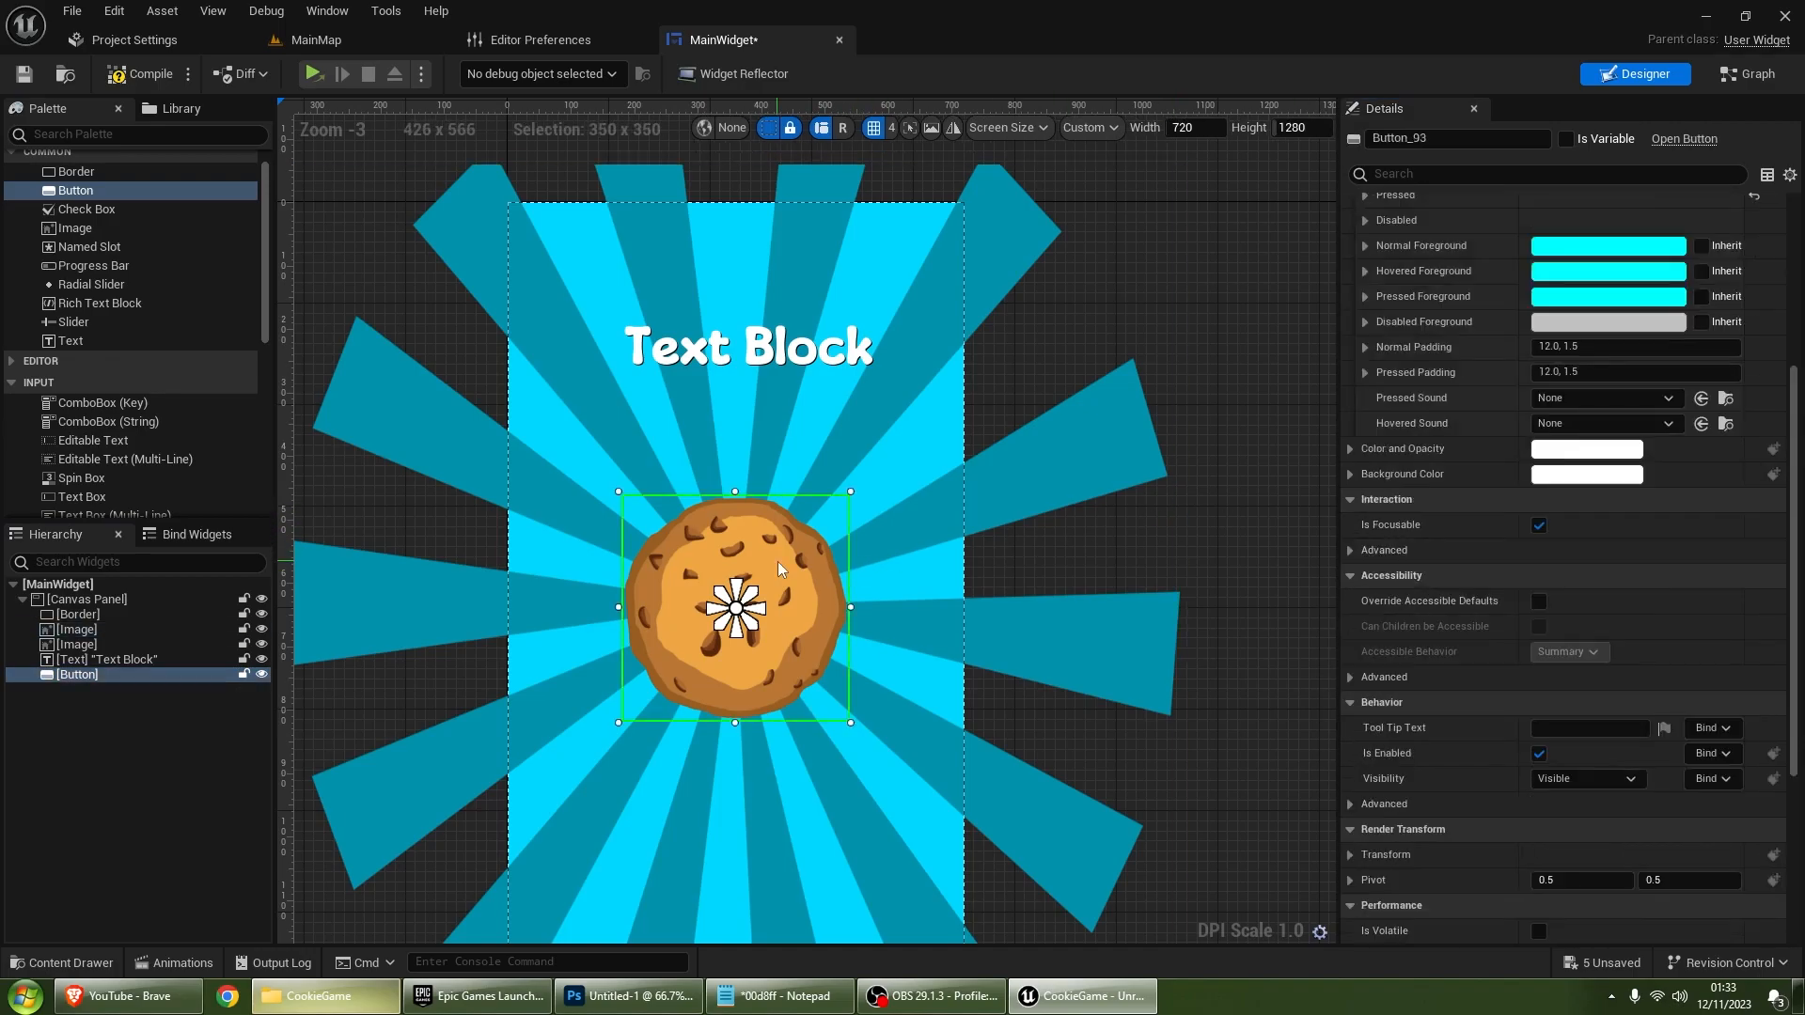
pyautogui.scroll(-5, 1588, 559)
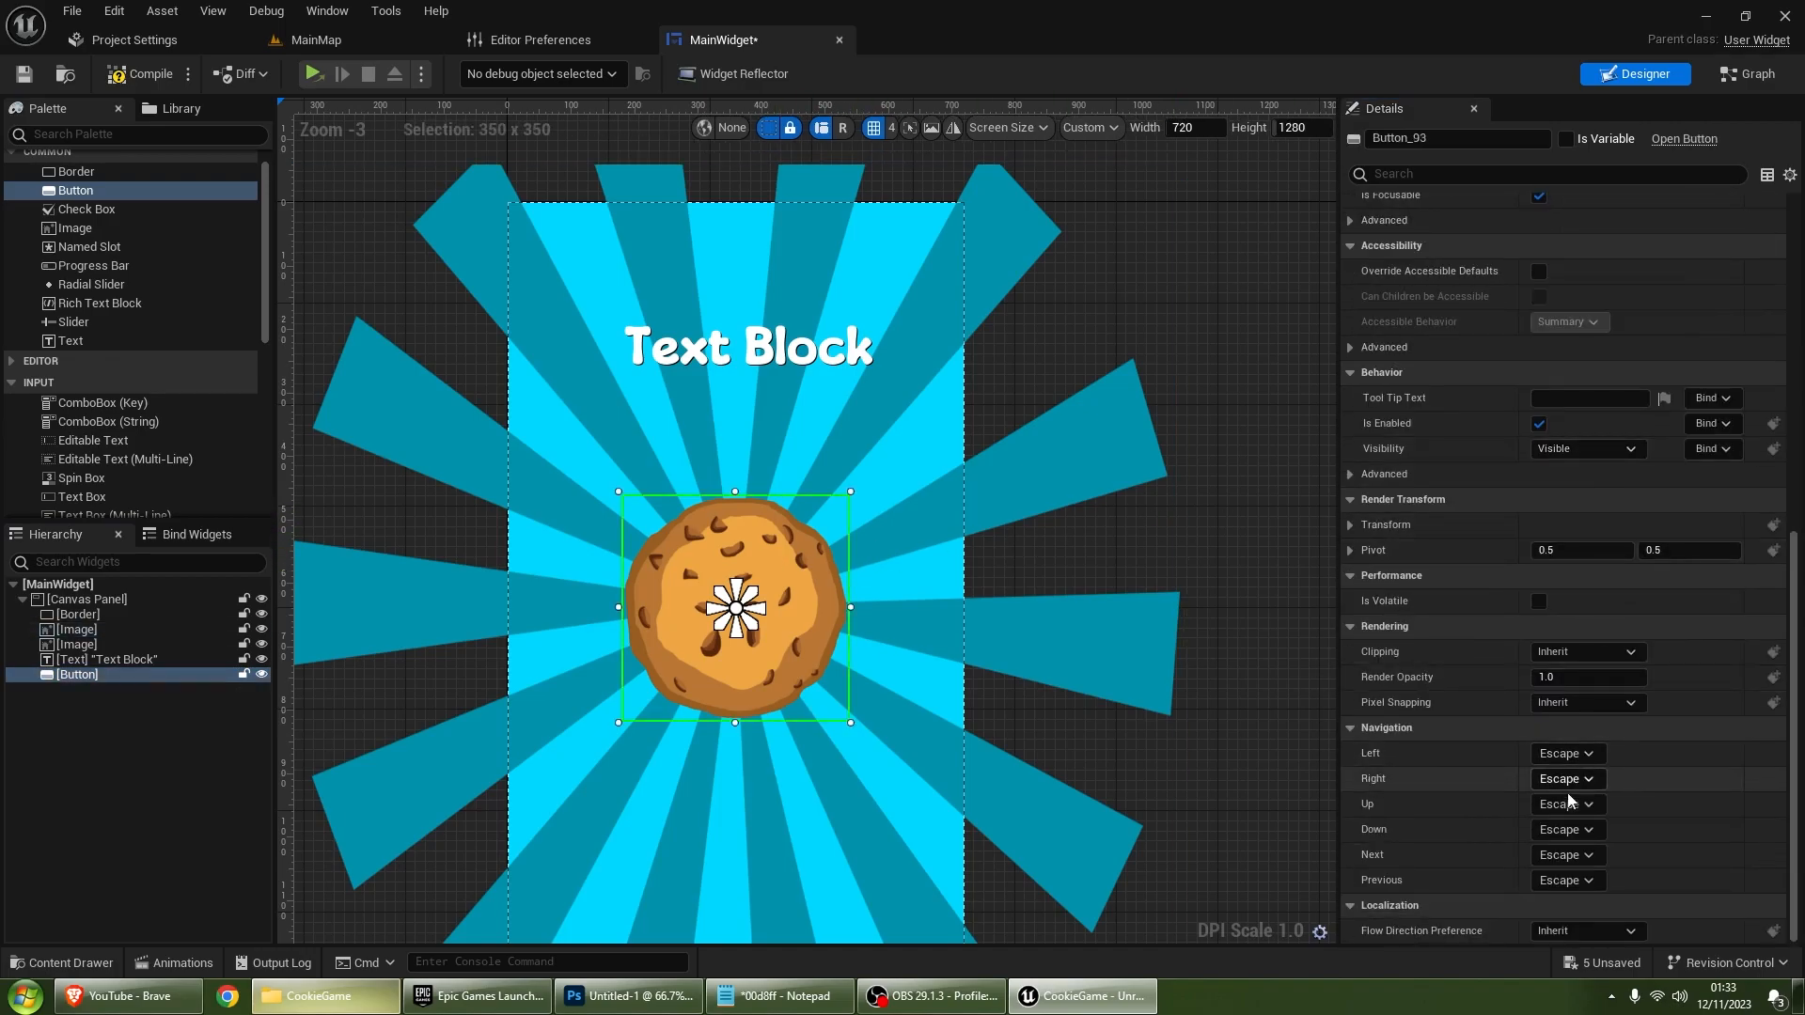
pyautogui.scroll(4, 1597, 658)
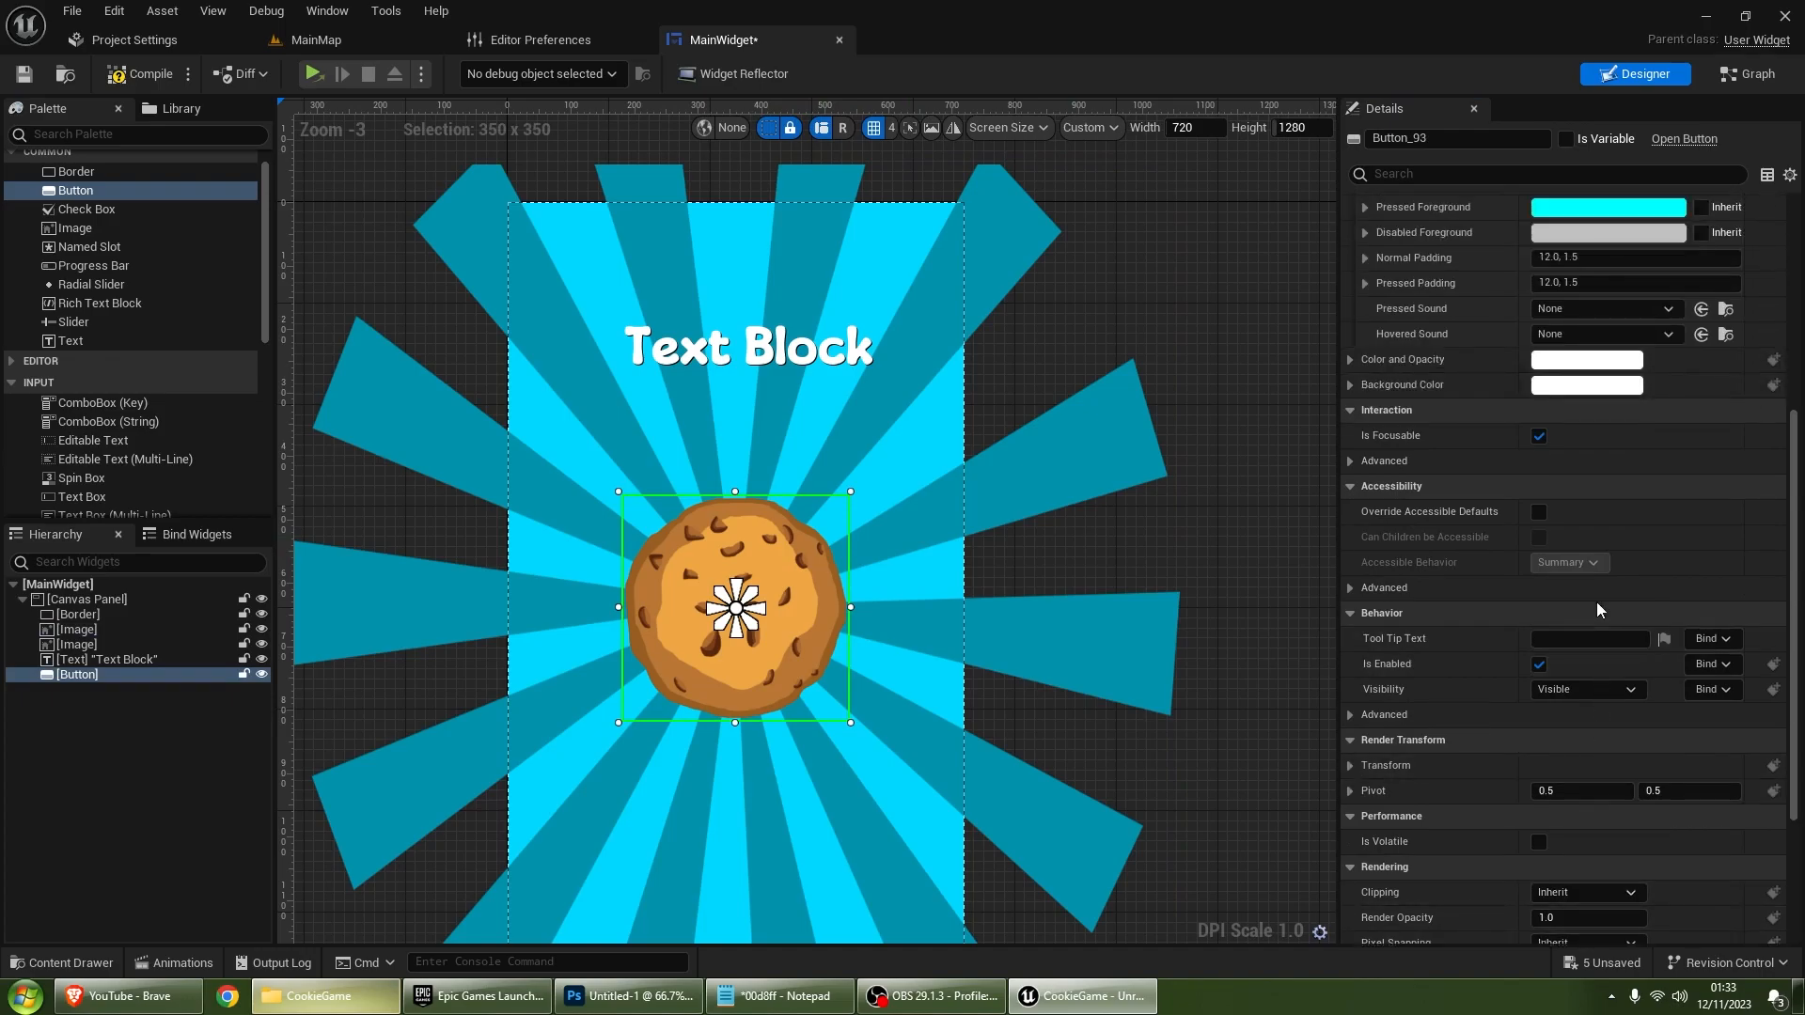
# Step: Expose the cookie button as a variable and add an On Clicked event for it
pyautogui.scroll(7, 1512, 419)
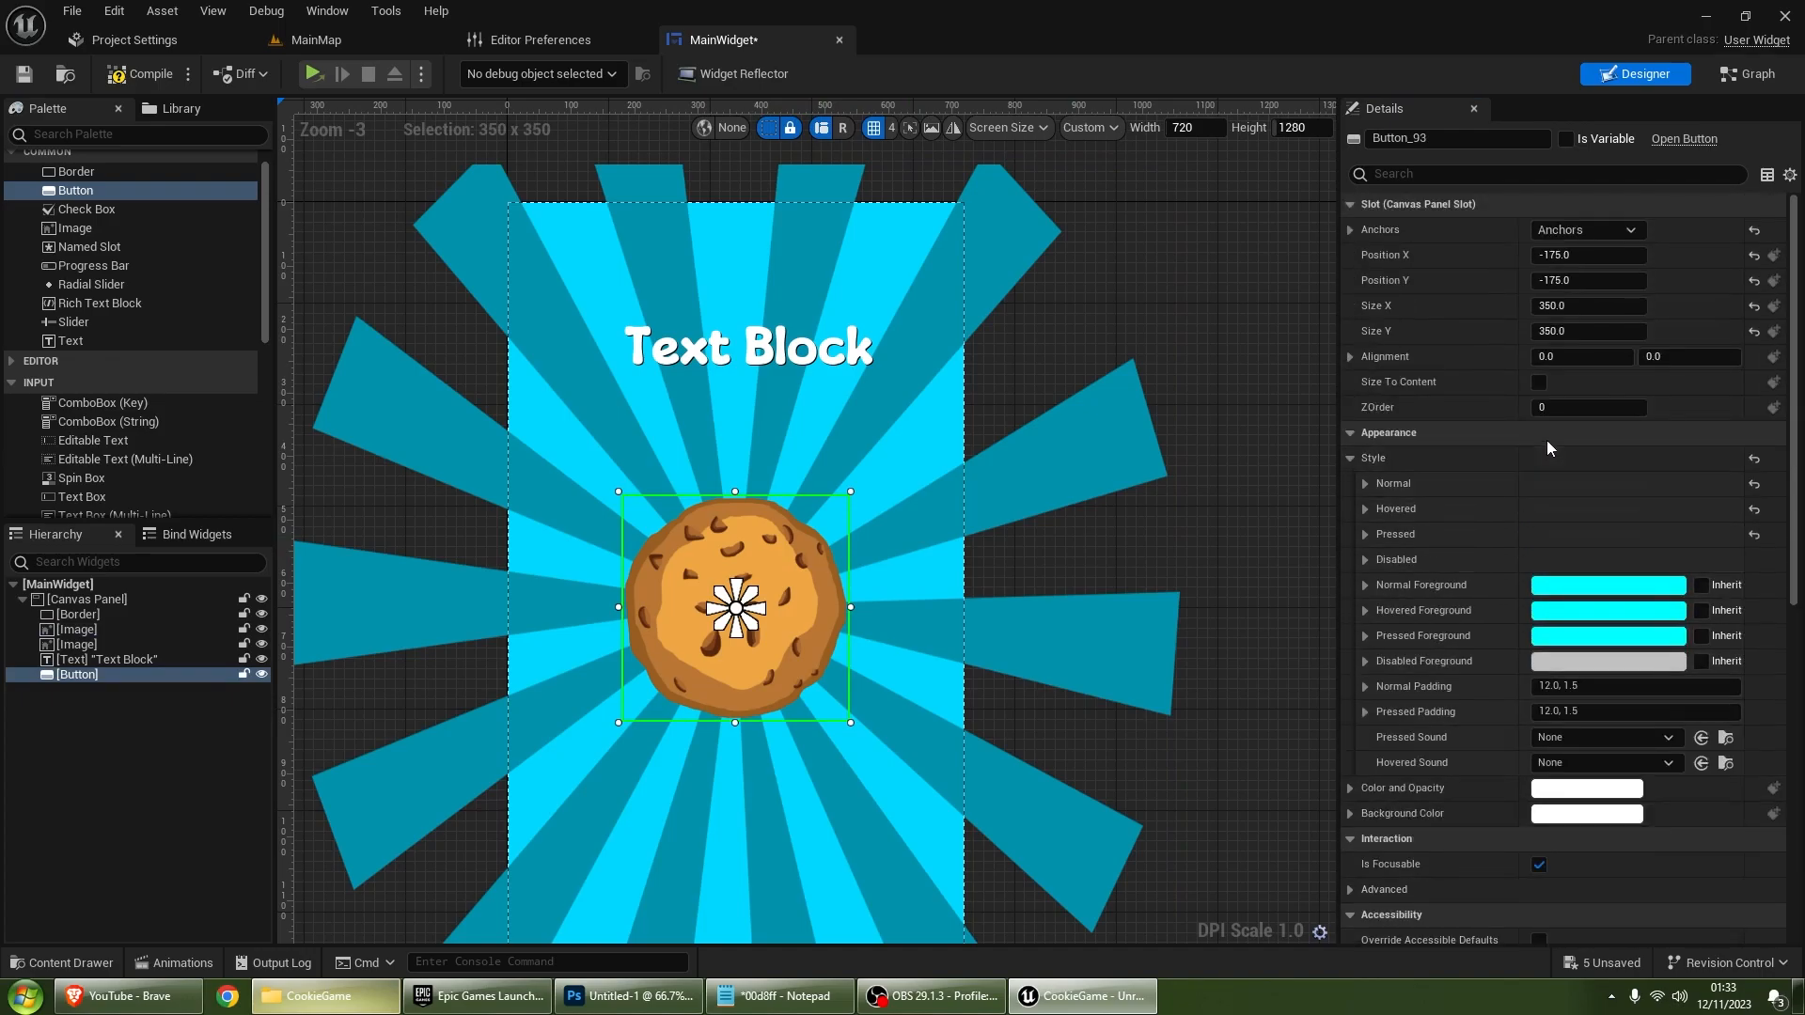
pyautogui.scroll(-15, 1603, 533)
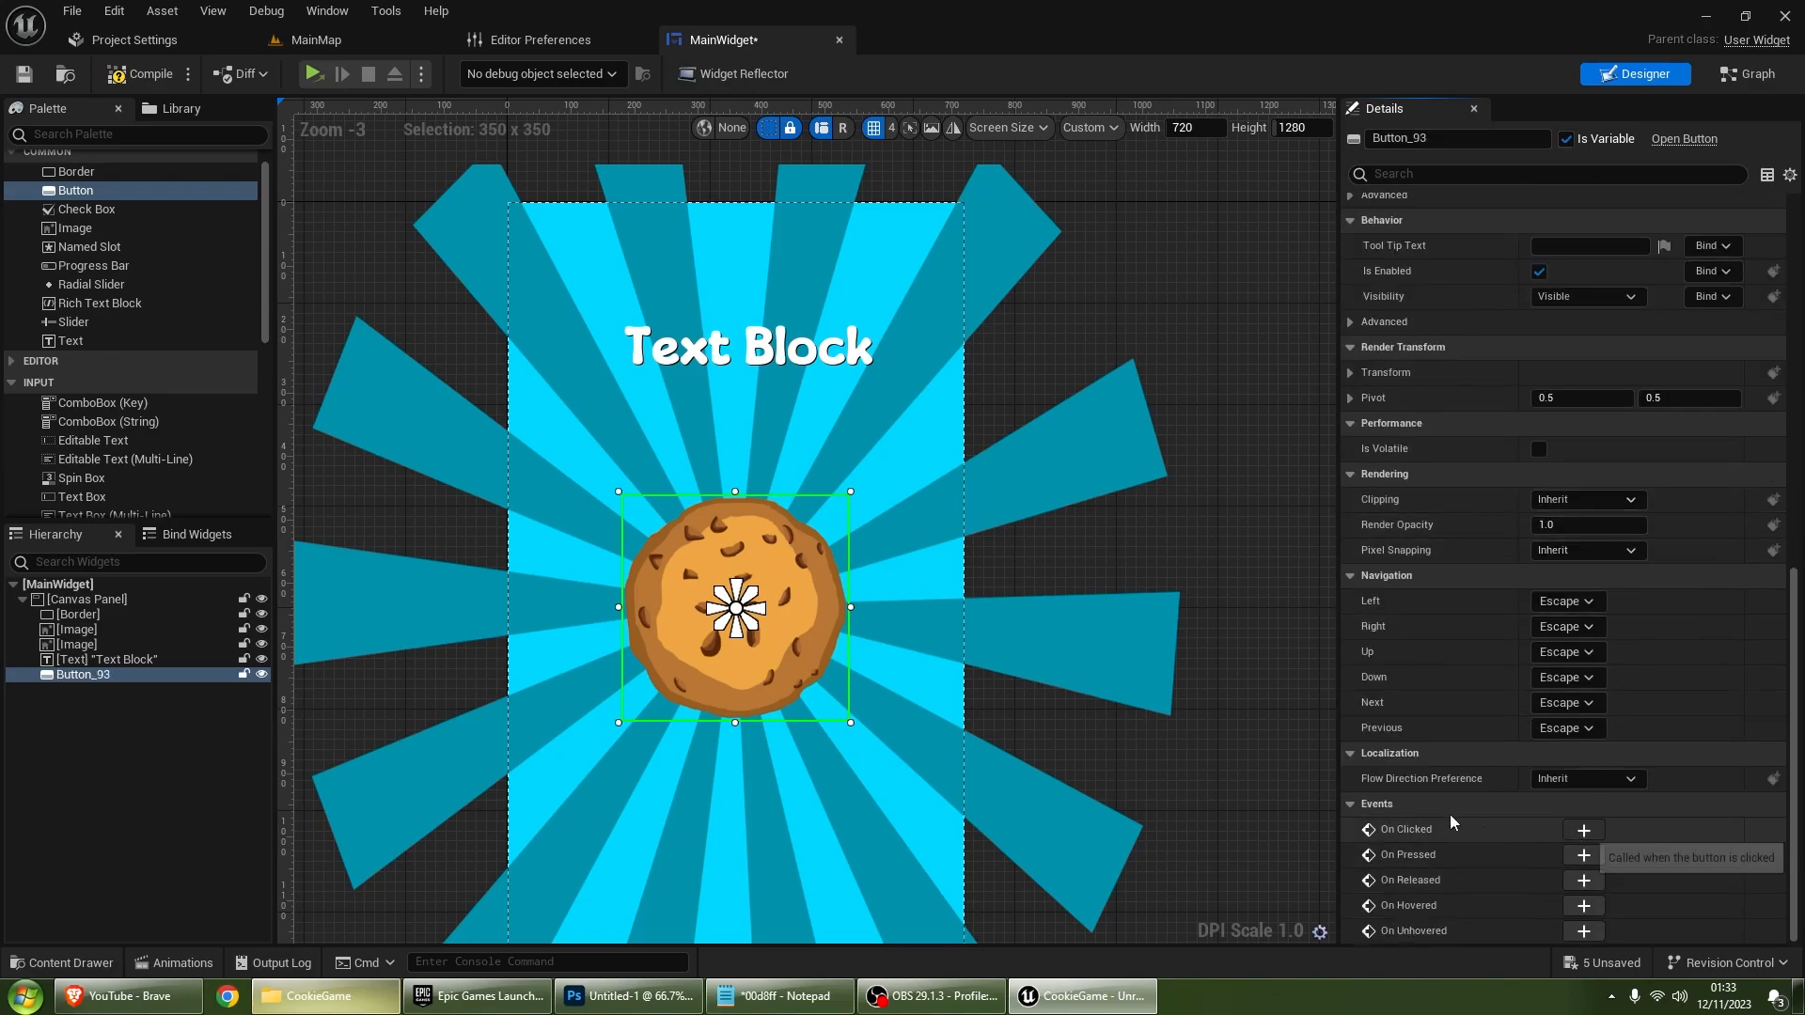
pyautogui.click(1583, 829)
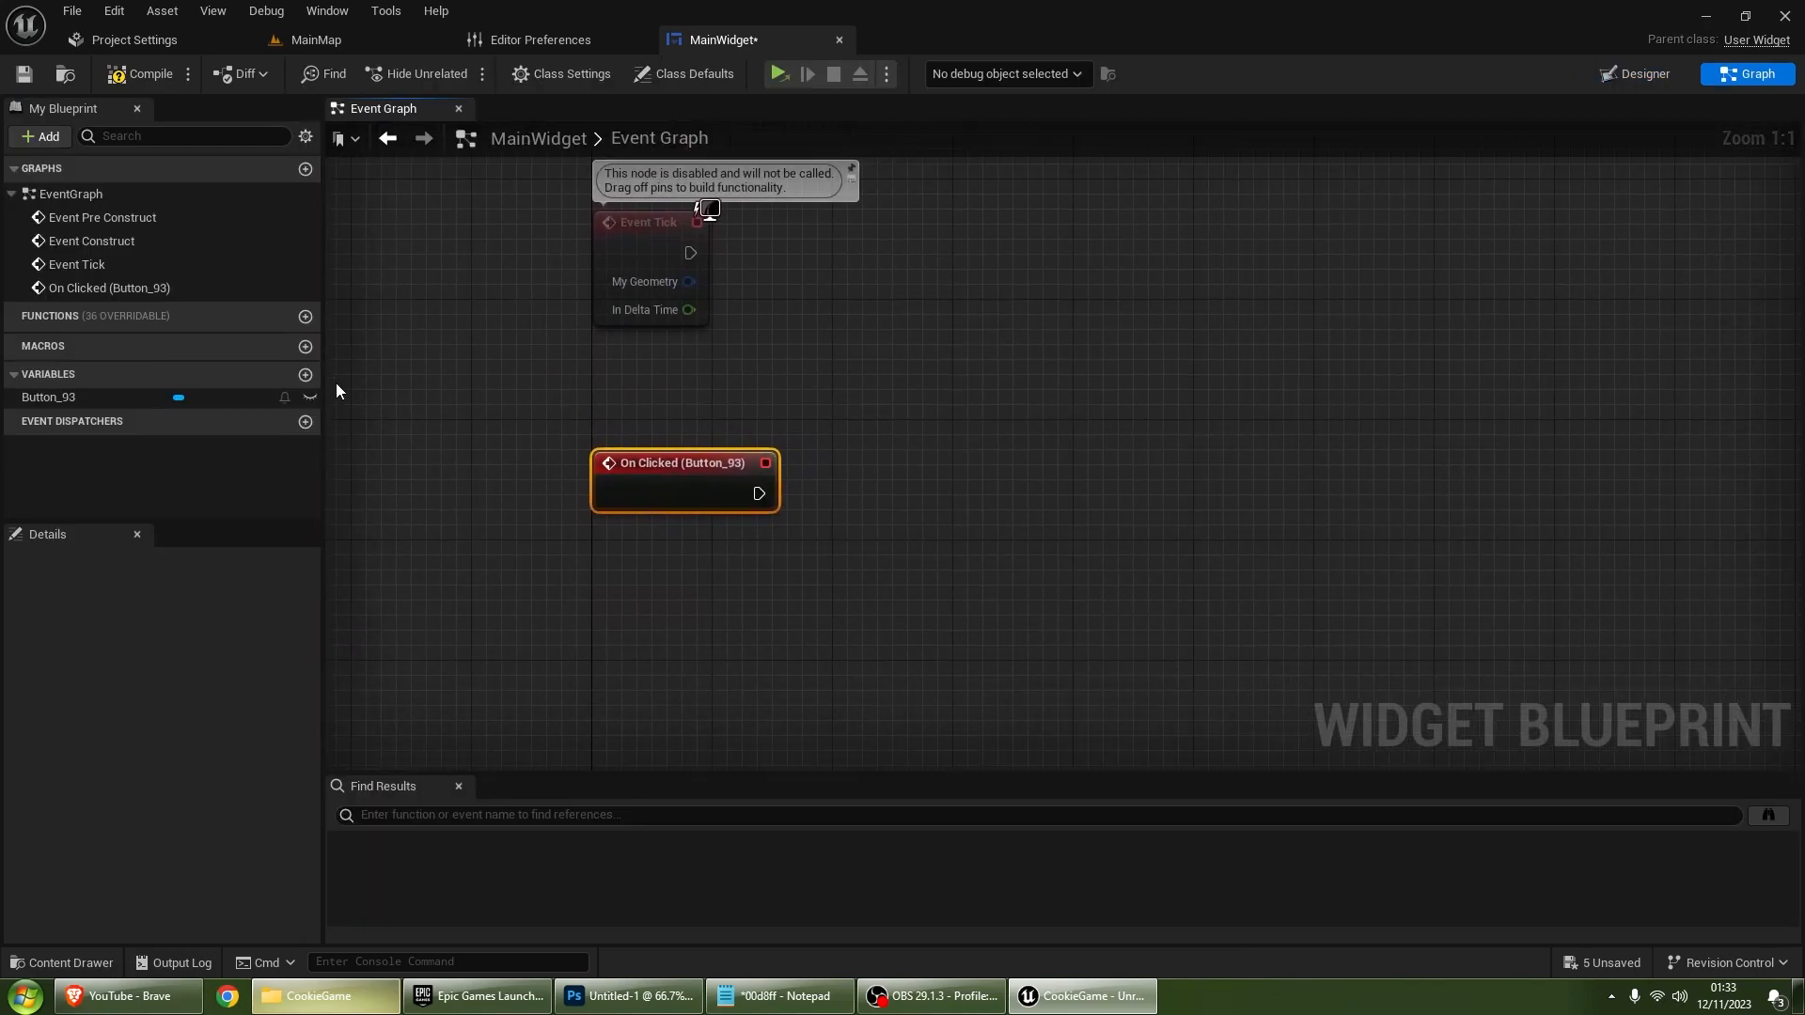
# Step: Create an integer variable named NumbersOfClicks in the widget blueprint
pyautogui.click(305, 374)
pyautogui.write('NumbersO')
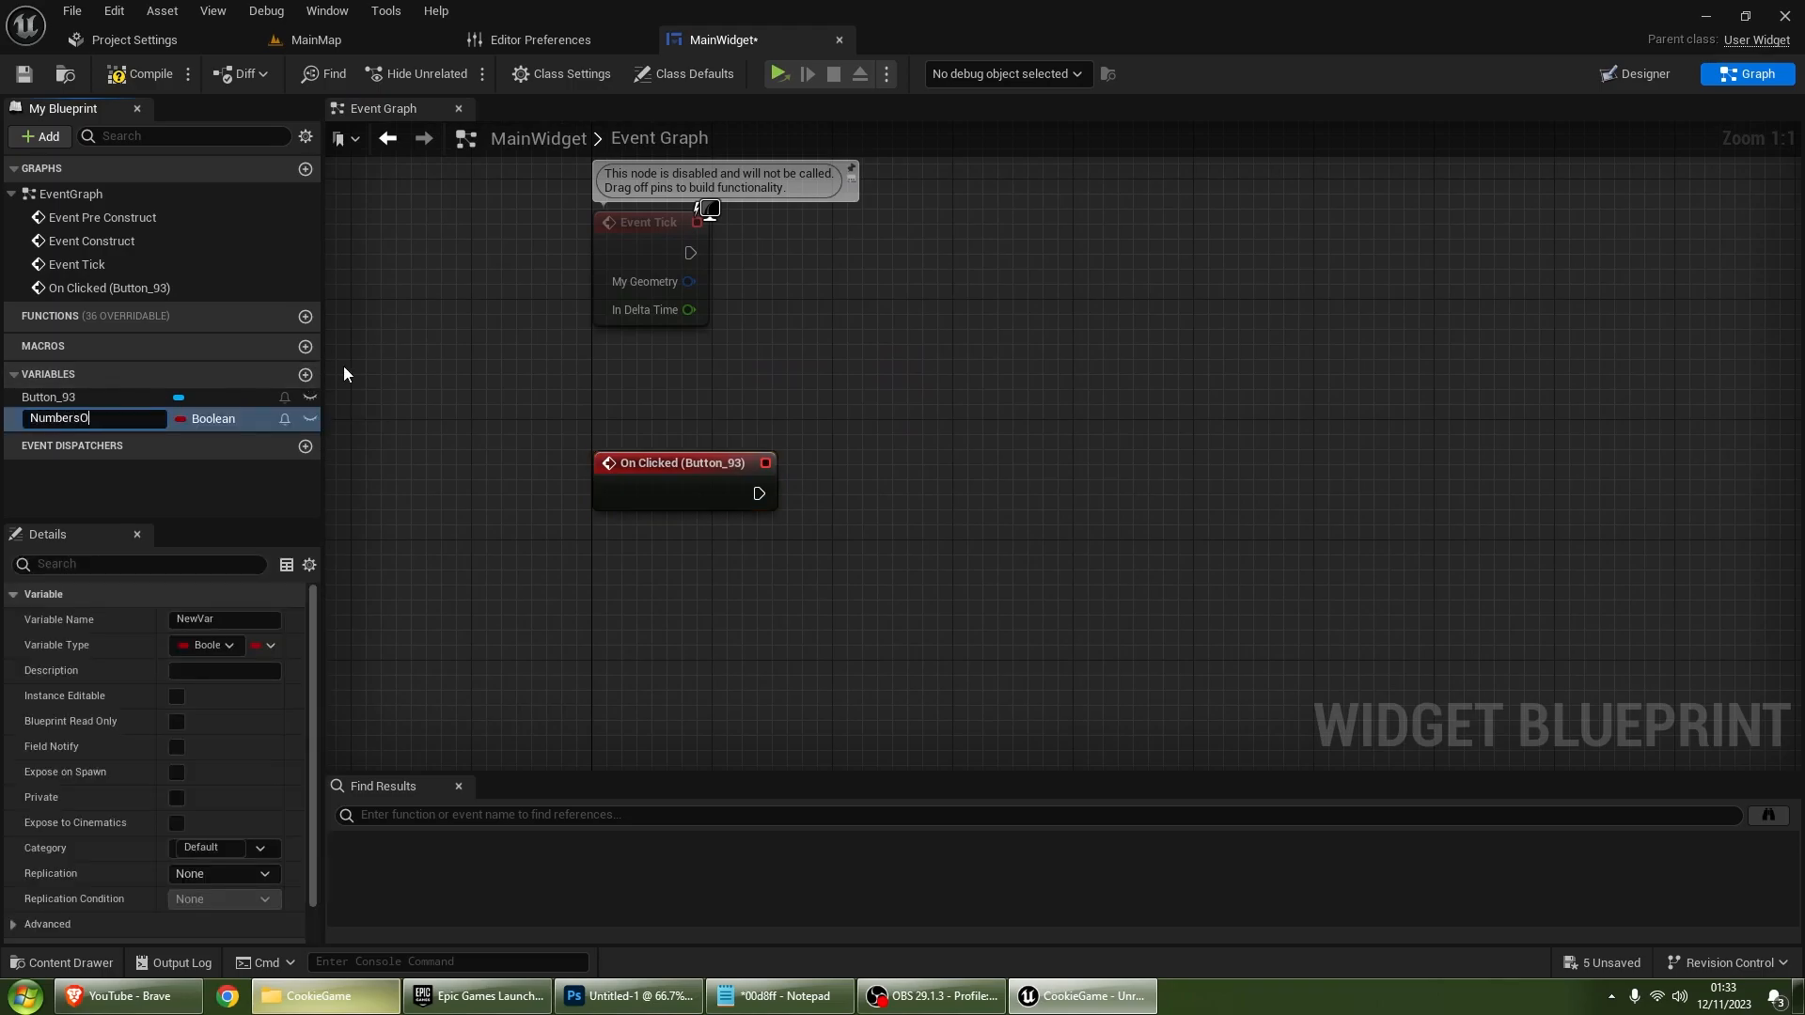
pyautogui.write('fClicks')
pyautogui.press('Return')
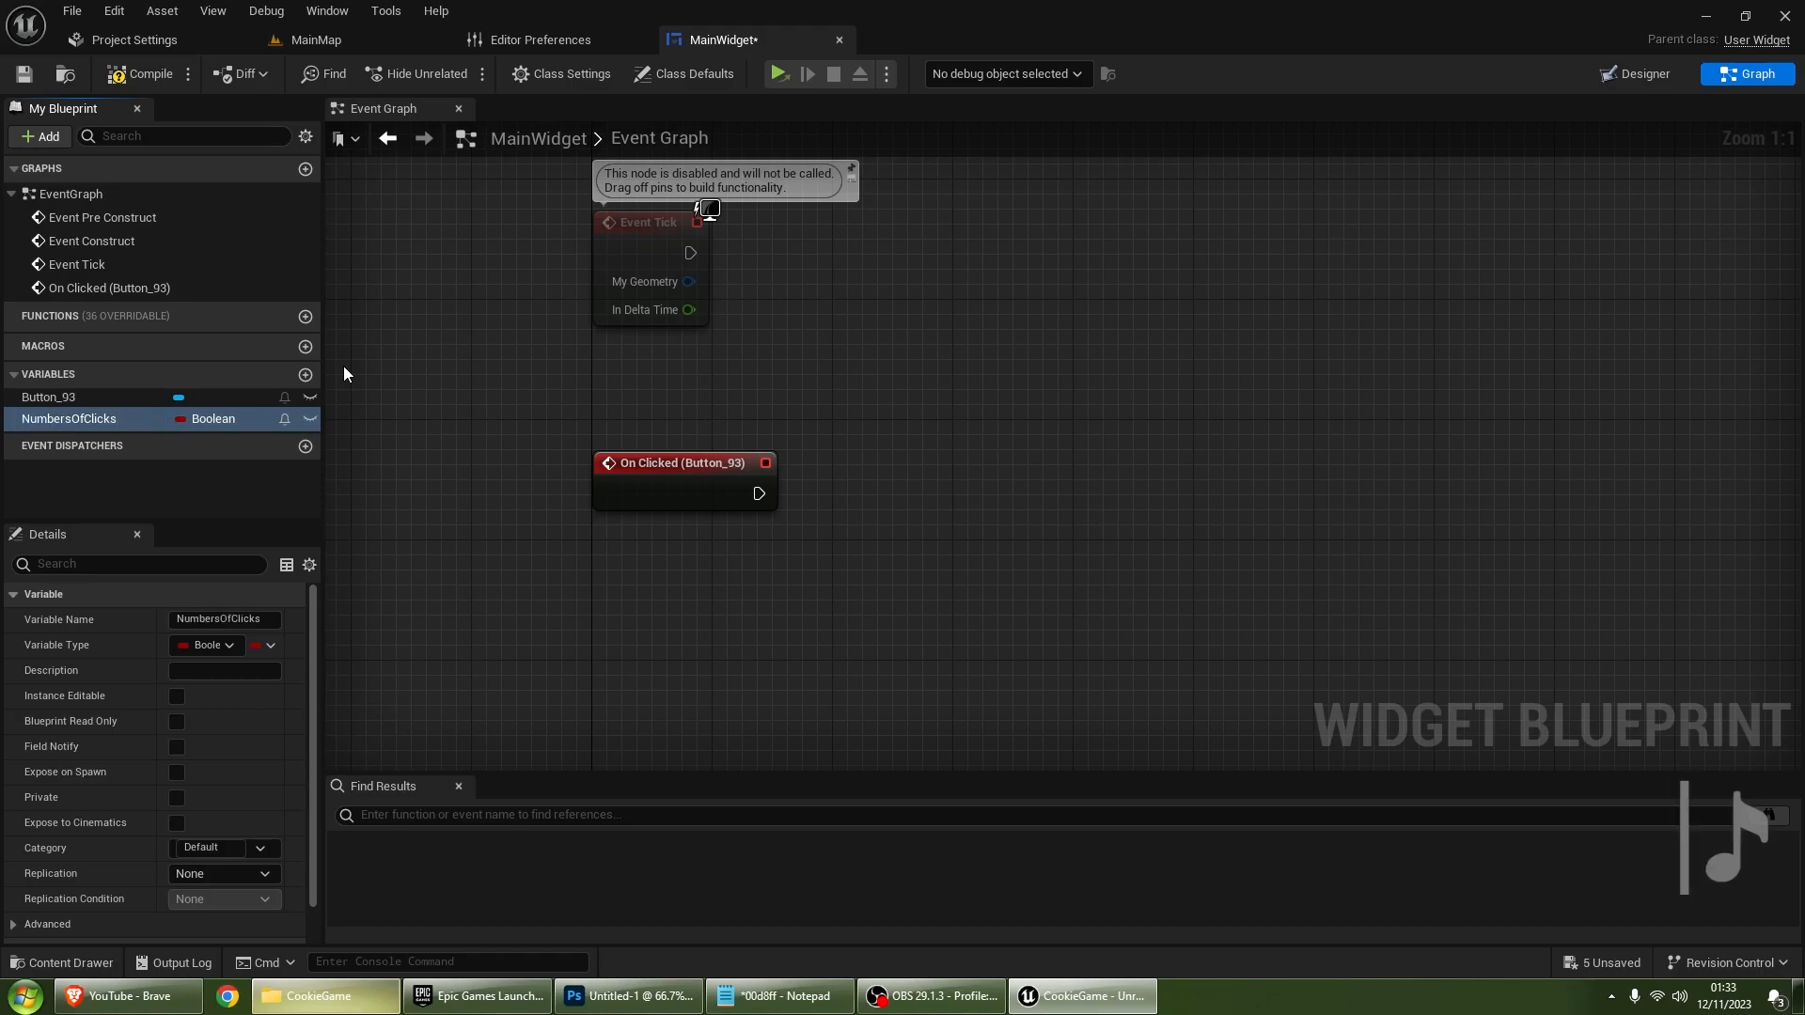
pyautogui.click(208, 418)
pyautogui.click(231, 507)
# Step: Place a Set node for NumbersOfClicks and have the button's On Clicked event execute it
pyautogui.moveTo(414, 462); pyautogui.dragTo(291, 453, button='right')
pyautogui.moveTo(636, 485); pyautogui.dragTo(722, 480)
pyautogui.moveTo(150, 421); pyautogui.dragTo(633, 486)
# Step: Feed the Set node from an Add node that adds 1 to the current NumbersOfClicks value
pyautogui.moveTo(743, 493); pyautogui.dragTo(805, 564)
pyautogui.write('add')
pyautogui.press('Return')
pyautogui.moveTo(69, 419); pyautogui.dragTo(804, 580)
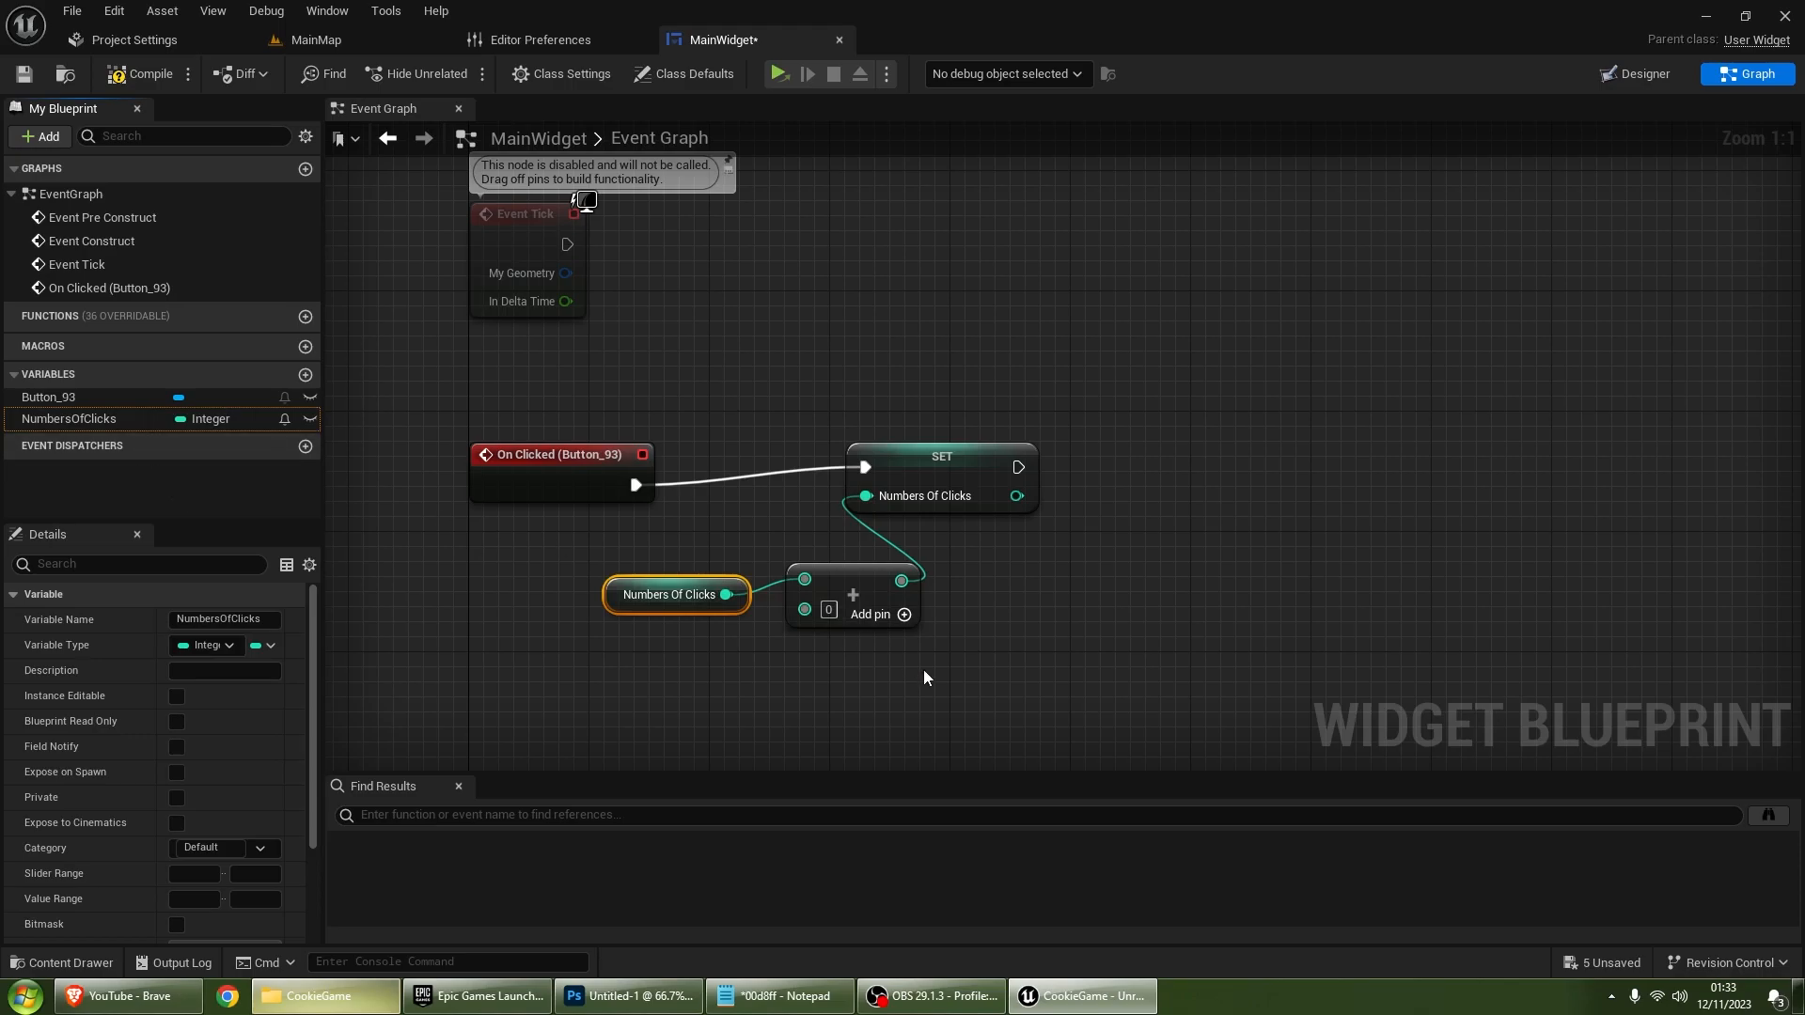
pyautogui.click(830, 611)
pyautogui.write('1')
pyautogui.click(868, 669)
pyautogui.moveTo(868, 669); pyautogui.dragTo(646, 622, button='right')
# Step: Bind the text block's text to the NumbersOfClicks variable and save the widget
pyautogui.click(1613, 82)
pyautogui.click(831, 344)
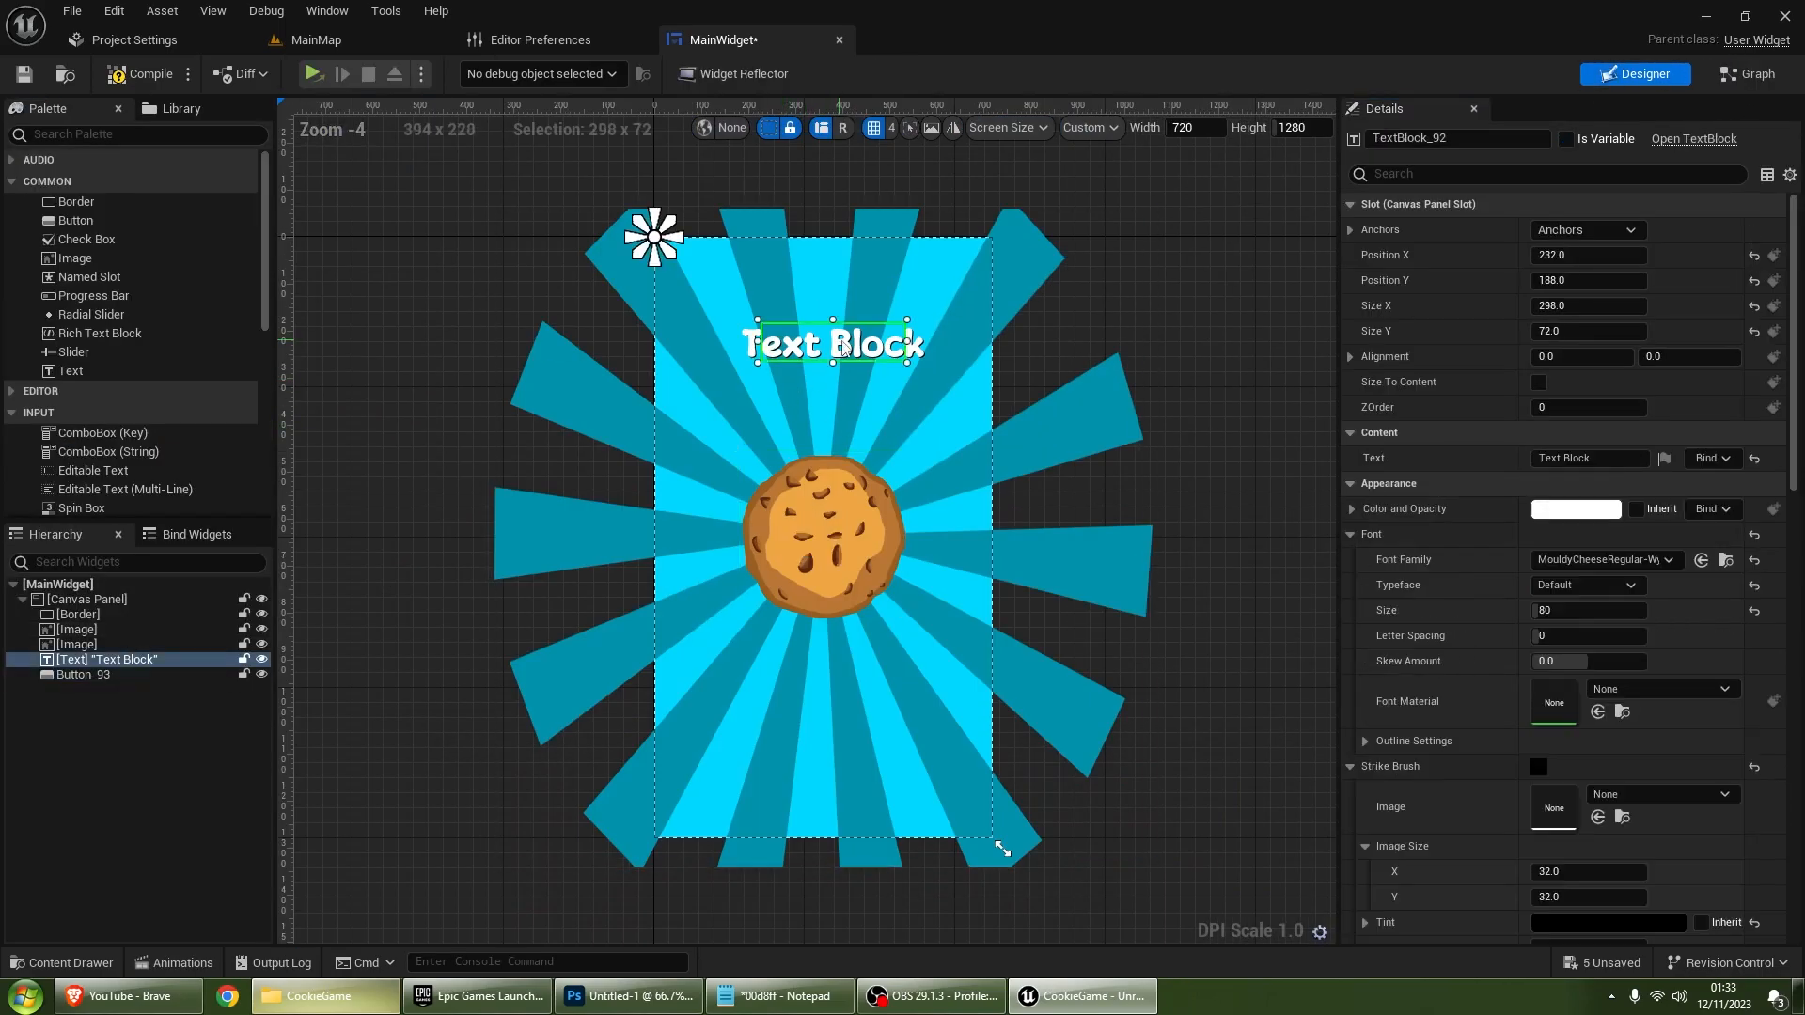
pyautogui.click(1725, 456)
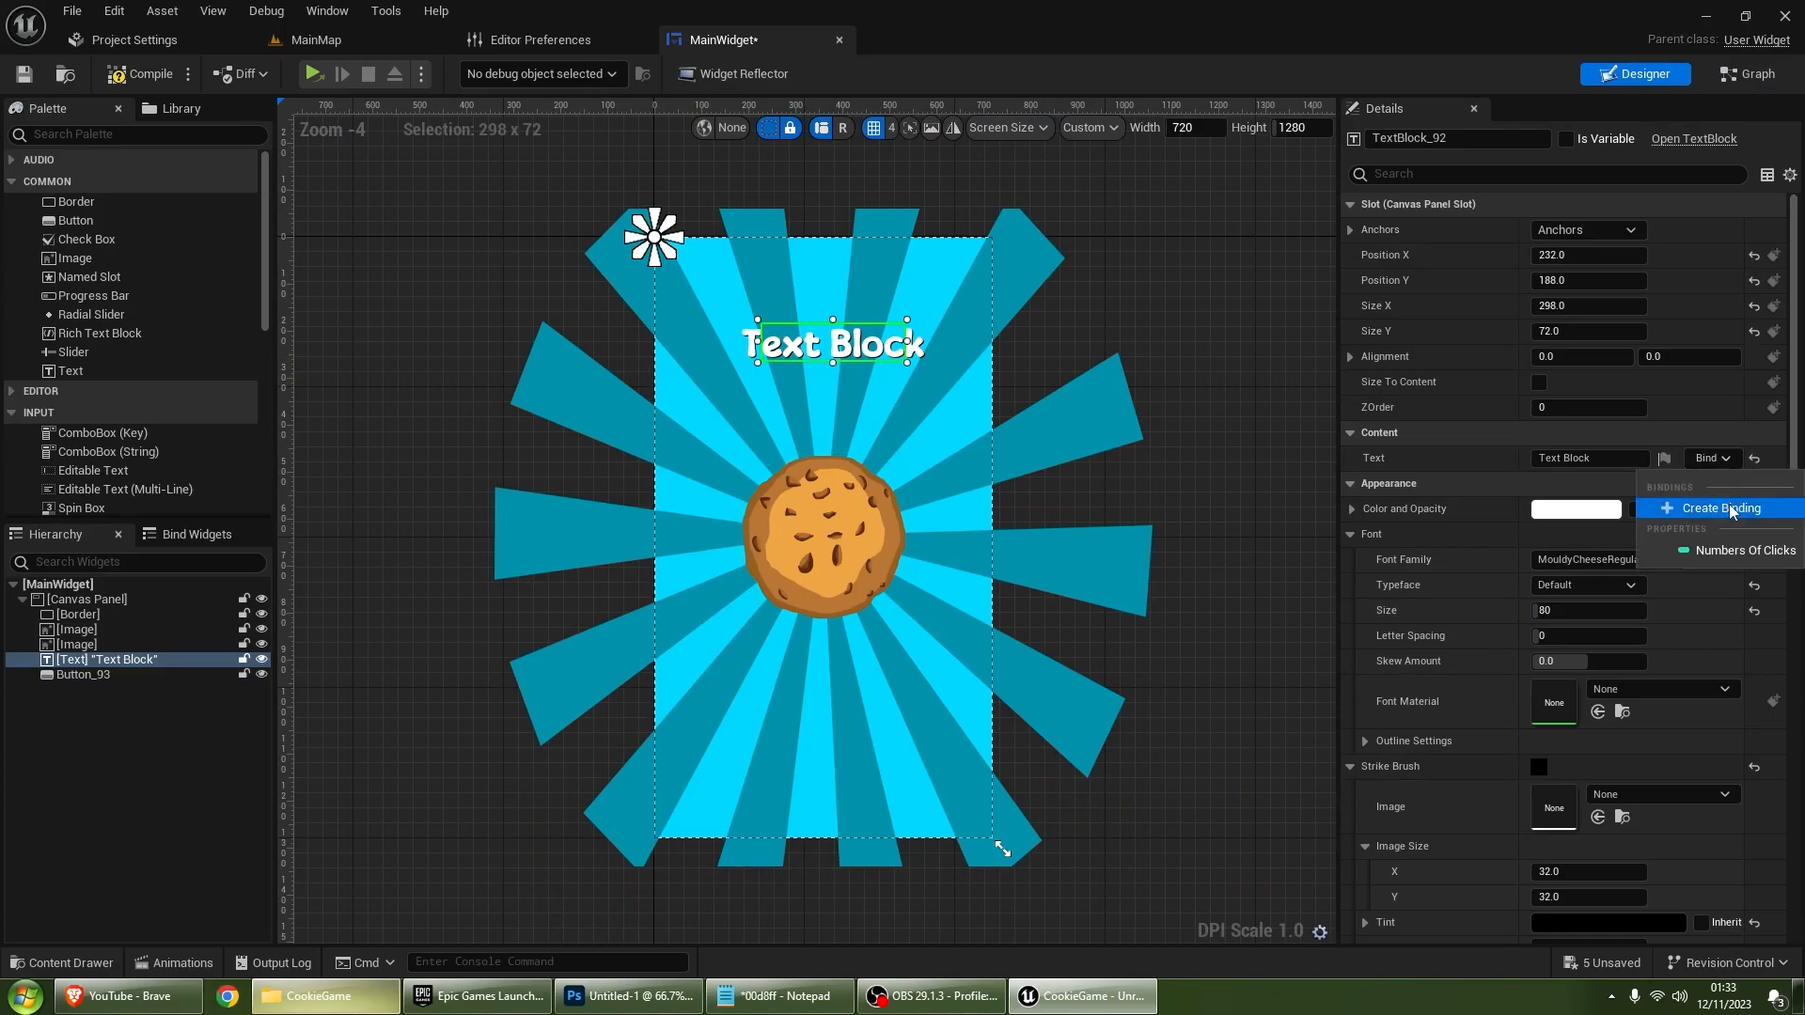
pyautogui.click(1722, 549)
pyautogui.moveTo(1108, 462); pyautogui.dragTo(1050, 422, button='right')
pyautogui.click(951, 433)
pyautogui.hotkey('ctrl', 's')
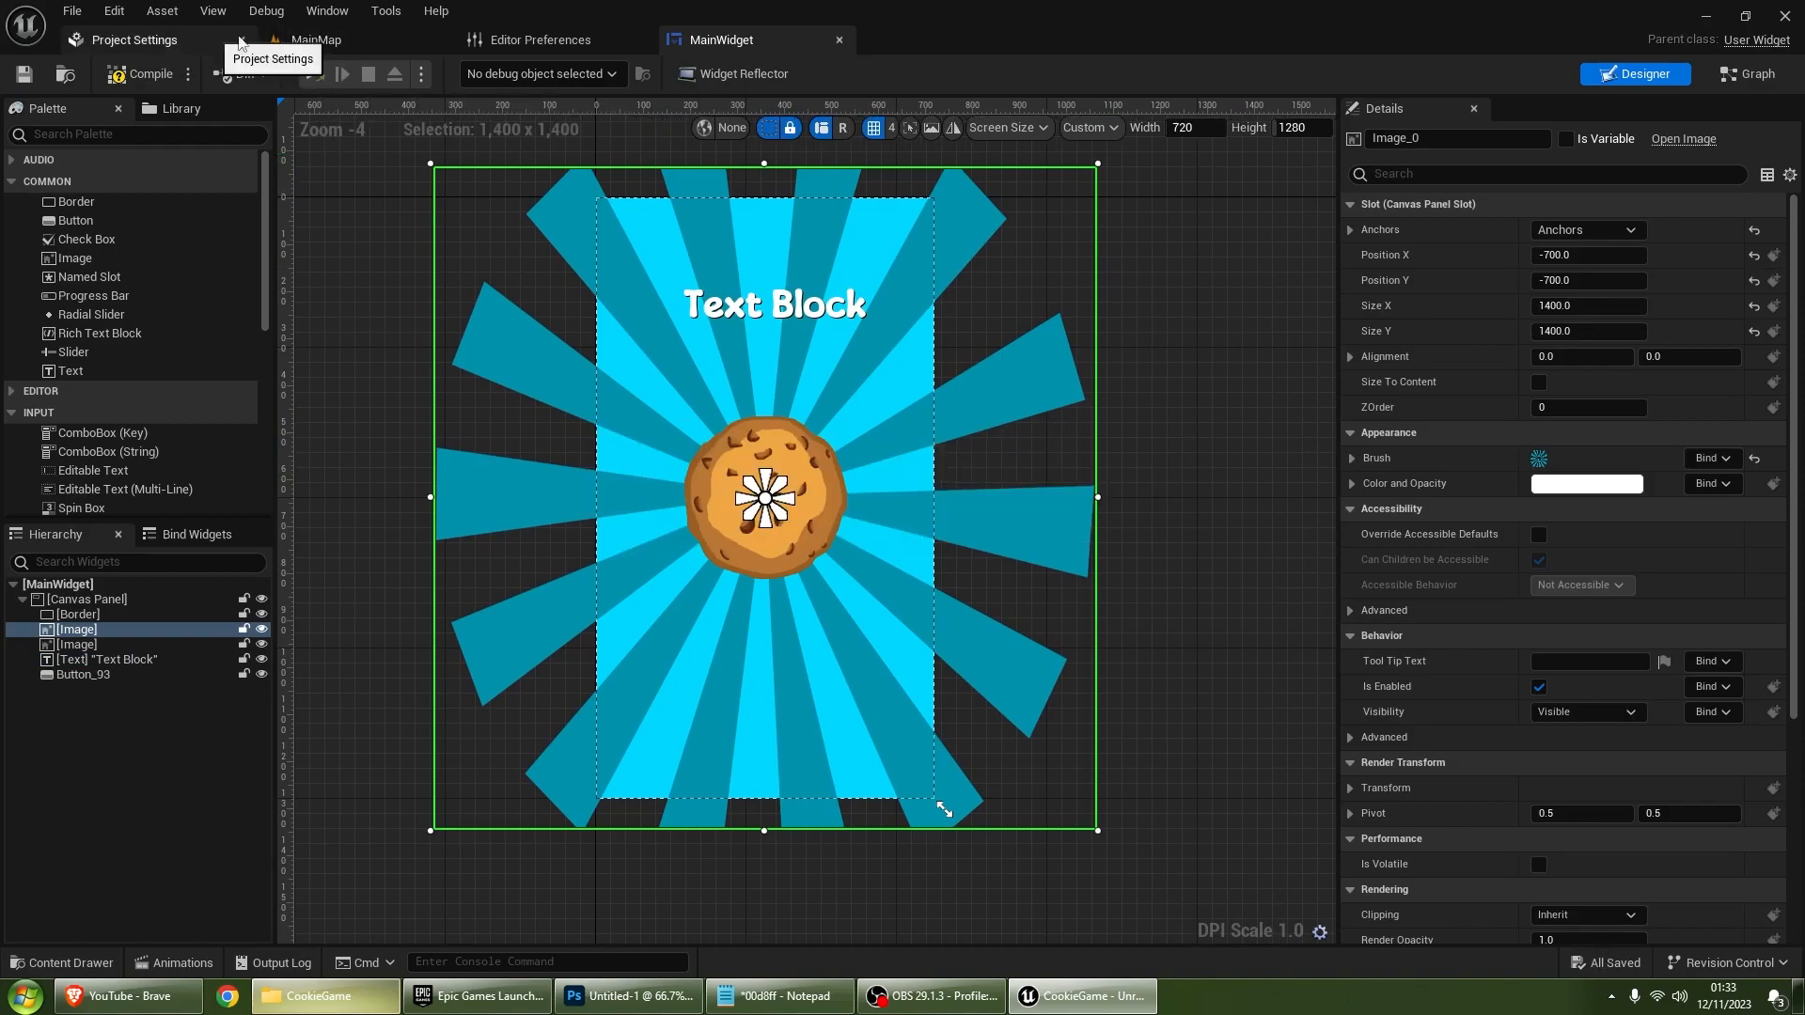
# Step: Open the level blueprint of MainMap
pyautogui.click(311, 39)
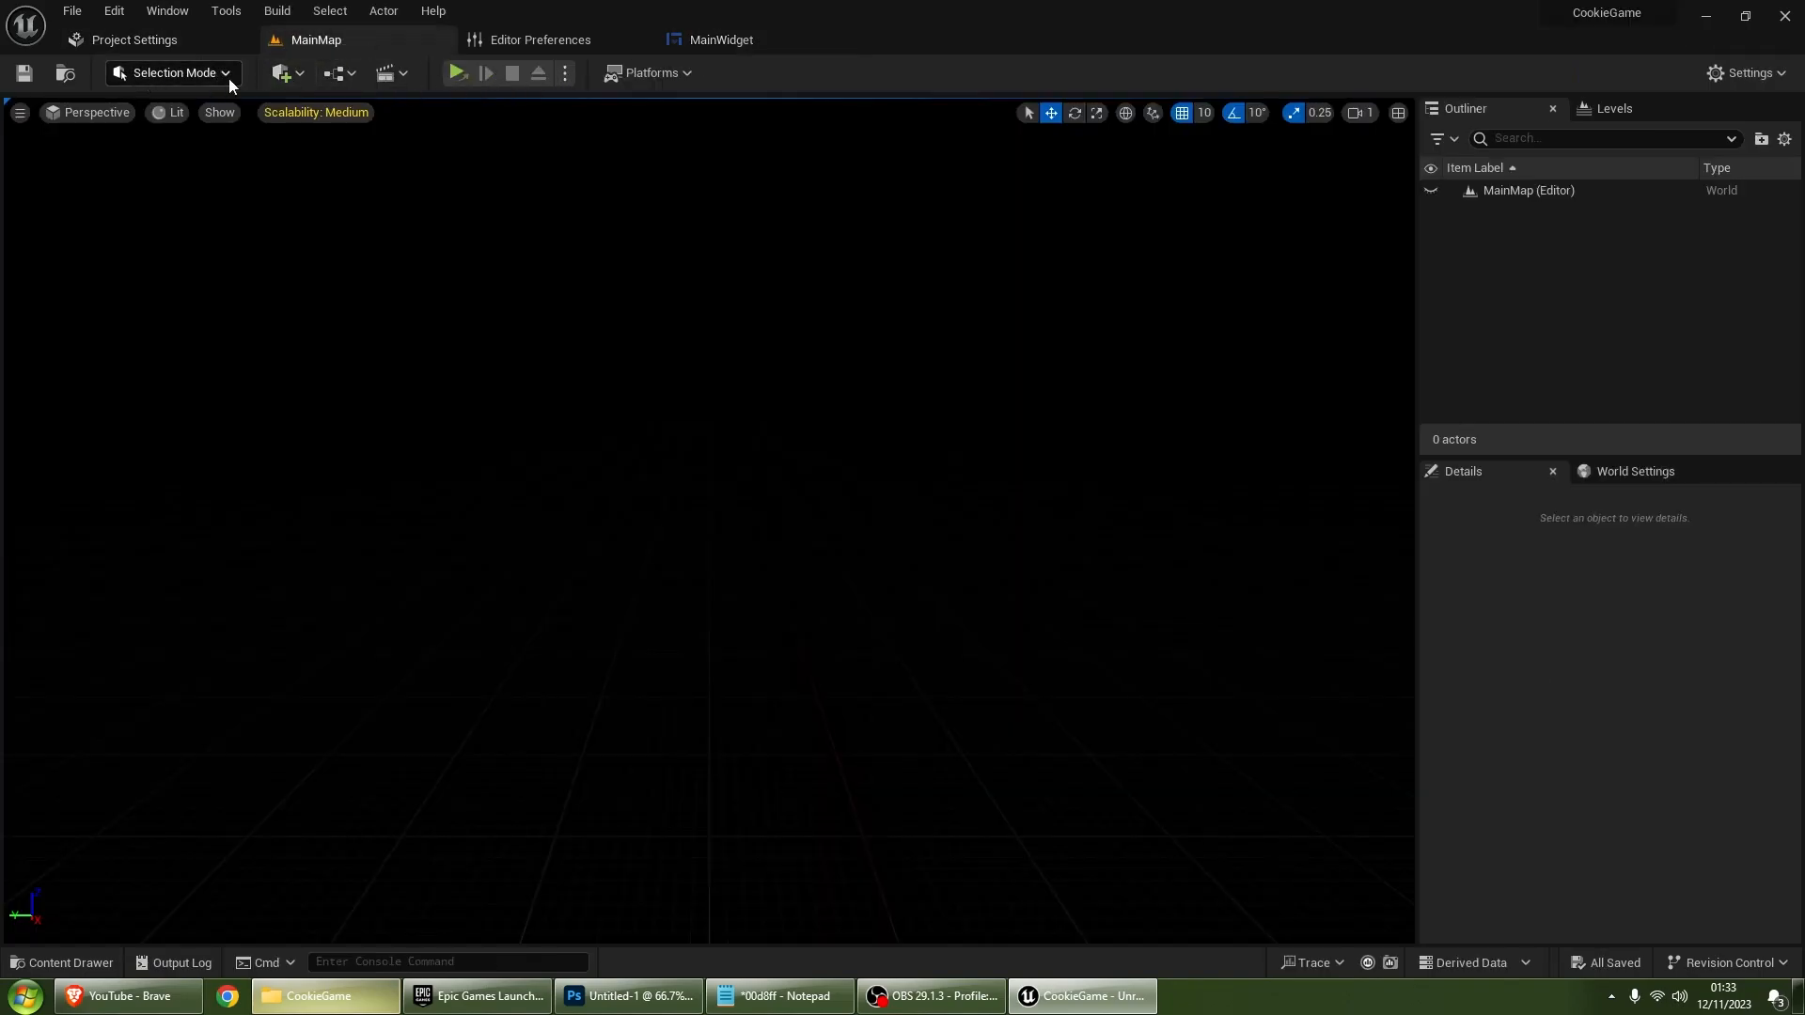
pyautogui.click(340, 74)
pyautogui.click(416, 195)
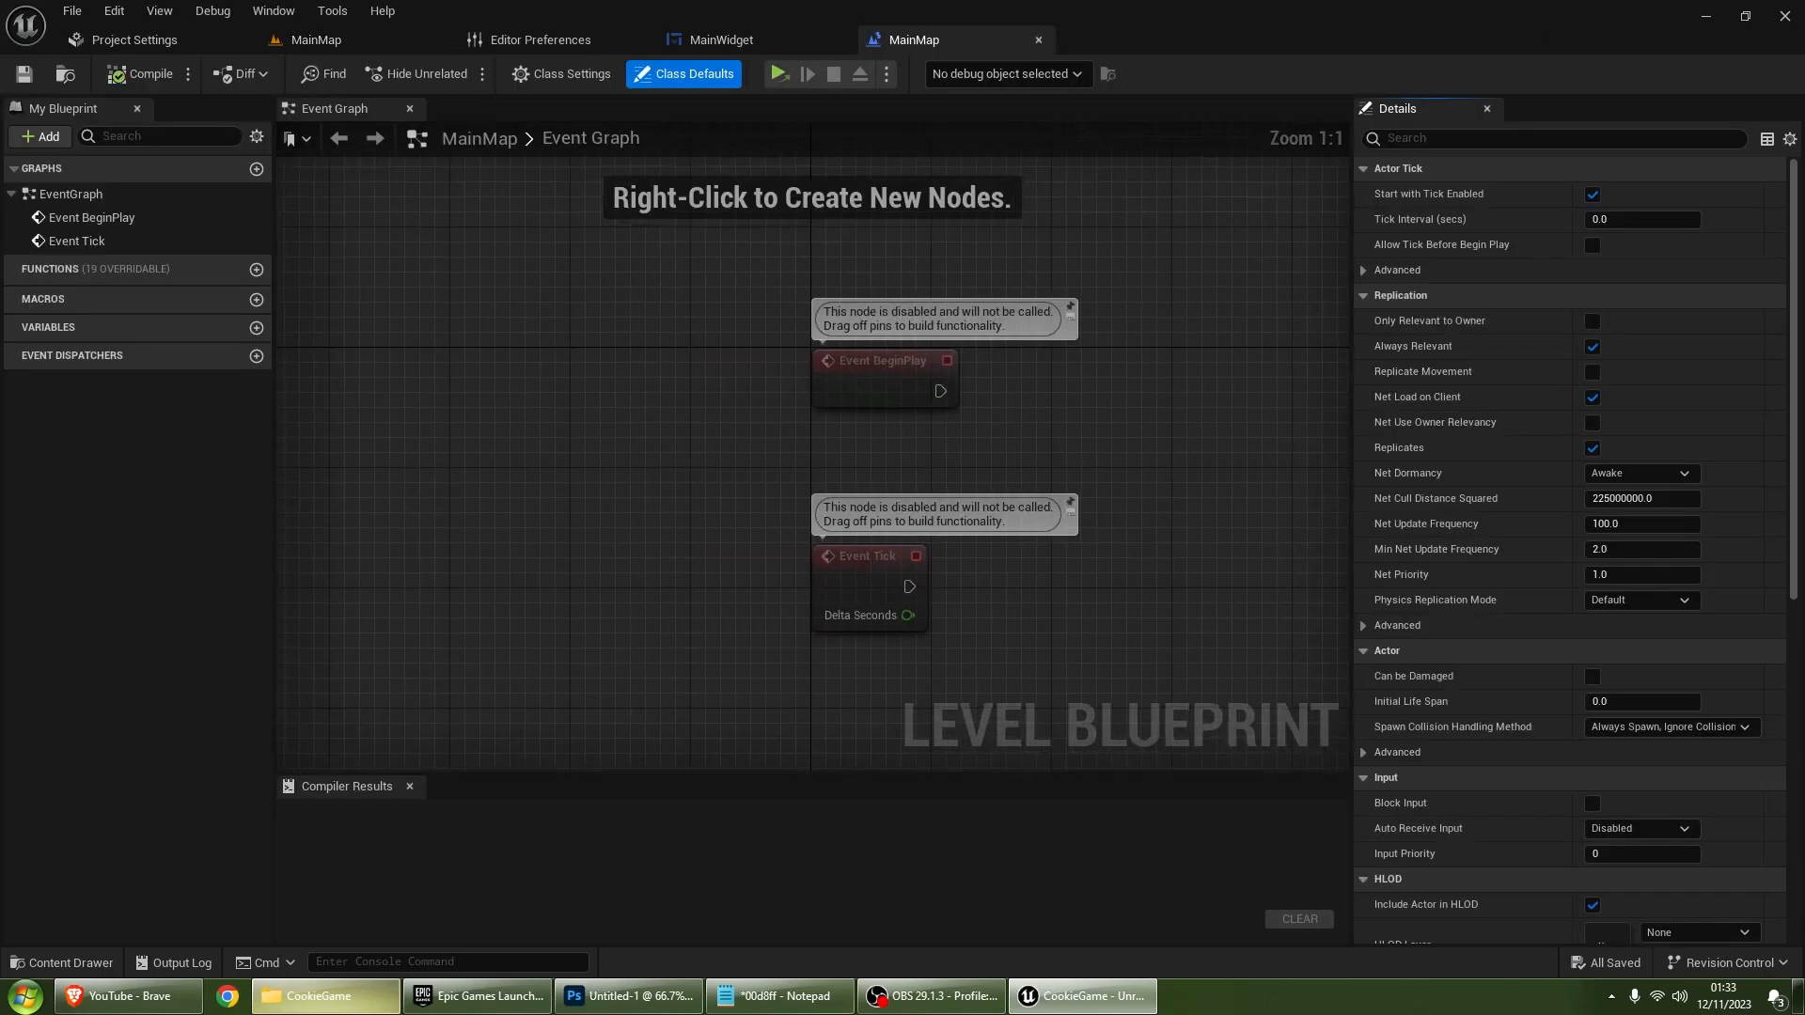
# Step: Add a Create Widget node executed by Event BeginPlay in the level blueprint
pyautogui.moveTo(721, 310); pyautogui.dragTo(861, 308)
pyautogui.write('create w')
pyautogui.press('BackSpace')
pyautogui.press('BackSpace')
pyautogui.press('BackSpace')
pyautogui.write('idget')
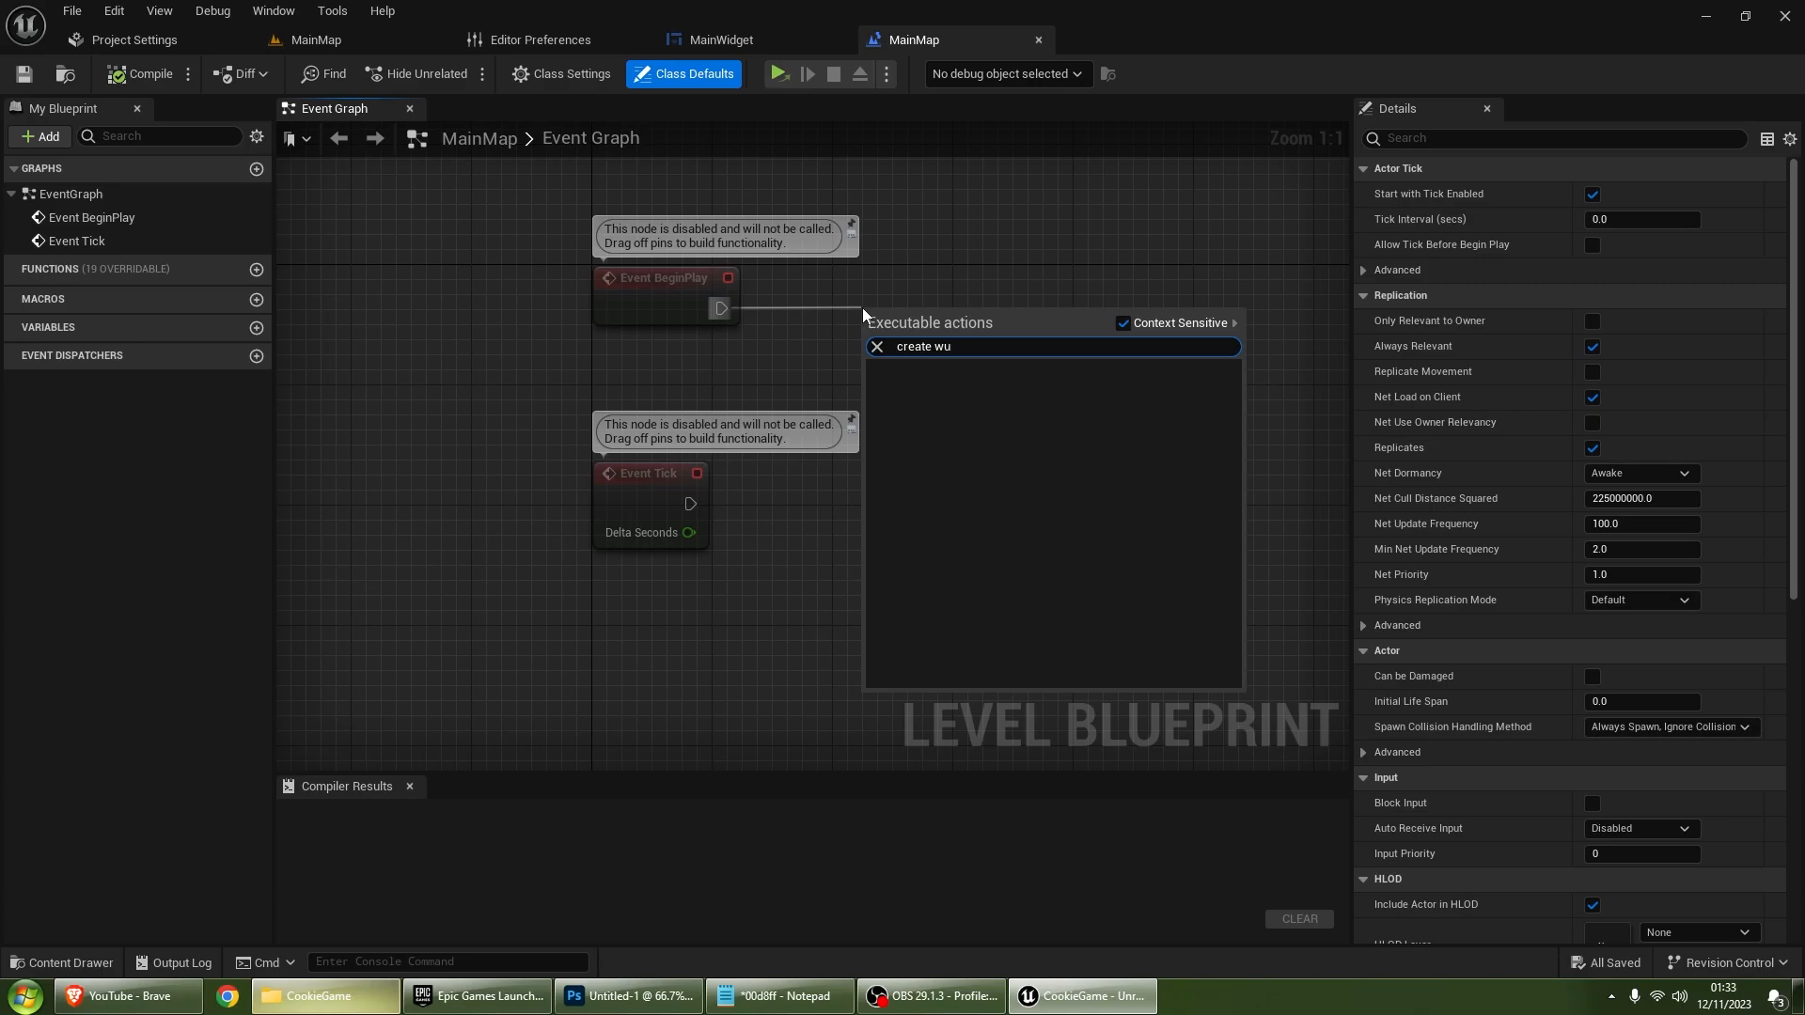
pyautogui.press('Return')
pyautogui.moveTo(861, 307); pyautogui.dragTo(466, 280, button='right')
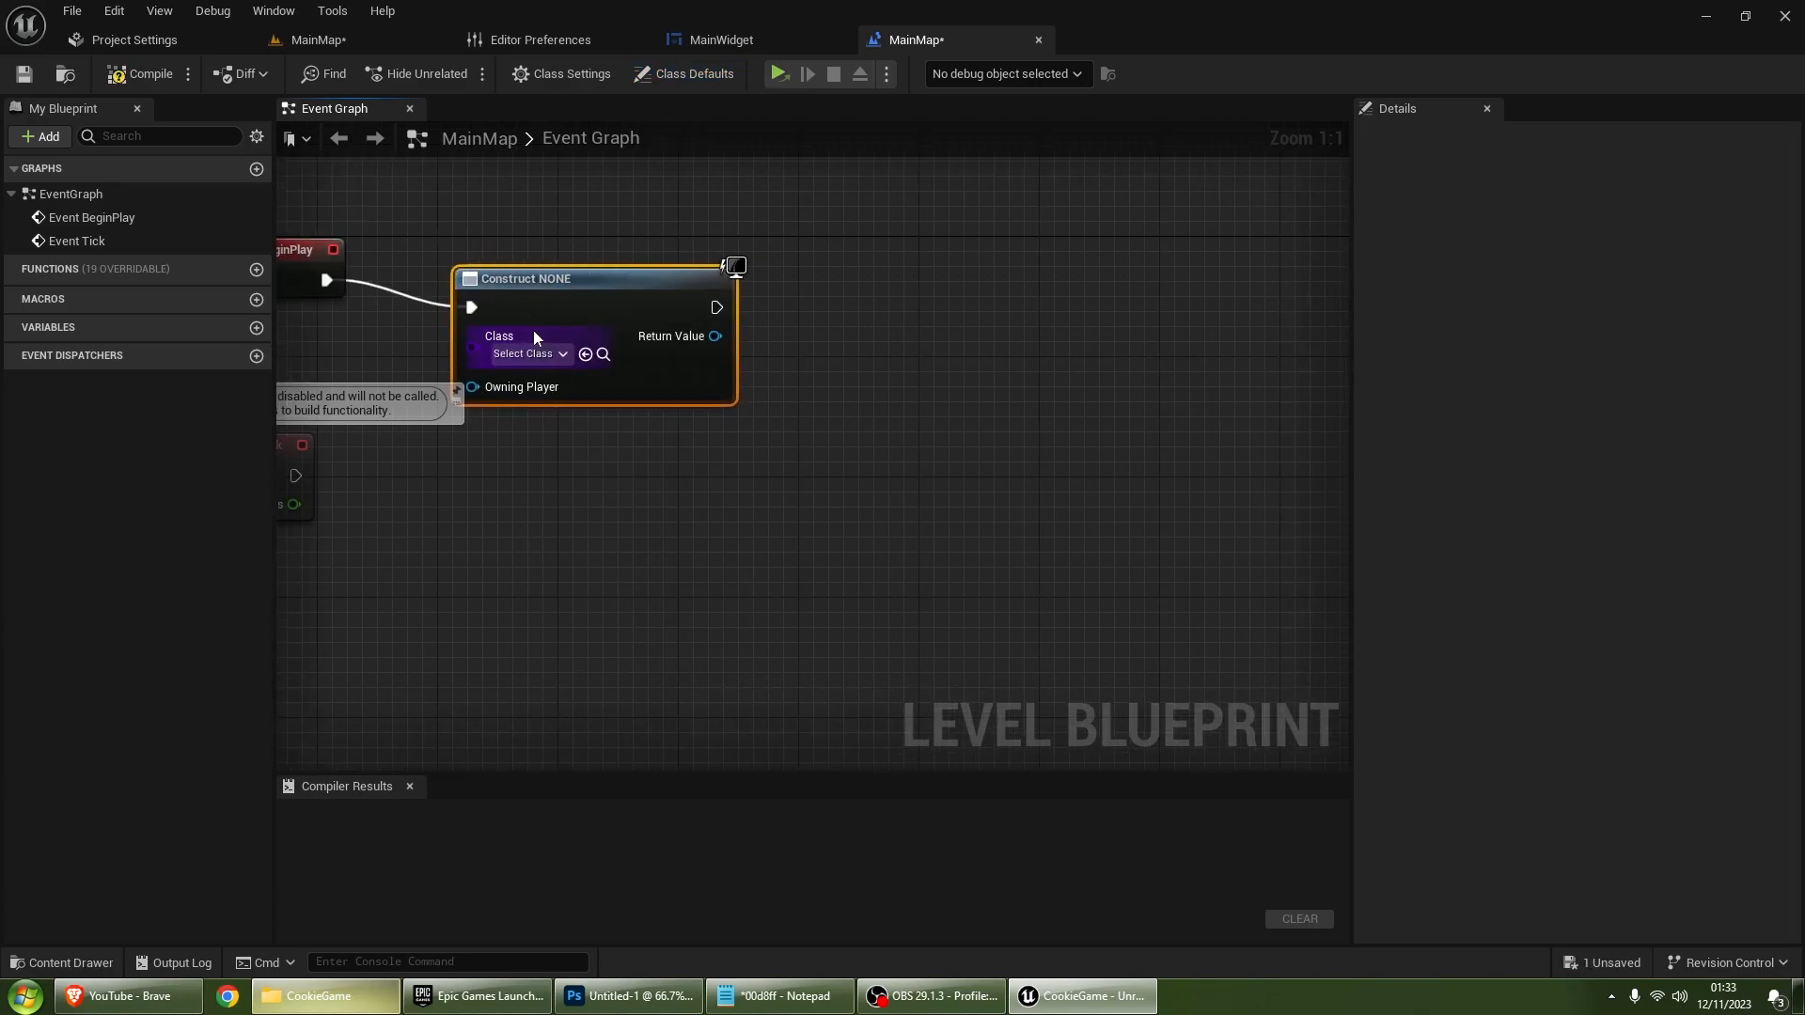
# Step: Set the Create Widget node's class to MainWidget and pull a connection from its return value
pyautogui.click(540, 353)
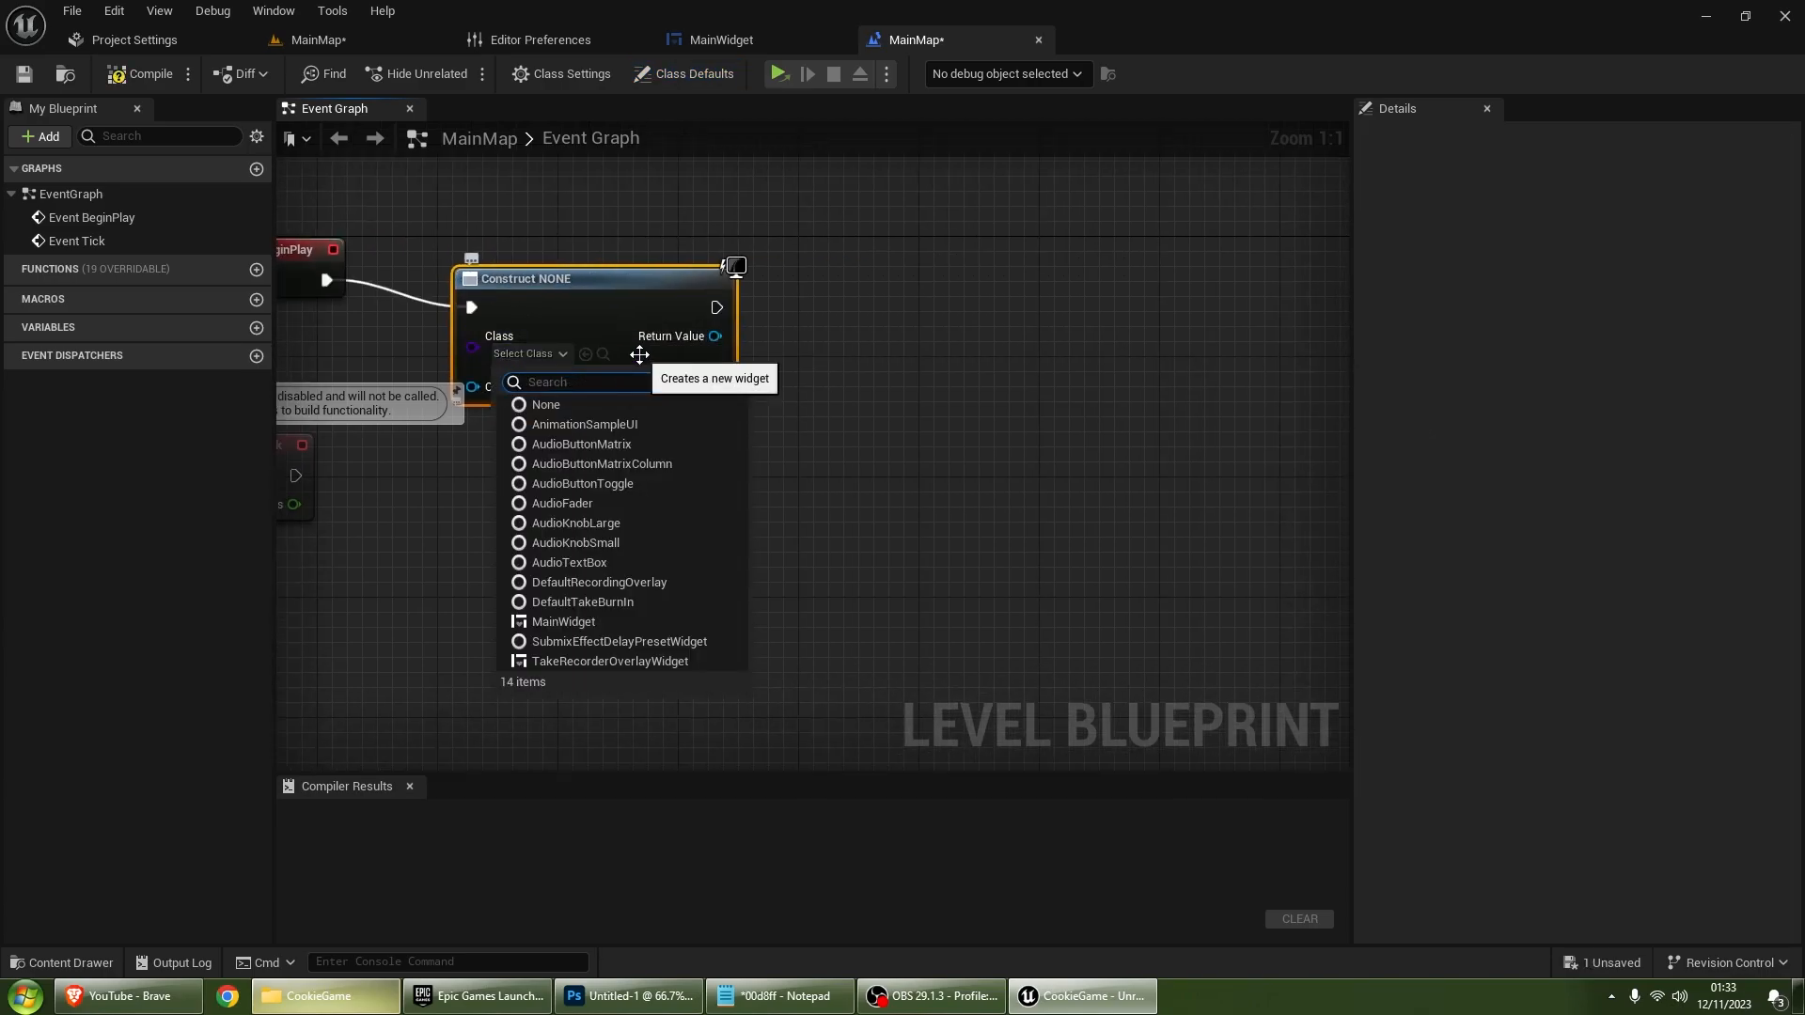
pyautogui.write('main')
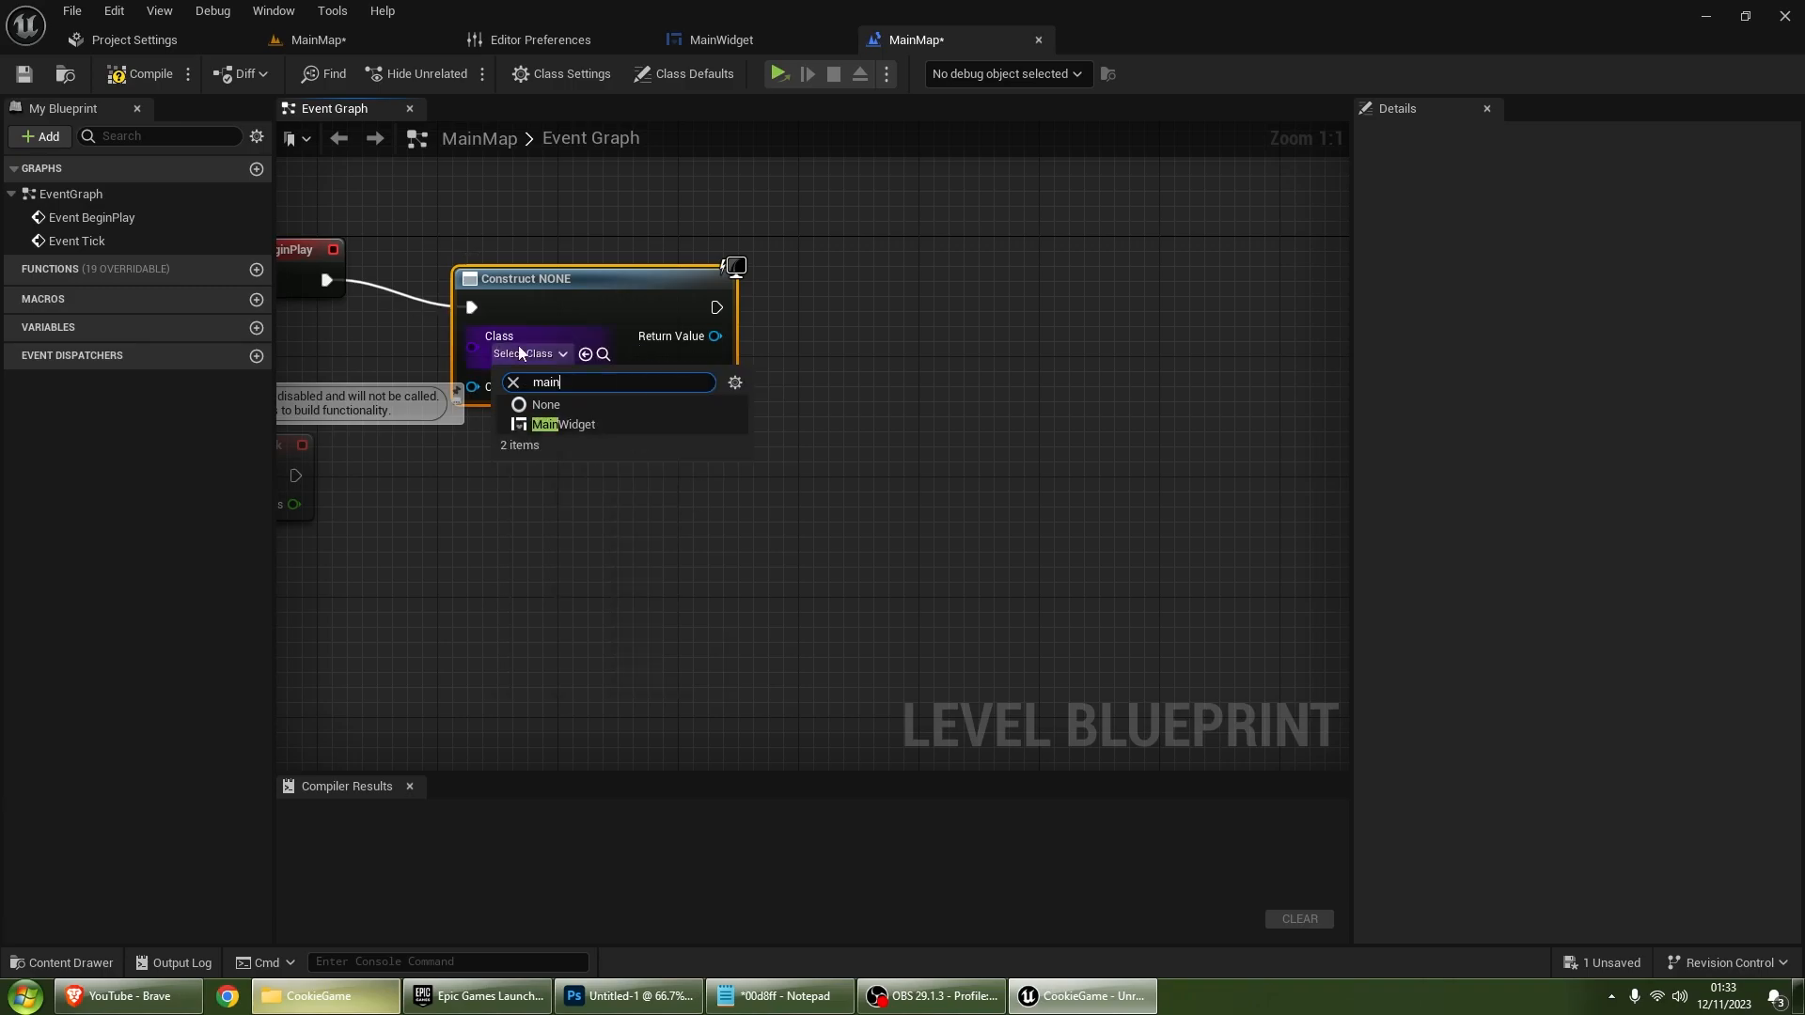
pyautogui.click(607, 429)
pyautogui.moveTo(711, 338); pyautogui.dragTo(919, 276)
pyautogui.moveTo(927, 282); pyautogui.dragTo(615, 306, button='right')
# Step: Switch to the MainWidget blueprint and open its event graph
pyautogui.click(730, 44)
pyautogui.click(1749, 73)
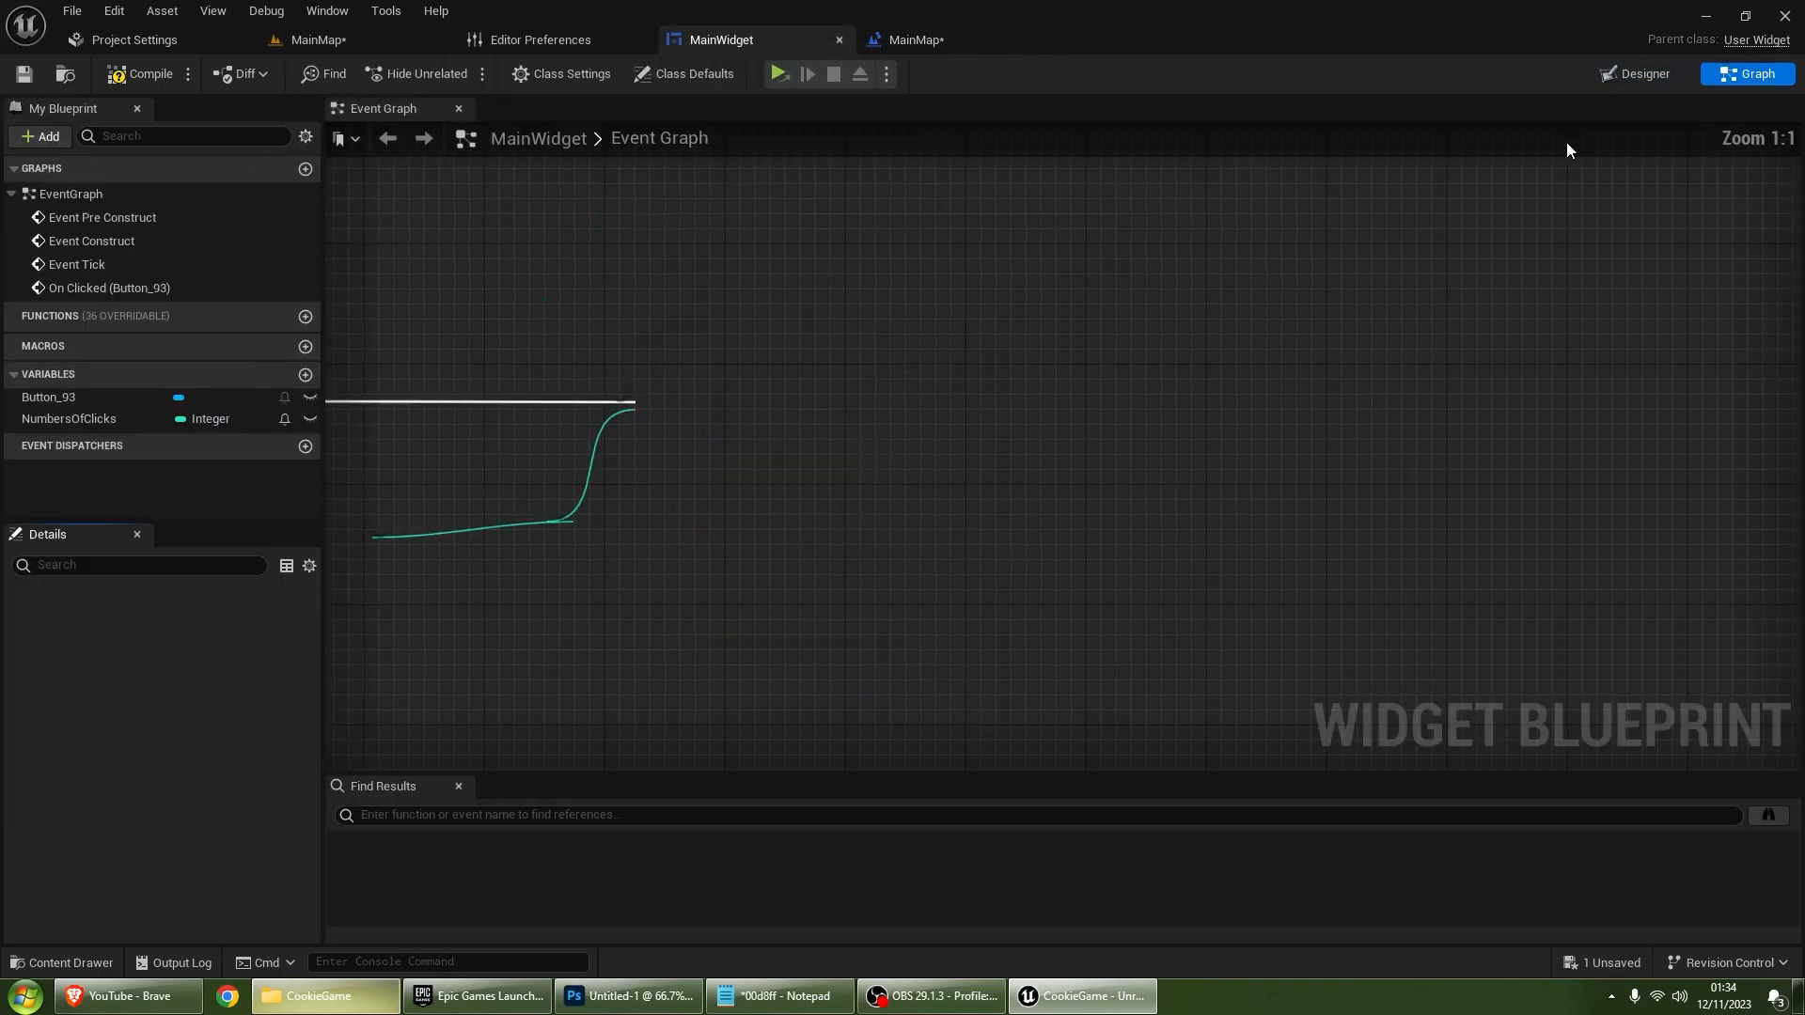
pyautogui.moveTo(763, 367); pyautogui.dragTo(938, 374)
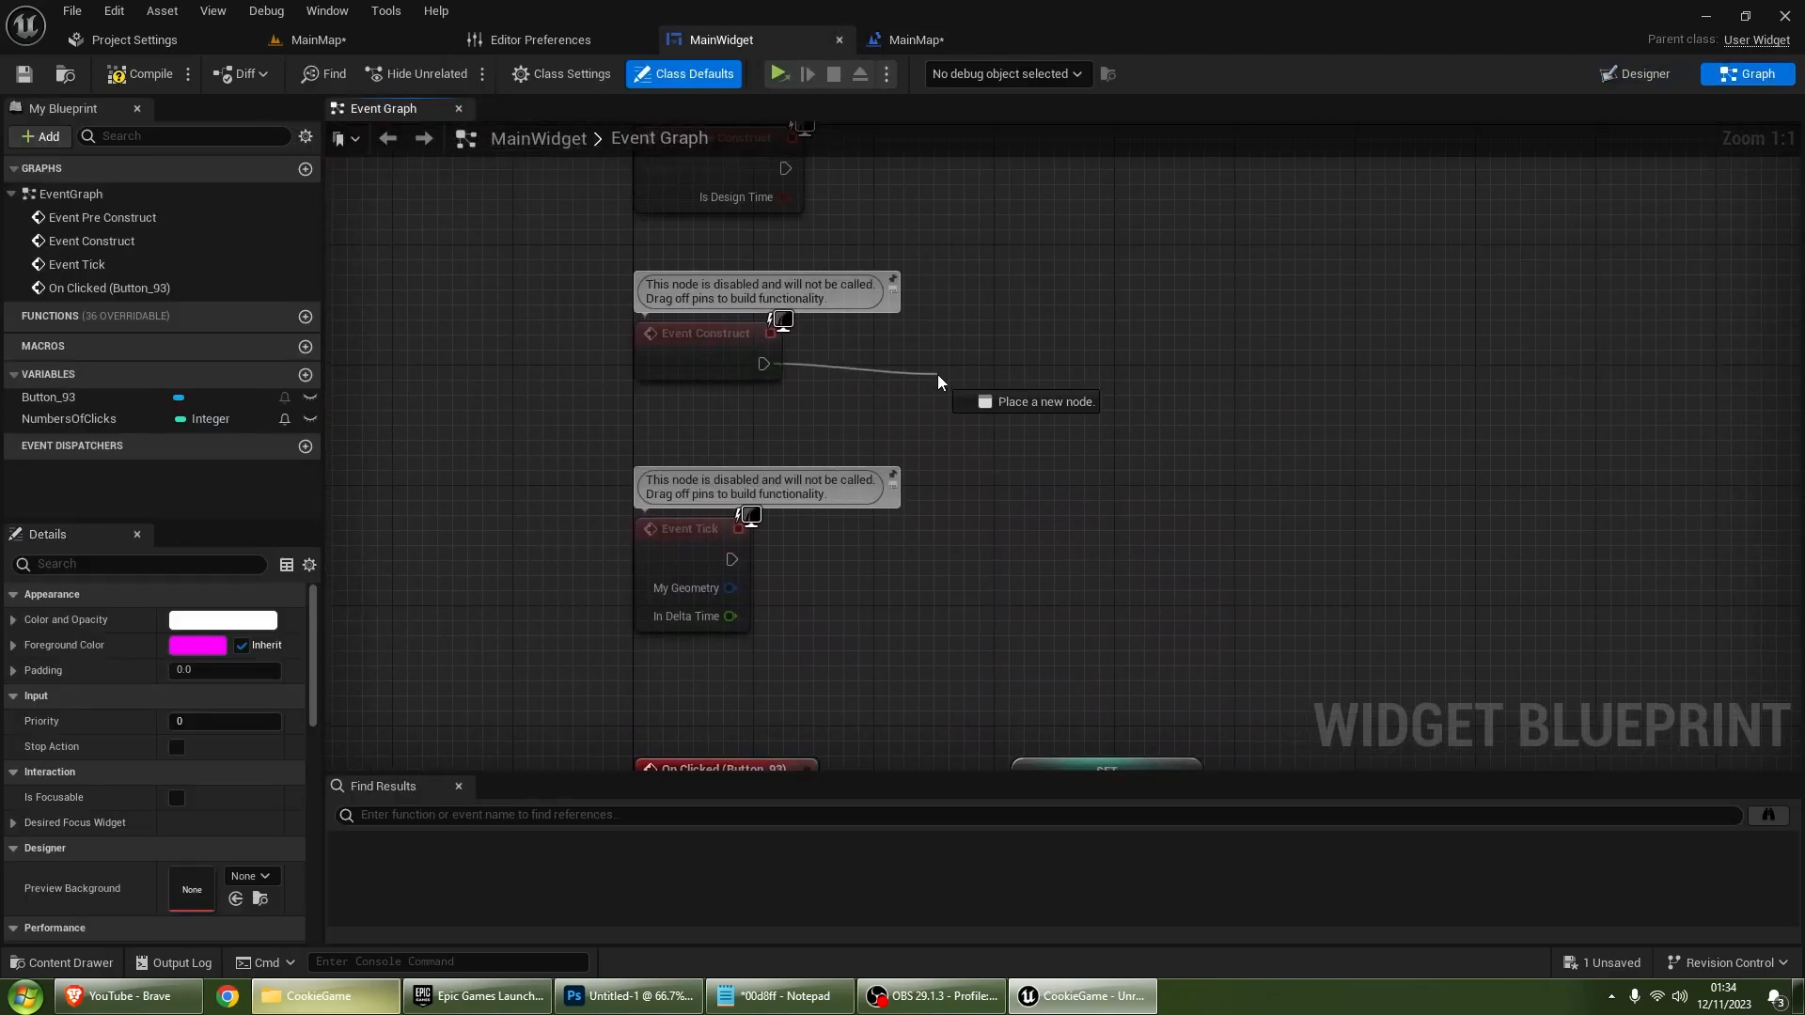
pyautogui.write('set ')
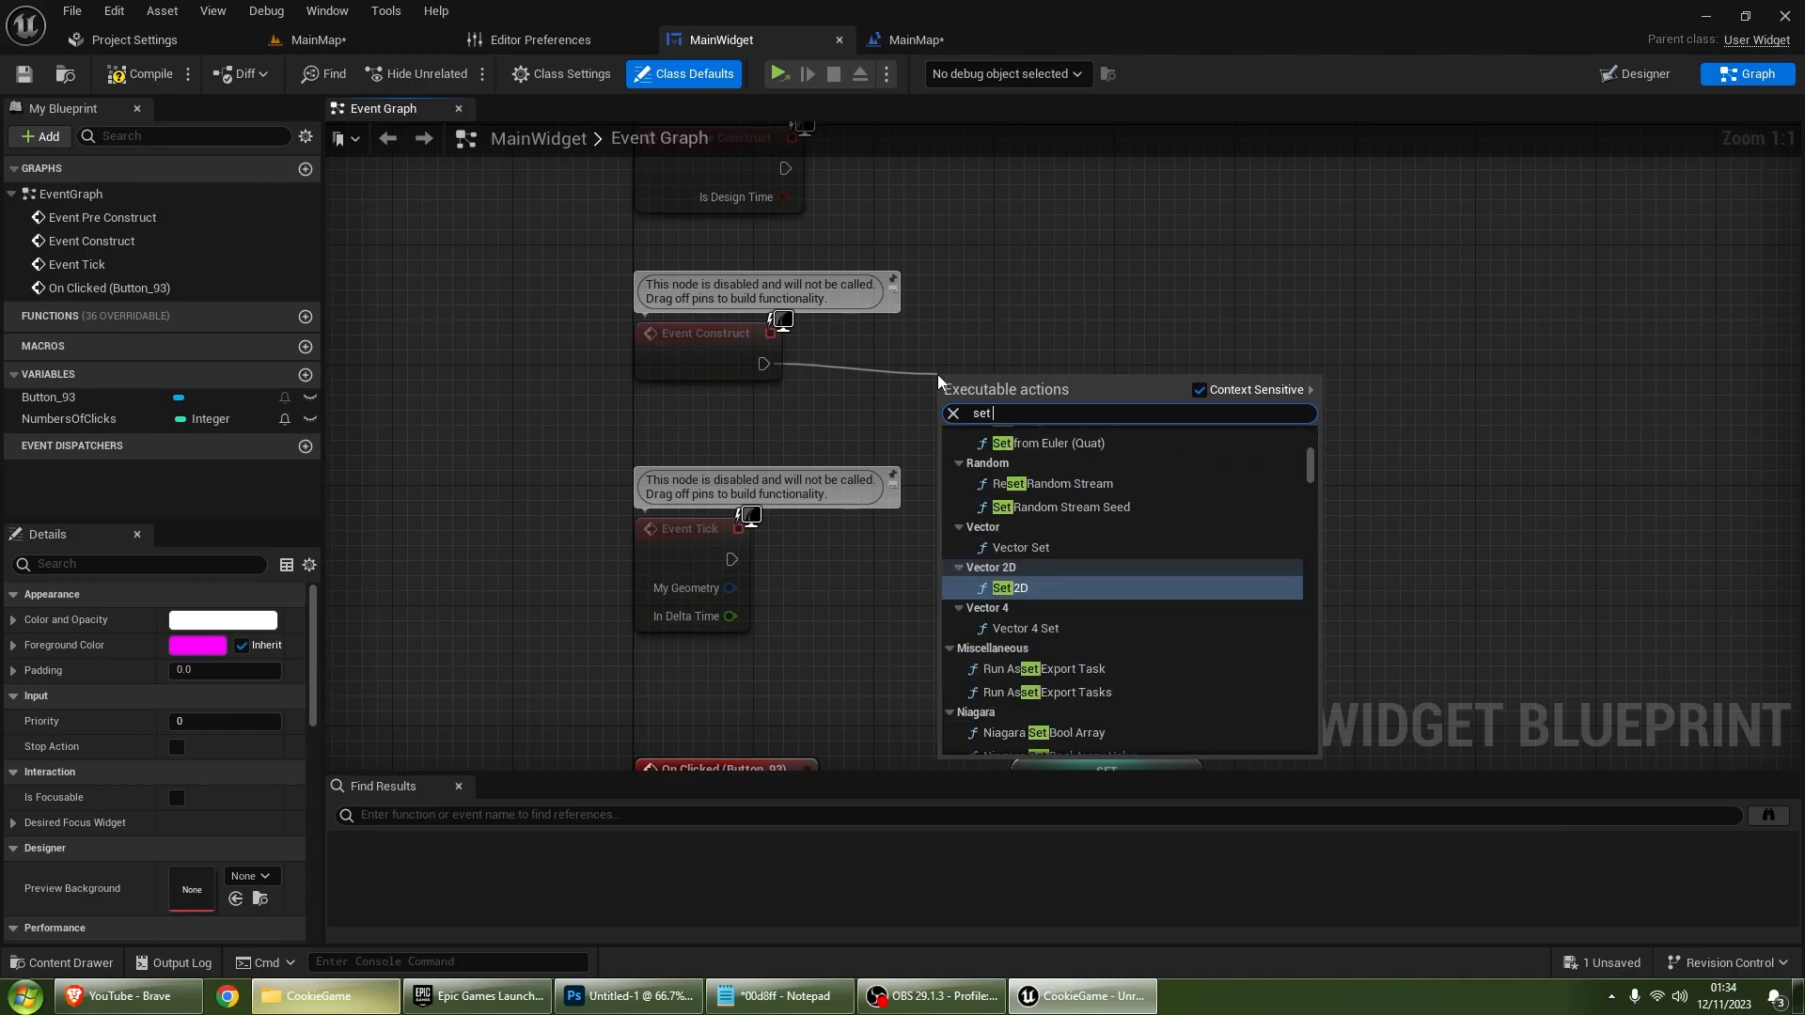
pyautogui.write('mouse')
pyautogui.press('Escape')
# Step: Add a Get Player Controller node near Event Construct and a Set Show Mouse Cursor node targeting its return value
pyautogui.rightClick(906, 425)
pyautogui.write('get player cont')
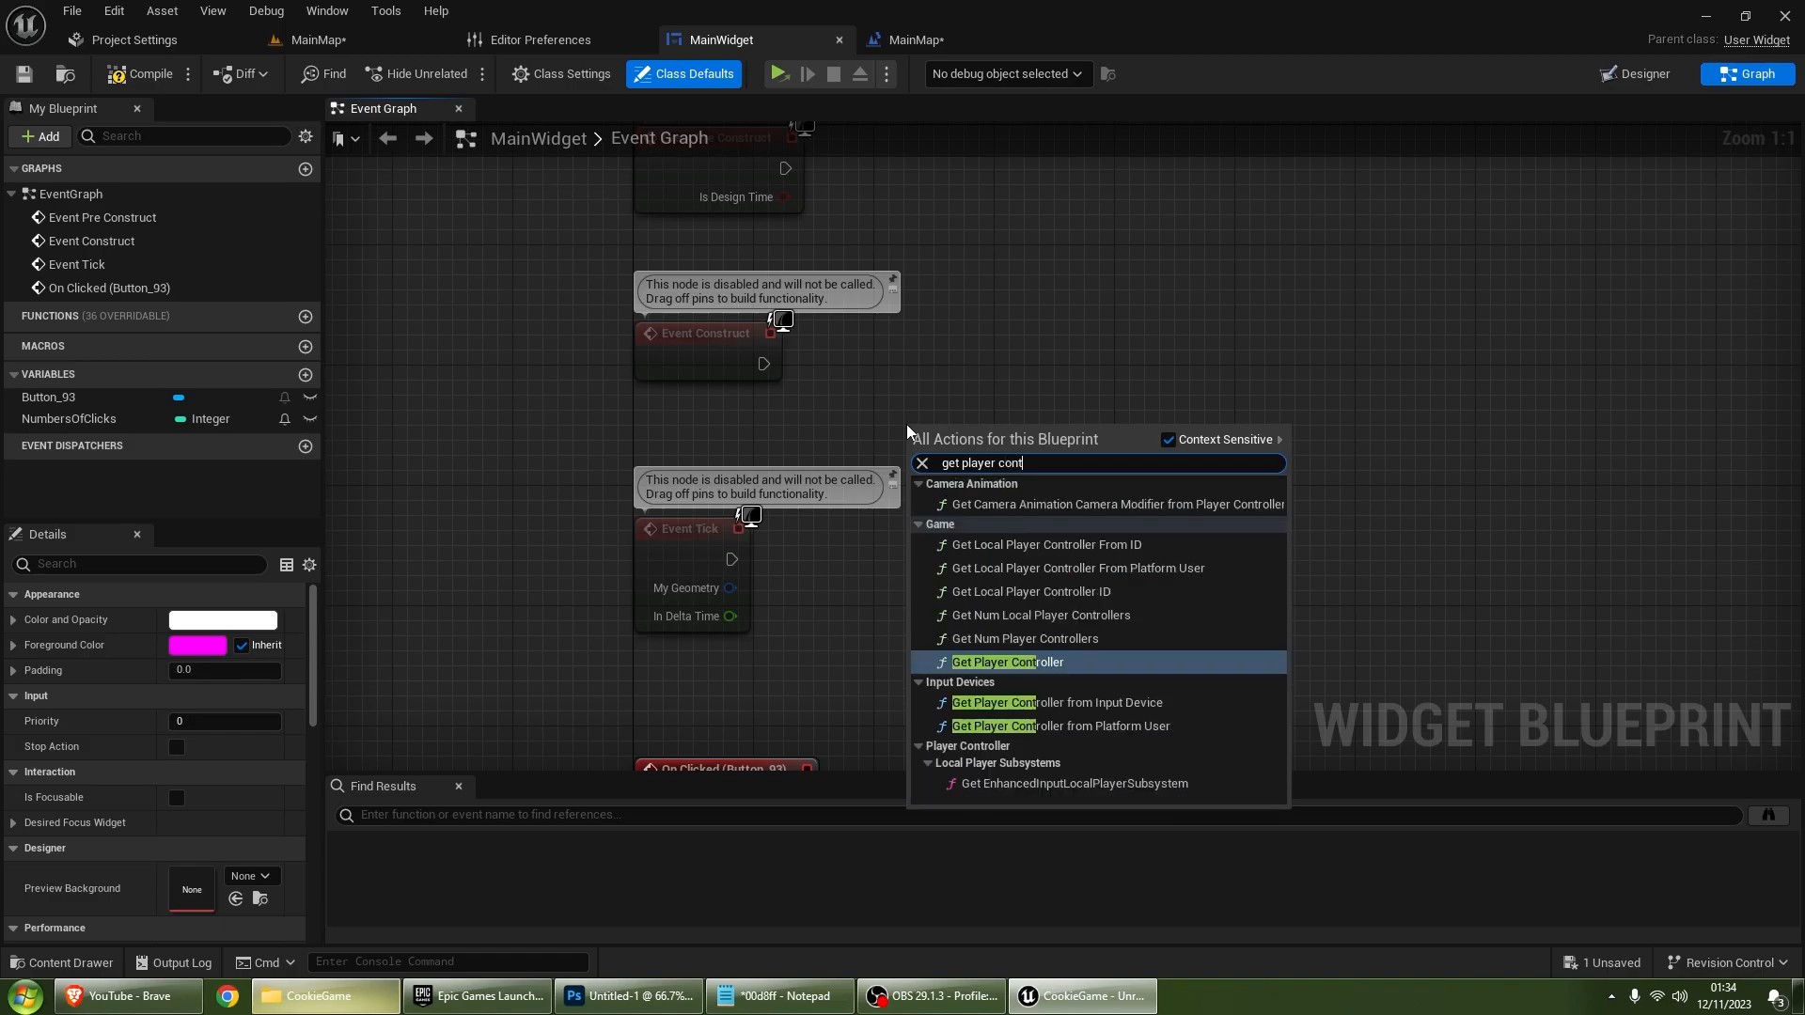
pyautogui.press('Return')
pyautogui.moveTo(1111, 467); pyautogui.dragTo(1250, 413)
pyautogui.write('set show')
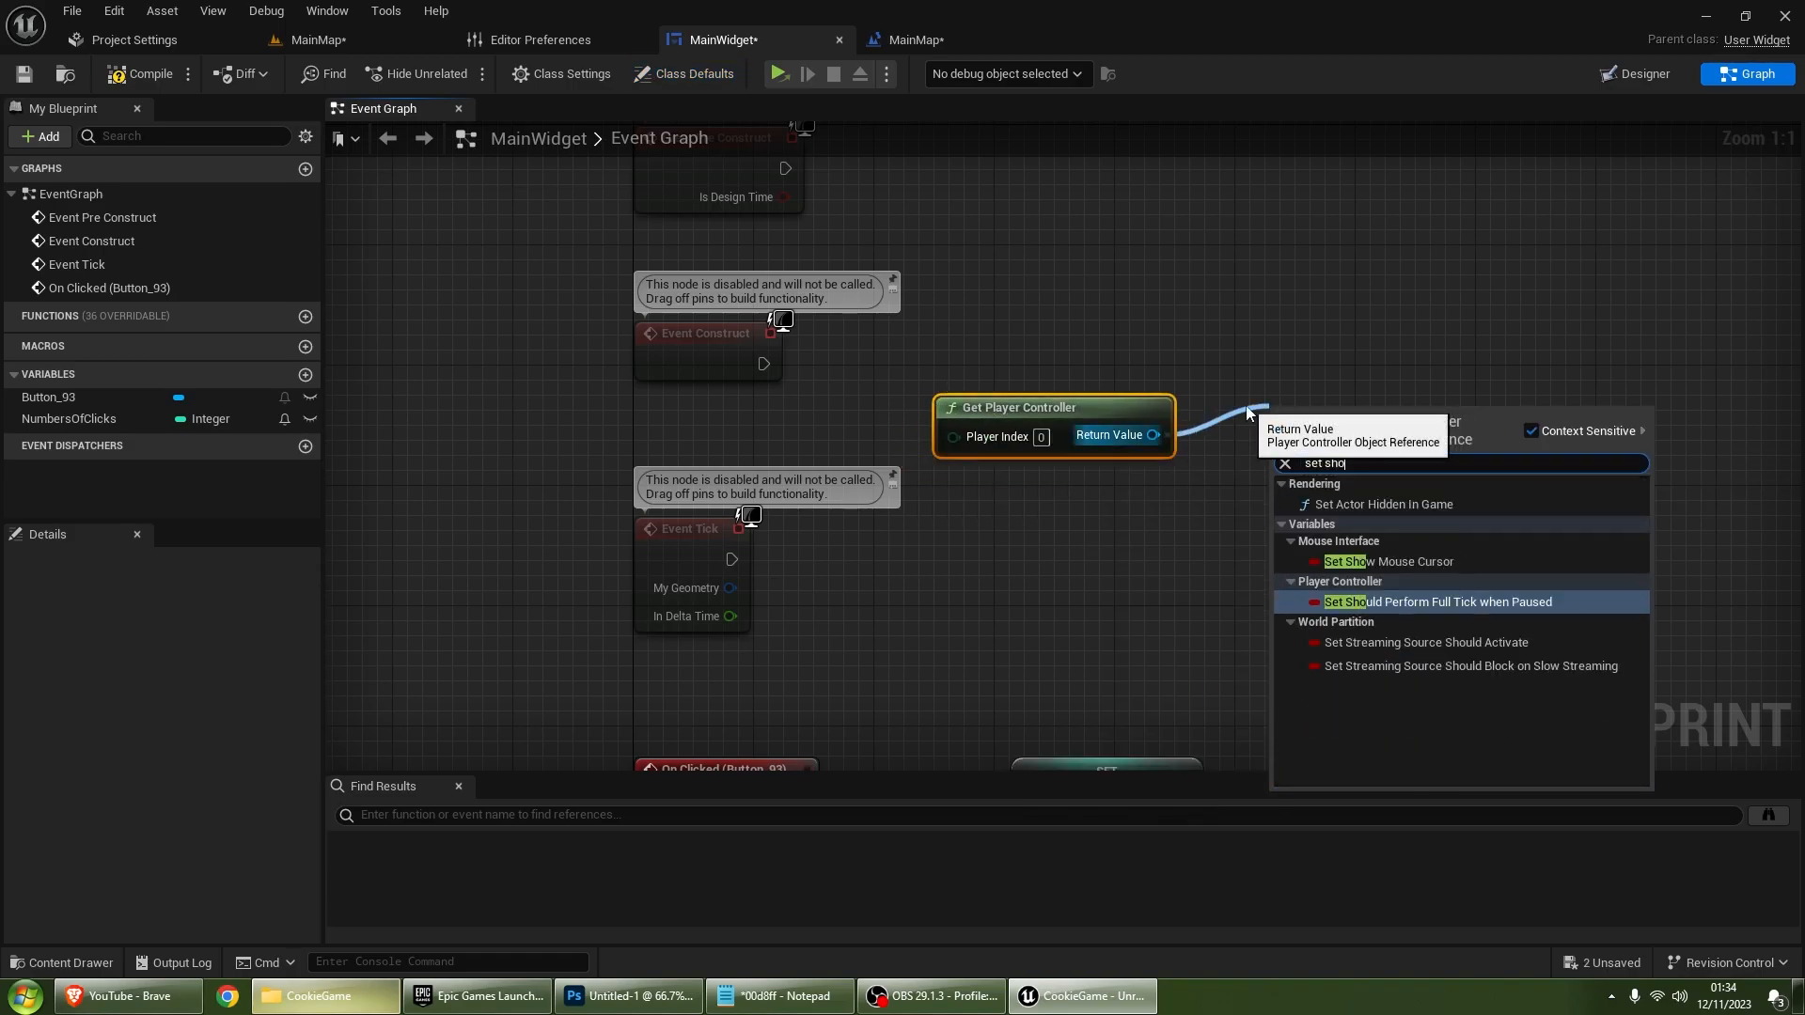
pyautogui.press('Return')
# Step: Execute the Set Show Mouse Cursor node from Event Construct with Show Mouse Cursor enabled, and save everything
pyautogui.moveTo(1280, 420); pyautogui.dragTo(764, 364)
pyautogui.click(1413, 452)
pyautogui.moveTo(1401, 428); pyautogui.dragTo(1431, 368)
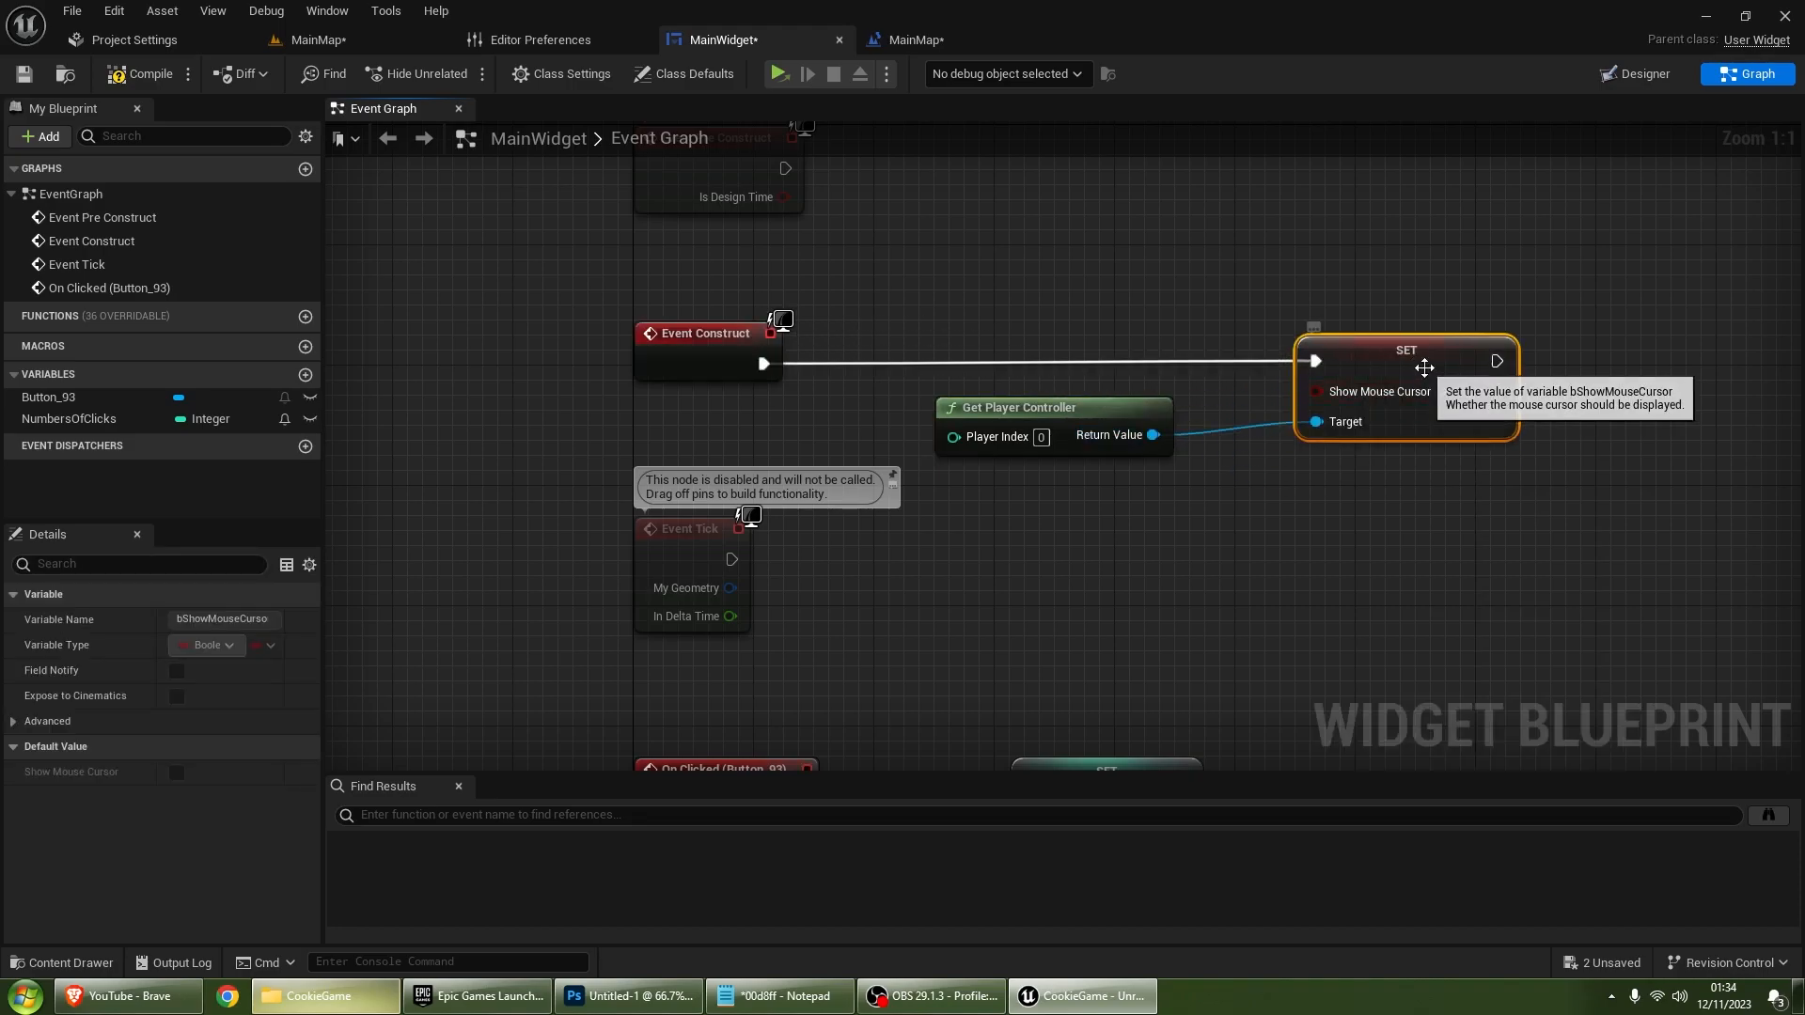
pyautogui.click(633, 252)
pyautogui.hotkey('ctrl', 'shift', 's')
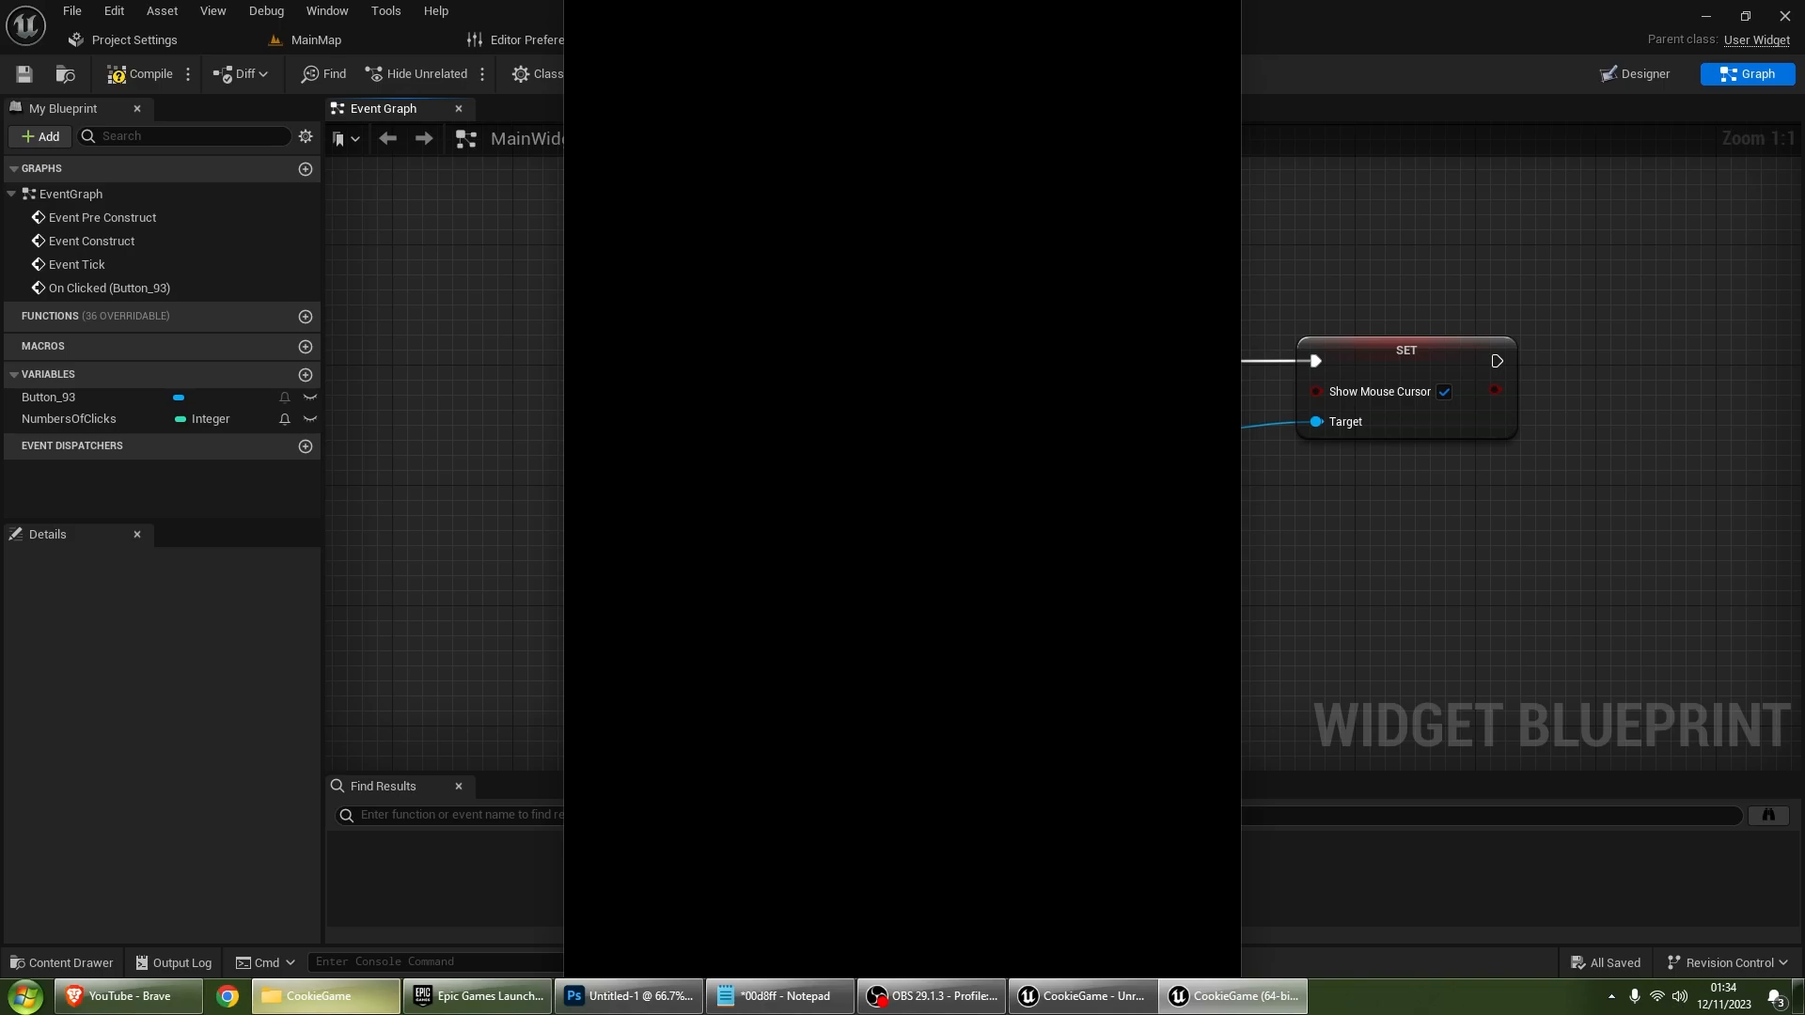
# Step: Leave the standalone game and test-play MainMap in the selected viewport, stopping the session at the end
pyautogui.hotkey('alt', 'Tab')
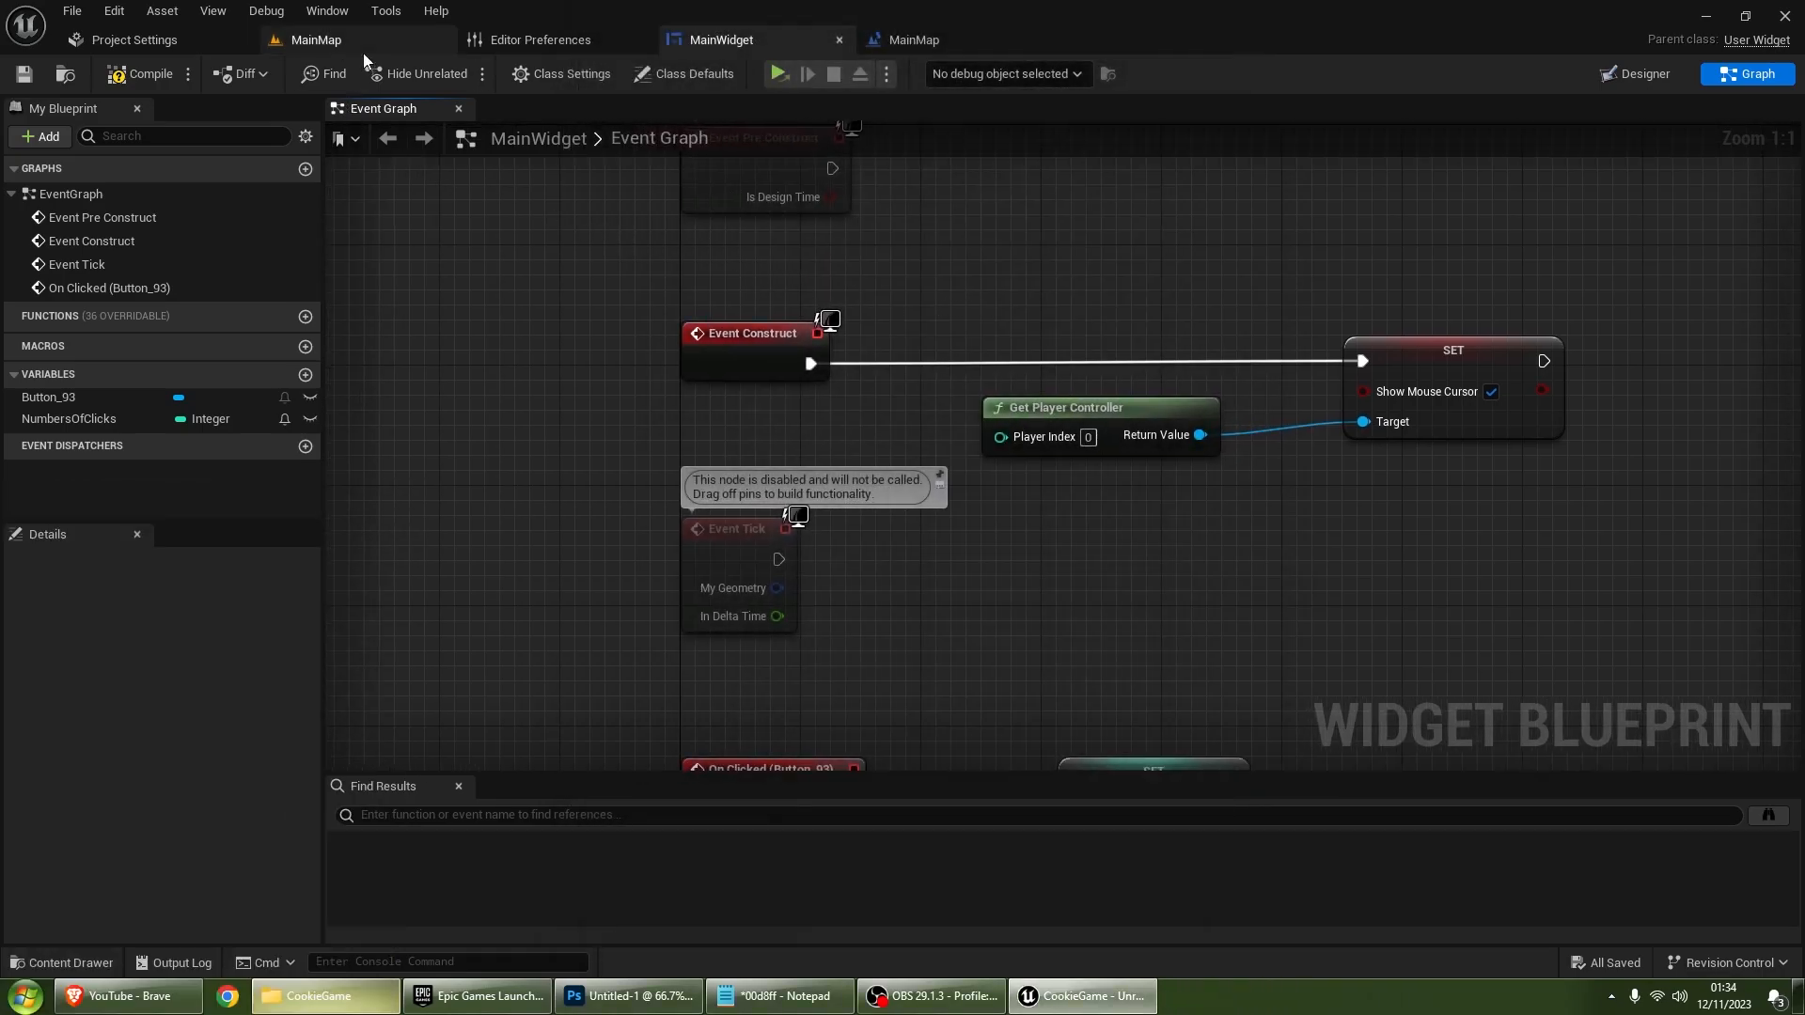
pyautogui.click(358, 51)
pyautogui.click(568, 75)
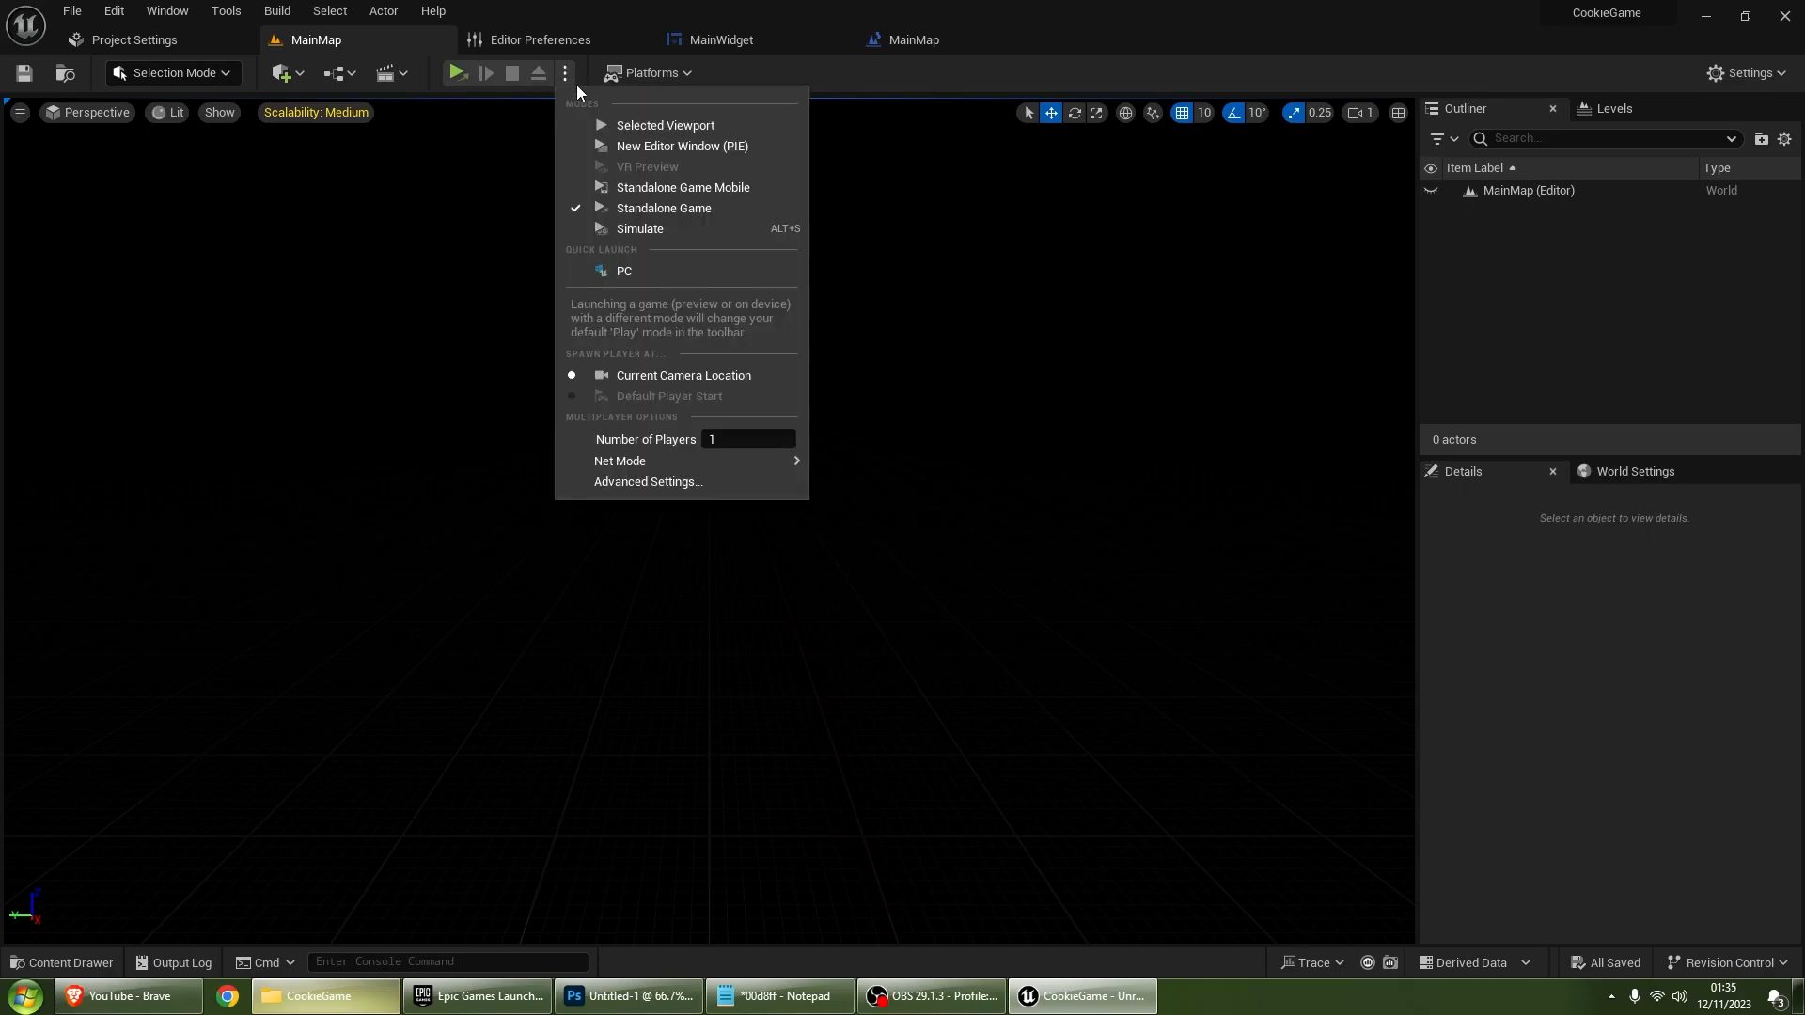
pyautogui.click(611, 122)
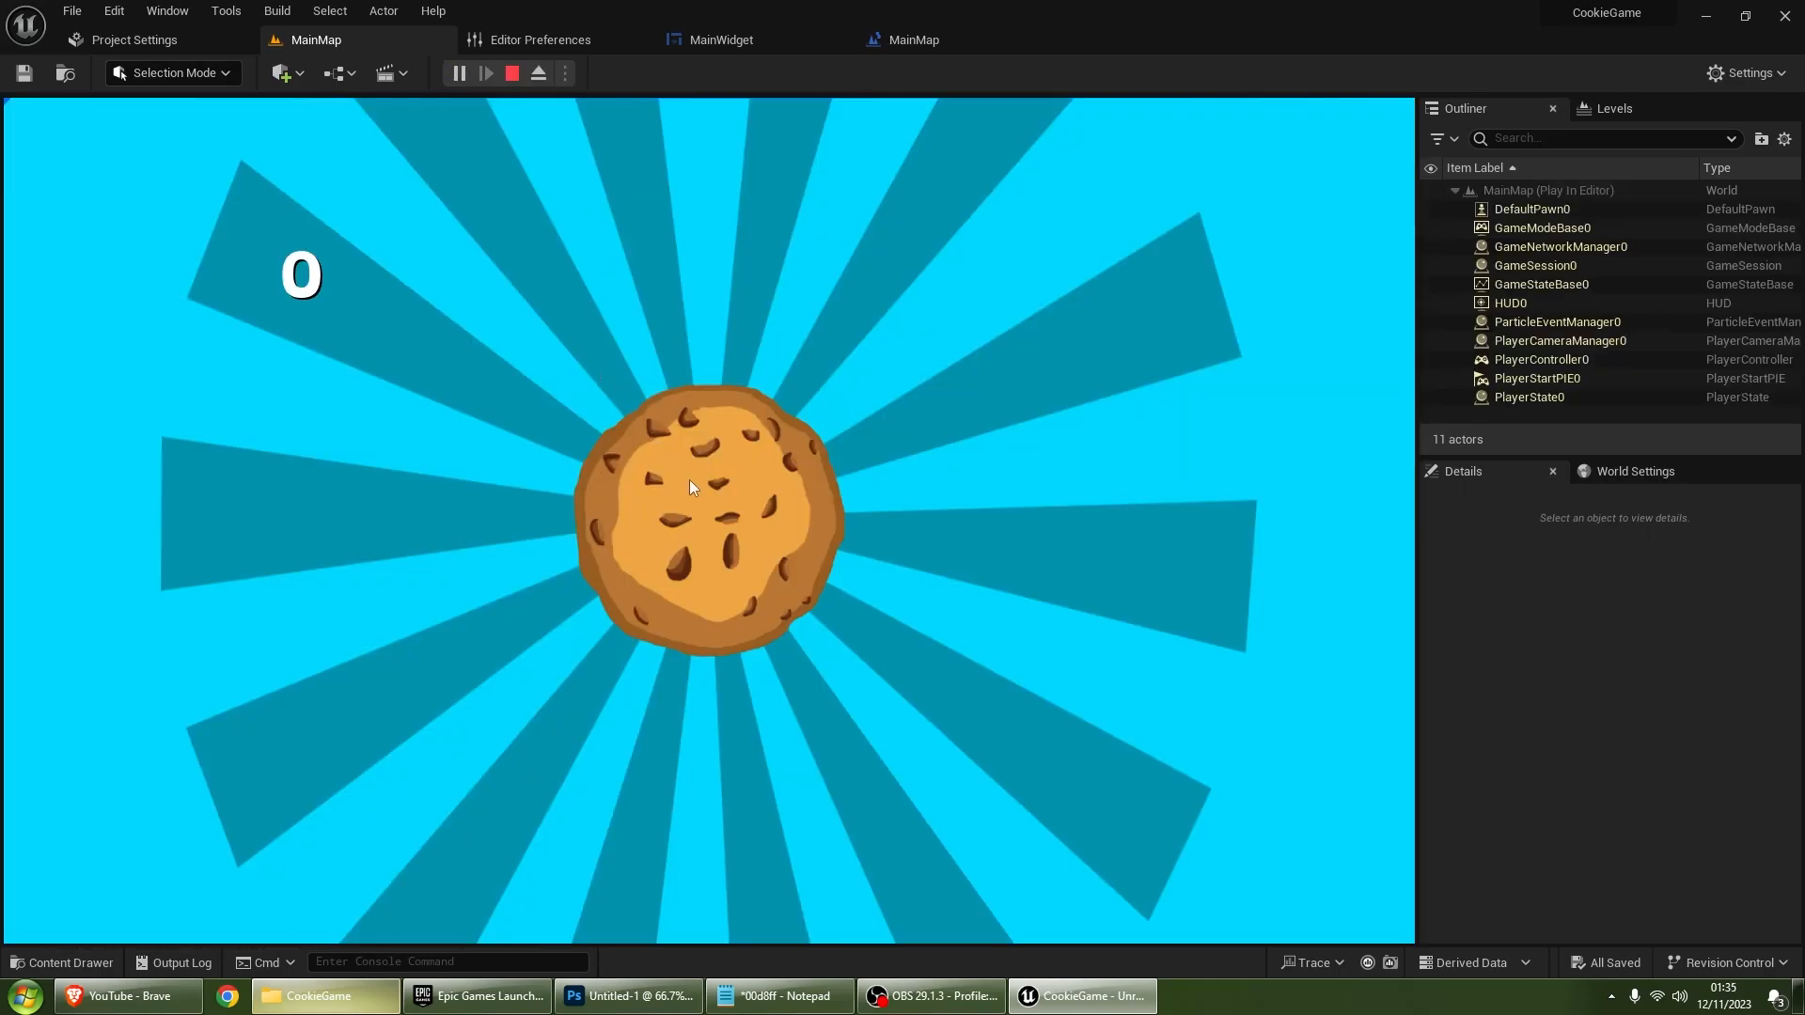
pyautogui.click(519, 72)
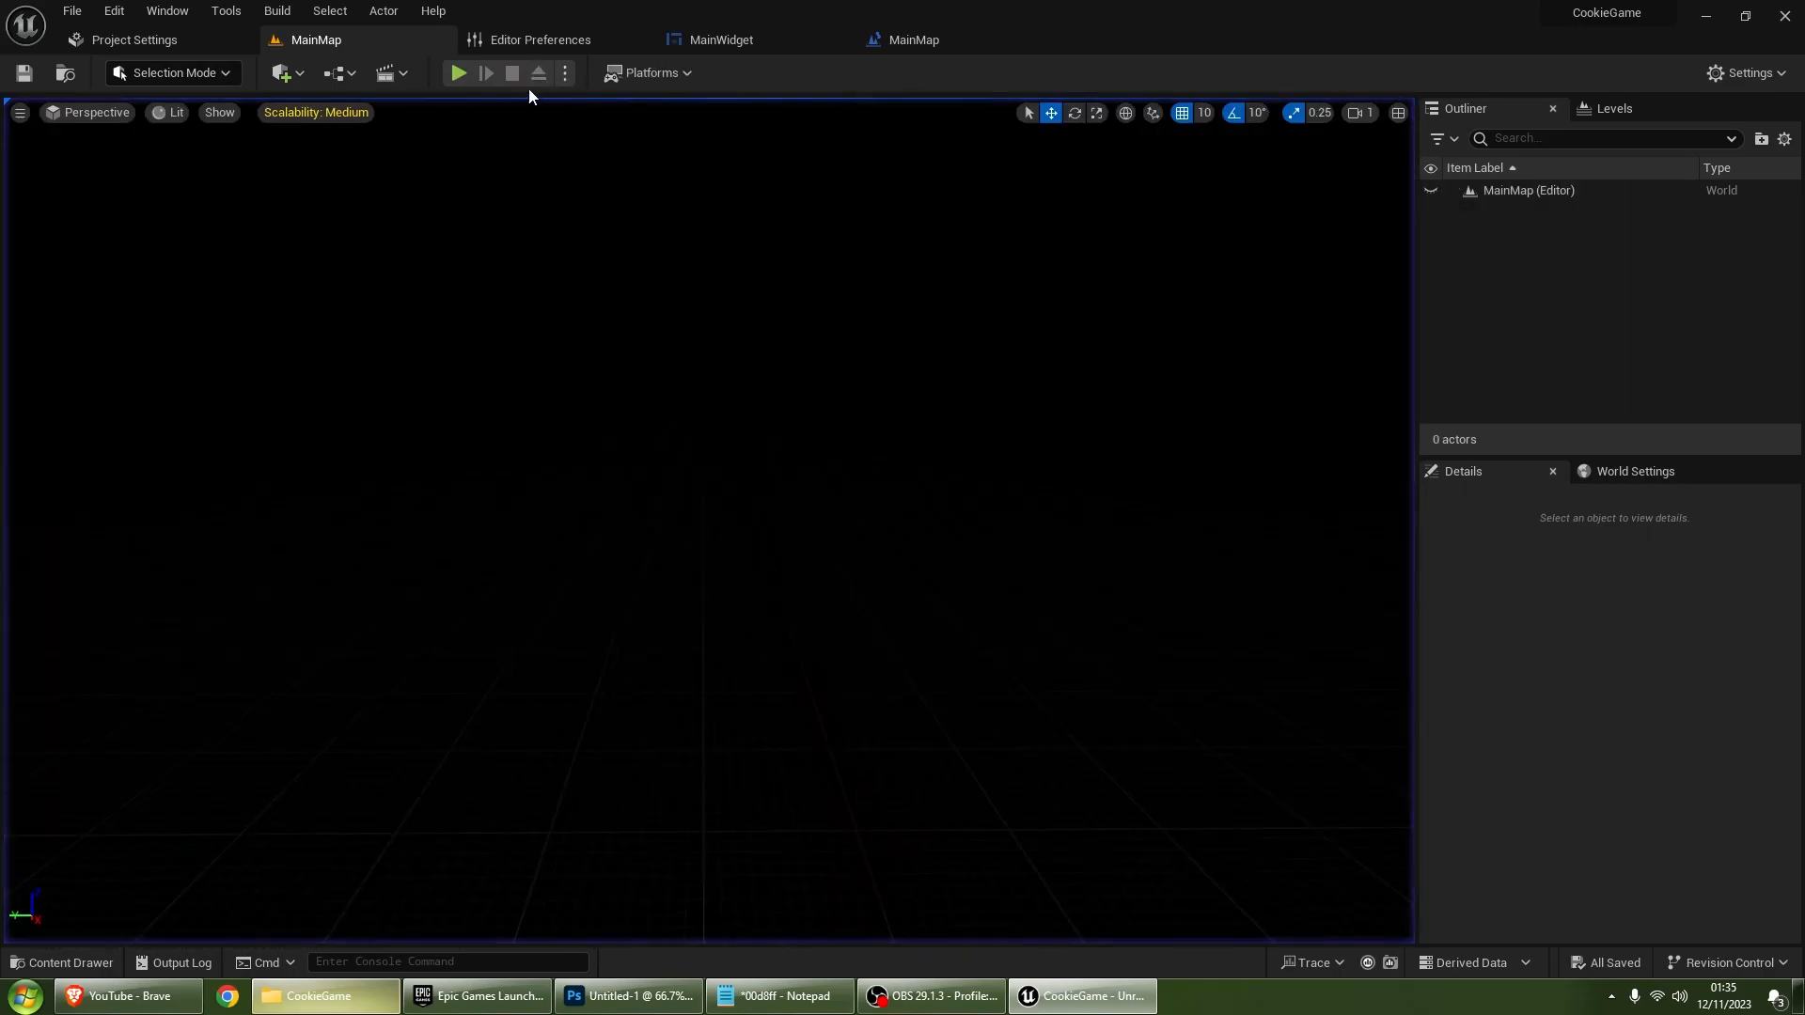
# Step: Run MainMap as a standalone game and quit it
pyautogui.click(566, 75)
pyautogui.click(657, 209)
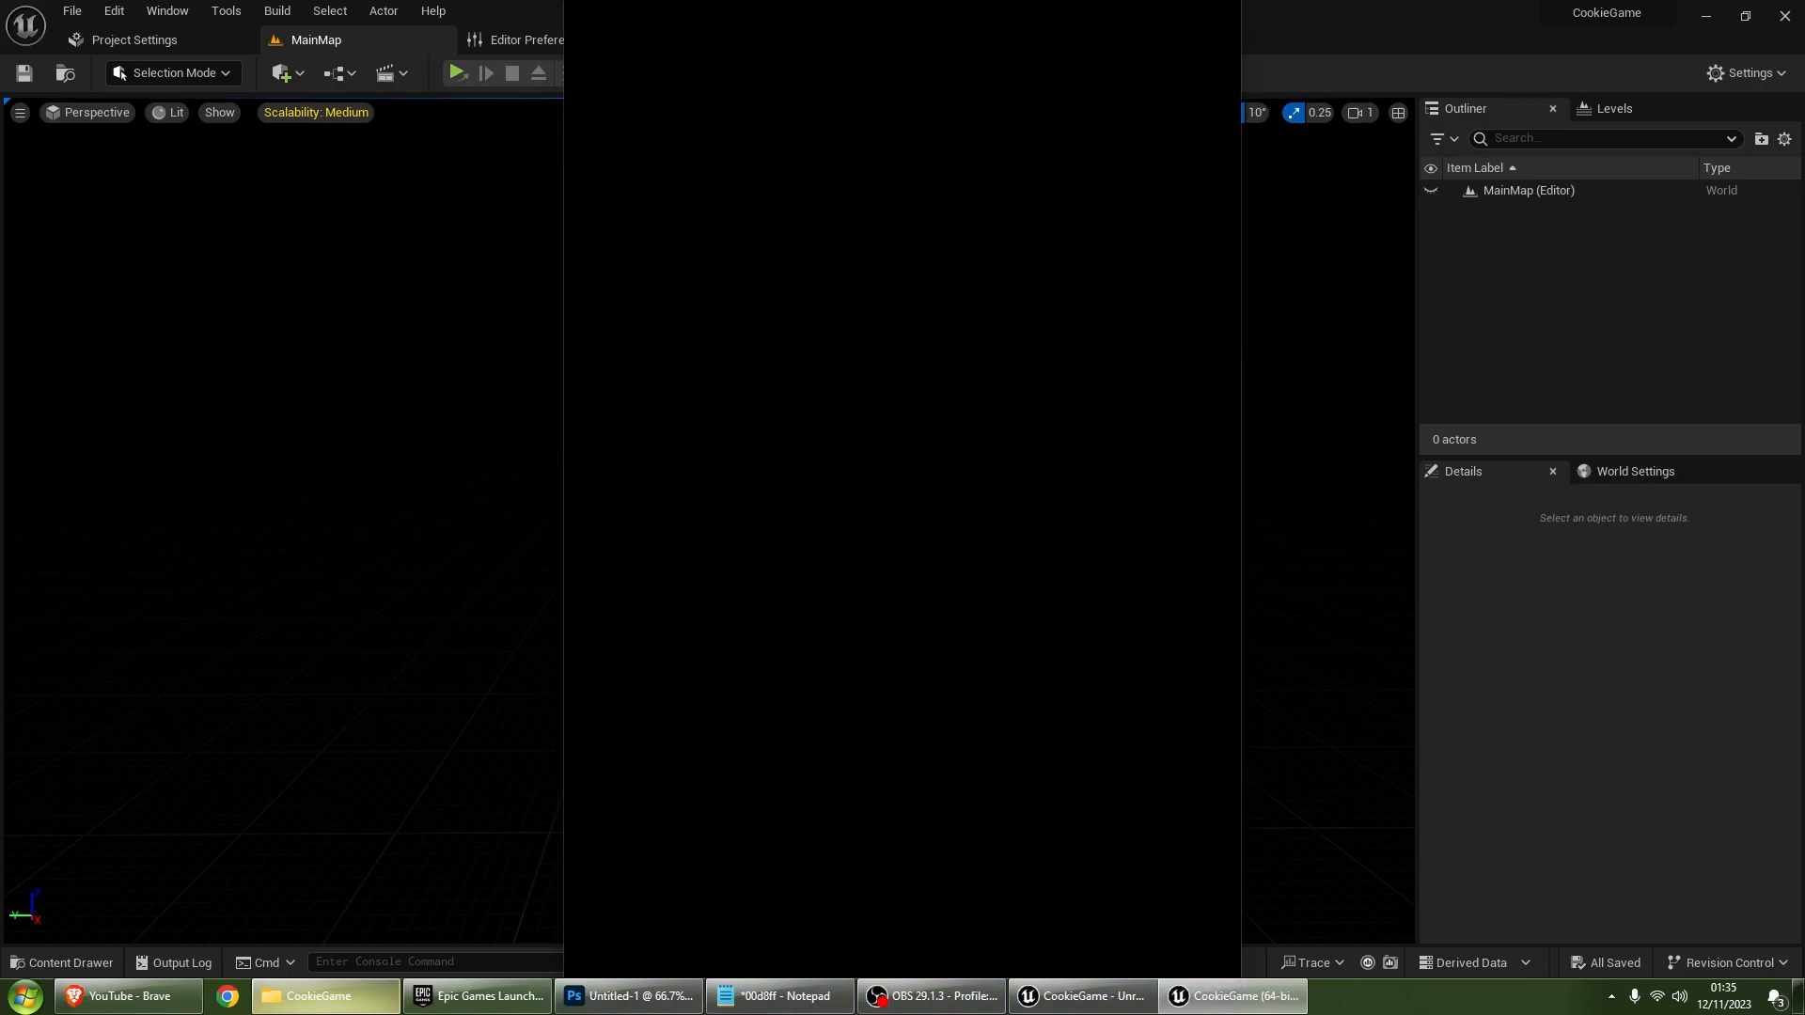
pyautogui.press('Escape')
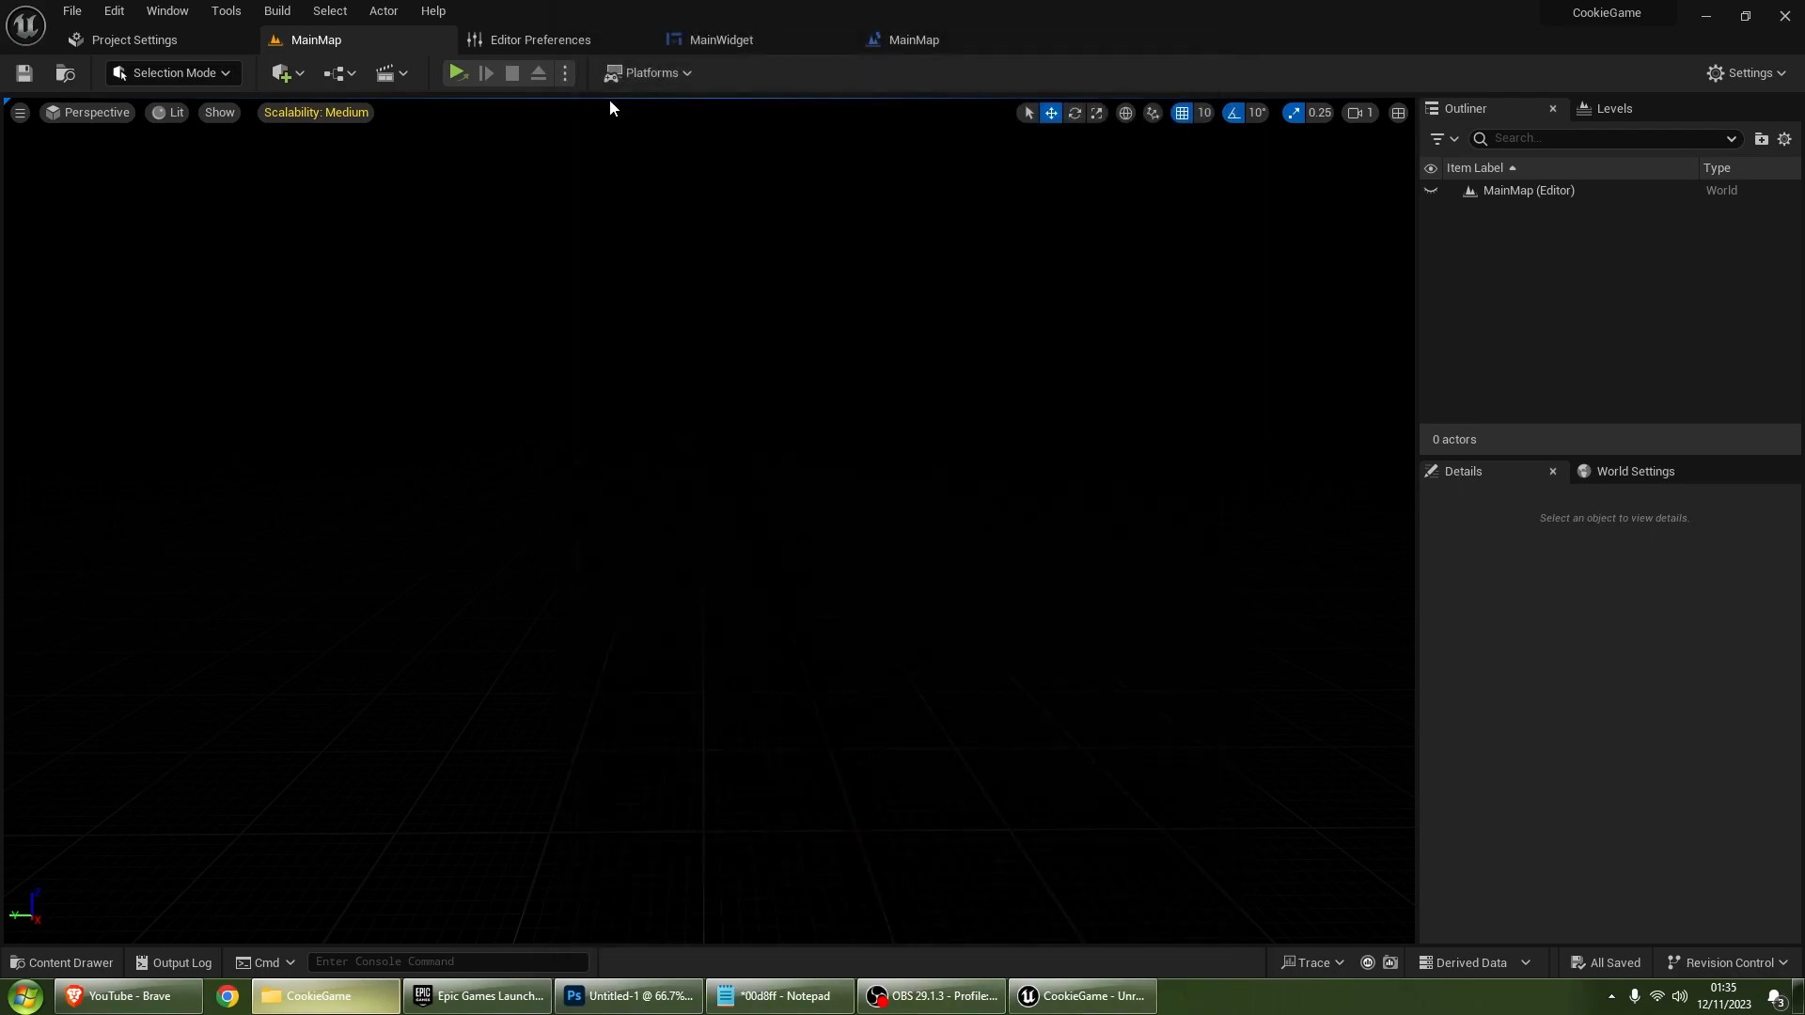
# Step: Test-play the game in a new editor window, clicking the cookie to check the counter, and close the window
pyautogui.click(565, 74)
pyautogui.click(689, 145)
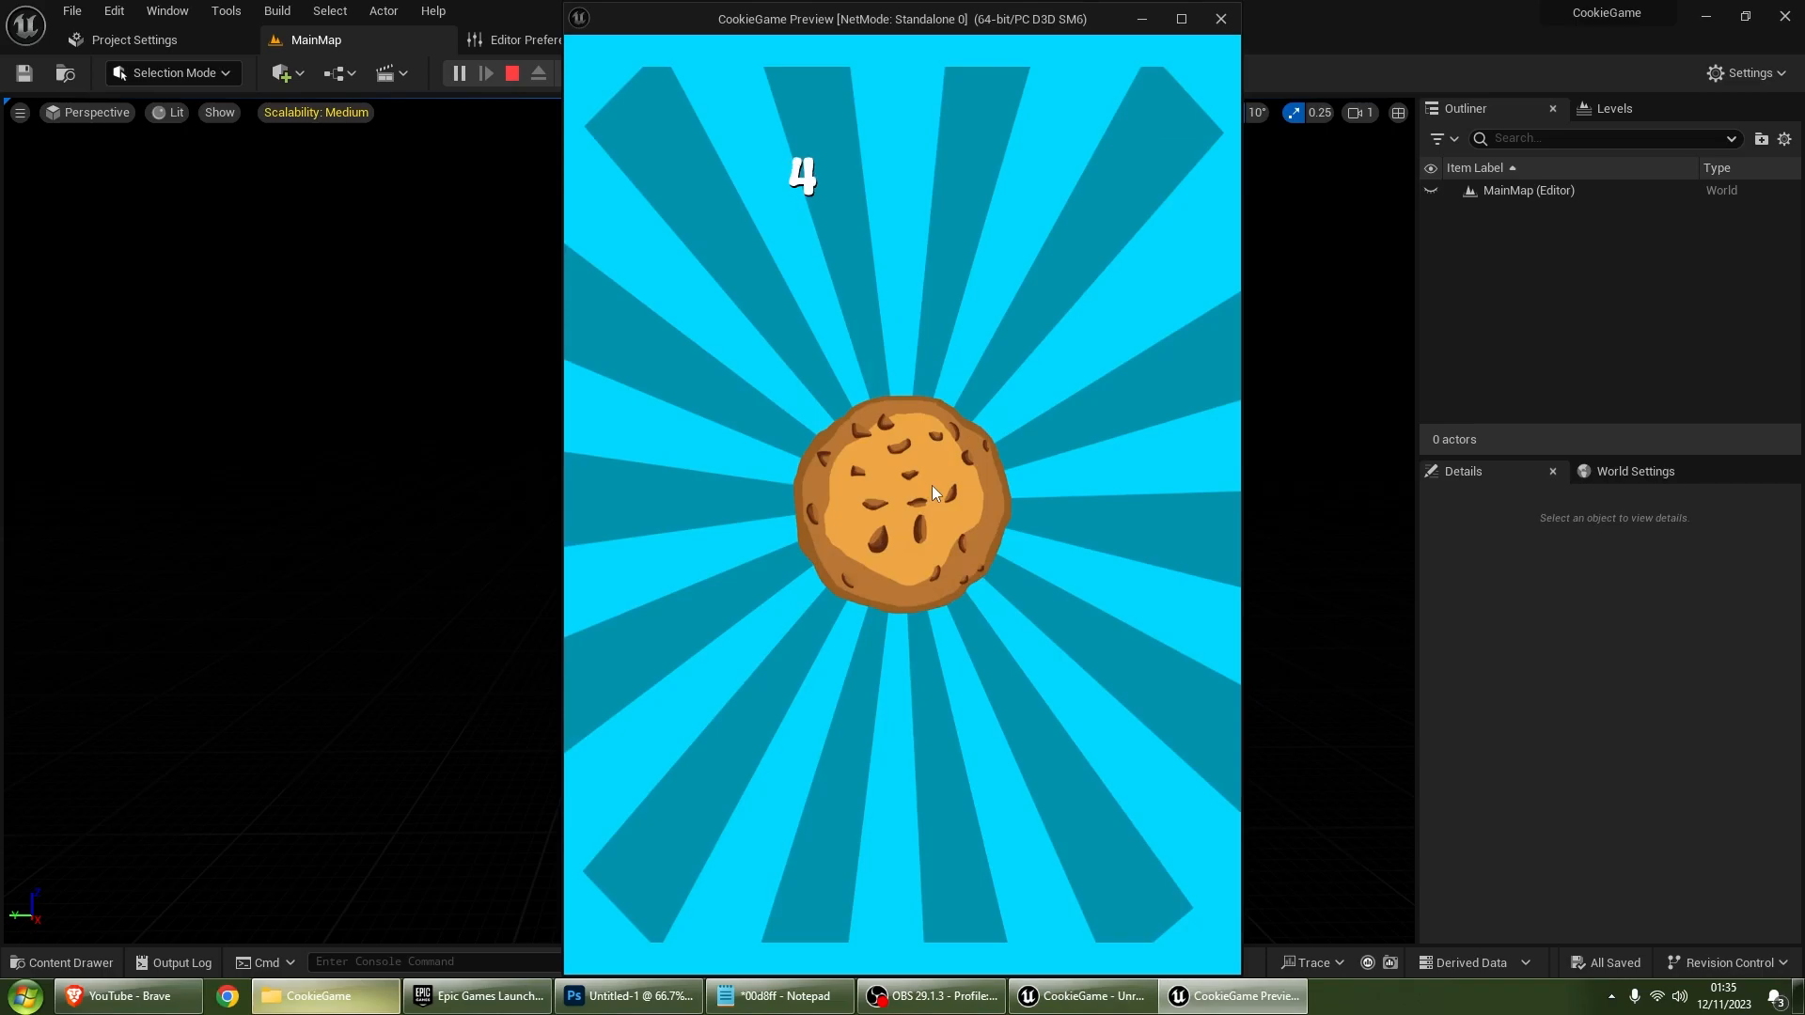
pyautogui.click(1220, 19)
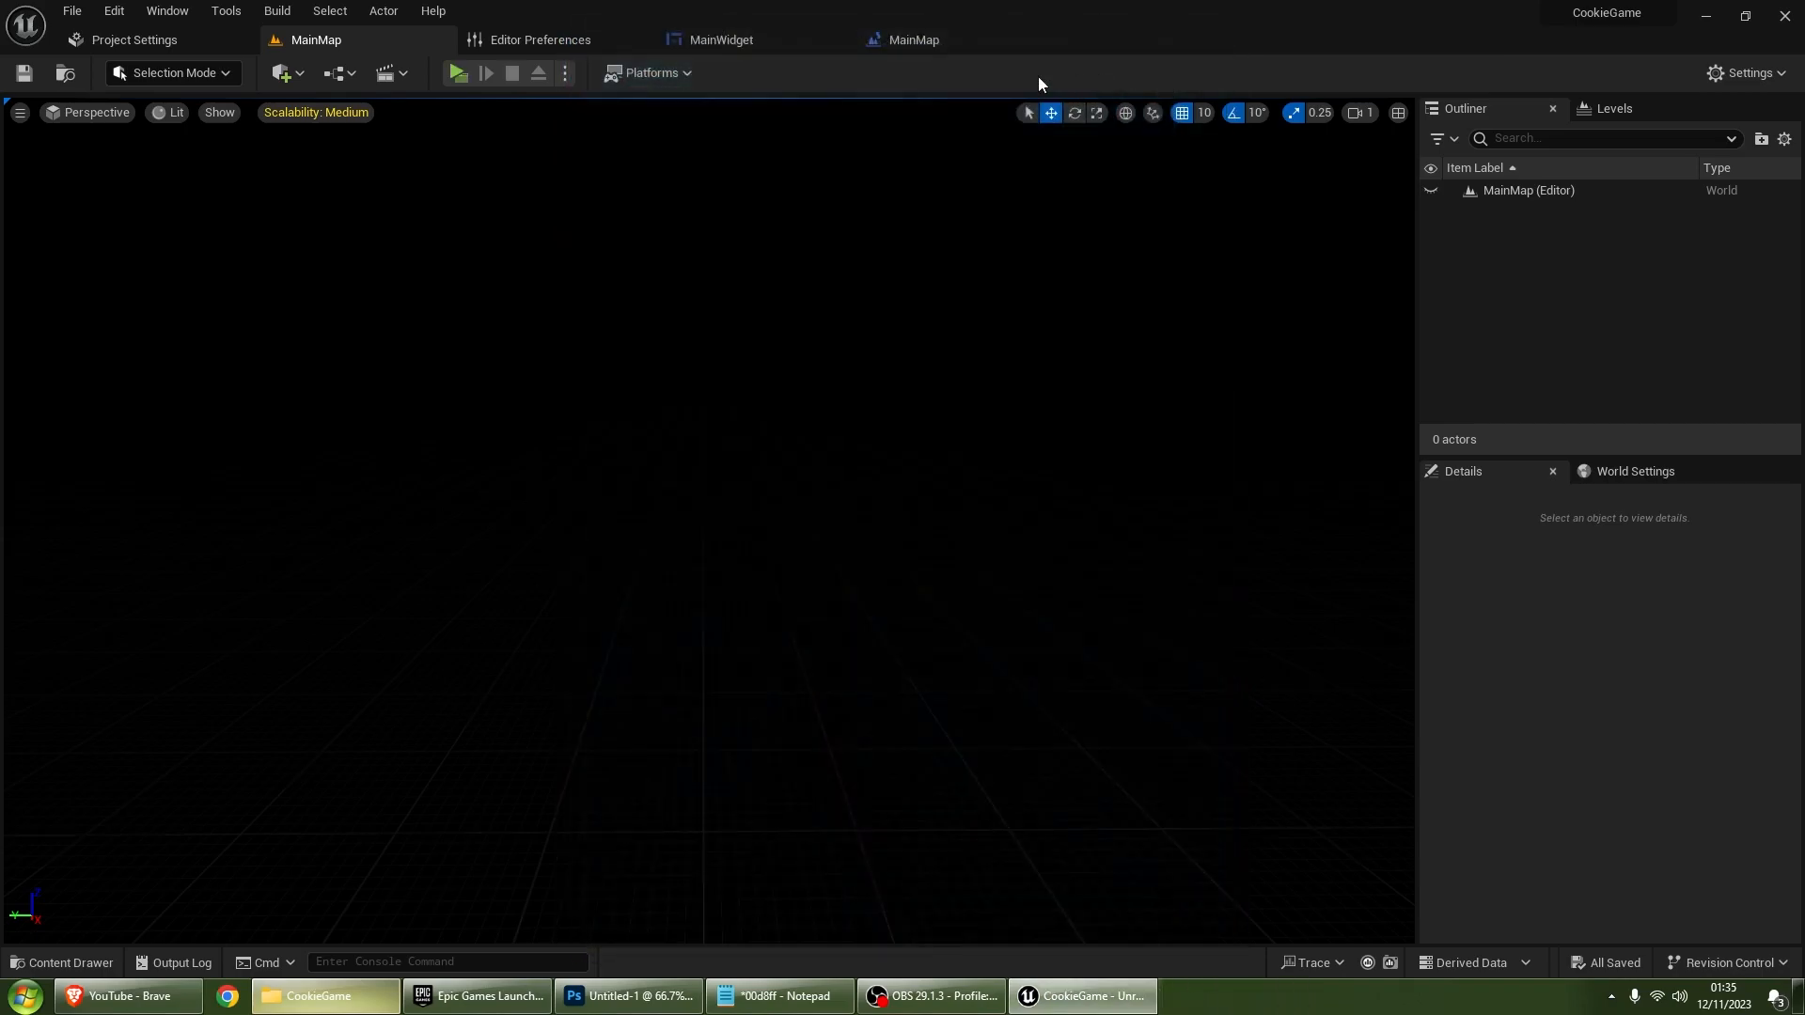
pyautogui.click(893, 37)
pyautogui.click(716, 43)
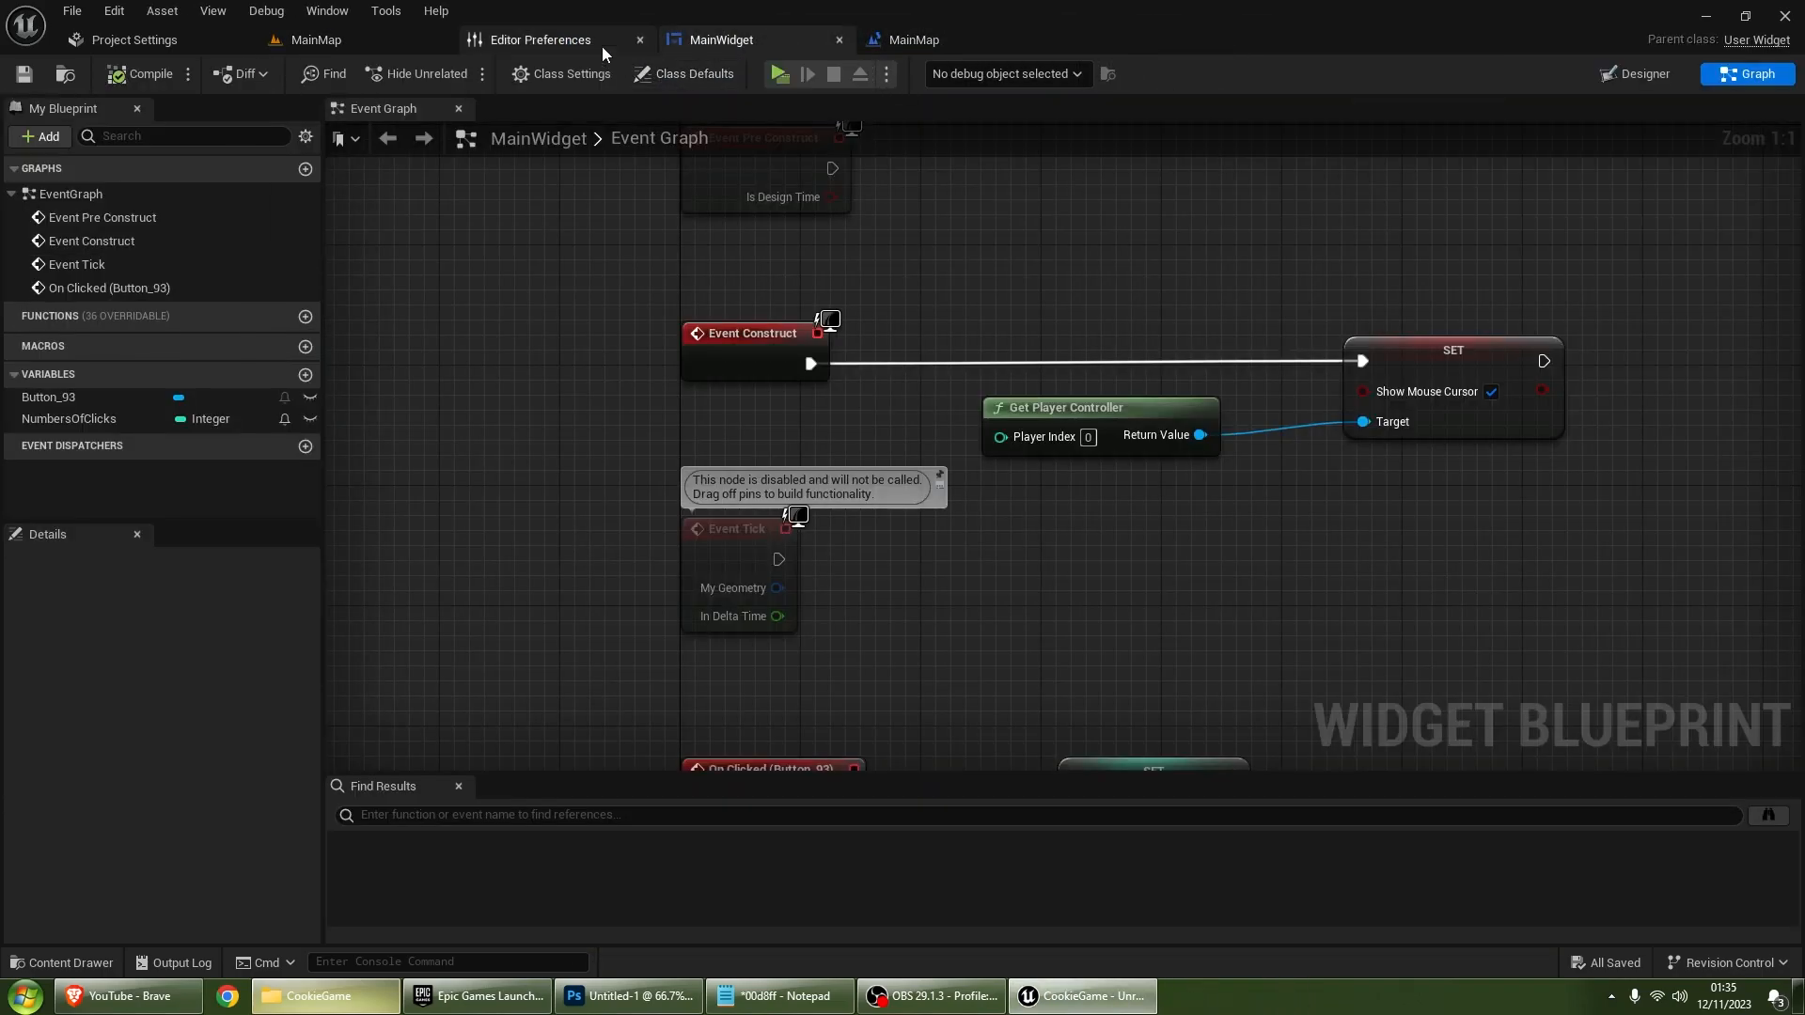
pyautogui.click(947, 33)
pyautogui.moveTo(729, 195); pyautogui.dragTo(744, 207, button='right')
pyautogui.scroll(-2, 827, 226)
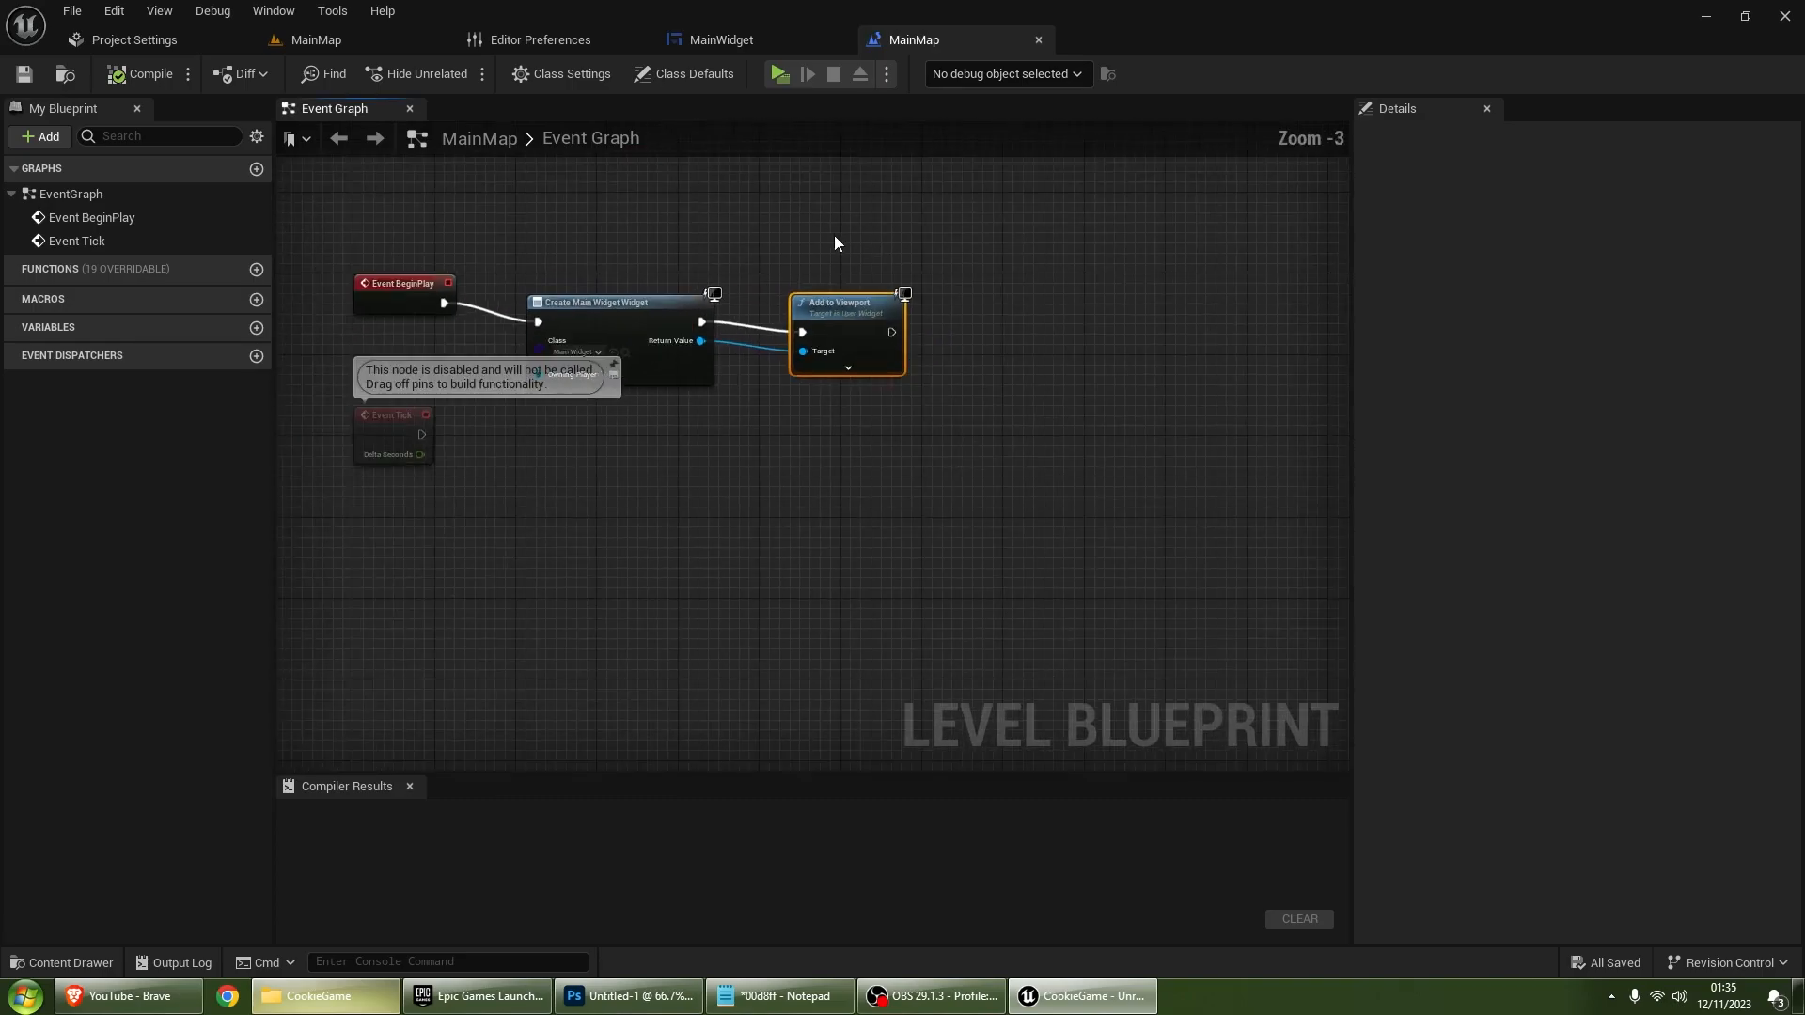
# Step: Anchor the click-count text block to the top centre of the canvas in the MainWidget designer
pyautogui.click(739, 44)
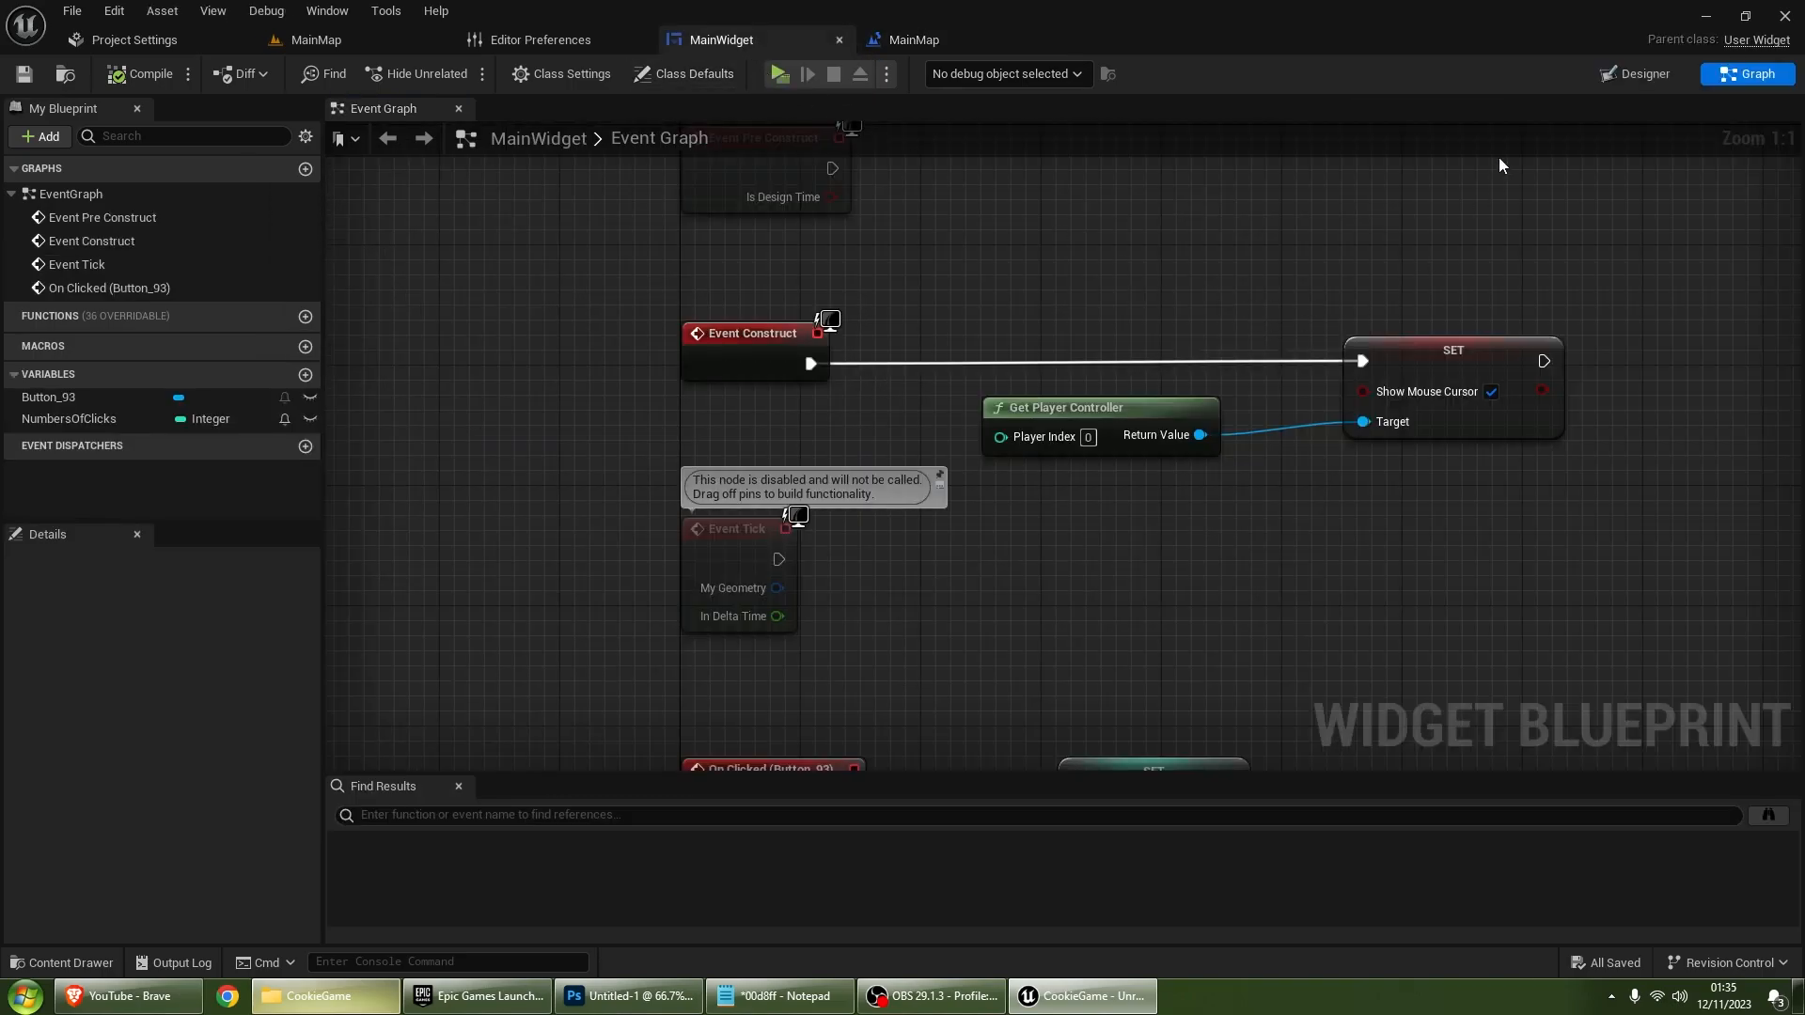
pyautogui.click(1644, 73)
pyautogui.click(799, 296)
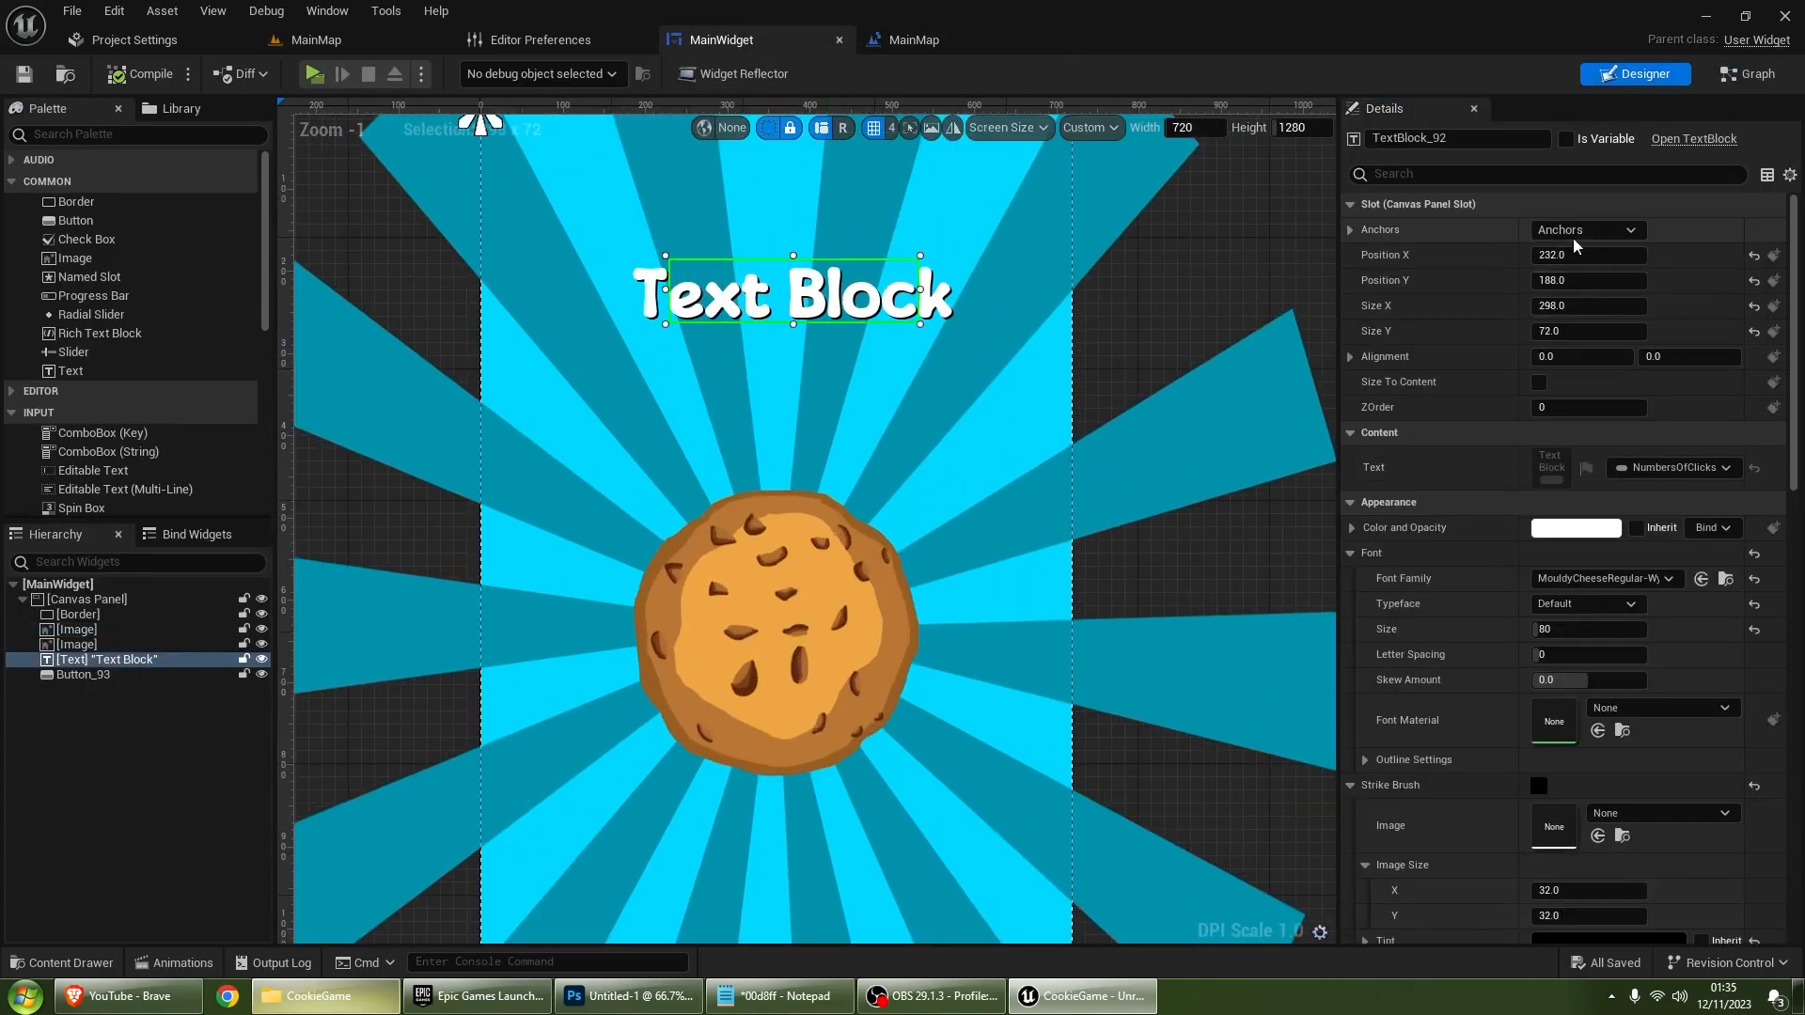
pyautogui.click(1586, 229)
pyautogui.click(1632, 285)
# Step: Select the sunburst background image on the widget canvas
pyautogui.scroll(-4, 997, 386)
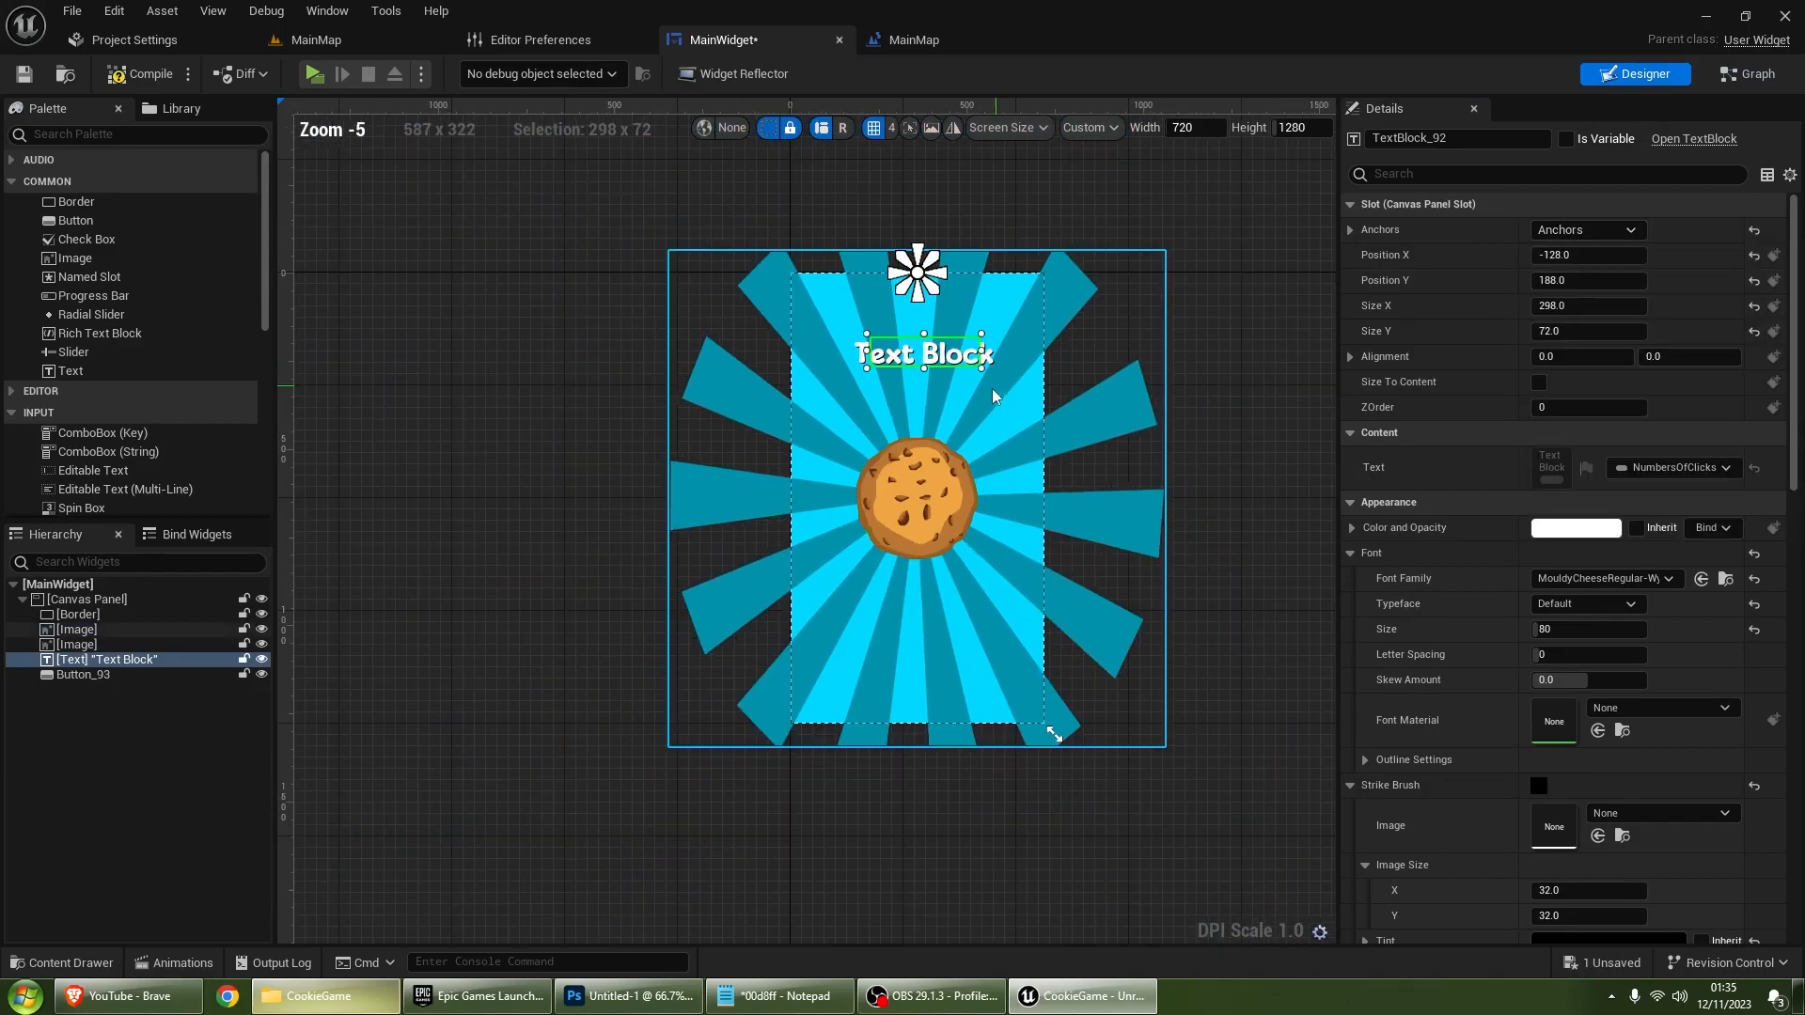
pyautogui.click(1158, 429)
pyautogui.moveTo(876, 462); pyautogui.dragTo(823, 382, button='right')
pyautogui.click(1034, 422)
pyautogui.scroll(2, 1031, 423)
pyautogui.scroll(-1, 810, 409)
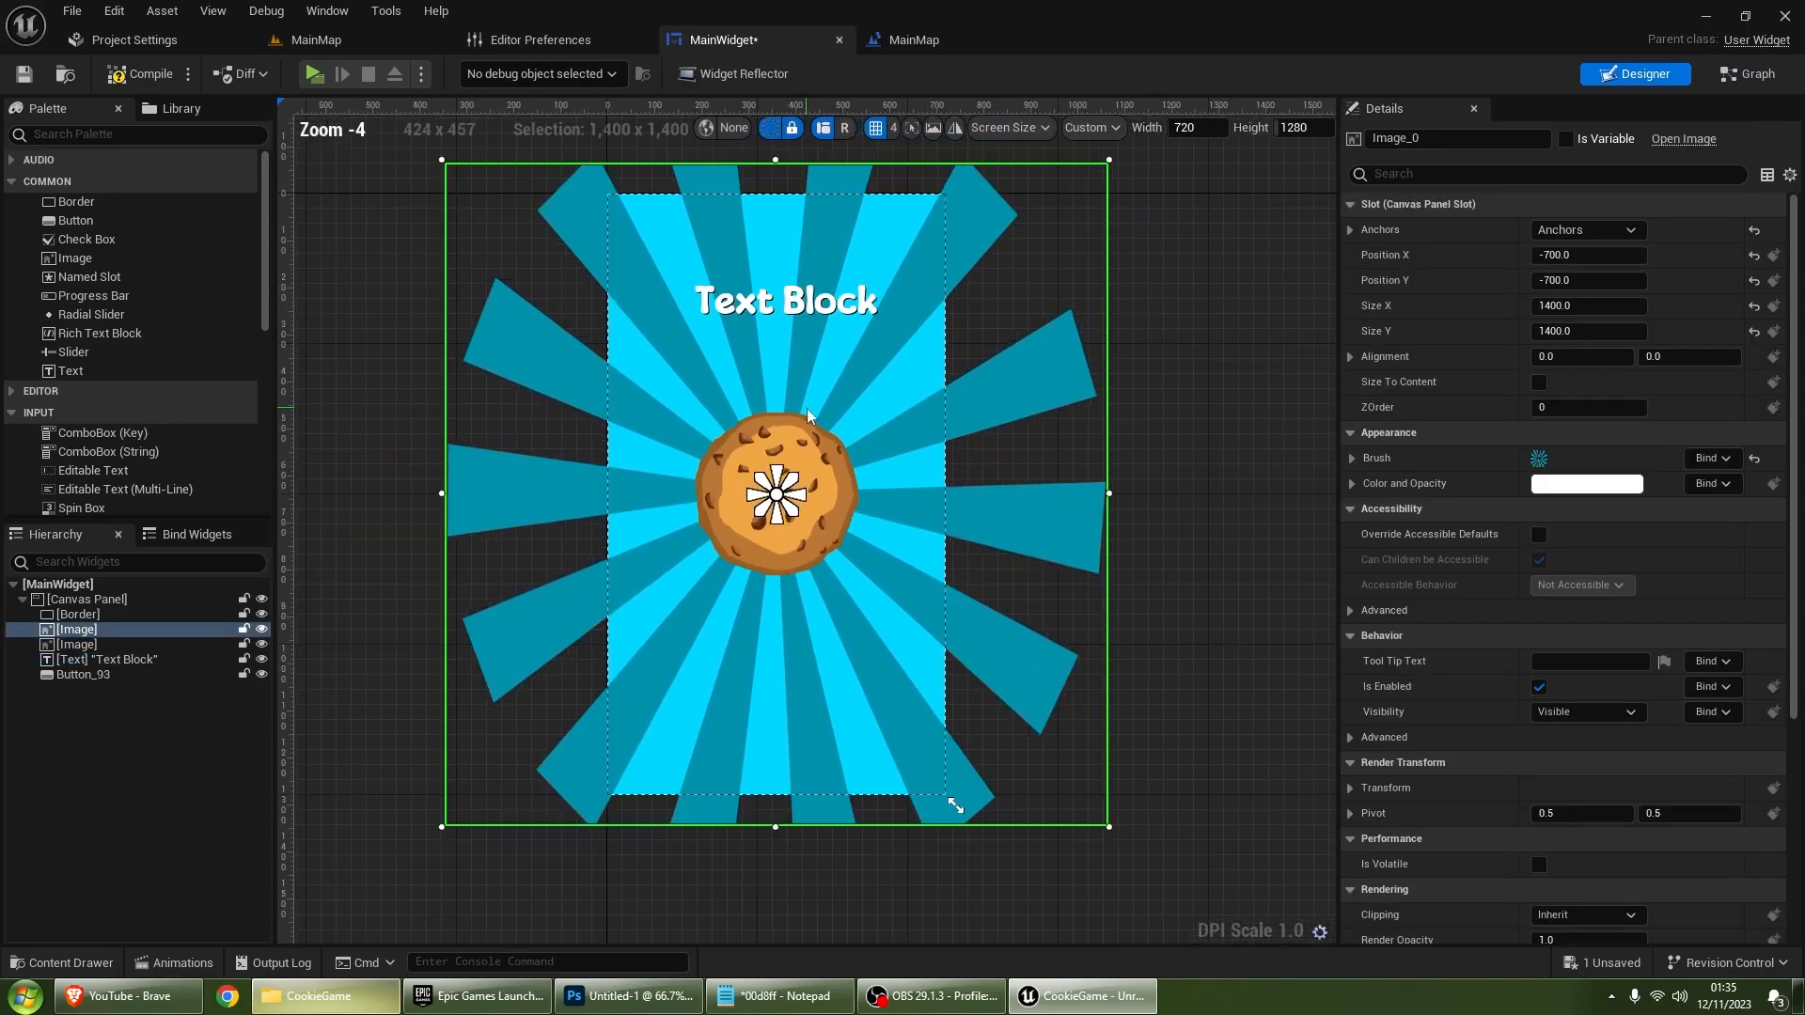
# Step: Set the sunburst image's size to 1700 by 1700
pyautogui.click(1586, 305)
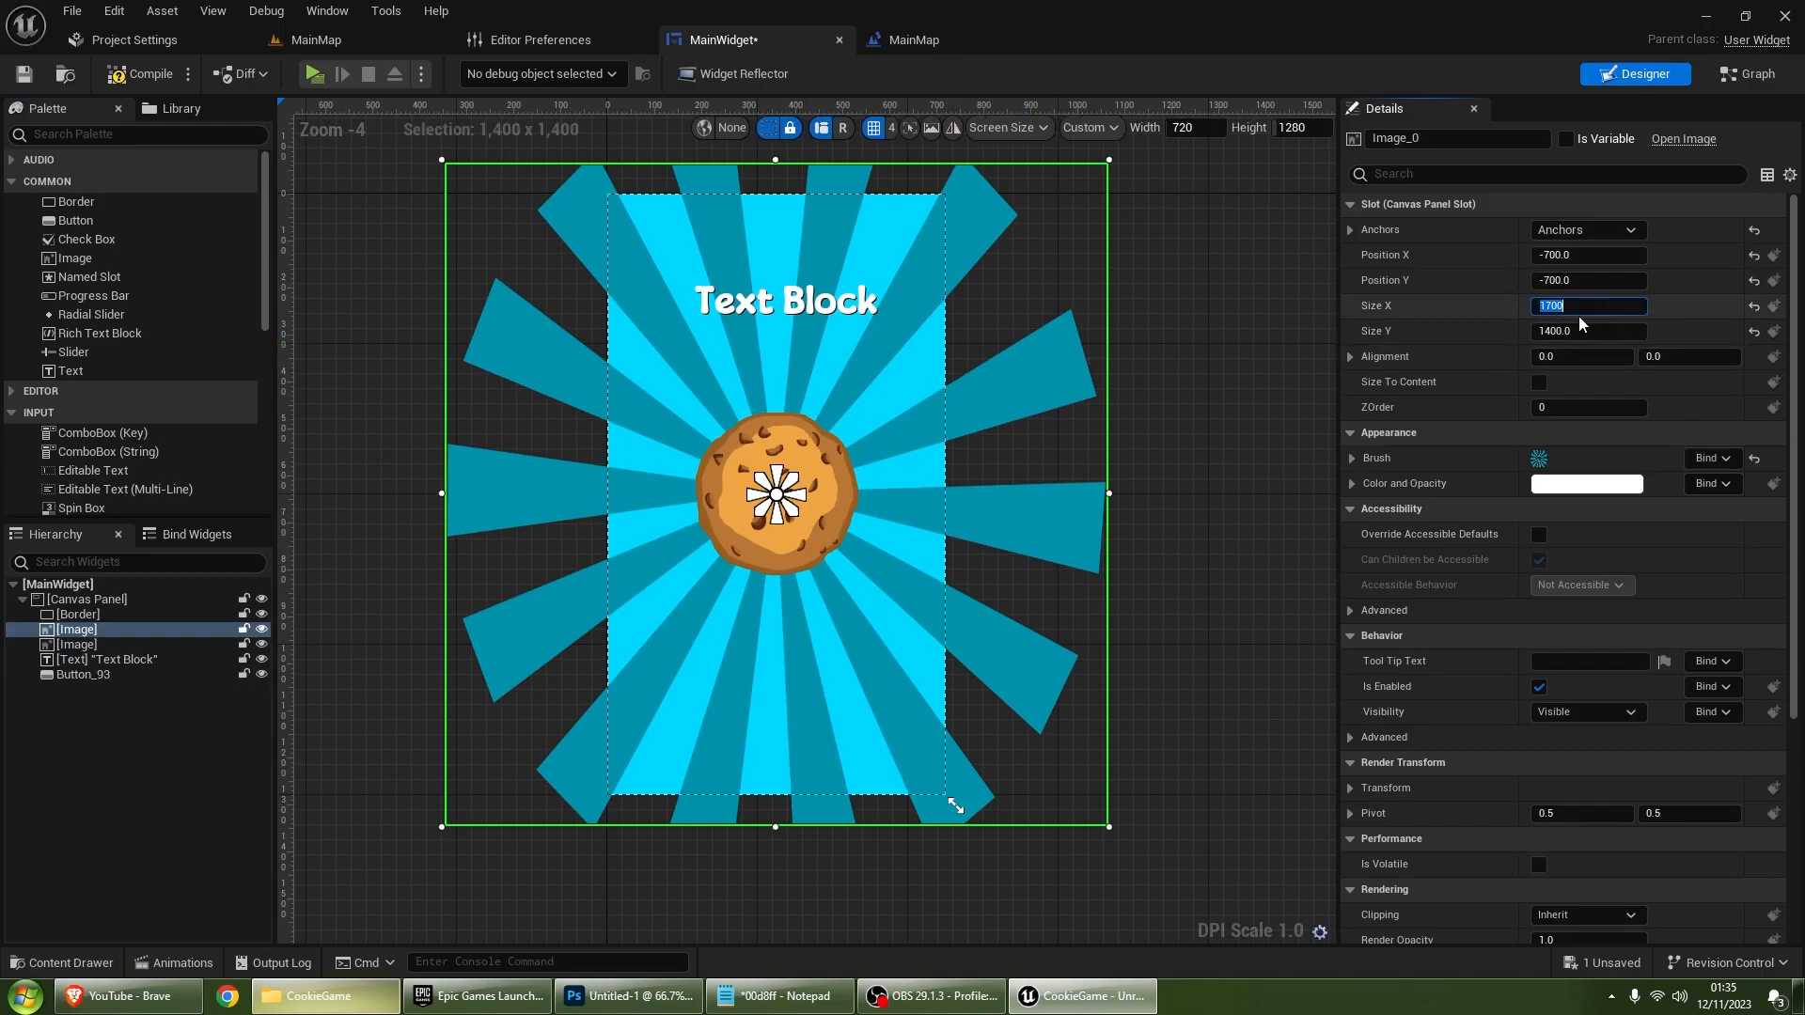
pyautogui.click(1603, 330)
pyautogui.write('1700')
pyautogui.press('Return')
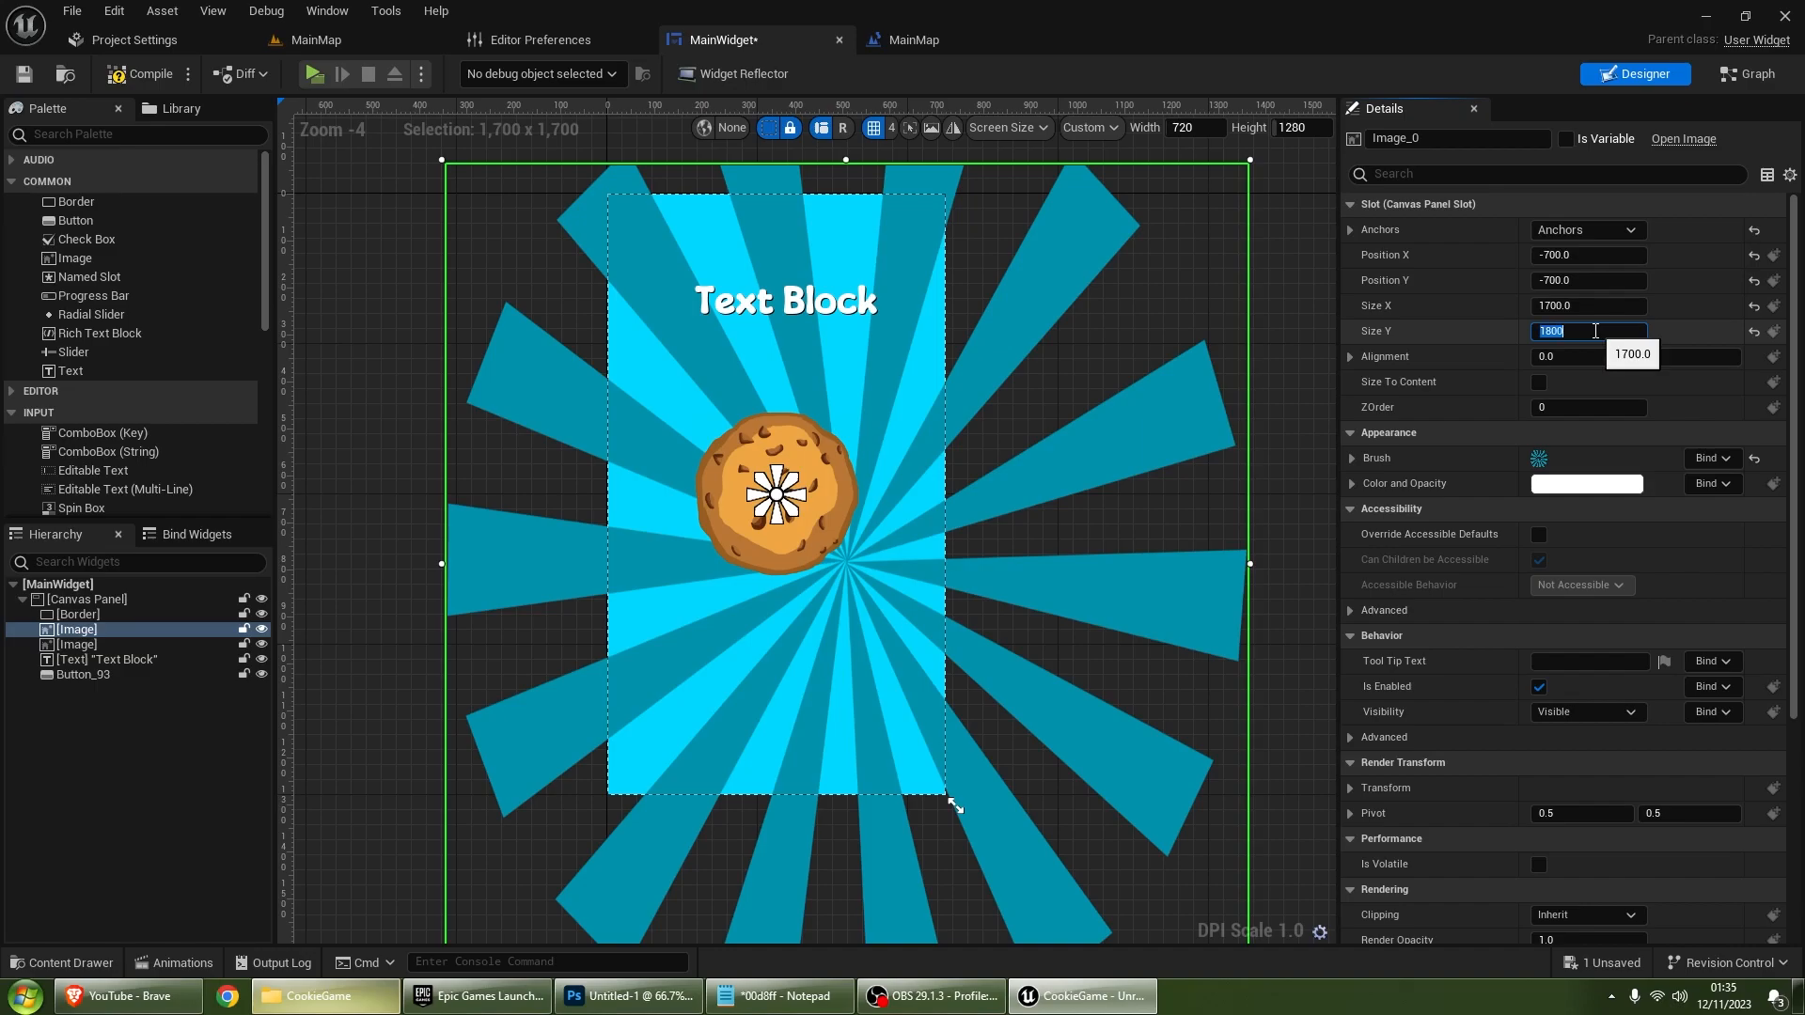
# Step: Set the sunburst image's size to 1800 by 1800
pyautogui.press('Return')
pyautogui.click(1593, 306)
pyautogui.write('1800')
pyautogui.press('Return')
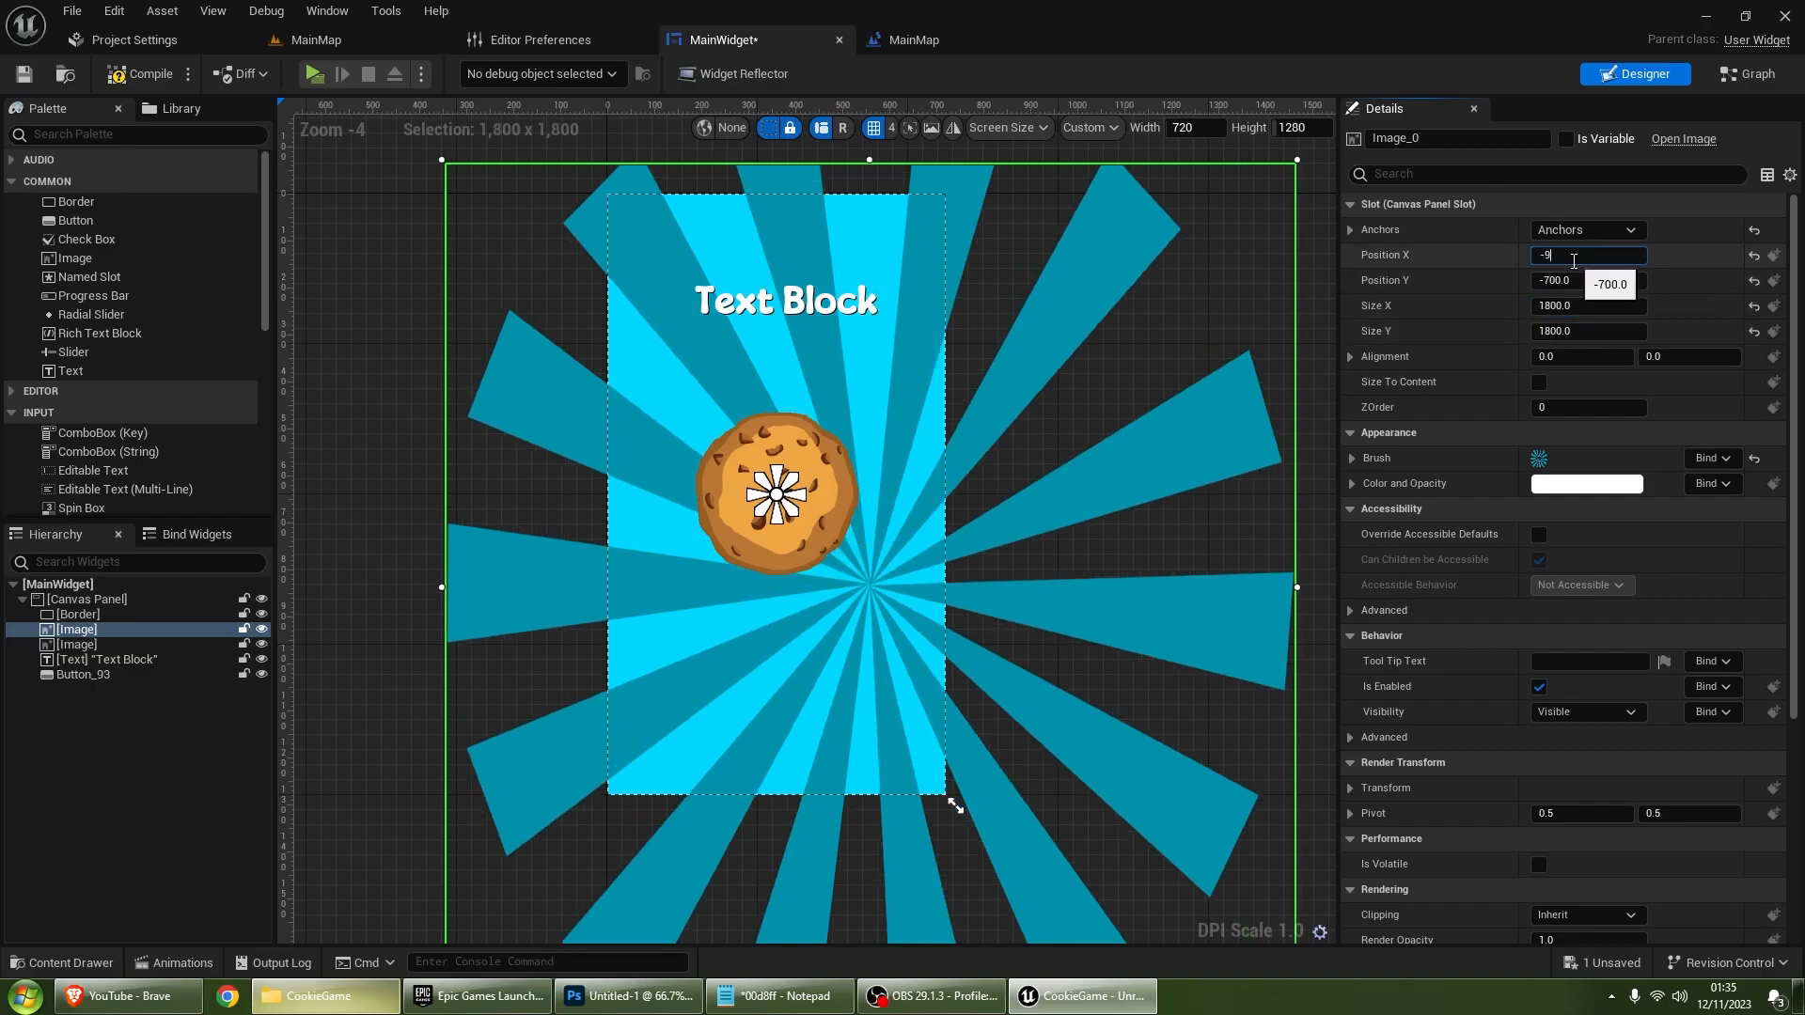
# Step: Set the sunburst image's X and Y positions to -900 so it is centred on the cookie
pyautogui.moveTo(1573, 261); pyautogui.dragTo(1539, 266)
pyautogui.hotkey('ctrl', 'c')
pyautogui.click(1578, 280)
pyautogui.hotkey('ctrl', 'v')
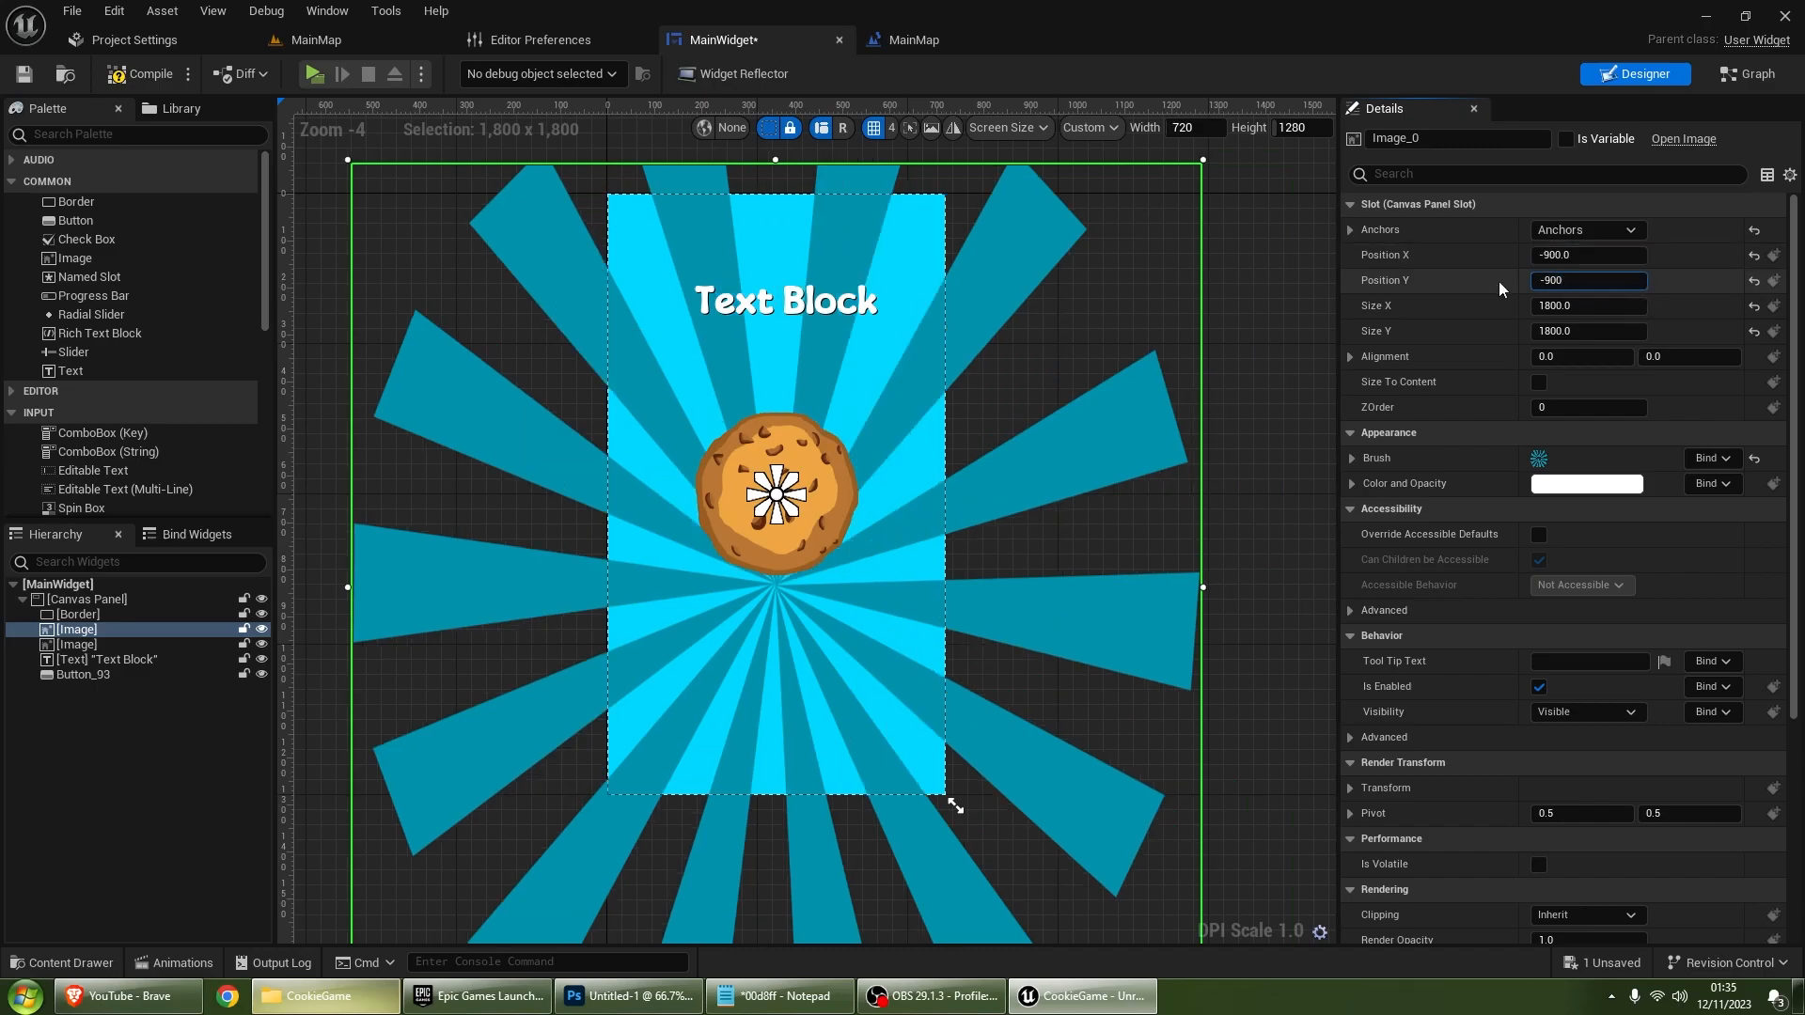
pyautogui.press('Return')
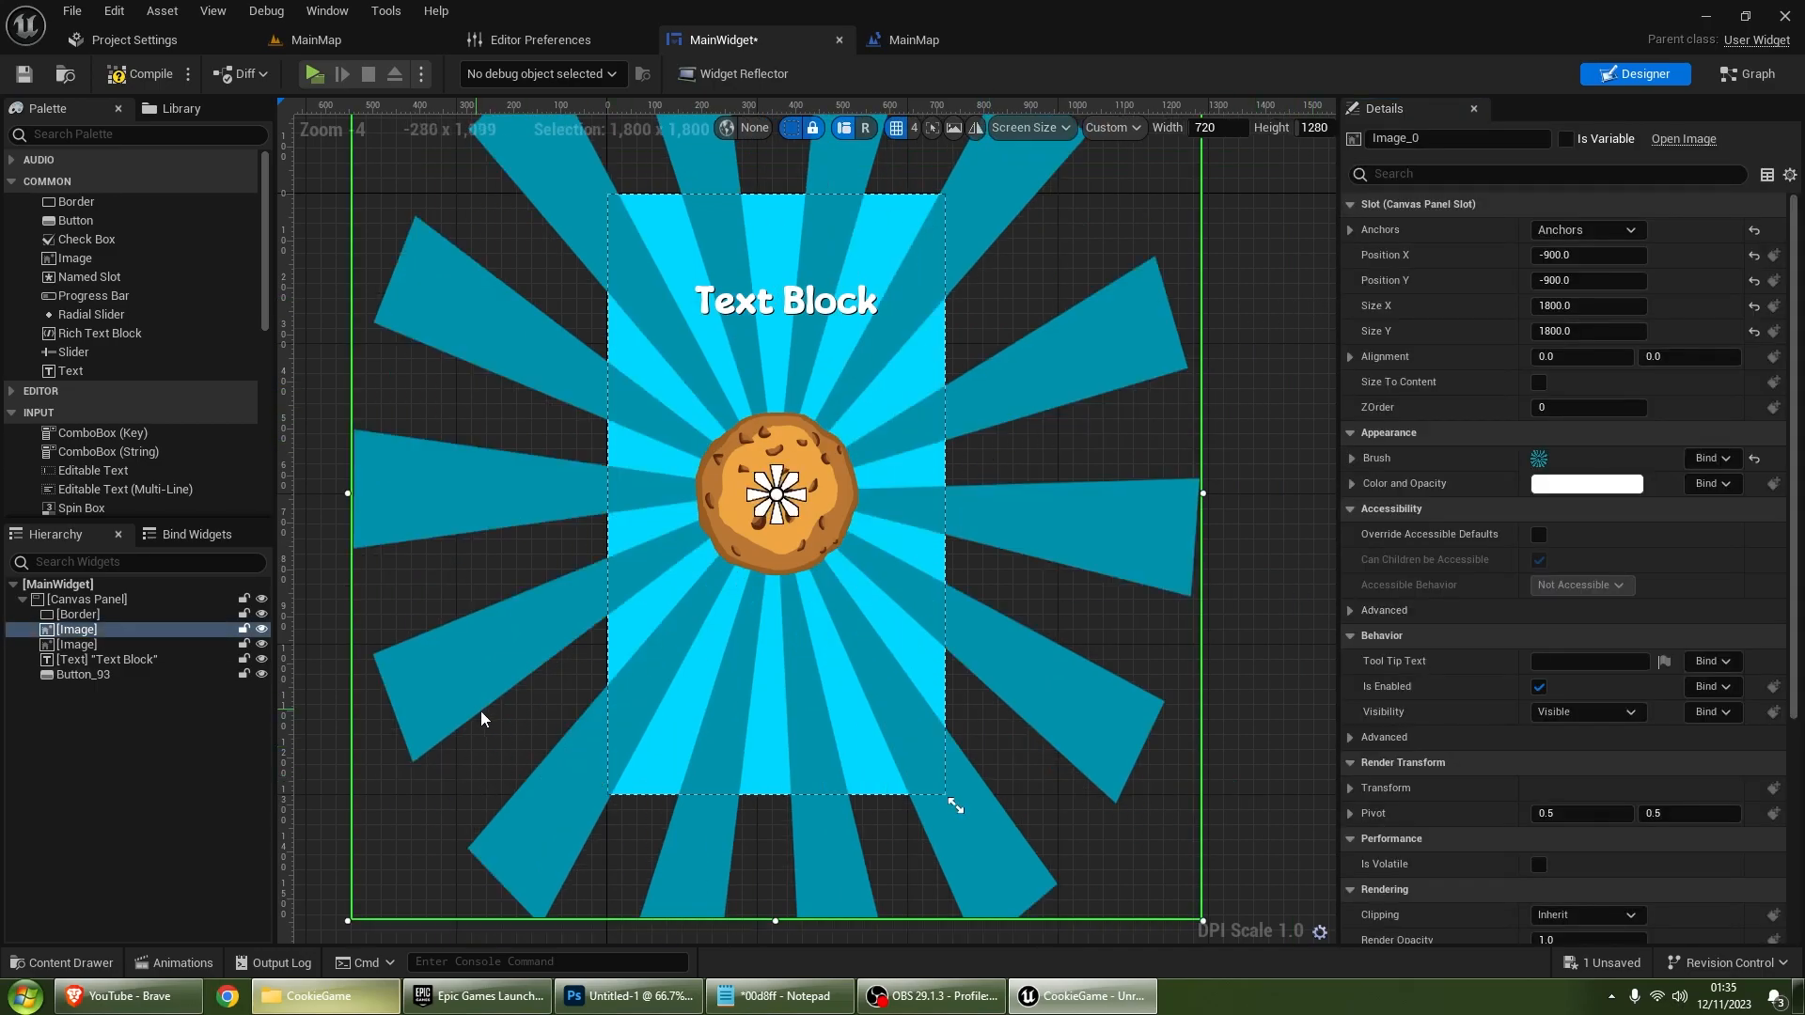
# Step: Create a new widget animation named BackgroundLoop
pyautogui.moveTo(498, 672); pyautogui.dragTo(436, 639, button='right')
pyautogui.click(179, 962)
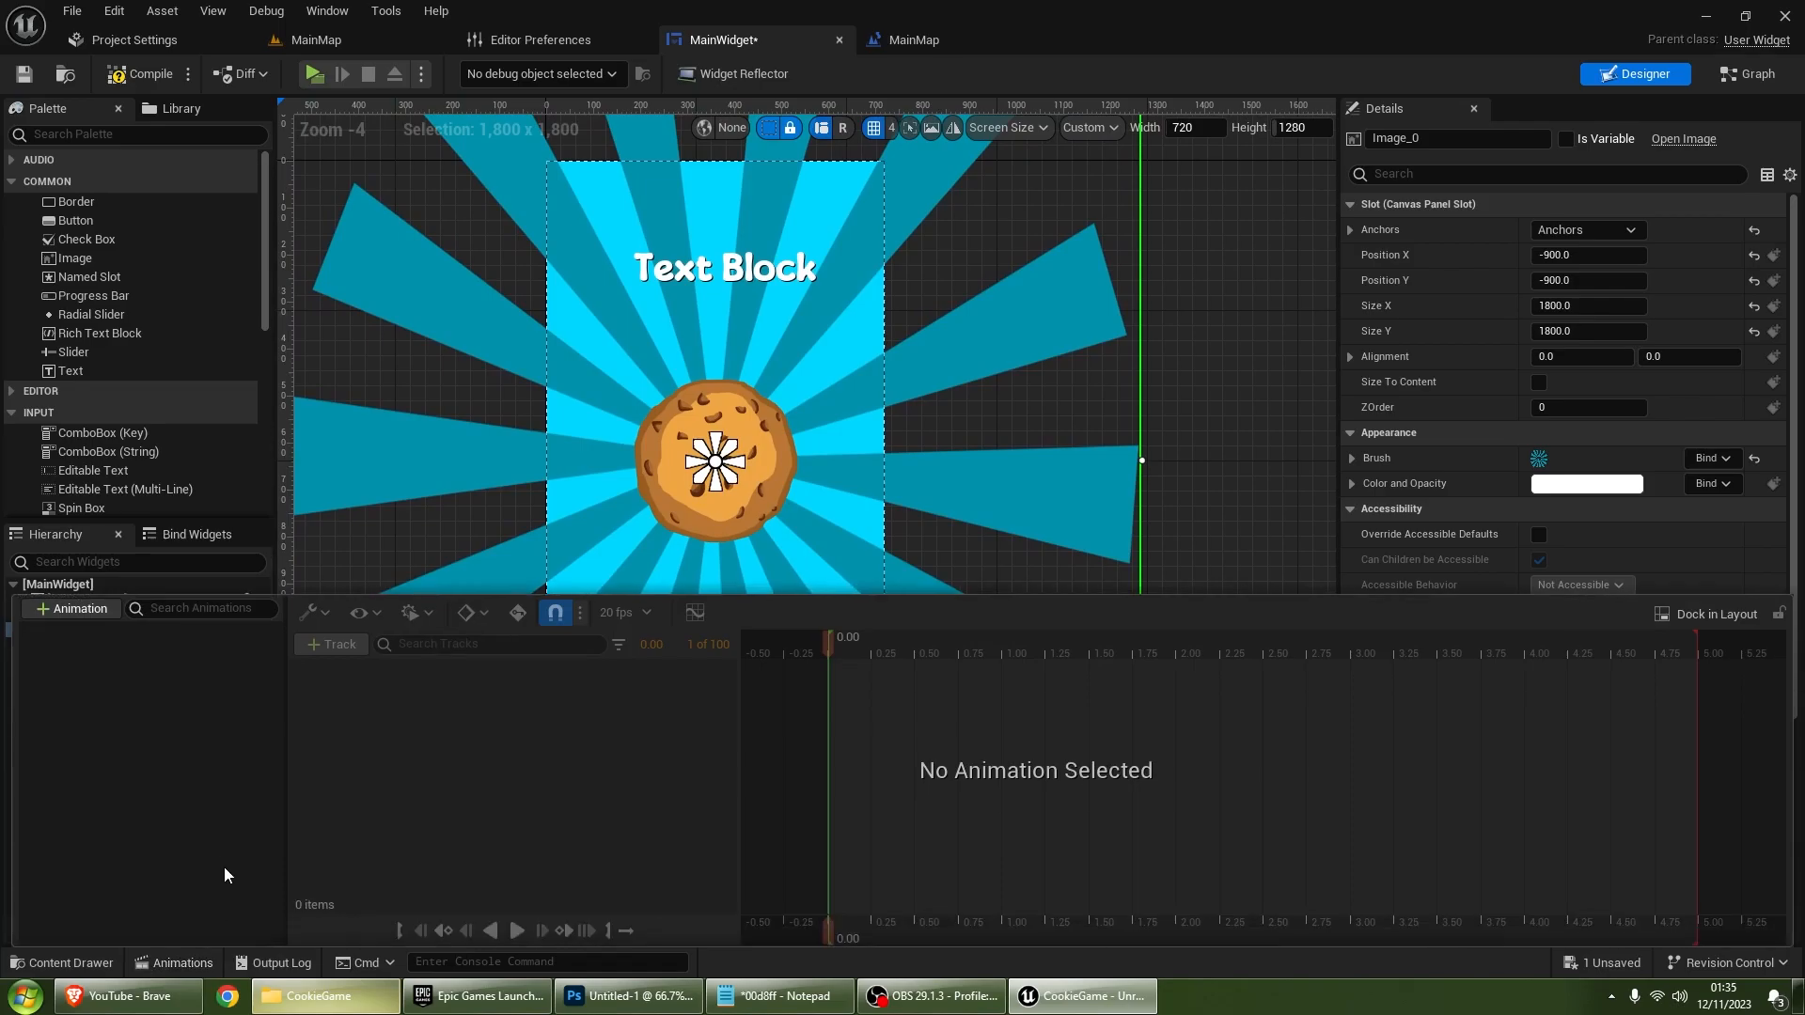
pyautogui.click(79, 609)
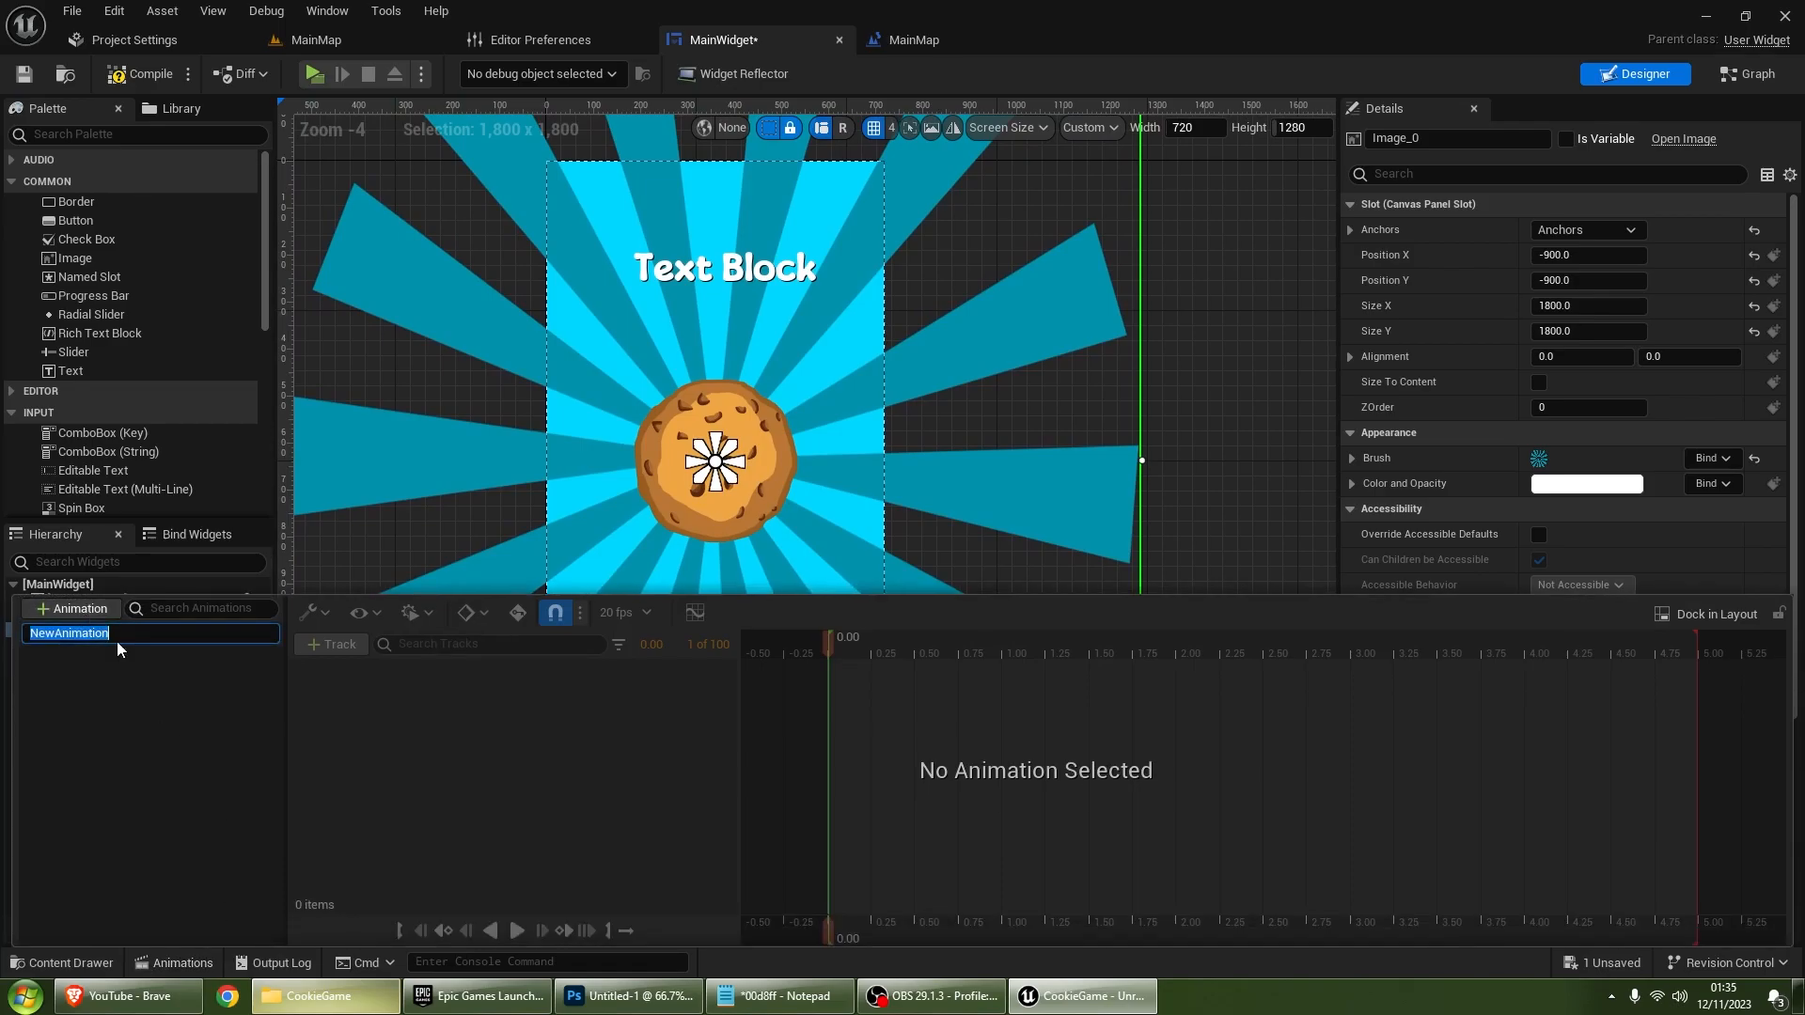
pyautogui.write('BackgroundLoop')
pyautogui.press('Return')
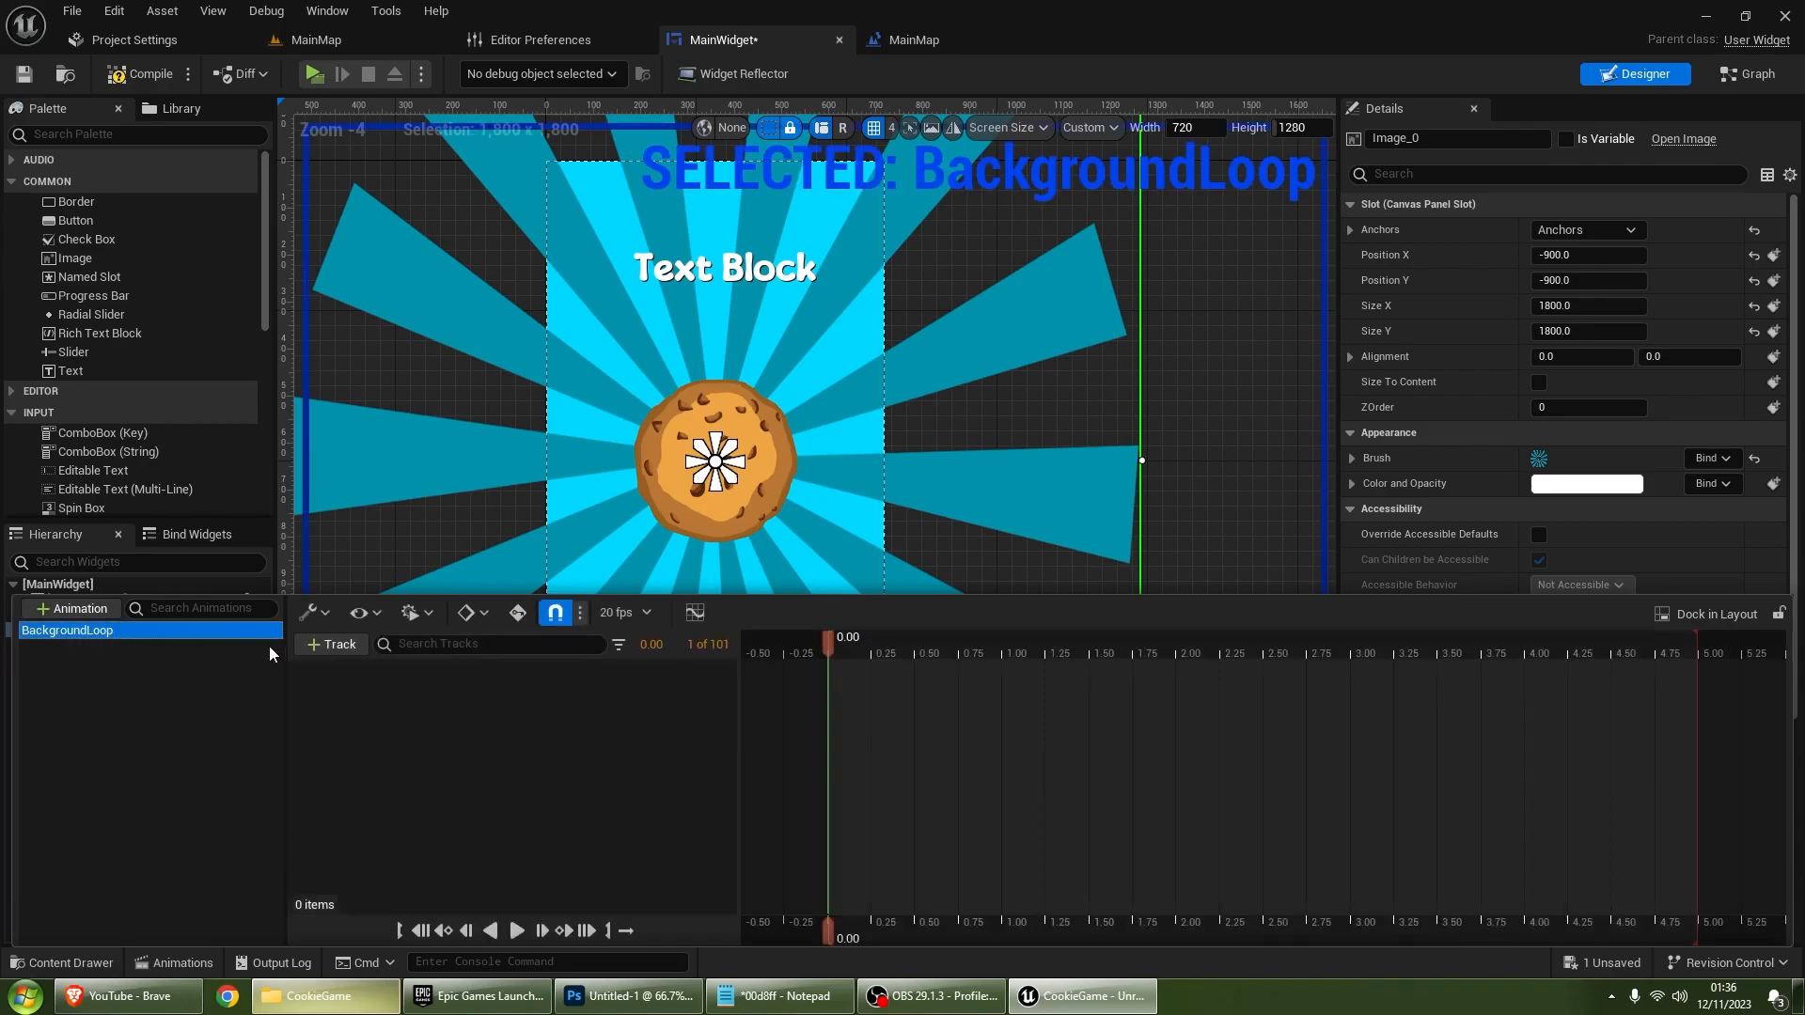
# Step: Add a track for the sunburst image Image_0 to the animation and give it a Transform track
pyautogui.click(325, 645)
pyautogui.click(364, 673)
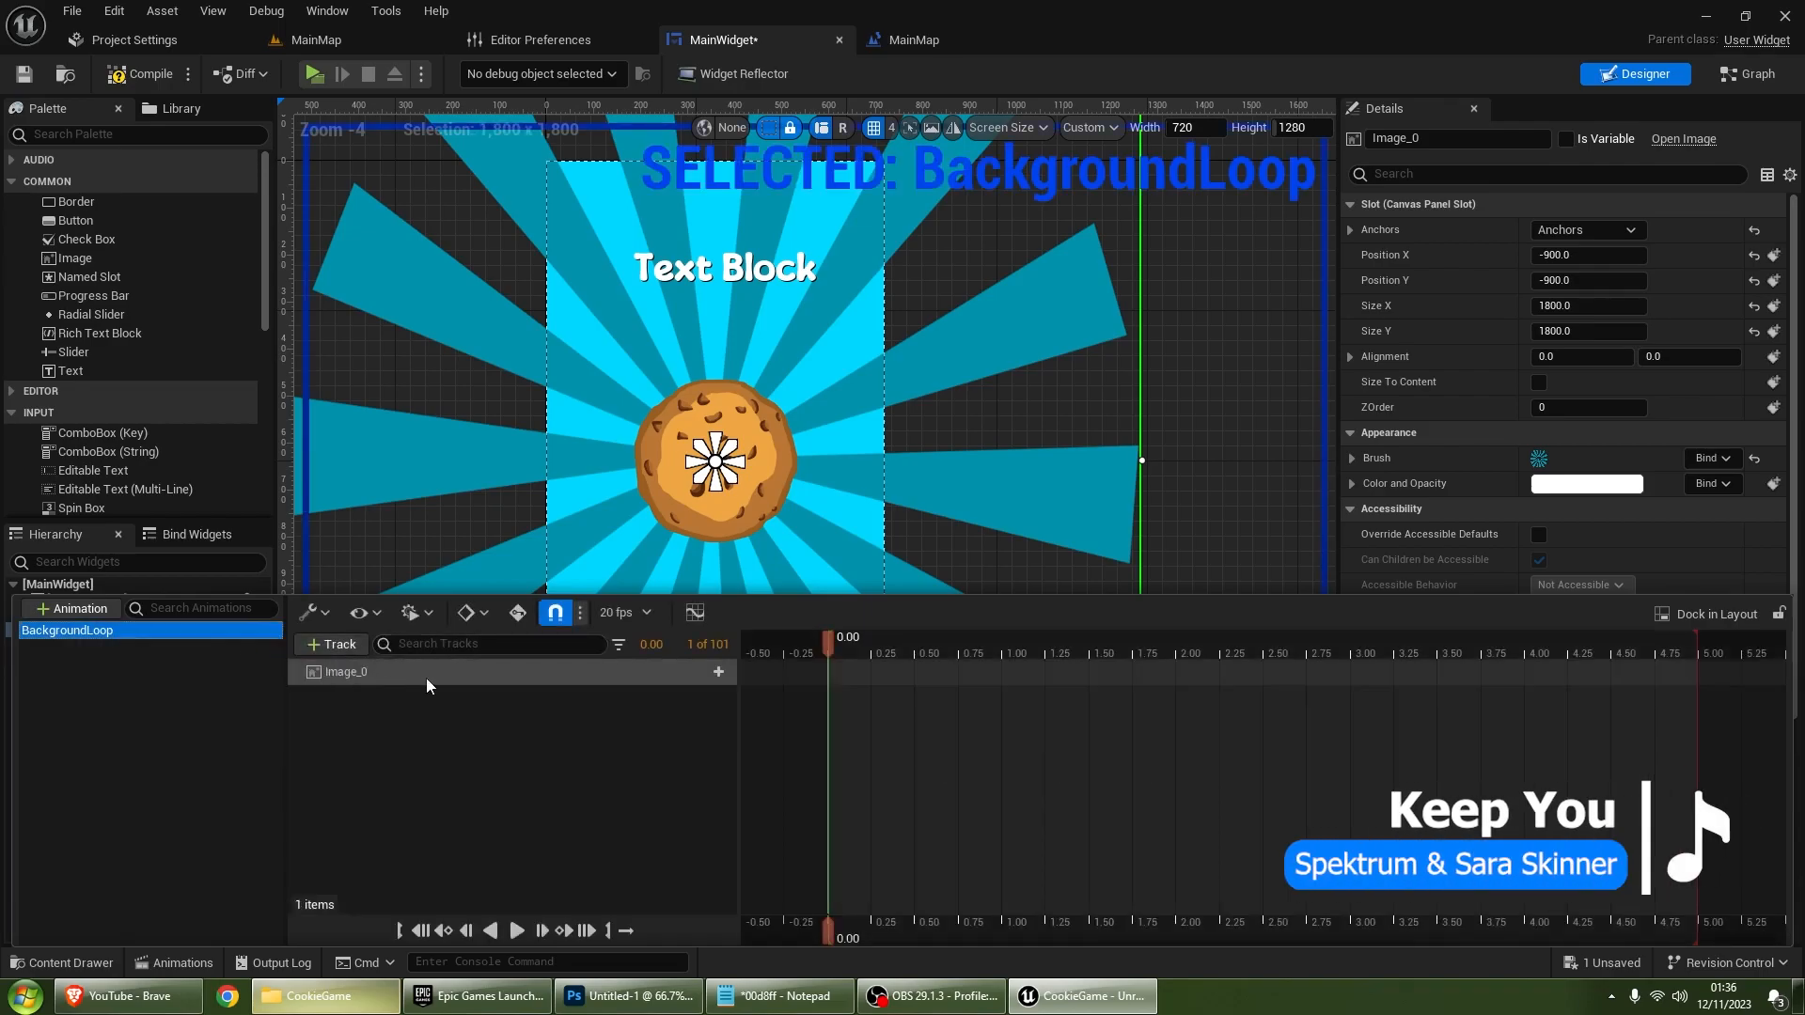
pyautogui.click(718, 671)
pyautogui.click(775, 626)
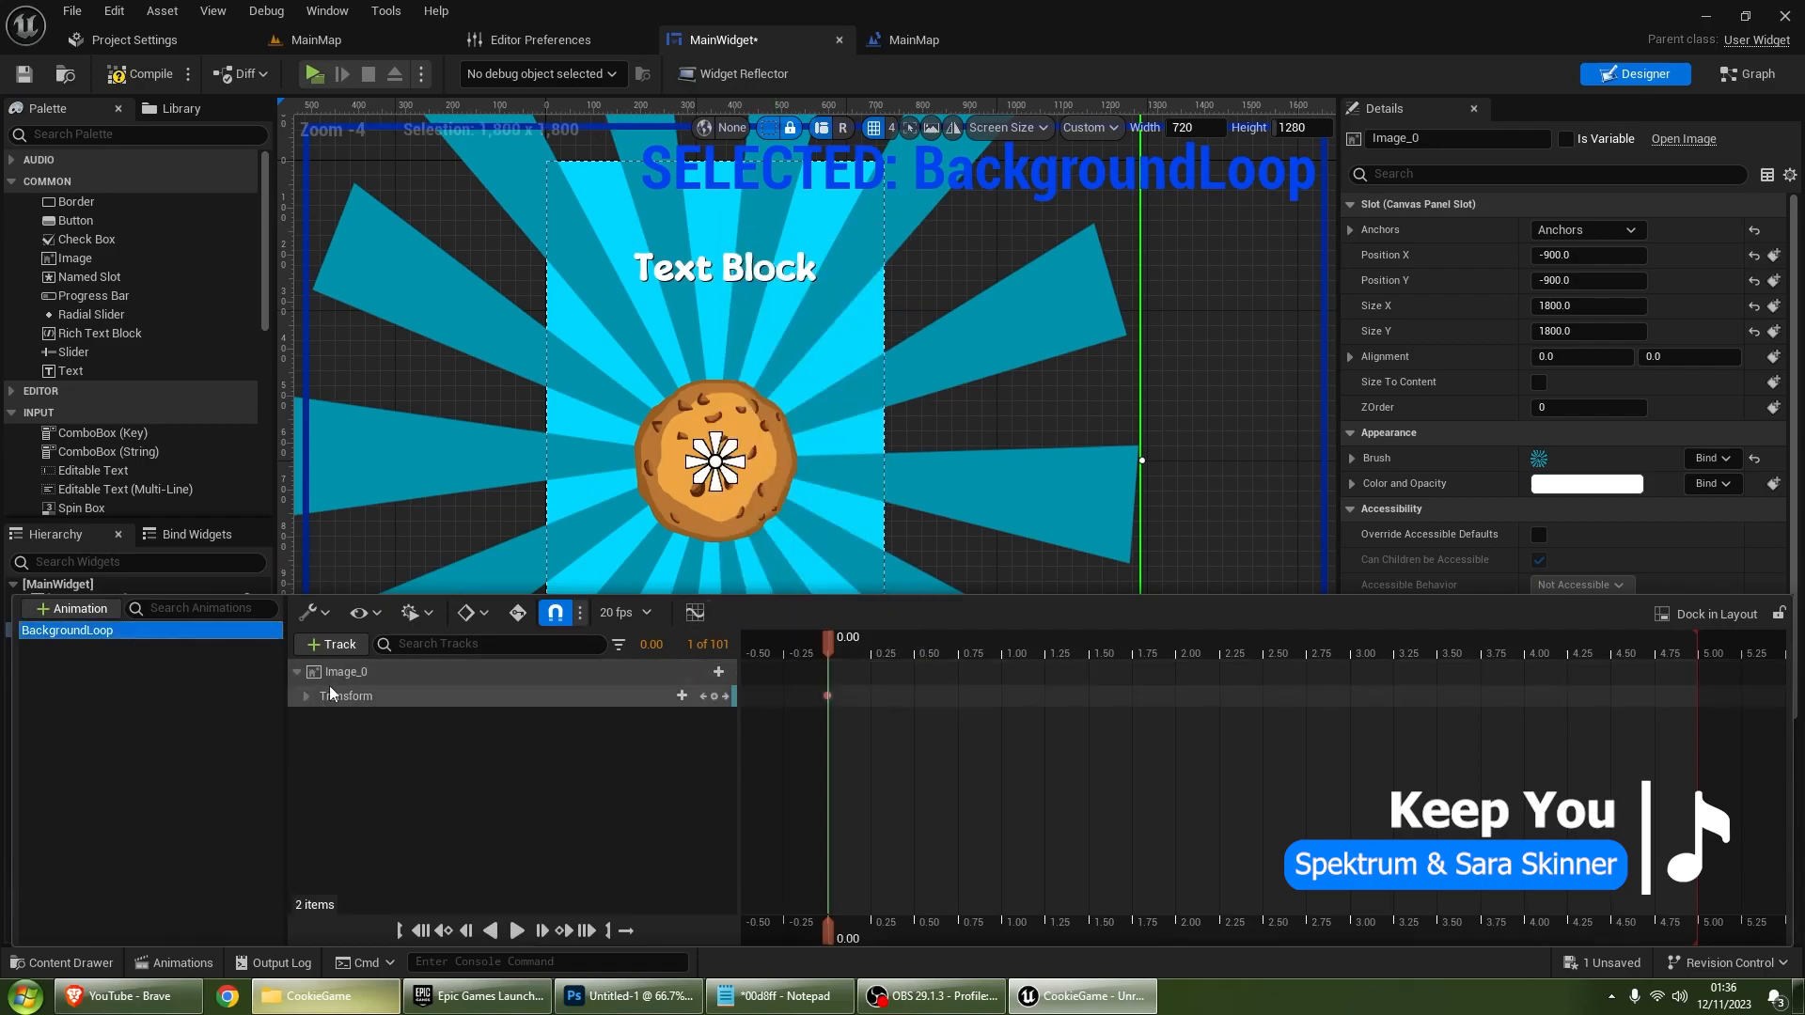
# Step: Key the sunburst image's rotation angle to 180 at 0.50 seconds in the BackgroundLoop animation
pyautogui.click(306, 696)
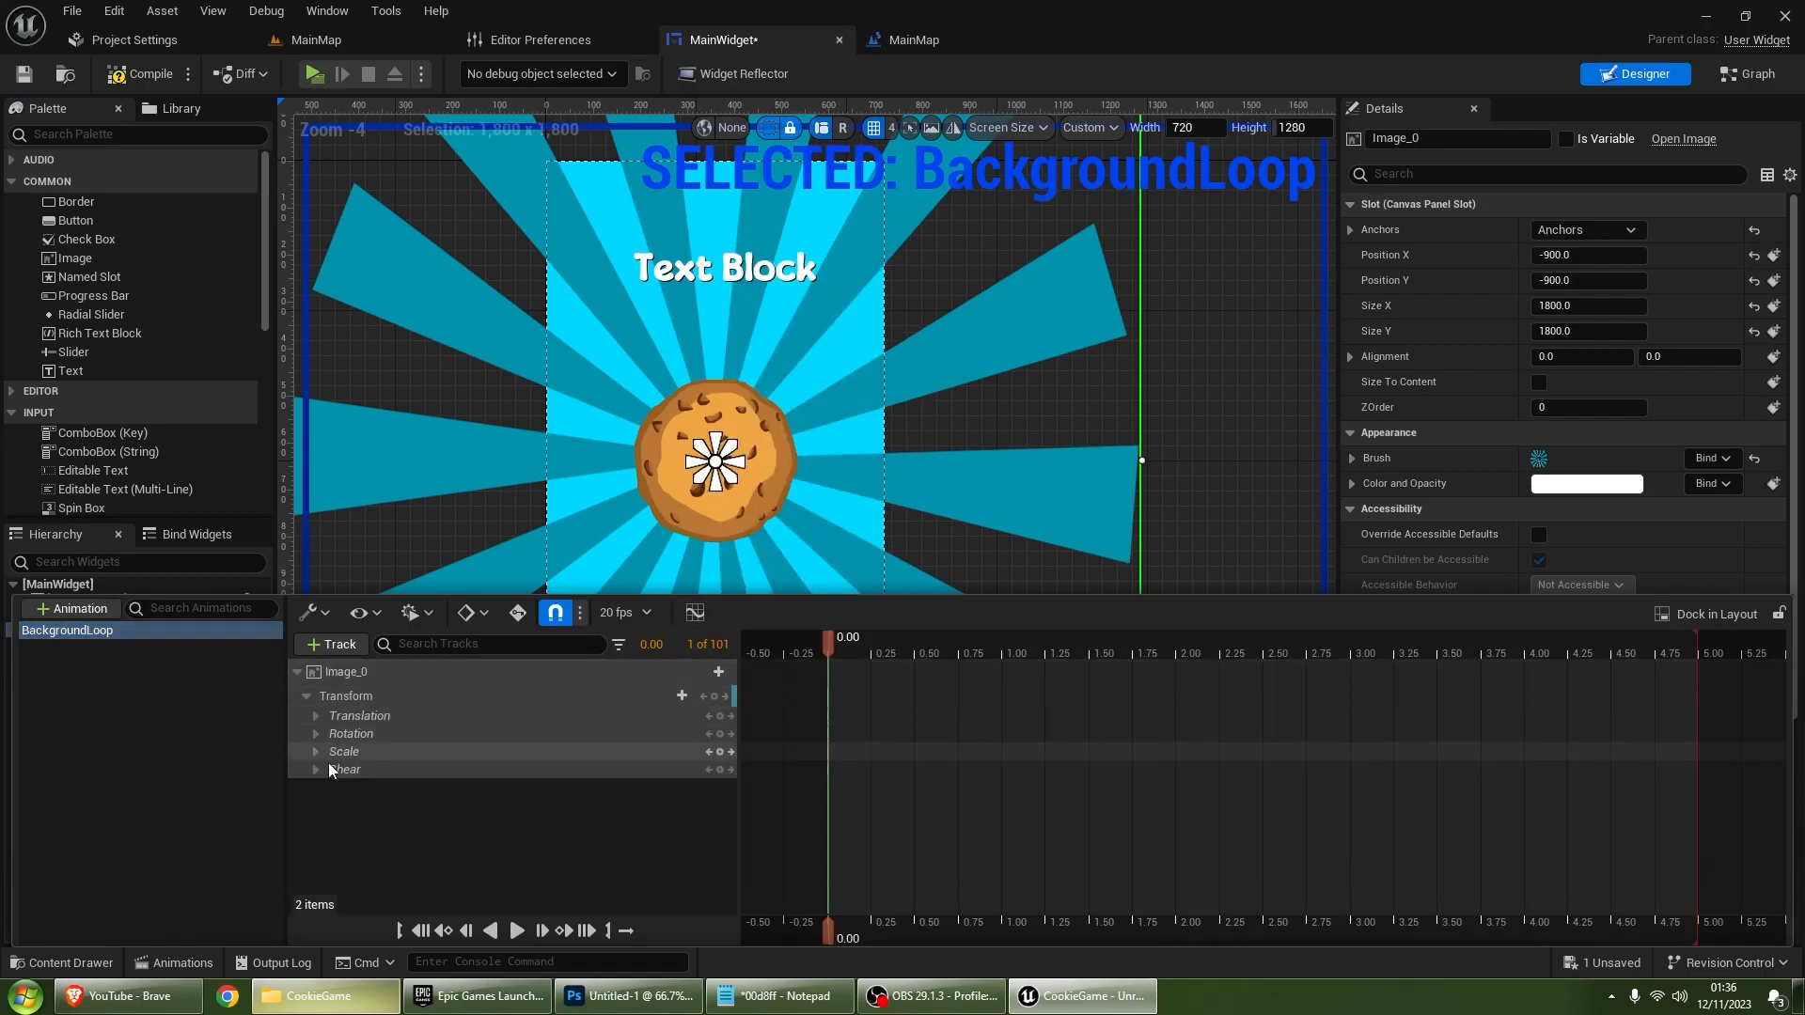
pyautogui.click(314, 733)
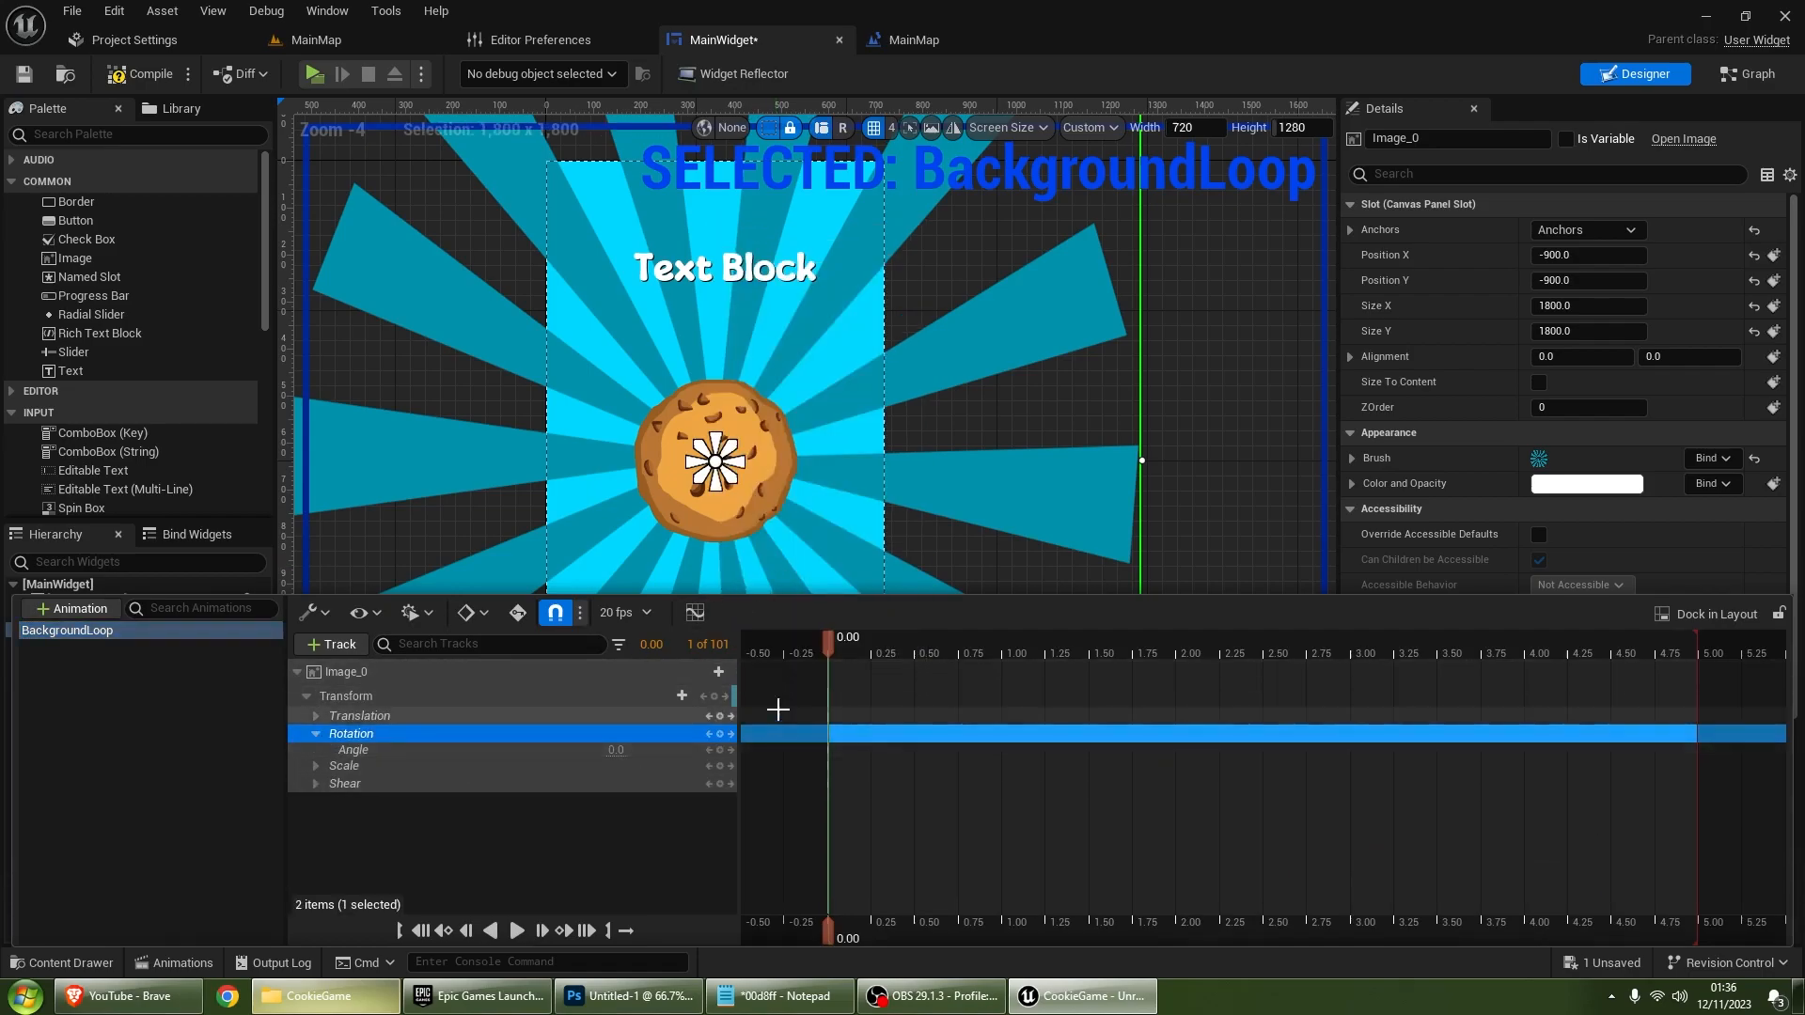
pyautogui.click(612, 766)
pyautogui.moveTo(827, 643); pyautogui.dragTo(914, 643)
pyautogui.click(624, 749)
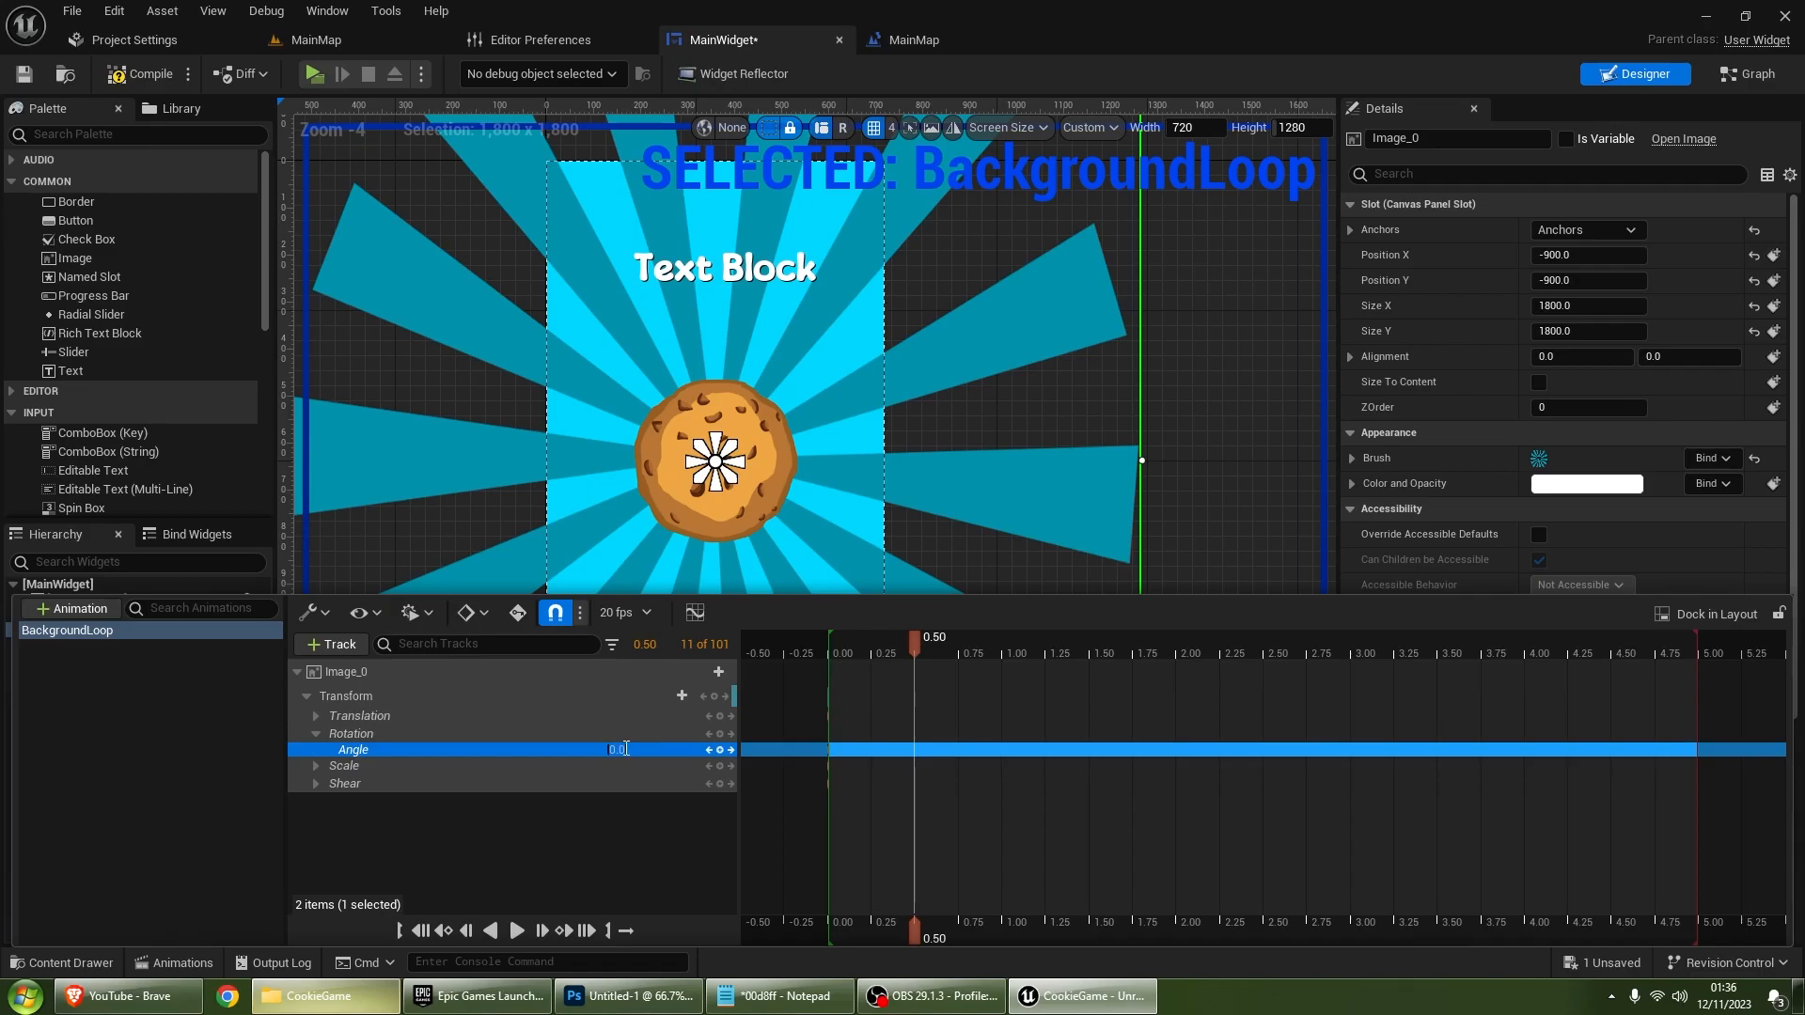
pyautogui.write('180')
pyautogui.press('Return')
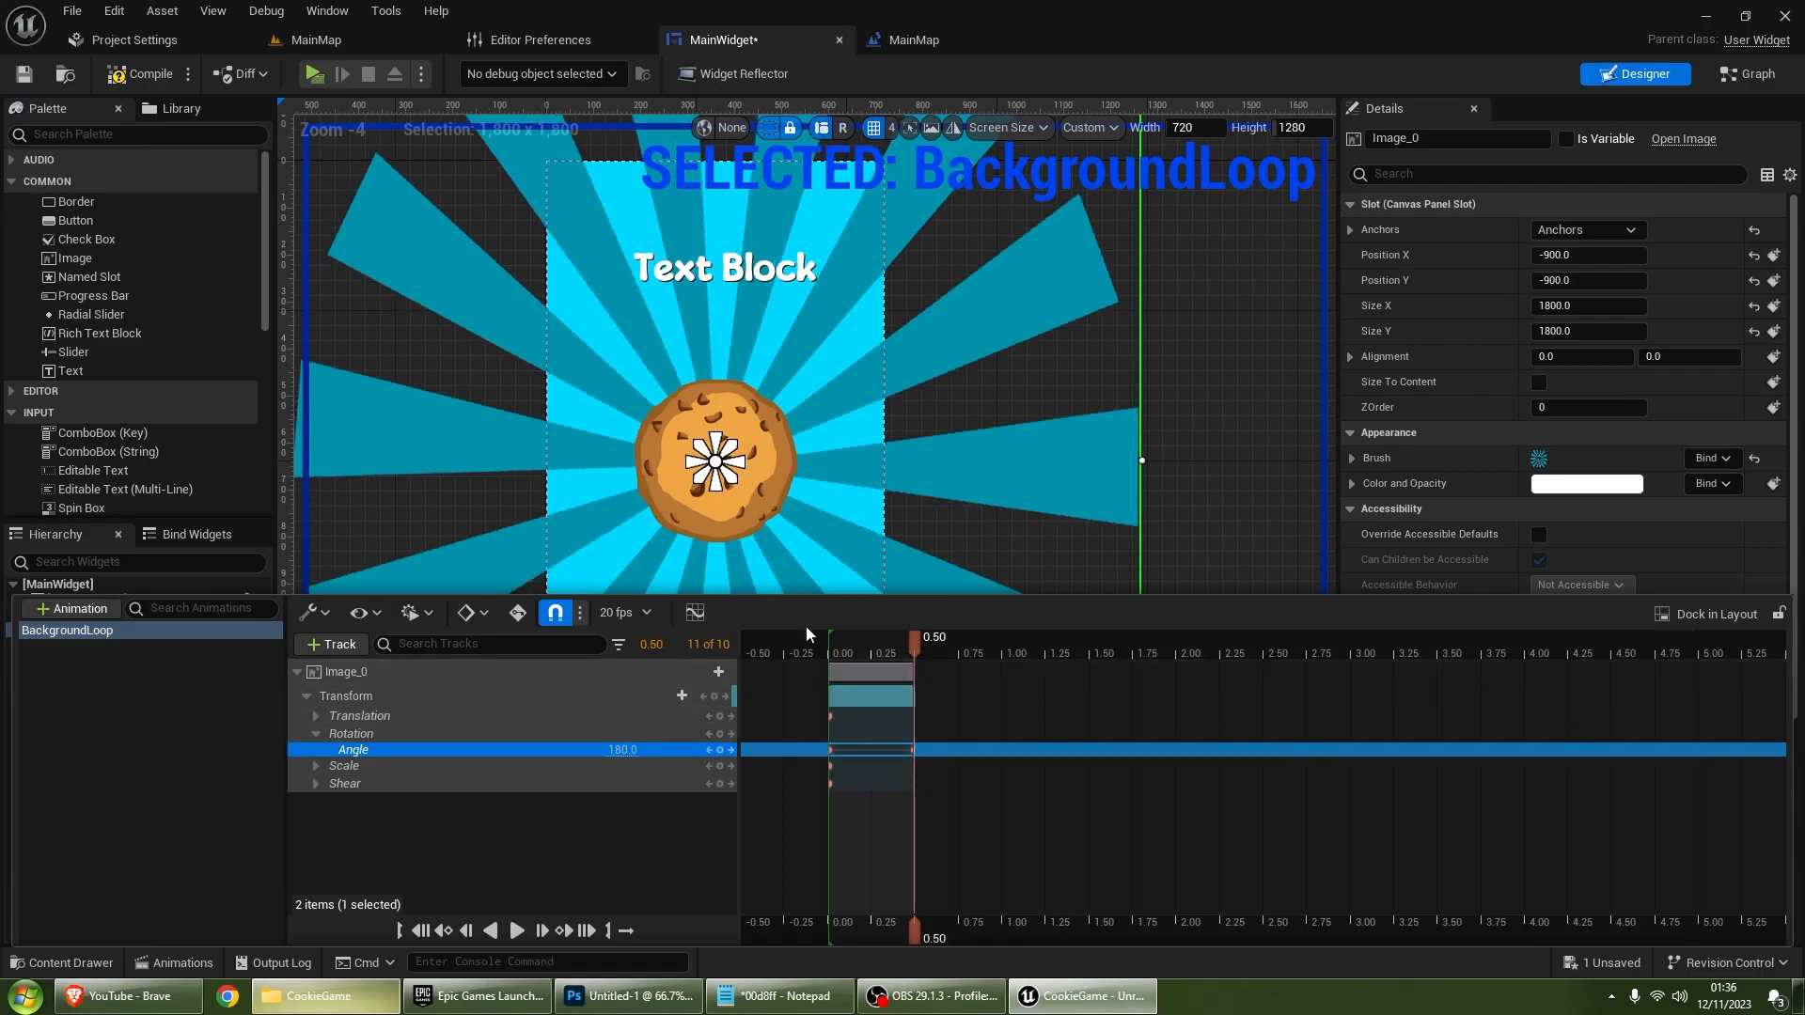
# Step: Try a rotation angle of -180 for the sunburst image at 1.00 seconds in the BackgroundLoop animation
pyautogui.moveTo(904, 642); pyautogui.dragTo(1002, 640)
pyautogui.click(633, 749)
pyautogui.write('-180')
pyautogui.press('Return')
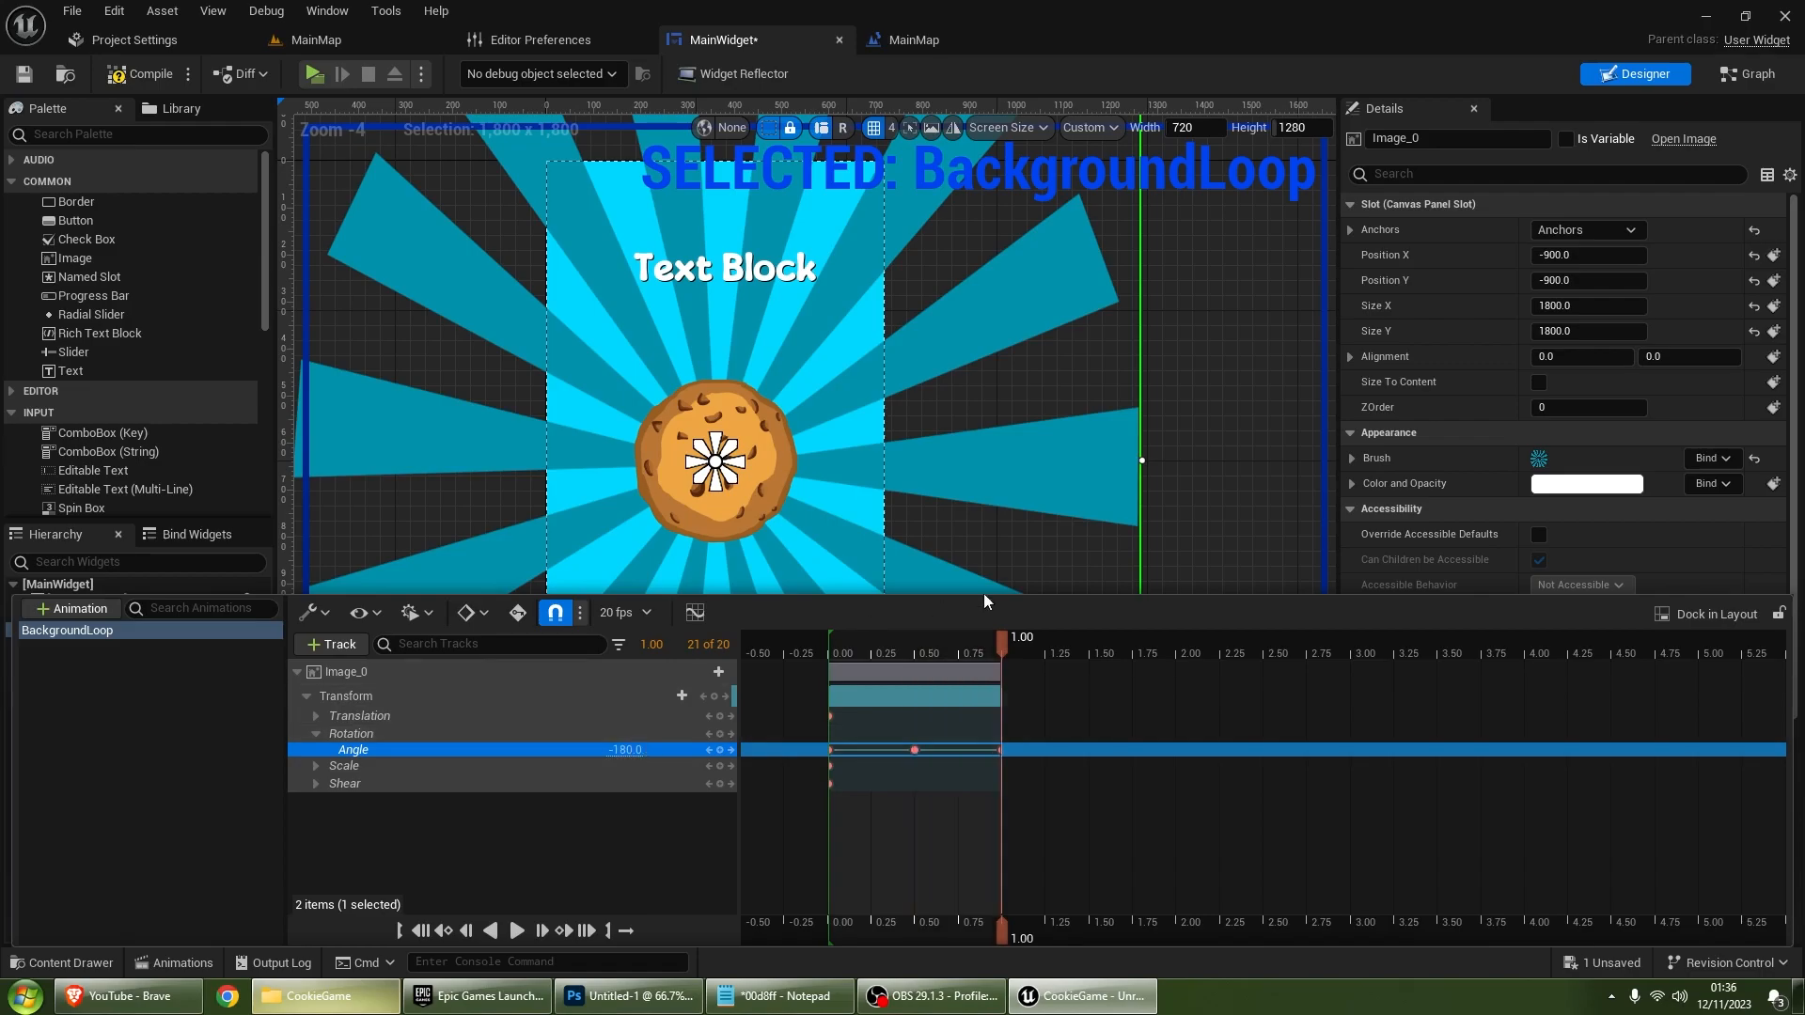
# Step: Key the sunburst image's rotation angle to 360 at 1.00 seconds and play the BackgroundLoop animation
pyautogui.moveTo(996, 639)
pyautogui.mouseDown()
pyautogui.moveTo(831, 645)
pyautogui.moveTo(936, 710)
pyautogui.moveTo(1032, 710)
pyautogui.moveTo(998, 658)
pyautogui.mouseUp()
pyautogui.click(613, 749)
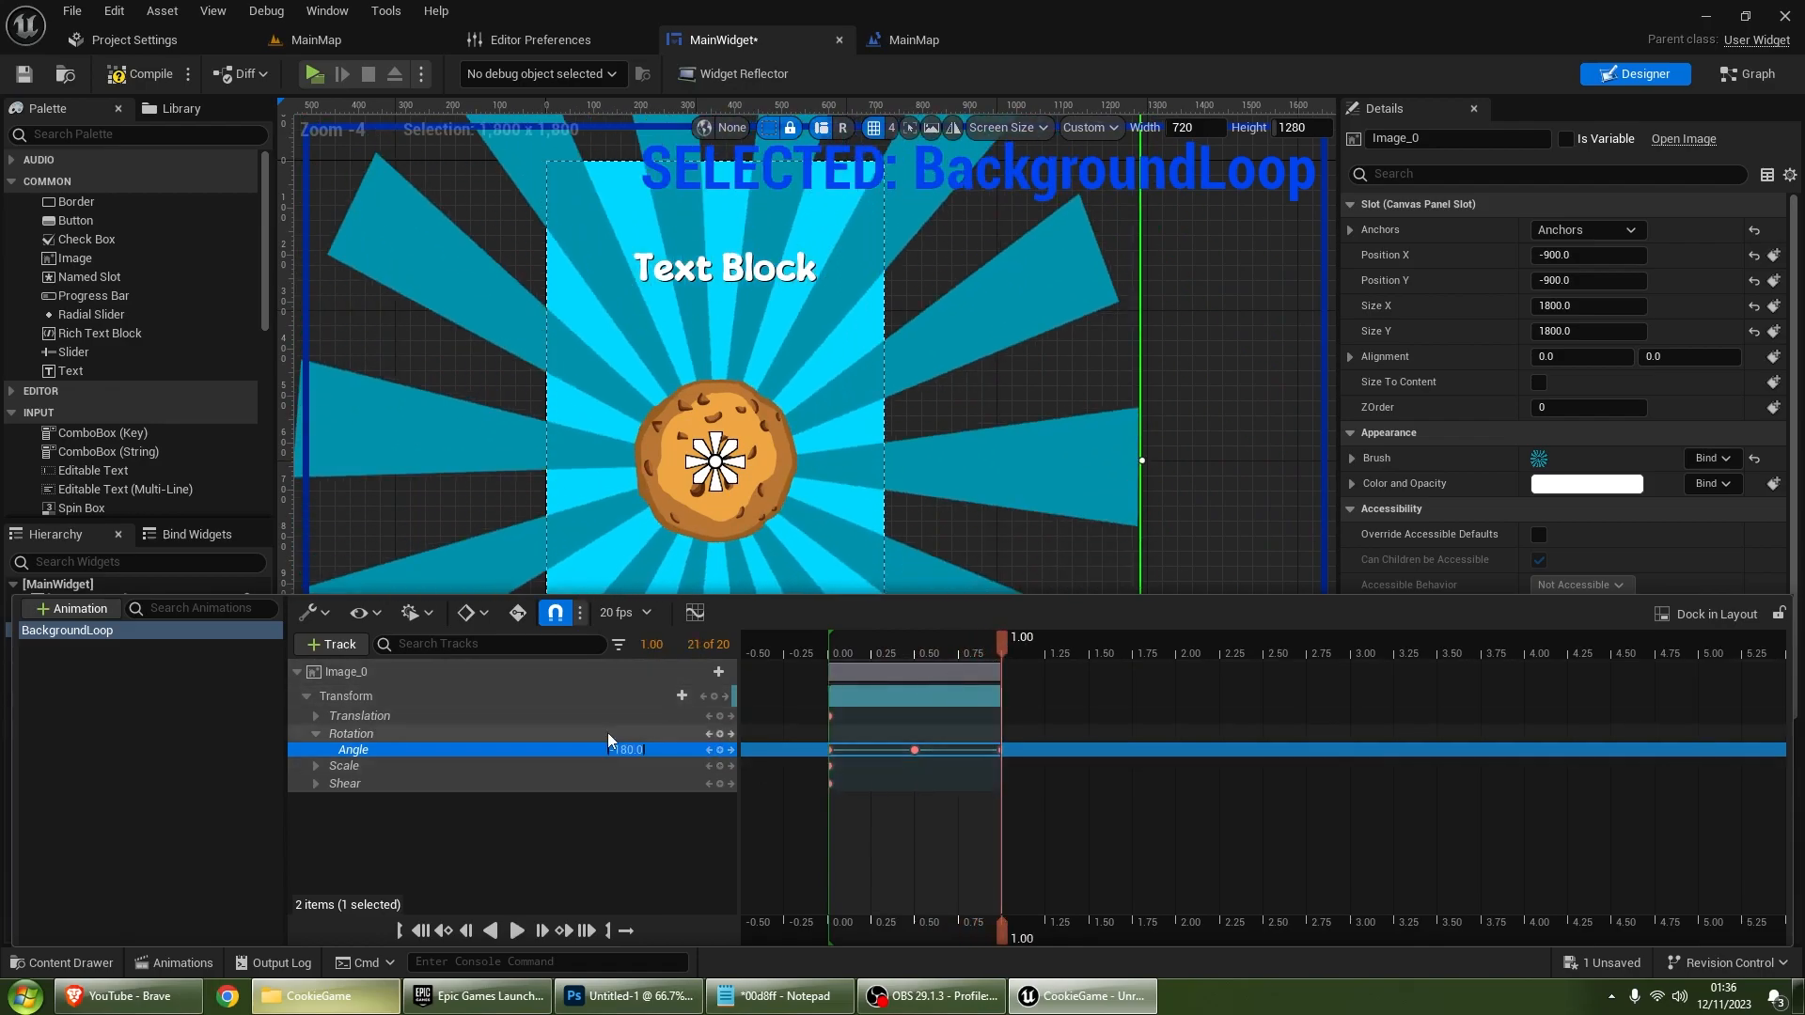
pyautogui.write('360')
pyautogui.press('Return')
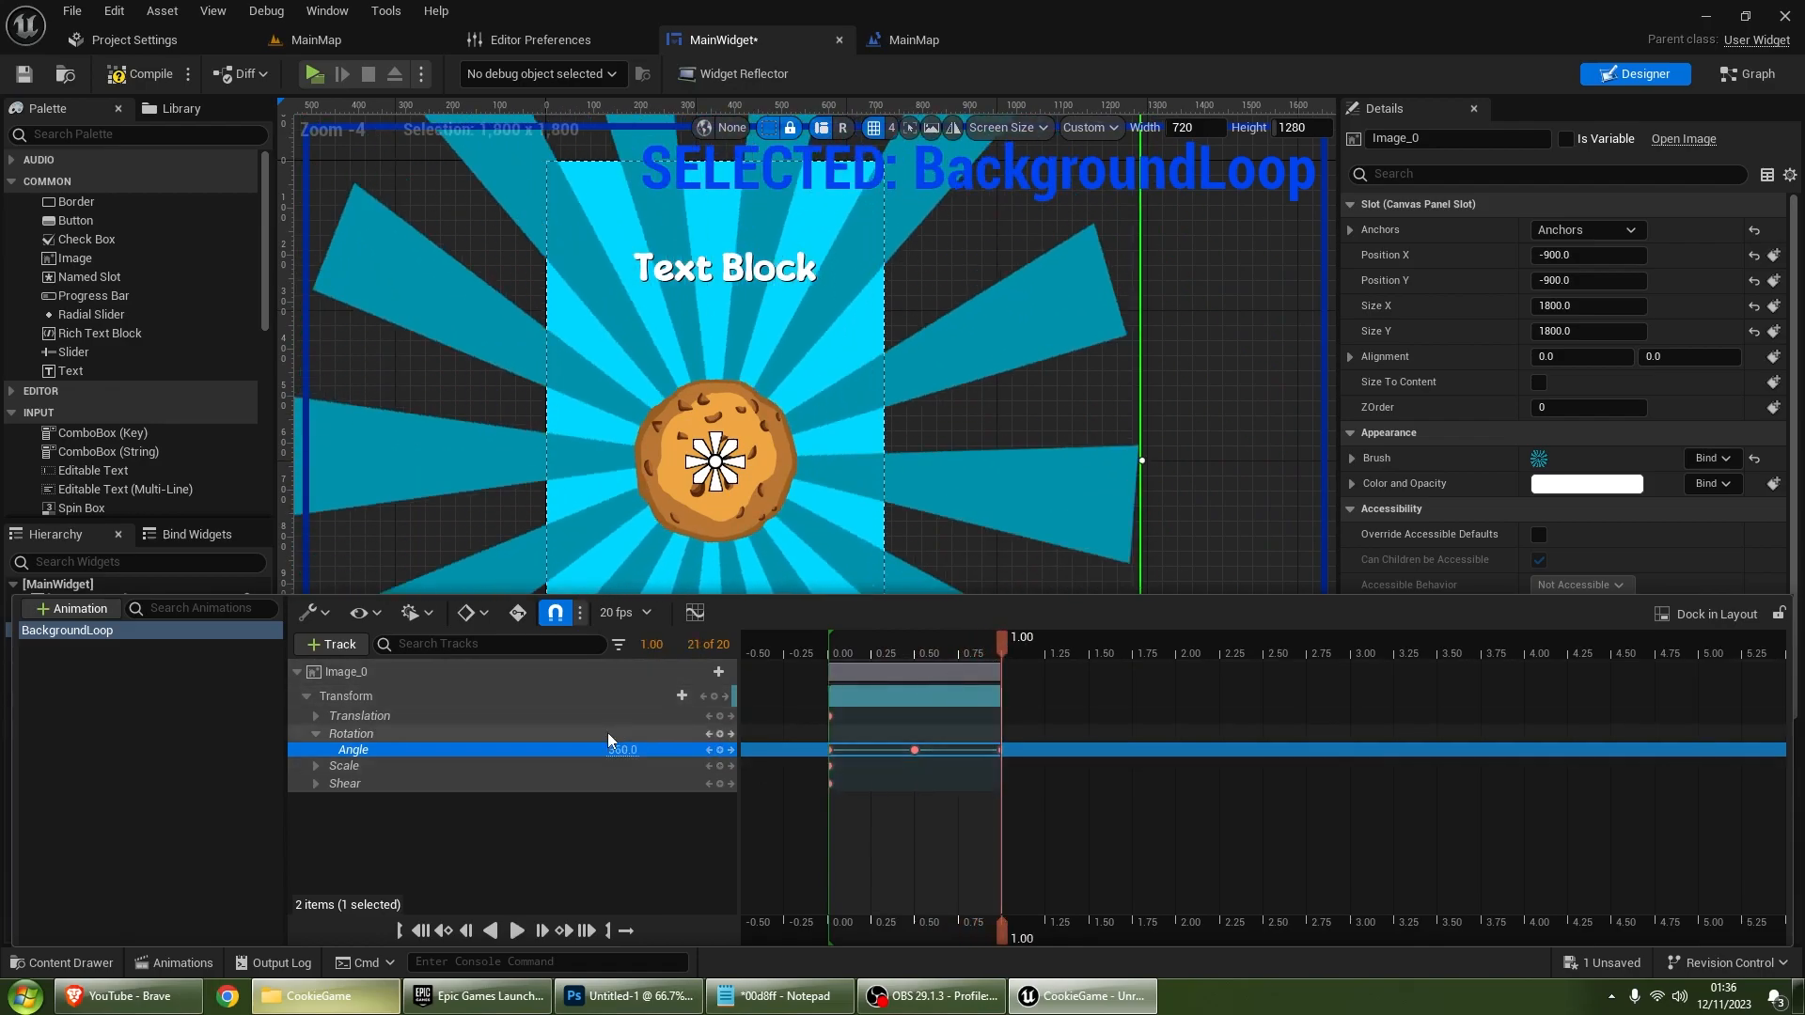
pyautogui.press('space')
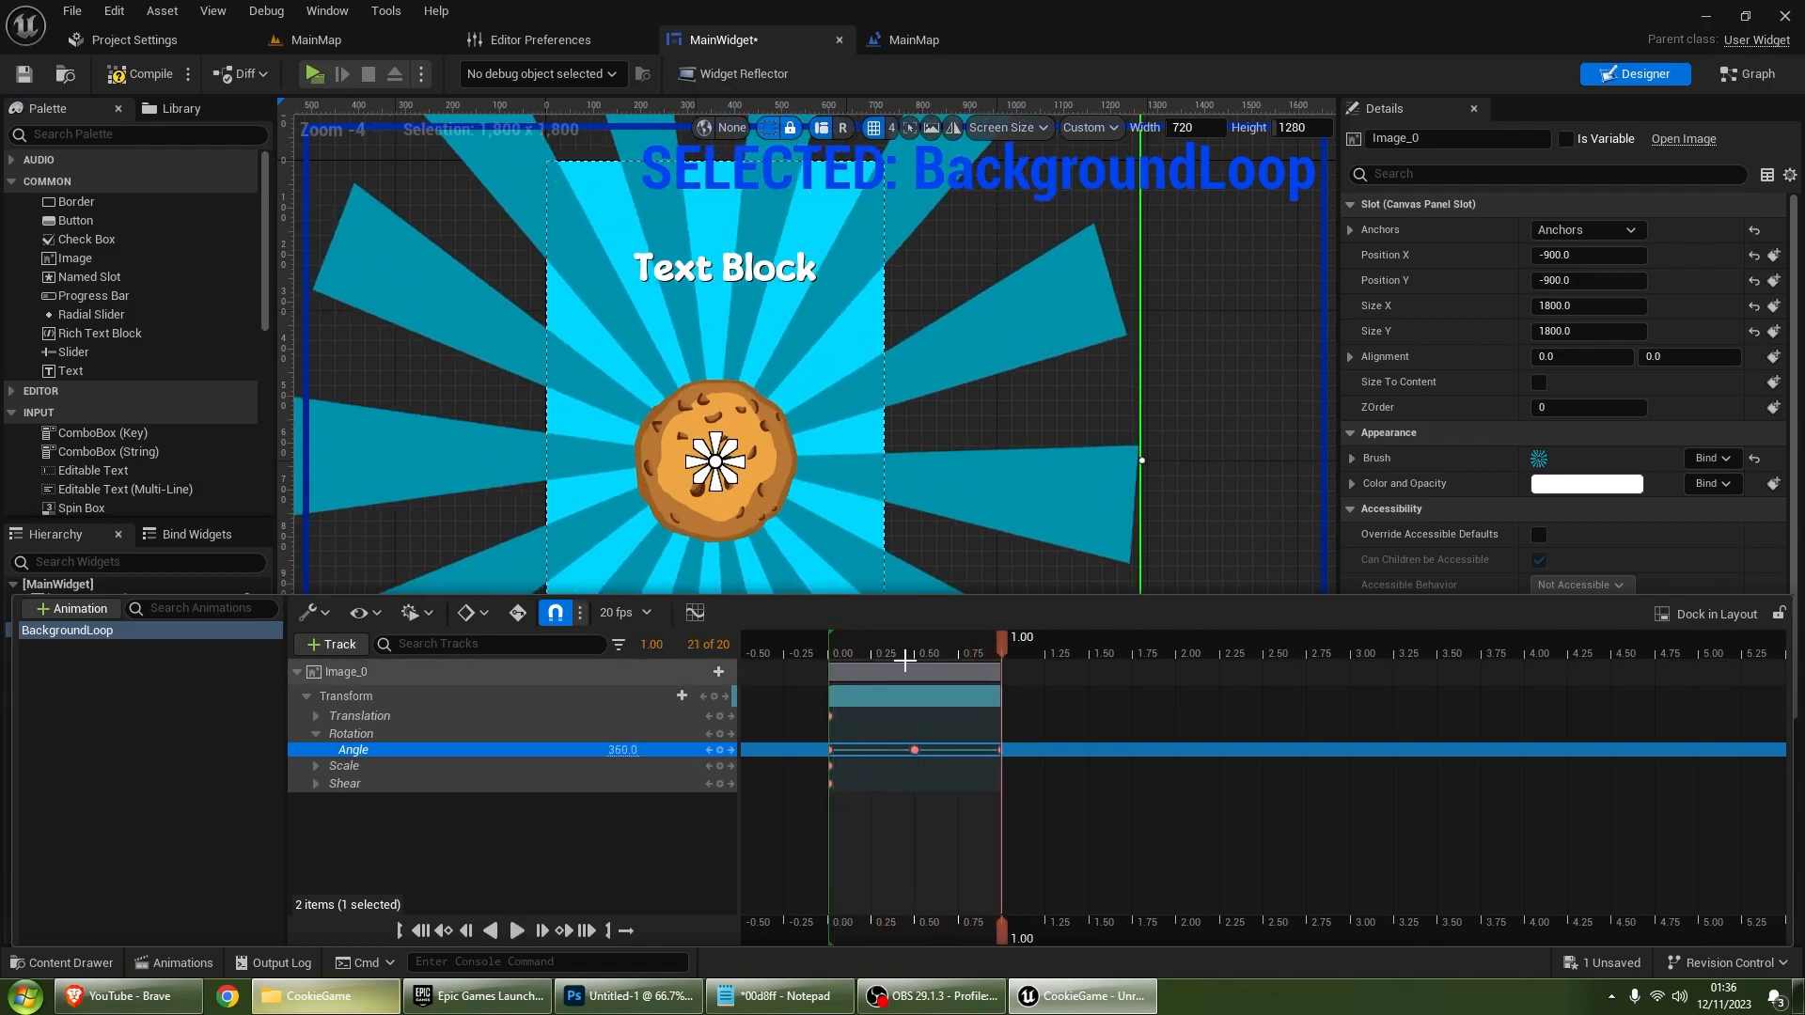
# Step: Move the final rotation key to 4.00 seconds and the 180 key to about 2 seconds, and preview the slower rotation
pyautogui.moveTo(1001, 749); pyautogui.dragTo(1436, 742)
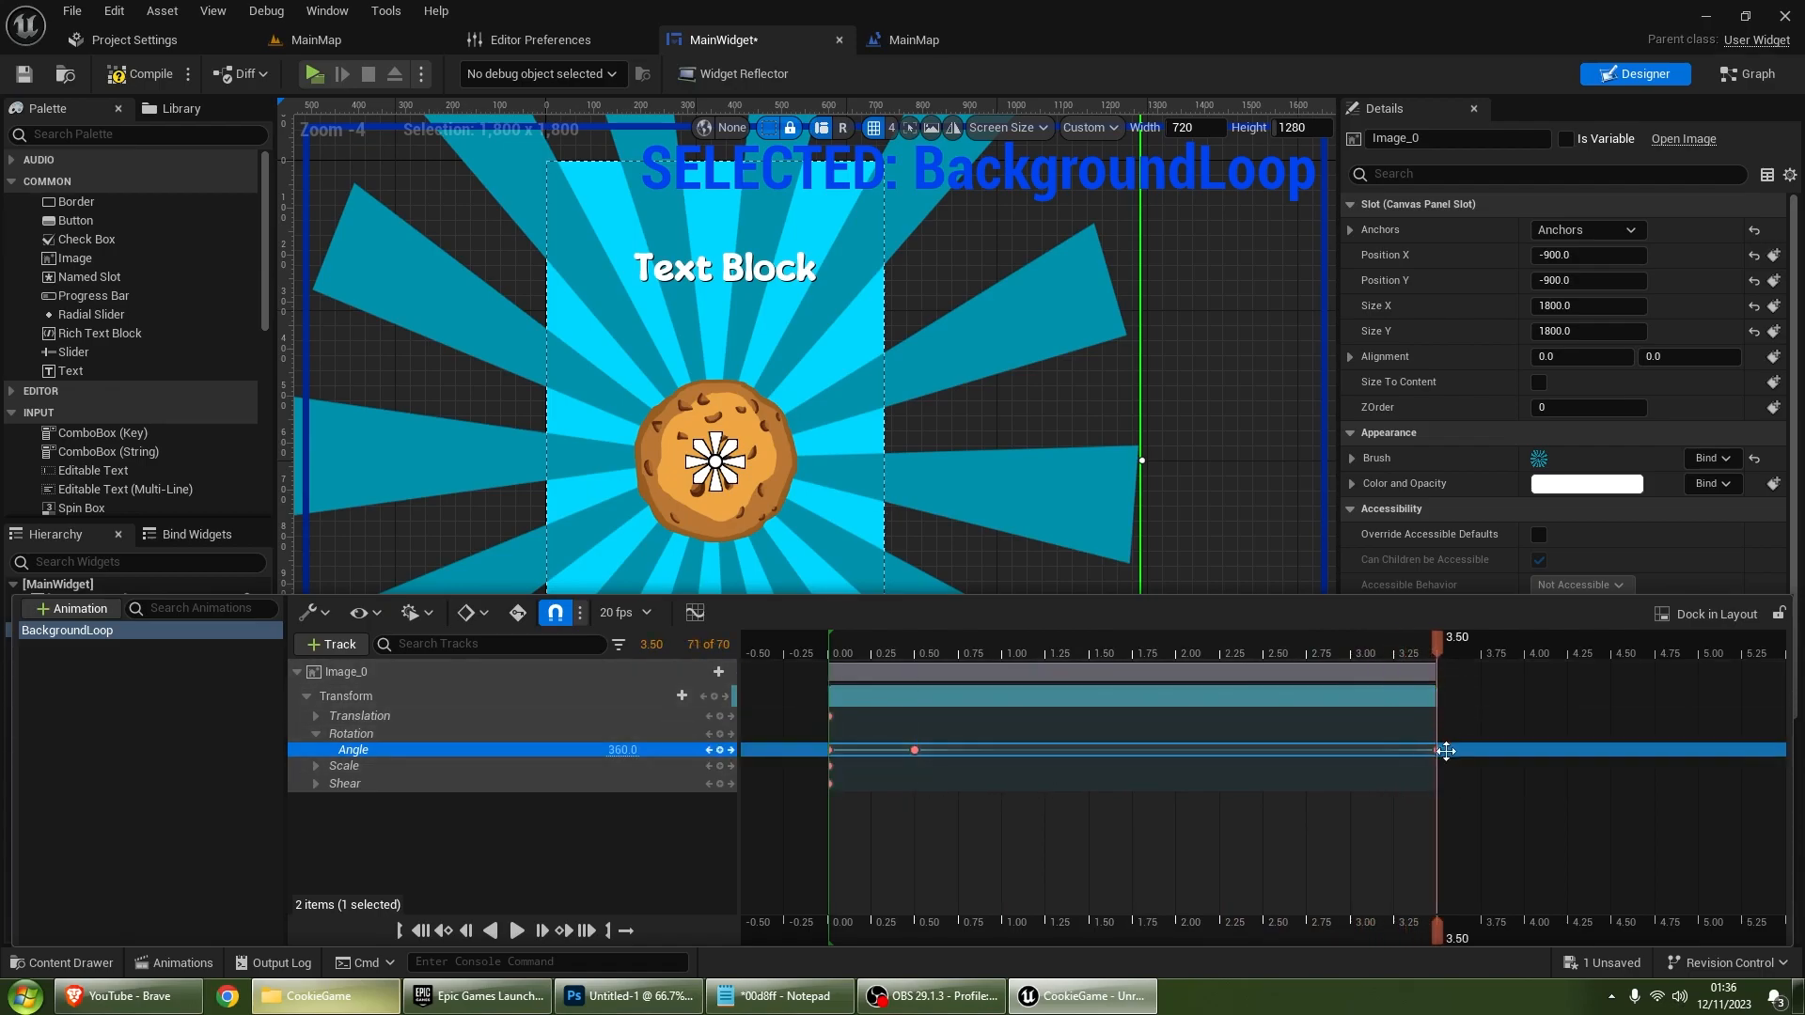
pyautogui.moveTo(1434, 750); pyautogui.dragTo(1523, 749)
pyautogui.click(1166, 747)
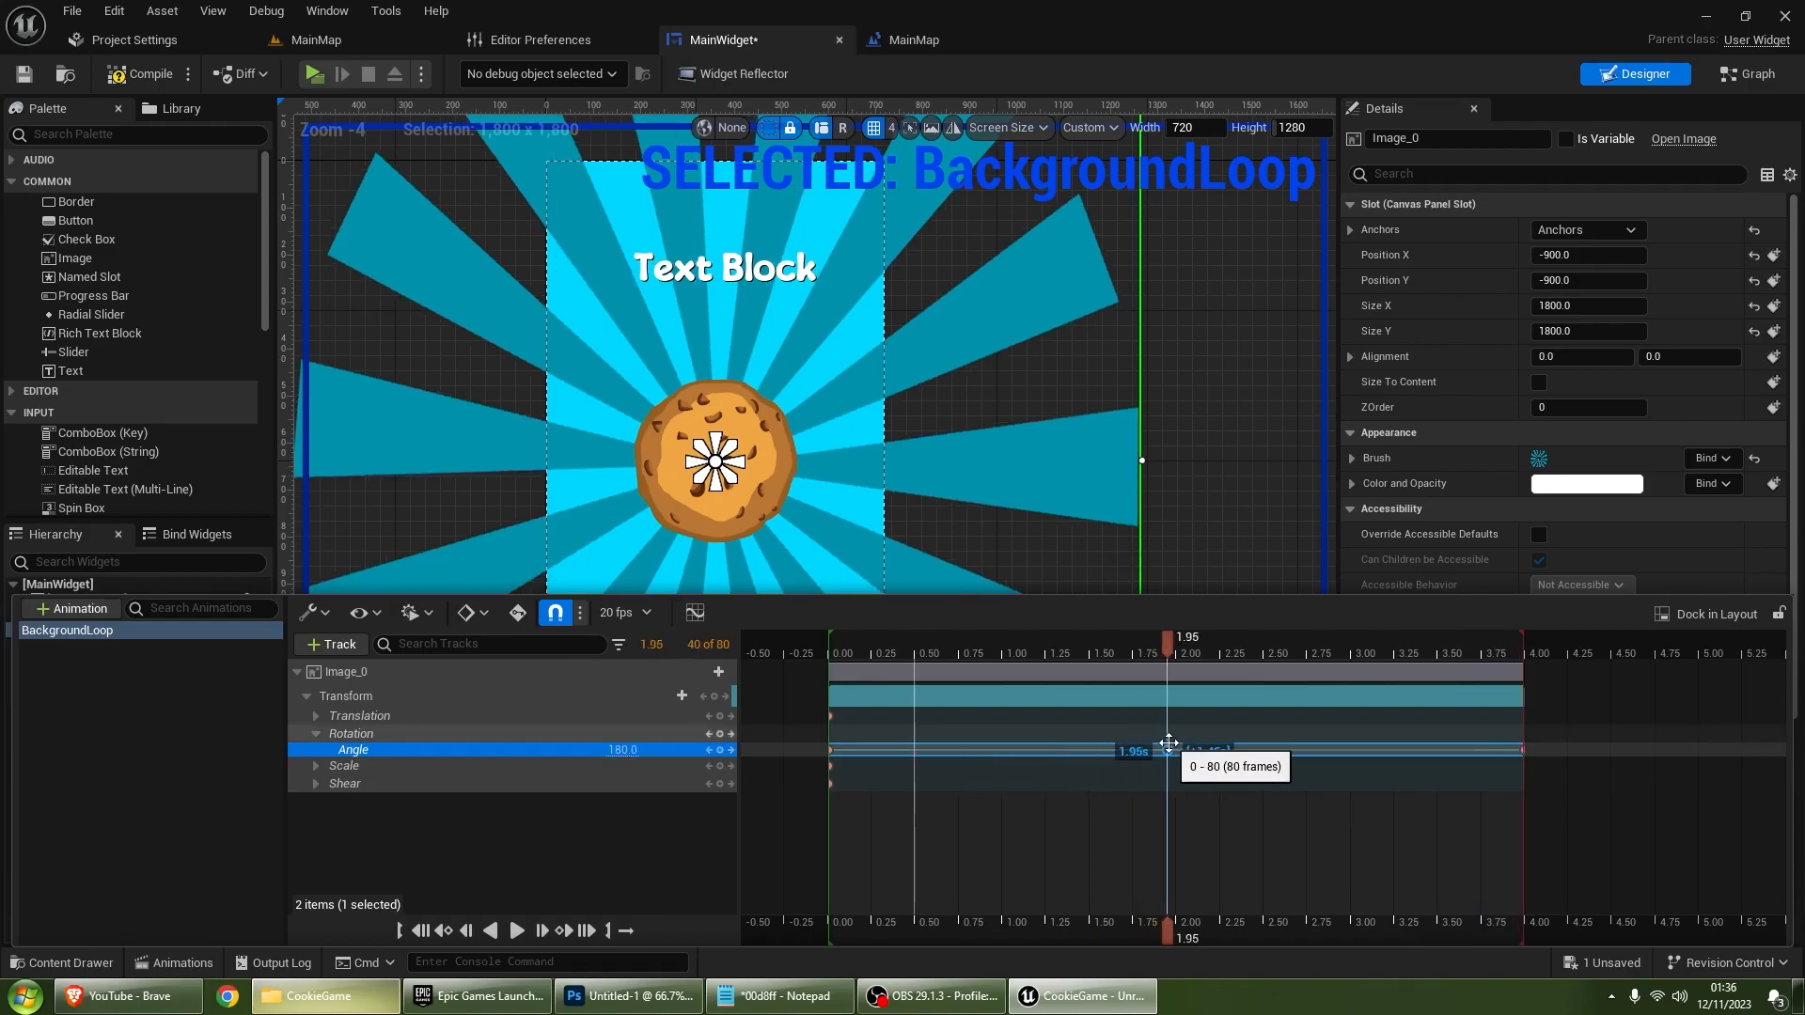
pyautogui.moveTo(1164, 748)
pyautogui.mouseDown()
pyautogui.moveTo(1189, 749)
pyautogui.moveTo(1183, 698)
pyautogui.moveTo(1186, 744)
pyautogui.moveTo(1161, 748)
pyautogui.mouseUp()
pyautogui.moveTo(1168, 650); pyautogui.dragTo(1063, 686)
pyautogui.moveTo(1167, 750); pyautogui.dragTo(1184, 747)
pyautogui.moveTo(1185, 652); pyautogui.dragTo(833, 664)
pyautogui.press('space')
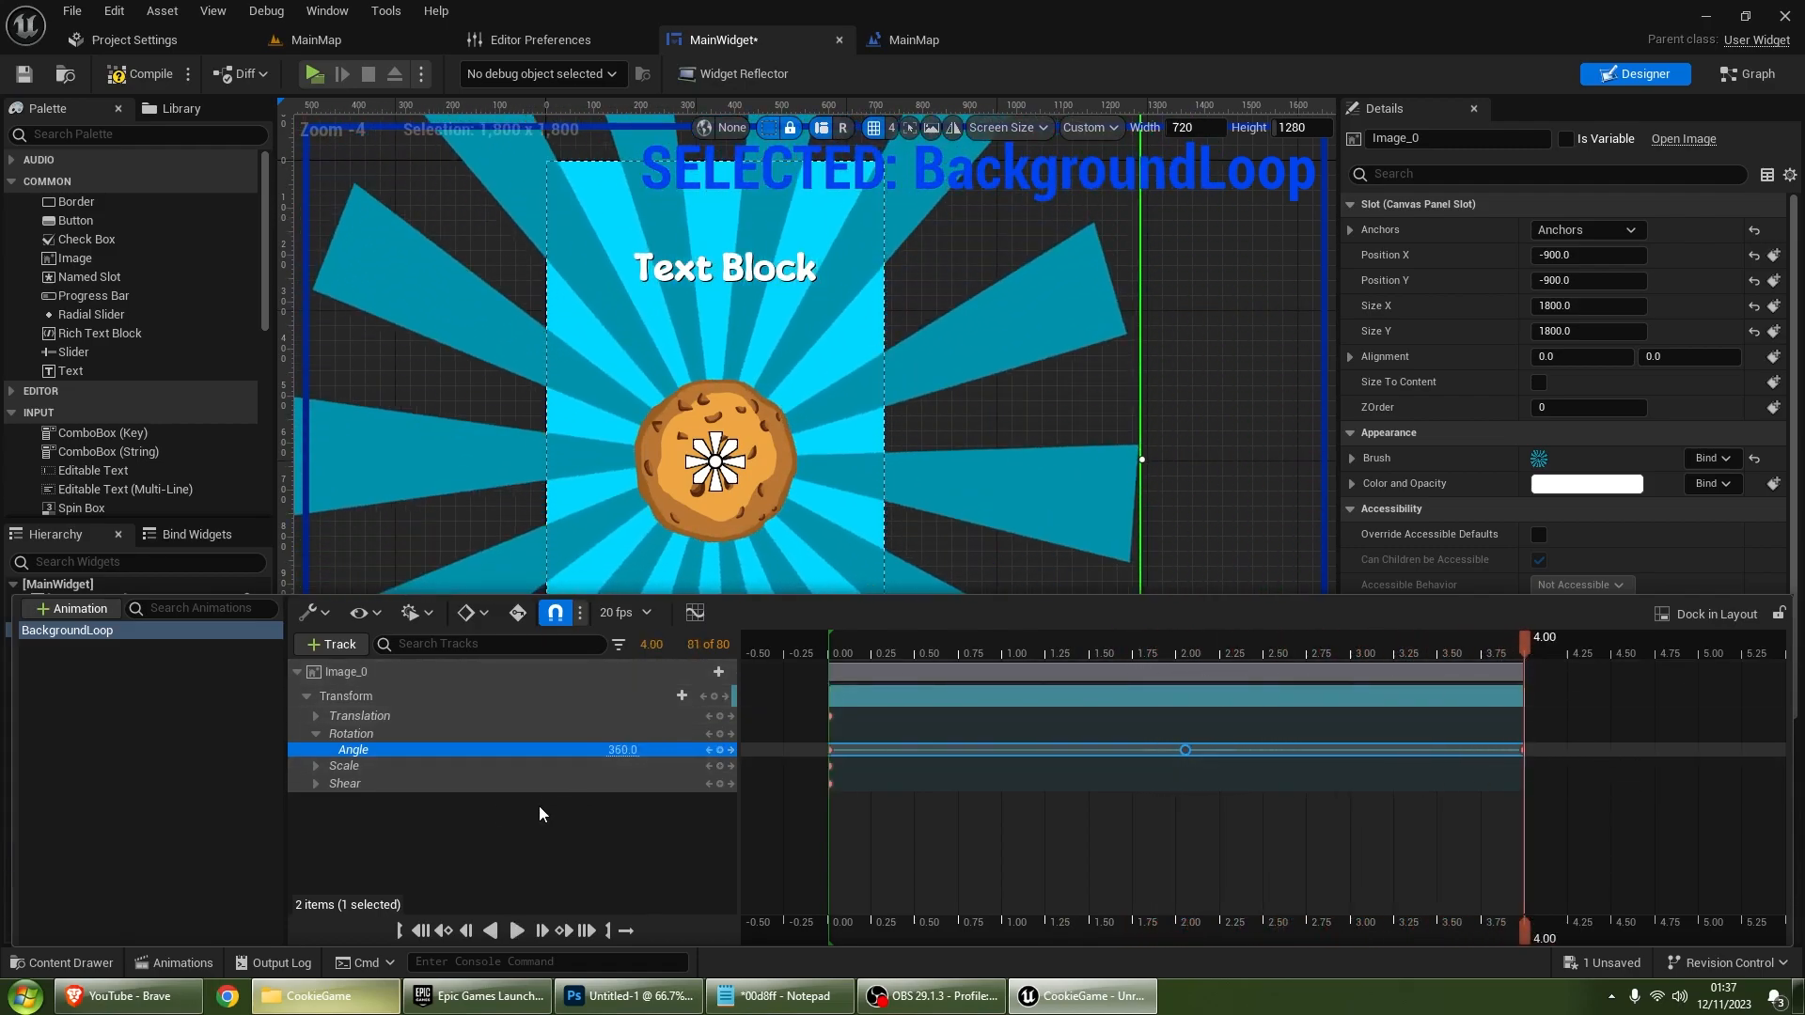
# Step: In the MainWidget event graph, add a Play Animation node executed after the Show Mouse Cursor SET node
pyautogui.click(107, 655)
pyautogui.click(107, 634)
pyautogui.click(124, 694)
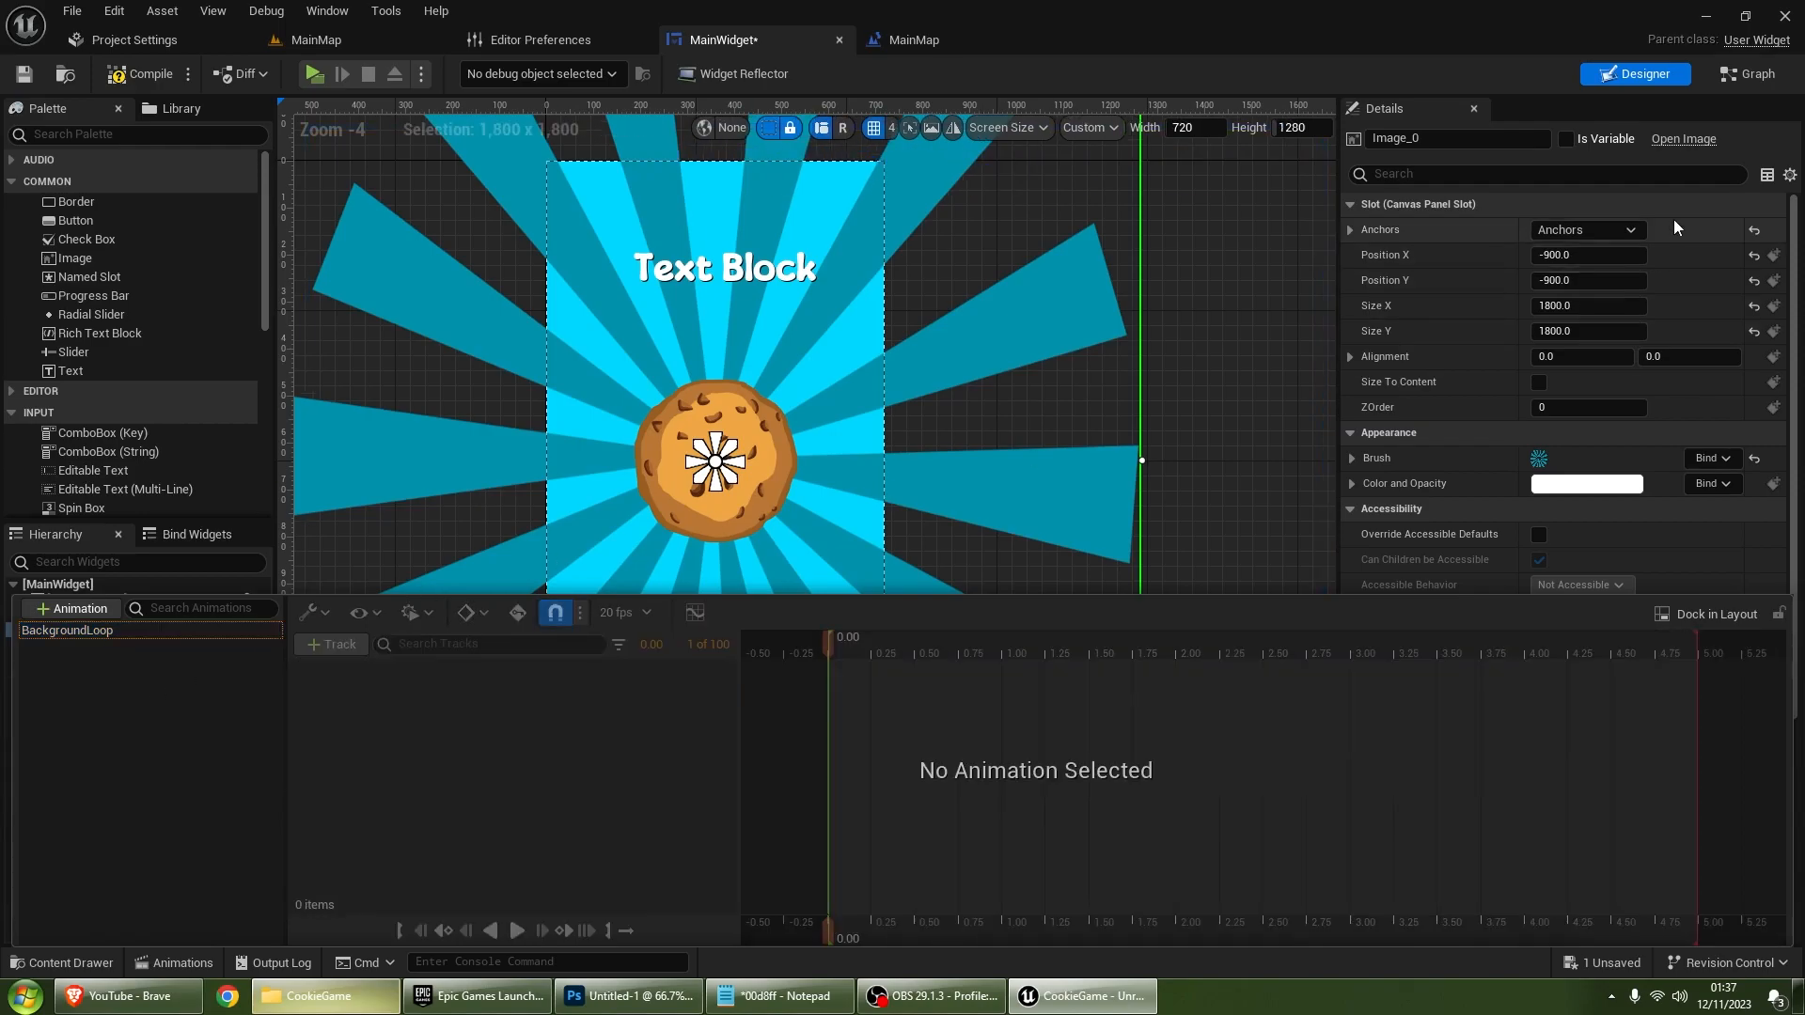
pyautogui.click(1737, 75)
pyautogui.moveTo(1313, 329); pyautogui.dragTo(649, 318, button='right')
pyautogui.moveTo(880, 346); pyautogui.dragTo(1053, 337)
pyautogui.write('play ani')
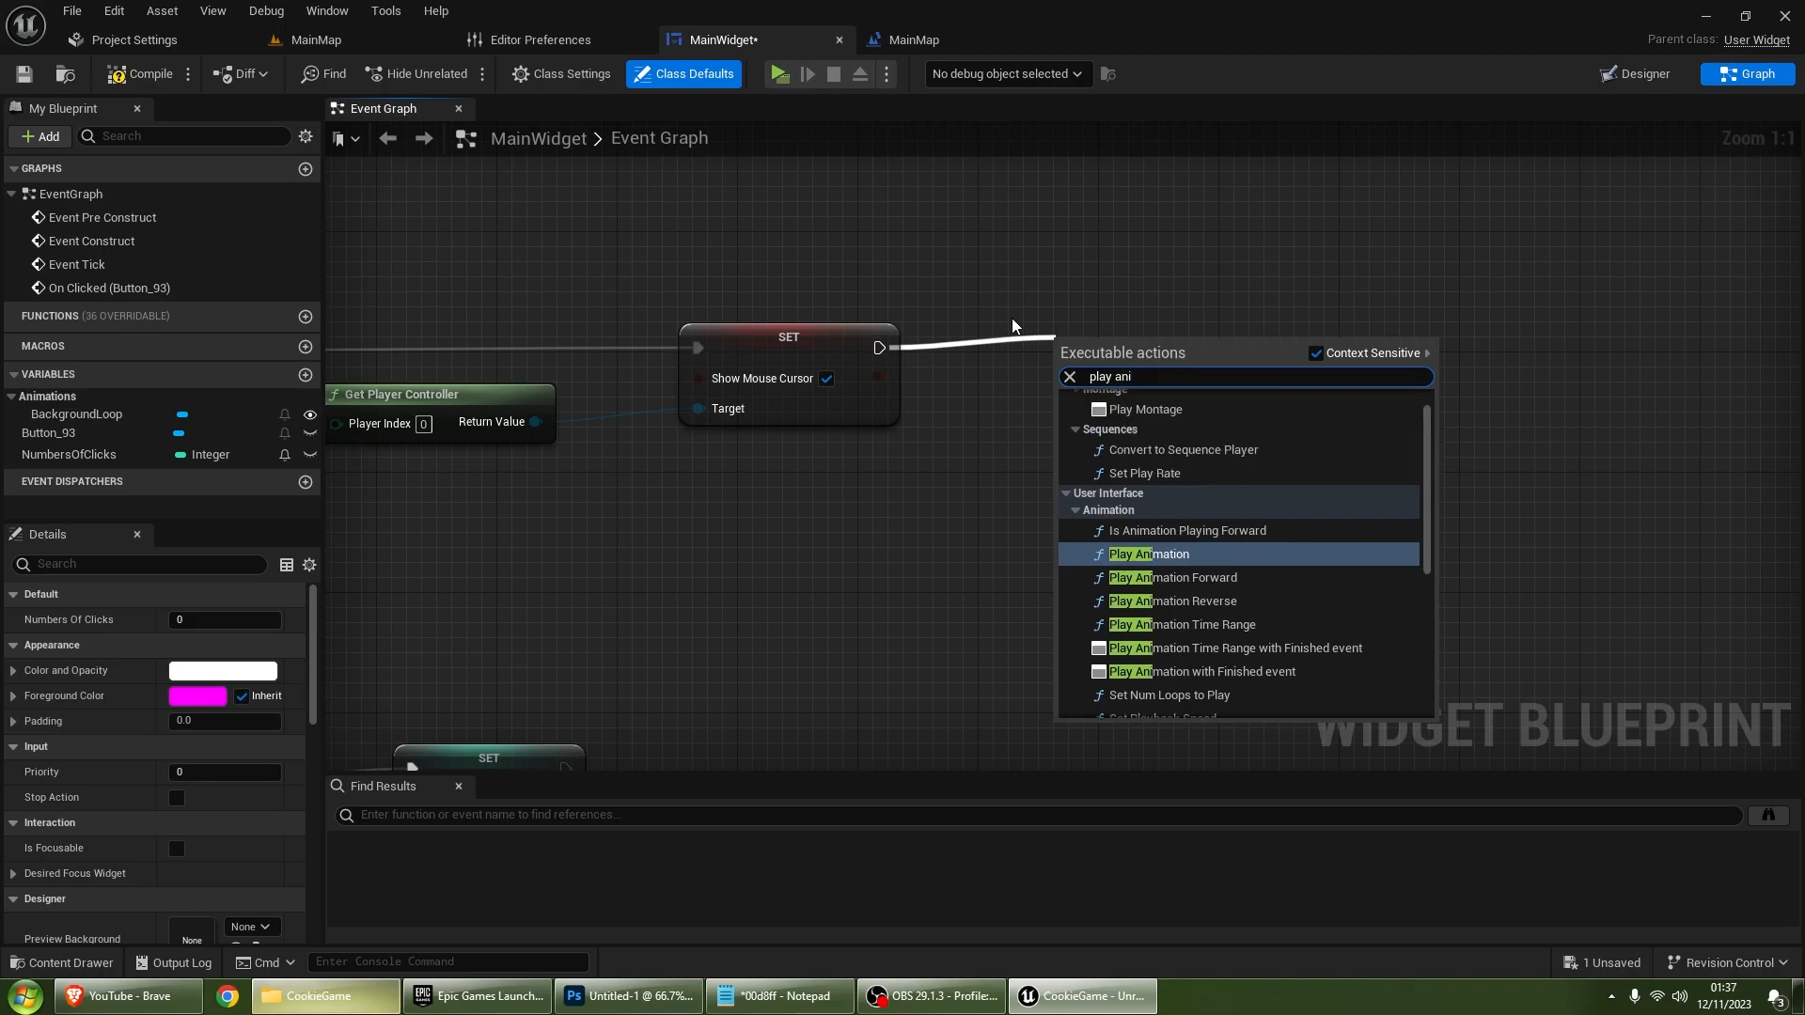
pyautogui.press('Return')
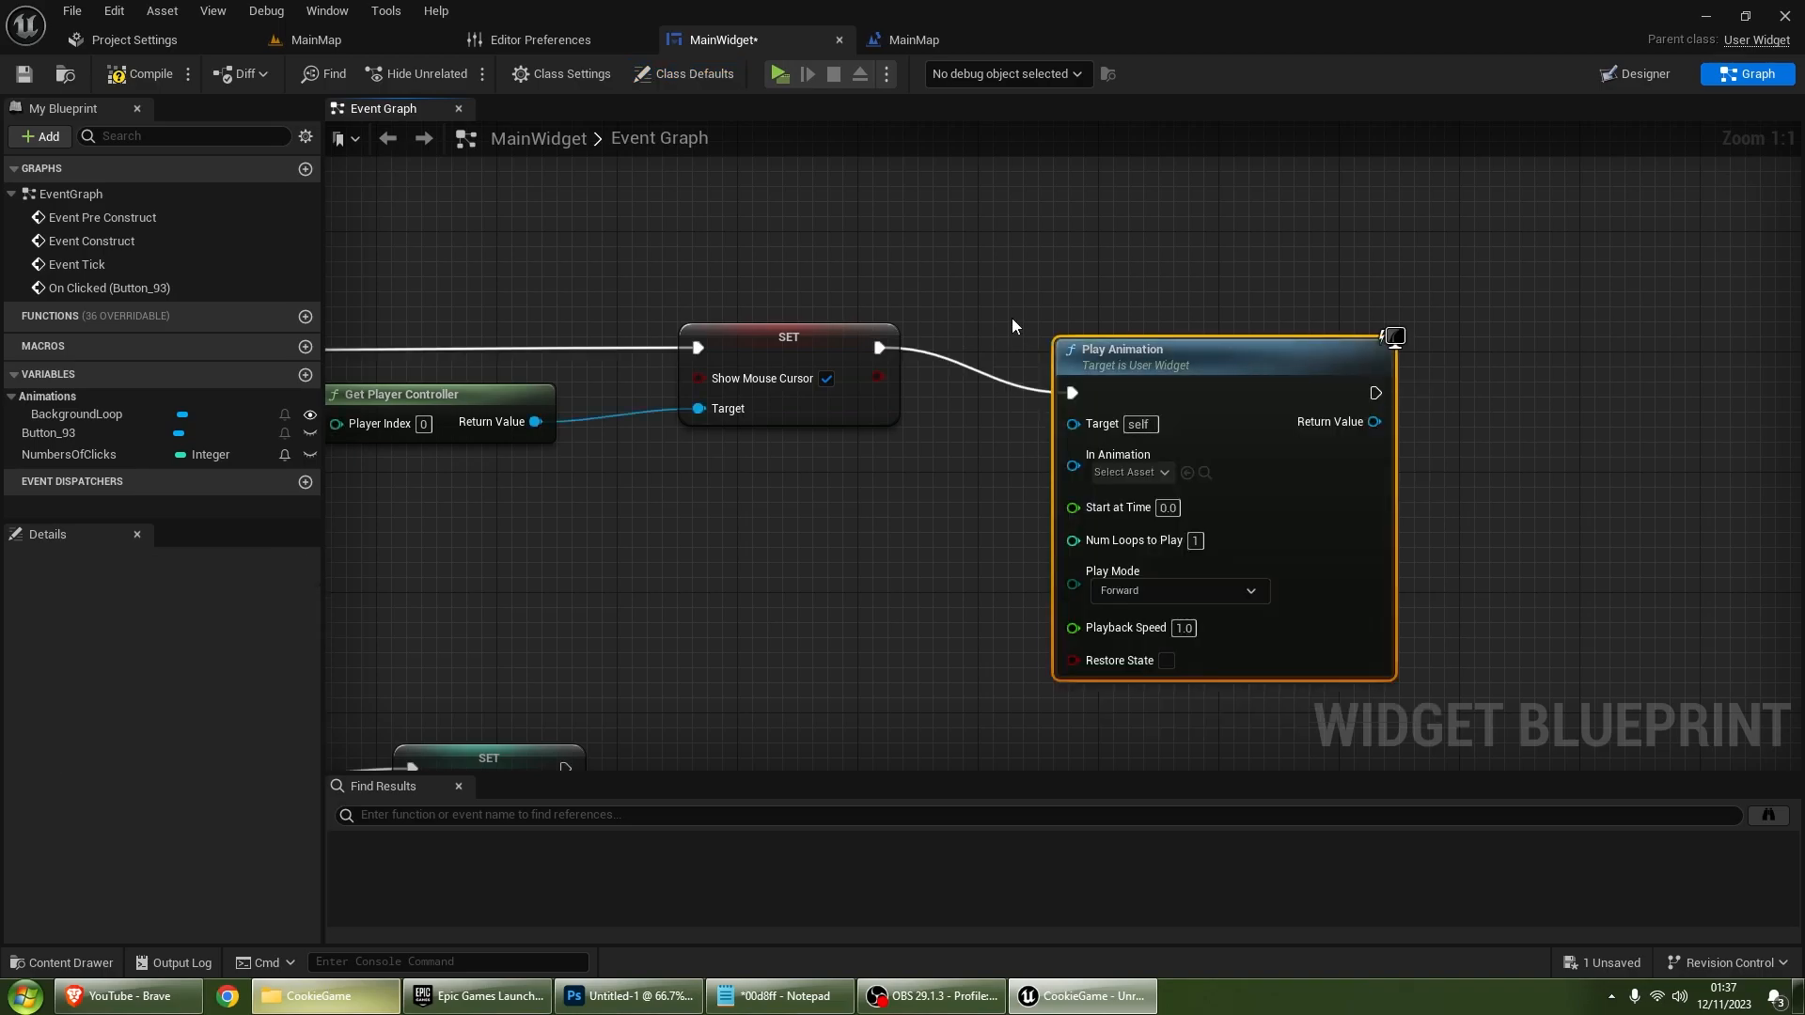
# Step: Feed BackgroundLoop into Play Animation's In Animation input, with Num Loops to Play at 0 and Playback Speed at 0.5
pyautogui.moveTo(76, 414); pyautogui.dragTo(1186, 411)
pyautogui.moveTo(1186, 410); pyautogui.dragTo(983, 395, button='right')
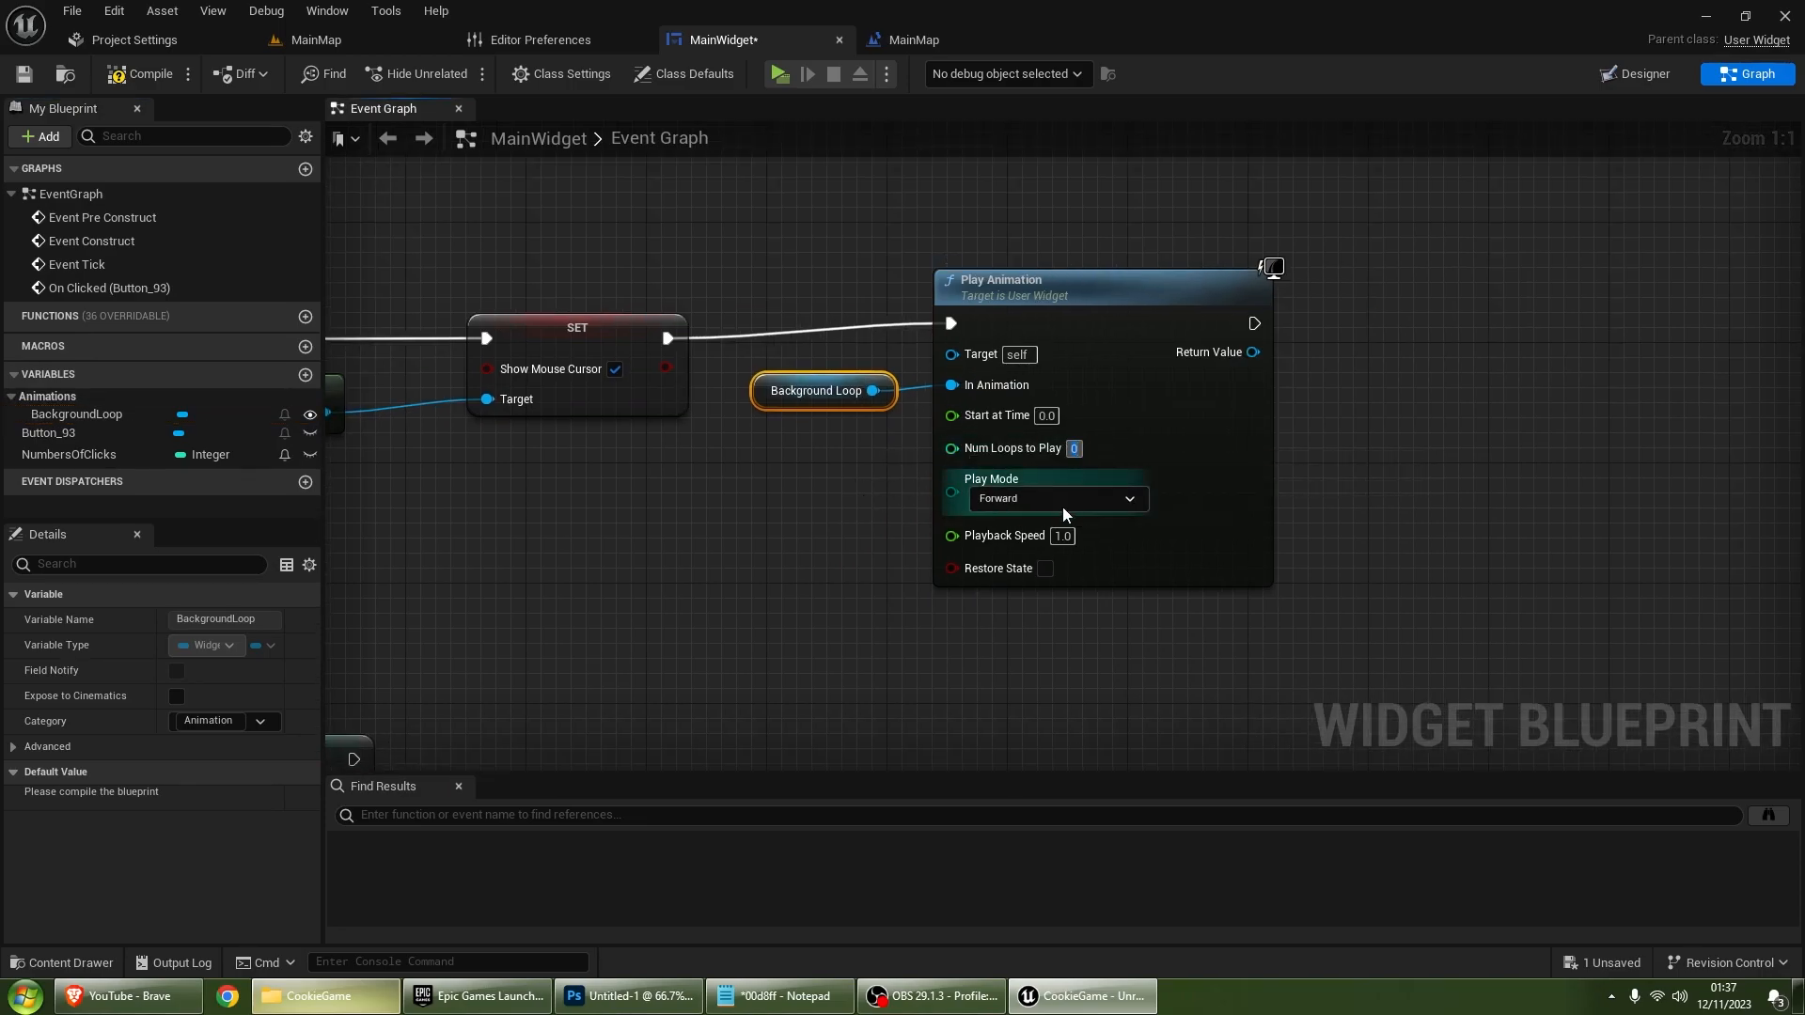
pyautogui.write('0.5')
pyautogui.press('Return')
pyautogui.click(850, 559)
pyautogui.moveTo(823, 530); pyautogui.dragTo(677, 491, button='right')
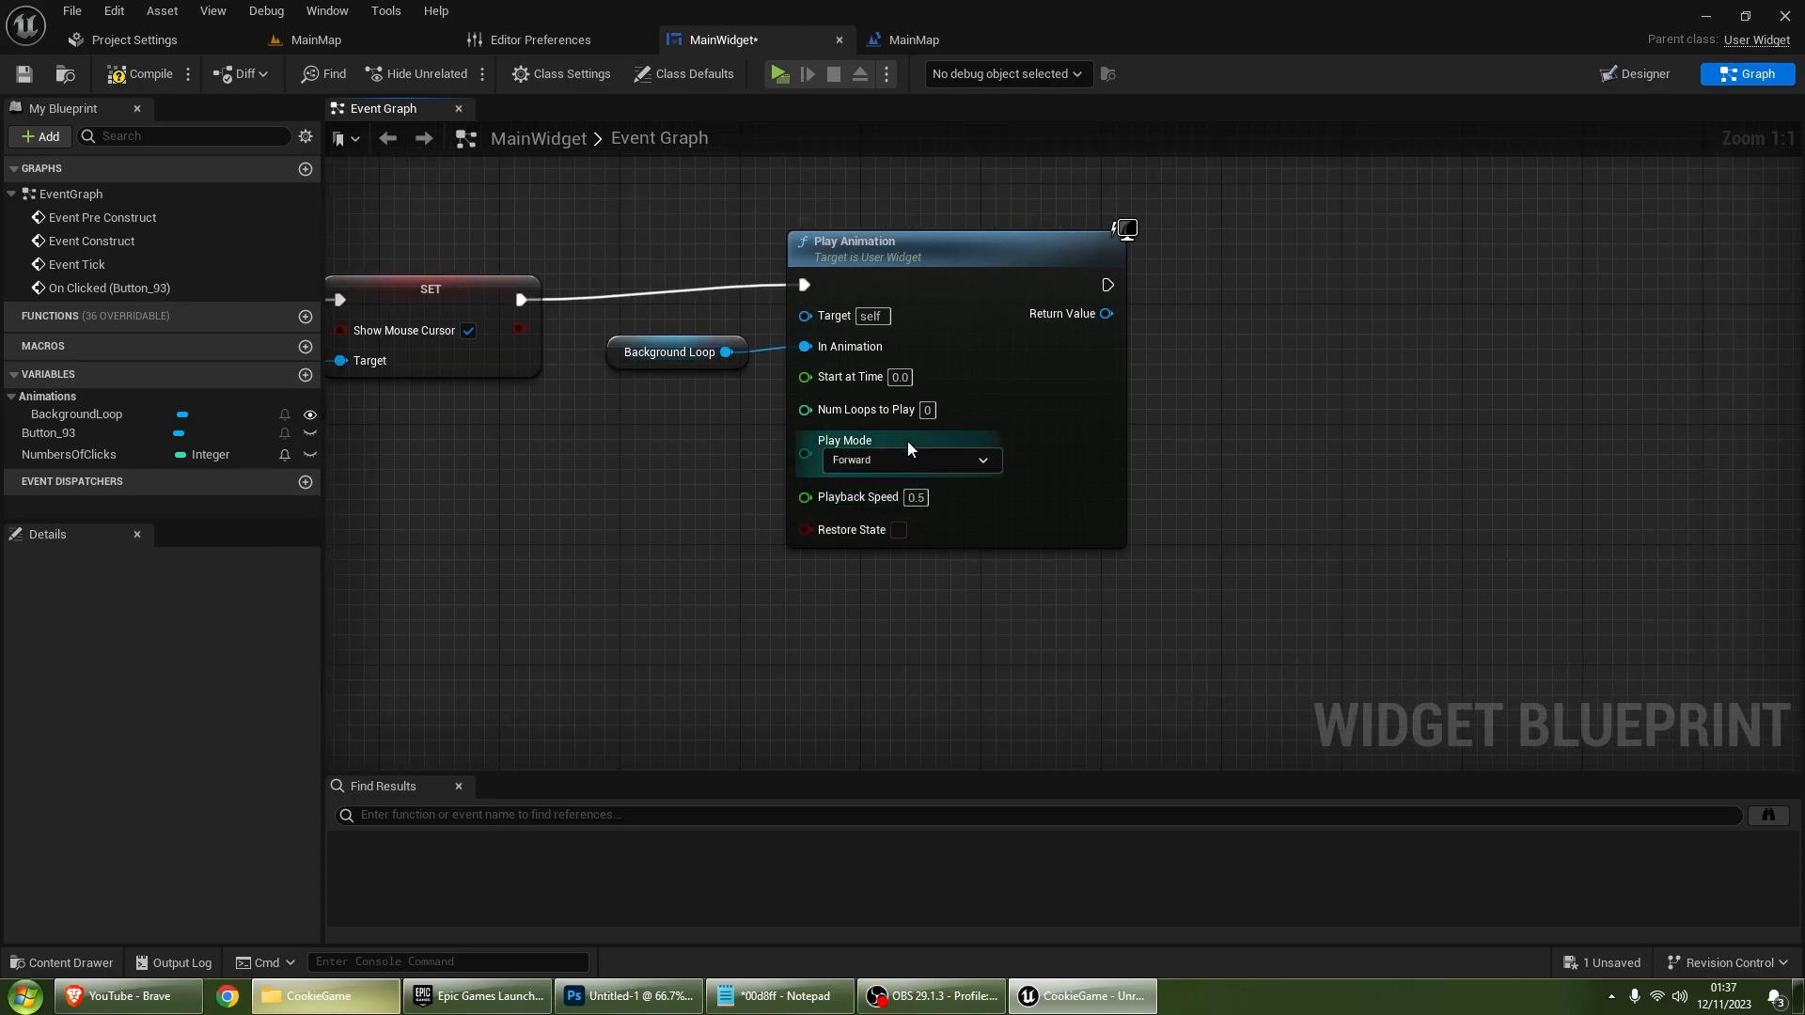
pyautogui.click(910, 459)
pyautogui.click(845, 505)
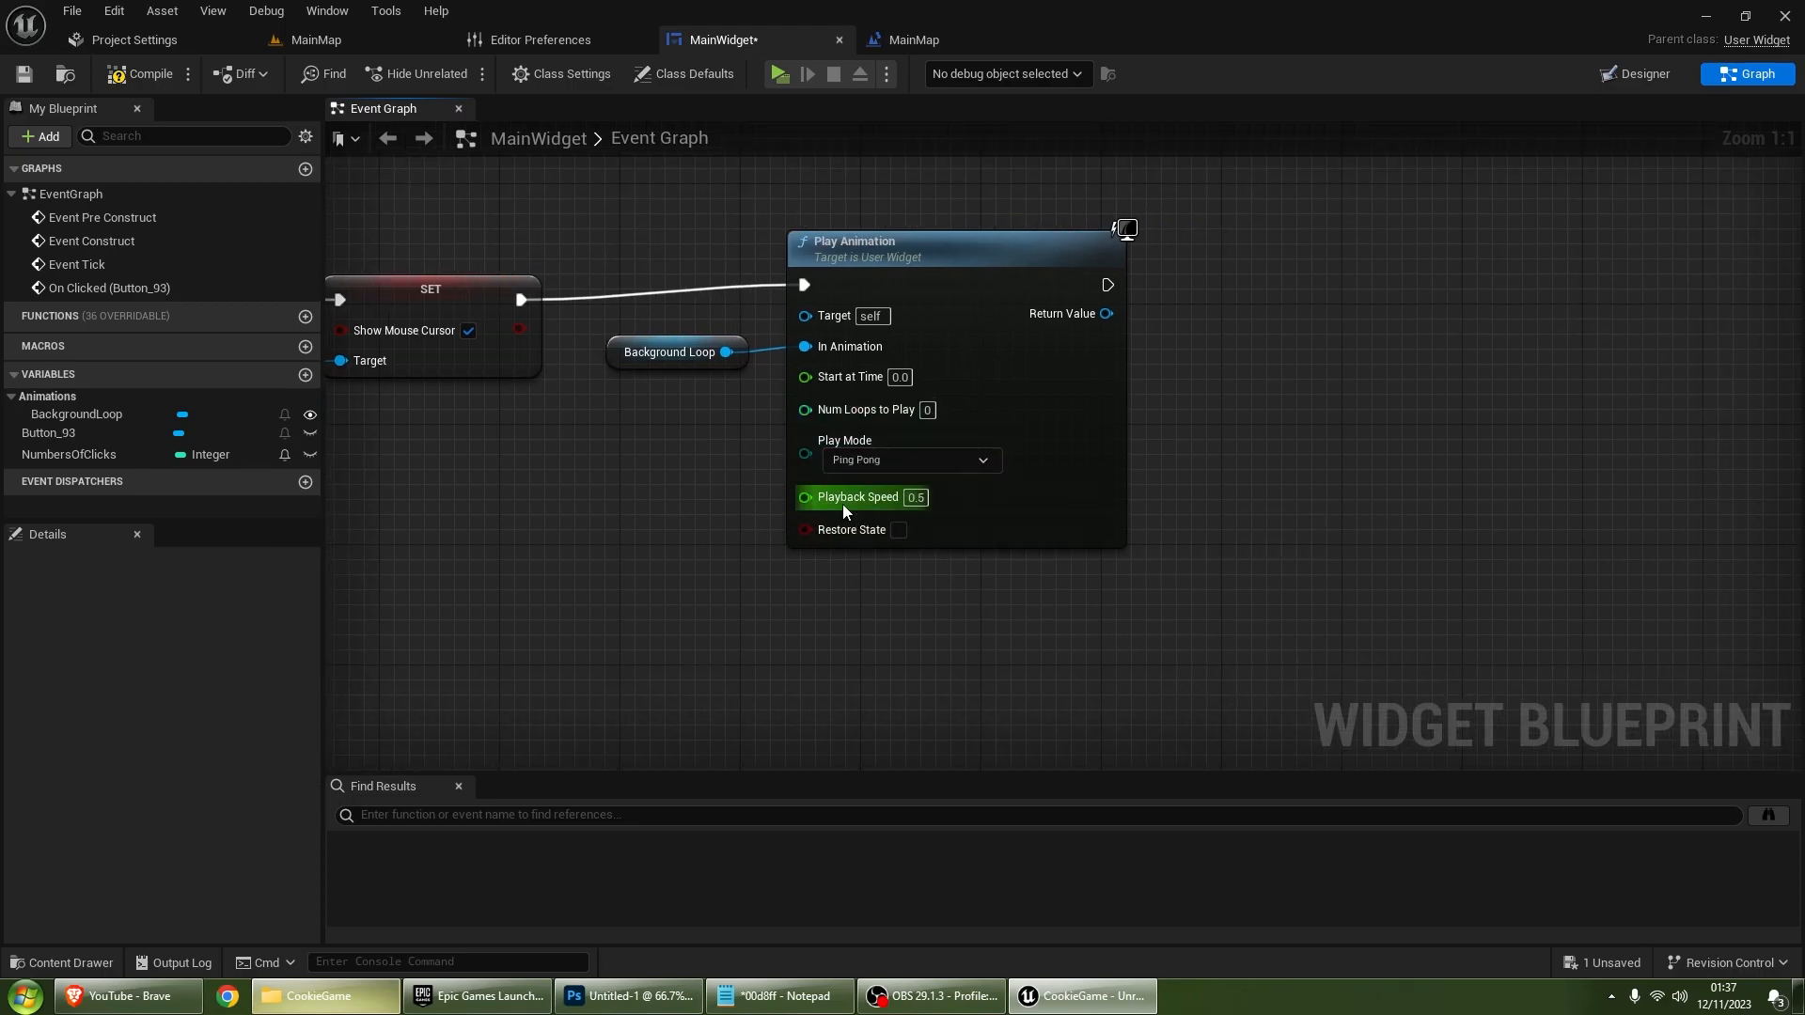
pyautogui.click(849, 461)
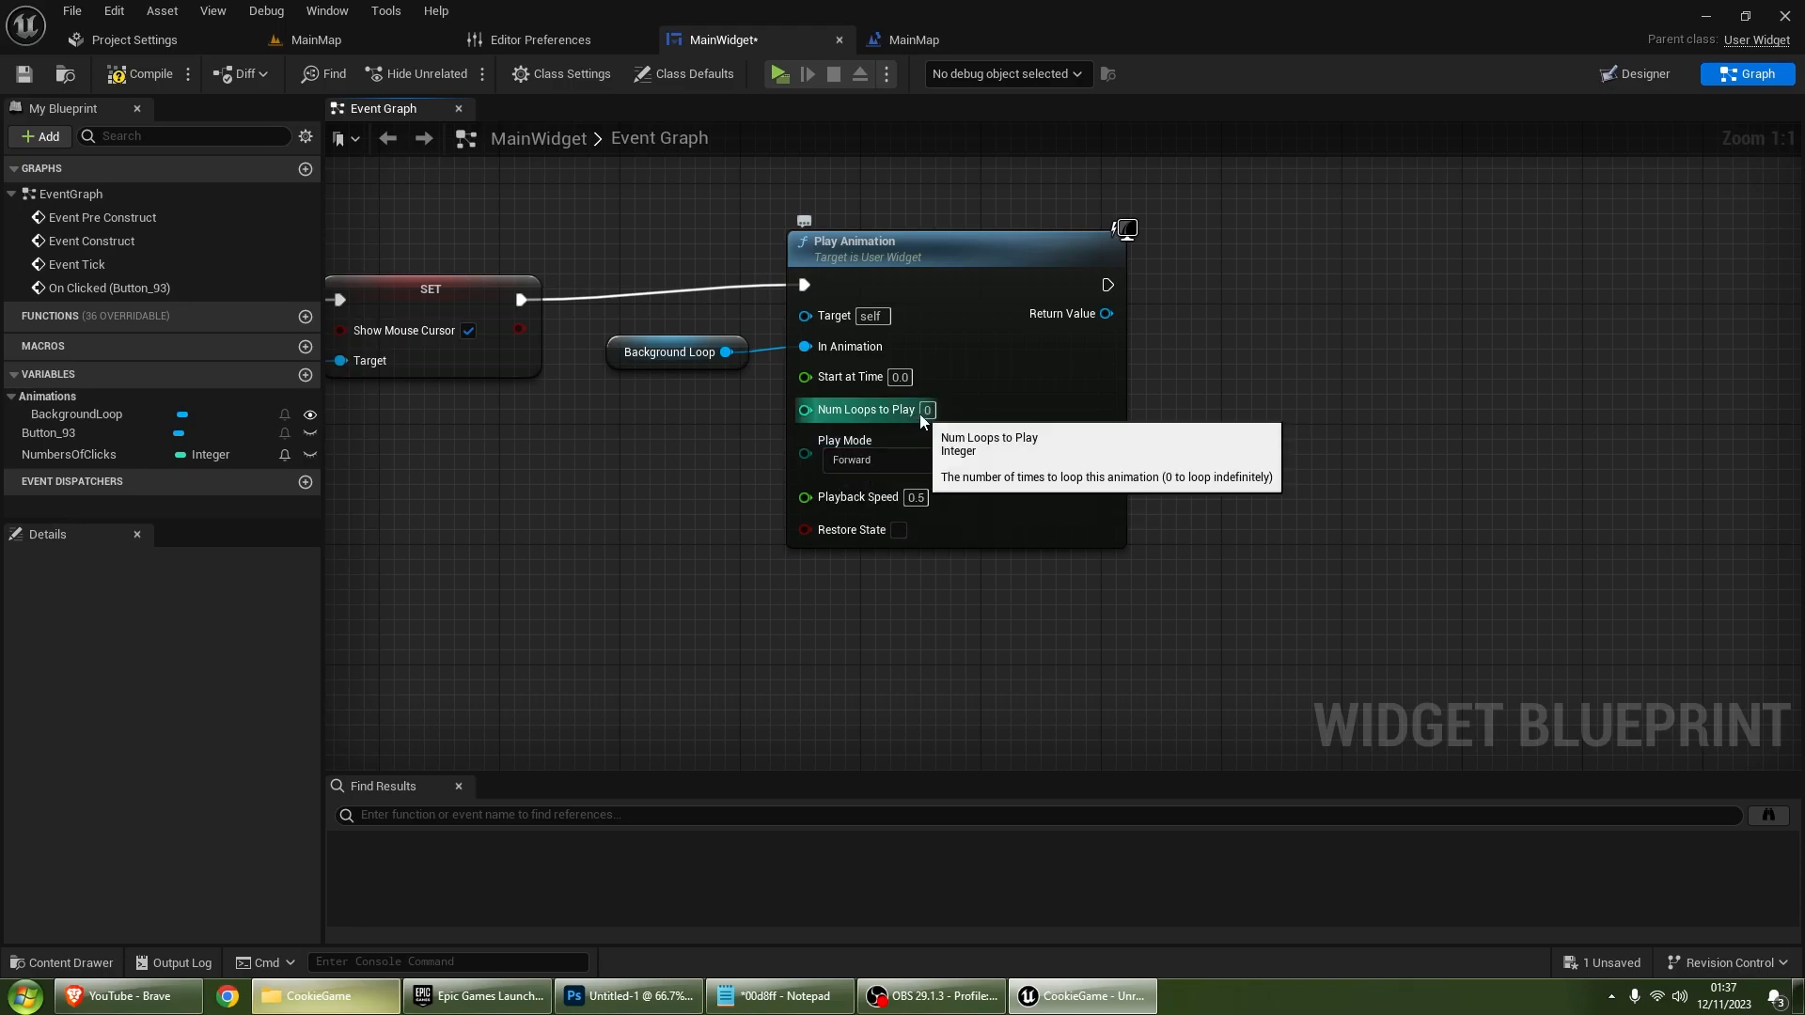
# Step: Run the game from MainMap, test the click counter and rotating background by clicking the cookie repeatedly, and close the preview
pyautogui.click(329, 45)
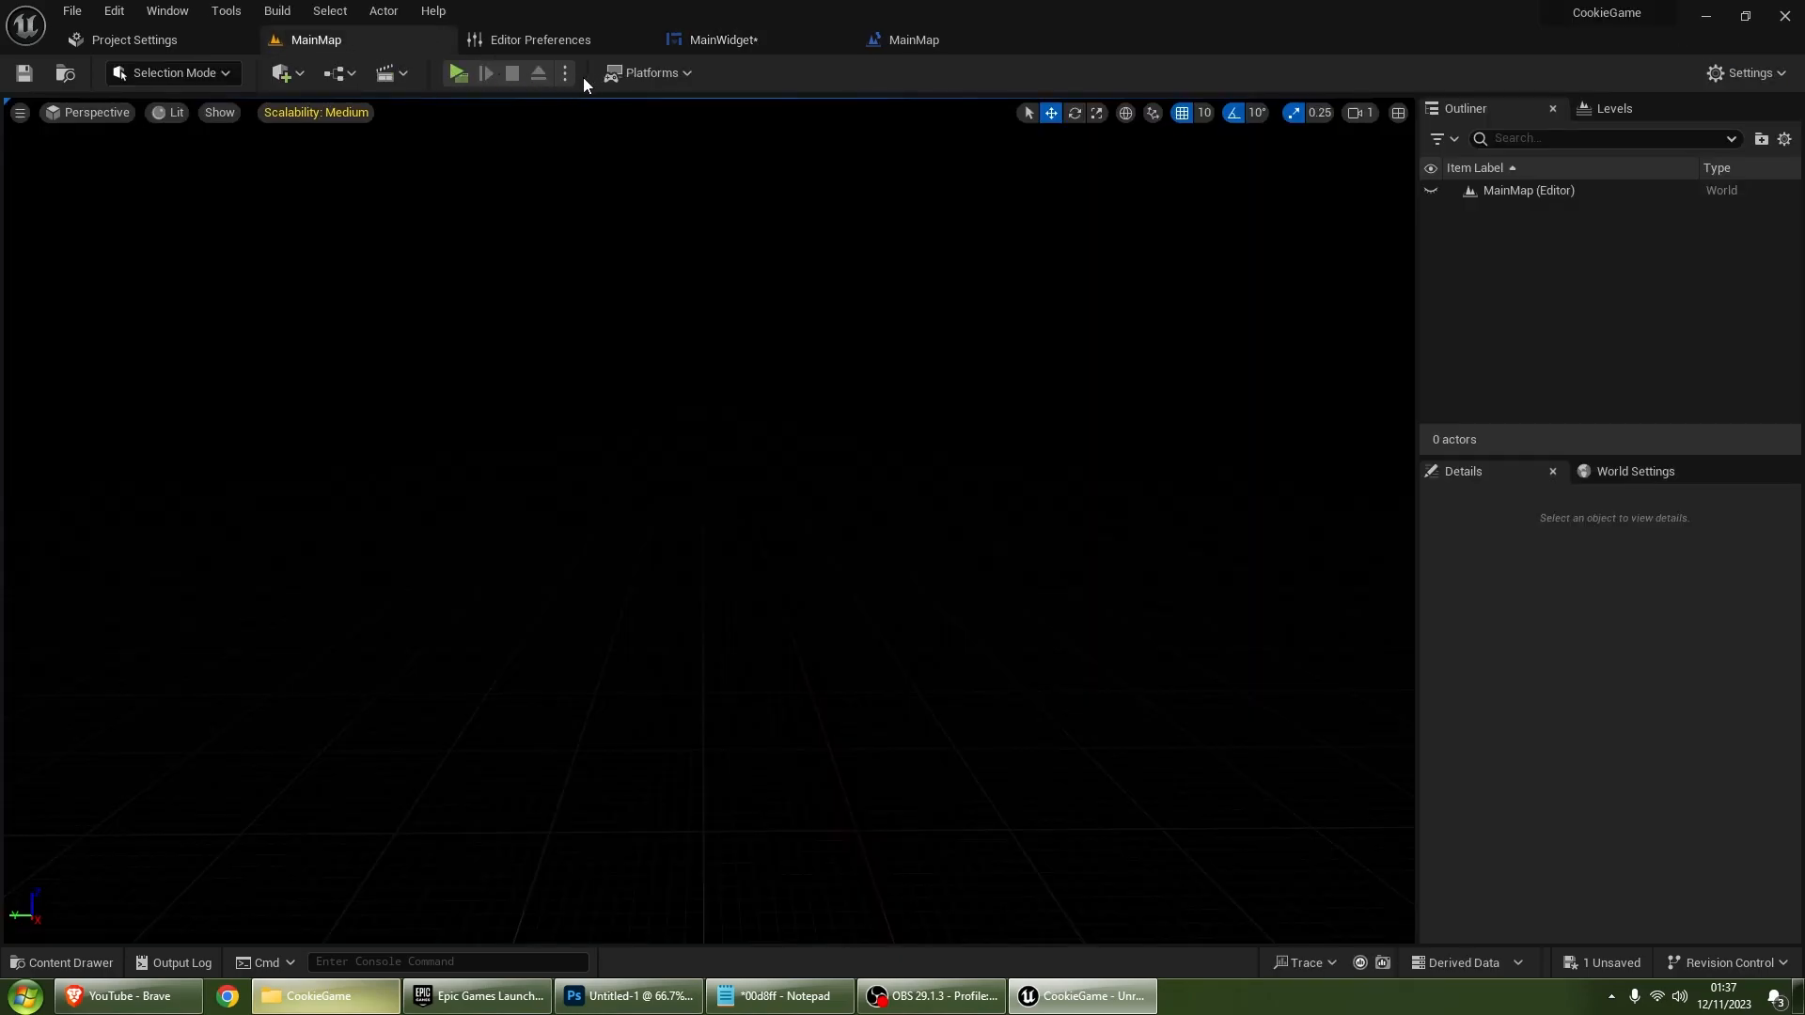
pyautogui.click(459, 72)
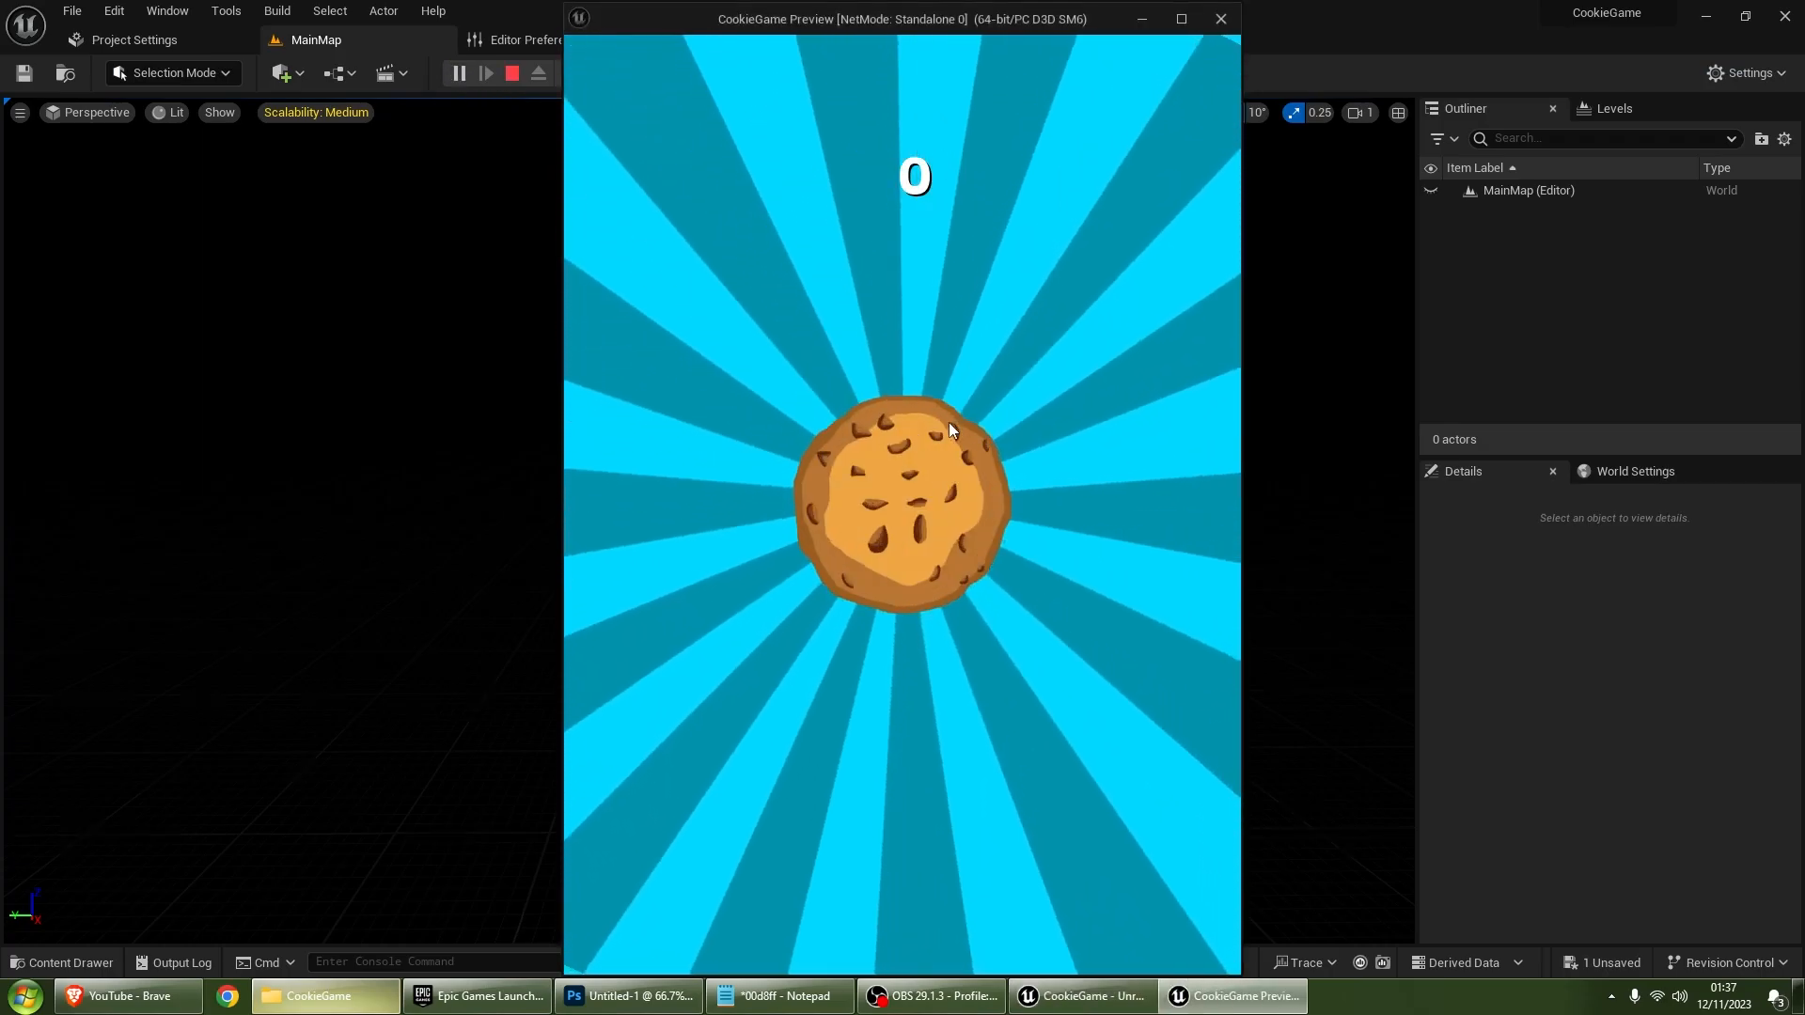
pyautogui.click(912, 481)
pyautogui.click(912, 483)
pyautogui.click(912, 483)
pyautogui.click(913, 484)
pyautogui.click(916, 485)
pyautogui.click(921, 487)
pyautogui.click(929, 489)
pyautogui.click(929, 489)
pyautogui.click(929, 488)
pyautogui.click(930, 495)
pyautogui.click(931, 495)
pyautogui.click(931, 495)
pyautogui.click(931, 496)
pyautogui.click(930, 495)
pyautogui.click(930, 495)
pyautogui.click(934, 495)
pyautogui.click(935, 496)
pyautogui.click(935, 497)
pyautogui.click(935, 496)
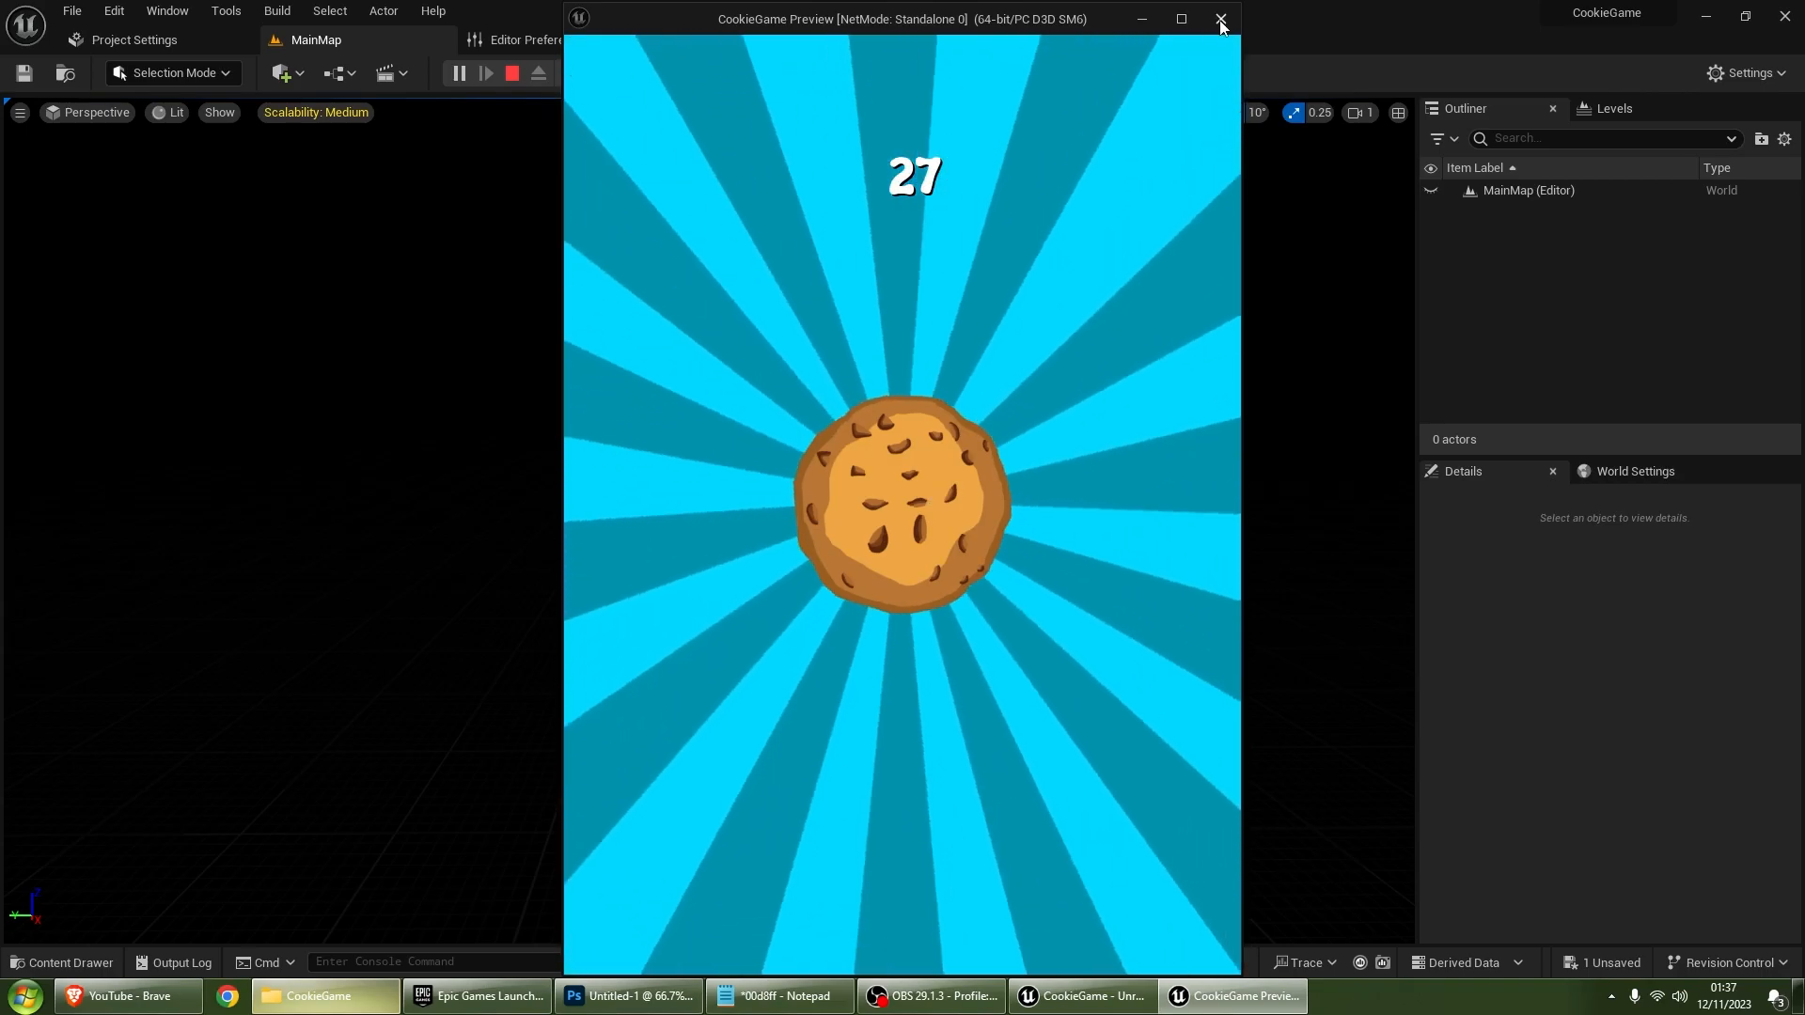
pyautogui.click(1221, 19)
# Step: Revisit the Play Animation node's playback speed in MainWidget and test the game again by clicking the cookie several times
pyautogui.click(939, 43)
pyautogui.click(738, 39)
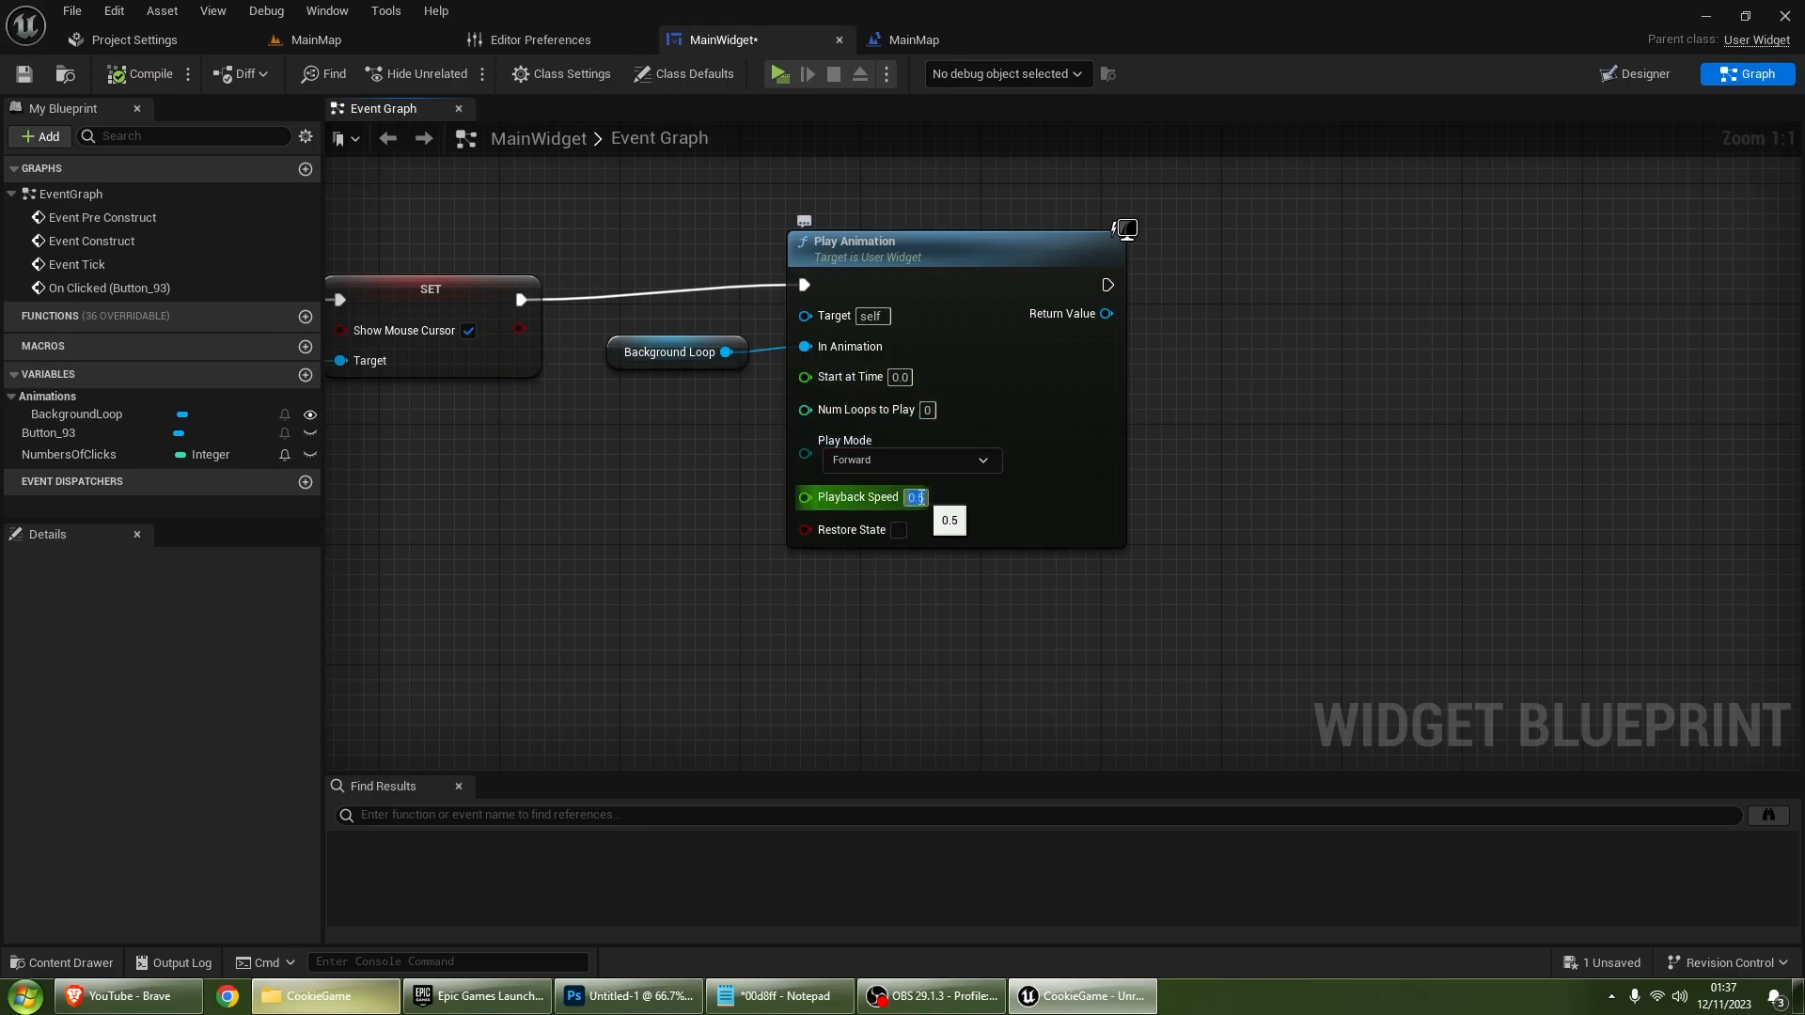
pyautogui.click(349, 39)
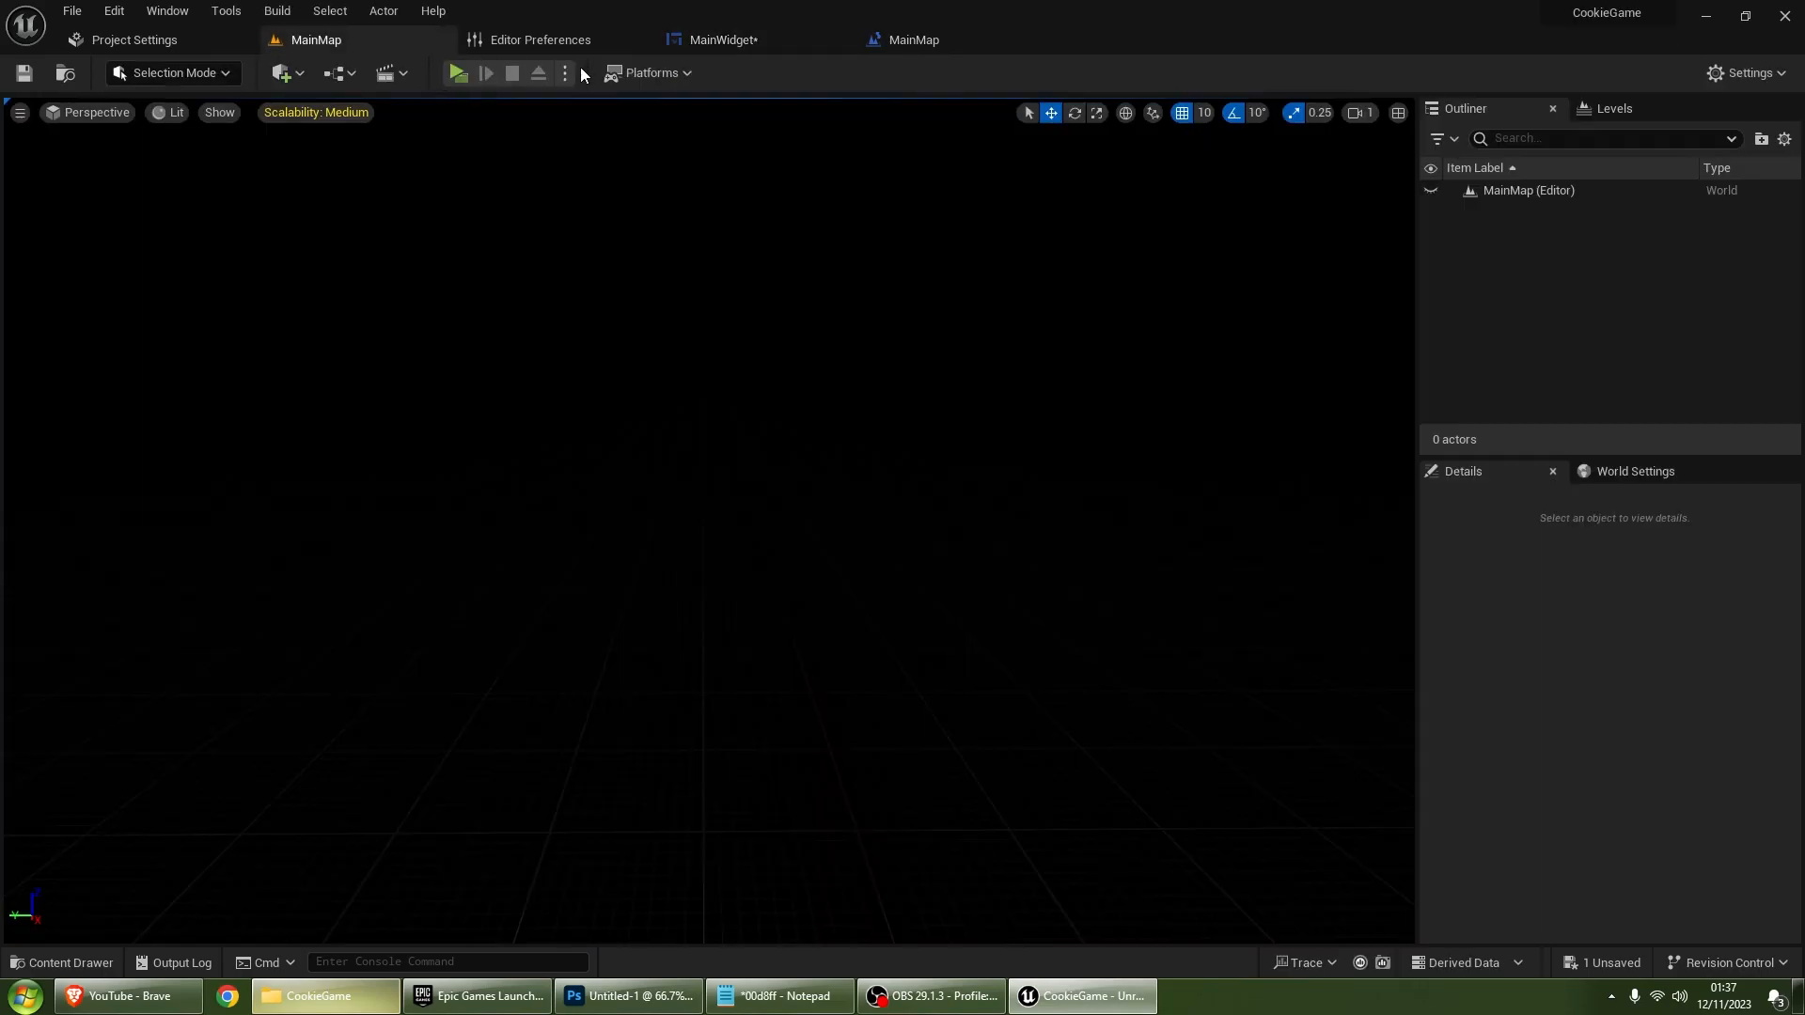
pyautogui.click(457, 74)
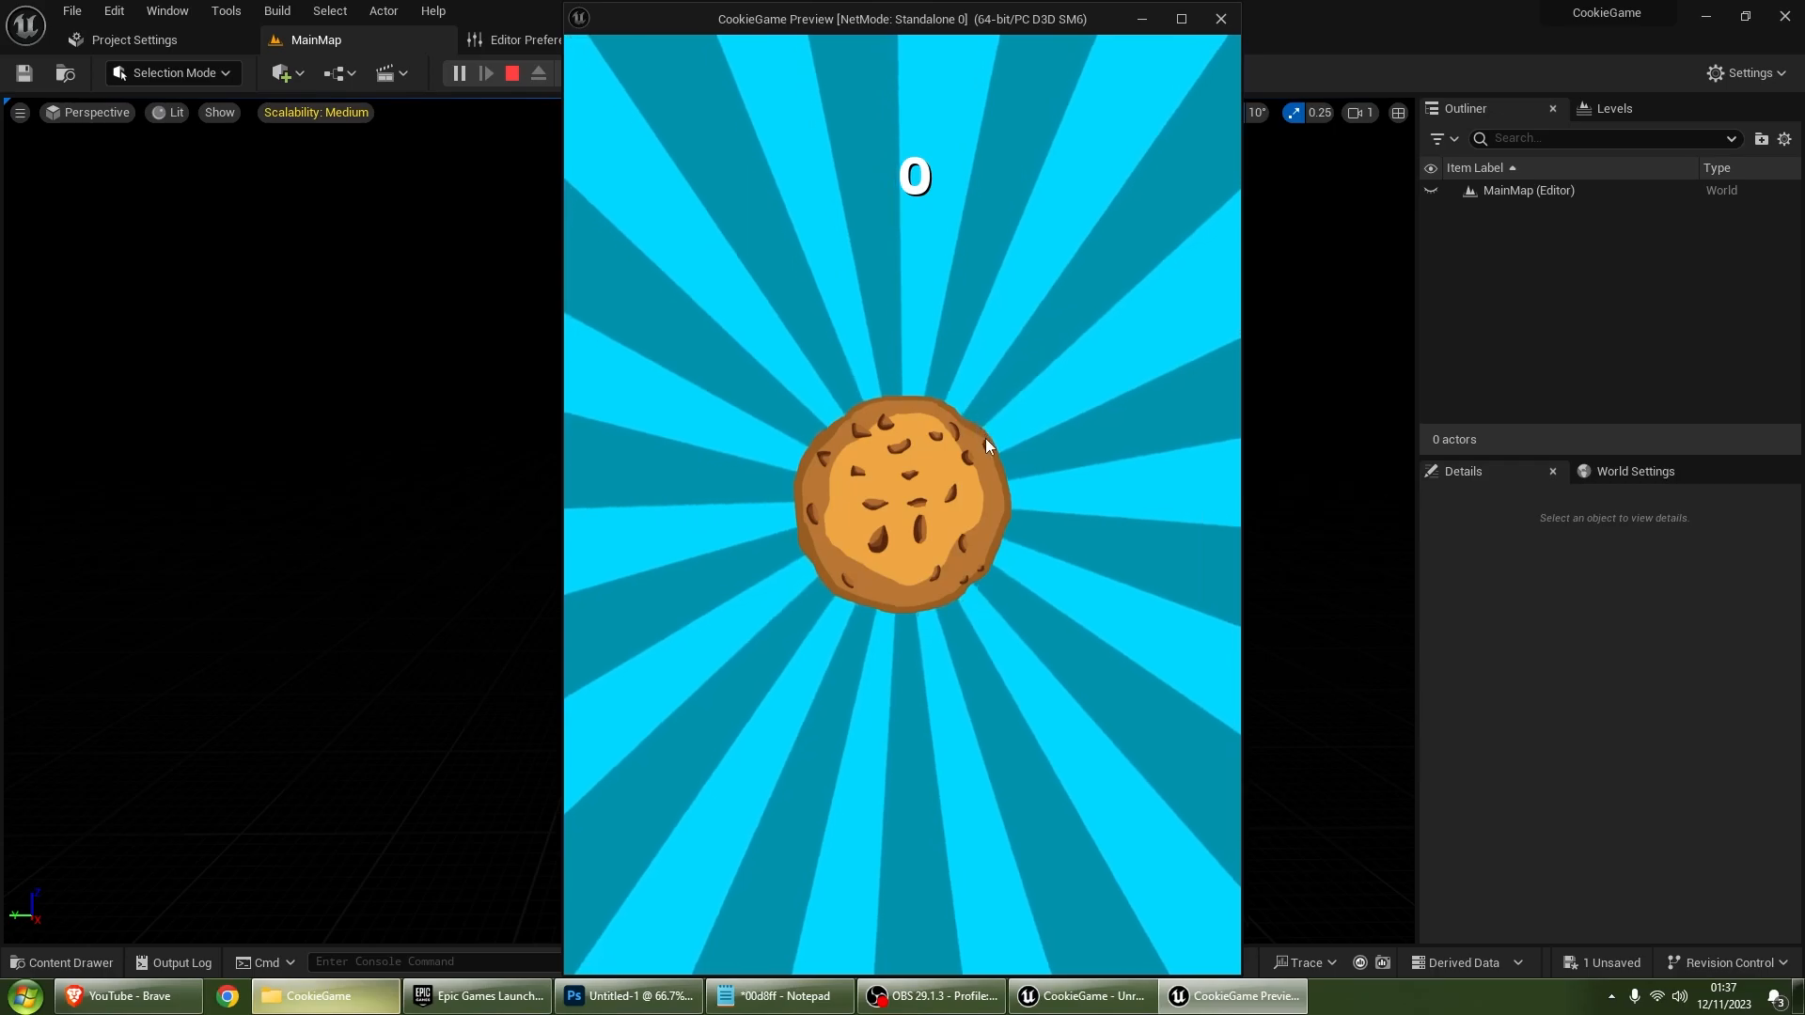
pyautogui.click(955, 485)
pyautogui.click(956, 485)
pyautogui.click(956, 485)
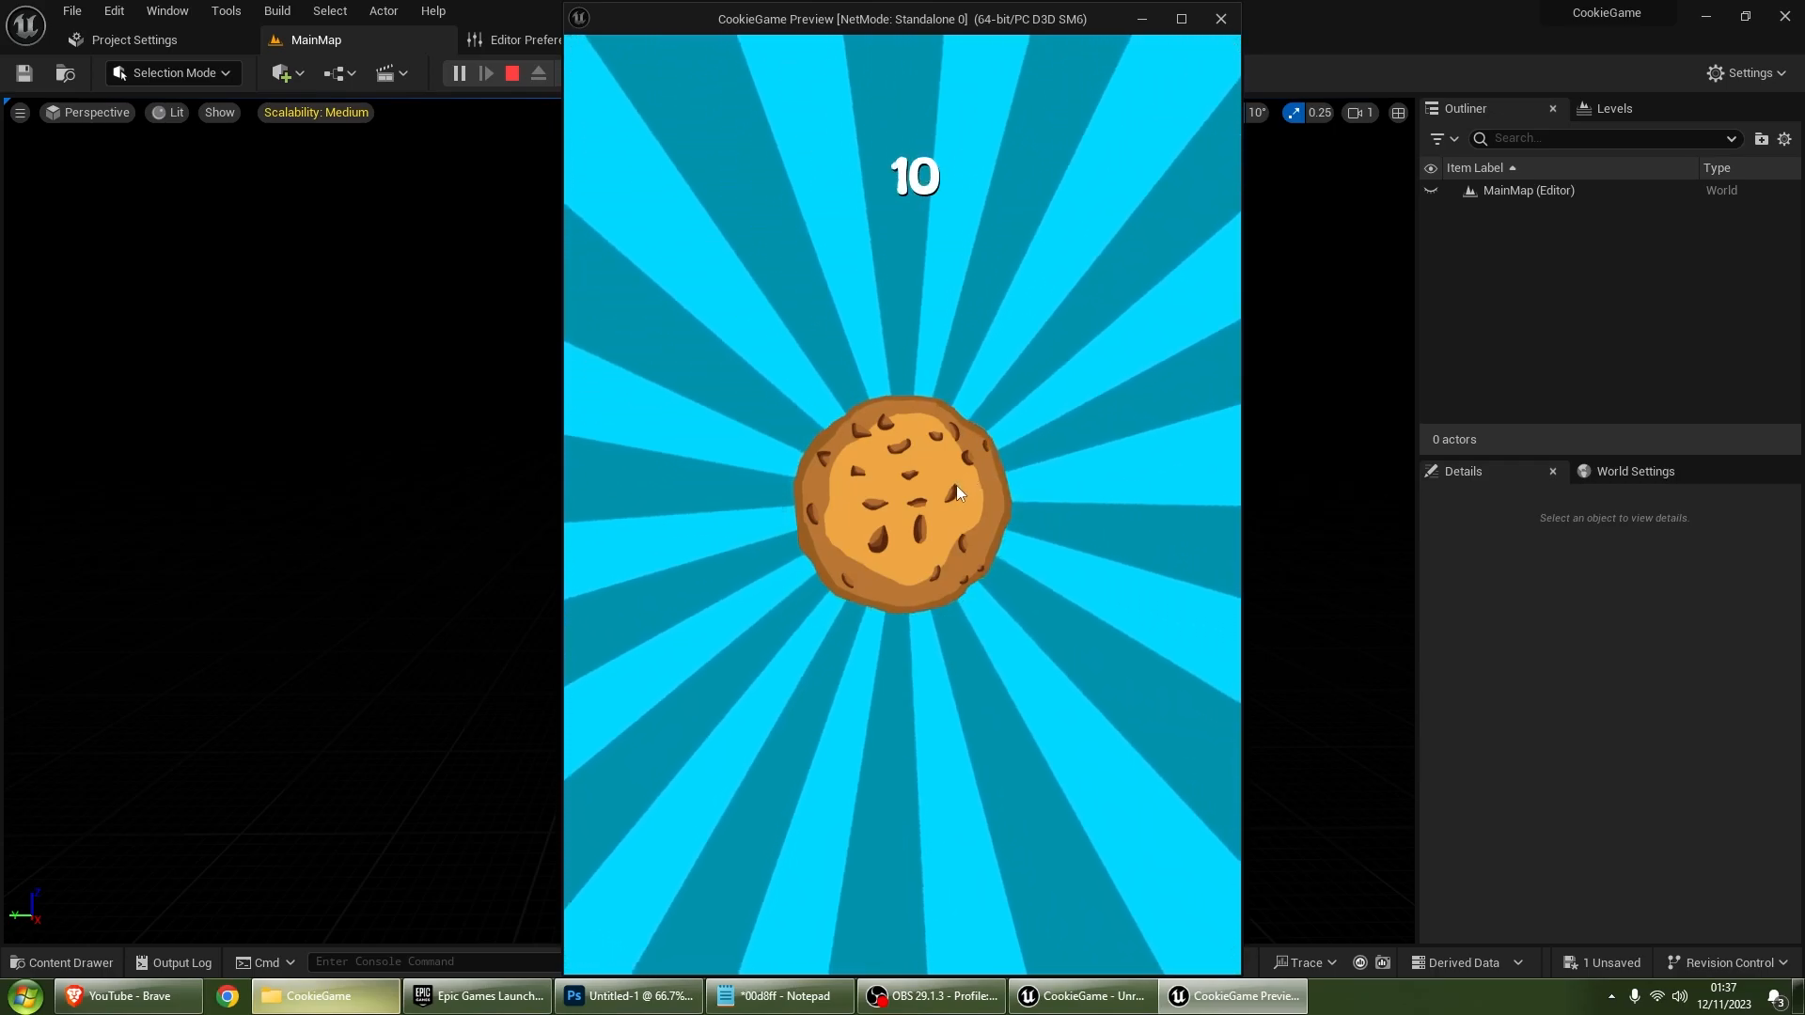
pyautogui.click(956, 485)
pyautogui.click(956, 485)
pyautogui.click(959, 489)
pyautogui.click(961, 493)
pyautogui.click(961, 494)
pyautogui.click(1220, 21)
# Step: Return to the MainWidget designer and create a new widget animation named CookieClick
pyautogui.click(957, 30)
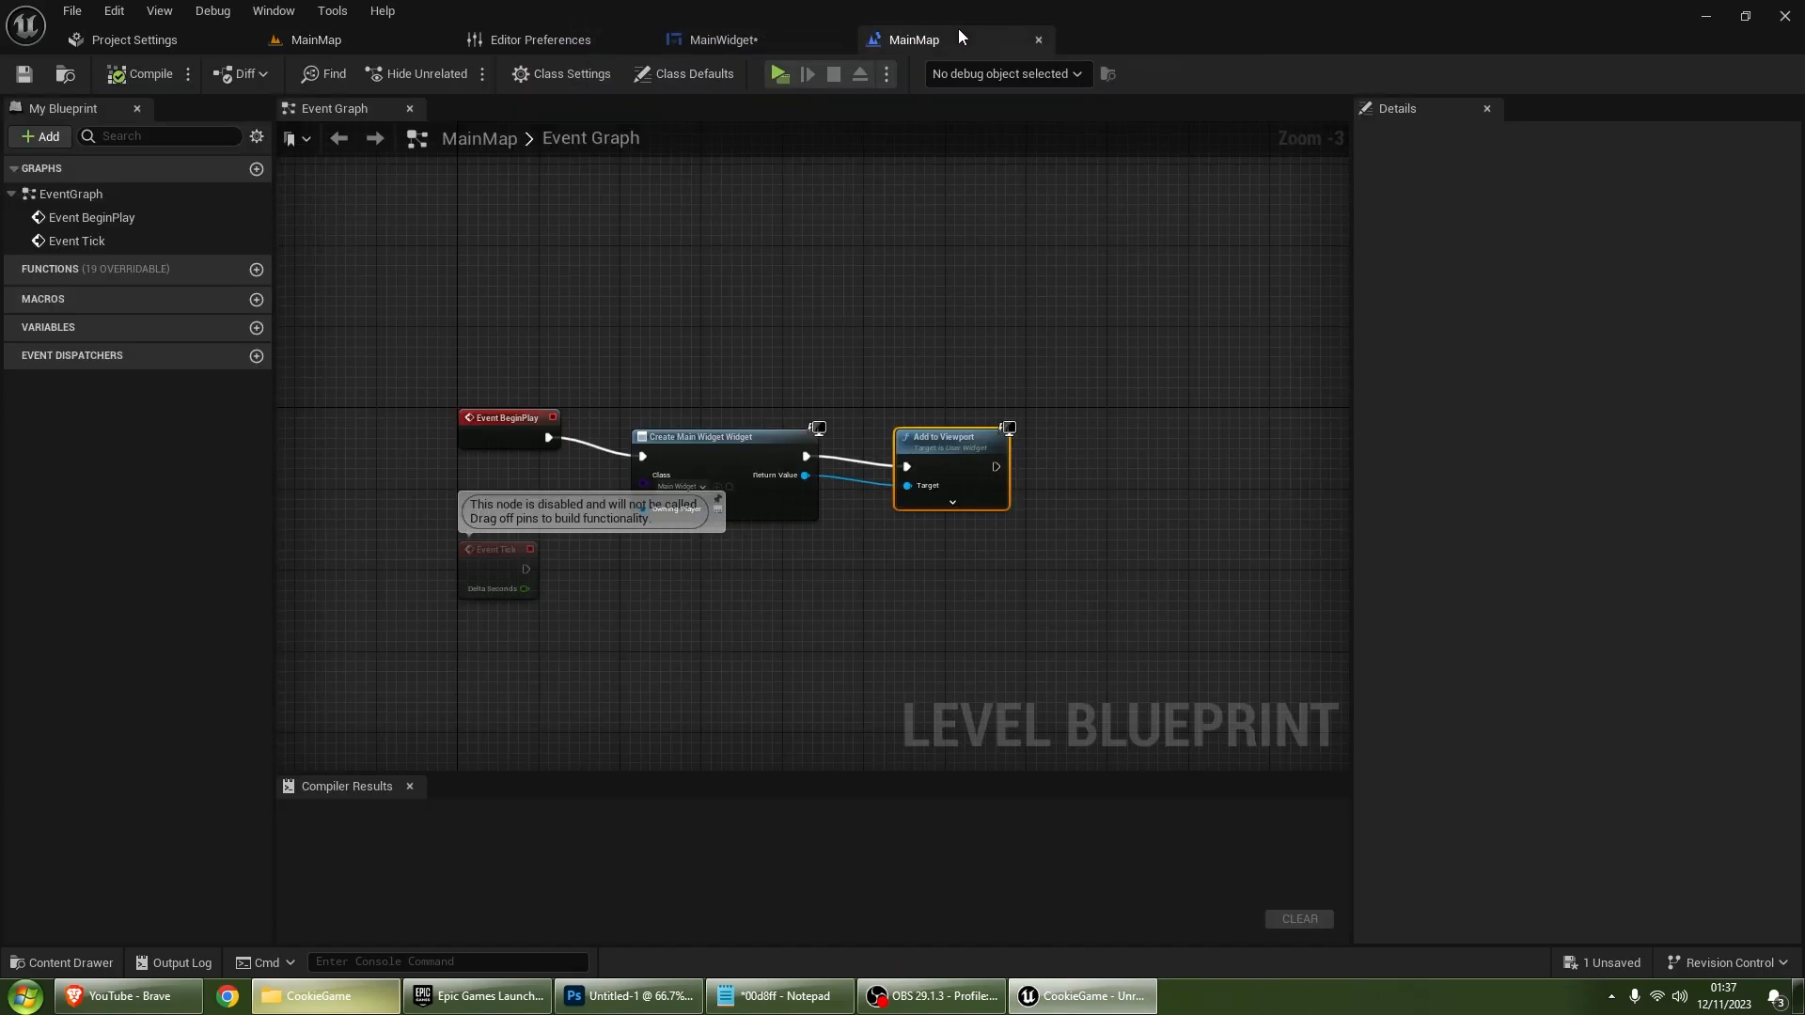
pyautogui.click(763, 42)
pyautogui.click(1640, 75)
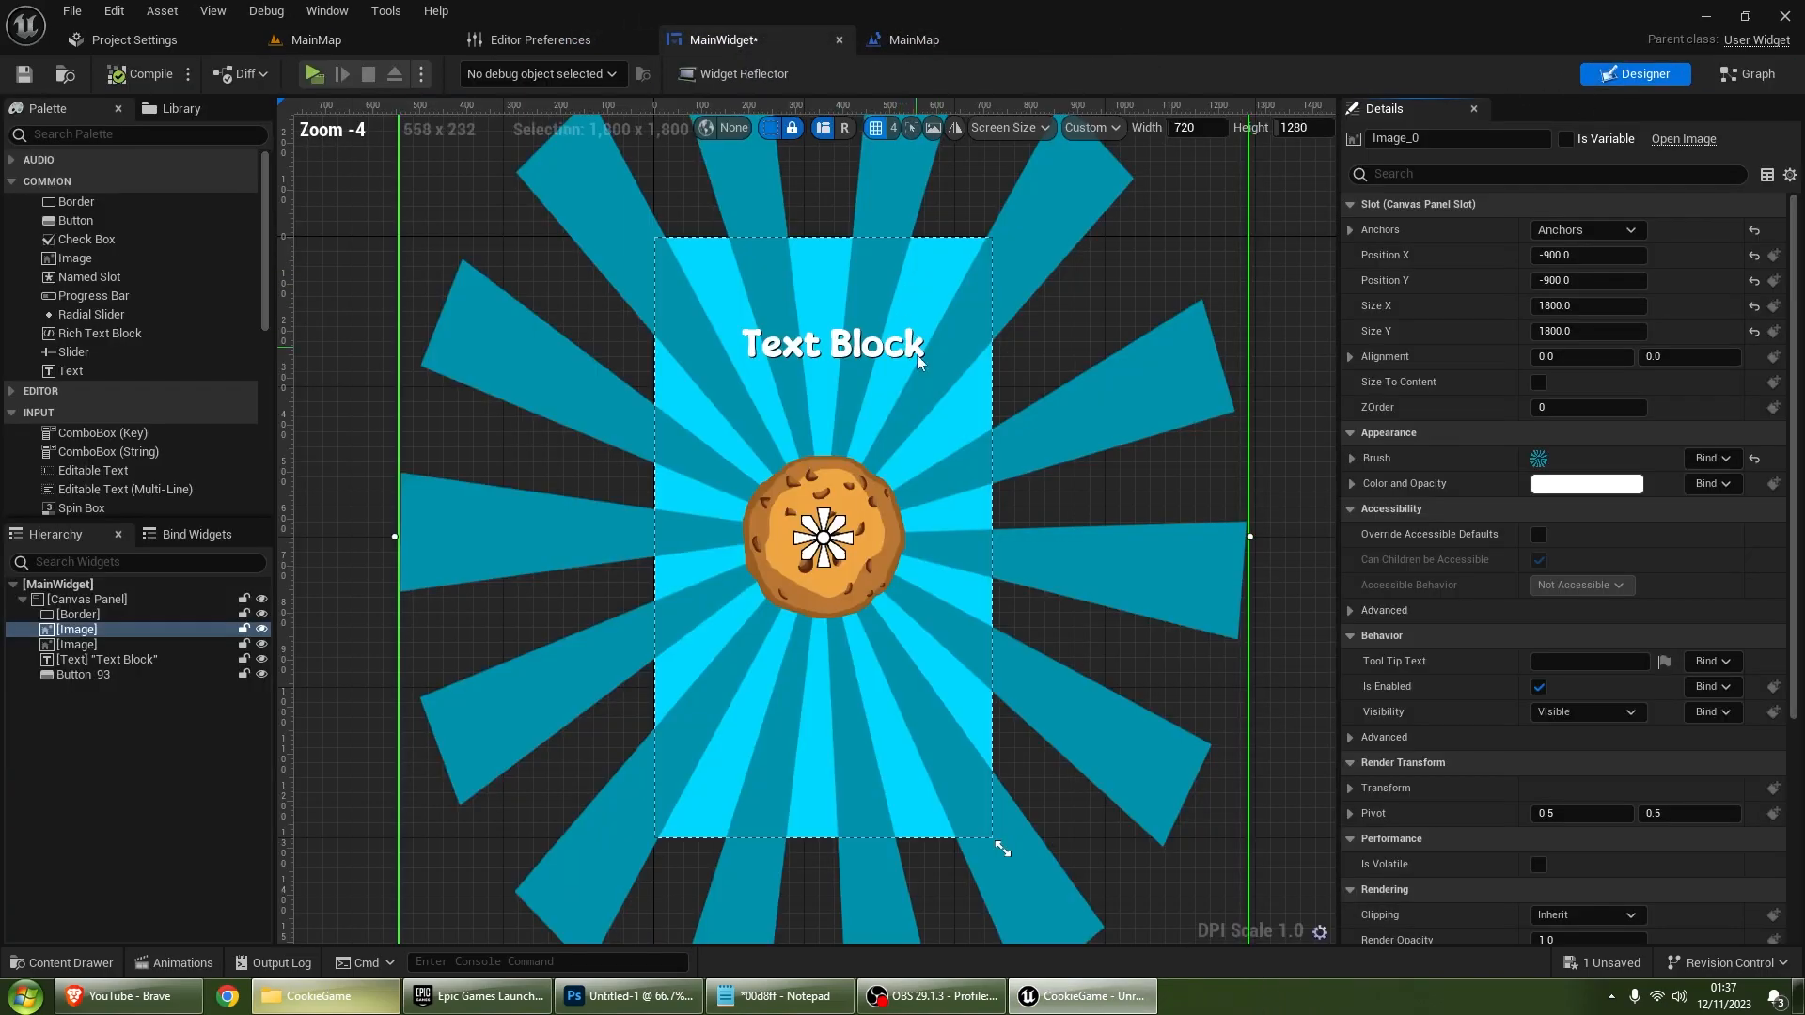
pyautogui.scroll(4, 846, 511)
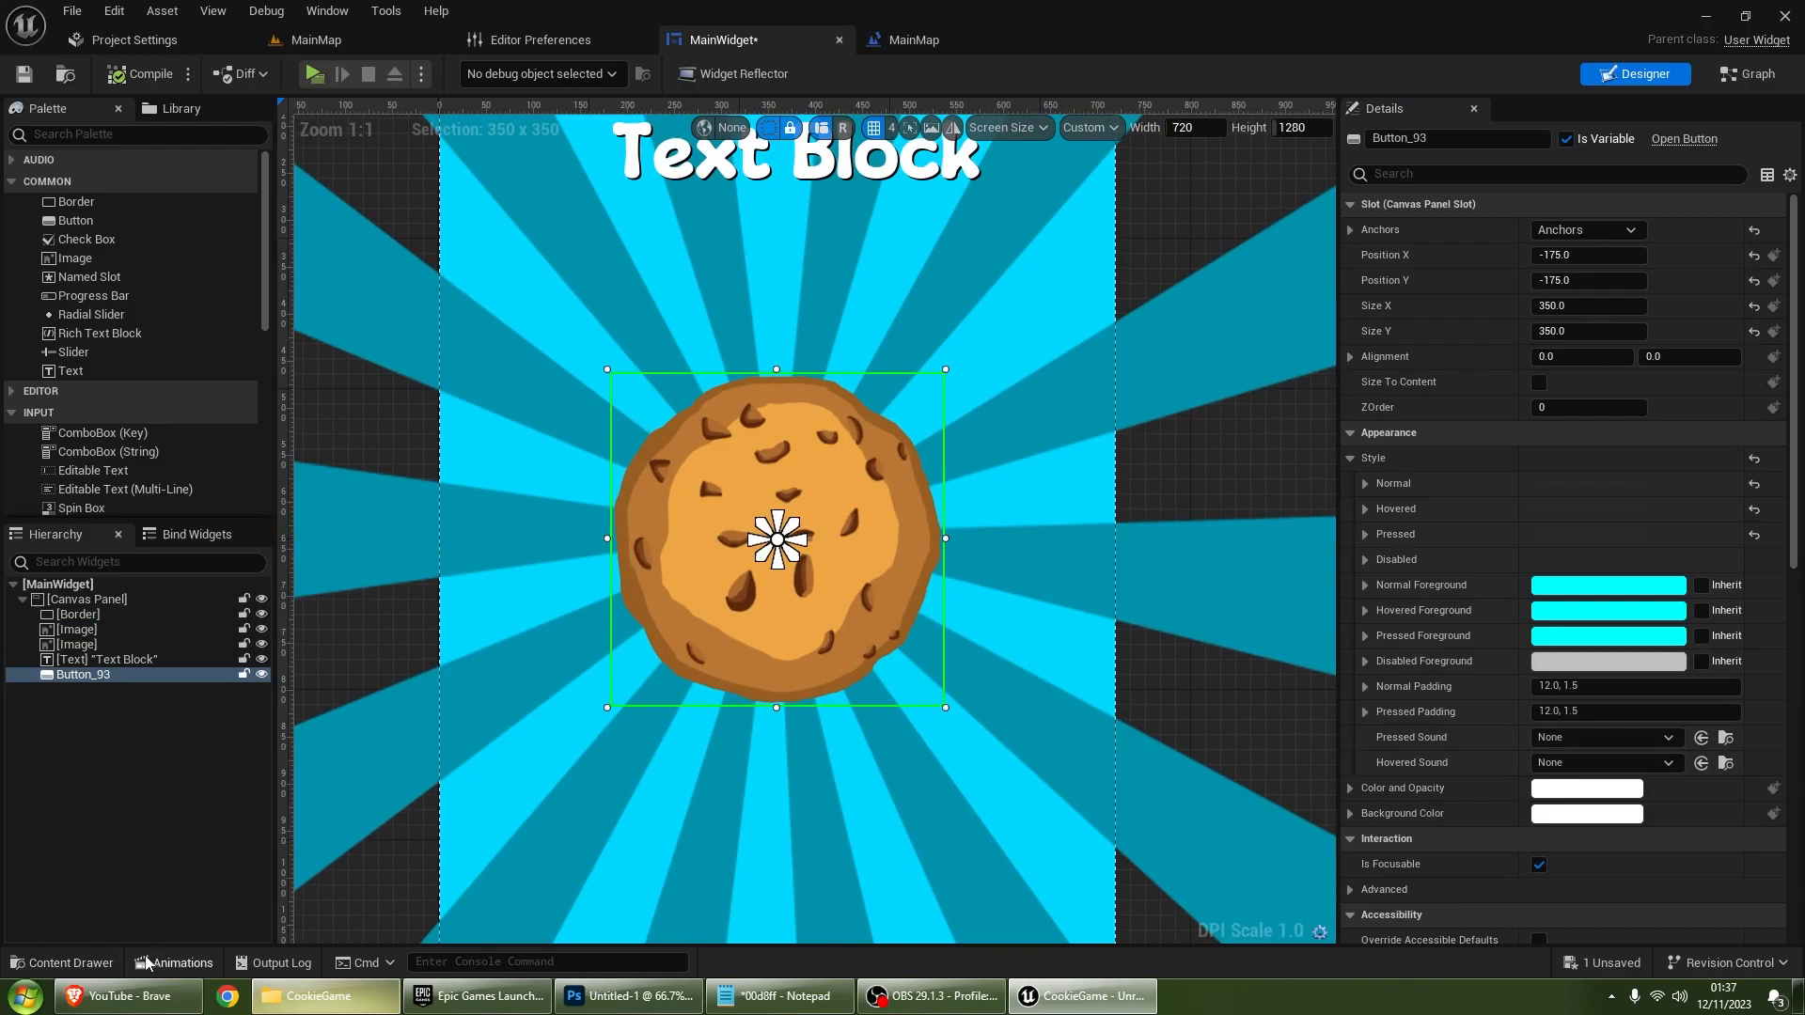
pyautogui.click(174, 962)
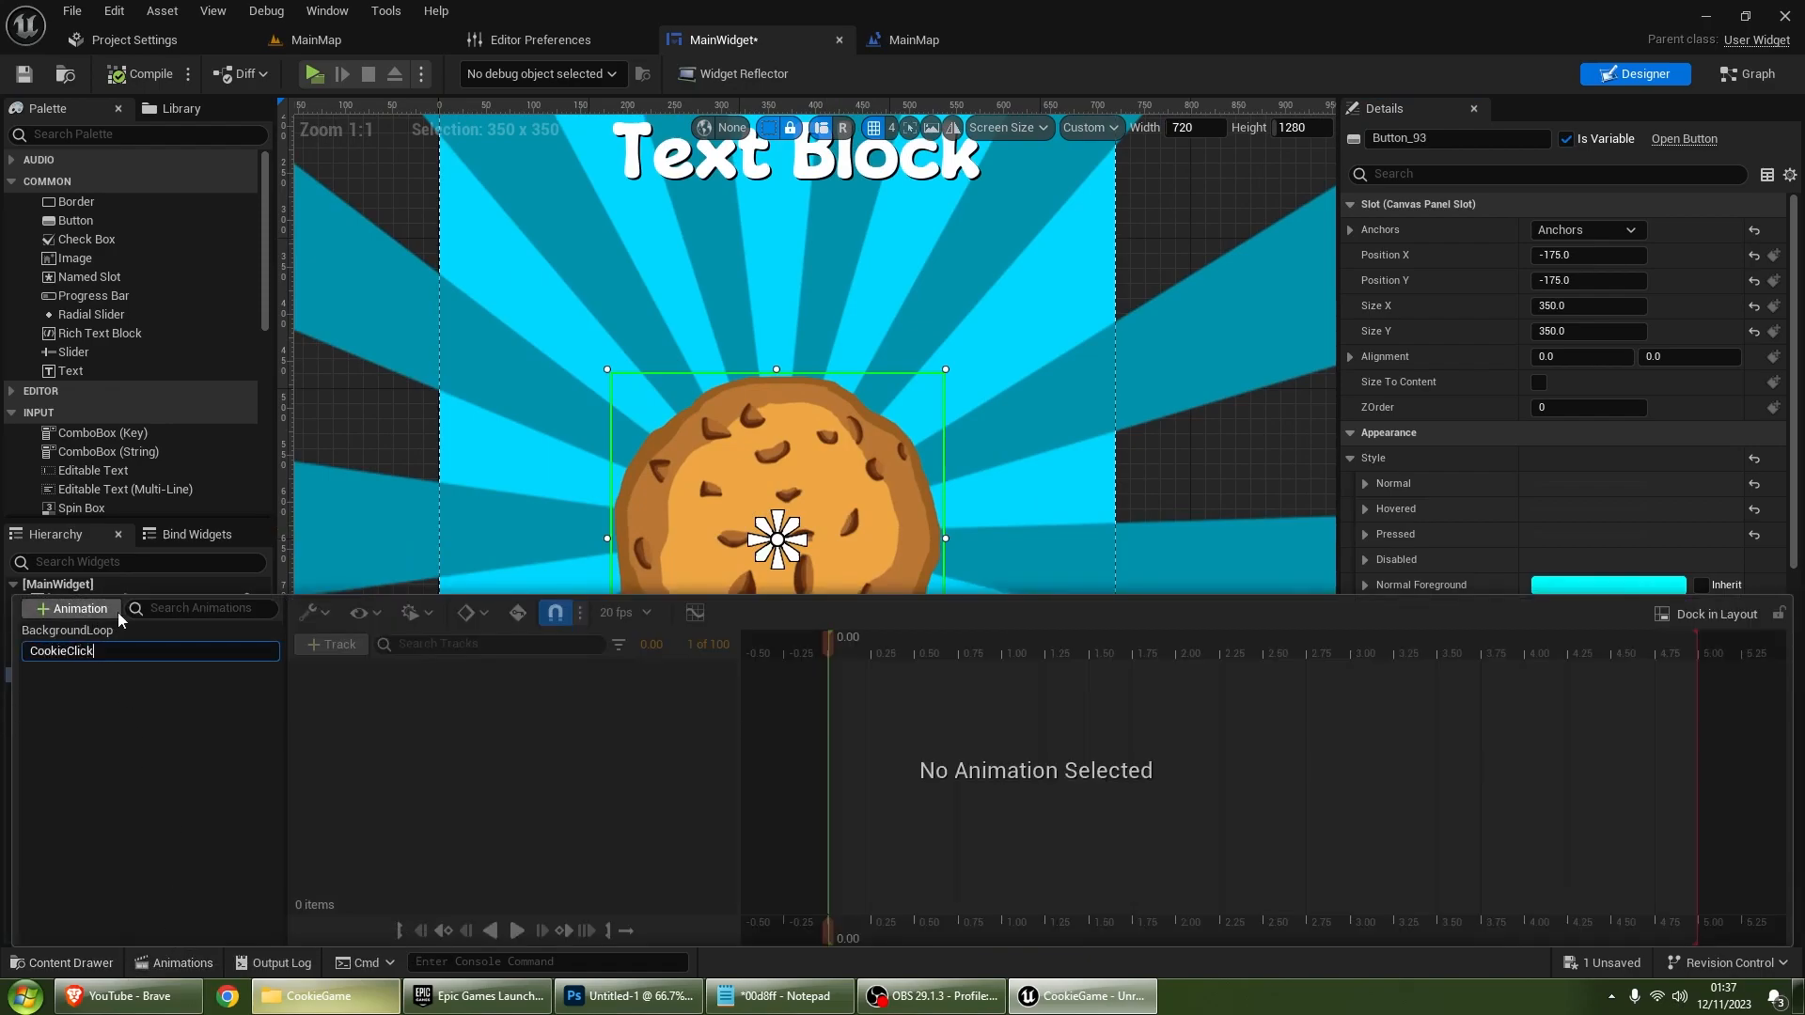
pyautogui.click(361, 645)
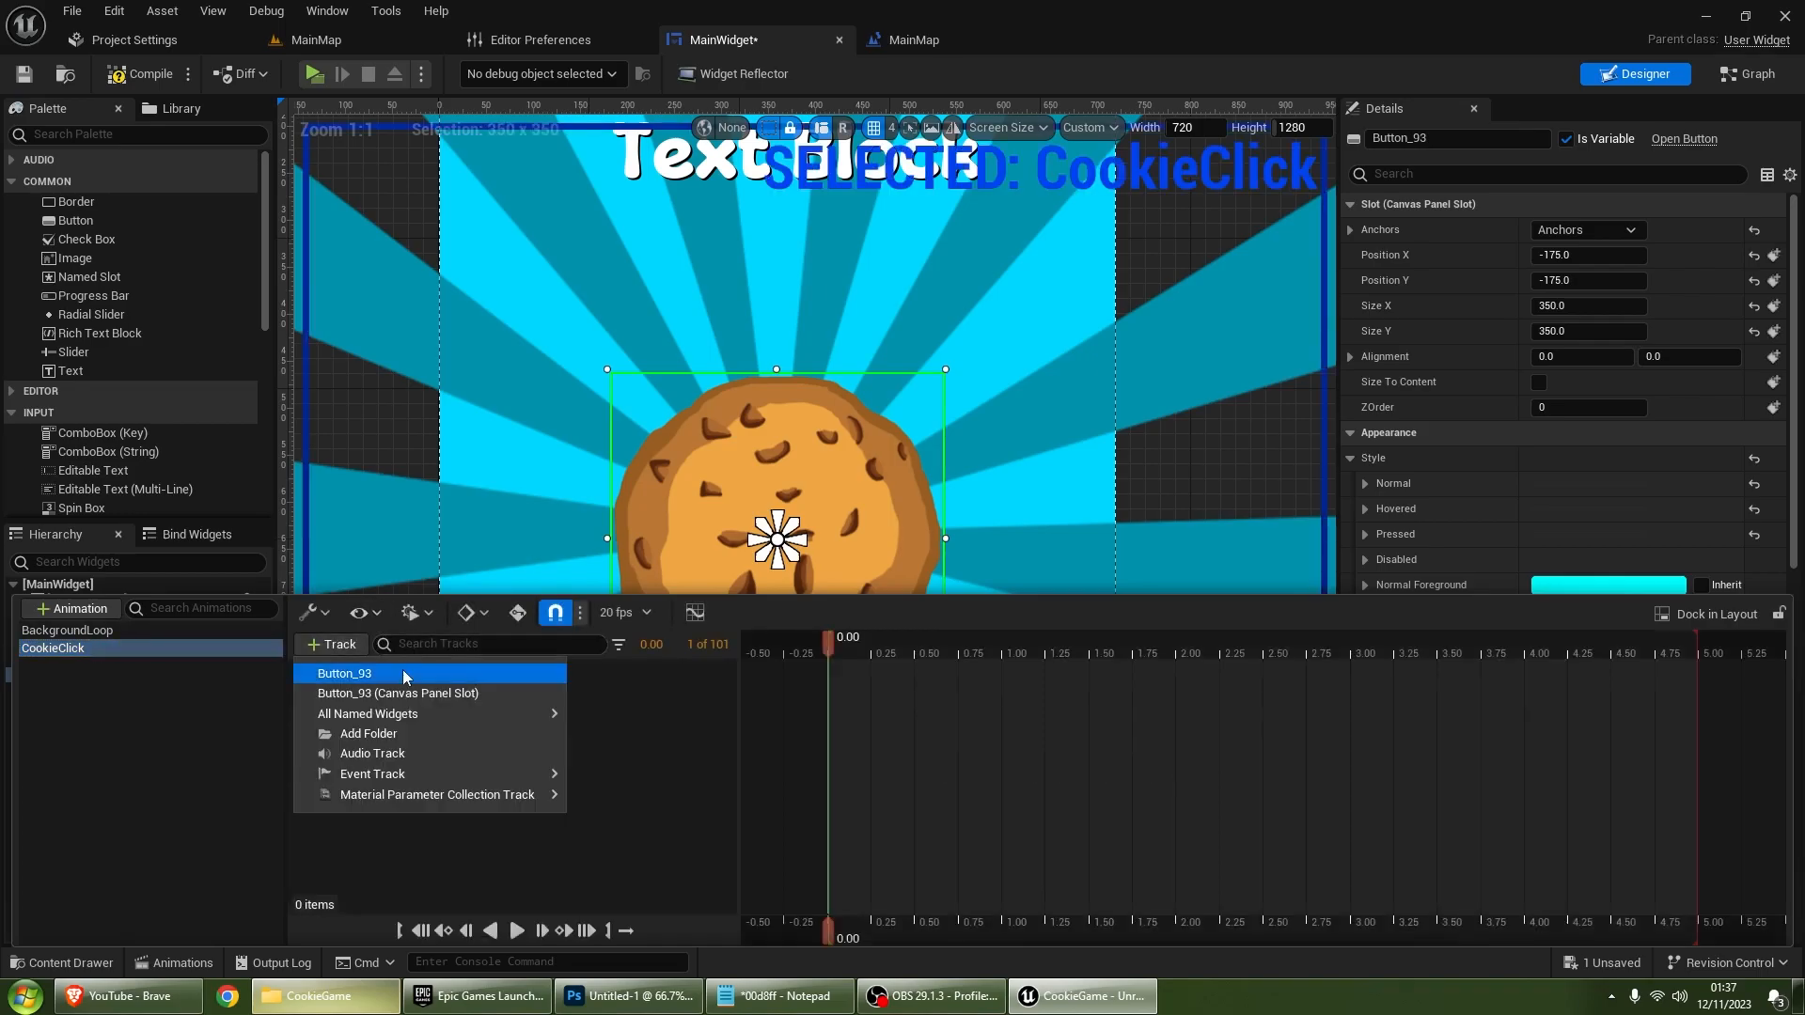
pyautogui.click(402, 673)
pyautogui.click(411, 680)
pyautogui.press('Delete')
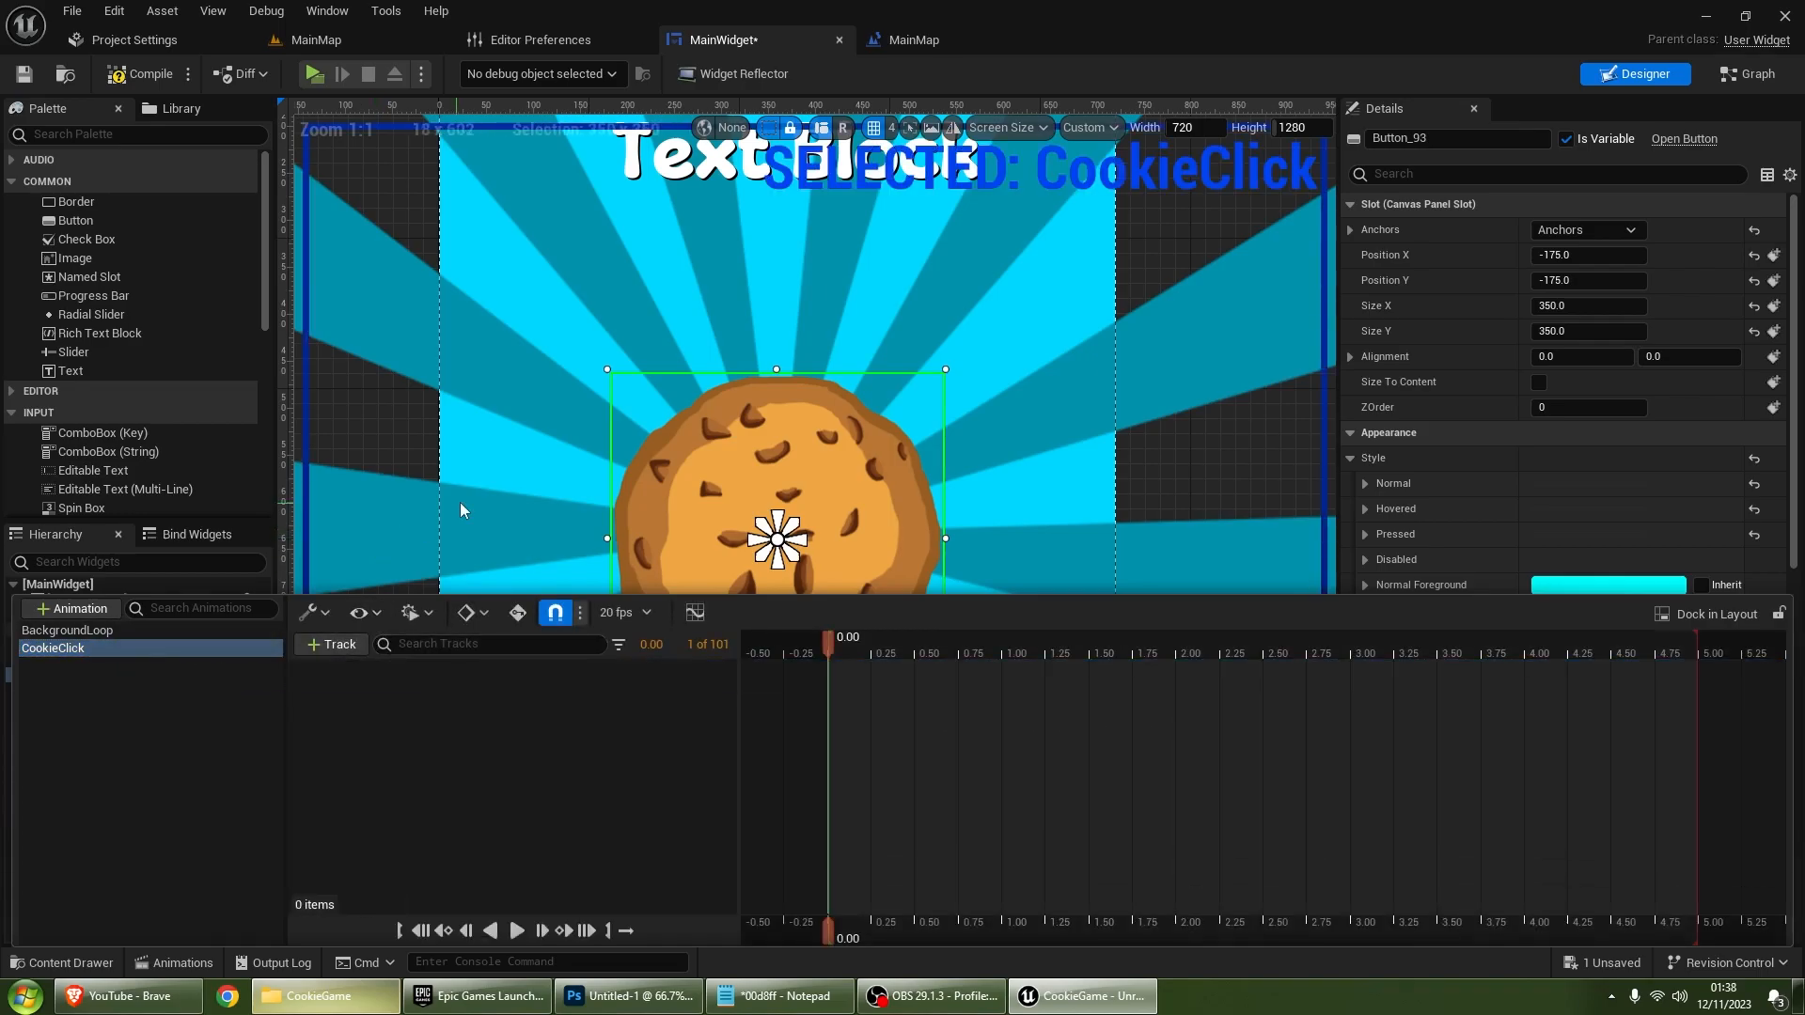
# Step: Add a track for the cookie image Image_1 to the CookieClick animation and give it a Transform track
pyautogui.moveTo(455, 511); pyautogui.dragTo(489, 471, button='right')
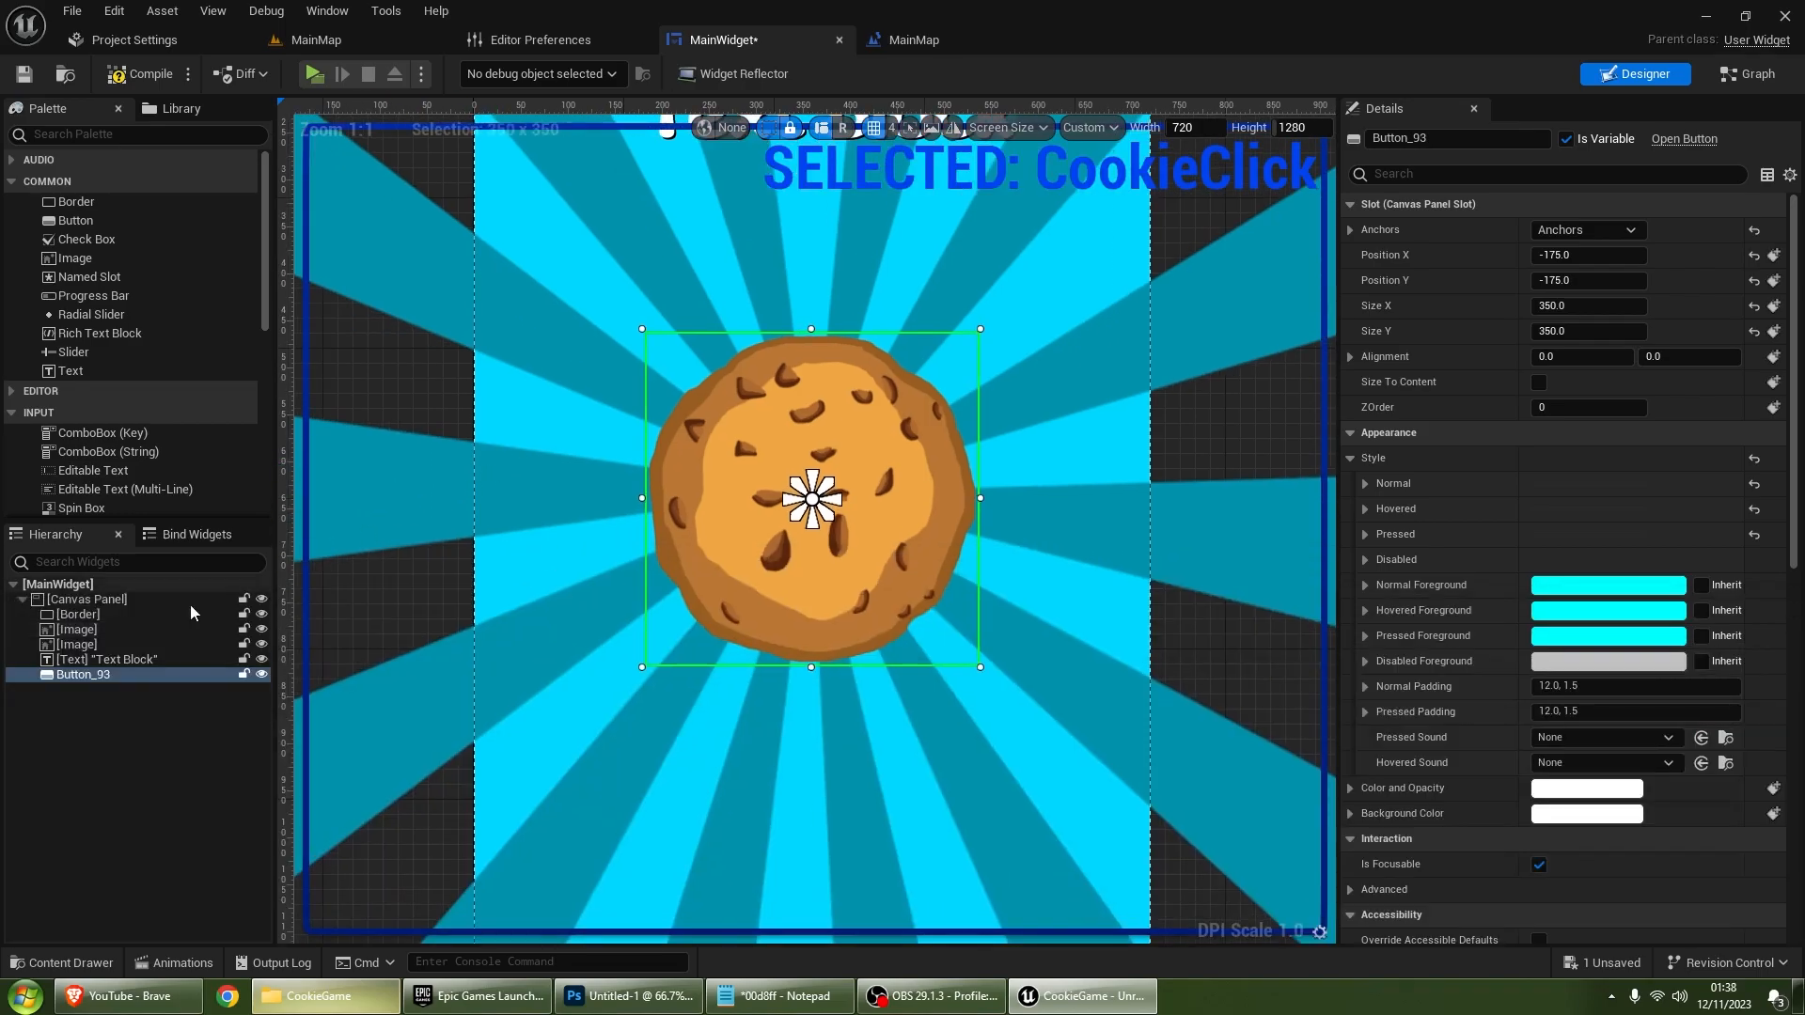
pyautogui.click(80, 645)
pyautogui.click(175, 963)
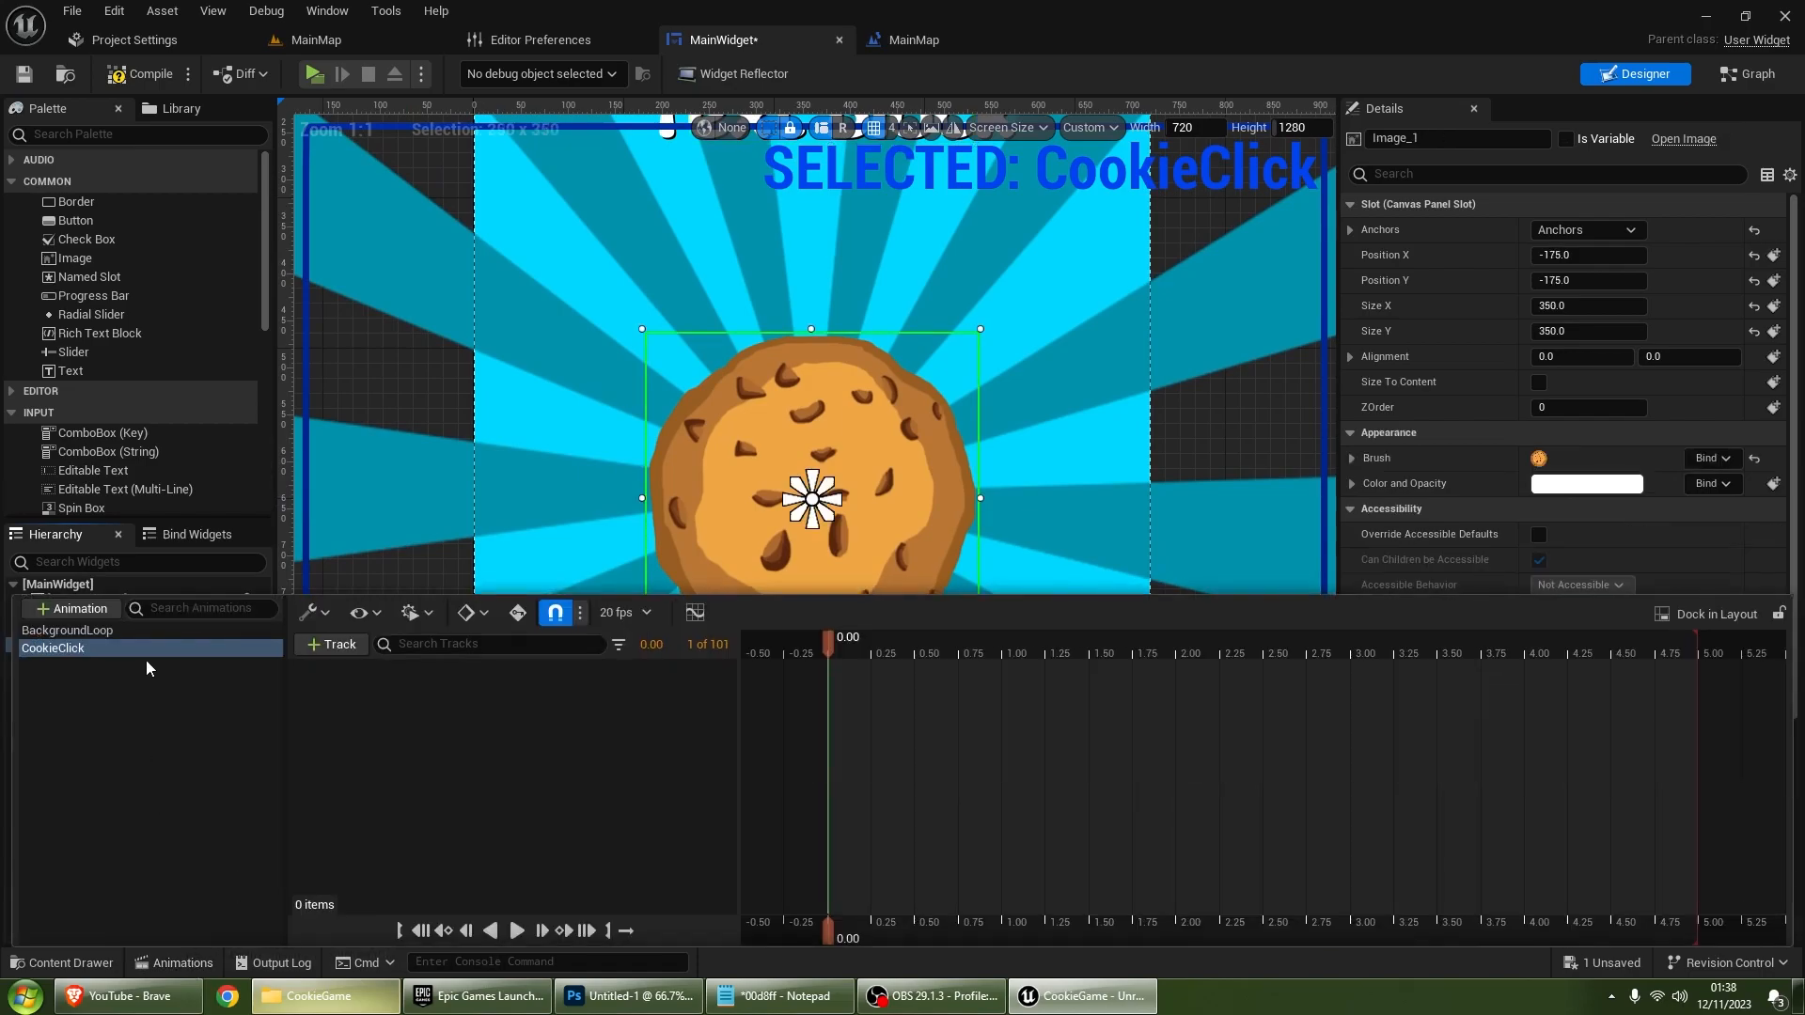
pyautogui.click(331, 644)
pyautogui.click(350, 673)
pyautogui.click(718, 671)
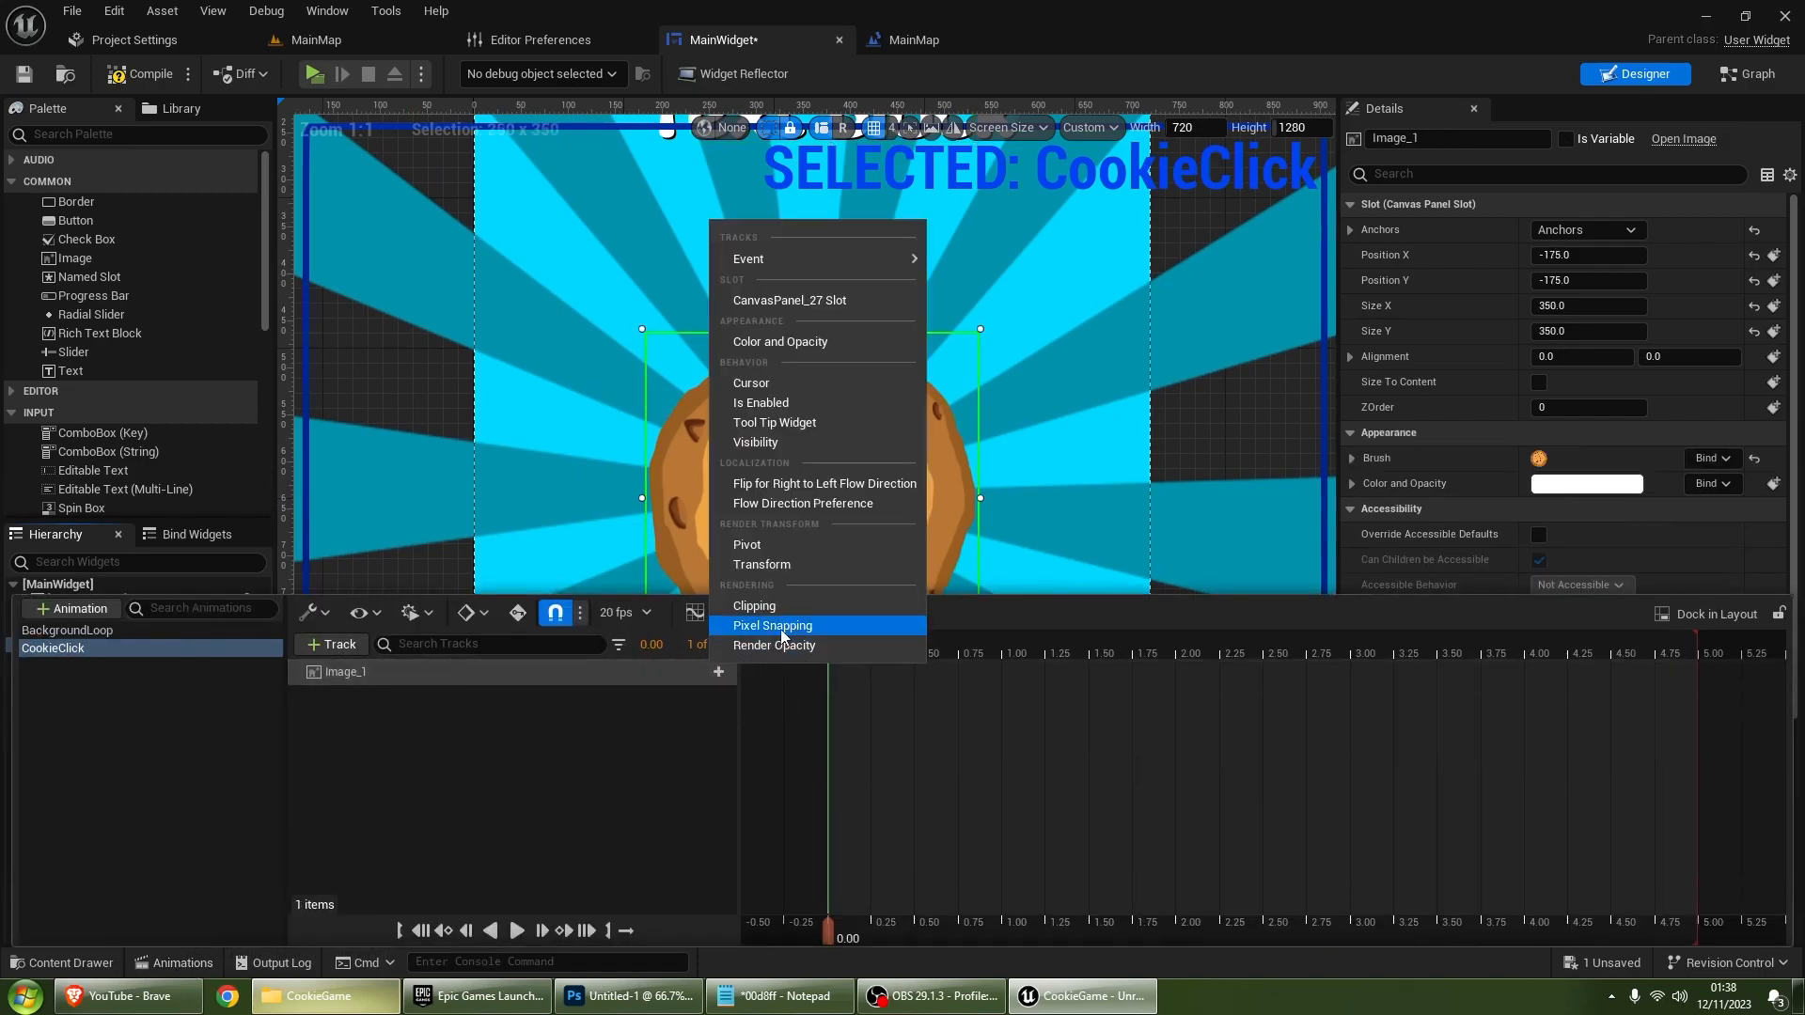
pyautogui.click(761, 564)
# Step: In the CookieClick animation, keyframe the cookie's Scale X and Y to 1.1 at 0.25 seconds
pyautogui.click(306, 696)
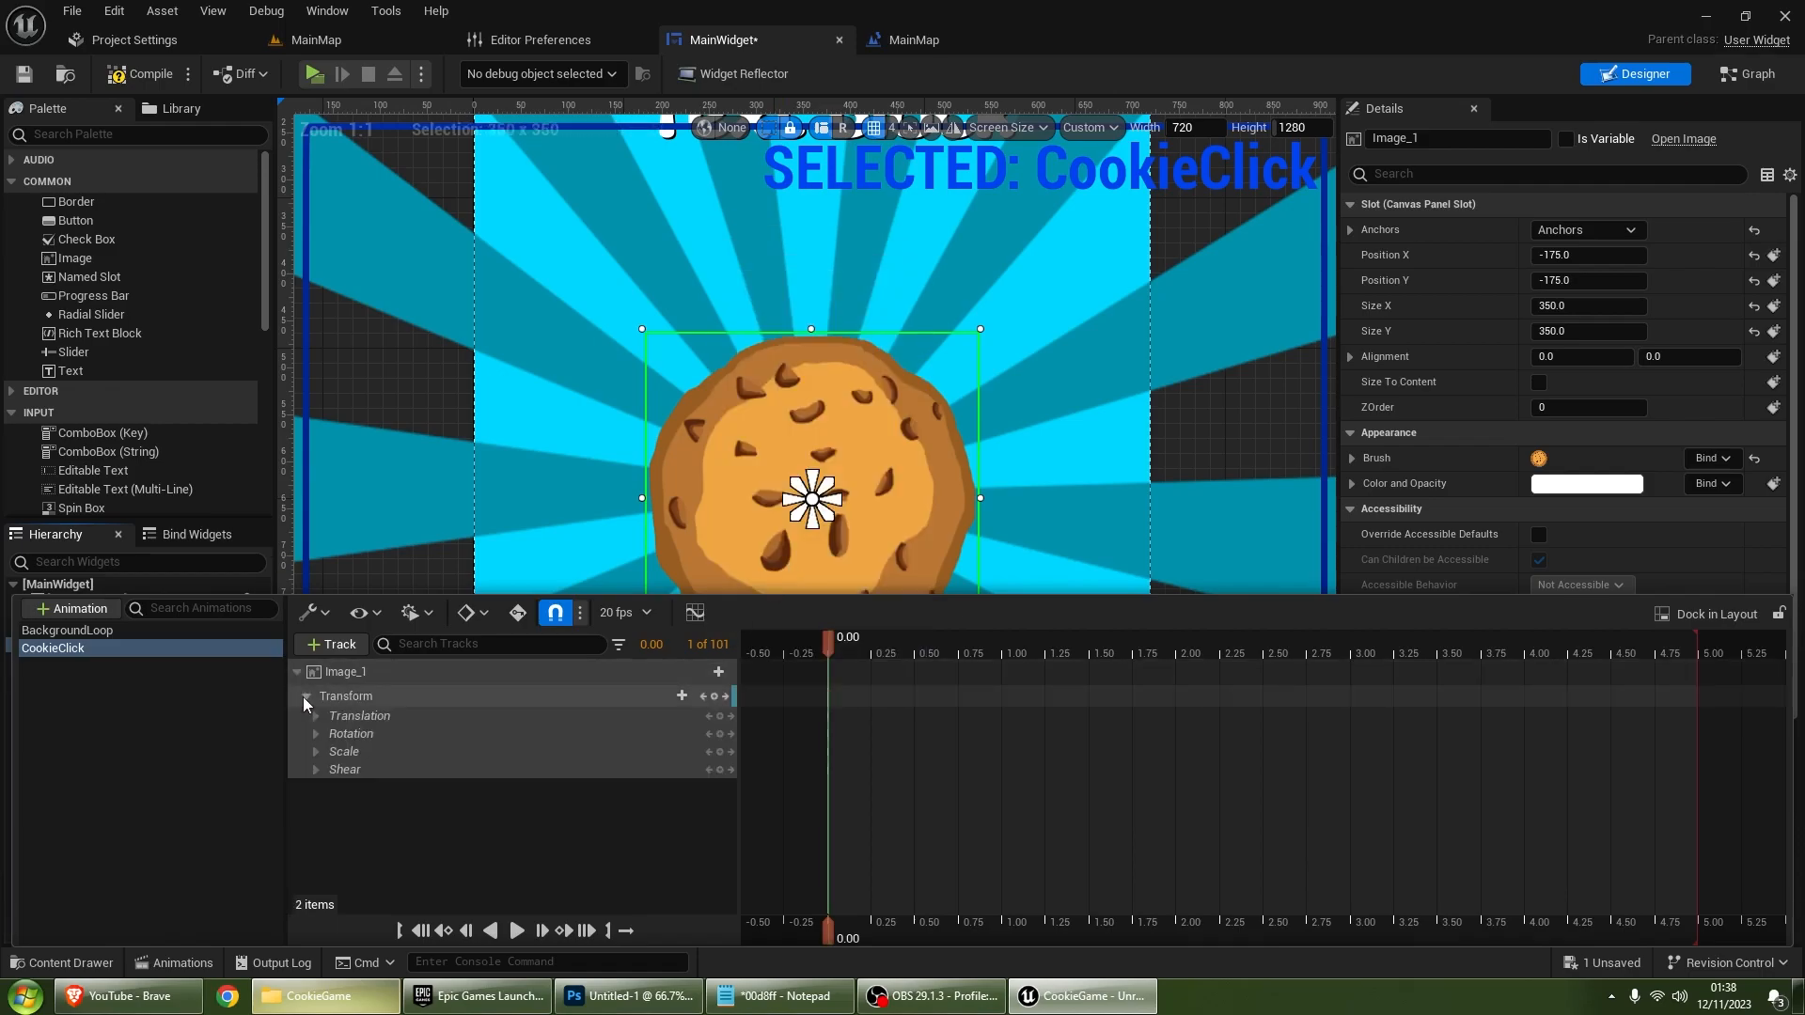
pyautogui.click(317, 716)
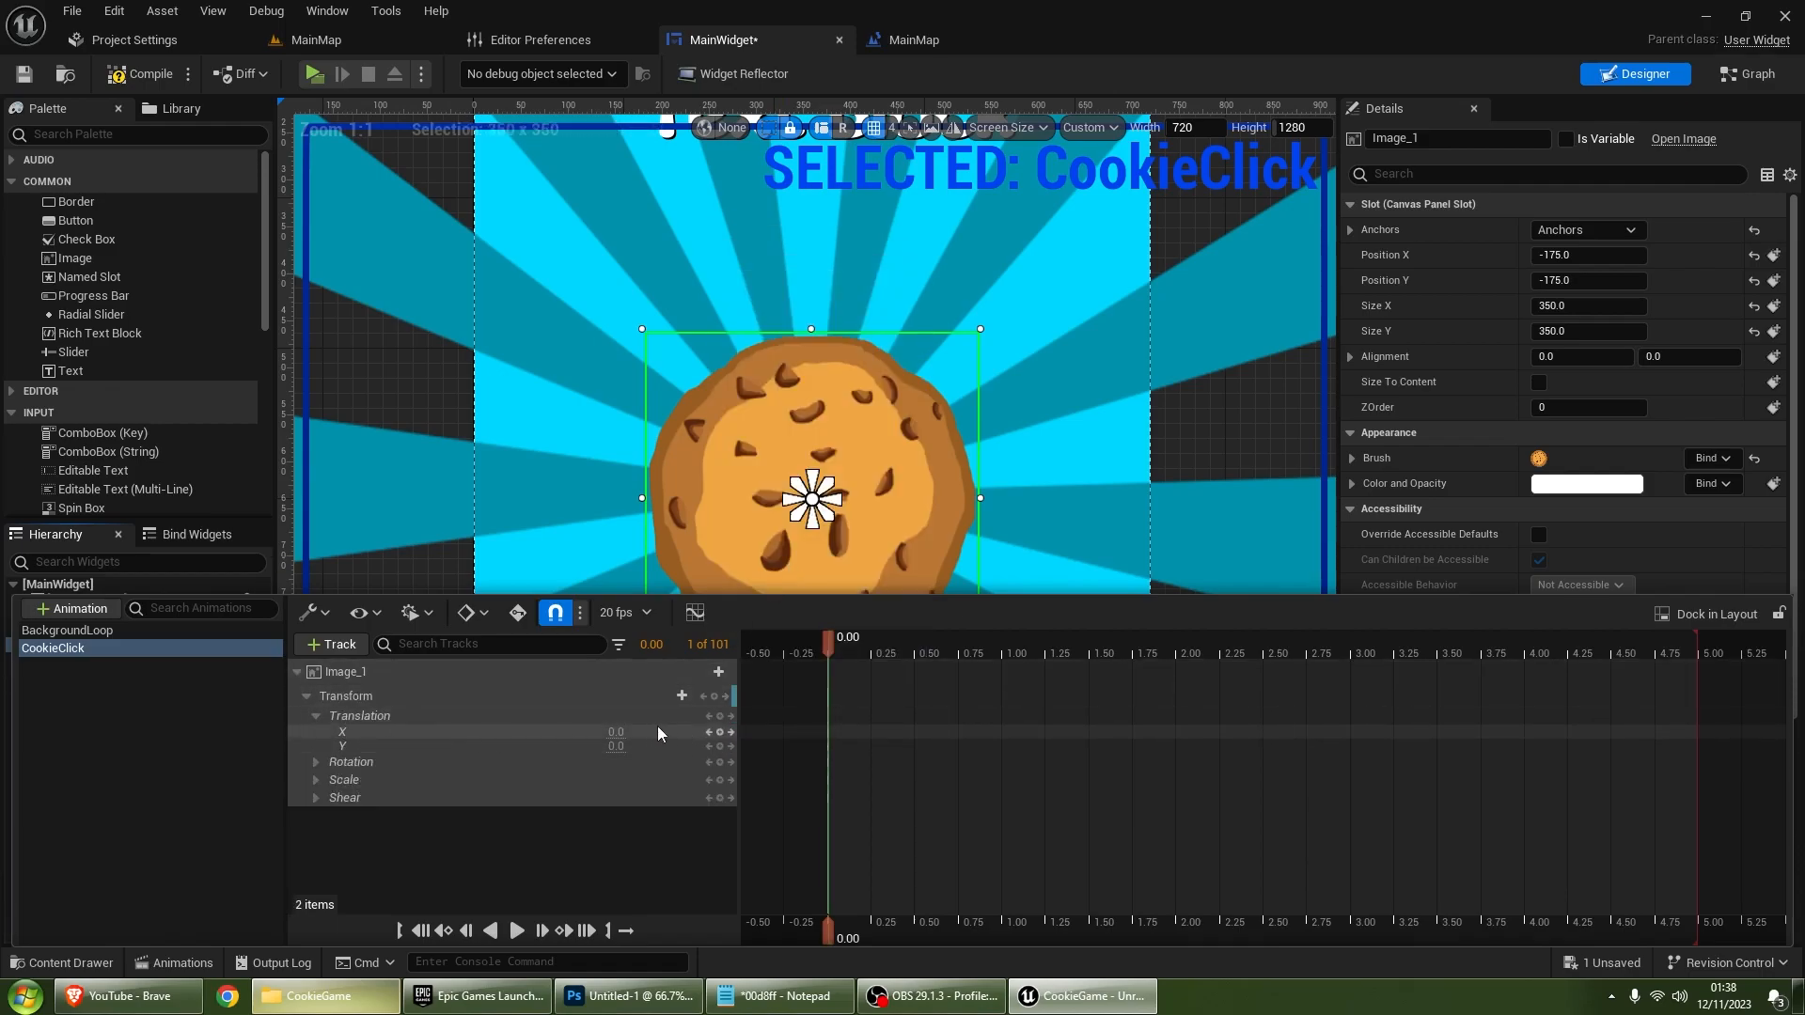
pyautogui.click(315, 717)
pyautogui.click(317, 752)
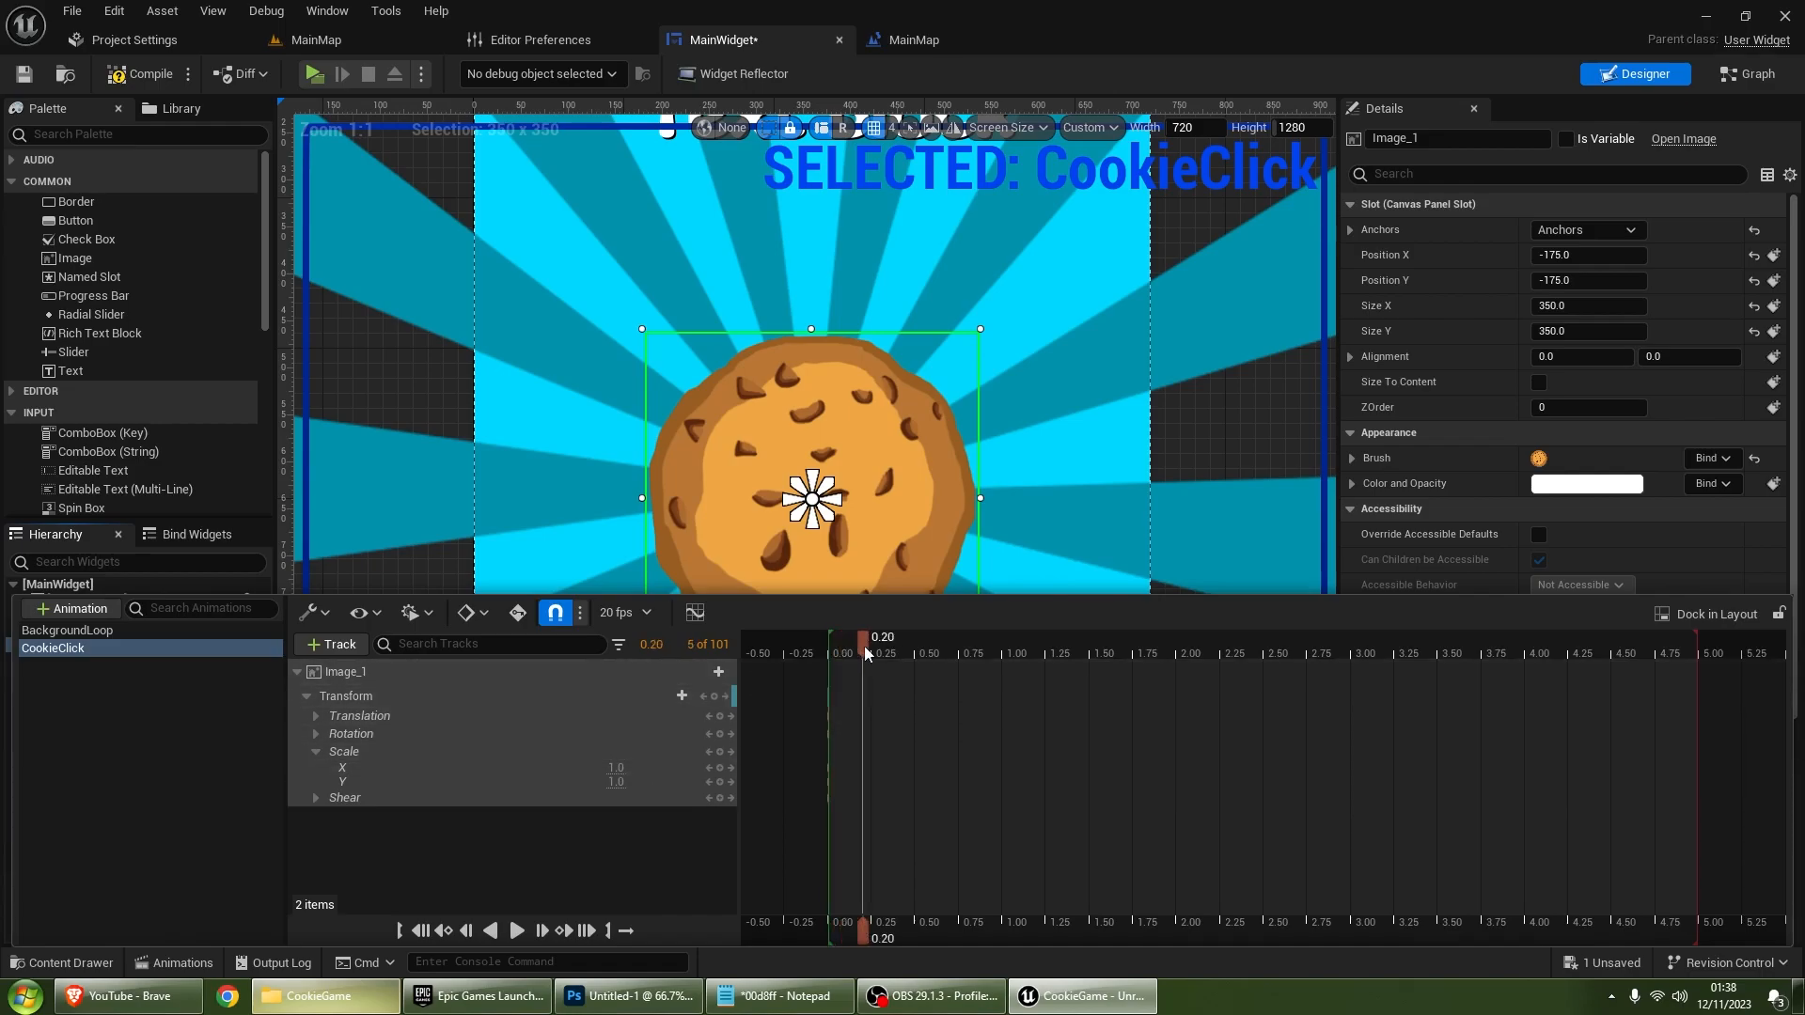
pyautogui.click(620, 768)
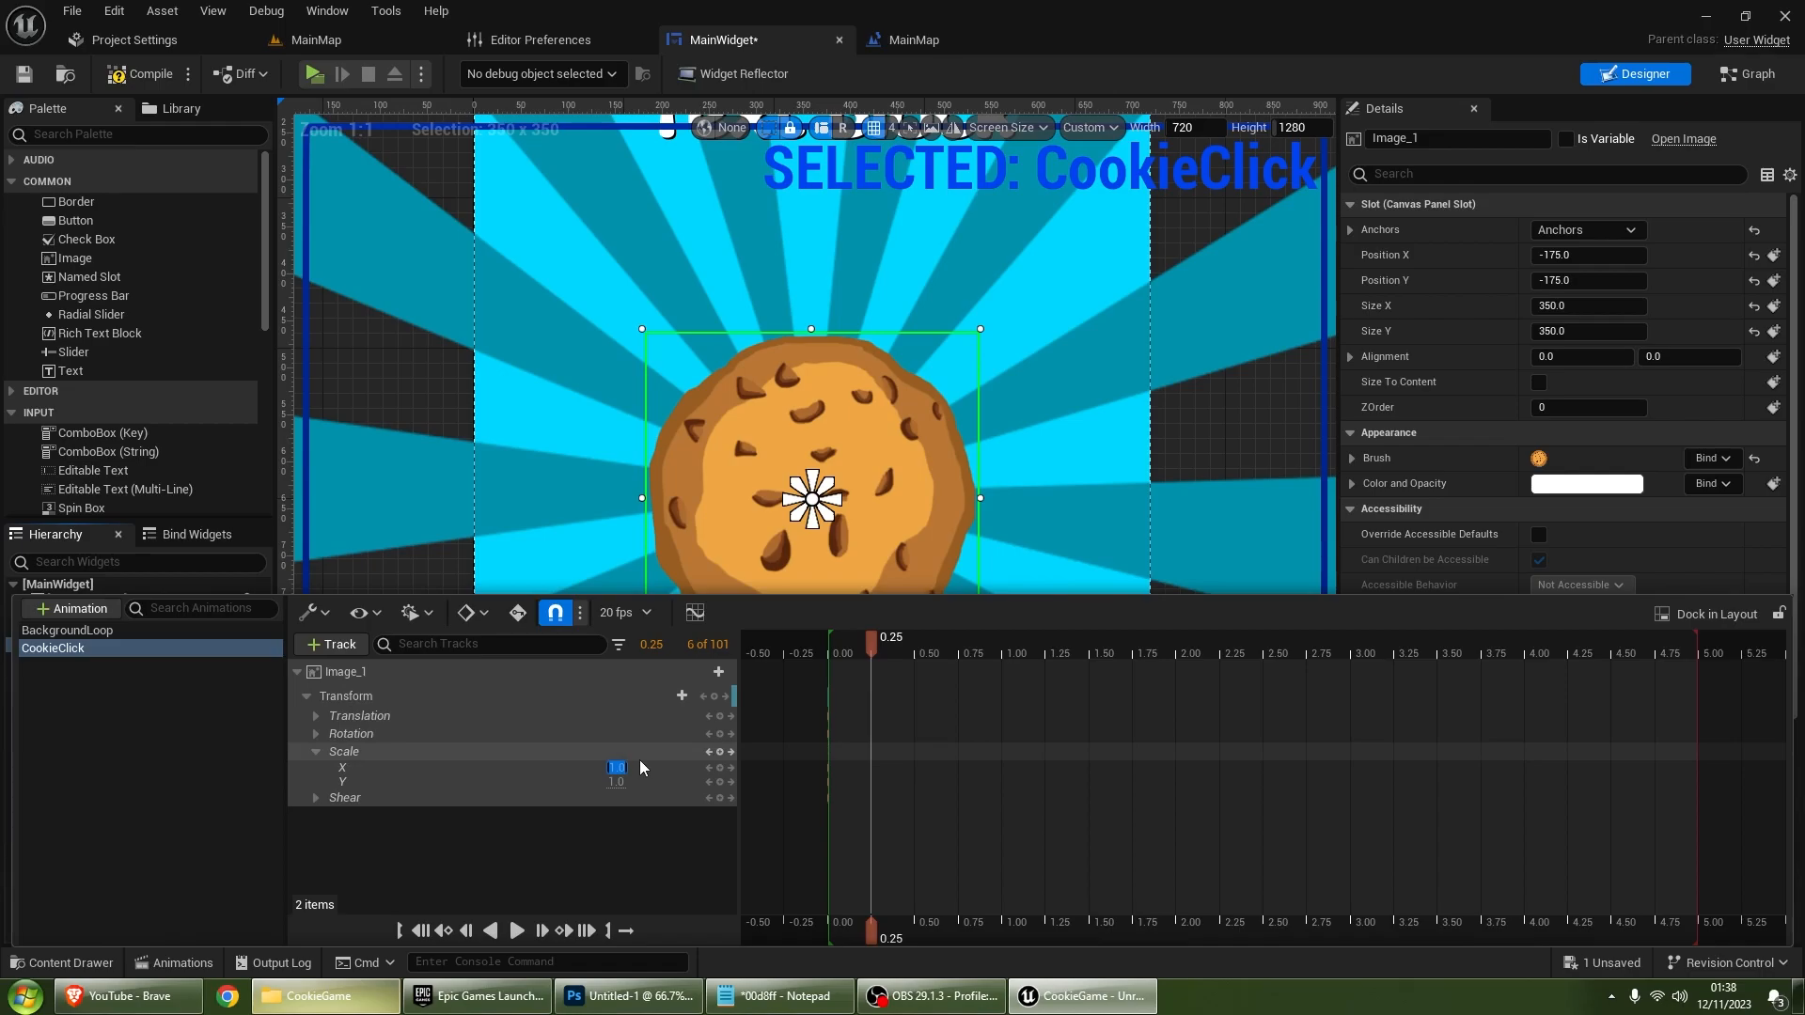
pyautogui.press('Return')
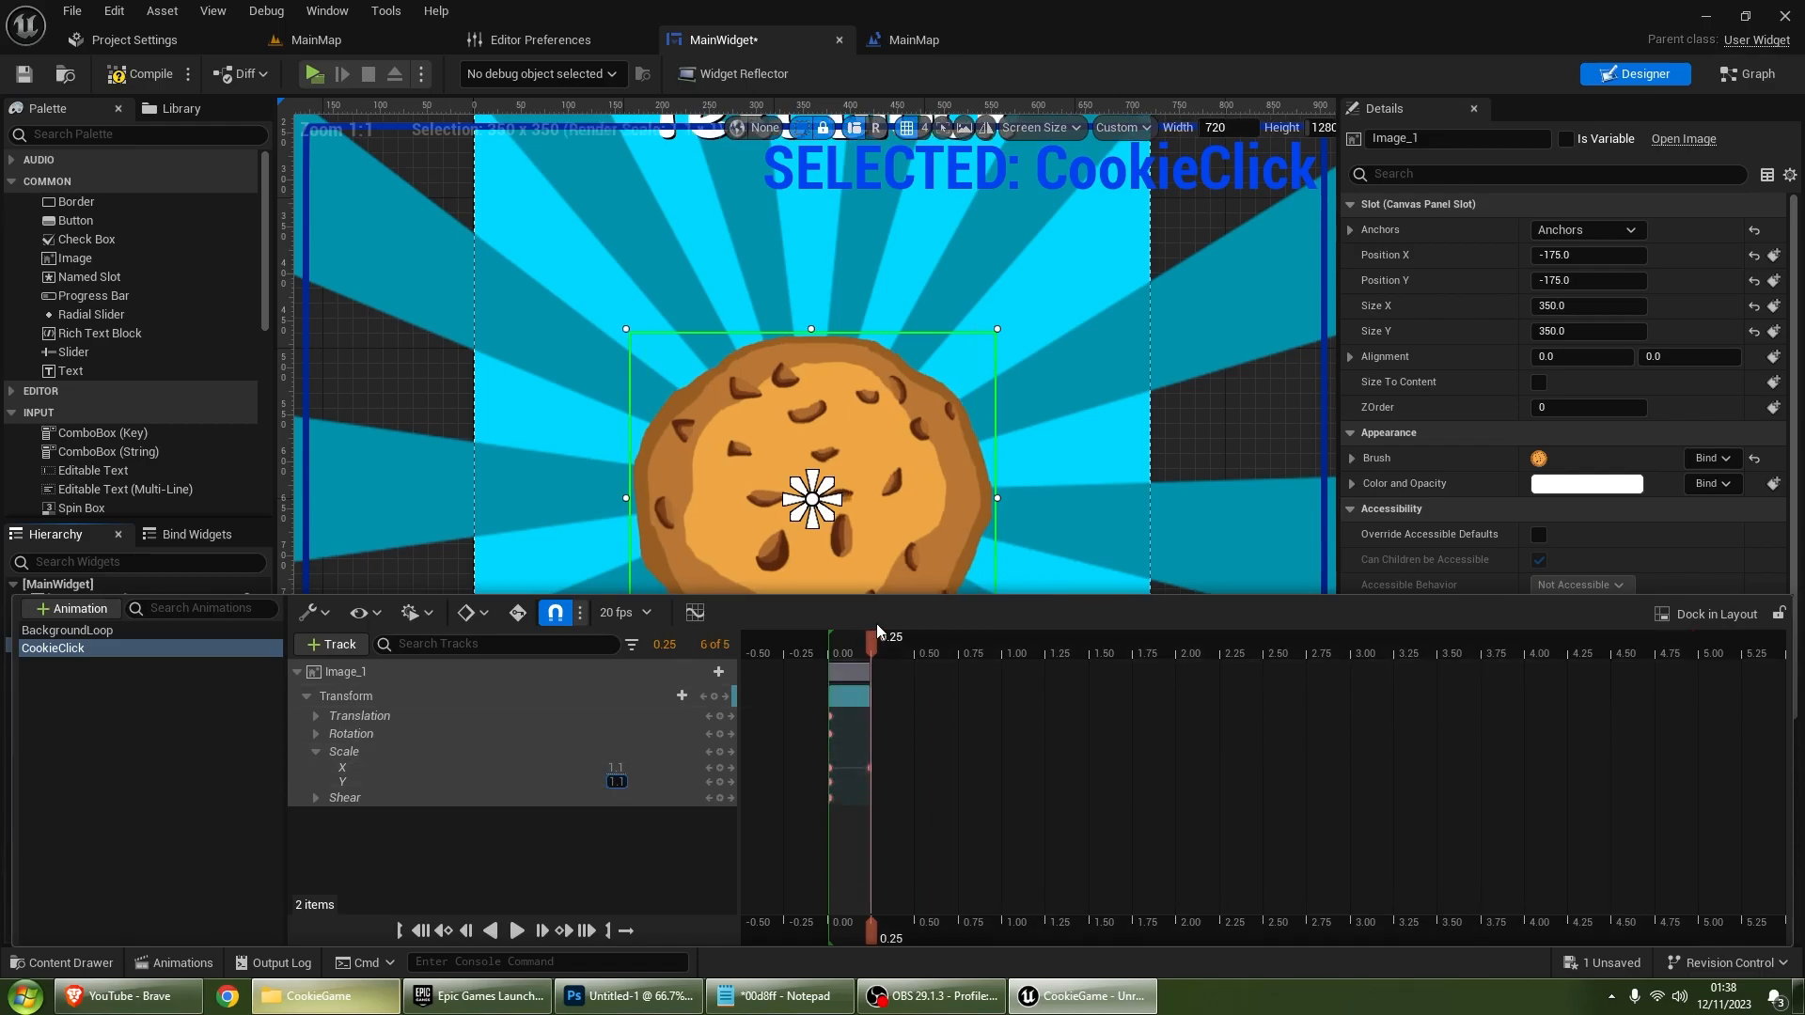
pyautogui.press('Return')
# Step: Keyframe the cookie's Scale X and Y back to 1.0 at 0.50 seconds, preview the animation and dismiss the timeline
pyautogui.moveTo(898, 657); pyautogui.dragTo(912, 660)
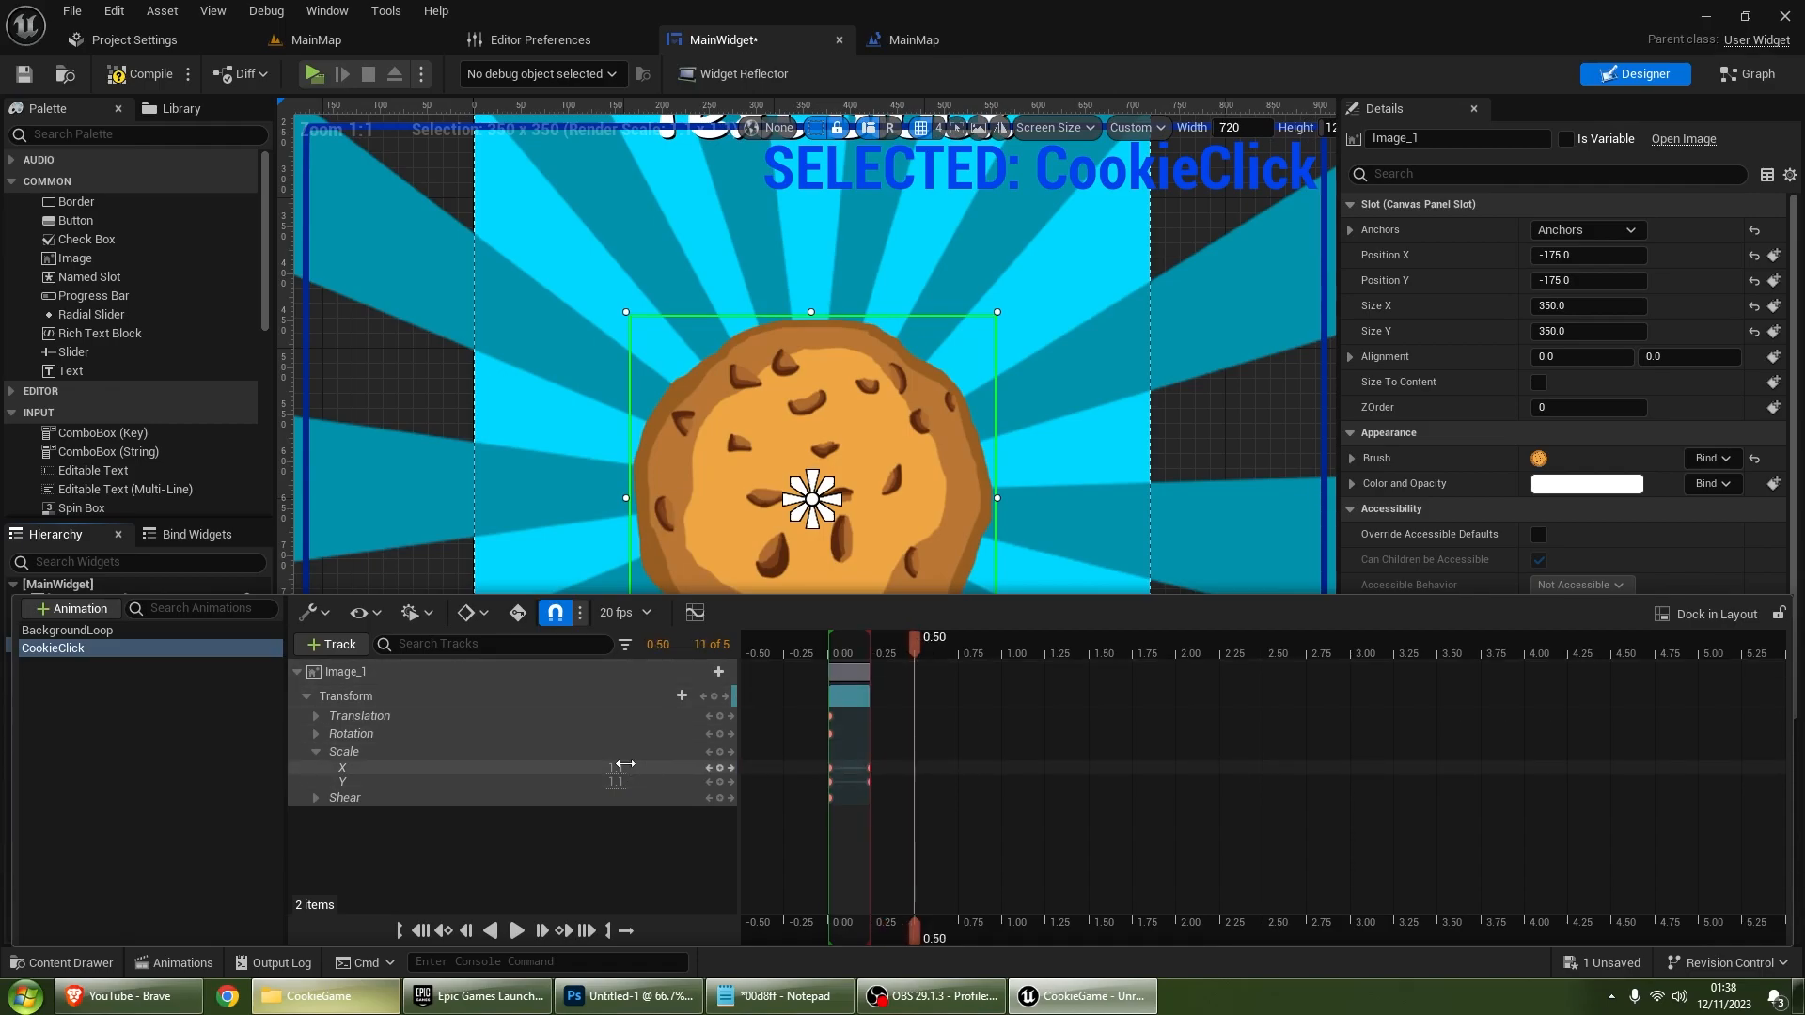
pyautogui.press('Return')
pyautogui.click(516, 929)
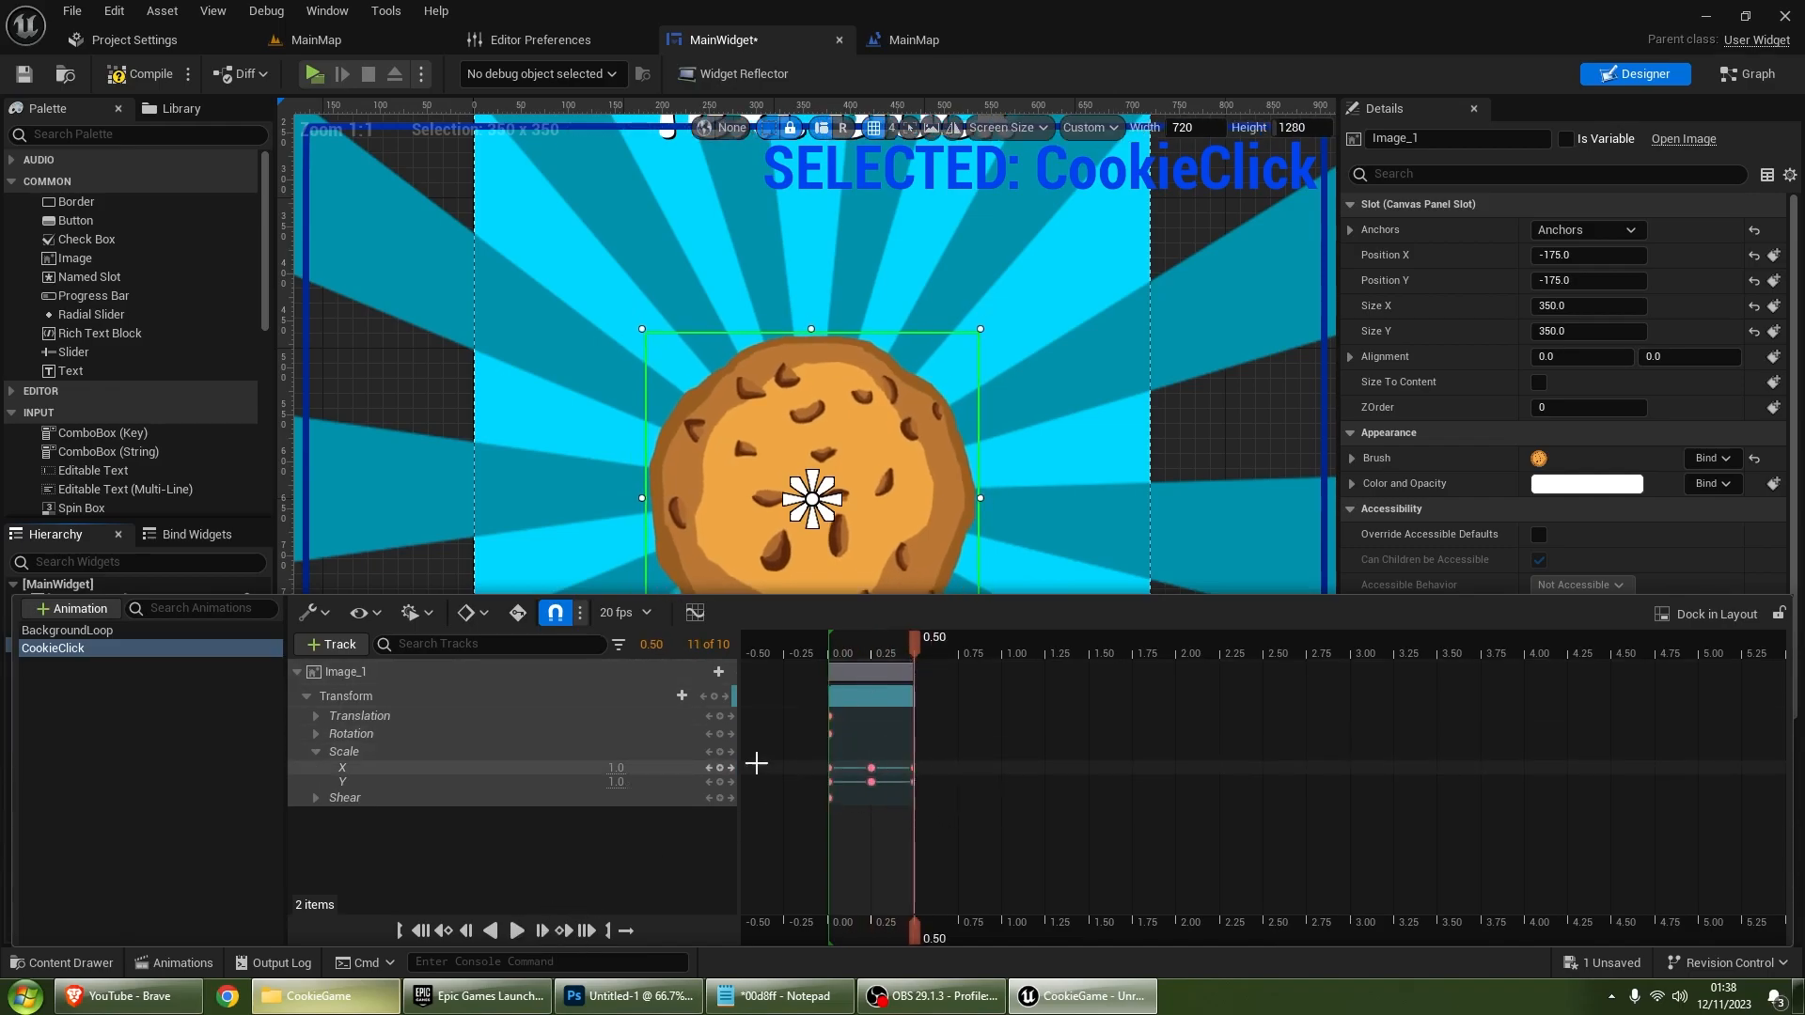
pyautogui.click(128, 741)
pyautogui.moveTo(588, 382); pyautogui.dragTo(626, 372, button='right')
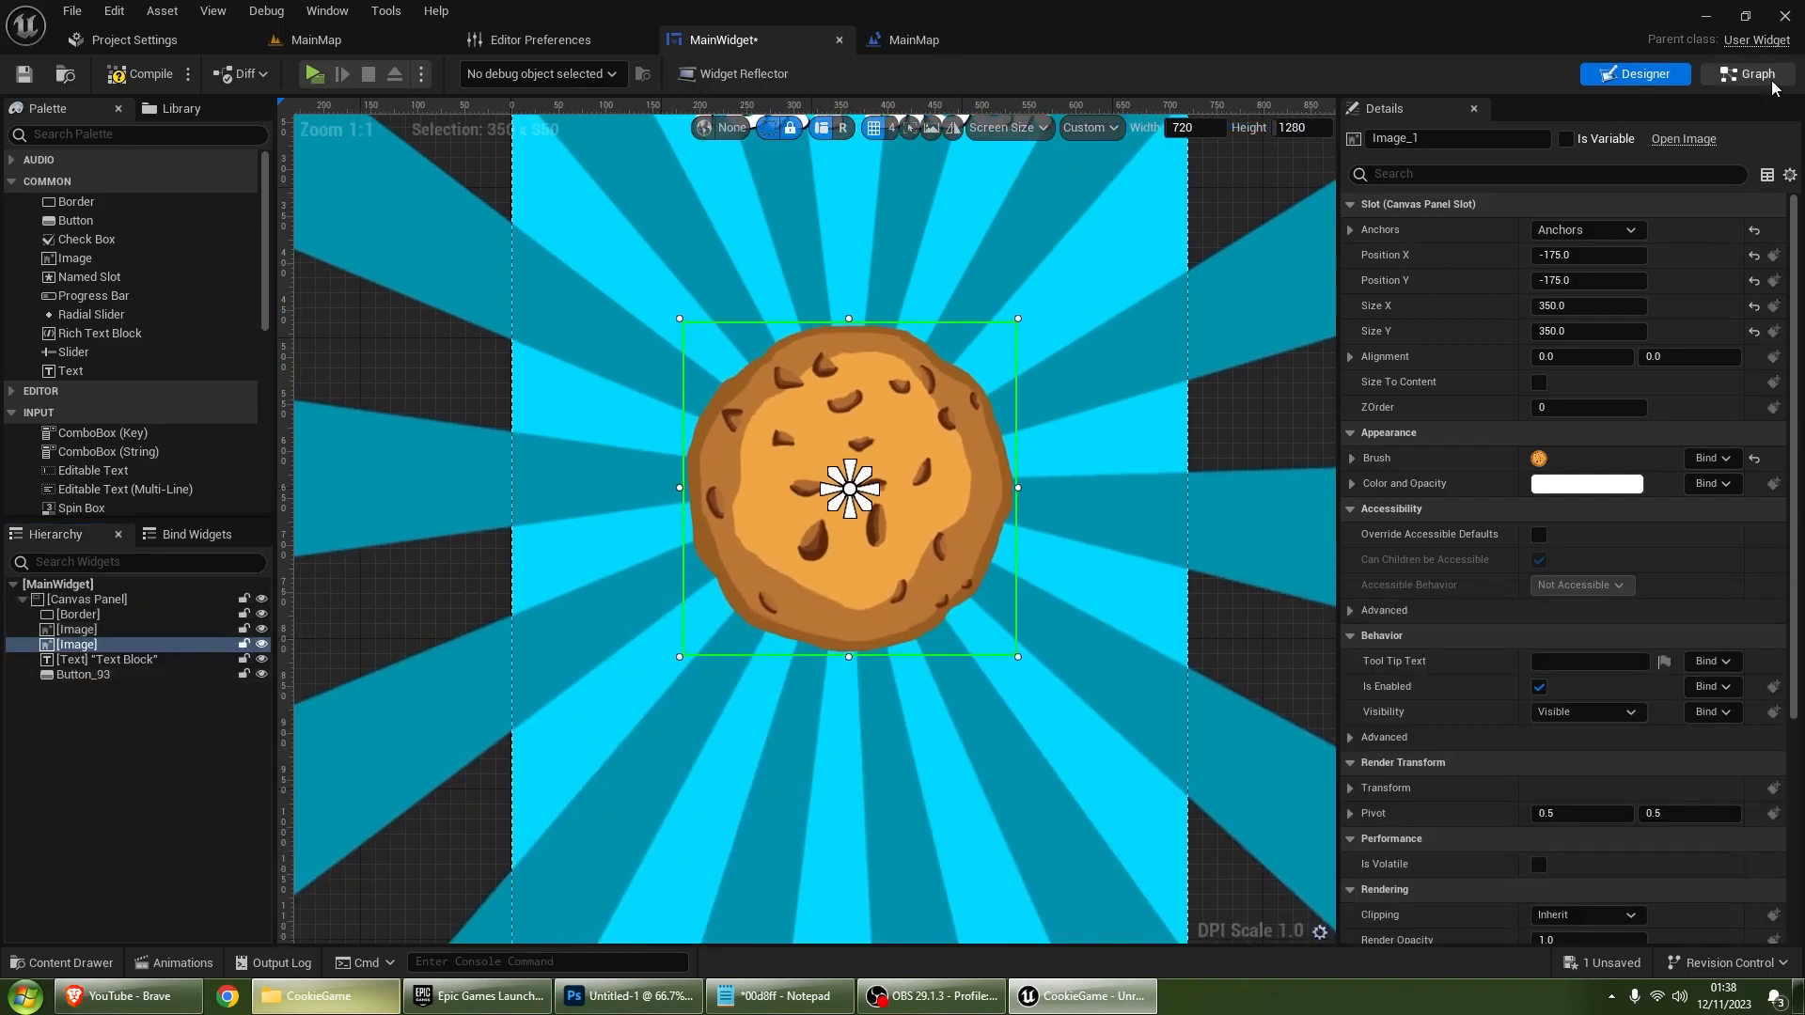
# Step: In the MainWidget event graph, add a Play Animation node after the node that sets Numbers Of Clicks
pyautogui.click(1748, 73)
pyautogui.scroll(-5, 1297, 402)
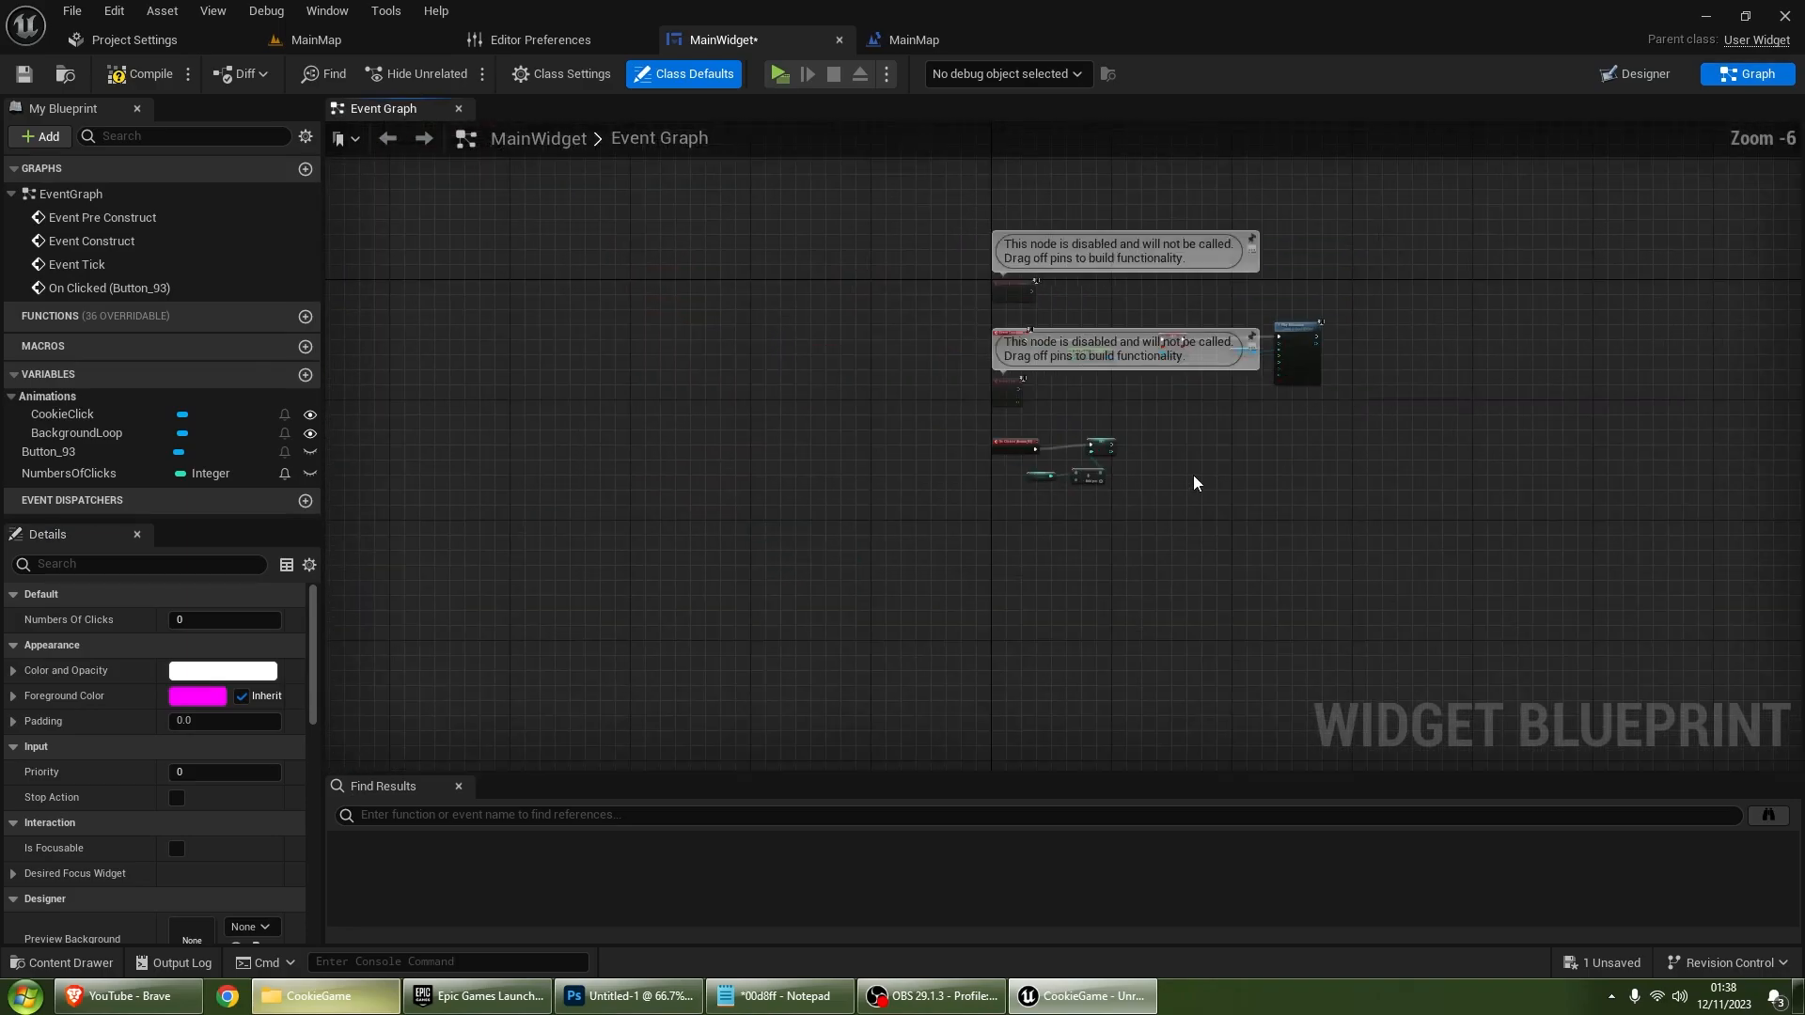
pyautogui.scroll(2, 1198, 474)
pyautogui.moveTo(1198, 474); pyautogui.dragTo(862, 453, button='right')
pyautogui.scroll(2, 731, 406)
pyautogui.moveTo(804, 410); pyautogui.dragTo(809, 410)
pyautogui.write('play animation')
pyautogui.press('Return')
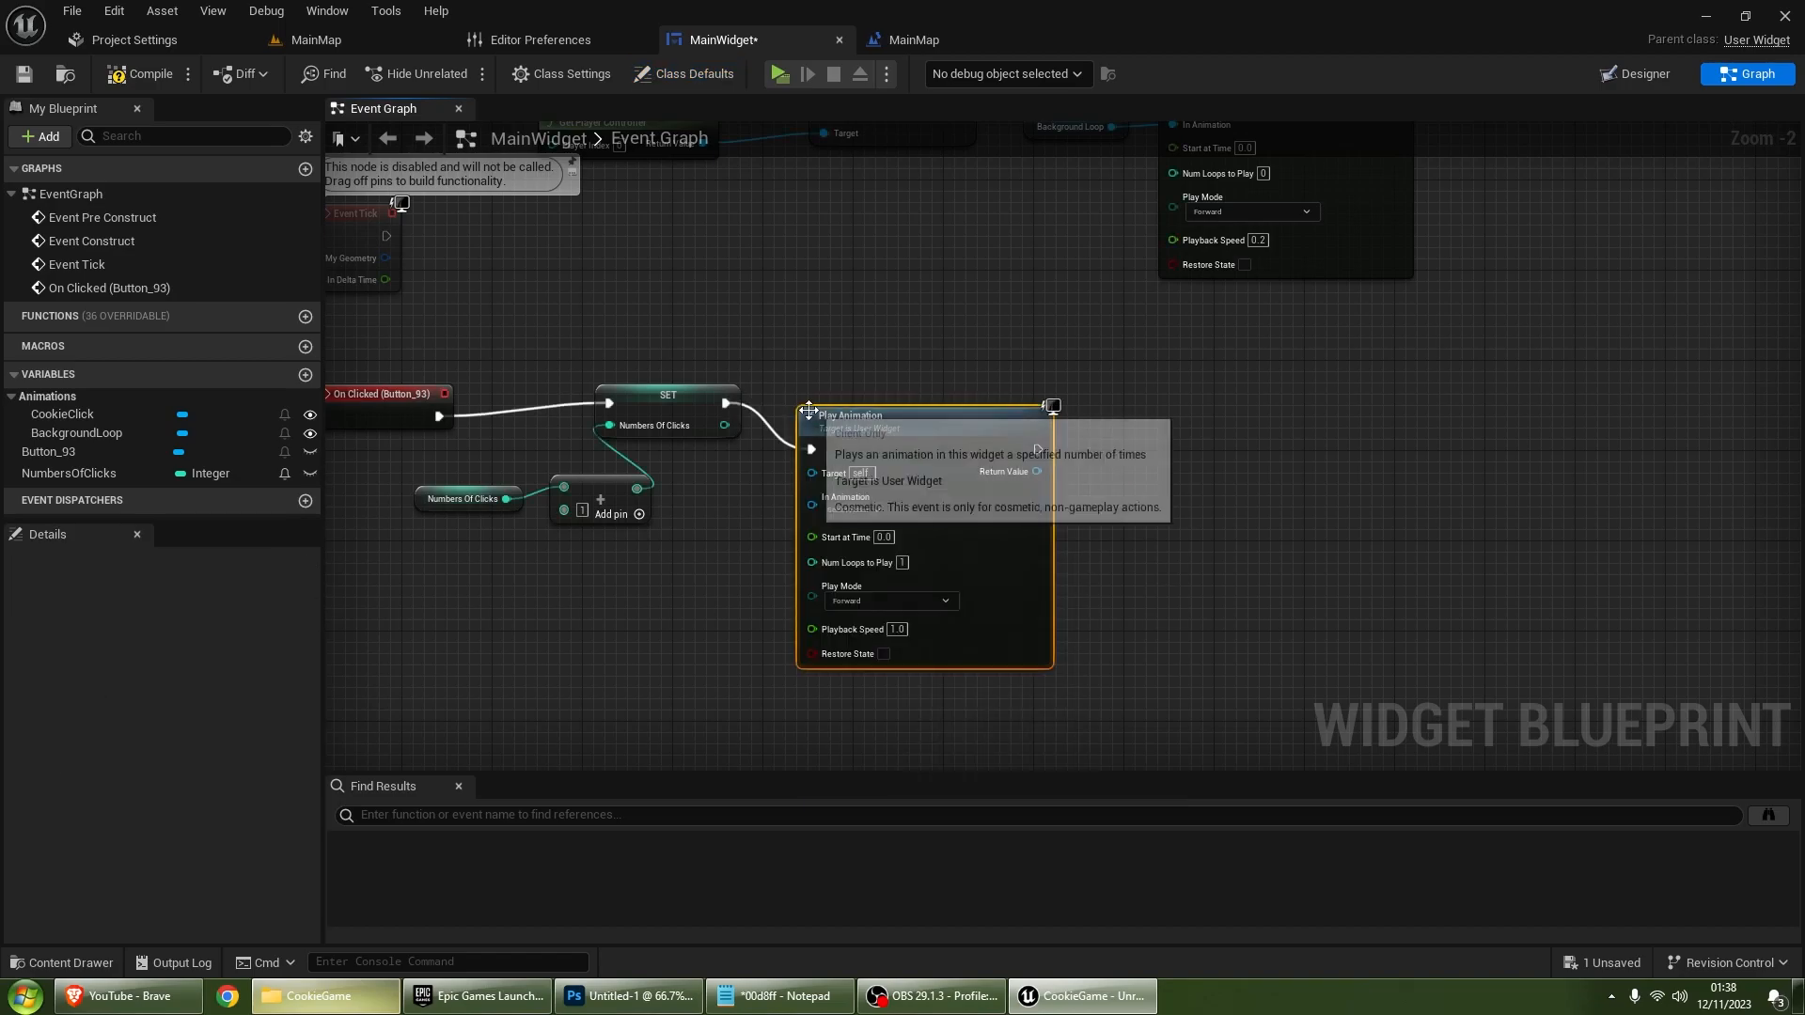
pyautogui.moveTo(944, 460); pyautogui.dragTo(1088, 439)
pyautogui.moveTo(1014, 424); pyautogui.dragTo(953, 408, button='right')
pyautogui.scroll(2, 952, 408)
pyautogui.moveTo(953, 408); pyautogui.dragTo(997, 393)
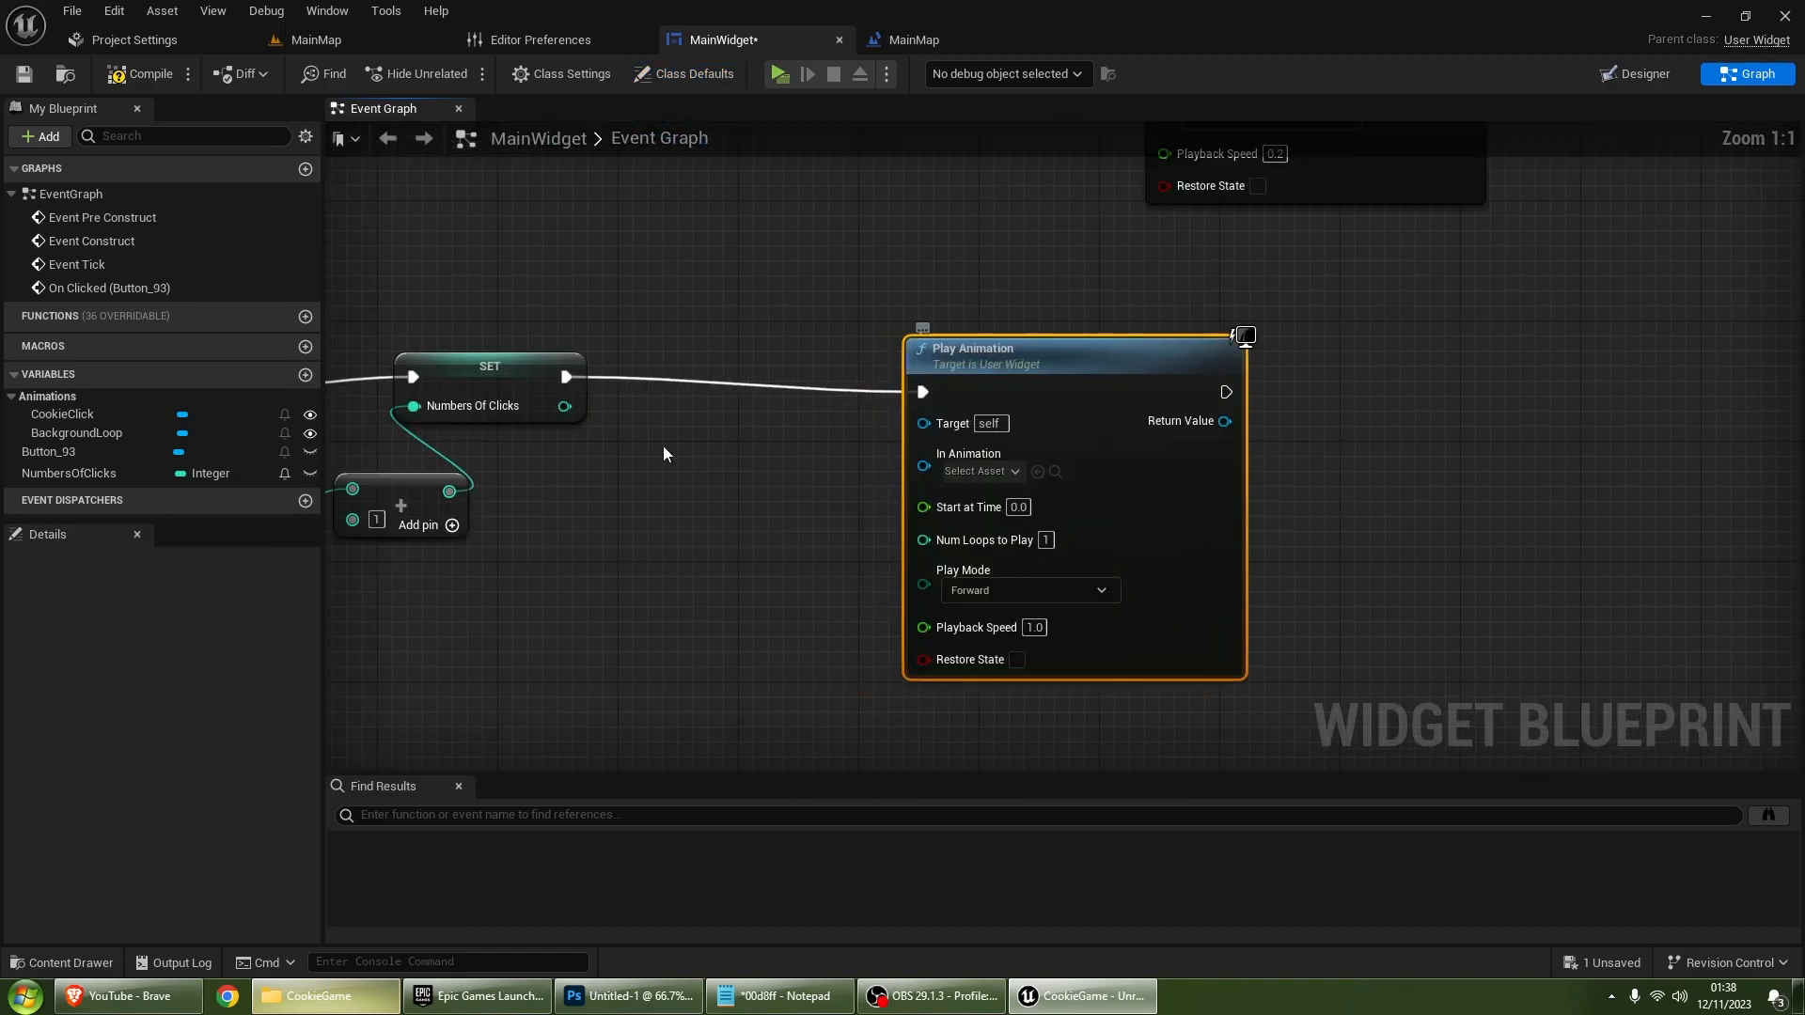
# Step: Feed CookieClick into the new Play Animation node's In Animation input and set its Playback Speed to 2.0
pyautogui.moveTo(62, 413); pyautogui.dragTo(898, 444)
pyautogui.moveTo(966, 569); pyautogui.dragTo(795, 529, button='right')
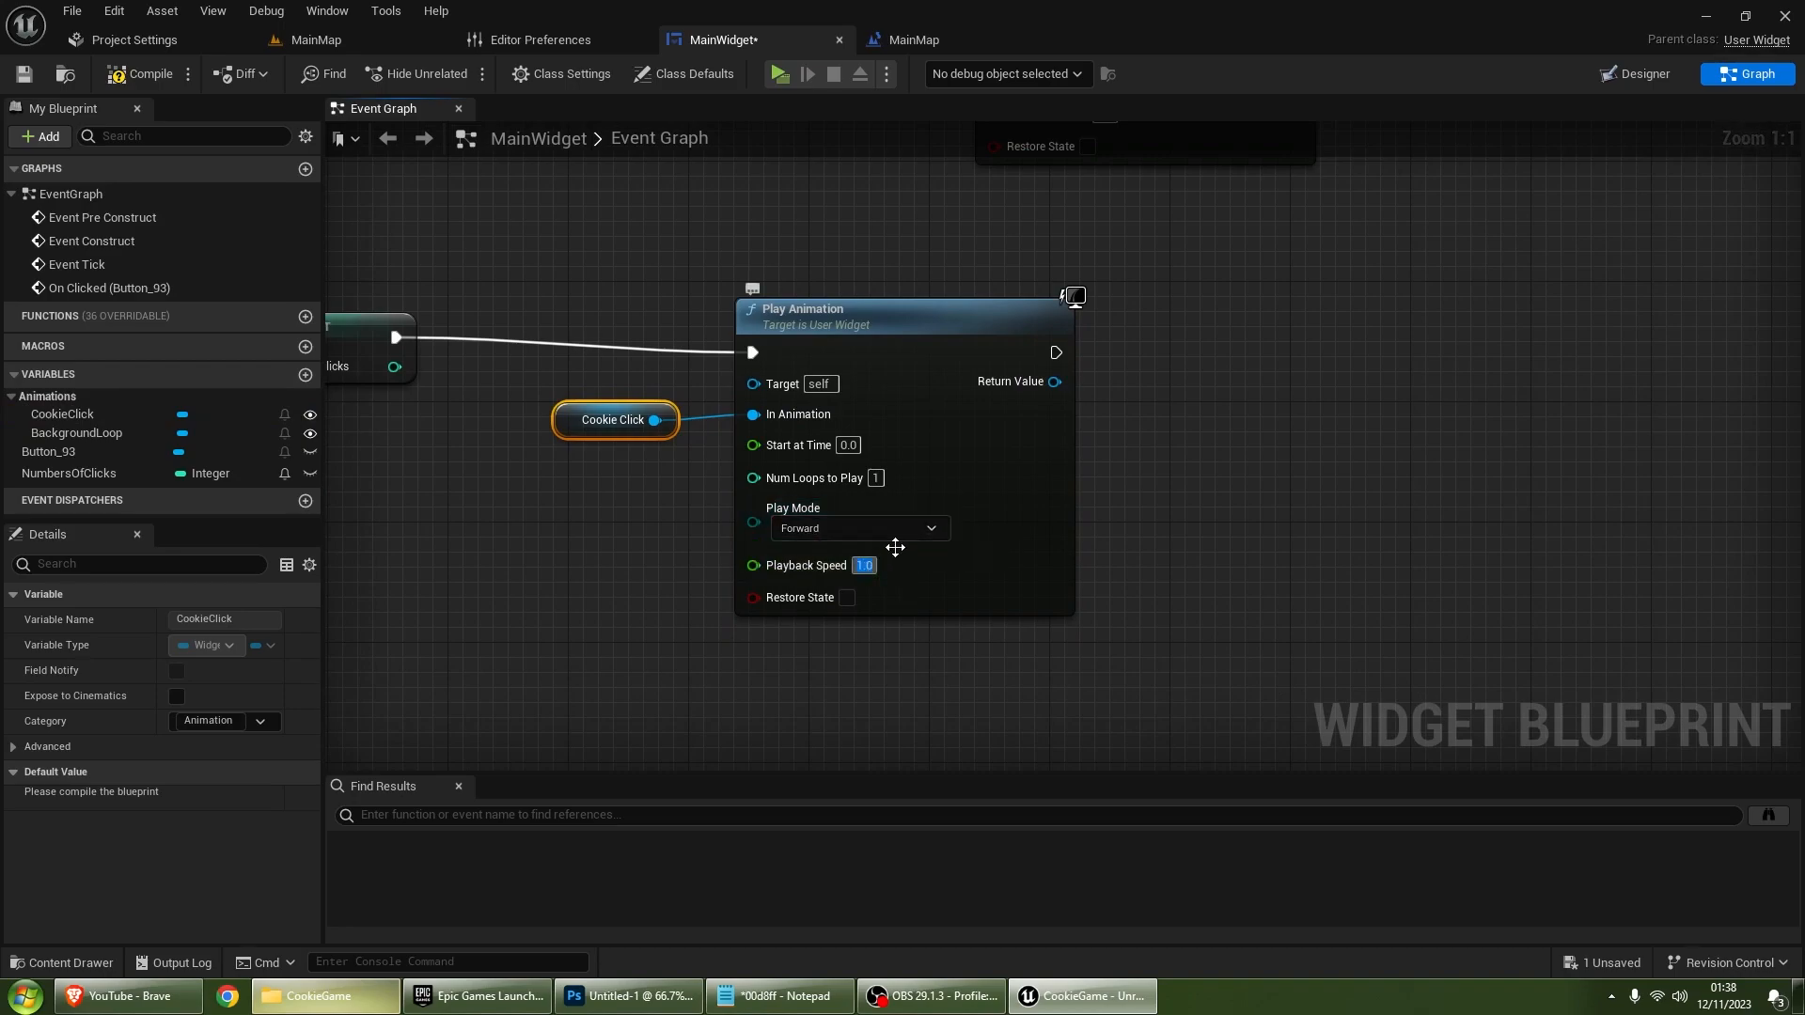
pyautogui.click(1257, 455)
pyautogui.moveTo(955, 403); pyautogui.dragTo(865, 382, button='right')
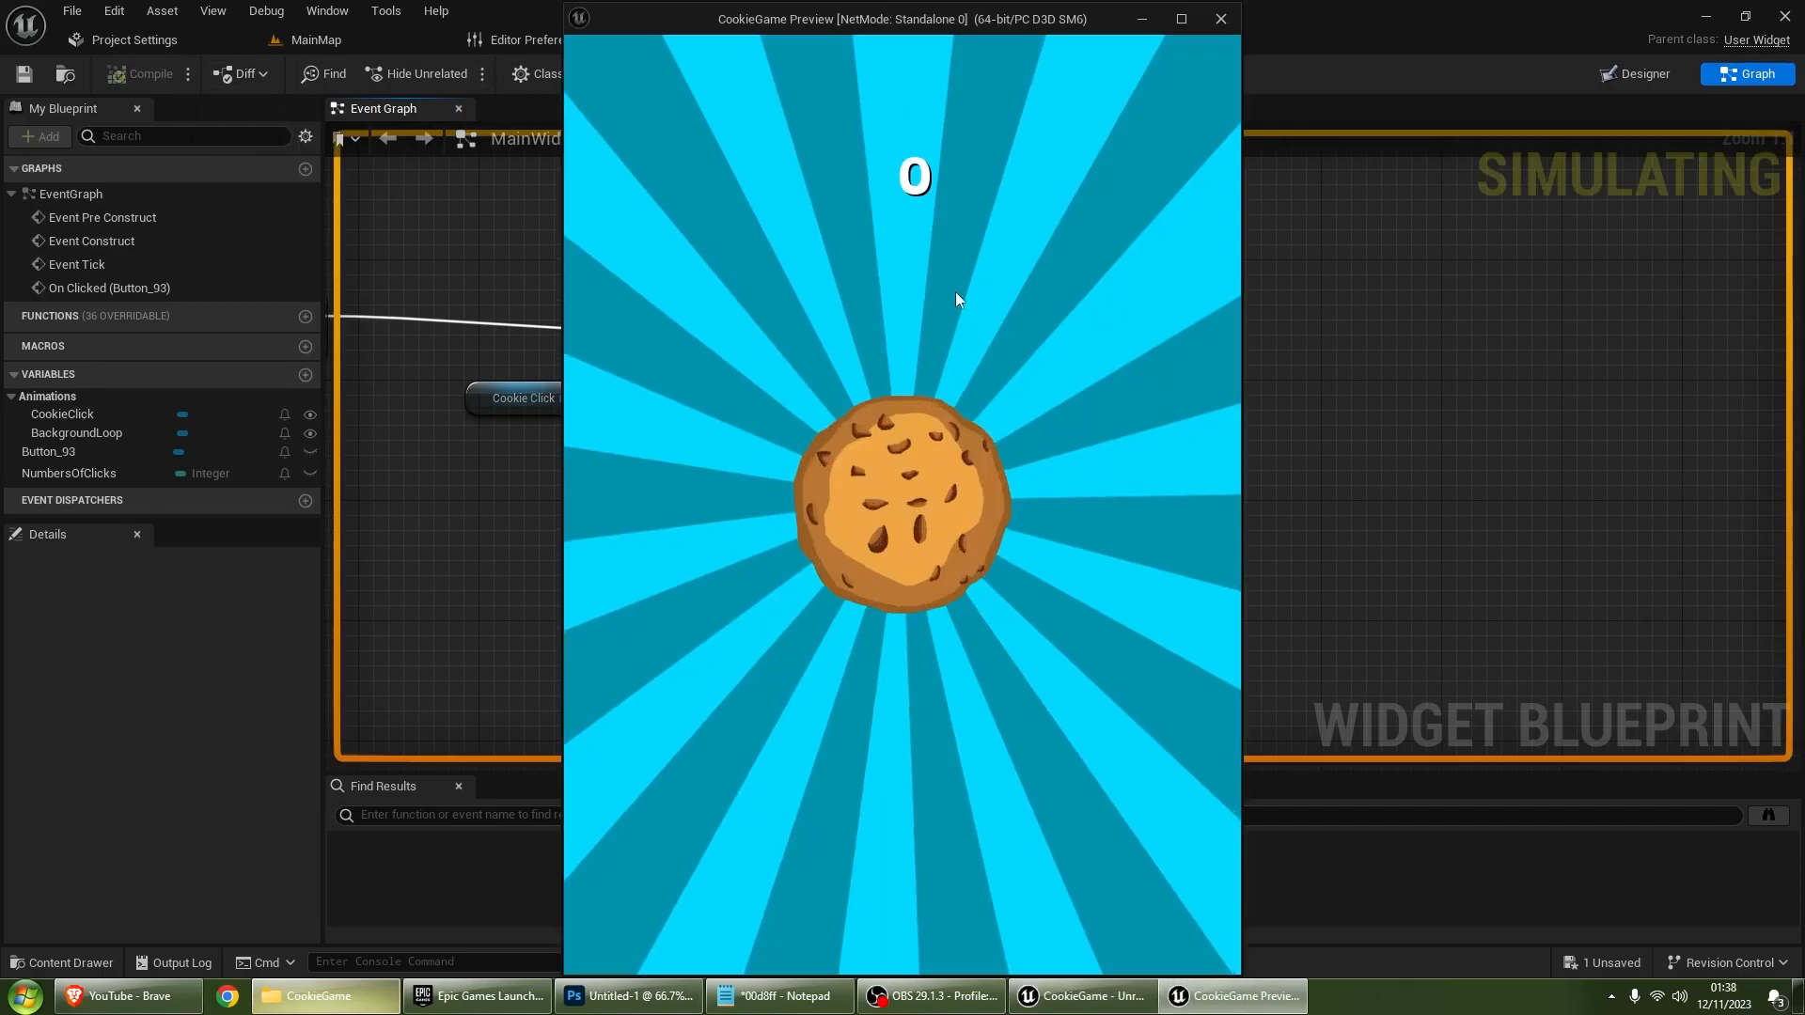
# Step: Test the cookie click animation in two game runs, clicking the cookie slowly and rapidly, and close each preview
pyautogui.click(932, 464)
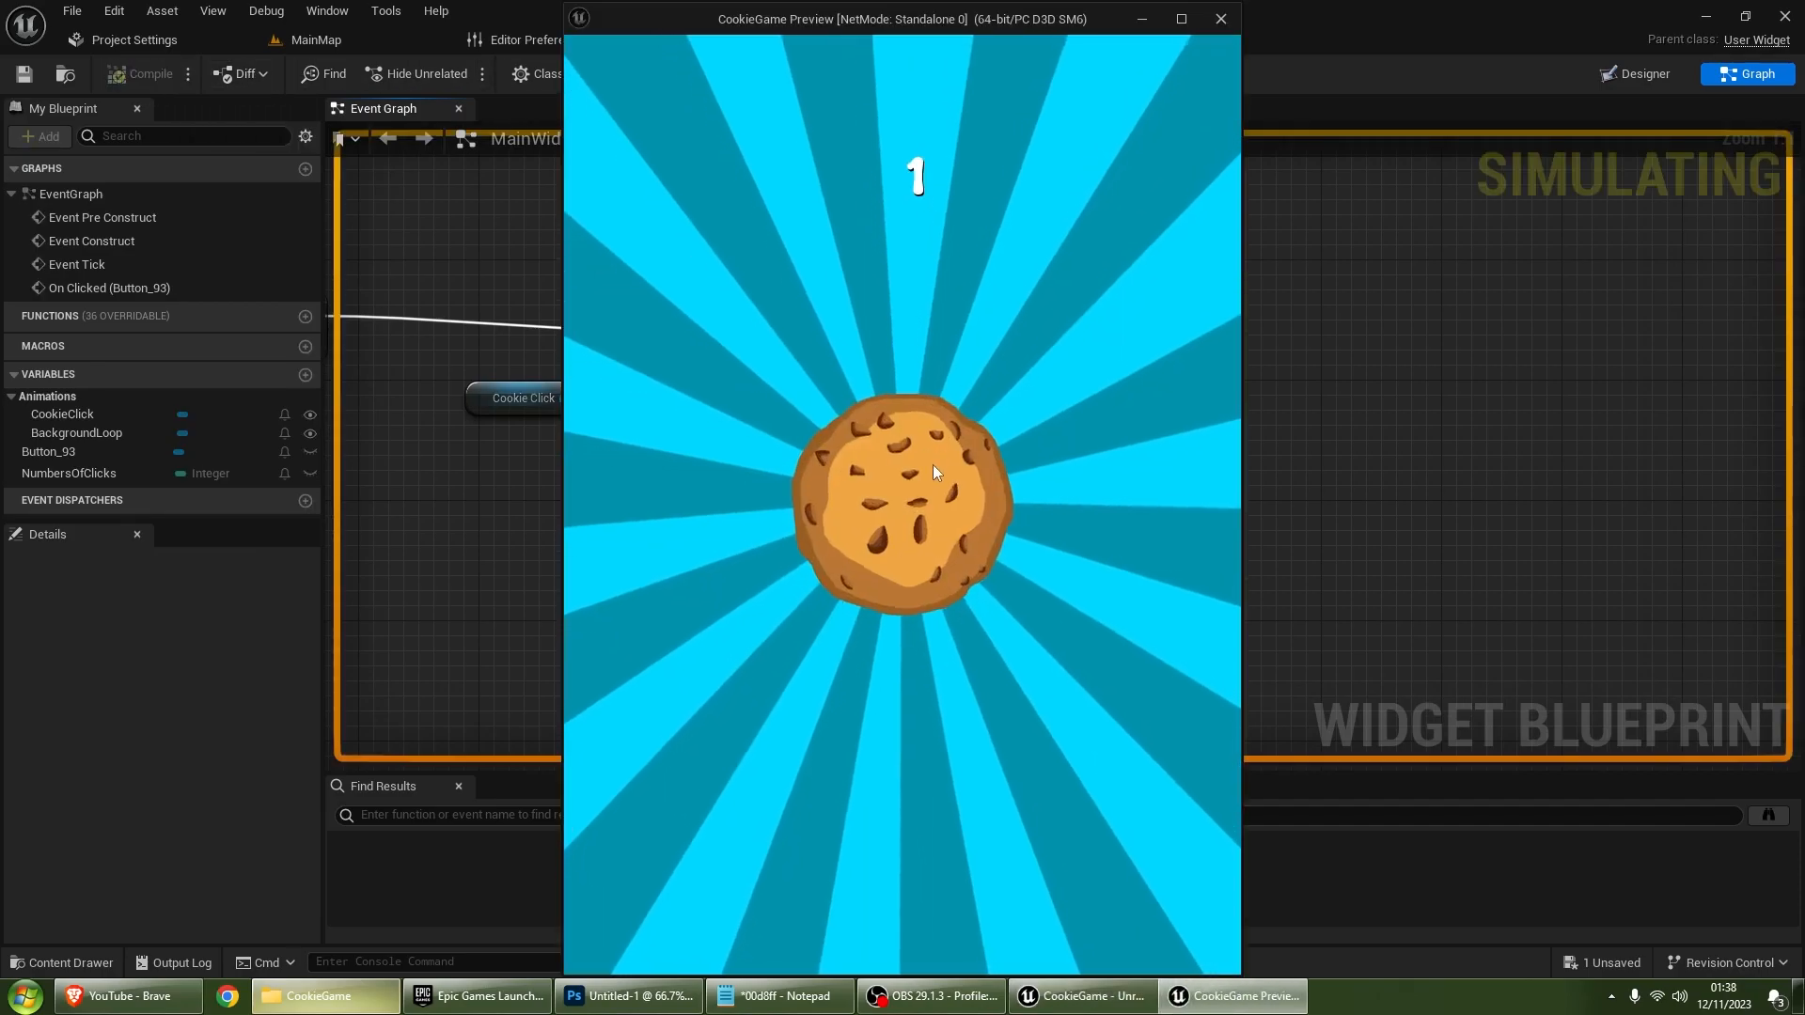
pyautogui.click(944, 482)
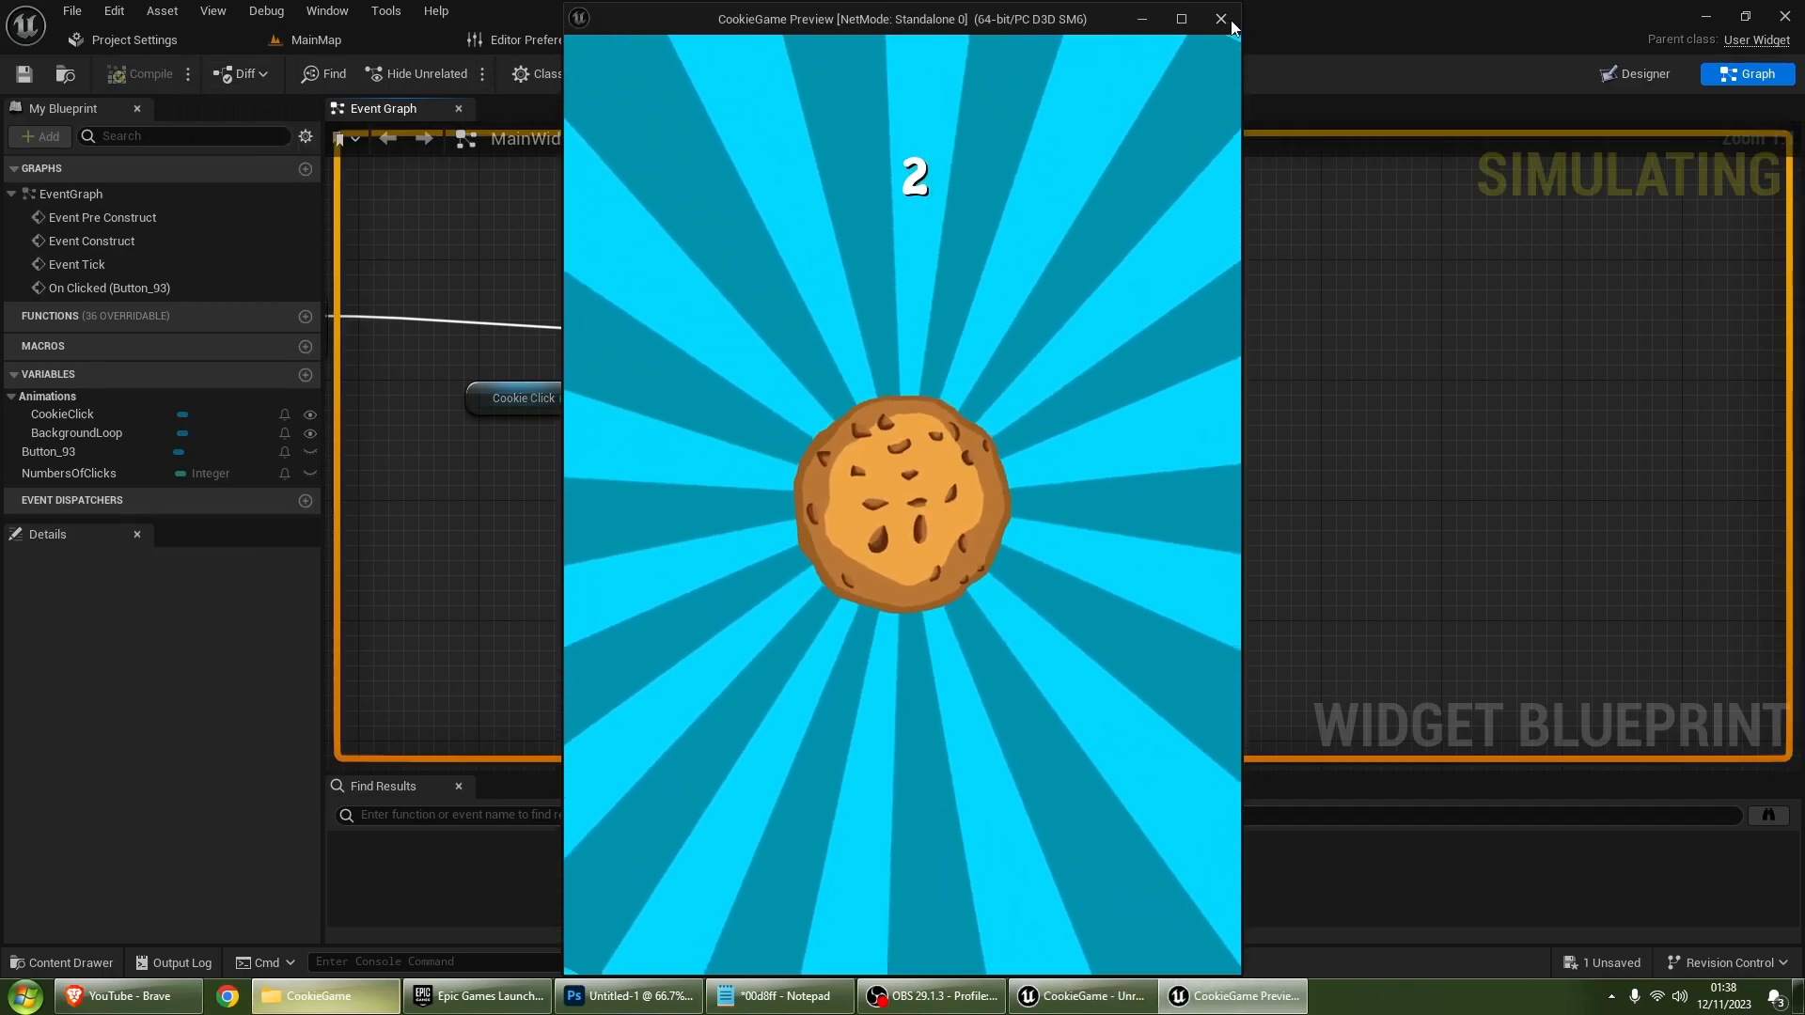
pyautogui.click(1220, 19)
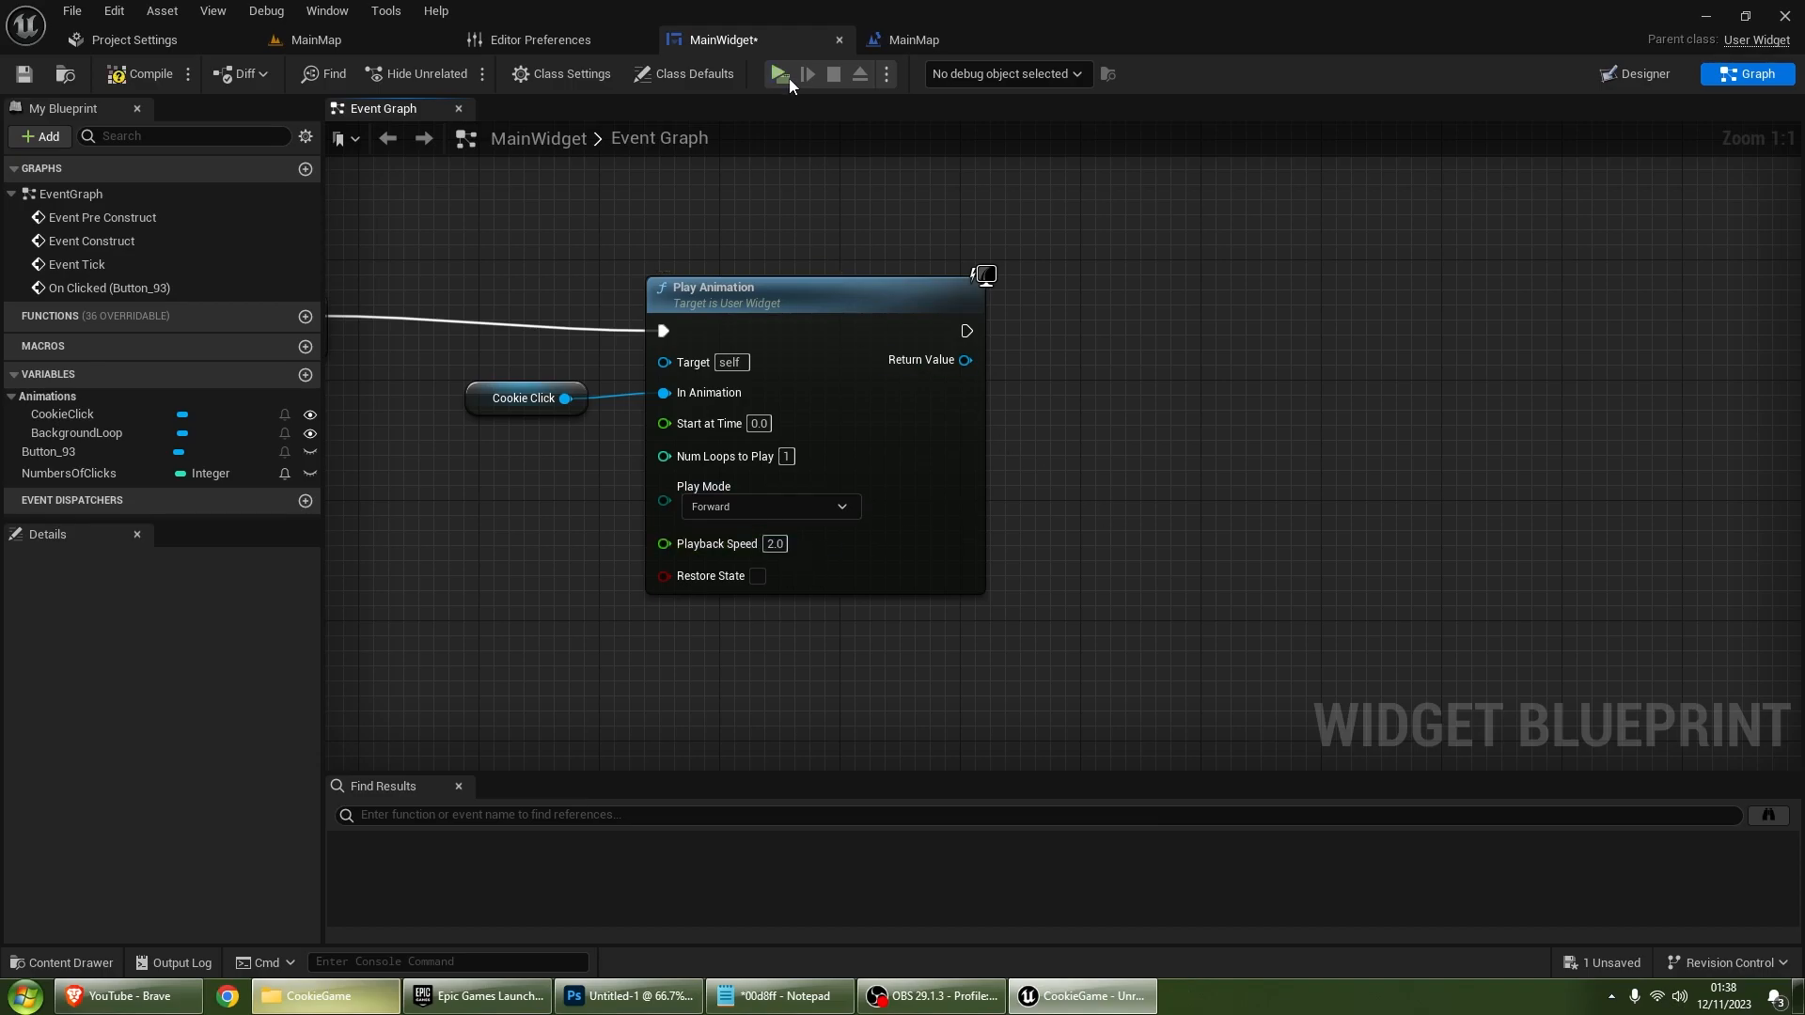
pyautogui.click(790, 82)
pyautogui.click(904, 487)
pyautogui.click(908, 484)
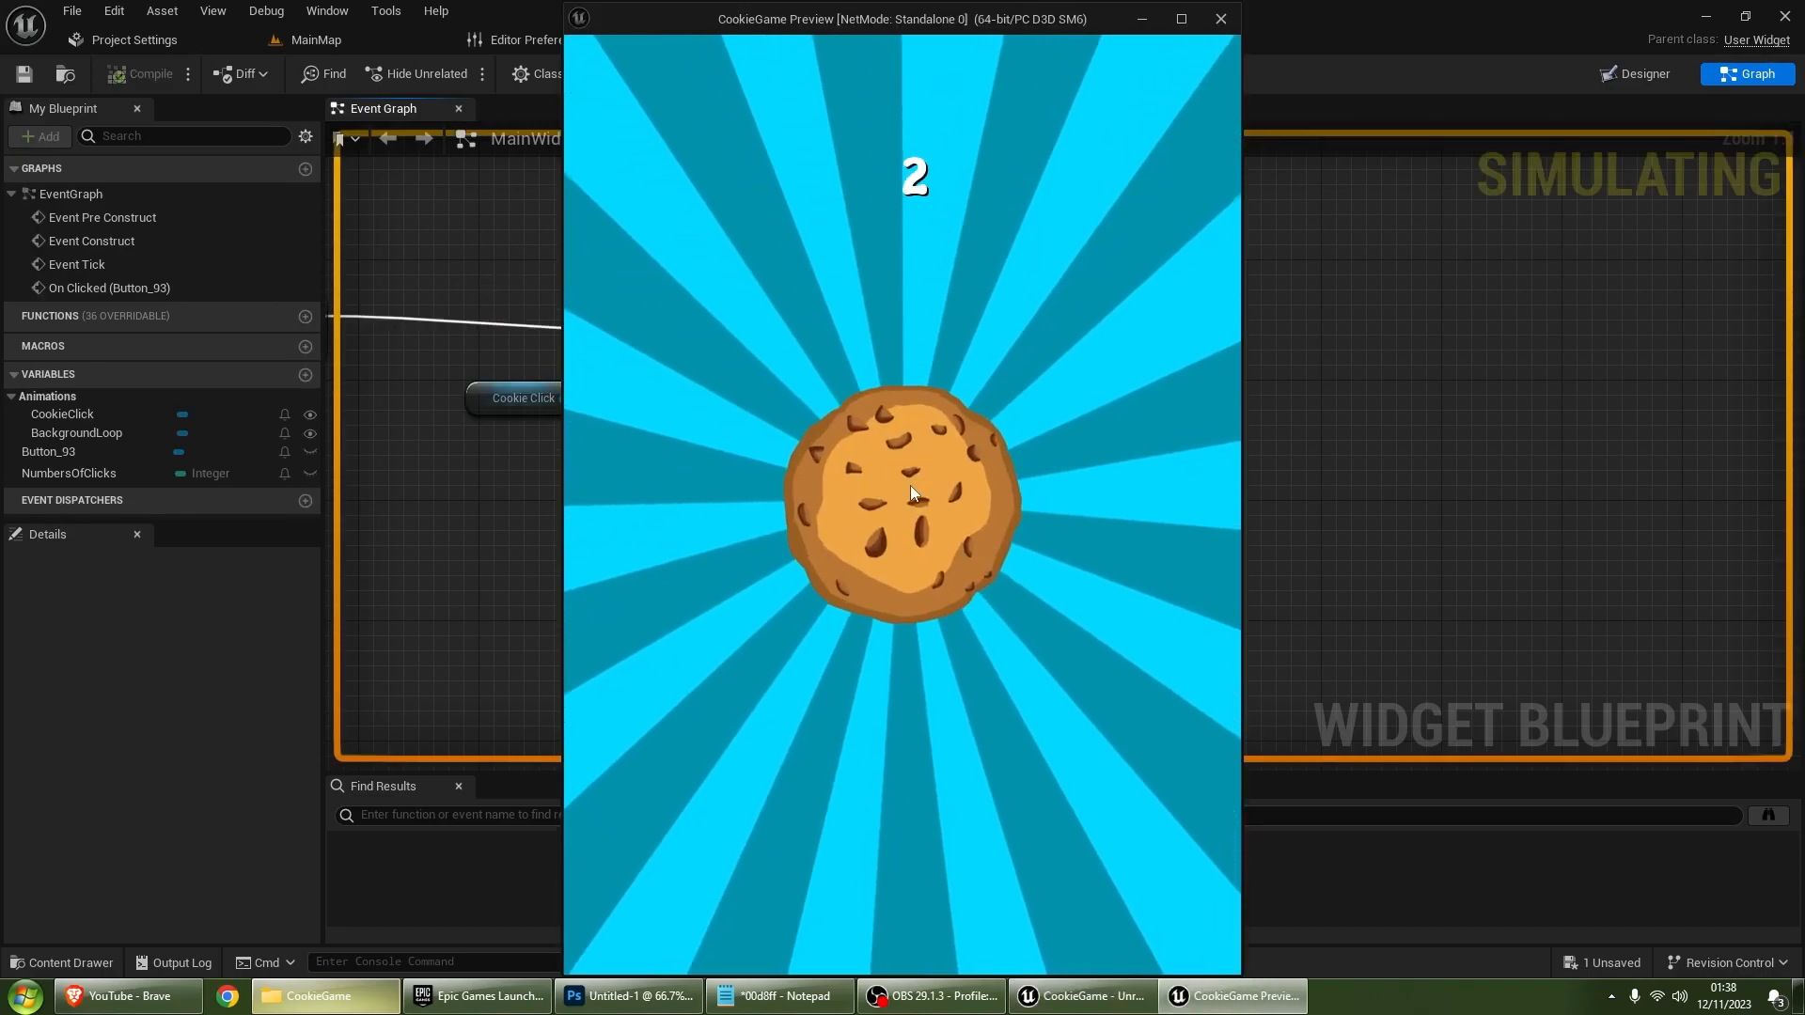
pyautogui.click(915, 492)
pyautogui.click(922, 503)
pyautogui.click(924, 508)
pyautogui.click(926, 513)
pyautogui.click(927, 515)
pyautogui.click(927, 515)
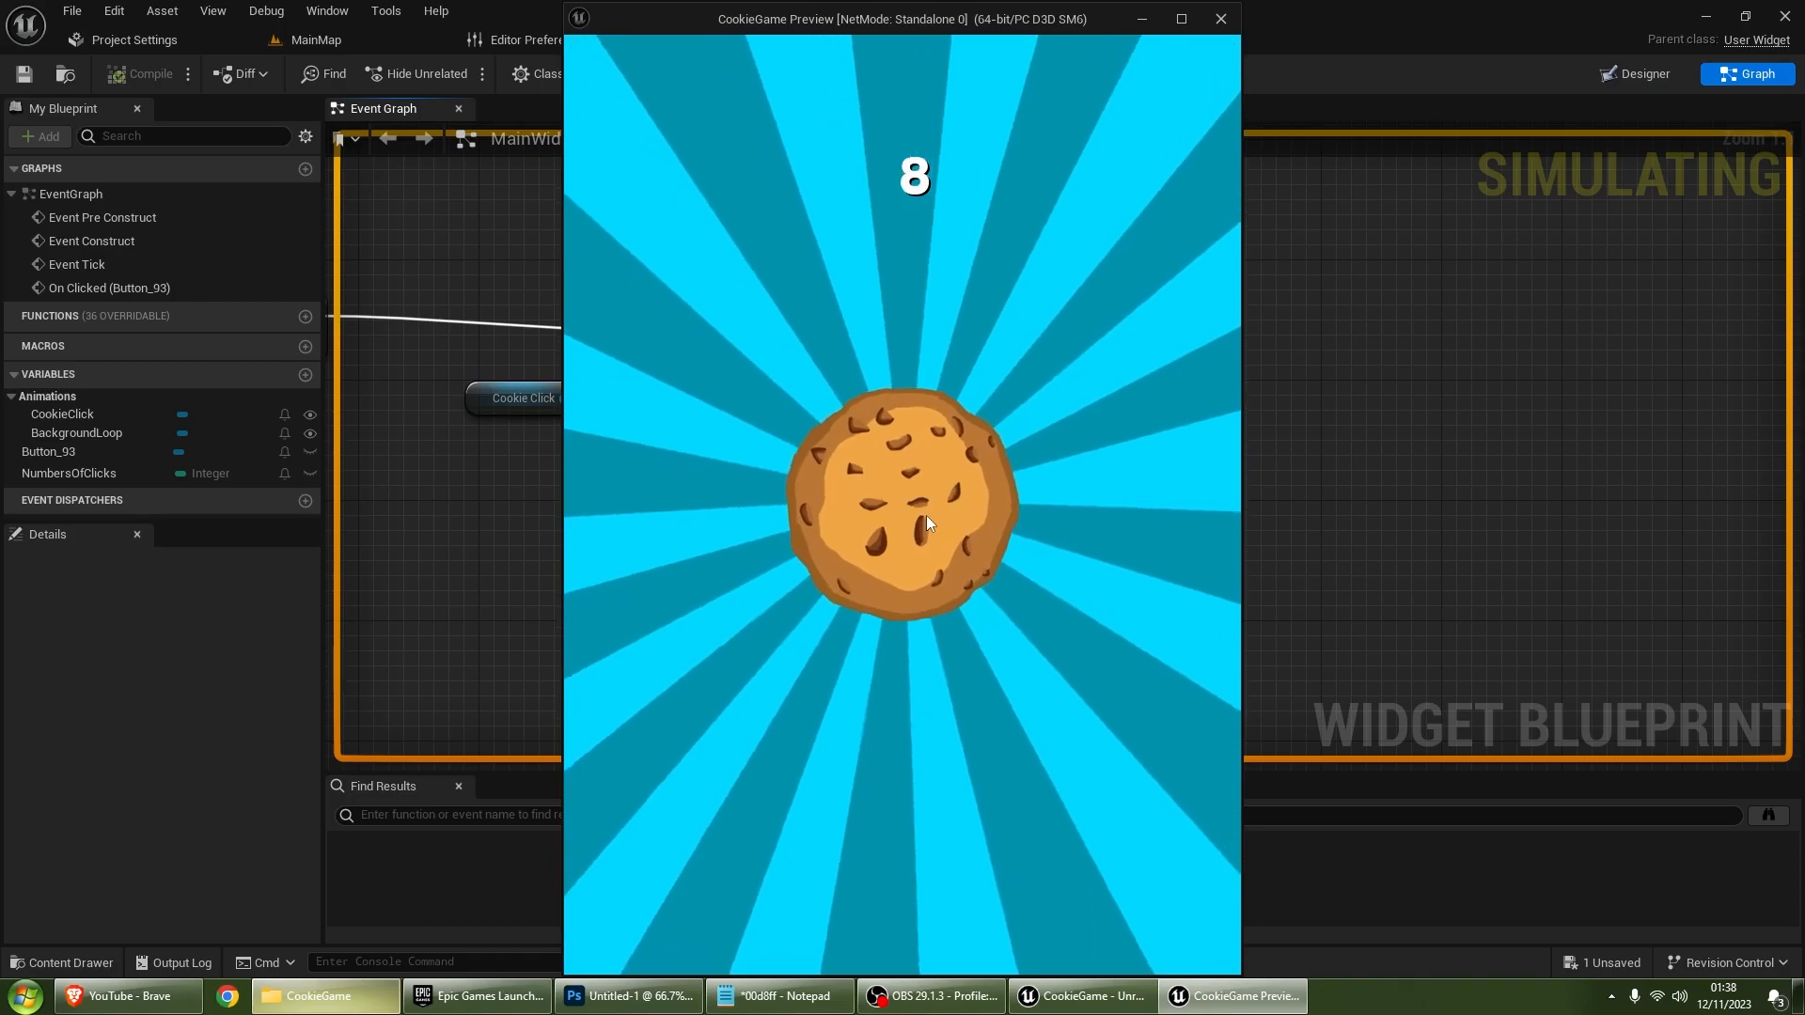
pyautogui.click(927, 515)
pyautogui.click(926, 515)
pyautogui.click(927, 515)
pyautogui.click(926, 515)
pyautogui.click(1220, 18)
pyautogui.moveTo(1006, 383); pyautogui.dragTo(934, 355, button='right')
pyautogui.moveTo(892, 284); pyautogui.dragTo(919, 372, button='right')
pyautogui.moveTo(1018, 386); pyautogui.dragTo(1019, 386)
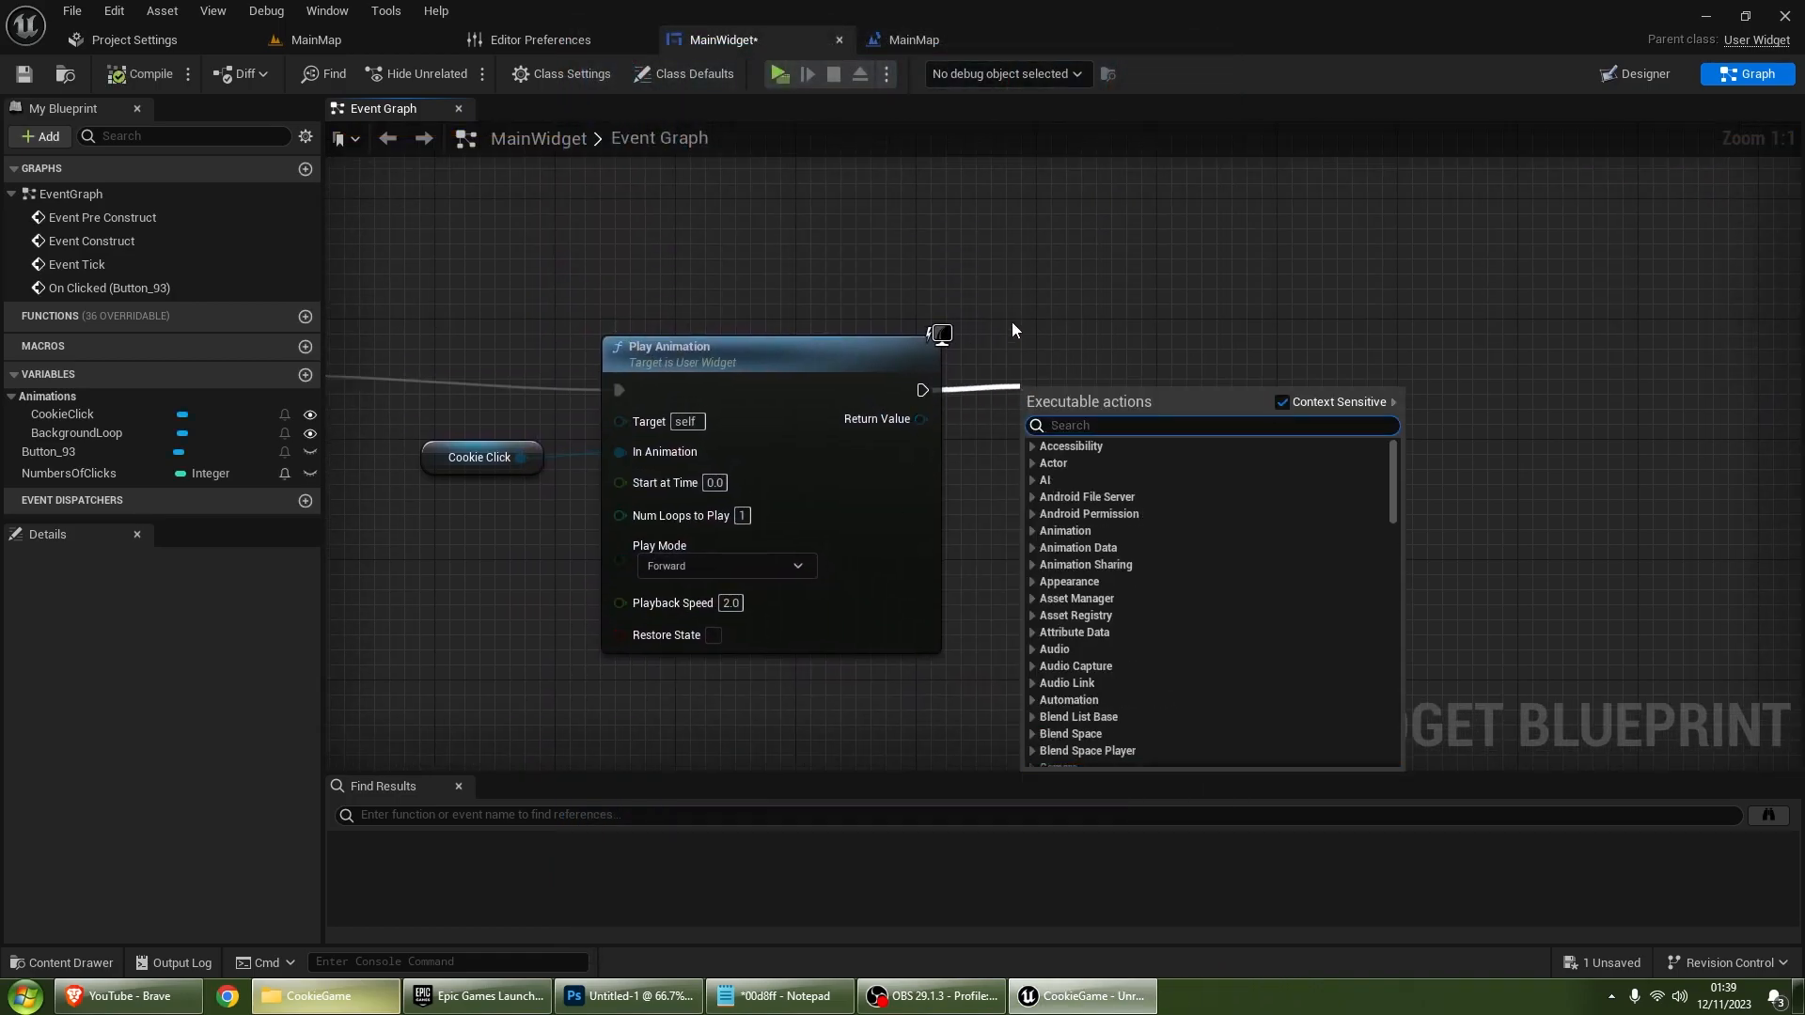
pyautogui.moveTo(1011, 321); pyautogui.dragTo(1351, 323, button='right')
# Step: Create a variable named IsClicked in MainWidget and change its type to Boolean
pyautogui.click(306, 375)
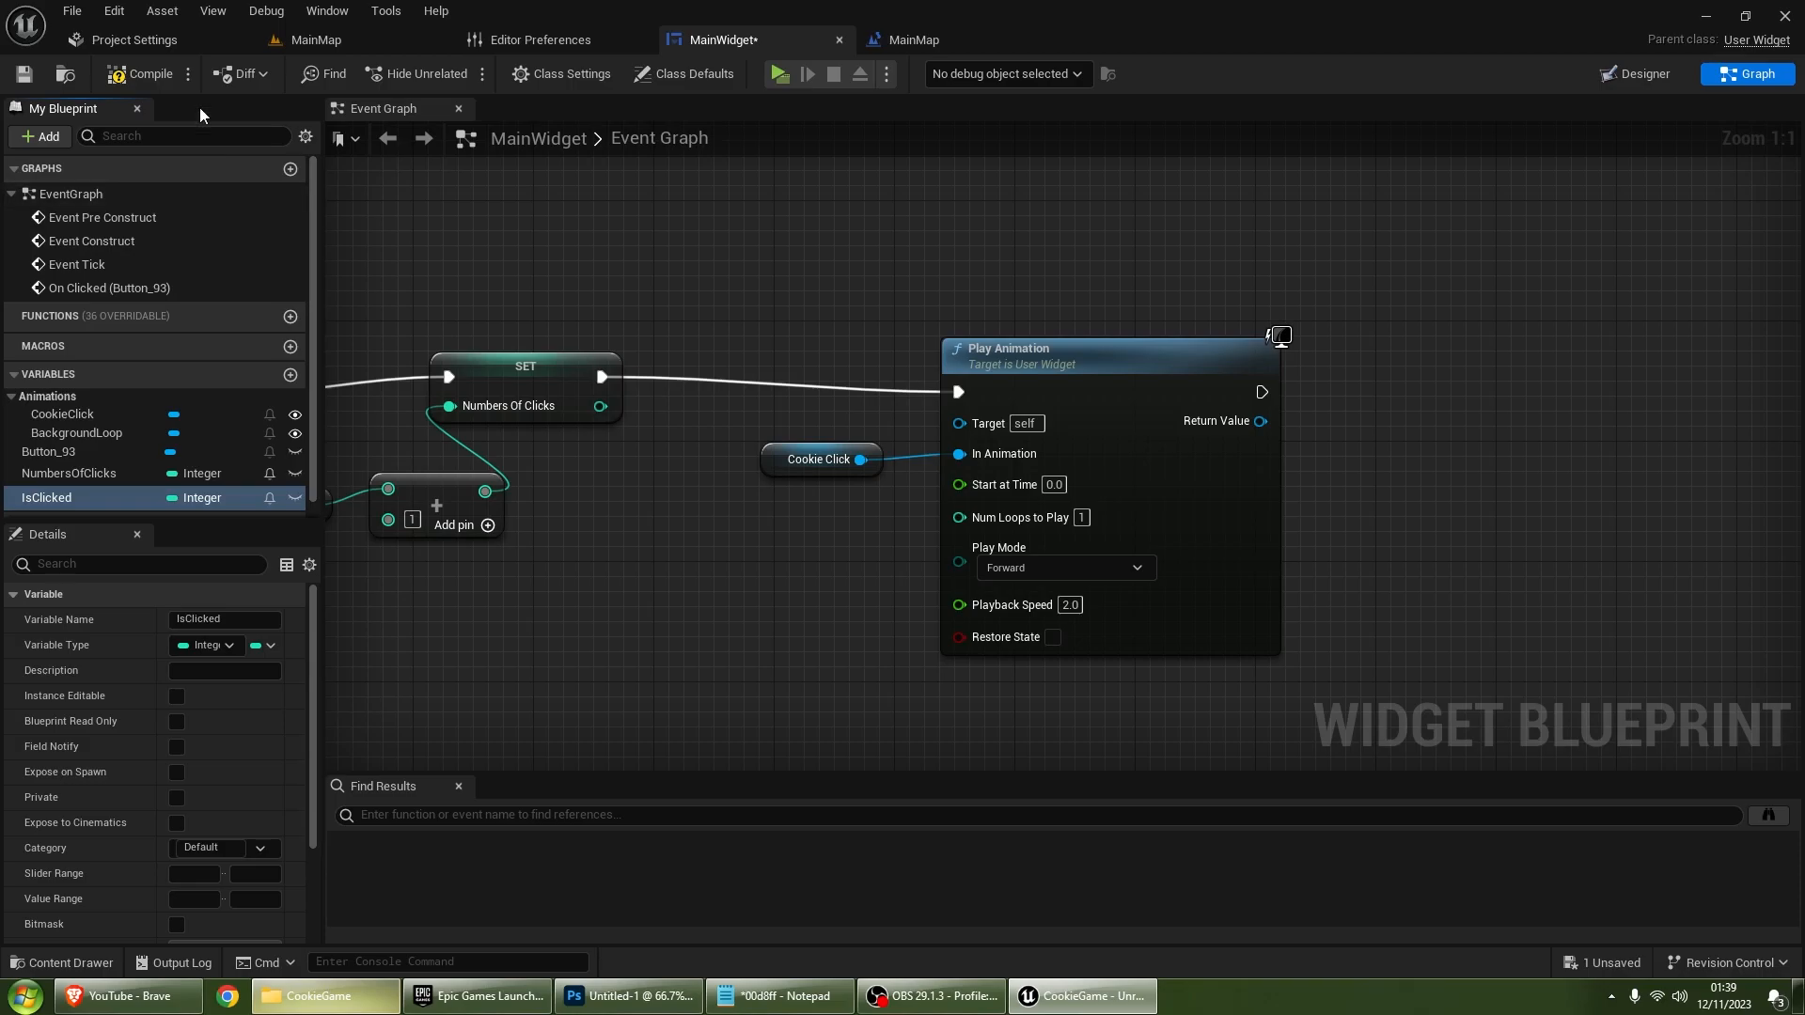
pyautogui.click(194, 494)
pyautogui.click(219, 549)
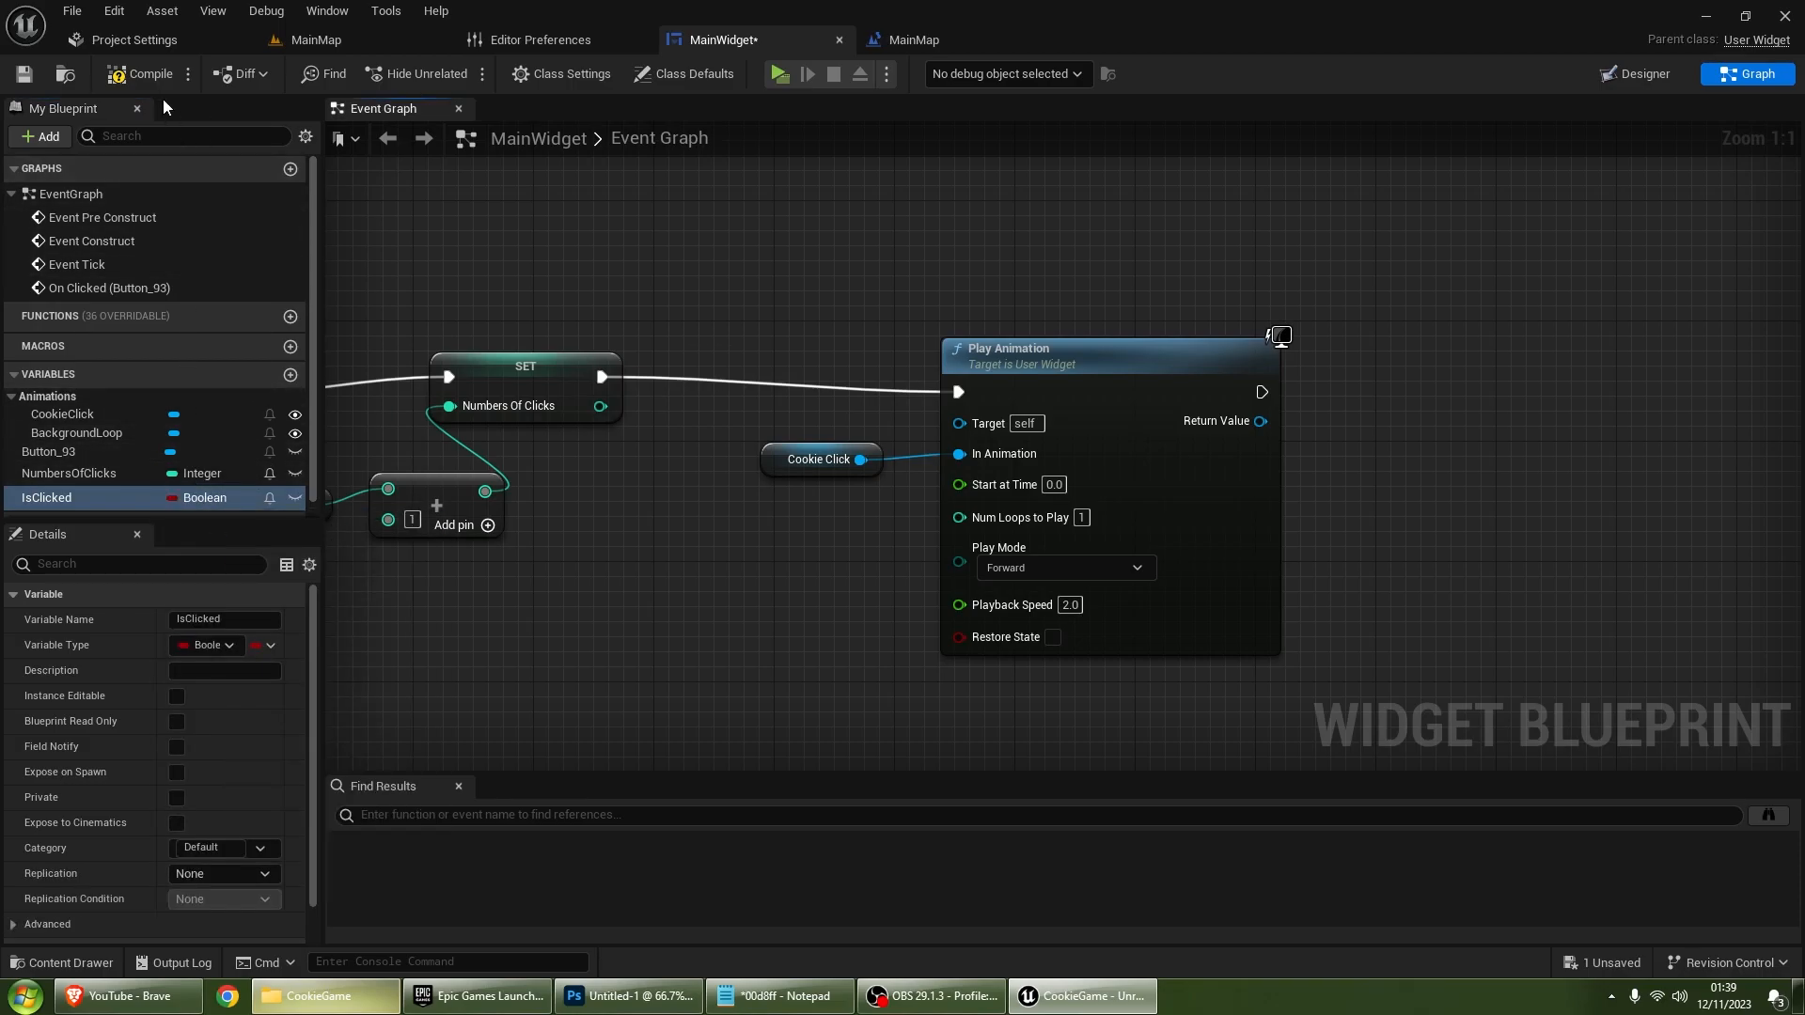
# Step: Place a Set Is Clicked node after the CookieClick Play Animation node with its value enabled
pyautogui.scroll(-2, 179, 567)
pyautogui.moveTo(632, 624); pyautogui.dragTo(258, 613, button='right')
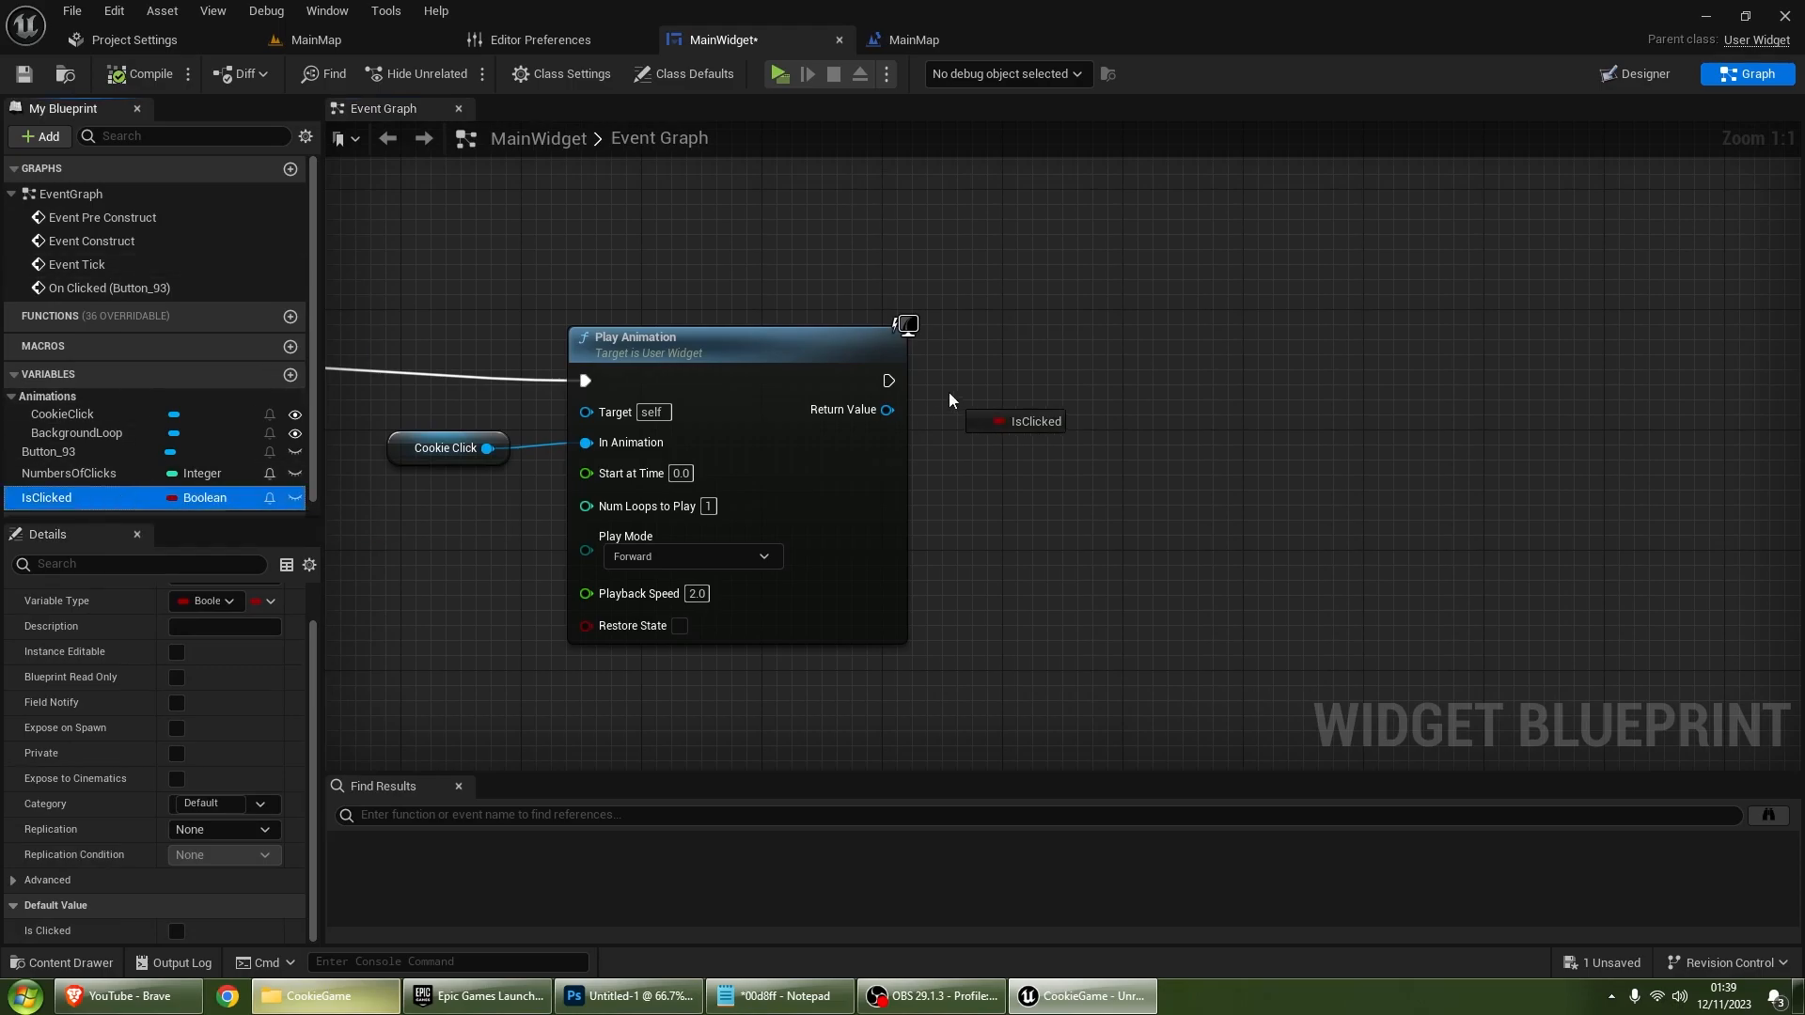
pyautogui.moveTo(893, 385); pyautogui.dragTo(979, 341)
pyautogui.moveTo(978, 340); pyautogui.dragTo(755, 368, button='right')
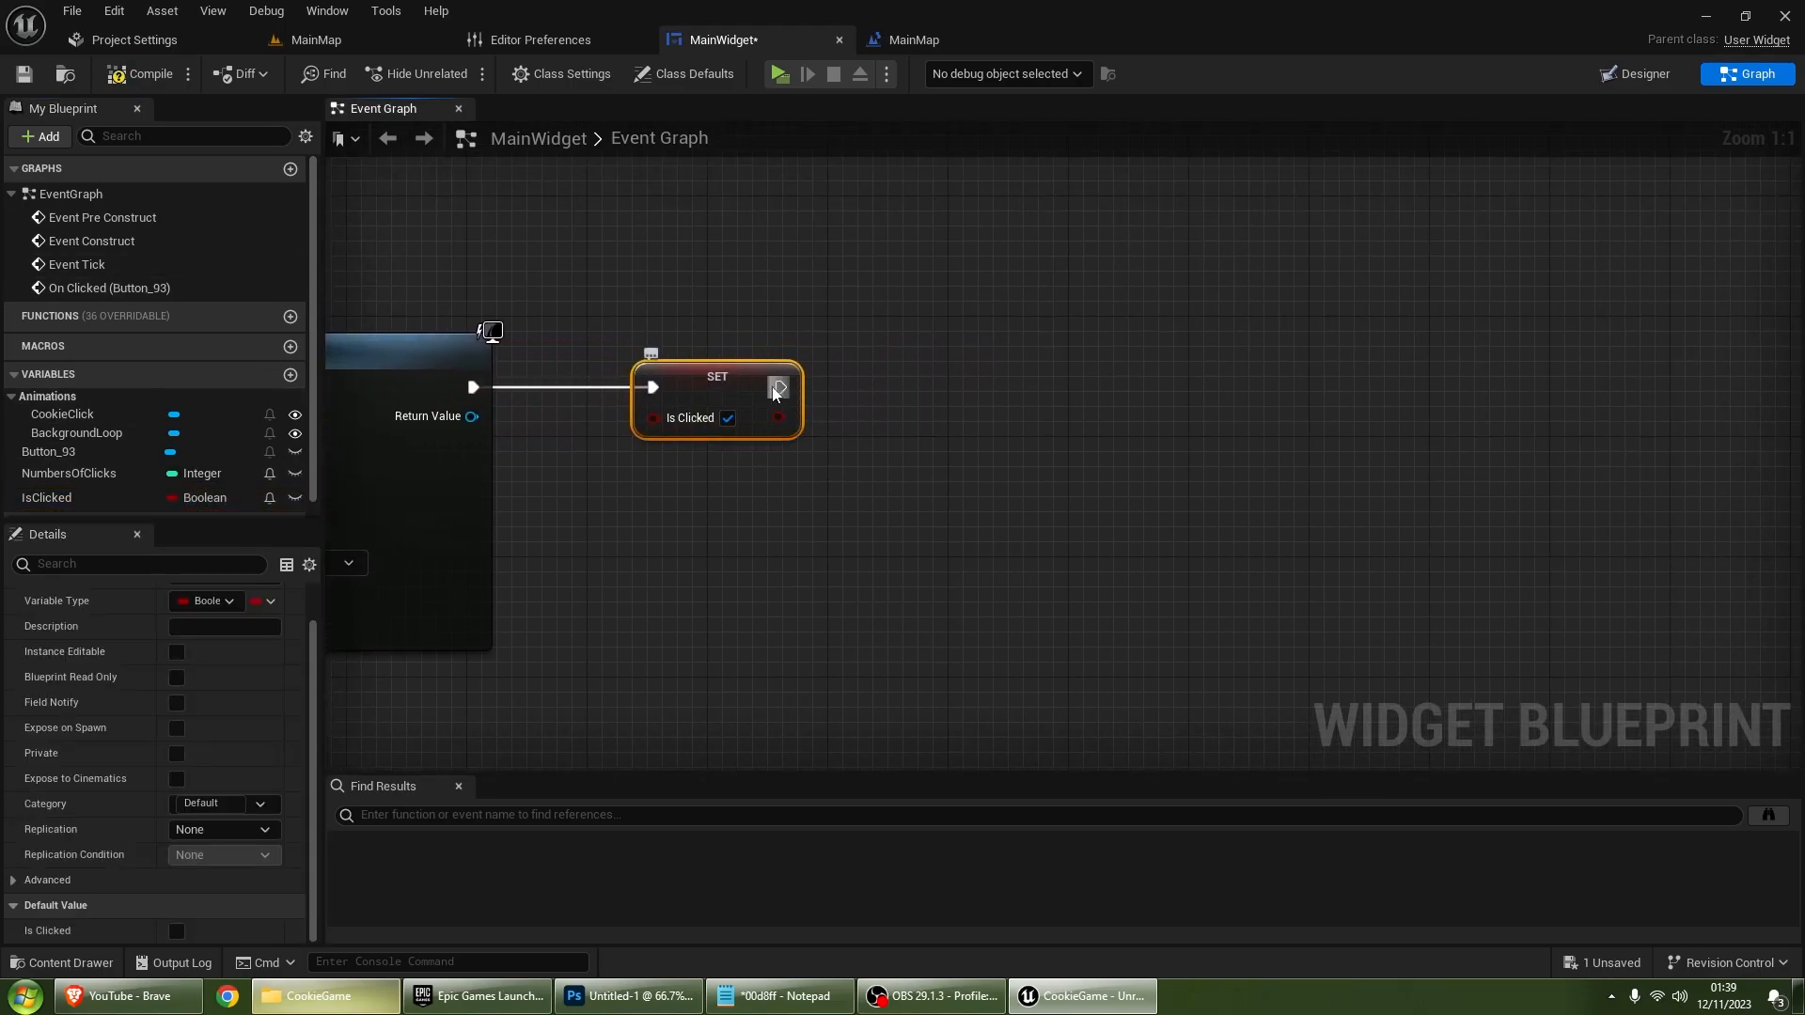
# Step: Add a Delay node of 0.2 seconds after Set Is Clicked, and on completion set Is Clicked to false
pyautogui.moveTo(776, 386); pyautogui.dragTo(908, 400)
pyautogui.write('delay')
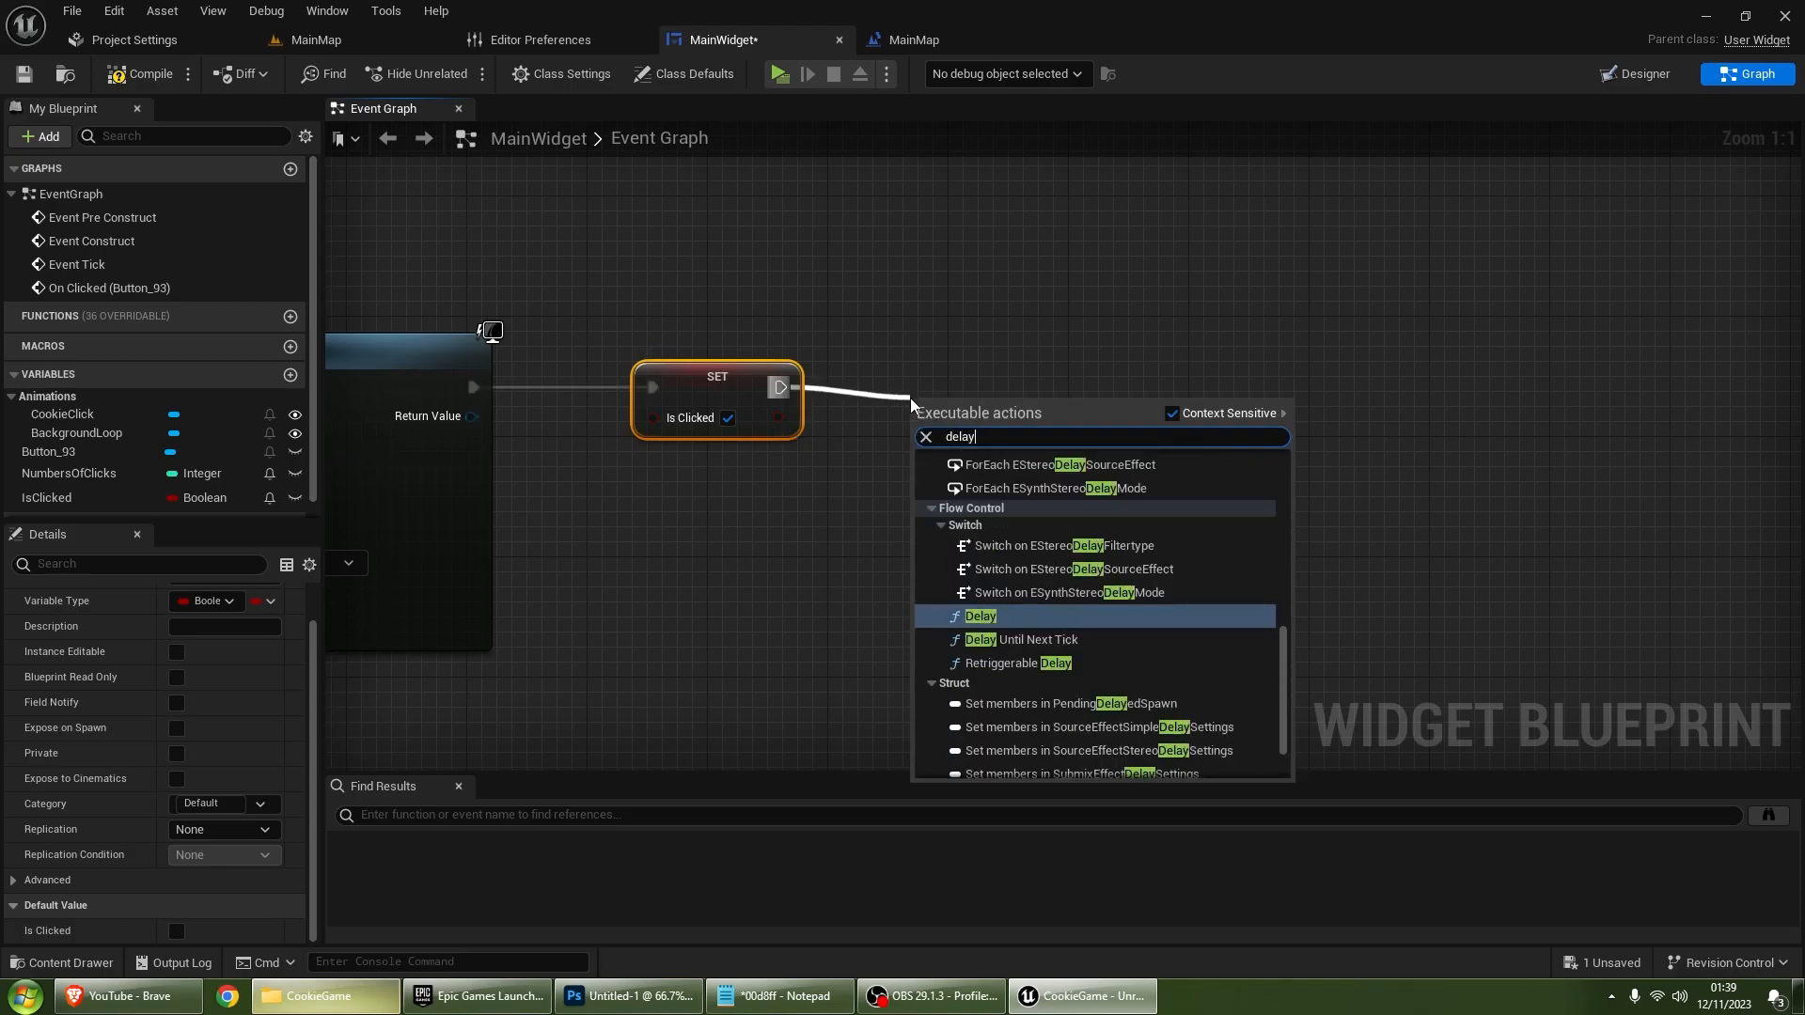
pyautogui.press('Return')
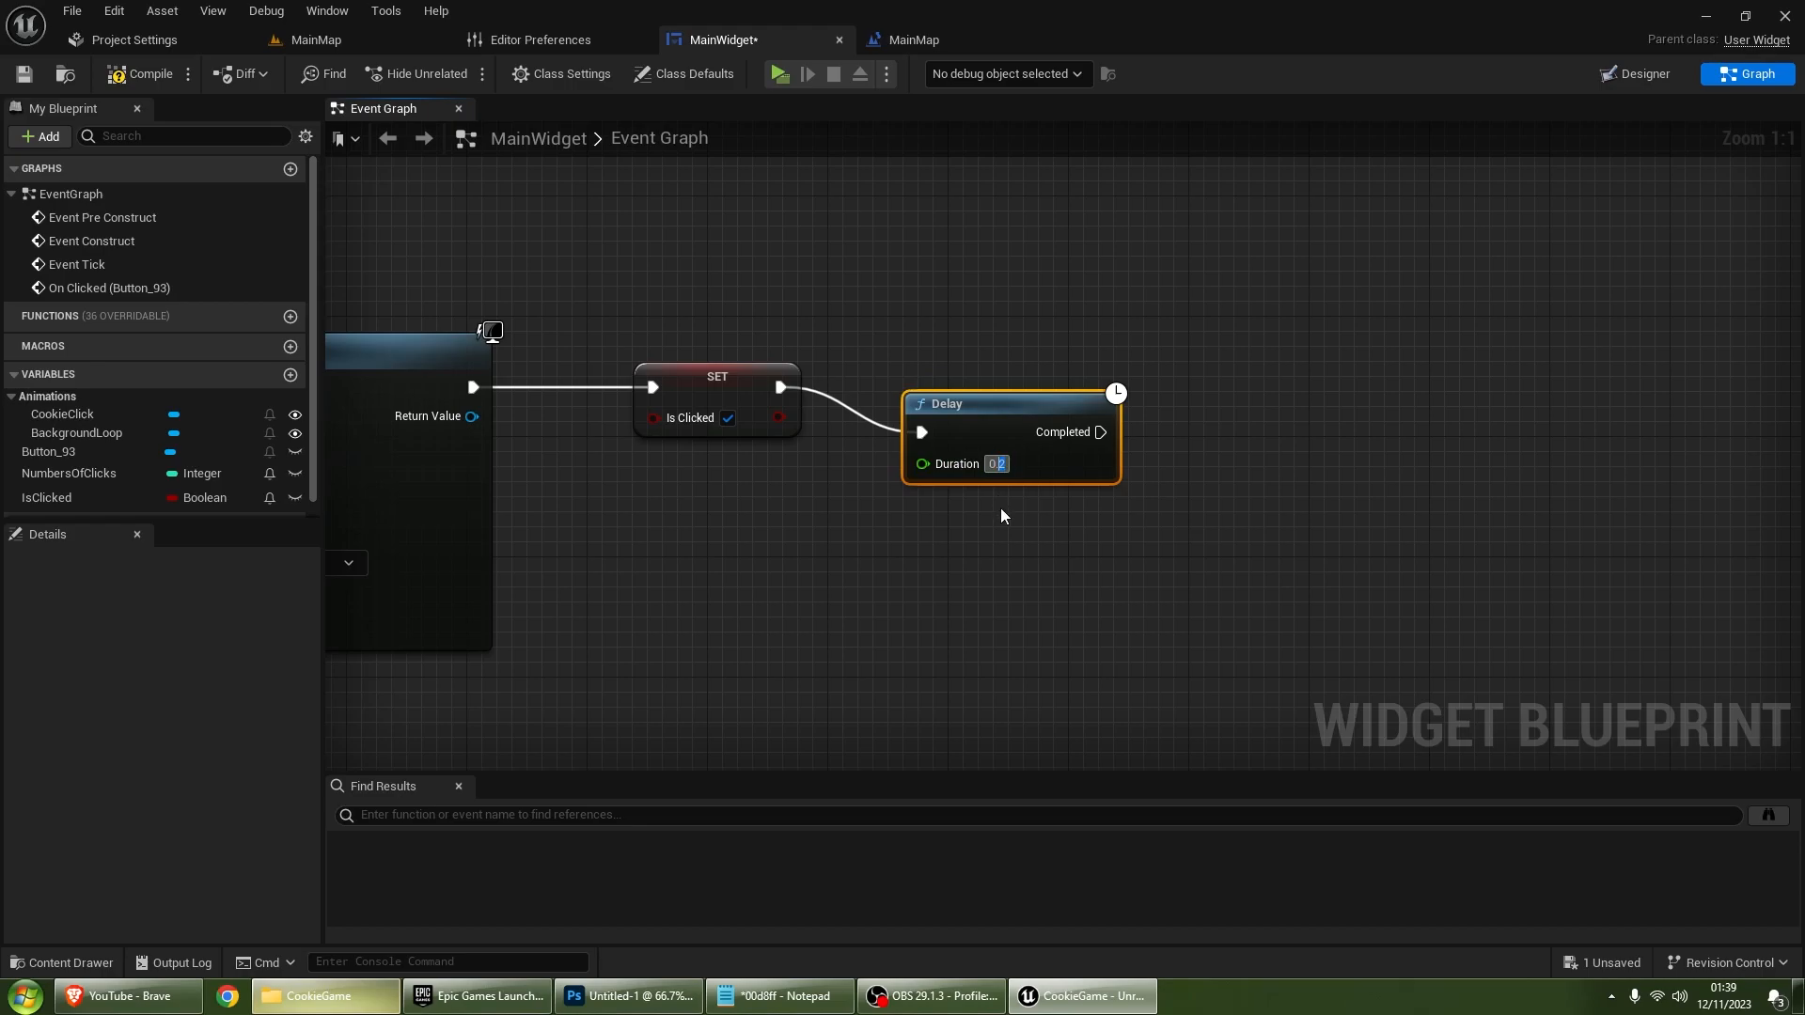
pyautogui.moveTo(1000, 513); pyautogui.dragTo(806, 475, button='right')
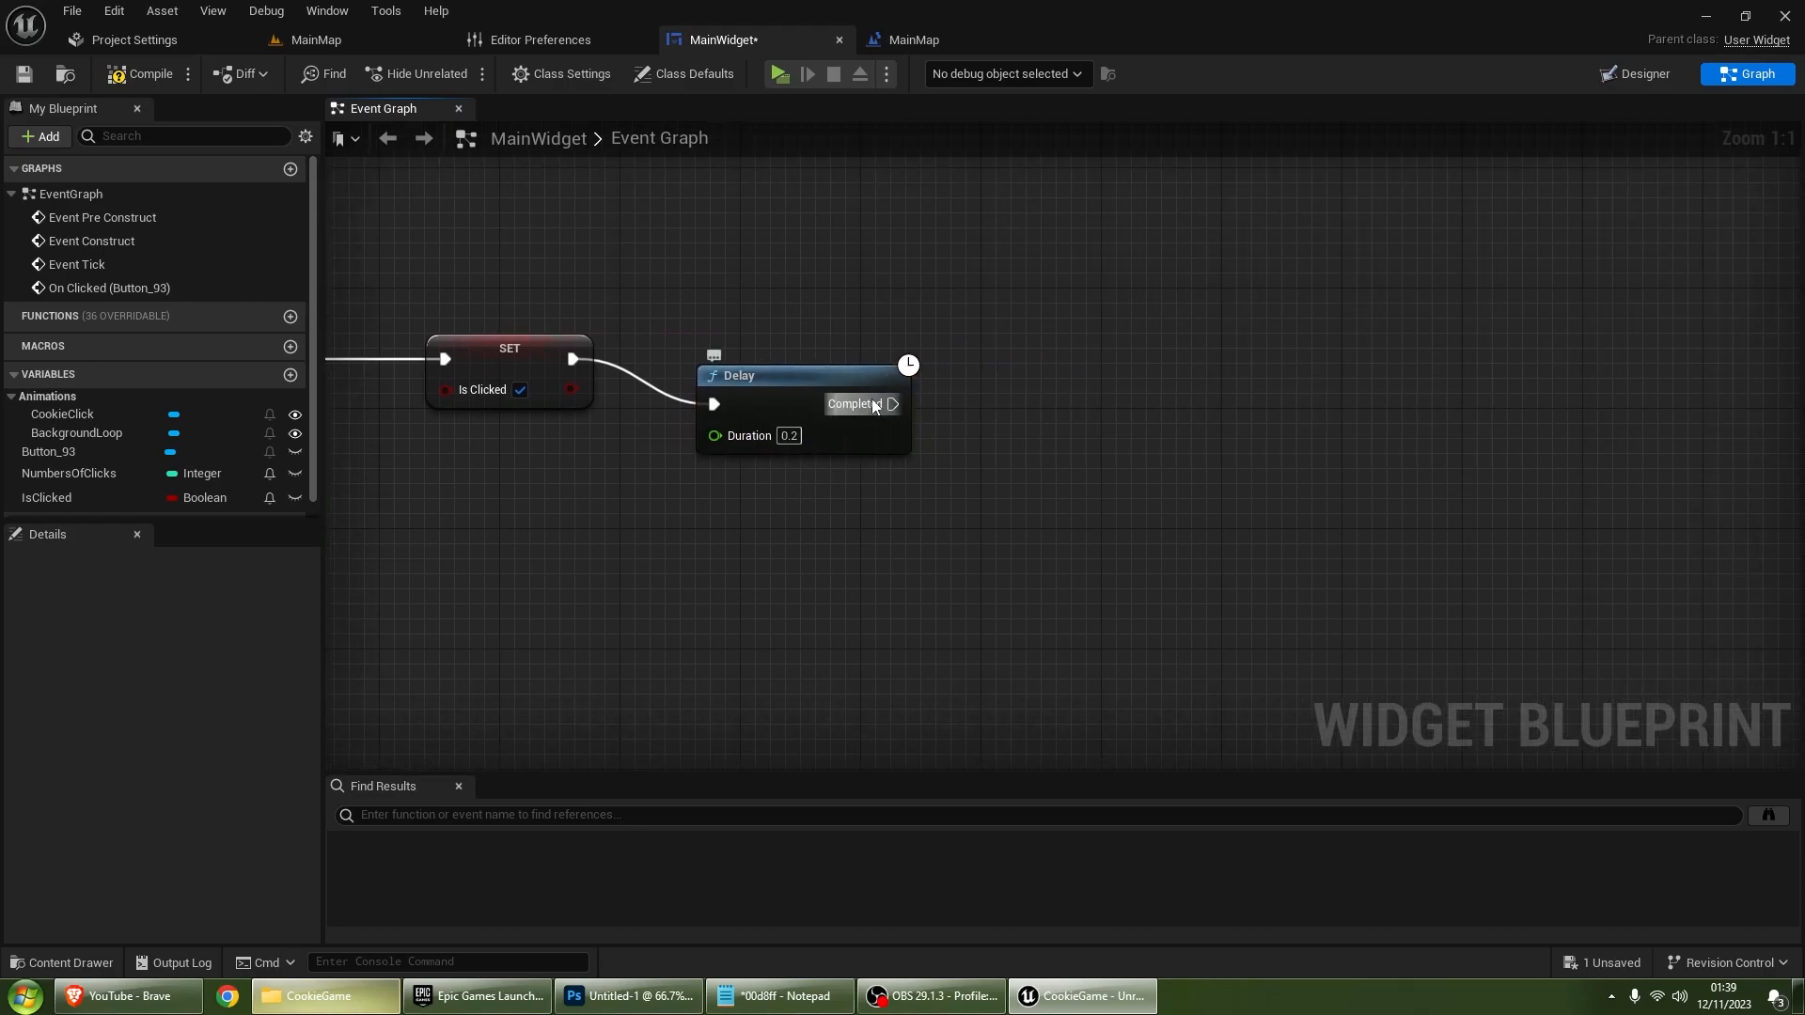
pyautogui.moveTo(755, 506); pyautogui.dragTo(888, 406)
# Step: Insert a Branch node directly after the On Clicked (Button_93) event
pyautogui.moveTo(697, 489); pyautogui.dragTo(1794, 471, button='right')
pyautogui.moveTo(786, 423); pyautogui.dragTo(1274, 459, button='right')
pyautogui.click(759, 377)
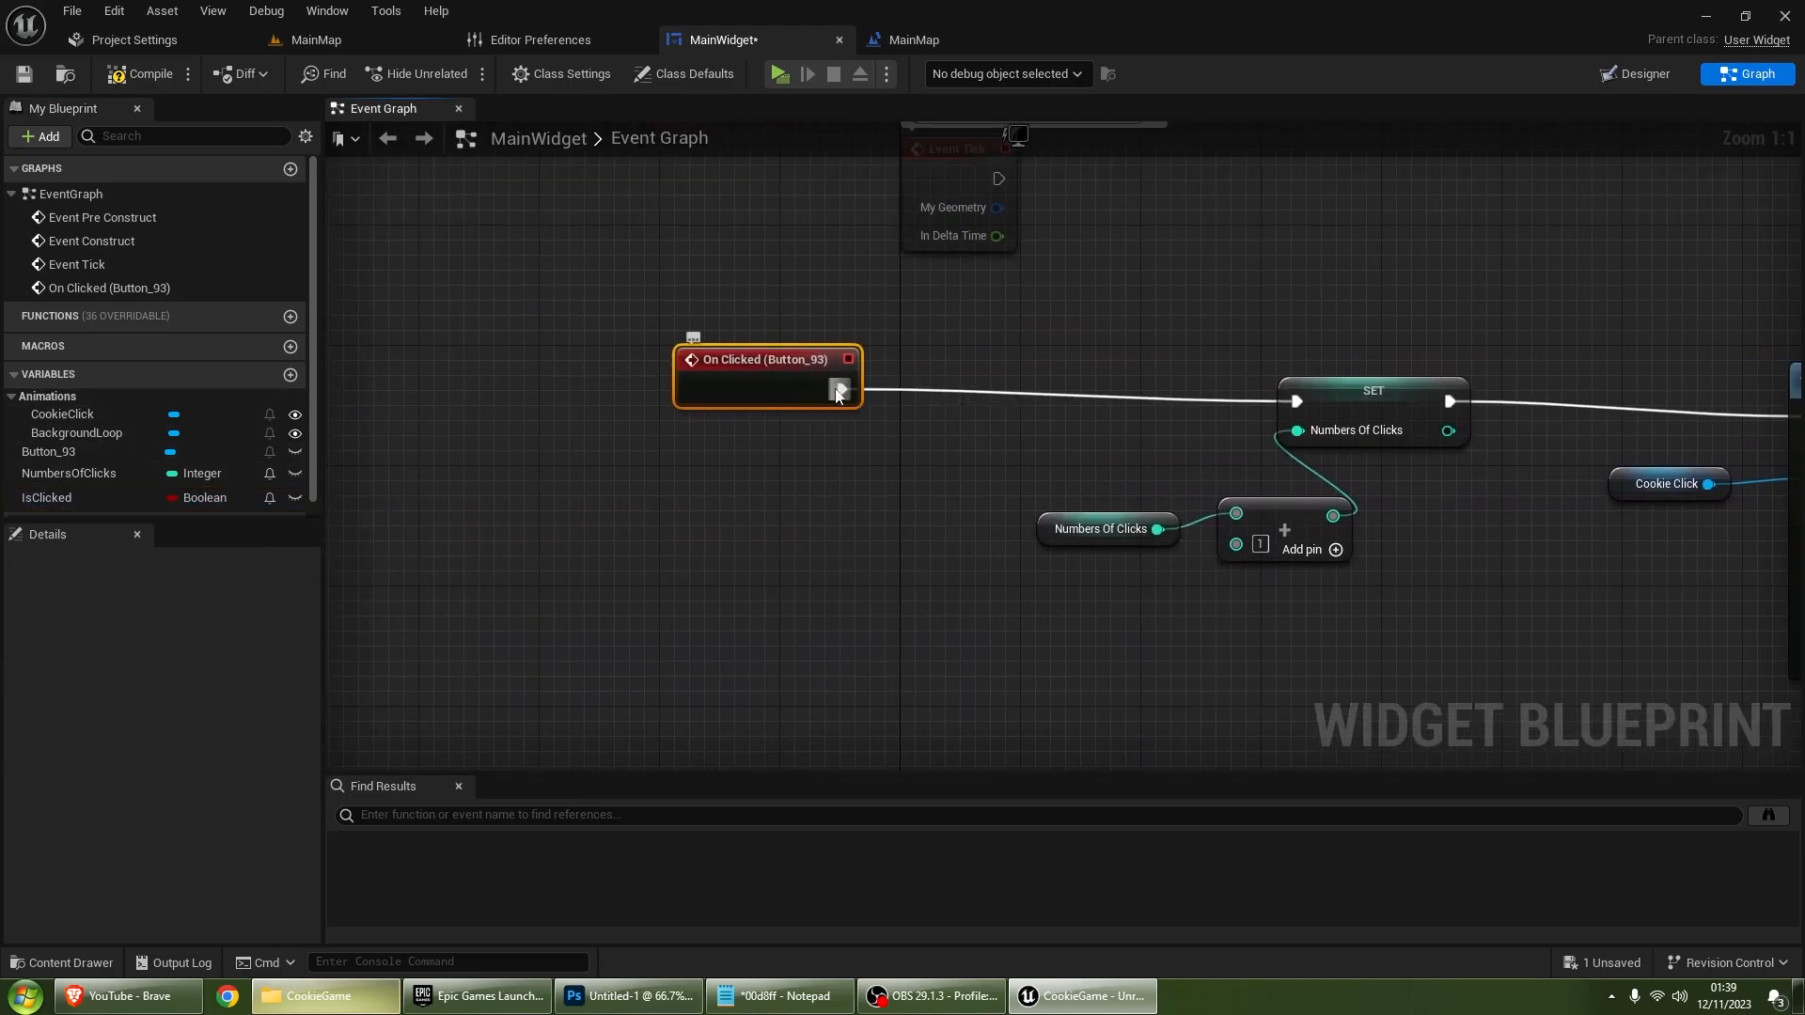
pyautogui.moveTo(842, 389); pyautogui.dragTo(930, 399)
pyautogui.write('bra')
pyautogui.press('Return')
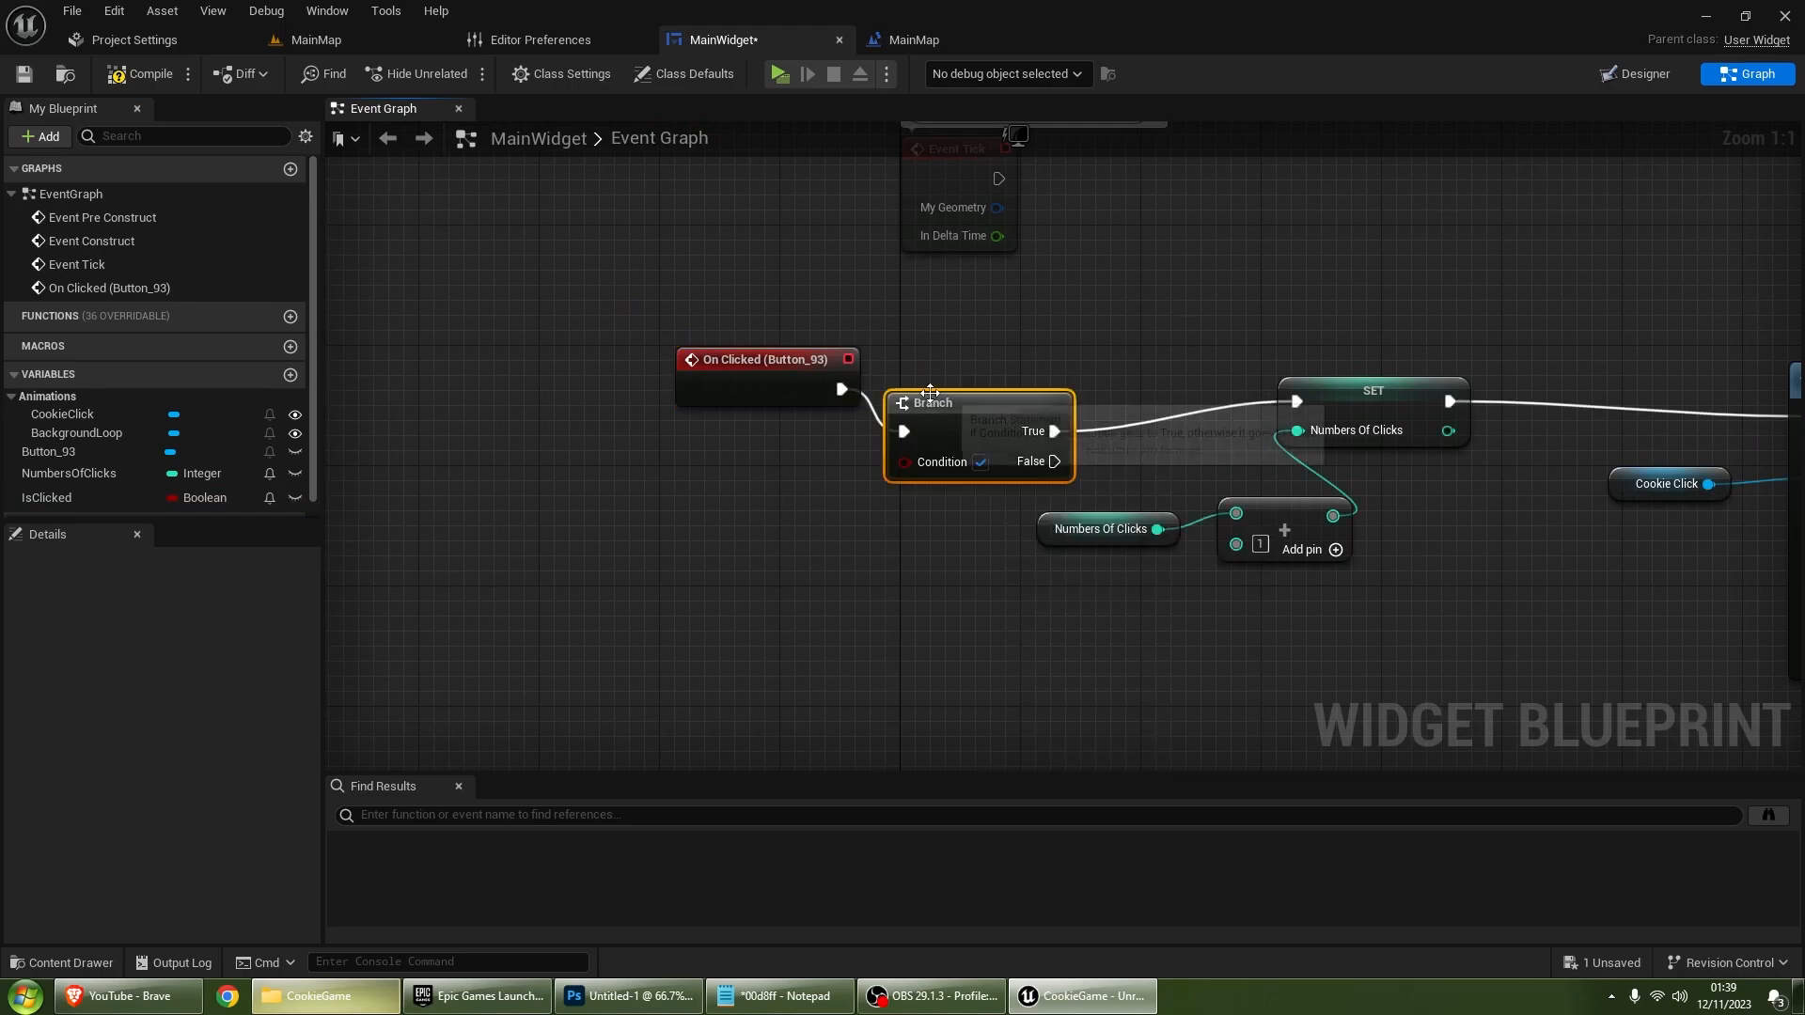
# Step: Route the Branch's False output instead of True to the Numbers Of Clicks setter and use IsClicked as its Condition
pyautogui.keyDown('alt'); pyautogui.click(1094, 431); pyautogui.keyUp('alt')
pyautogui.moveTo(1062, 459); pyautogui.dragTo(1297, 401)
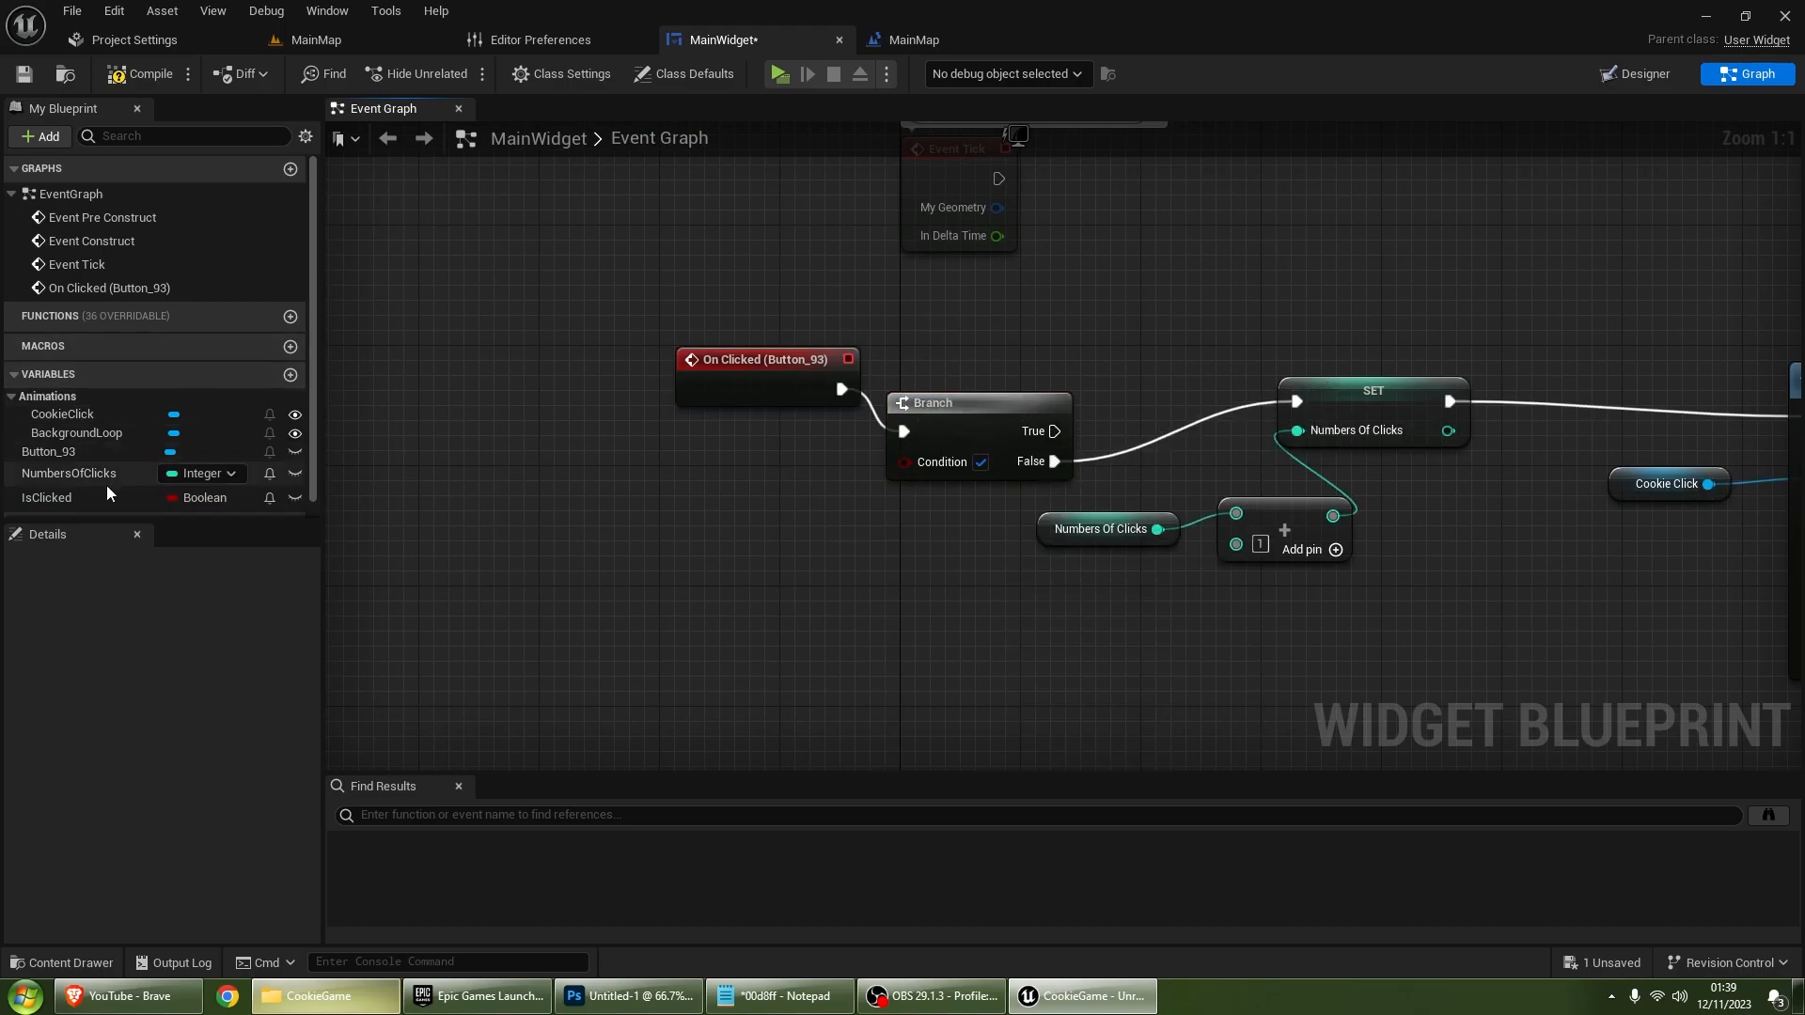
pyautogui.moveTo(108, 494); pyautogui.dragTo(690, 490)
pyautogui.moveTo(922, 472); pyautogui.dragTo(923, 470)
# Step: Run the game and click the cookie rapidly many times to test the click counter and click animation
pyautogui.click(780, 73)
pyautogui.doubleClick(940, 500)
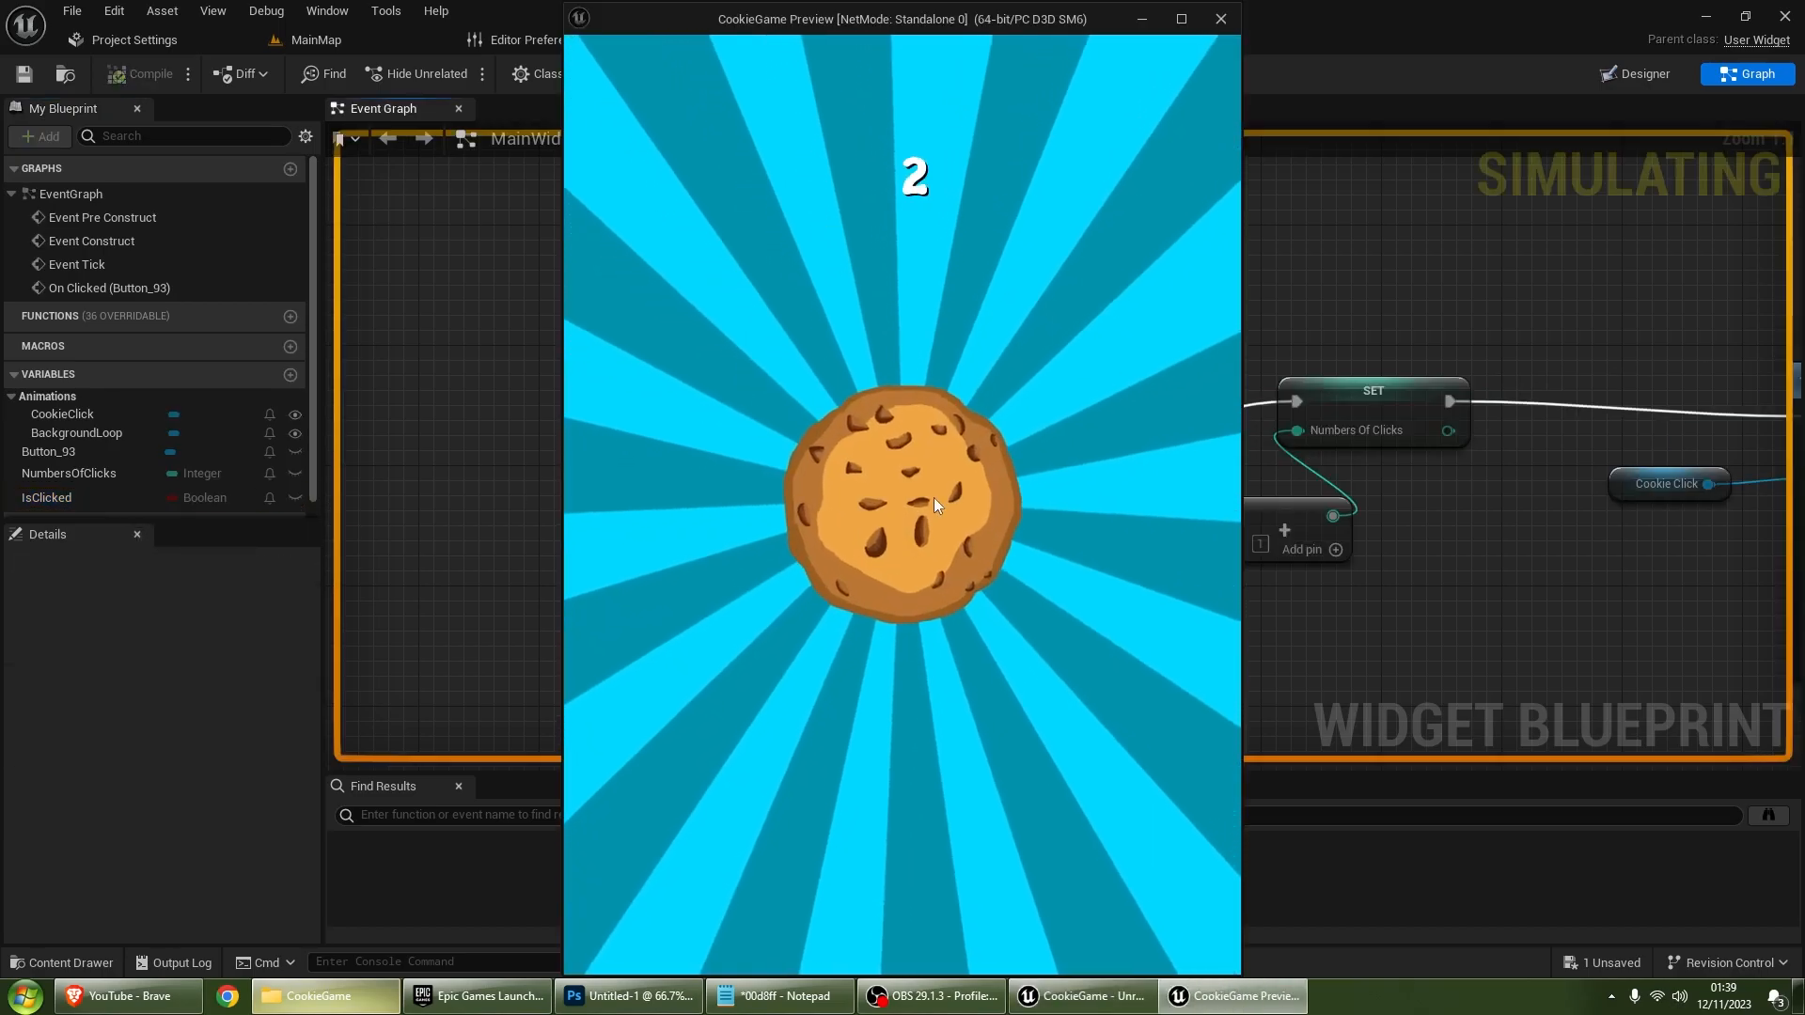
pyautogui.click(933, 498)
pyautogui.doubleClick(934, 498)
pyautogui.click(934, 496)
pyautogui.doubleClick(933, 496)
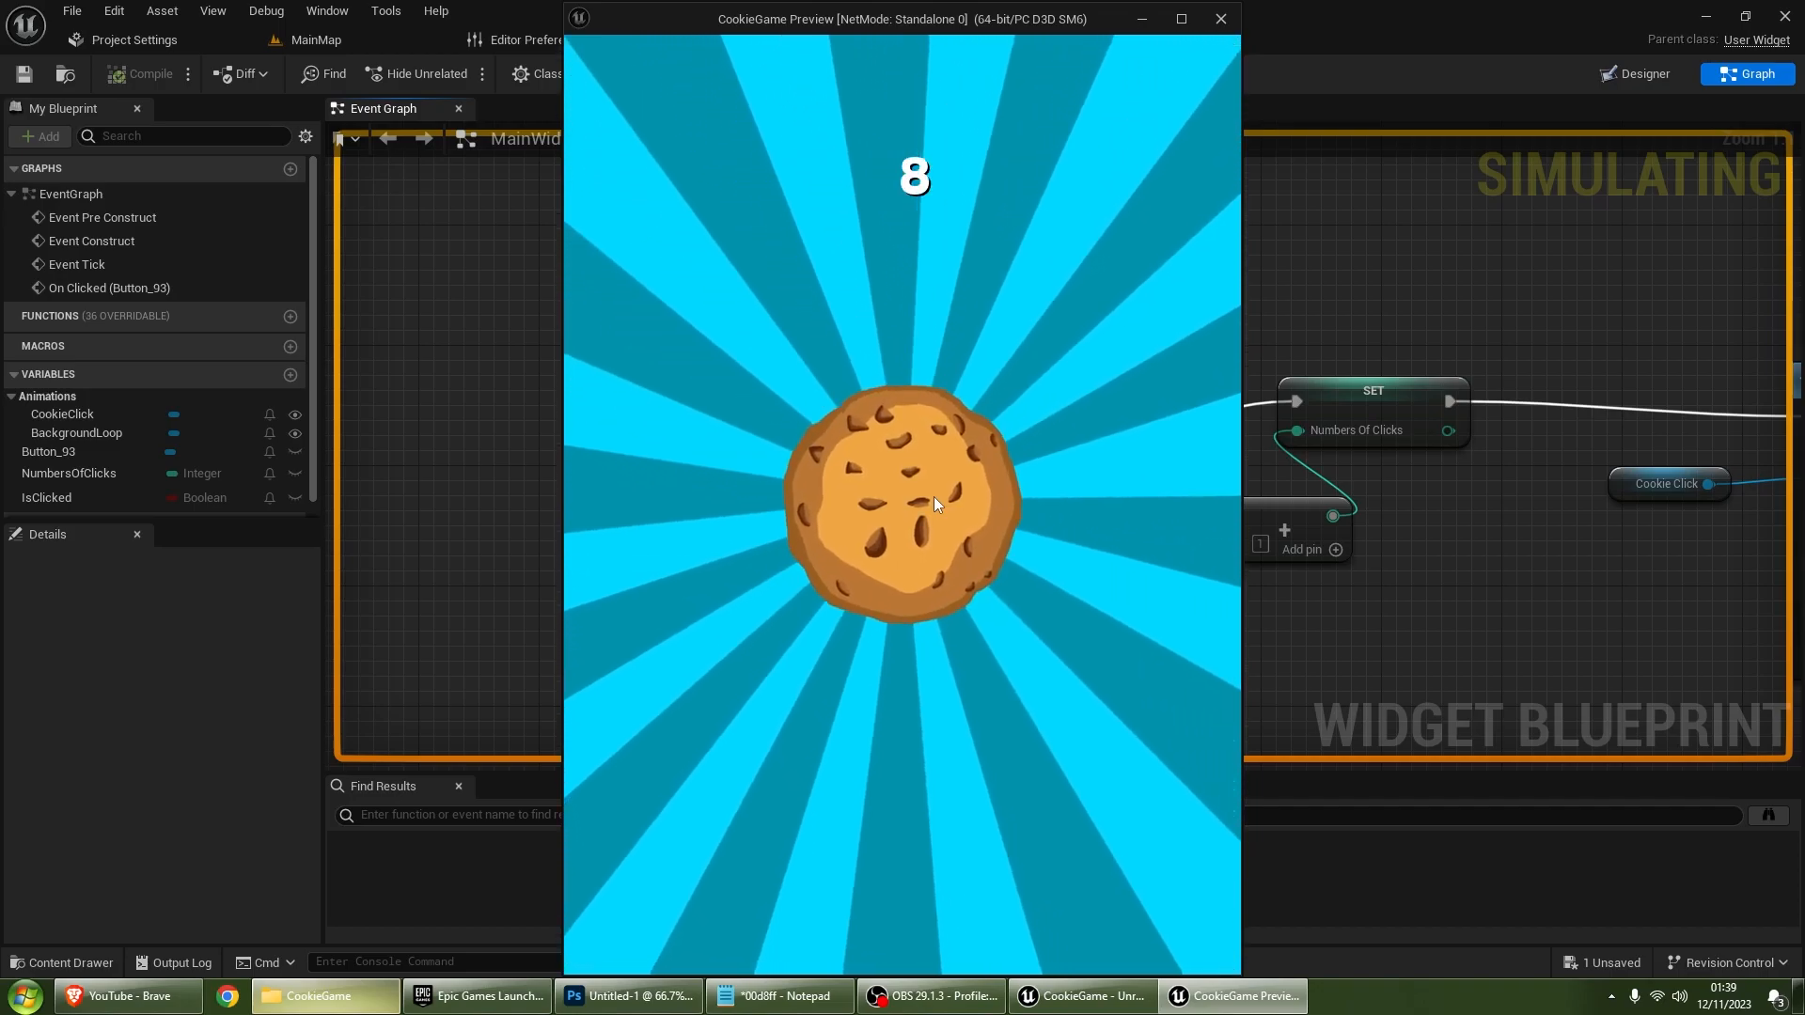
pyautogui.doubleClick(933, 496)
pyautogui.click(934, 496)
pyautogui.doubleClick(933, 496)
pyautogui.click(933, 497)
pyautogui.doubleClick(936, 497)
pyautogui.click(939, 501)
pyautogui.doubleClick(939, 504)
pyautogui.click(939, 504)
pyautogui.click(939, 505)
pyautogui.tripleClick(939, 505)
pyautogui.doubleClick(939, 505)
pyautogui.doubleClick(939, 504)
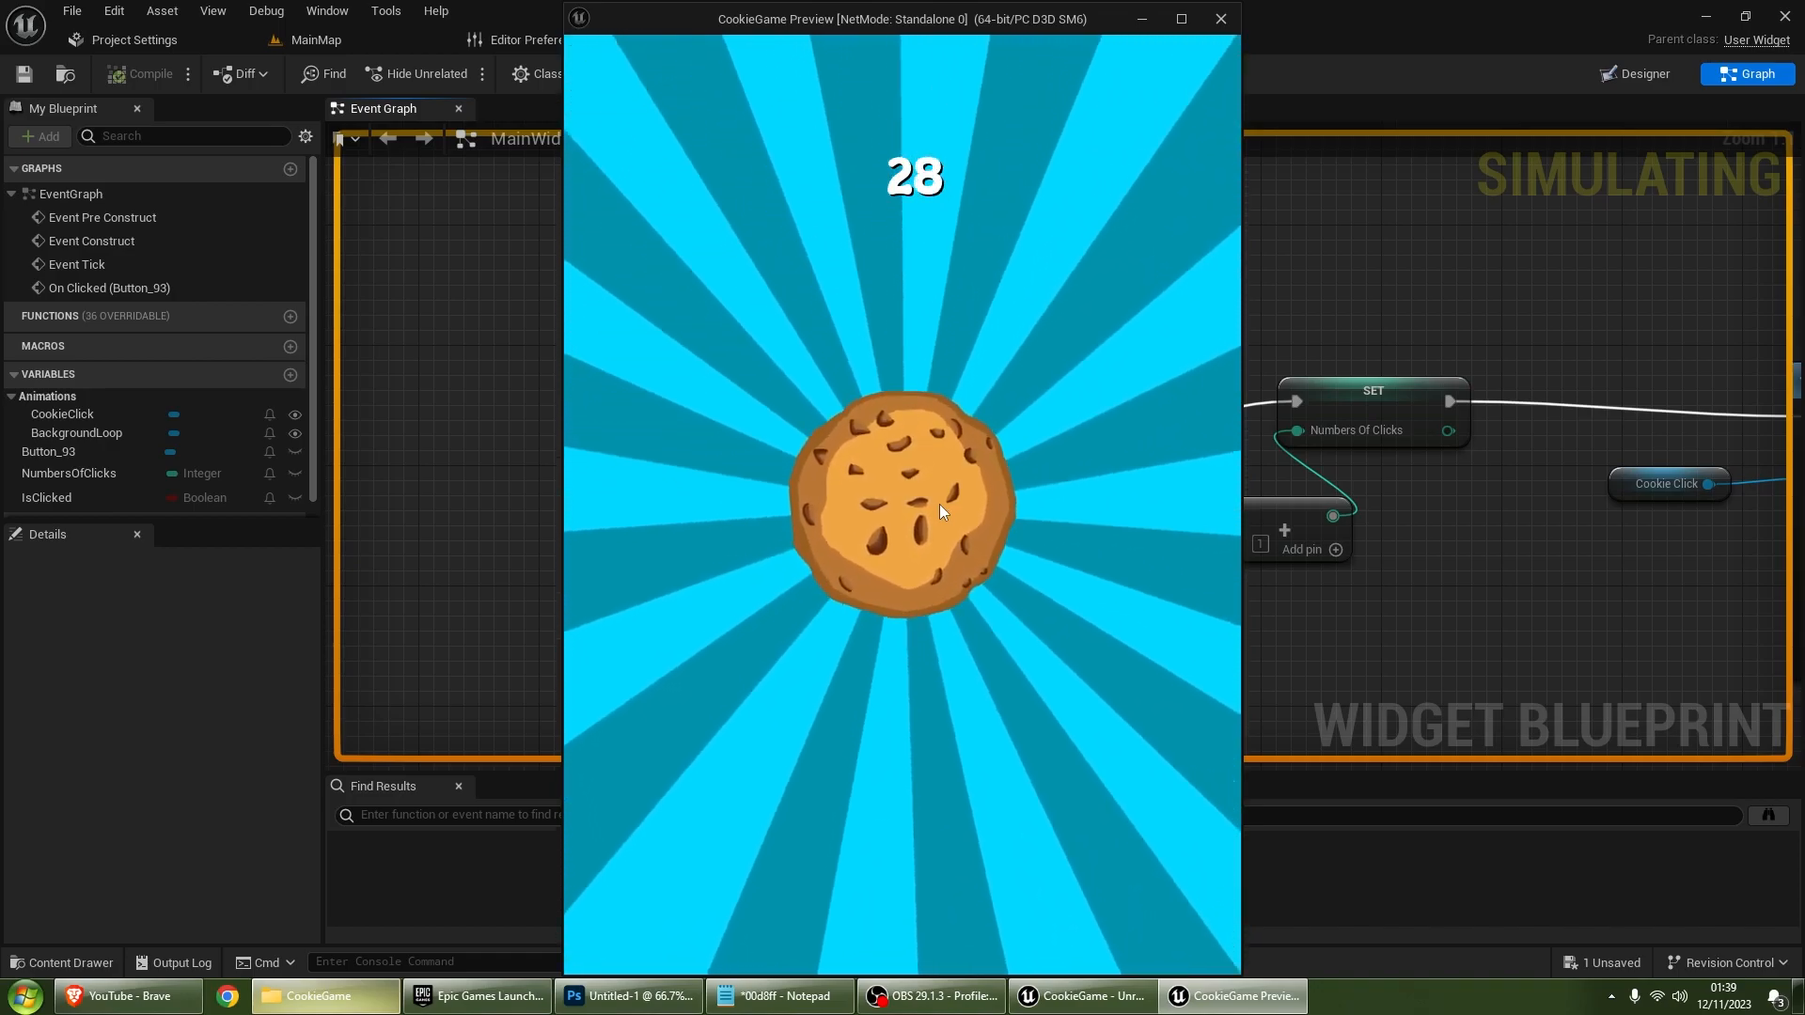
pyautogui.doubleClick(939, 503)
pyautogui.doubleClick(939, 504)
pyautogui.doubleClick(939, 504)
pyautogui.doubleClick(936, 500)
pyautogui.doubleClick(922, 493)
pyautogui.doubleClick(915, 488)
pyautogui.doubleClick(915, 488)
pyautogui.doubleClick(917, 491)
pyautogui.click(916, 487)
pyautogui.doubleClick(916, 488)
pyautogui.click(917, 488)
pyautogui.doubleClick(918, 490)
pyautogui.click(928, 500)
pyautogui.doubleClick(929, 500)
pyautogui.doubleClick(928, 500)
pyautogui.click(928, 500)
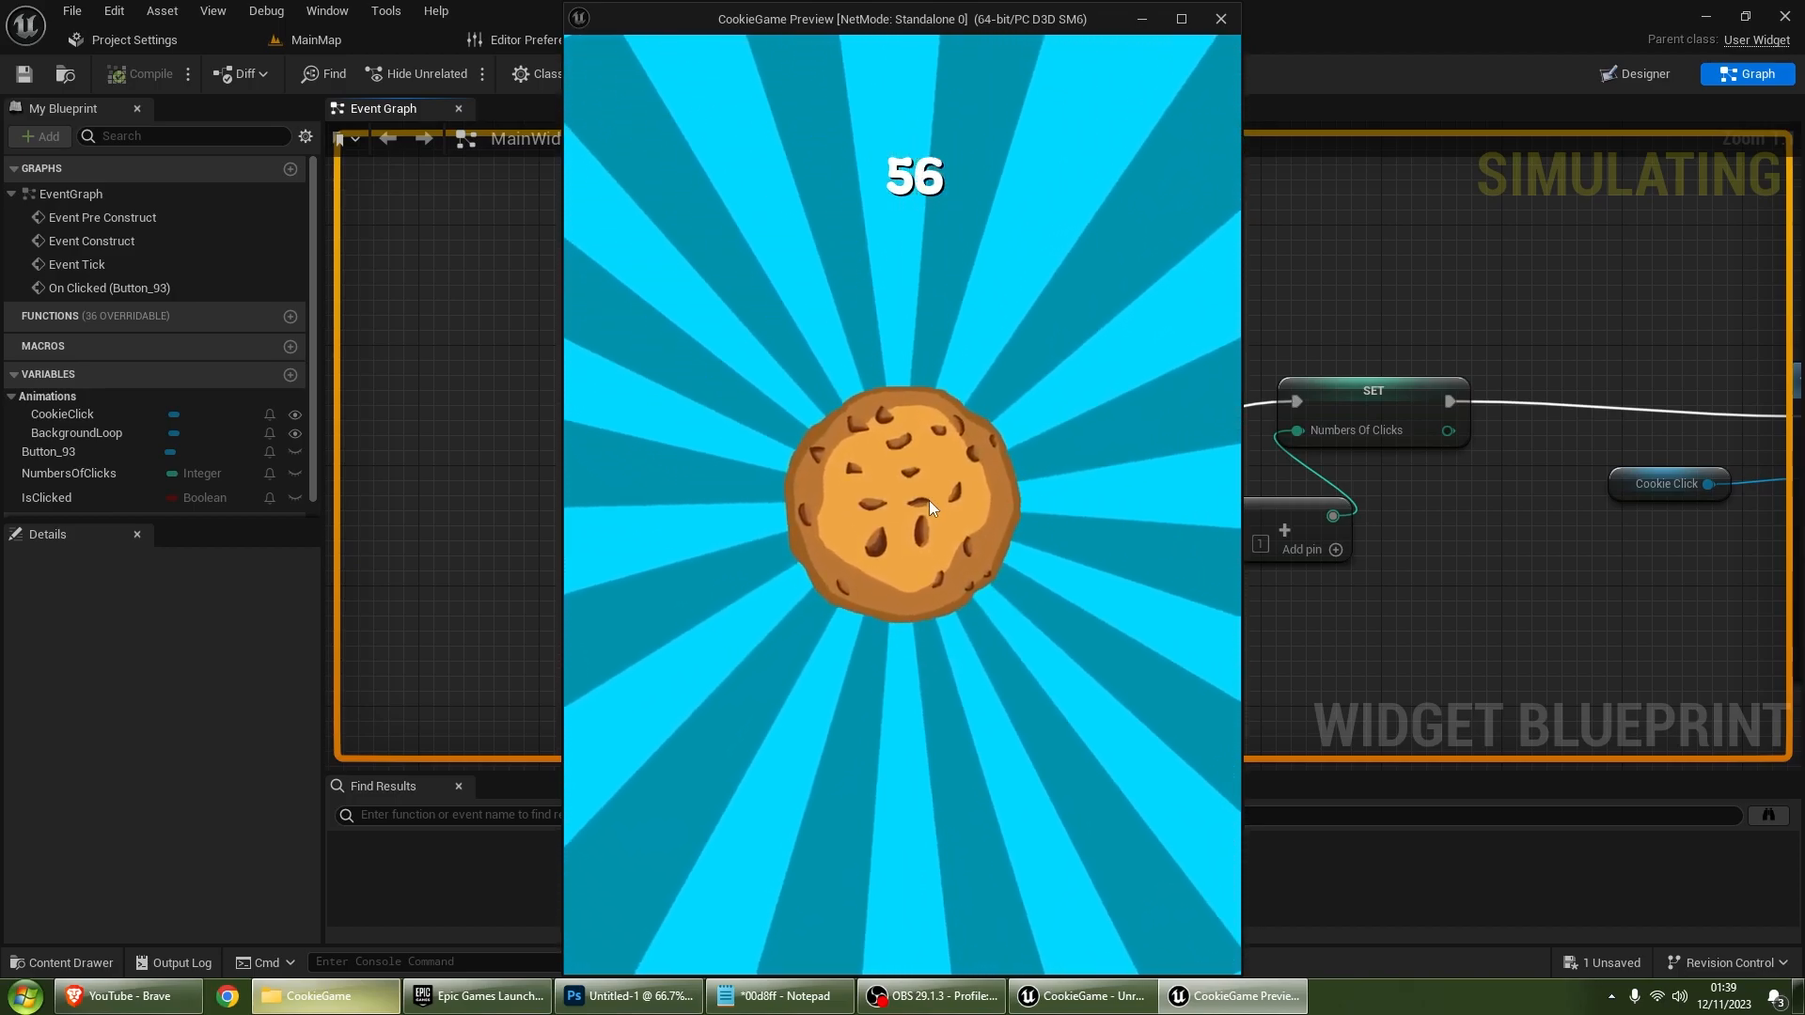
pyautogui.doubleClick(928, 500)
pyautogui.doubleClick(929, 500)
pyautogui.click(928, 501)
pyautogui.doubleClick(936, 566)
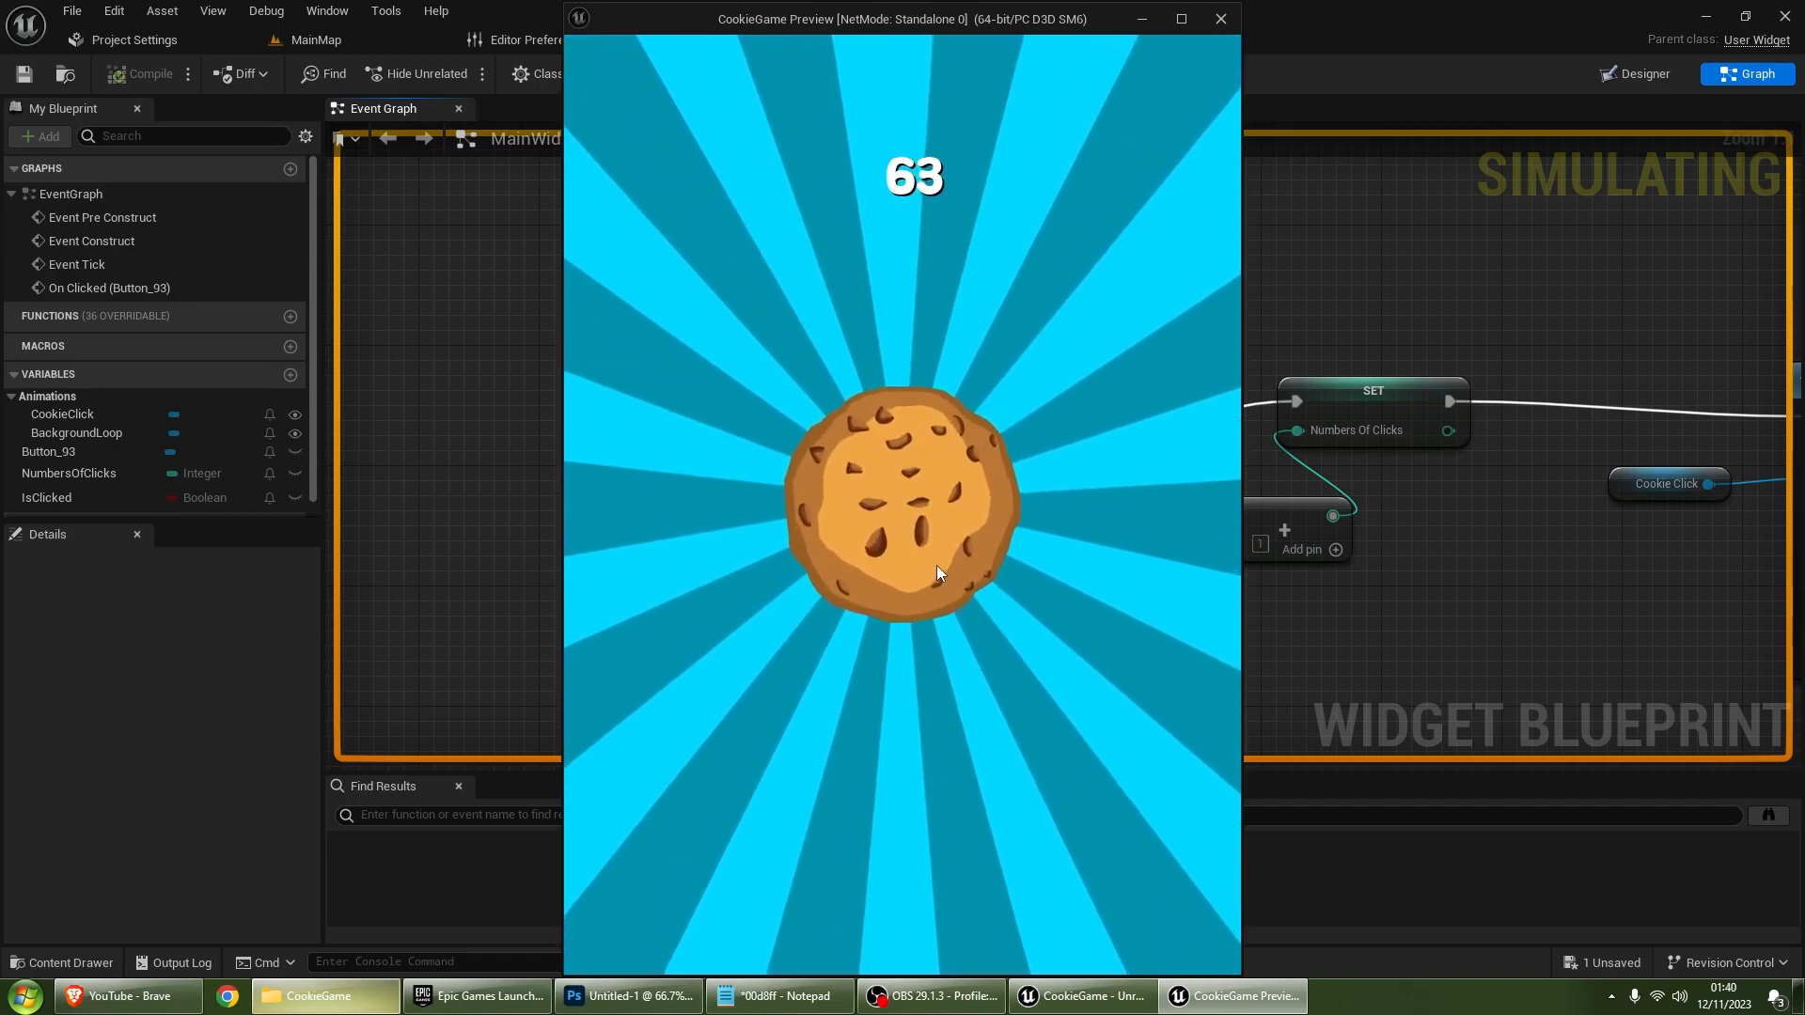
pyautogui.doubleClick(926, 539)
pyautogui.click(927, 539)
pyautogui.doubleClick(926, 539)
pyautogui.doubleClick(927, 539)
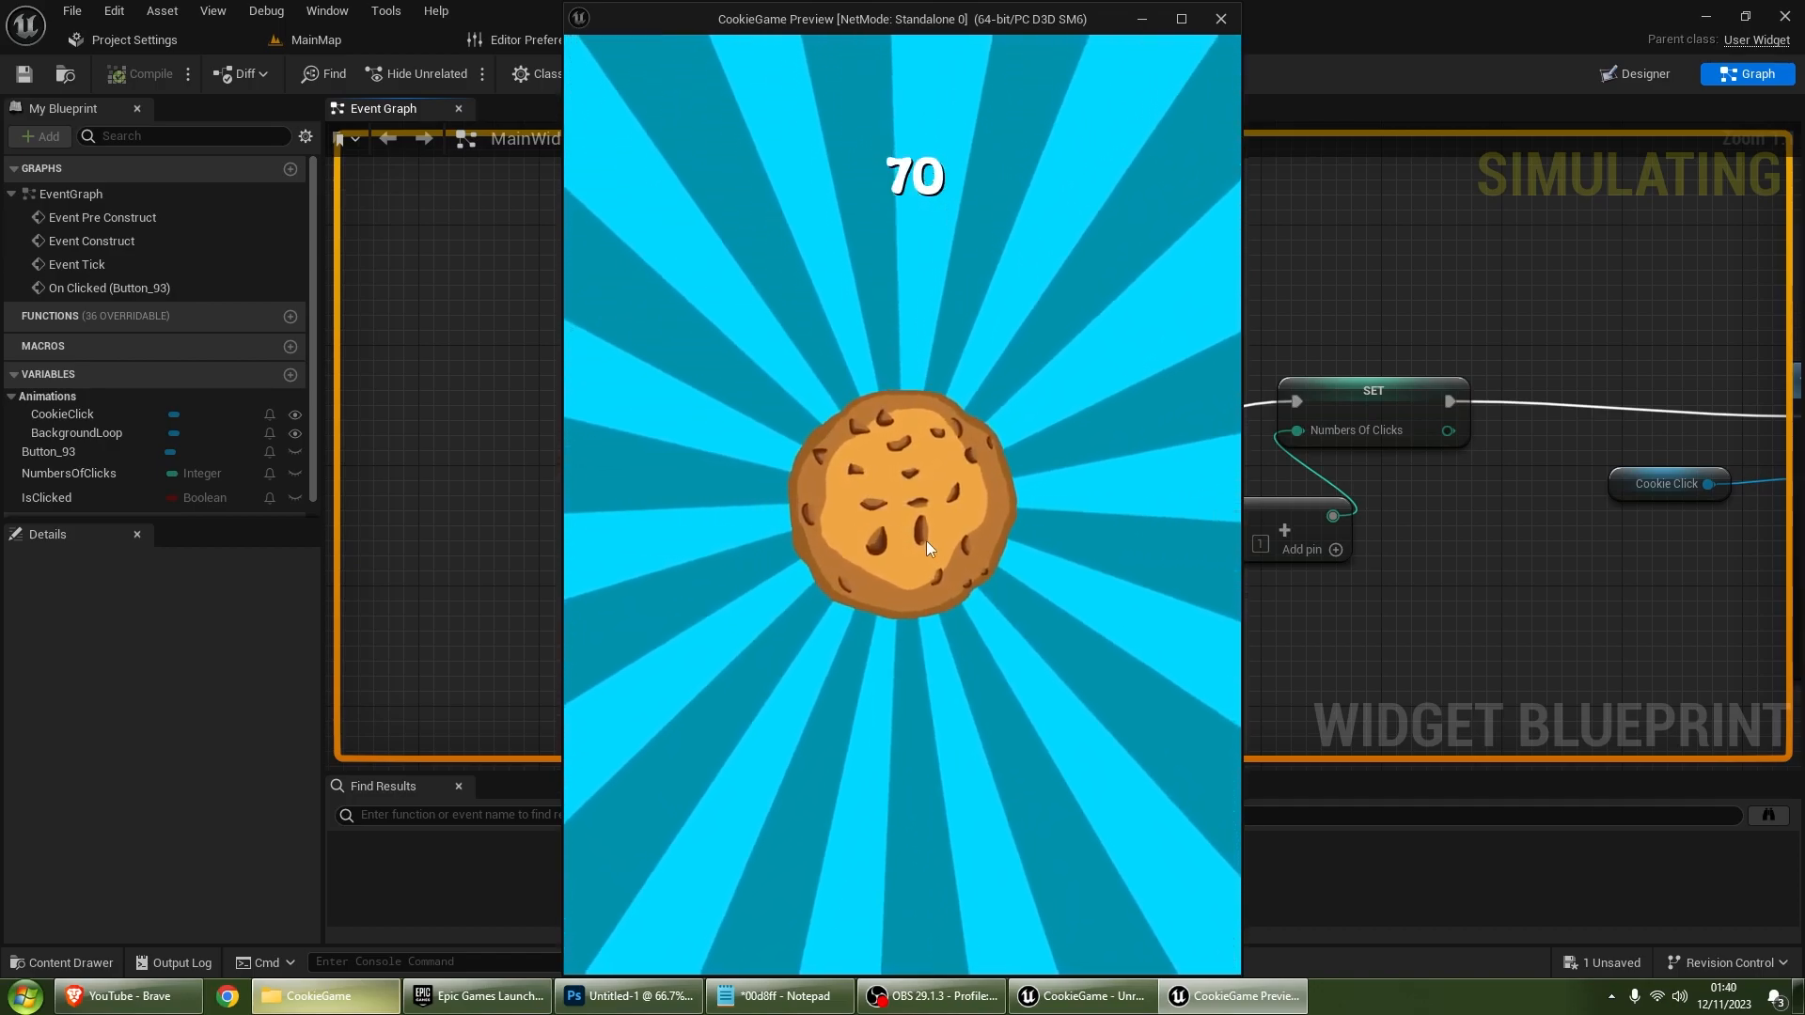
pyautogui.doubleClick(927, 549)
pyautogui.doubleClick(927, 549)
pyautogui.click(927, 549)
pyautogui.doubleClick(927, 549)
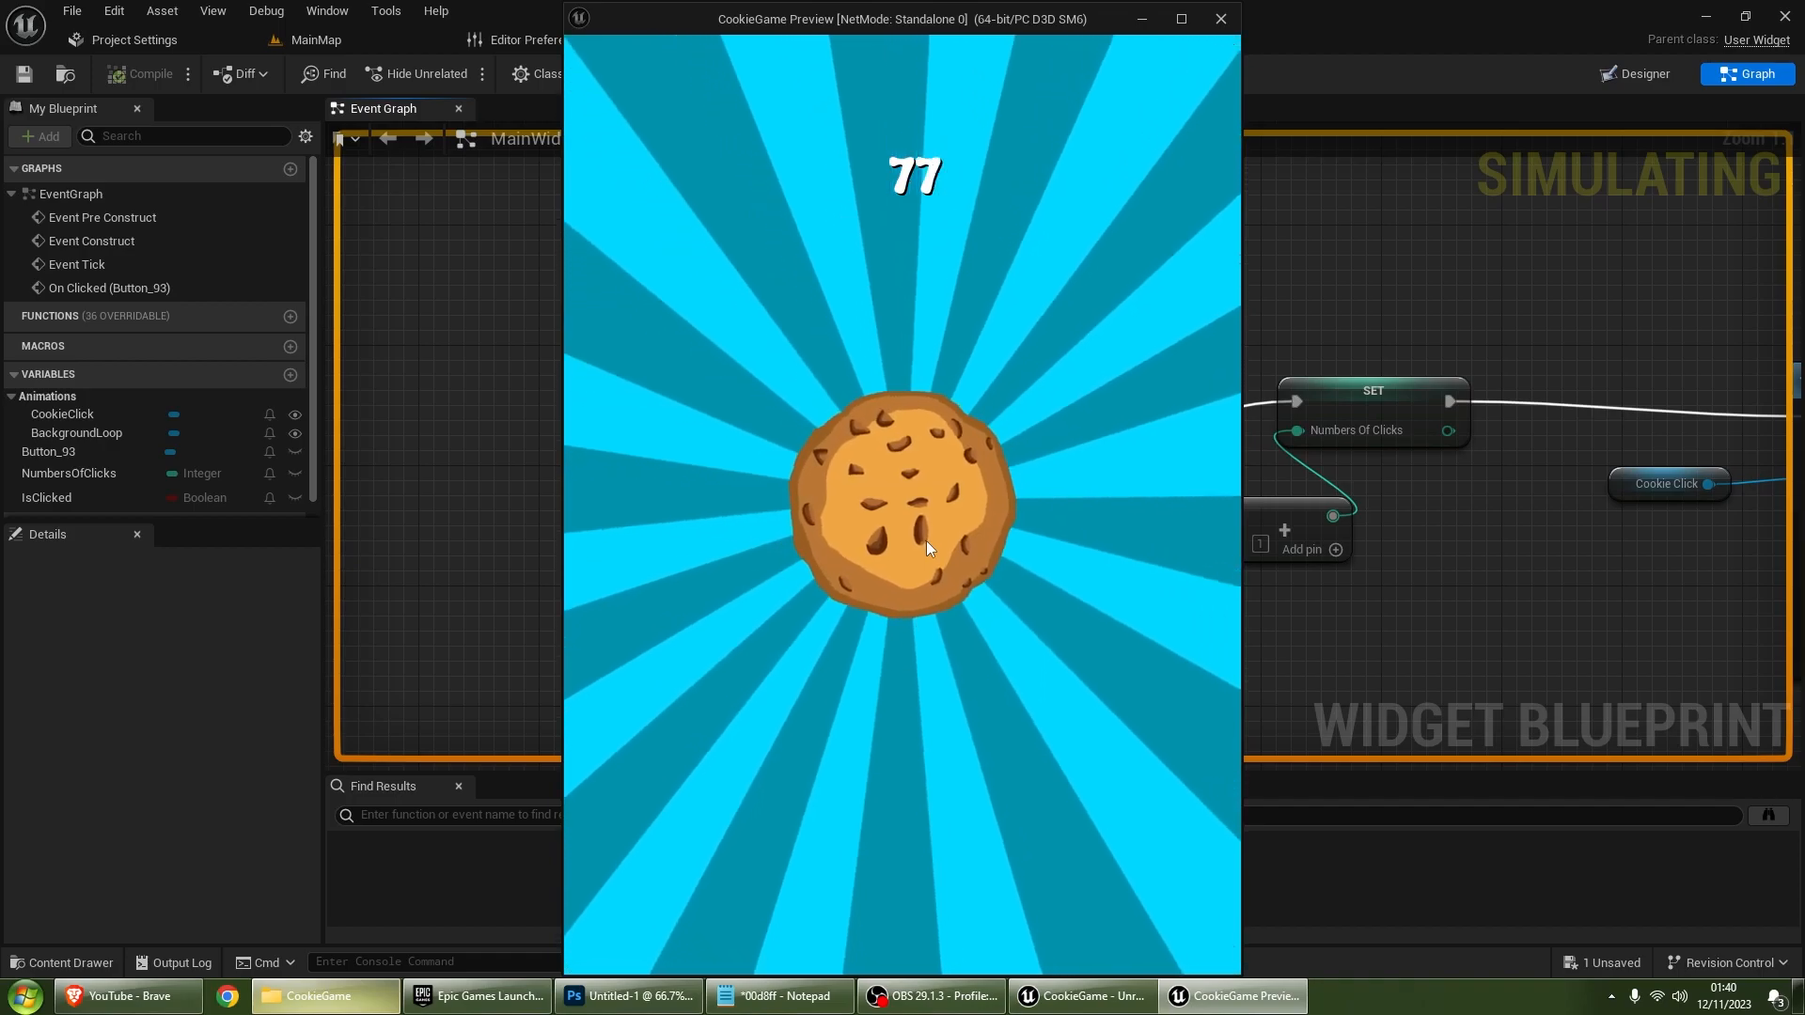
pyautogui.doubleClick(926, 547)
pyautogui.doubleClick(927, 548)
pyautogui.doubleClick(927, 547)
pyautogui.doubleClick(927, 547)
pyautogui.tripleClick(927, 547)
pyautogui.click(927, 547)
pyautogui.doubleClick(927, 547)
pyautogui.click(927, 547)
pyautogui.doubleClick(927, 548)
pyautogui.doubleClick(936, 548)
pyautogui.doubleClick(947, 548)
pyautogui.doubleClick(950, 548)
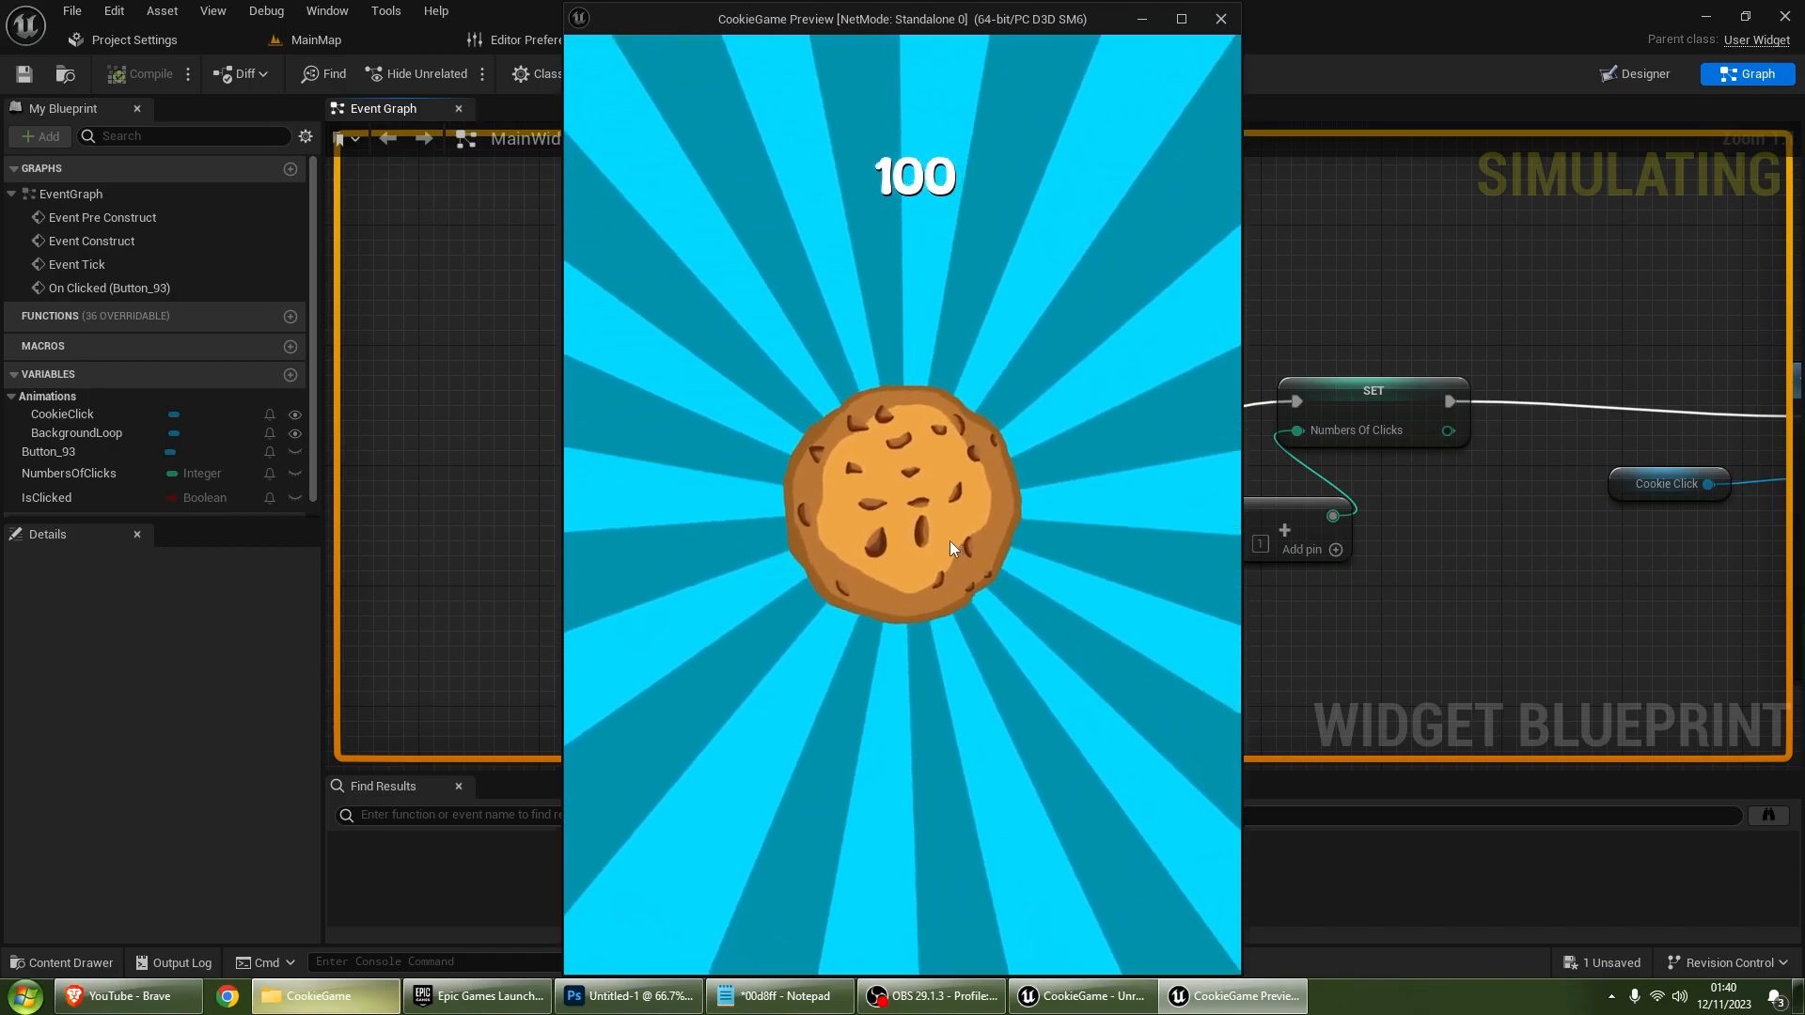
pyautogui.doubleClick(949, 546)
pyautogui.doubleClick(949, 546)
pyautogui.click(946, 542)
pyautogui.click(945, 543)
pyautogui.tripleClick(946, 538)
pyautogui.click(940, 532)
pyautogui.click(938, 530)
pyautogui.doubleClick(927, 522)
pyautogui.doubleClick(921, 514)
pyautogui.click(922, 514)
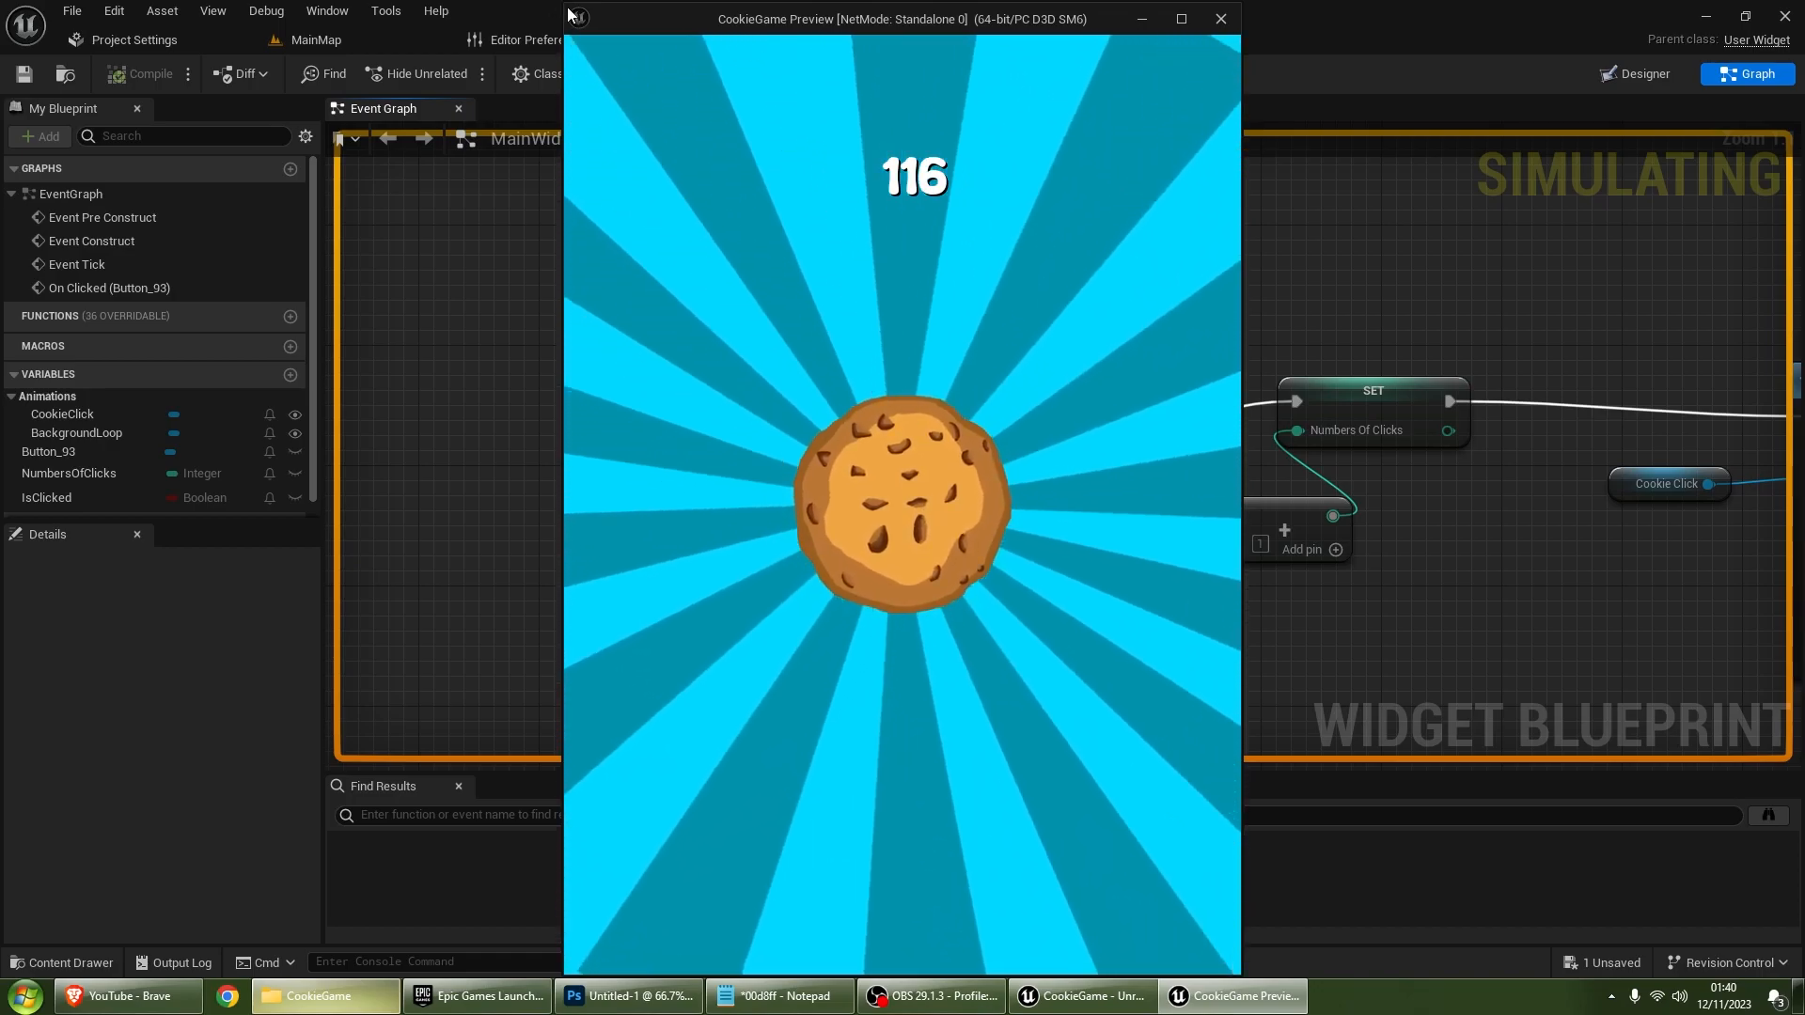
# Step: Resize the game preview window to check how the layout scales, and click the cookie a few more times
pyautogui.moveTo(569, 13); pyautogui.dragTo(713, 129)
pyautogui.moveTo(1085, 349); pyautogui.dragTo(1129, 350)
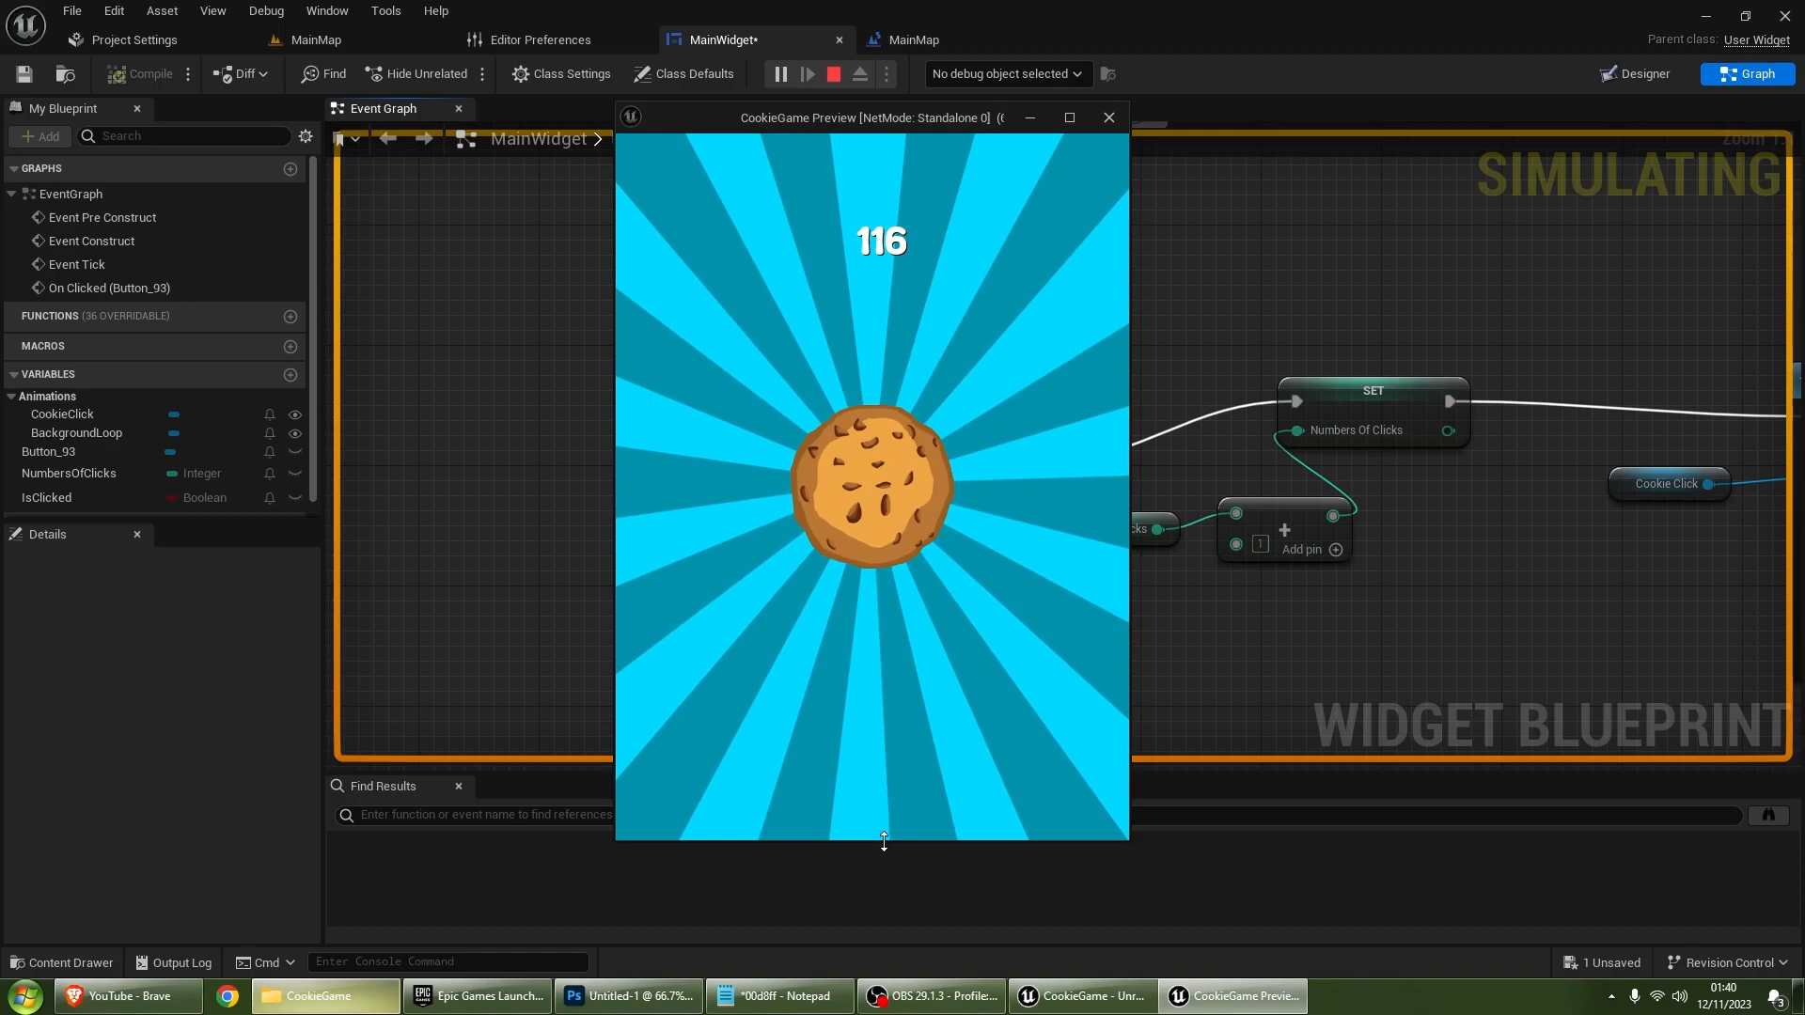
pyautogui.moveTo(884, 839); pyautogui.dragTo(883, 895)
pyautogui.doubleClick(854, 551)
pyautogui.click(876, 534)
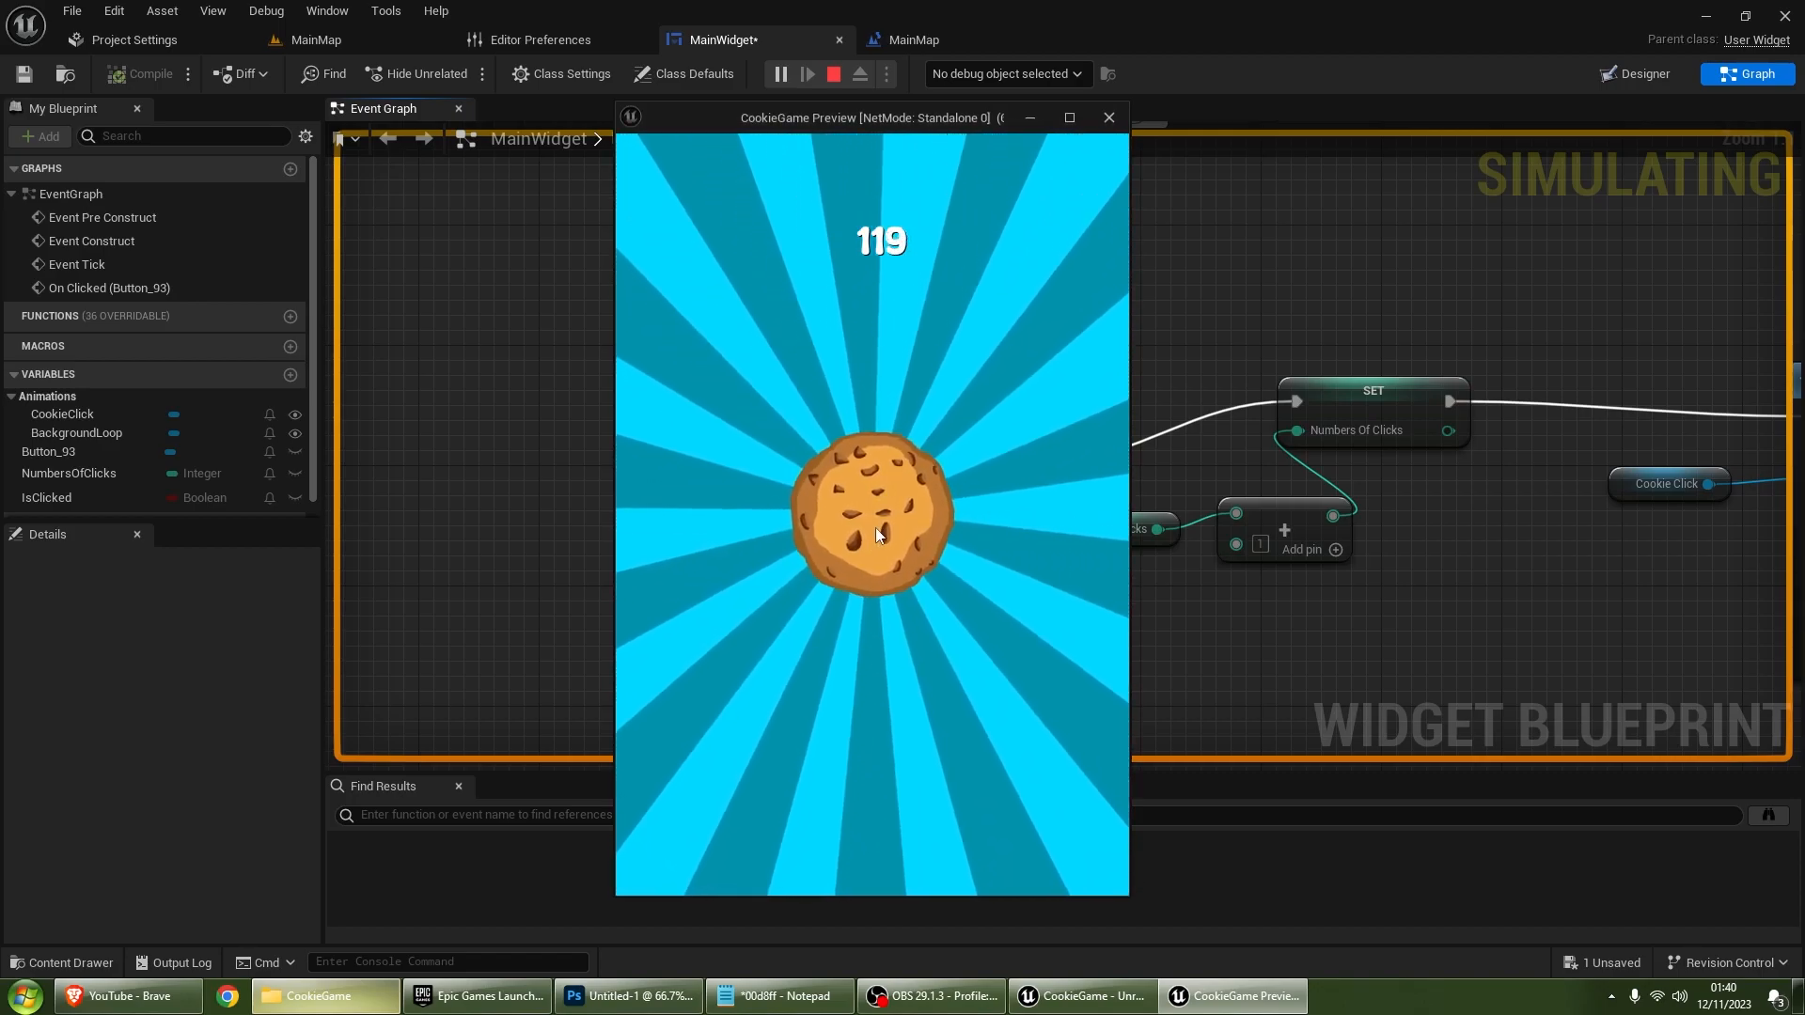